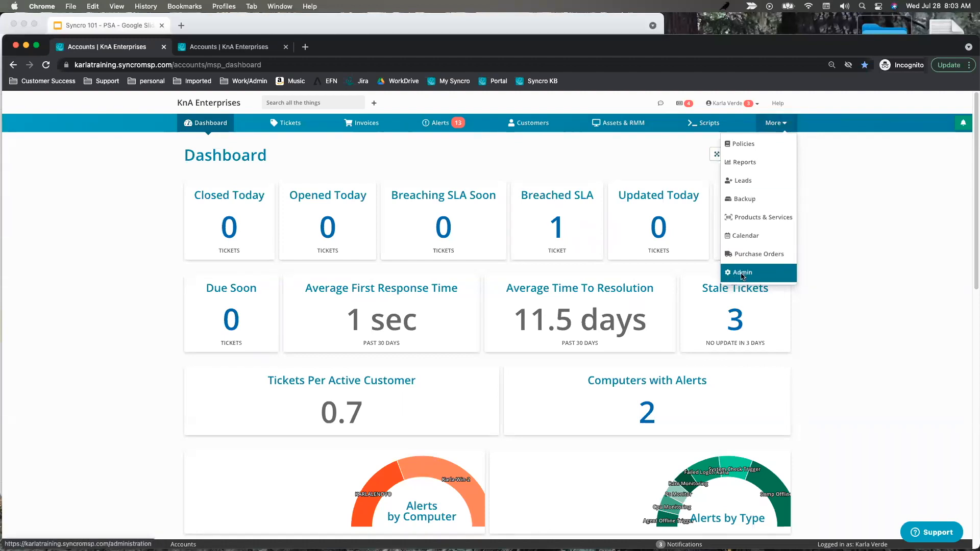
# Open the Administration area, enable Fullscreen from the user menu, and reset zoom to 100%.
pyautogui.click(743, 274)
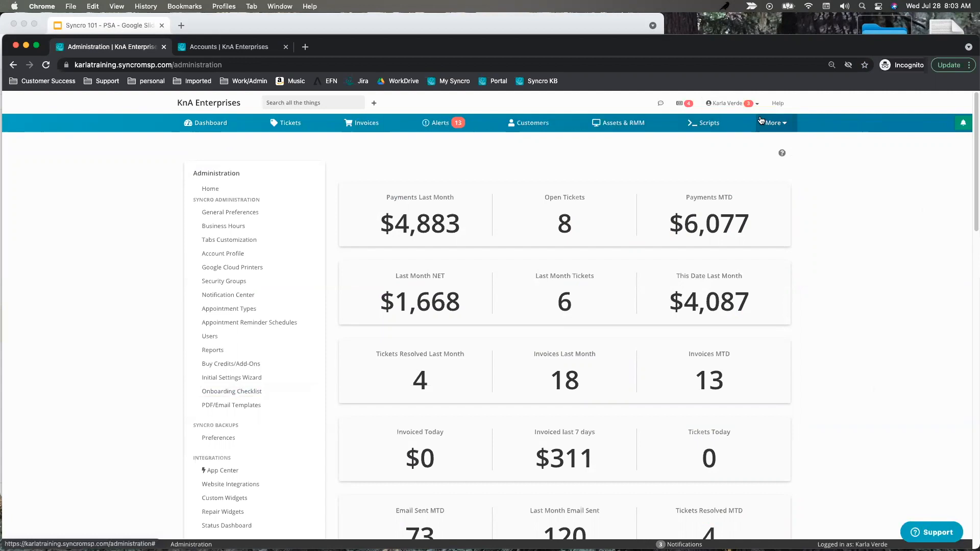
pyautogui.click(728, 105)
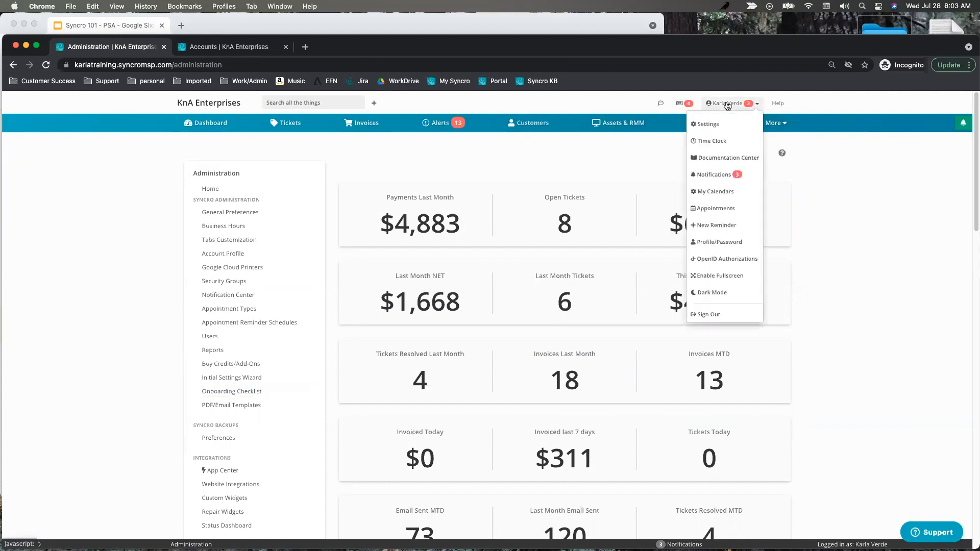
pyautogui.click(712, 279)
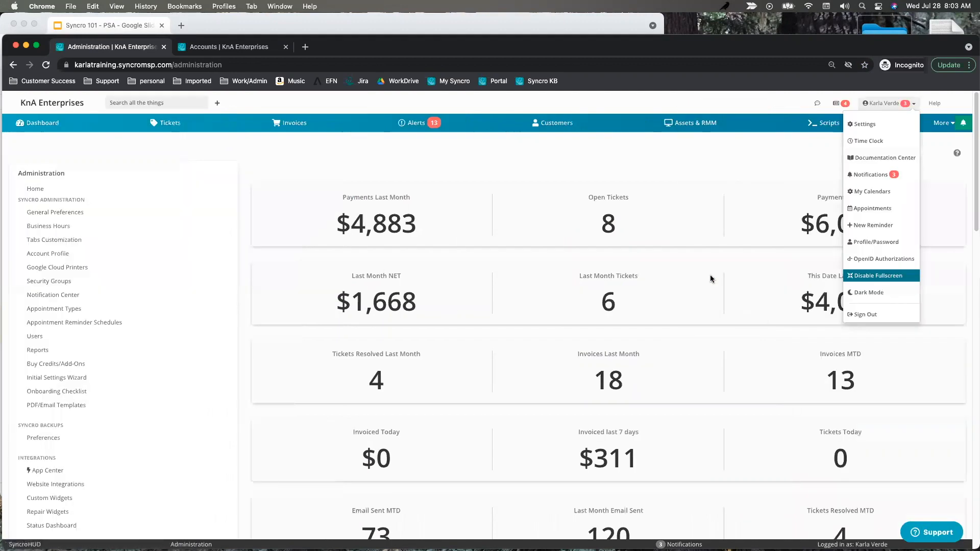
pyautogui.click(787, 167)
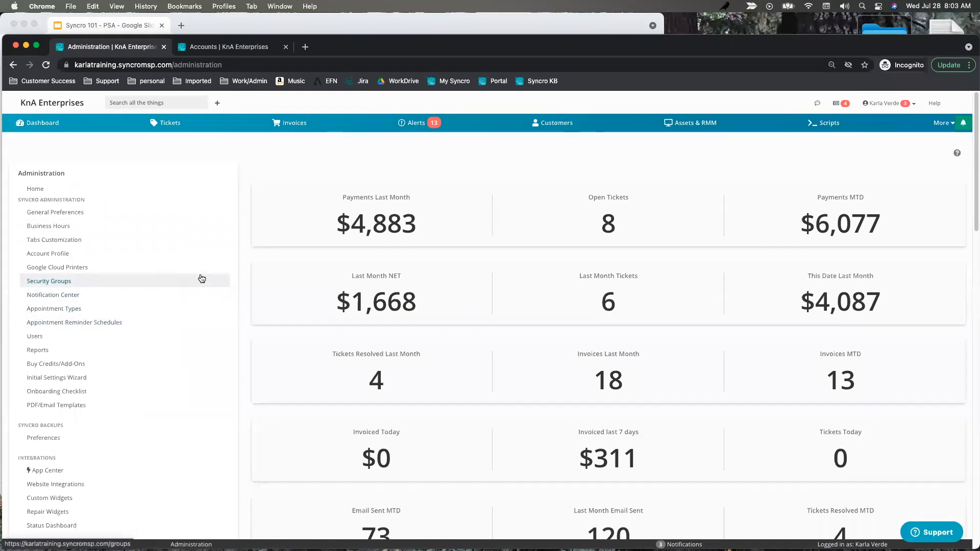
pyautogui.press('super+equal')
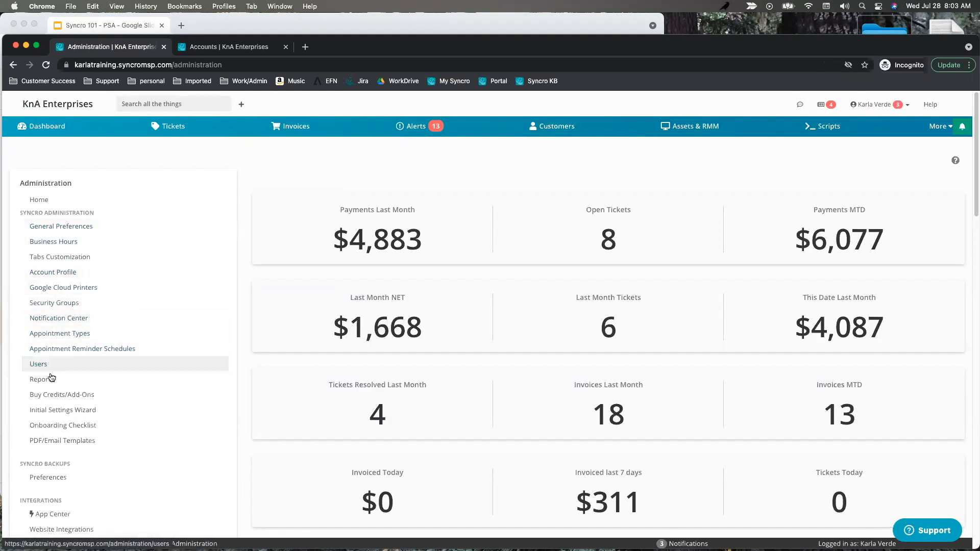
# Open Account Profile from the Administration sidebar and select the company Name value.
pyautogui.click(52, 270)
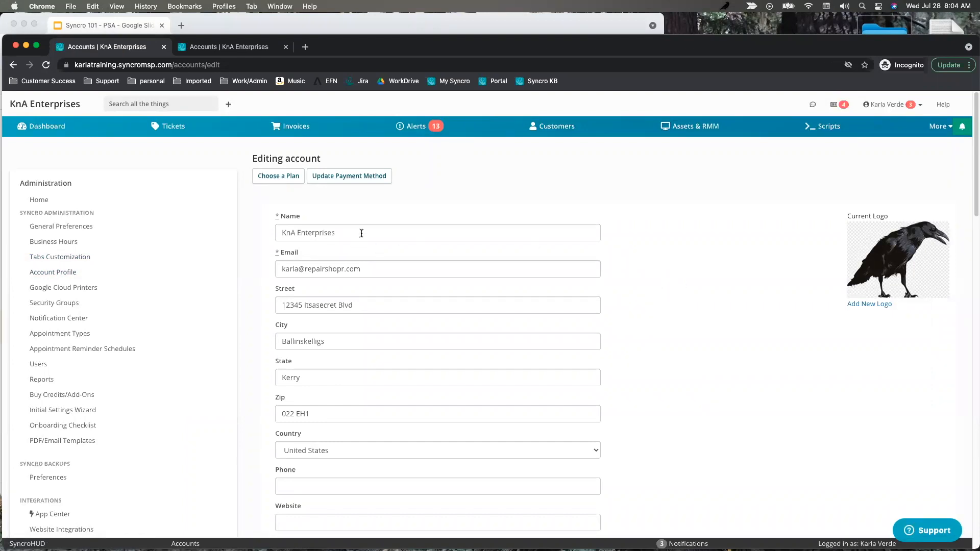
pyautogui.moveTo(361, 232); pyautogui.dragTo(287, 236)
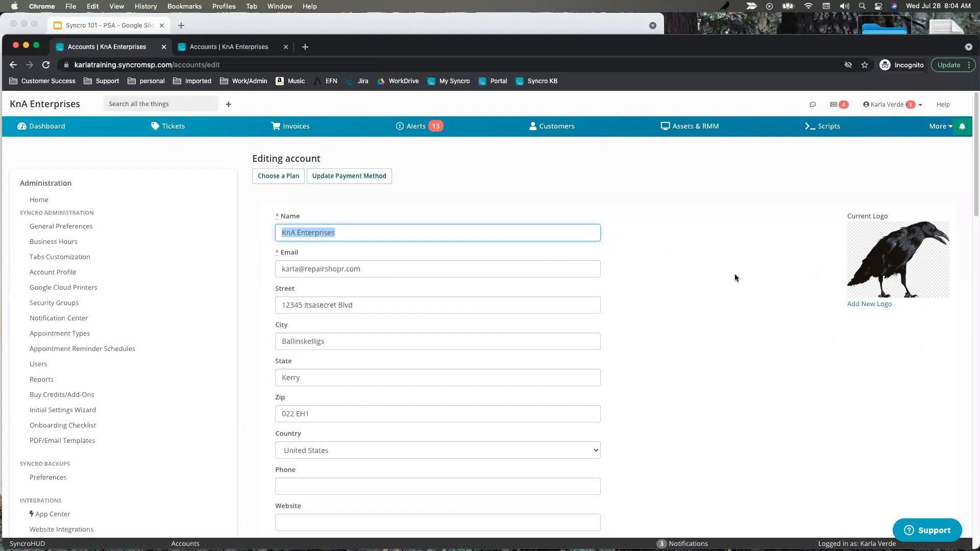
pyautogui.tripleClick(372, 271)
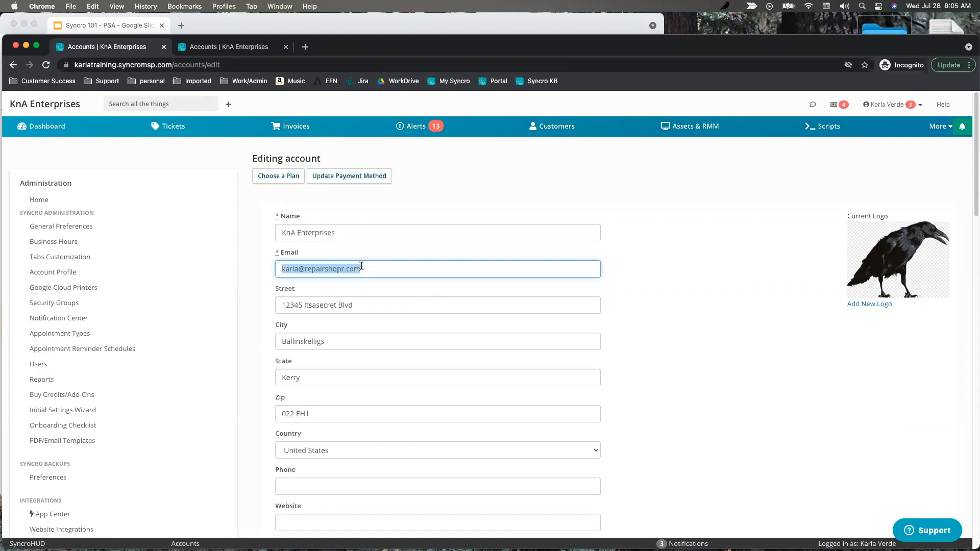
pyautogui.scroll(-2, 663, 308)
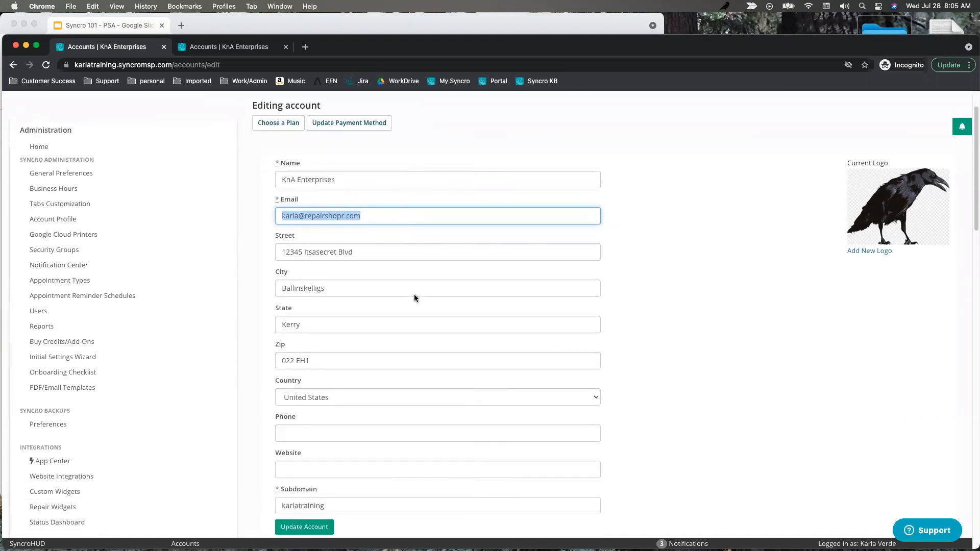
pyautogui.scroll(-2, 556, 355)
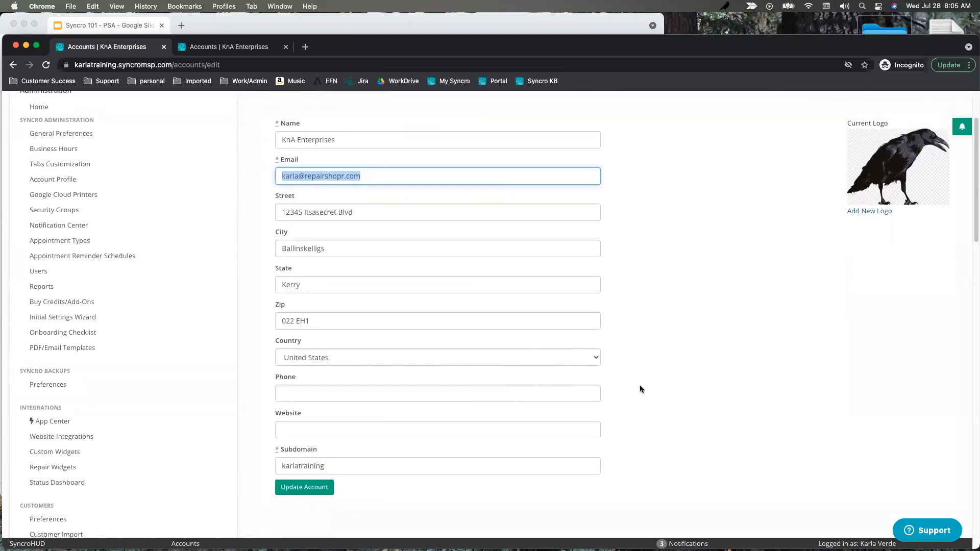
pyautogui.scroll(-1, 534, 396)
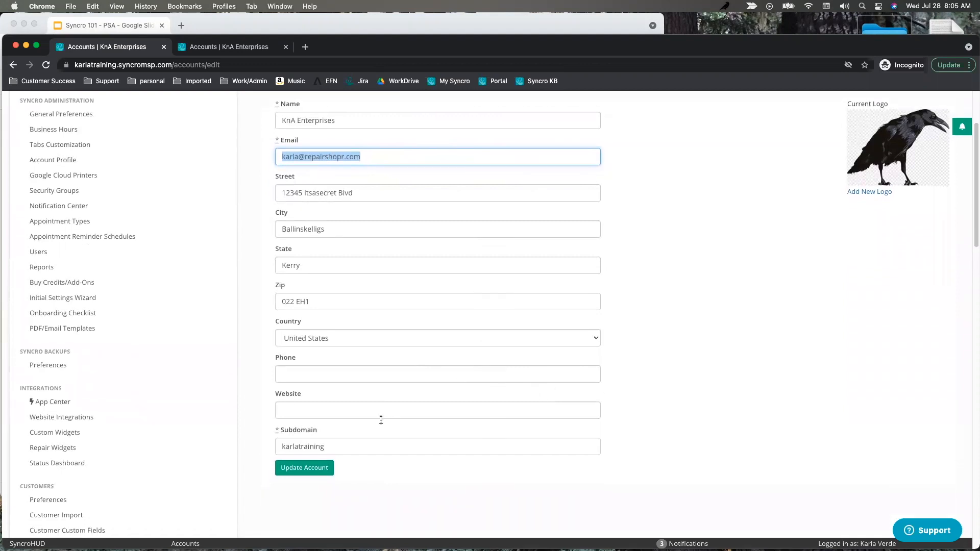
pyautogui.scroll(-3, 368, 403)
pyautogui.doubleClick(345, 382)
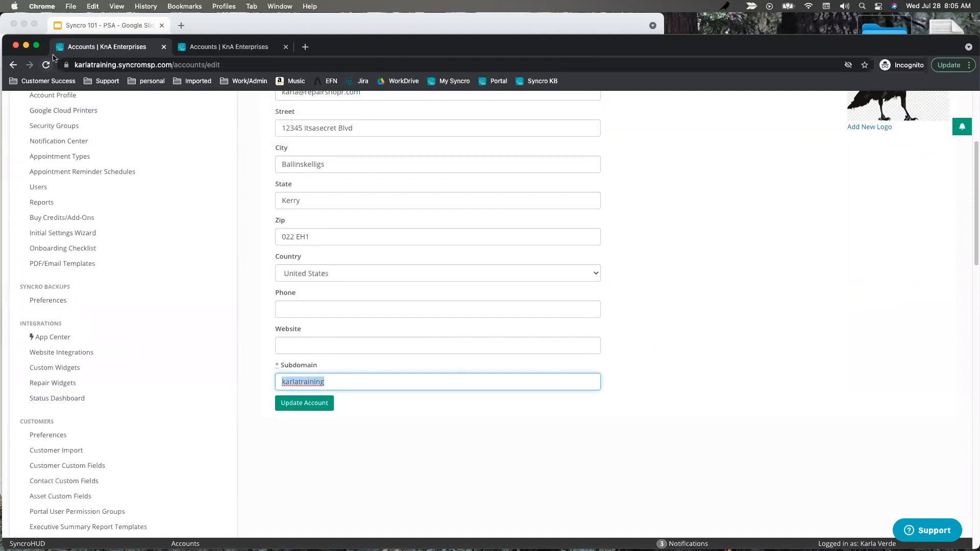
pyautogui.doubleClick(118, 64)
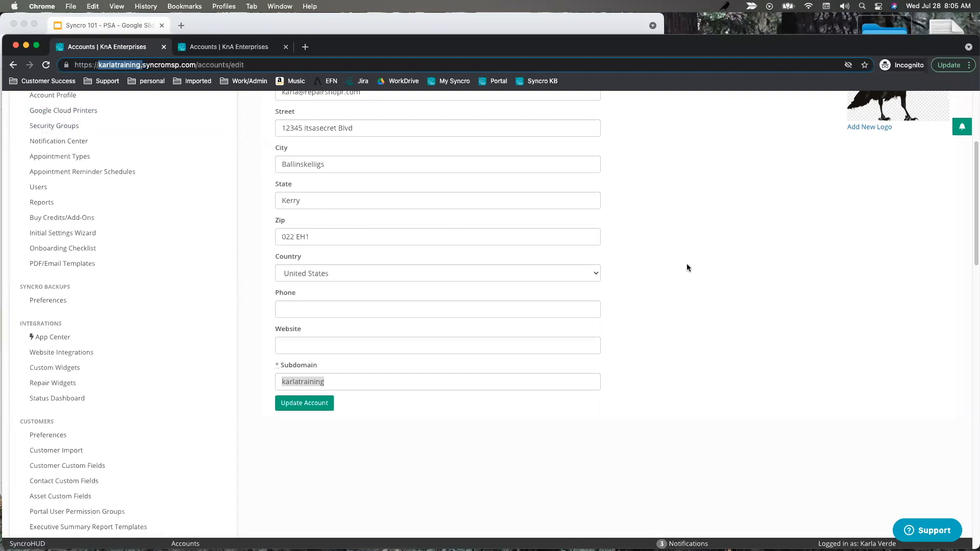
pyautogui.scroll(2, 127, 204)
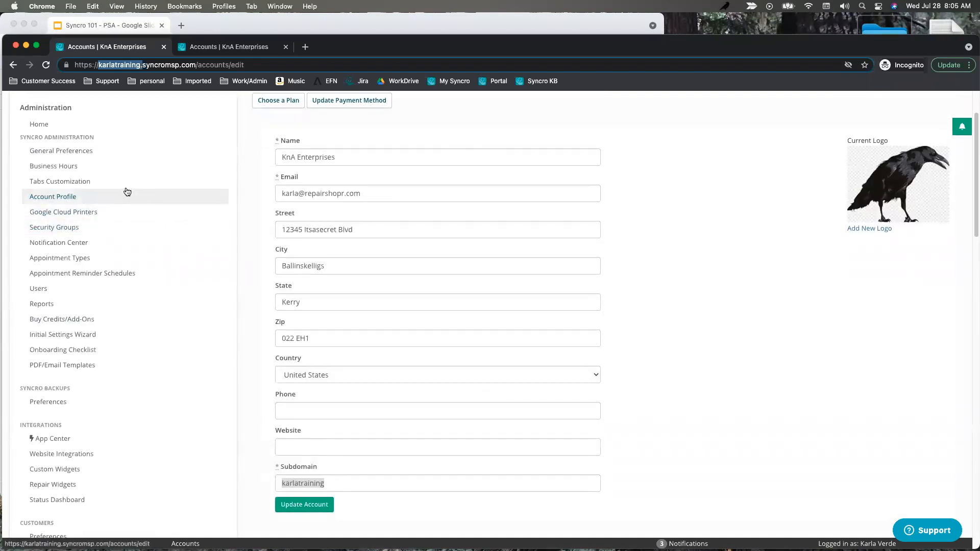
# Open Business Hours, showing Monday to Friday 07:00 AM to 04:00 PM.
pyautogui.click(61, 167)
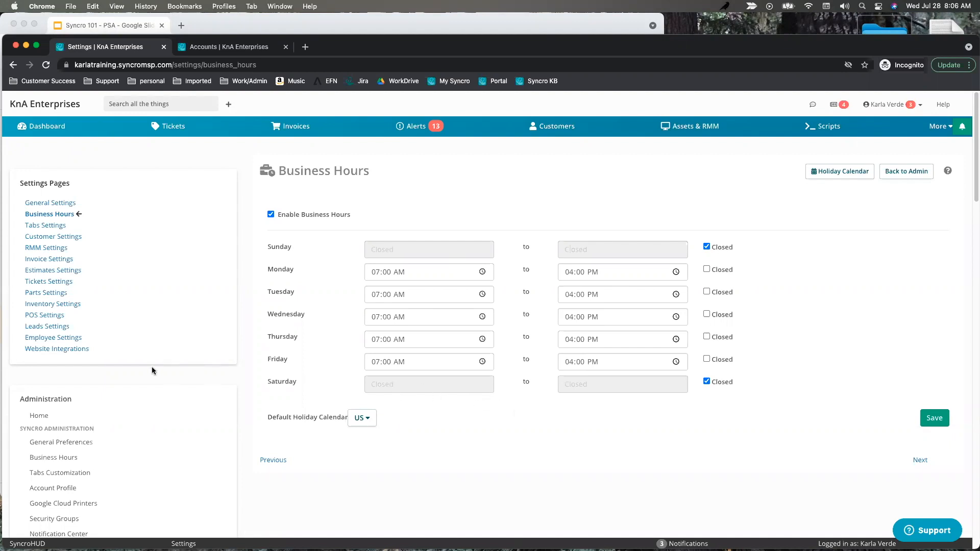
pyautogui.scroll(-1, 157, 372)
pyautogui.scroll(-4, 157, 369)
pyautogui.scroll(-2, 193, 363)
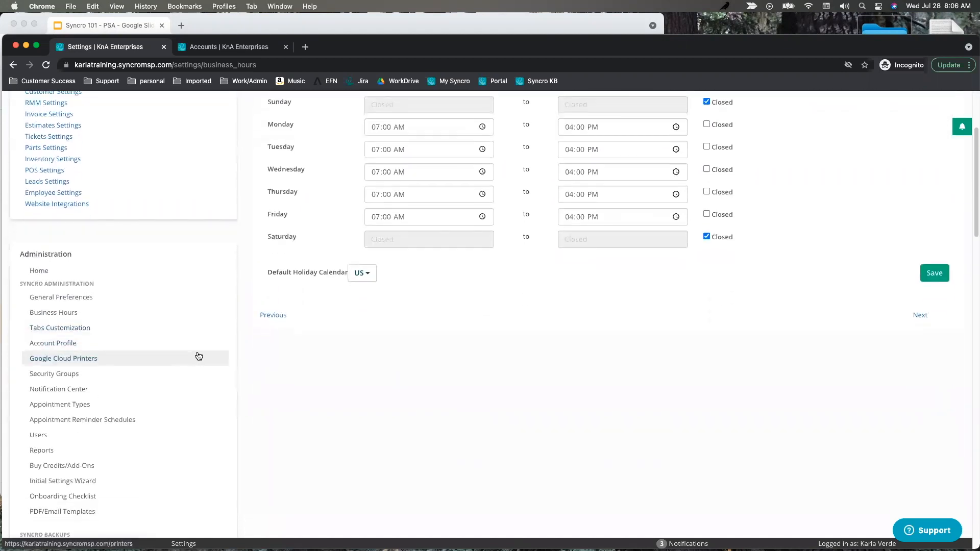
pyautogui.scroll(-4, 196, 364)
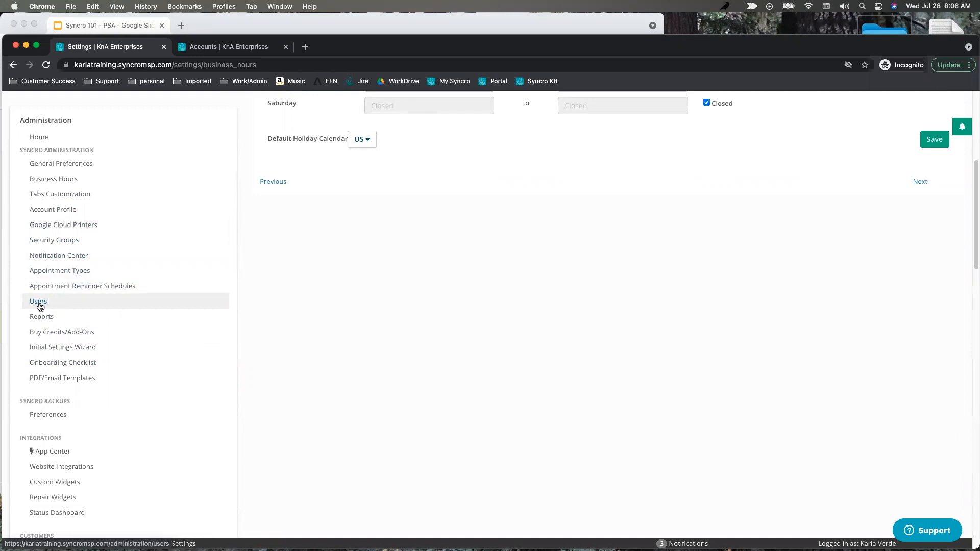
# Scroll the admin settings sidebar and open Security Groups.
pyautogui.scroll(-5, 95, 301)
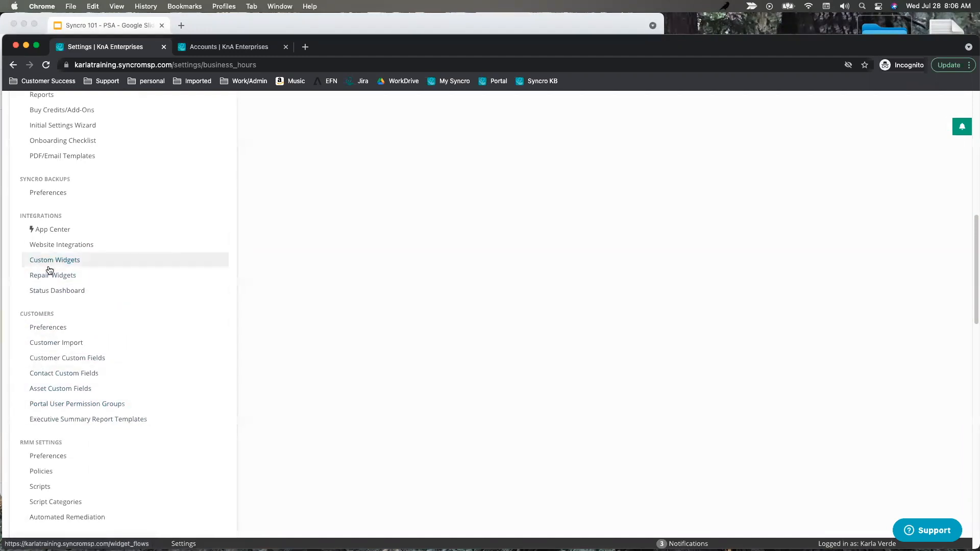
pyautogui.scroll(3, 49, 270)
pyautogui.scroll(3, 50, 270)
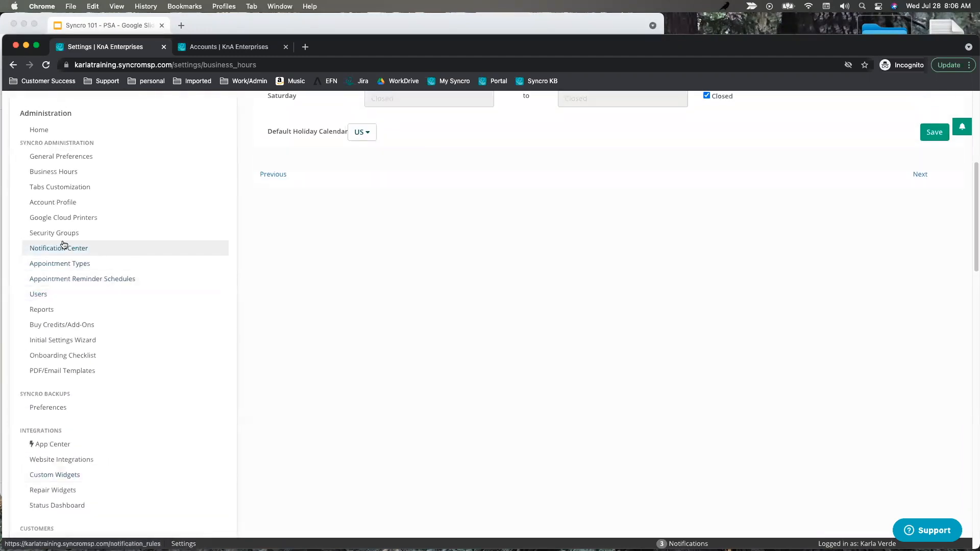
pyautogui.click(48, 236)
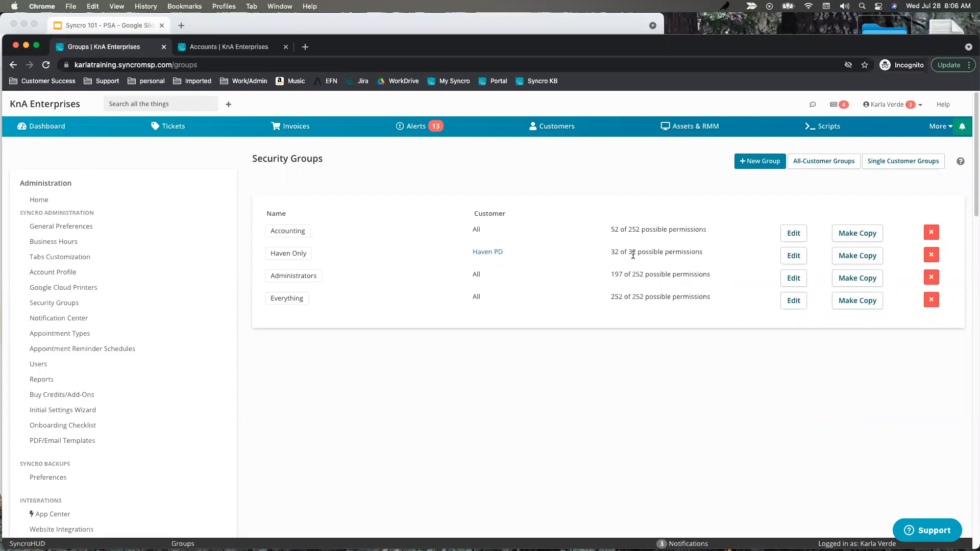
# Note Haven Only's 32 permissions, review the Administrators group's permissions, then return to the list.
pyautogui.doubleClick(632, 252)
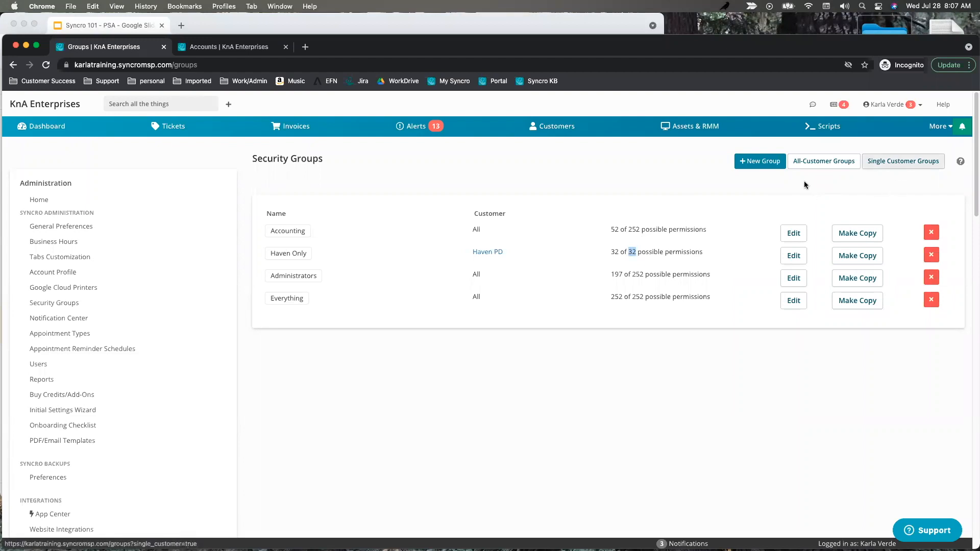
pyautogui.click(672, 277)
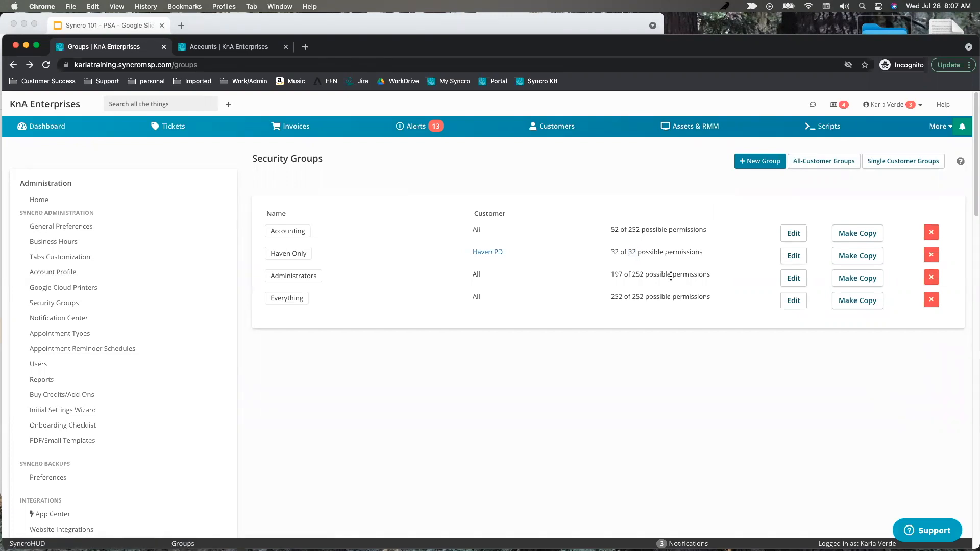
pyautogui.click(794, 278)
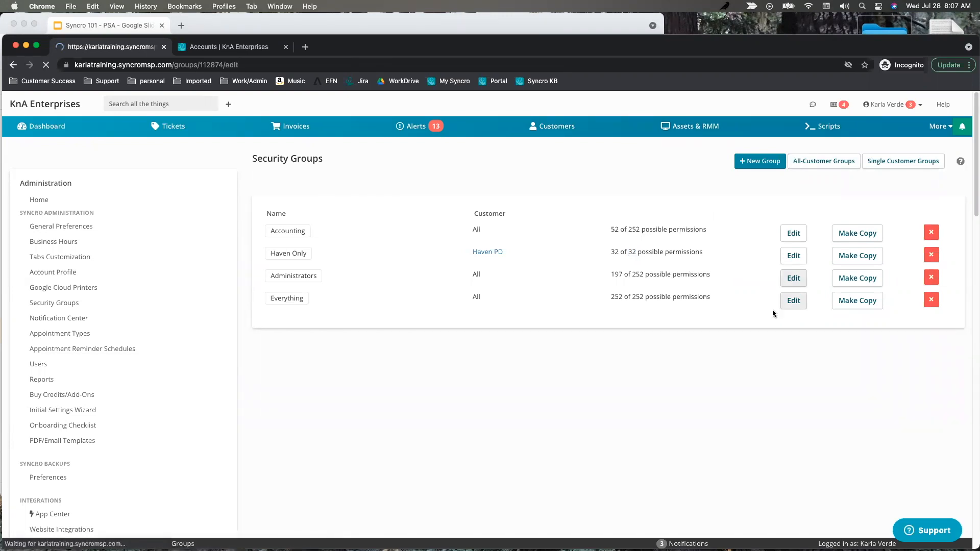
pyautogui.scroll(-7, 461, 339)
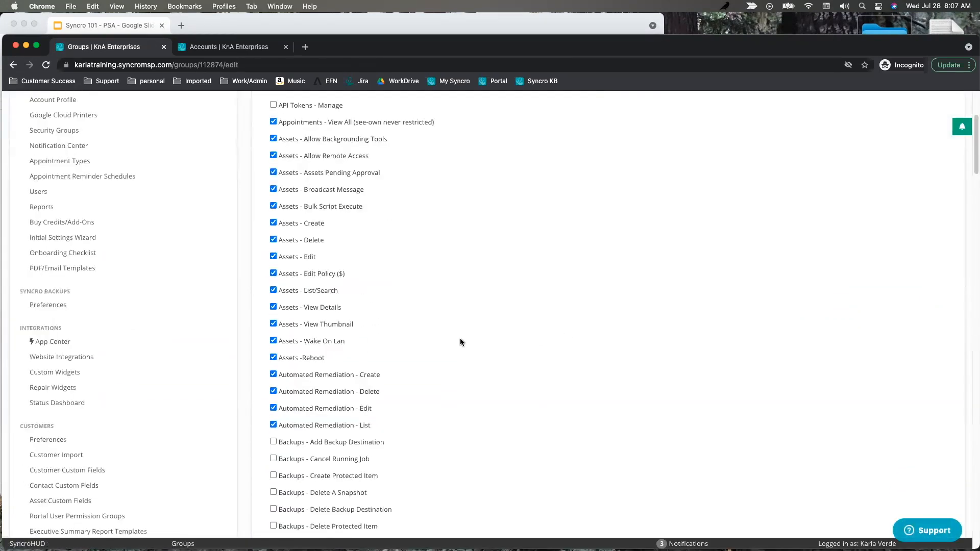
pyautogui.scroll(-10, 461, 338)
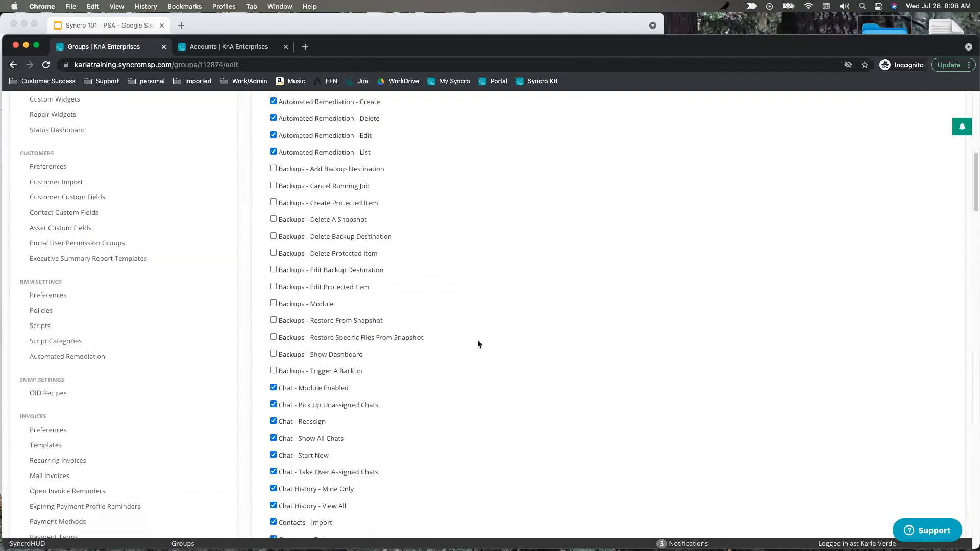
pyautogui.scroll(-10, 479, 344)
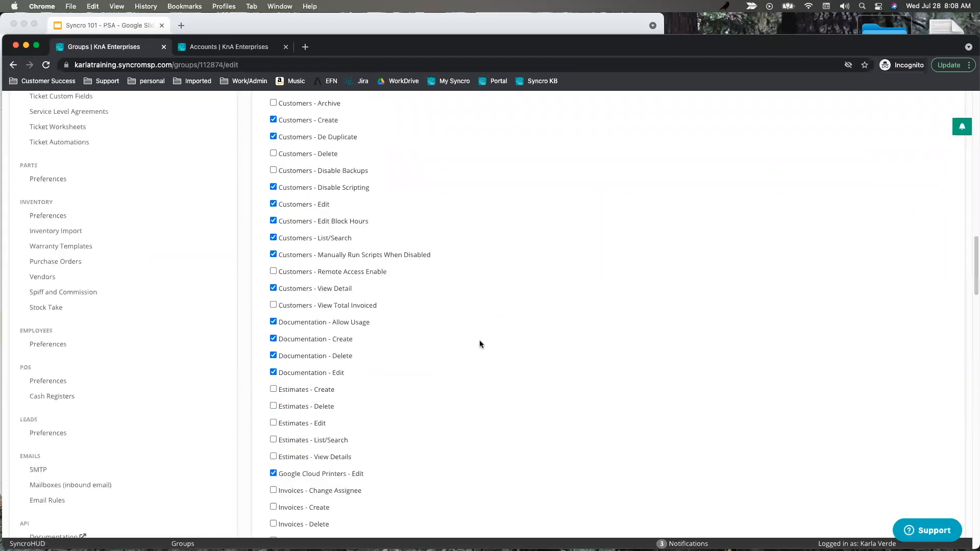
pyautogui.click(13, 65)
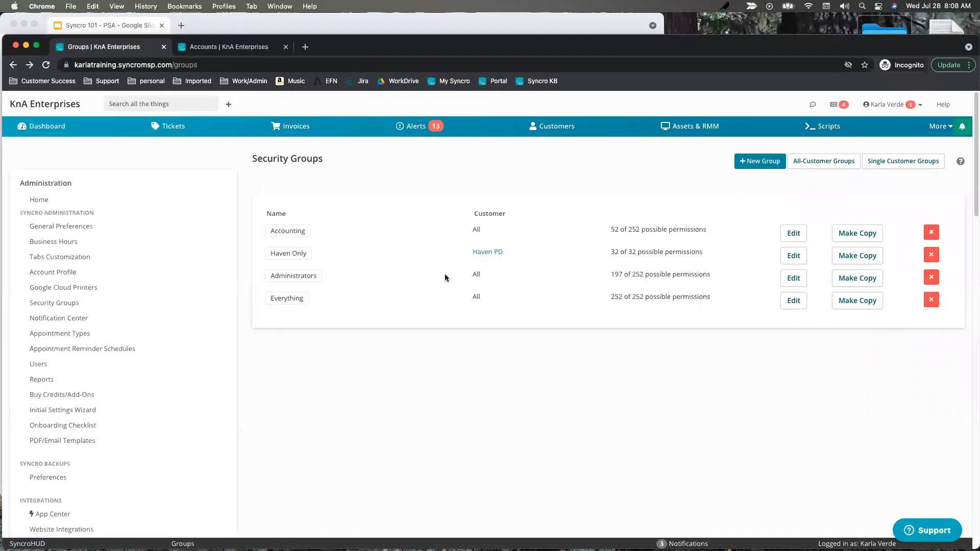
pyautogui.scroll(-5, 424, 284)
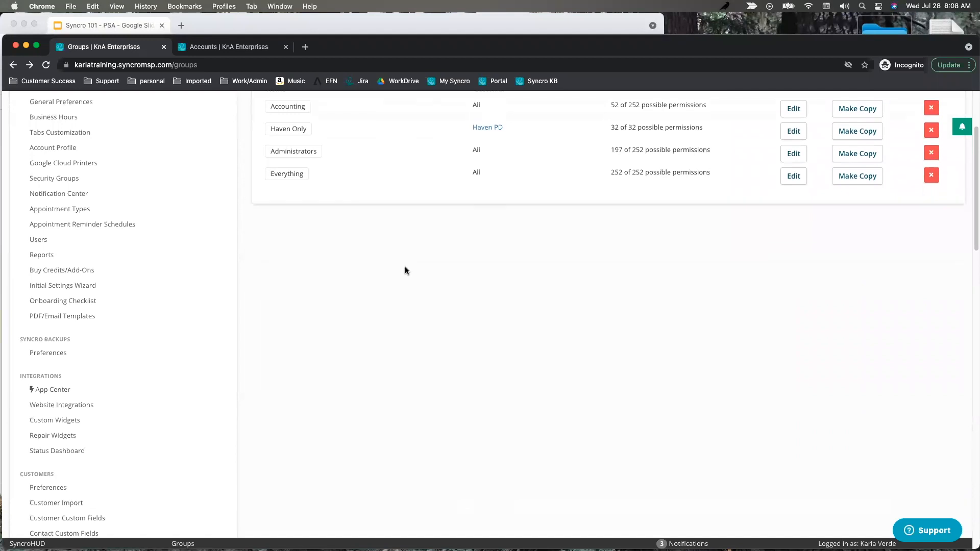
# From Users, start a new user past the cost notice, then leave the form without creating.
pyautogui.click(61, 240)
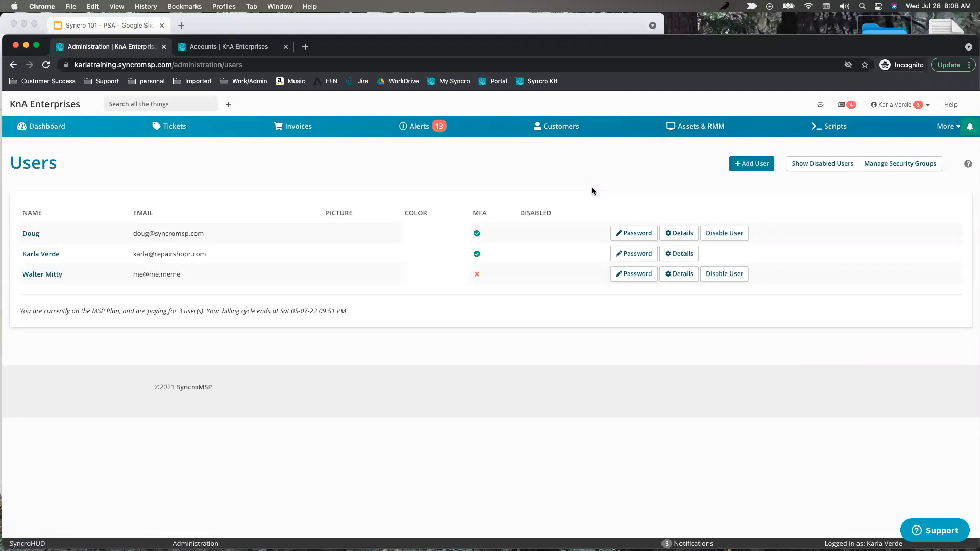
pyautogui.click(752, 163)
pyautogui.click(625, 182)
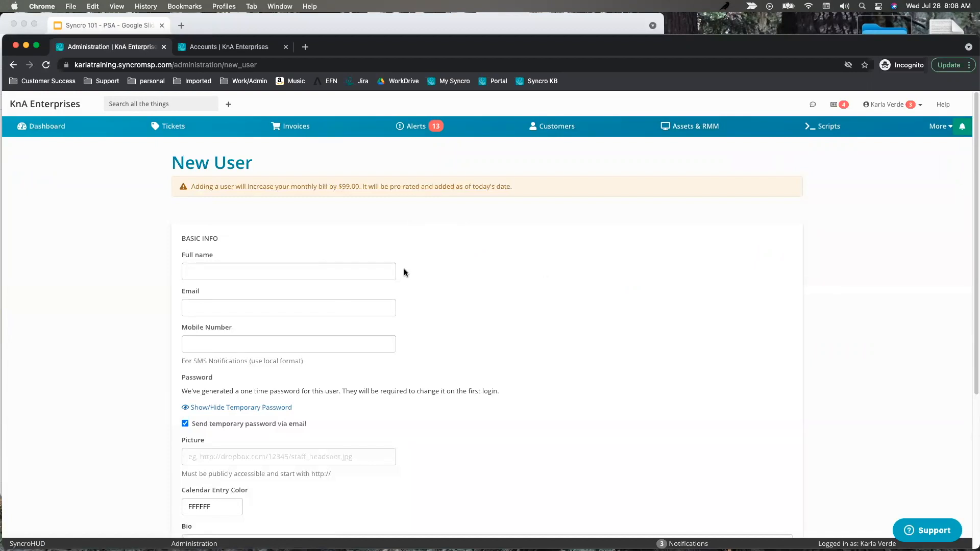
pyautogui.scroll(-5, 460, 320)
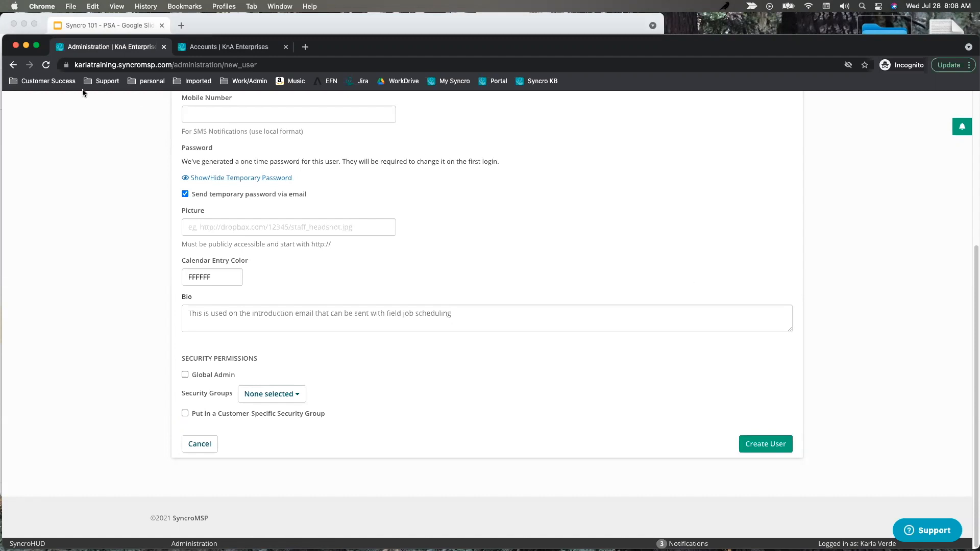
pyautogui.click(13, 65)
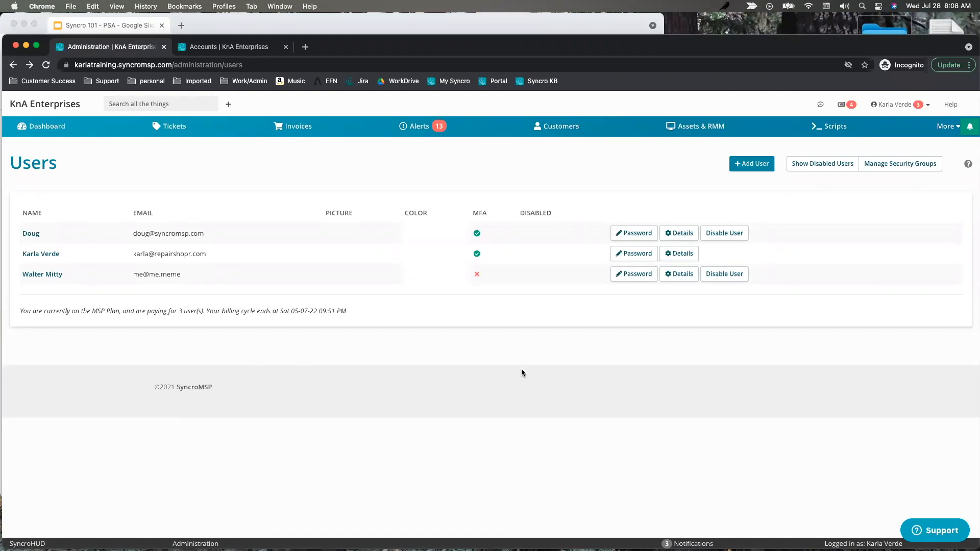
pyautogui.click(681, 275)
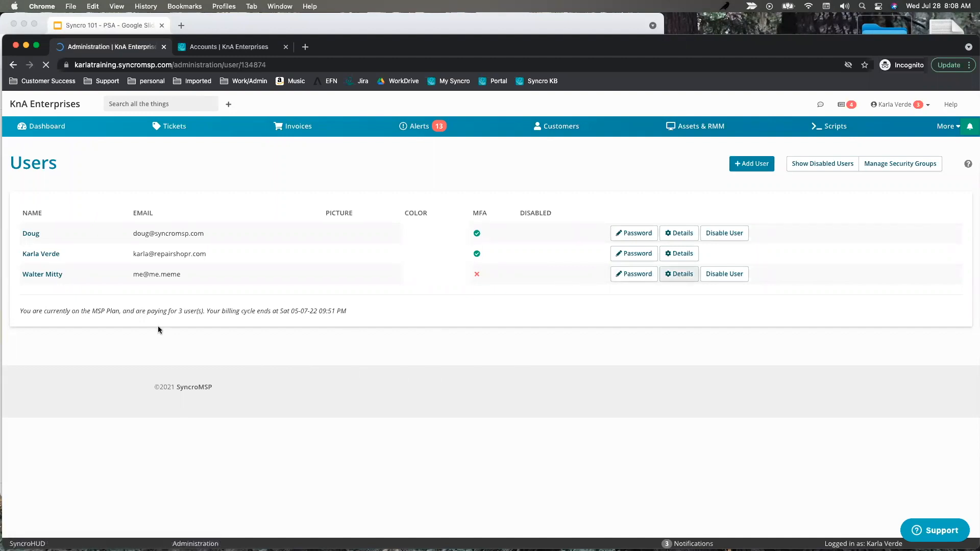
pyautogui.scroll(-1, 430, 349)
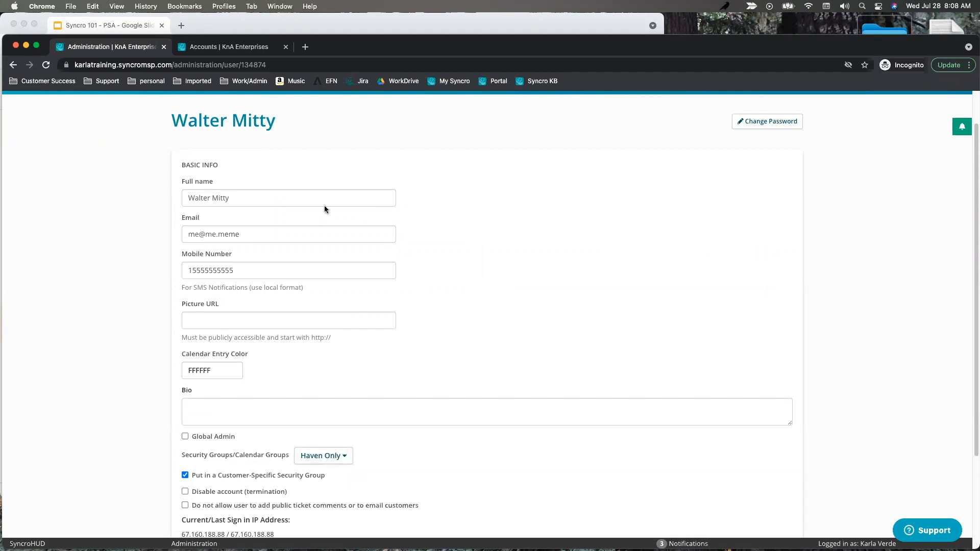
pyautogui.moveTo(261, 199); pyautogui.dragTo(162, 253)
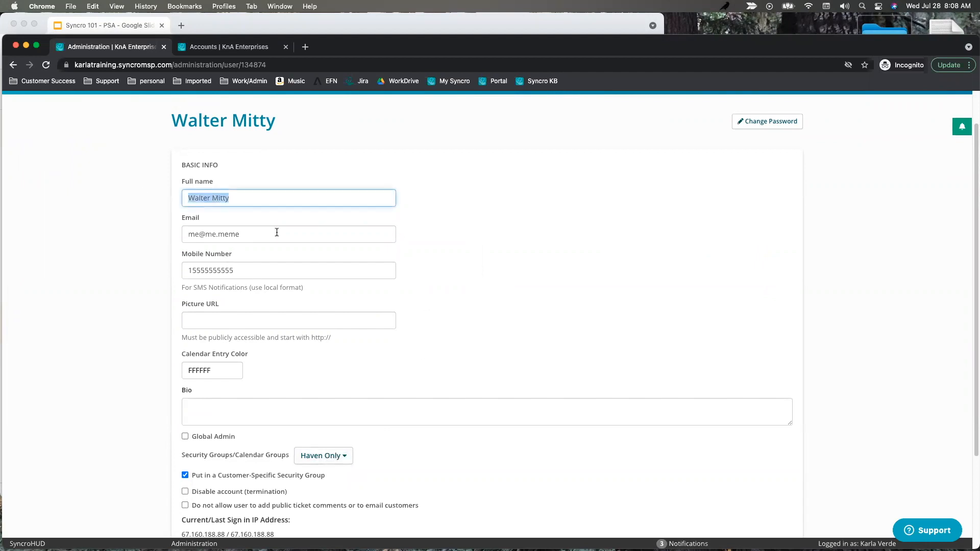
pyautogui.moveTo(269, 231); pyautogui.dragTo(145, 291)
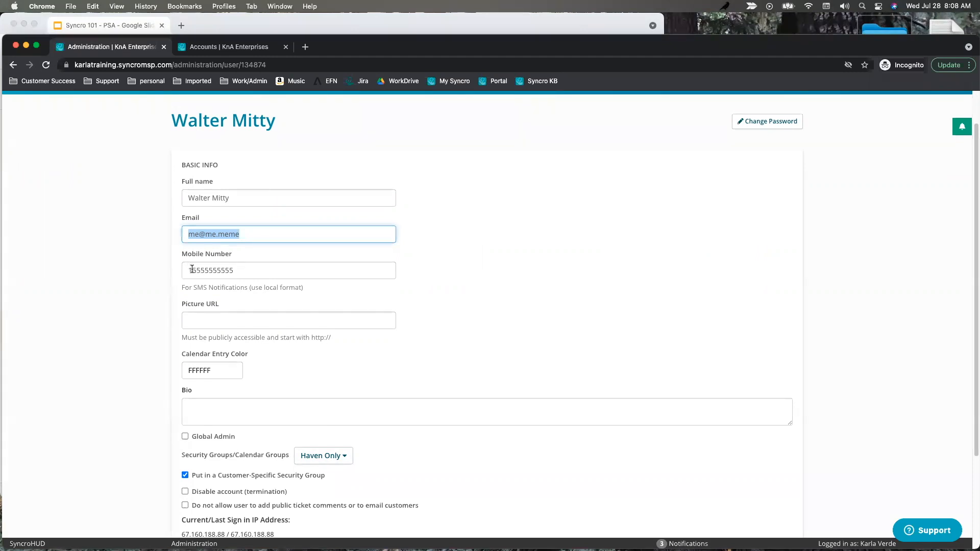
pyautogui.moveTo(192, 269); pyautogui.dragTo(188, 269)
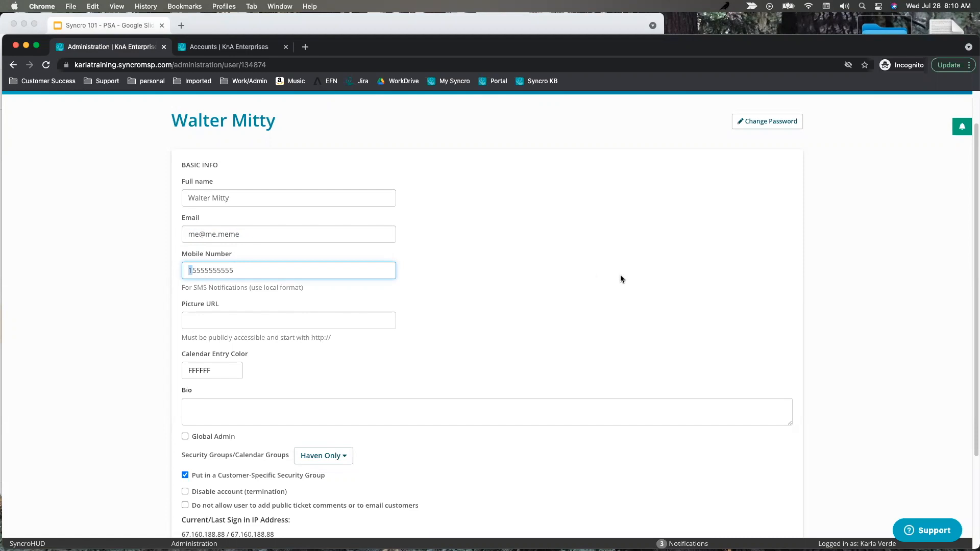
pyautogui.scroll(-1, 620, 275)
pyautogui.scroll(-2, 457, 288)
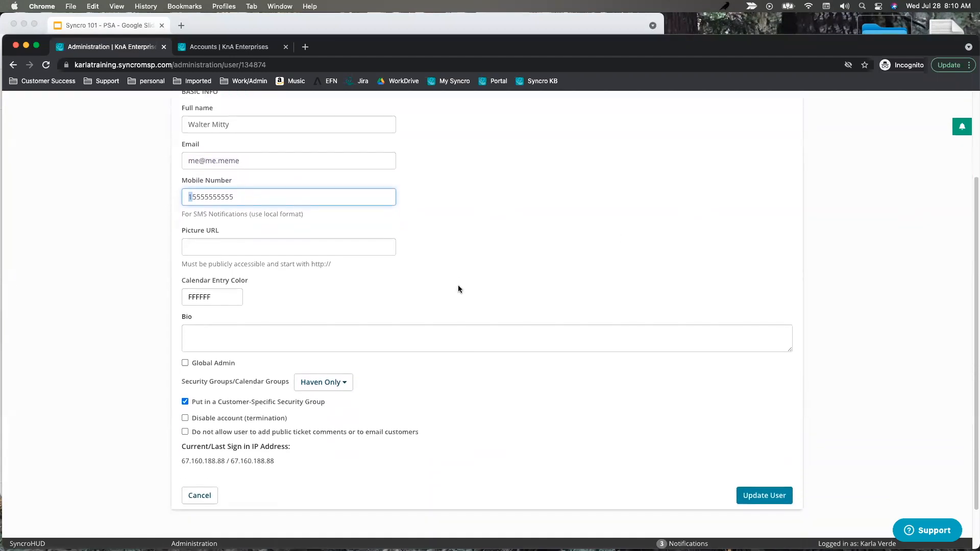
pyautogui.scroll(-2, 493, 307)
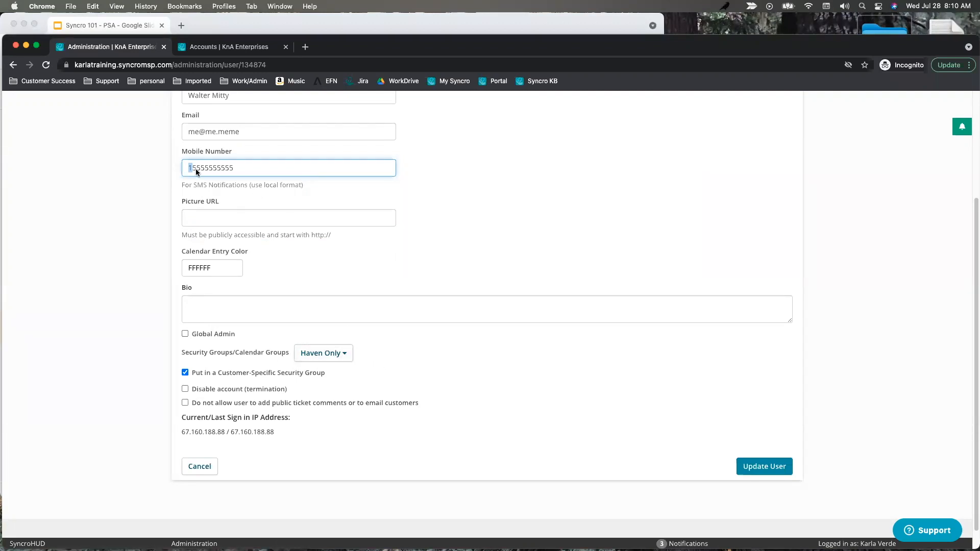
pyautogui.click(13, 65)
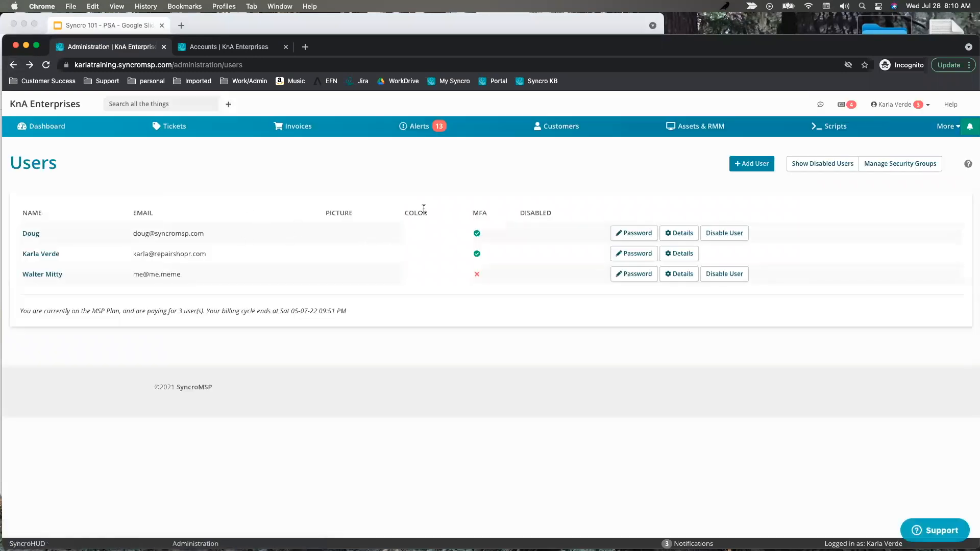
# Open the first staff member's details and add them to the Everything calendar group.
pyautogui.click(680, 235)
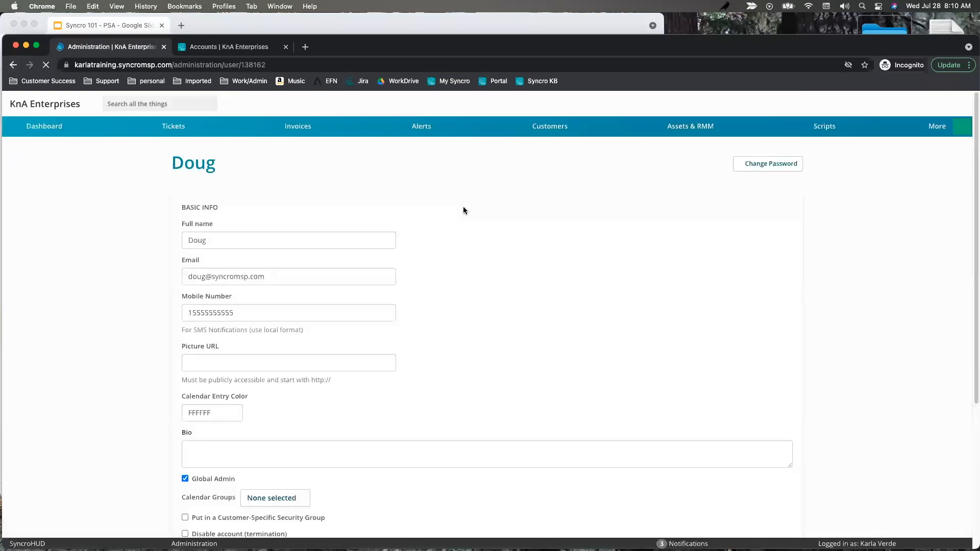
pyautogui.scroll(-3, 493, 278)
pyautogui.scroll(-3, 493, 279)
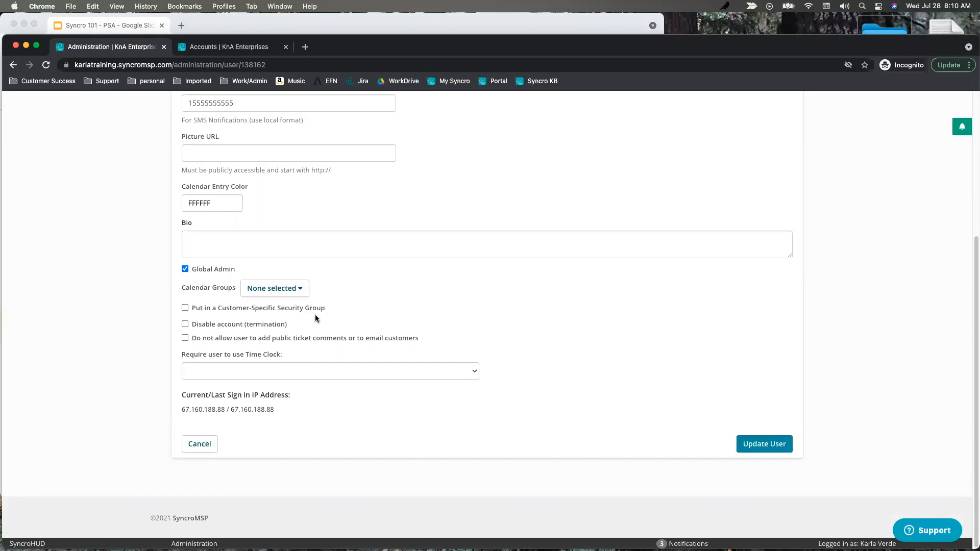
pyautogui.click(293, 289)
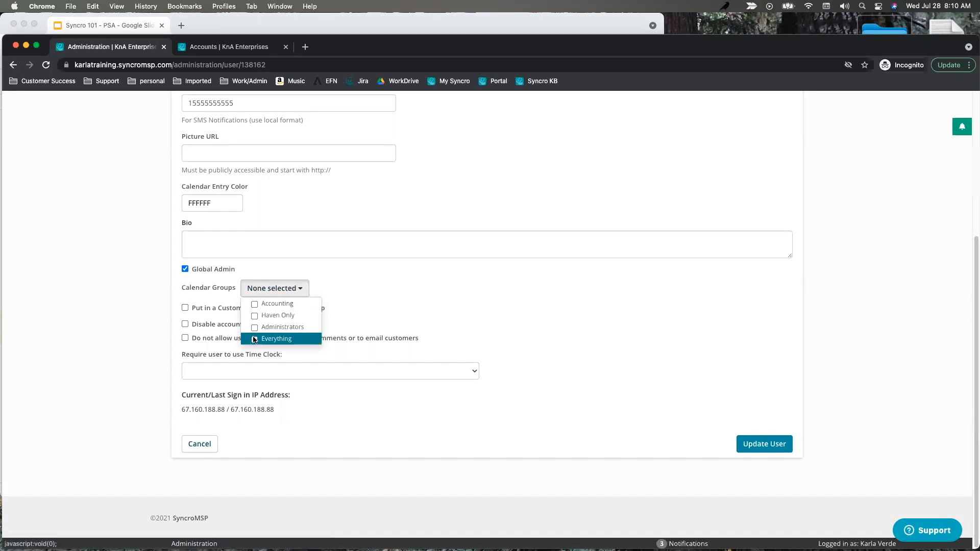
pyautogui.moveTo(245, 275); pyautogui.dragTo(193, 276)
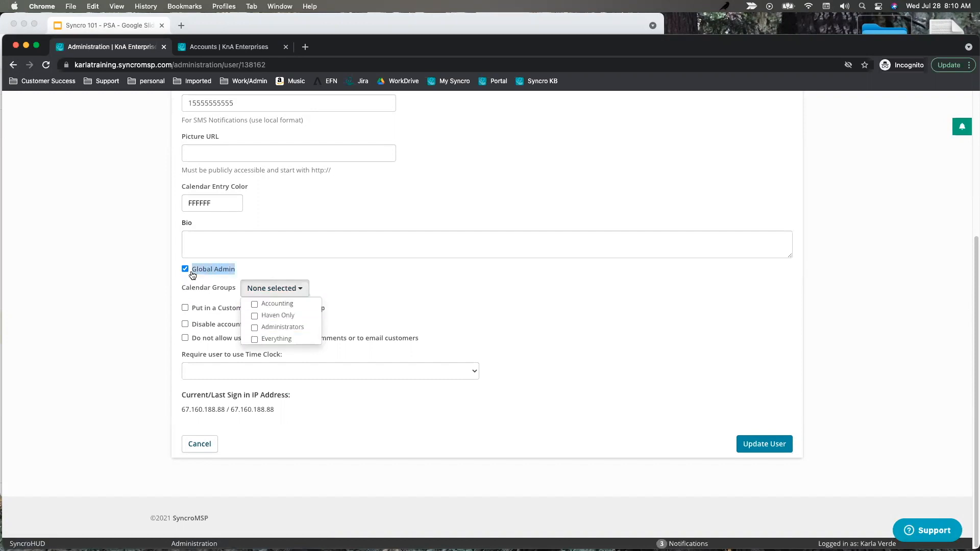
pyautogui.click(299, 289)
pyautogui.click(255, 339)
pyautogui.click(406, 286)
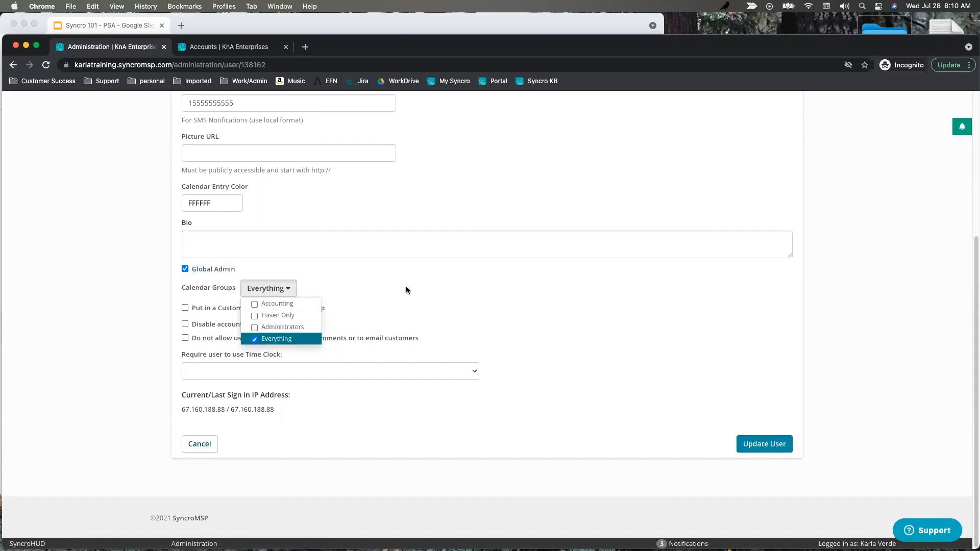
# Turn off Global Admin for this user, keeping Everything as the only calendar group.
pyautogui.moveTo(245, 272); pyautogui.dragTo(187, 275)
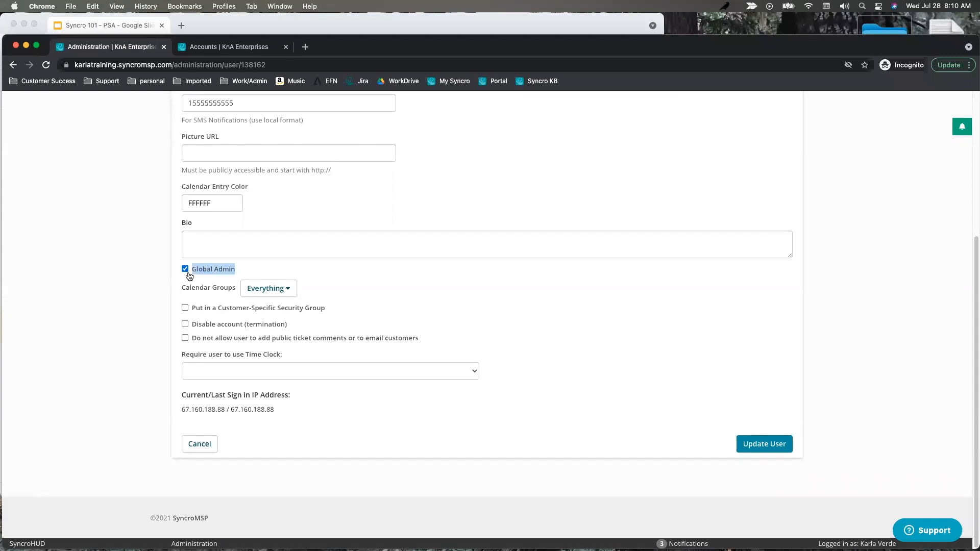
pyautogui.click(289, 295)
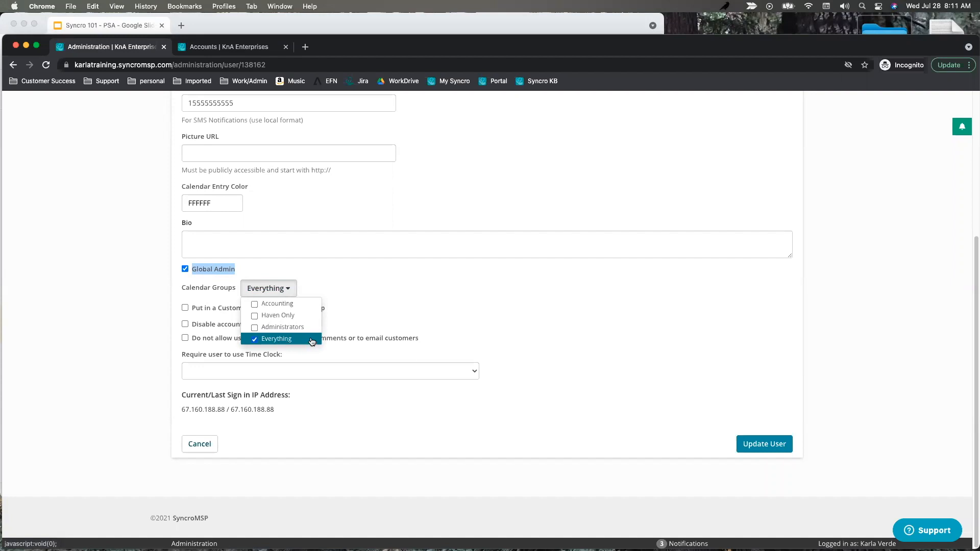
pyautogui.click(185, 270)
pyautogui.click(292, 289)
pyautogui.click(276, 341)
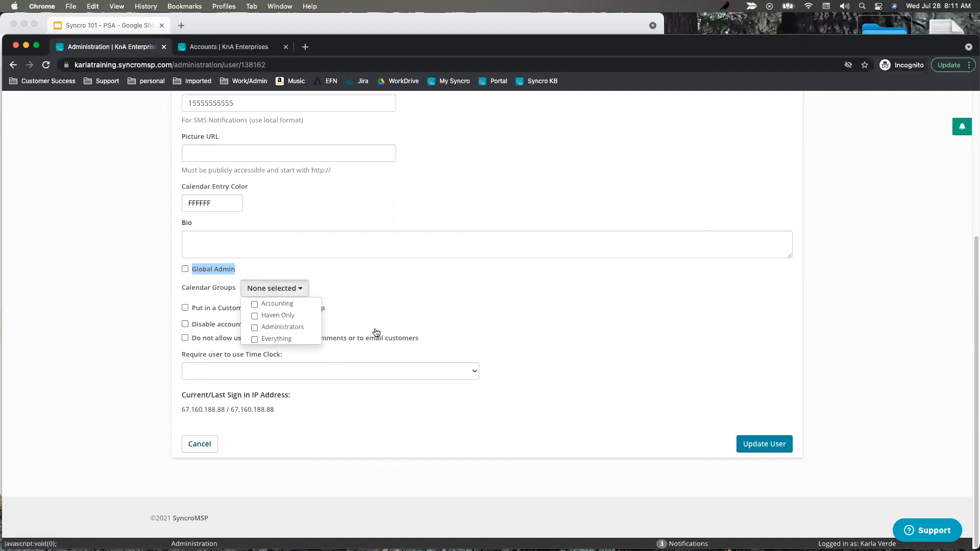
pyautogui.click(278, 342)
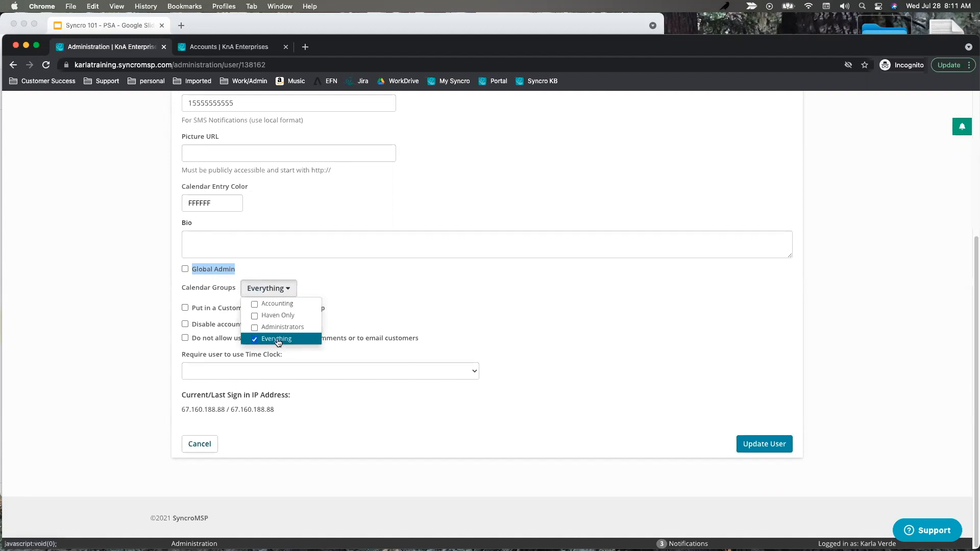
pyautogui.click(207, 47)
# Open the Asset Audit report under Admin > Reports and review its Adjust Table Columns settings.
pyautogui.click(938, 127)
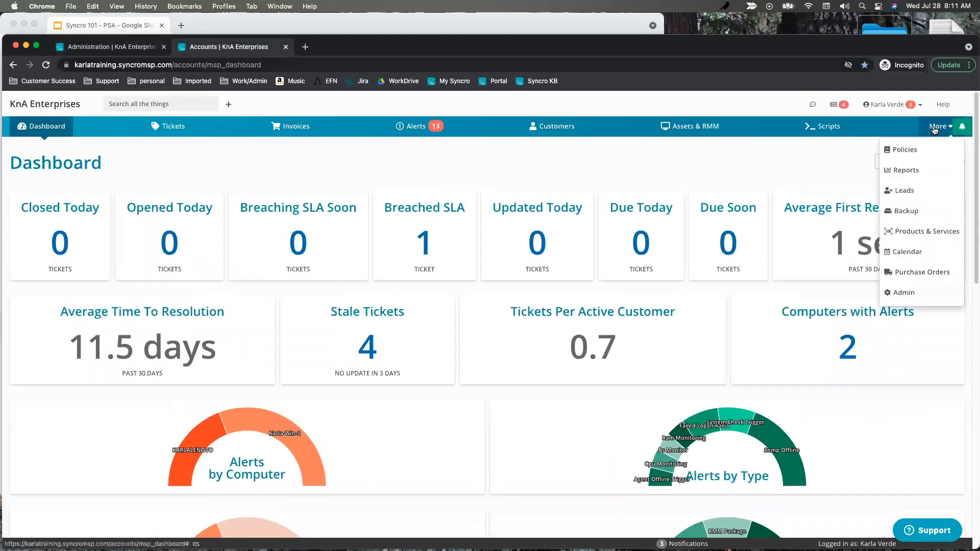
pyautogui.click(912, 295)
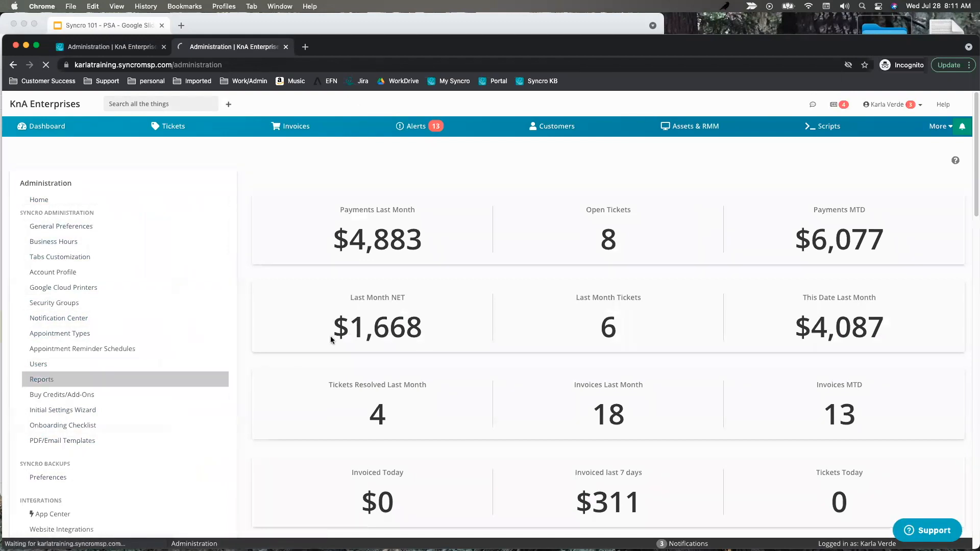
pyautogui.click(41, 379)
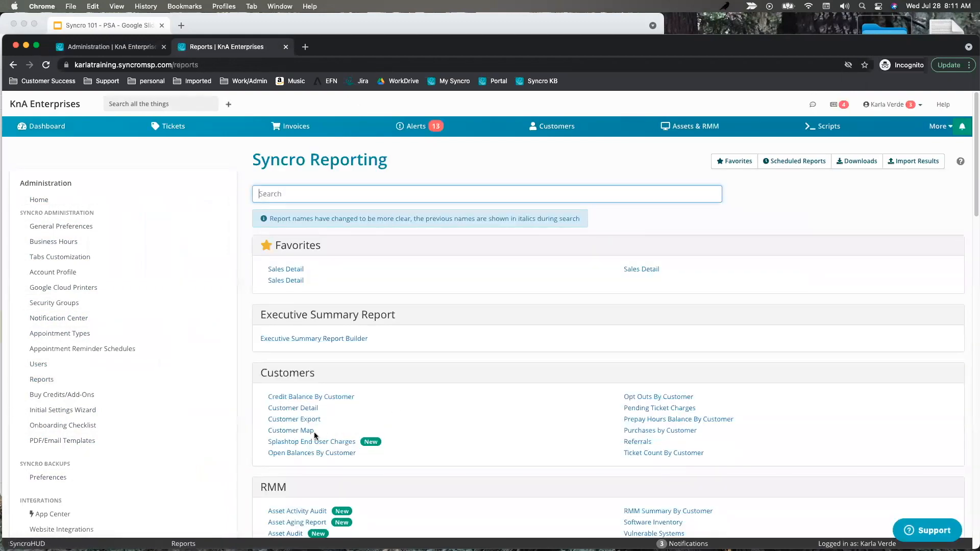
pyautogui.scroll(-2, 302, 358)
pyautogui.click(283, 465)
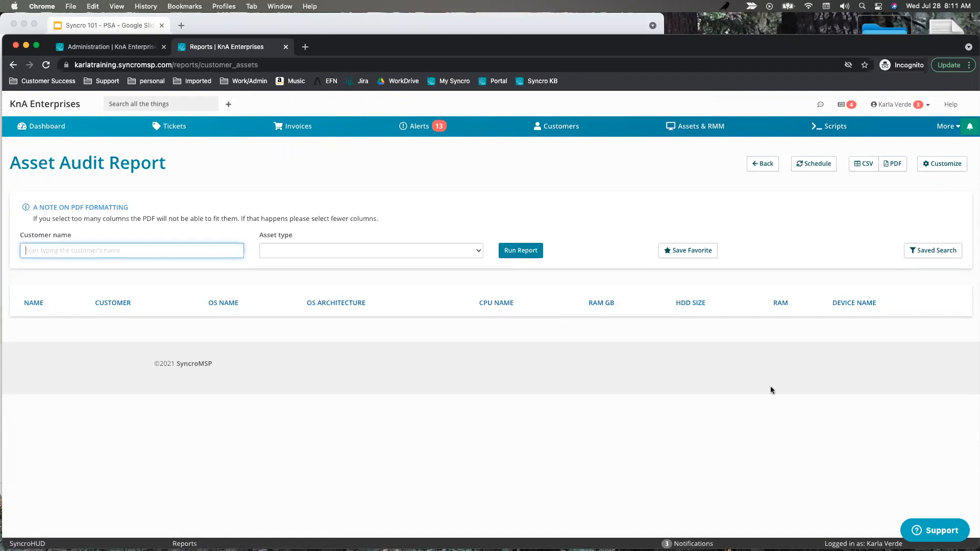
pyautogui.click(942, 164)
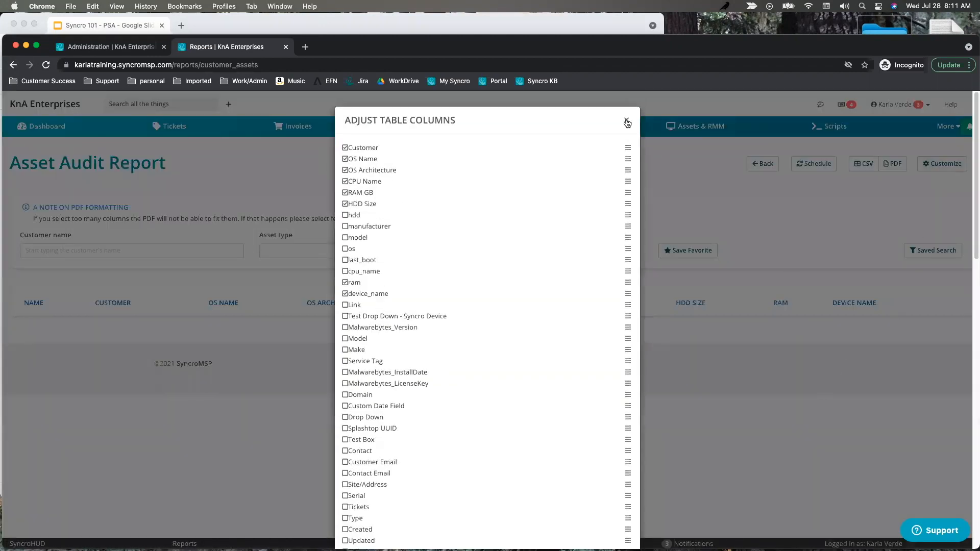
pyautogui.click(627, 121)
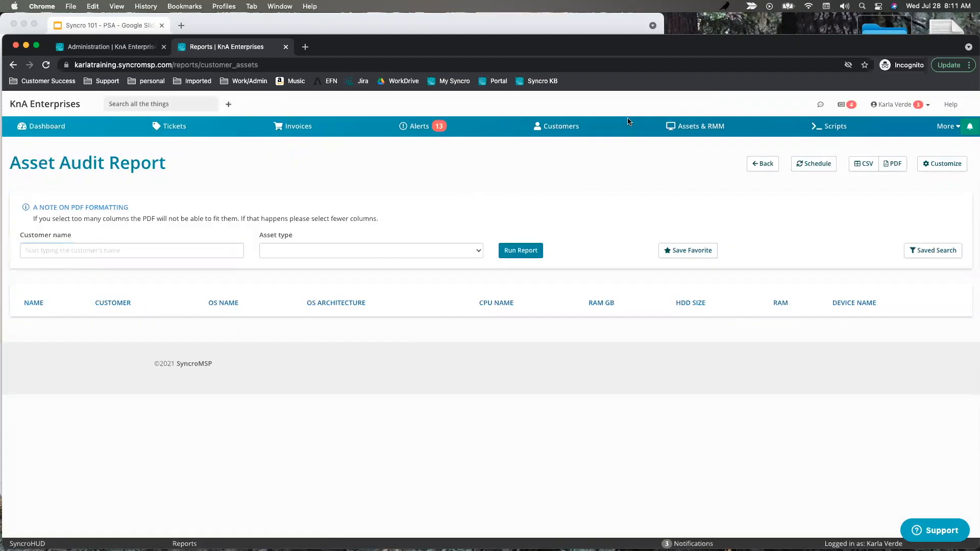
pyautogui.click(106, 49)
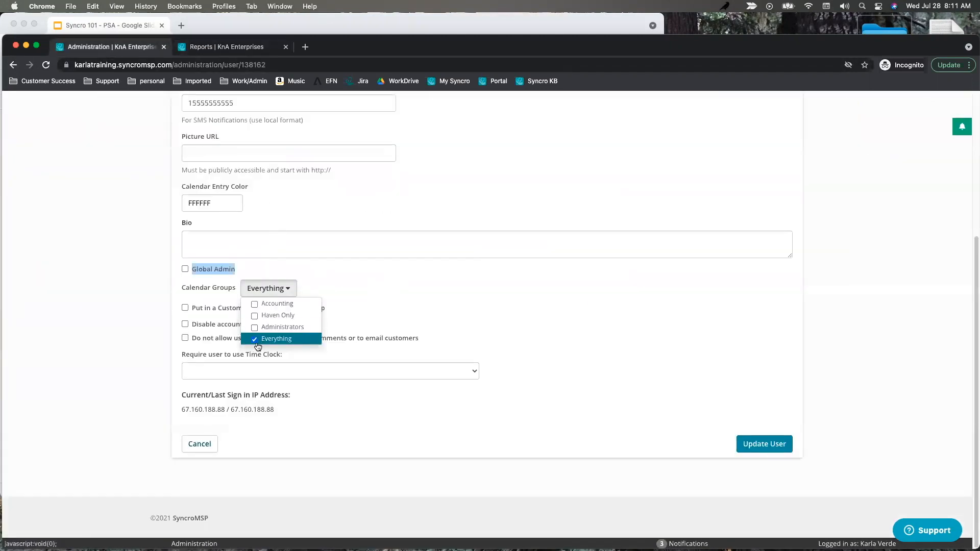
# Toggle Global Admin on and off and add the Accounting calendar group.
pyautogui.click(185, 269)
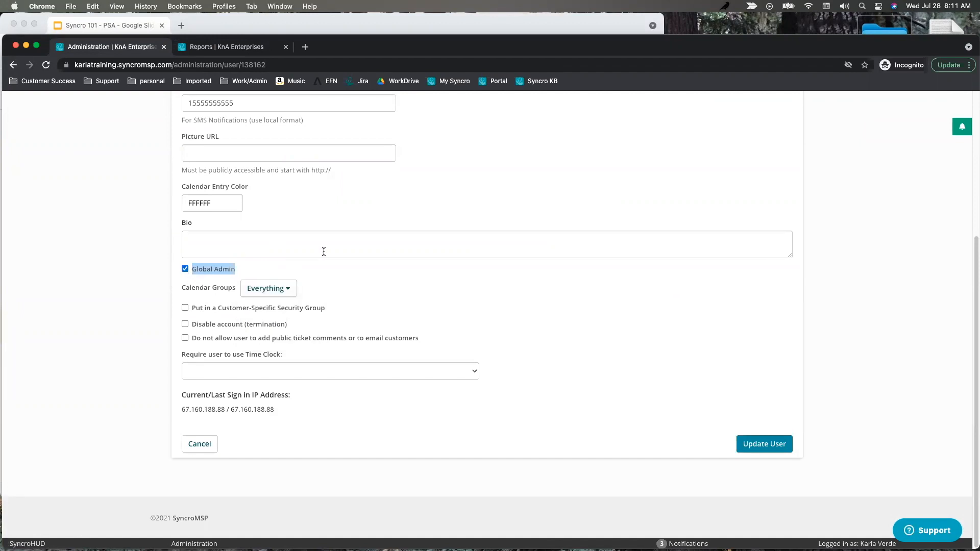
pyautogui.click(184, 269)
pyautogui.click(285, 288)
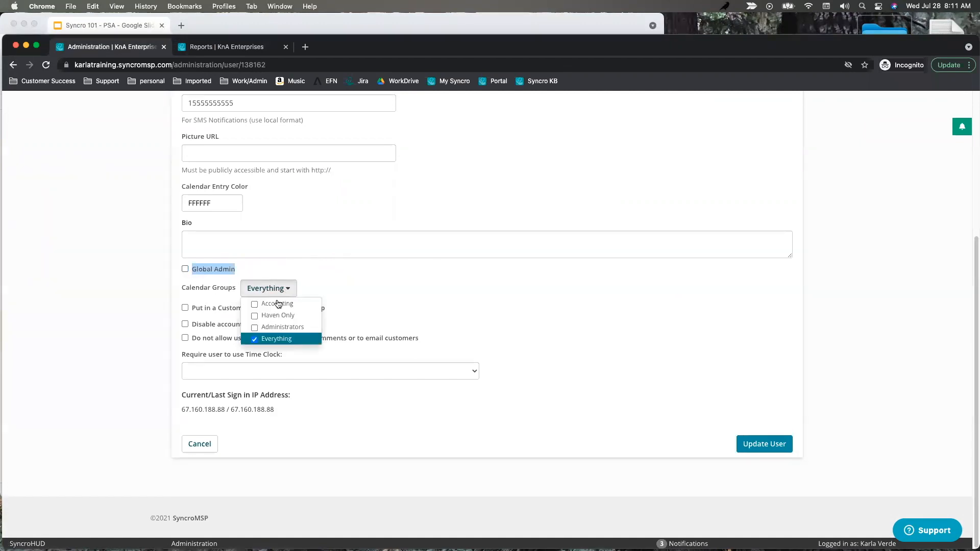
pyautogui.click(276, 304)
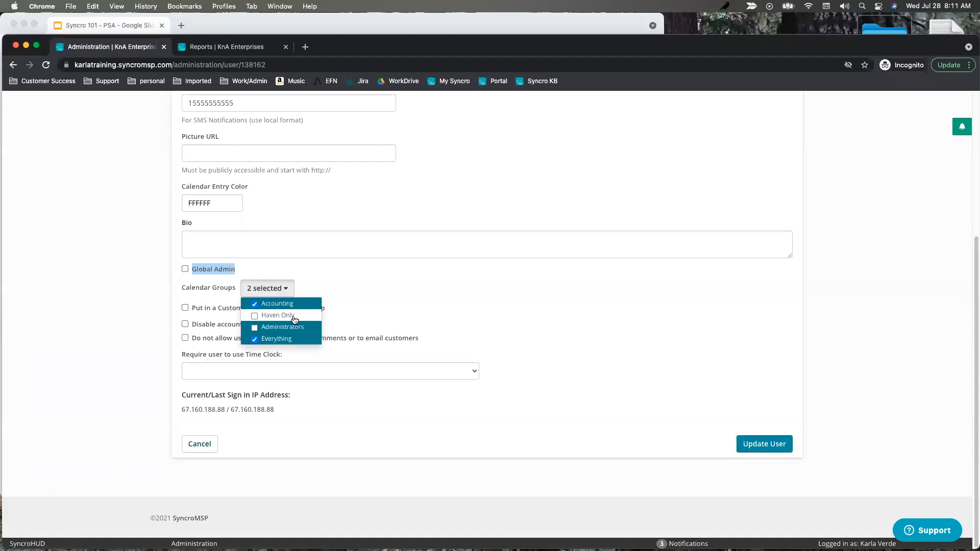
pyautogui.click(402, 289)
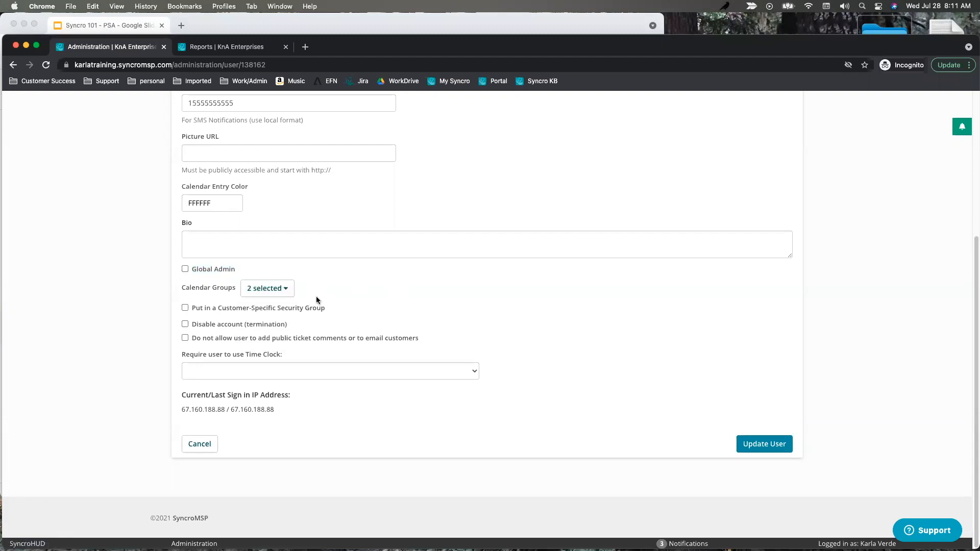
pyautogui.click(292, 294)
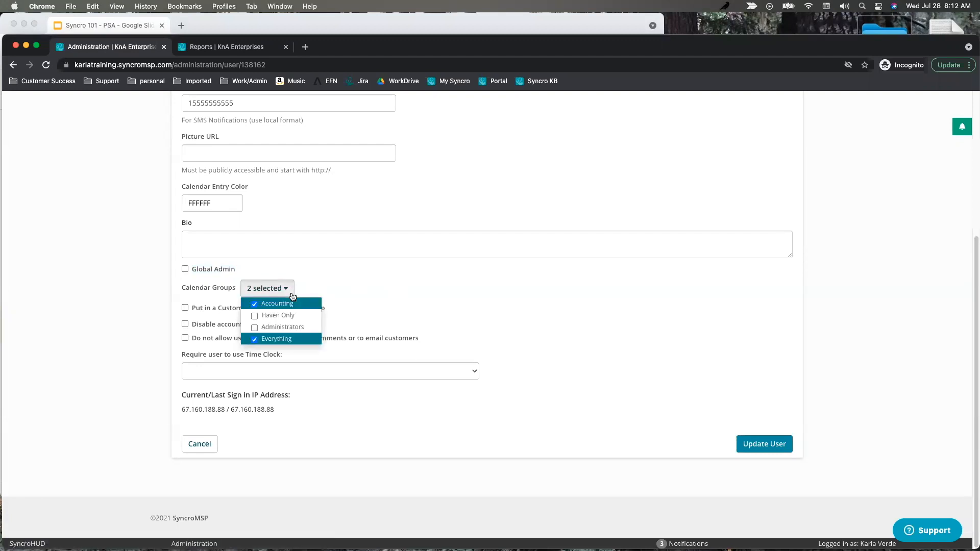
pyautogui.click(364, 281)
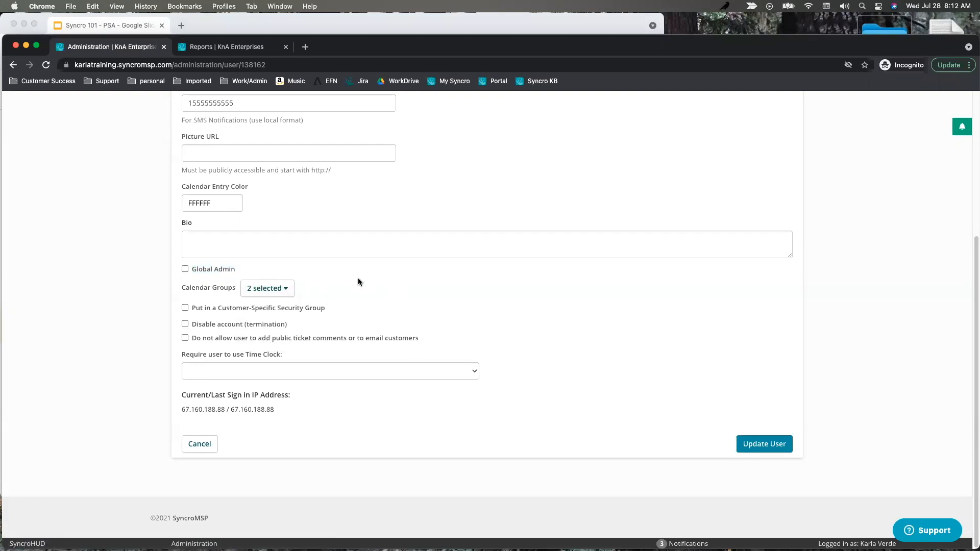
pyautogui.click(283, 294)
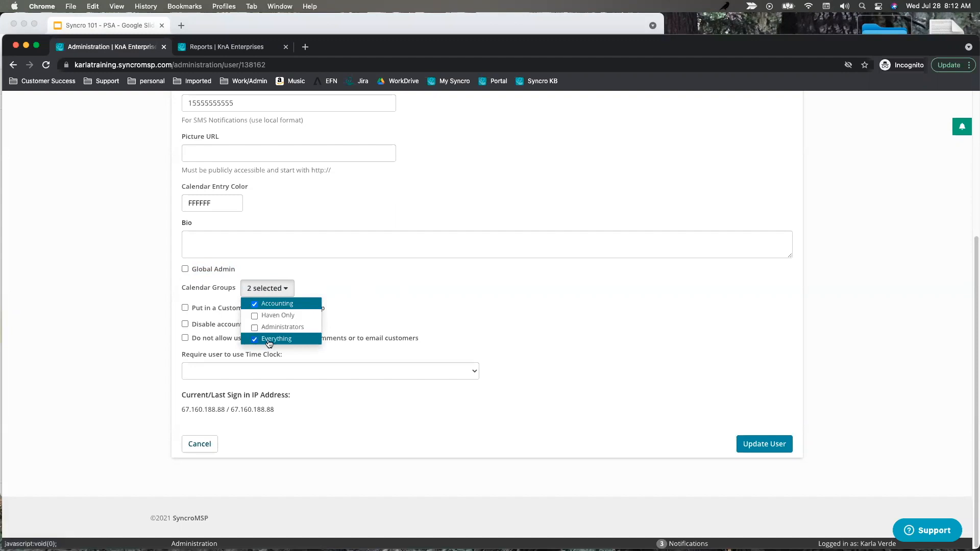
# Make the user a Global Admin, toggle the public-comments restriction, and check Time Clock options.
pyautogui.click(185, 268)
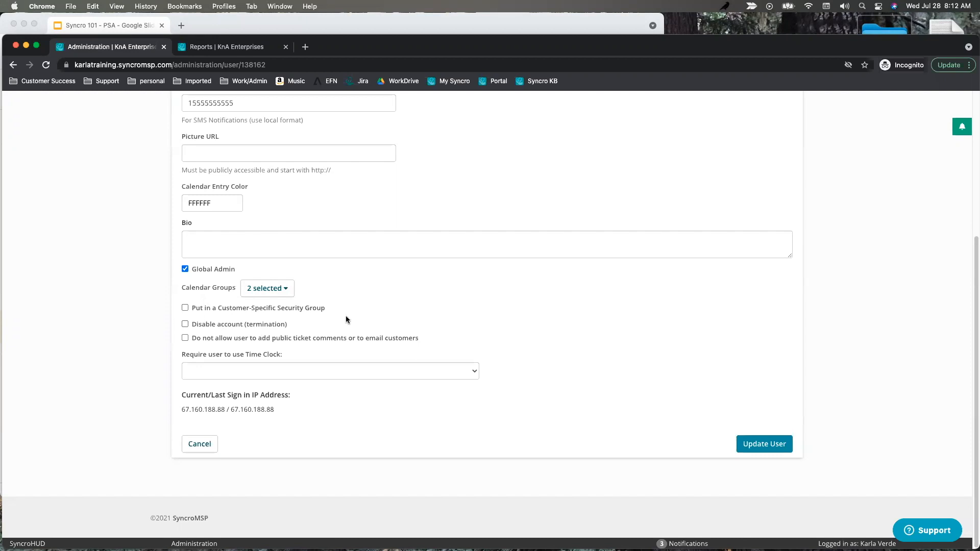
pyautogui.moveTo(433, 343); pyautogui.dragTo(195, 345)
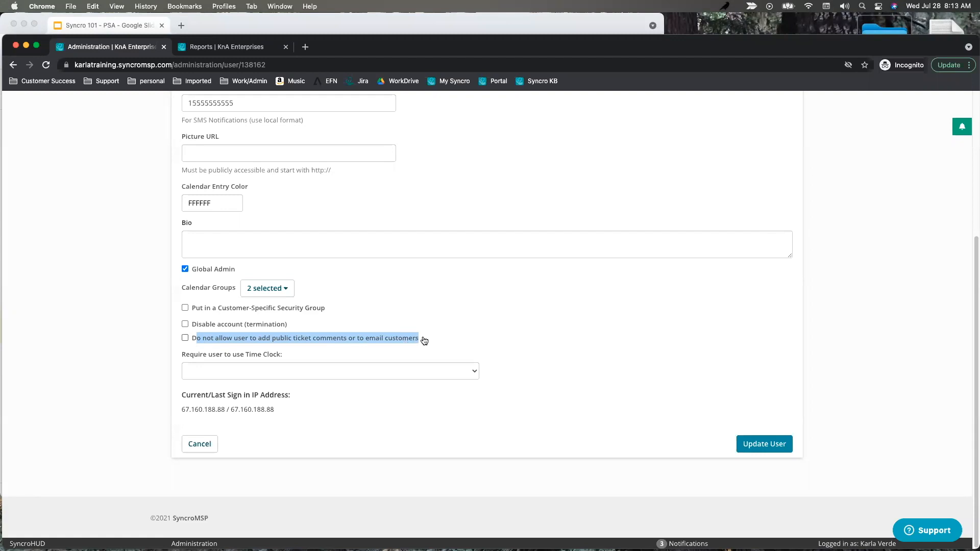
pyautogui.click(441, 340)
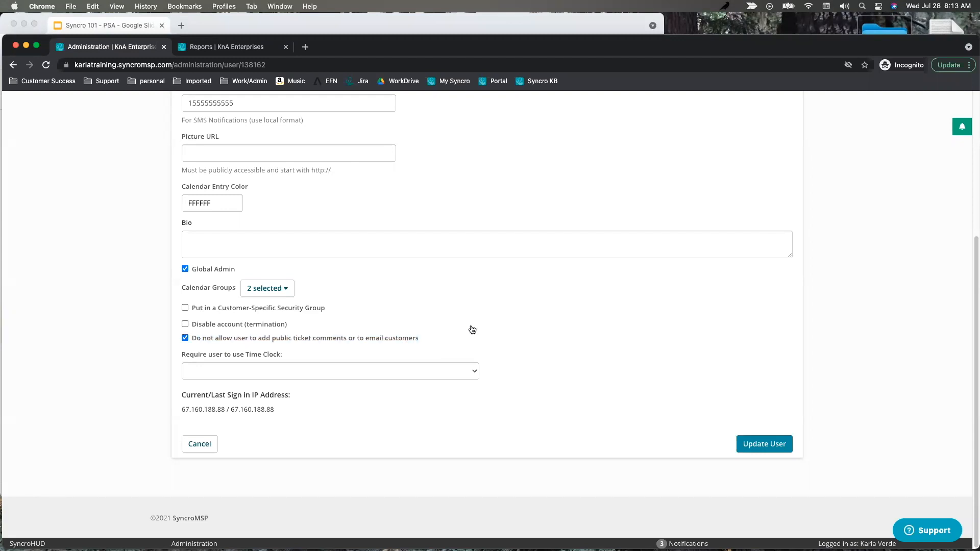
pyautogui.click(184, 338)
pyautogui.click(286, 373)
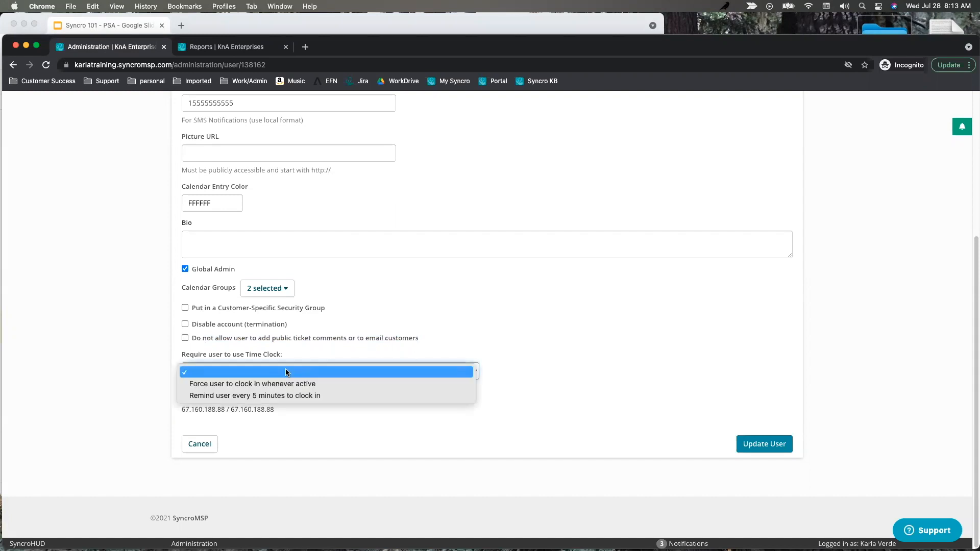
pyautogui.click(214, 47)
pyautogui.click(213, 47)
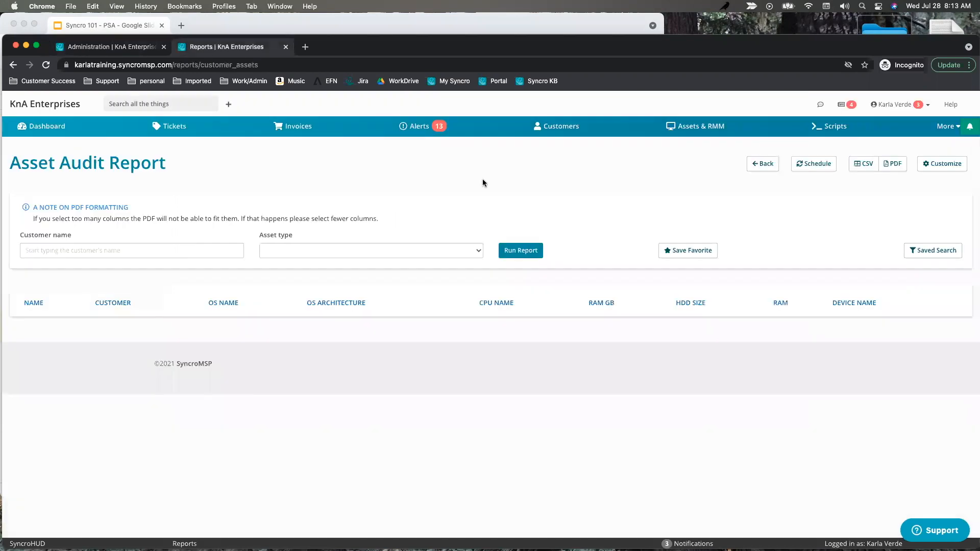
pyautogui.click(905, 105)
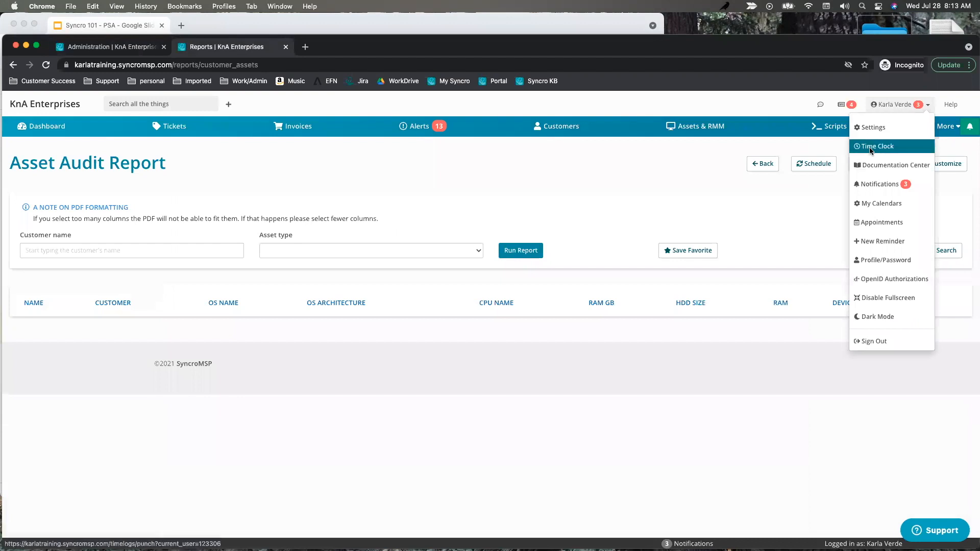
pyautogui.click(871, 148)
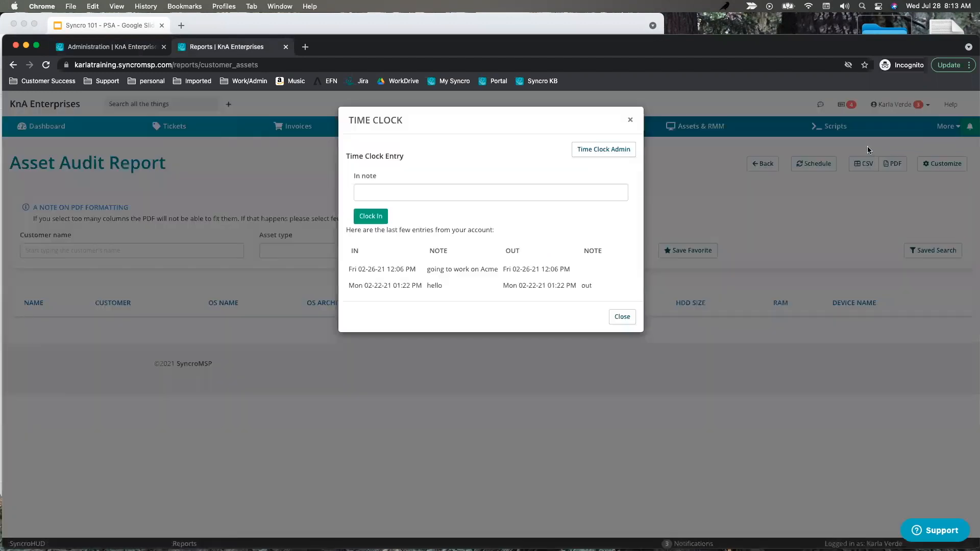
pyautogui.click(632, 121)
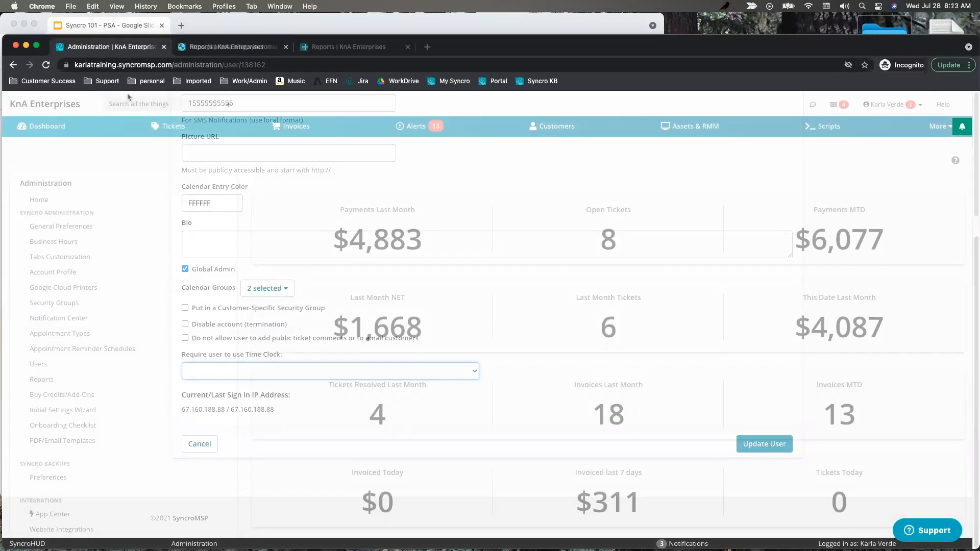
pyautogui.click(331, 47)
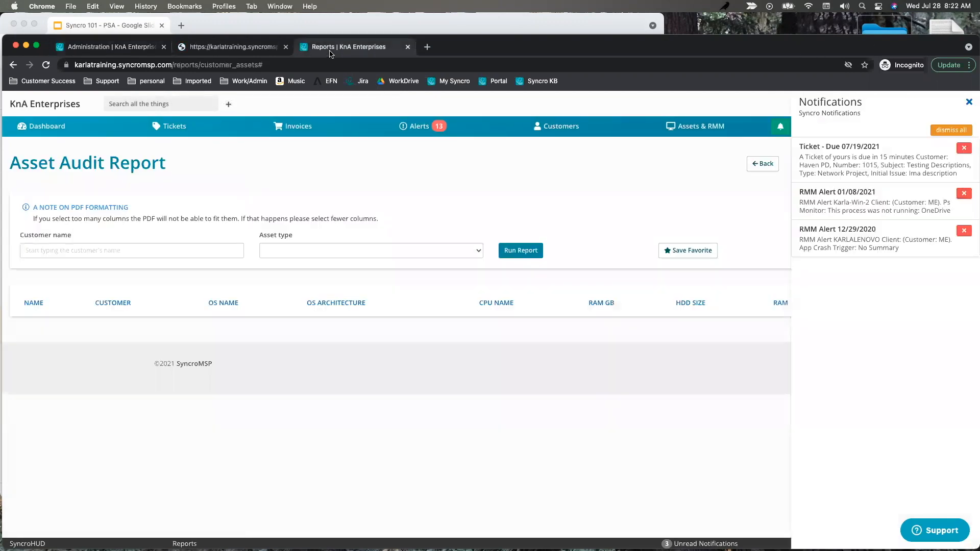
pyautogui.click(969, 103)
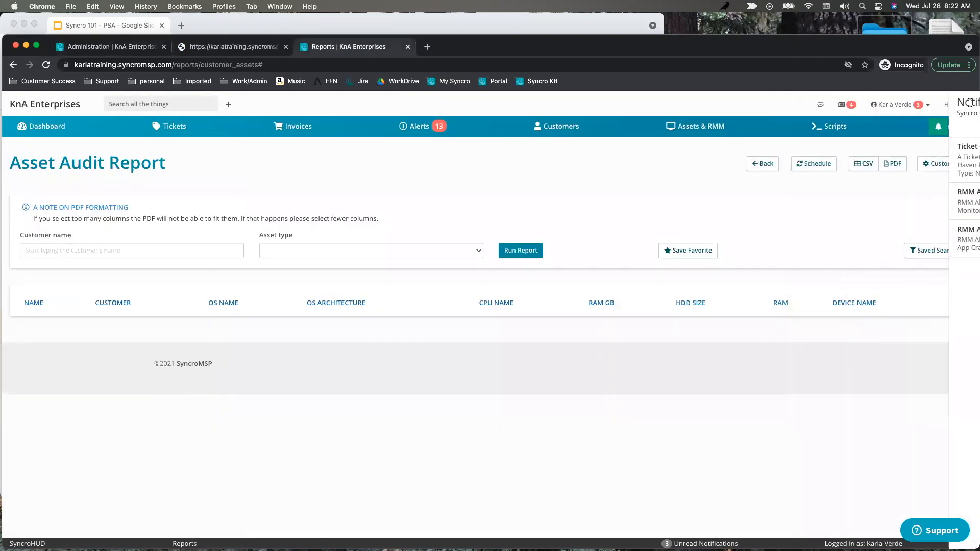
pyautogui.click(897, 105)
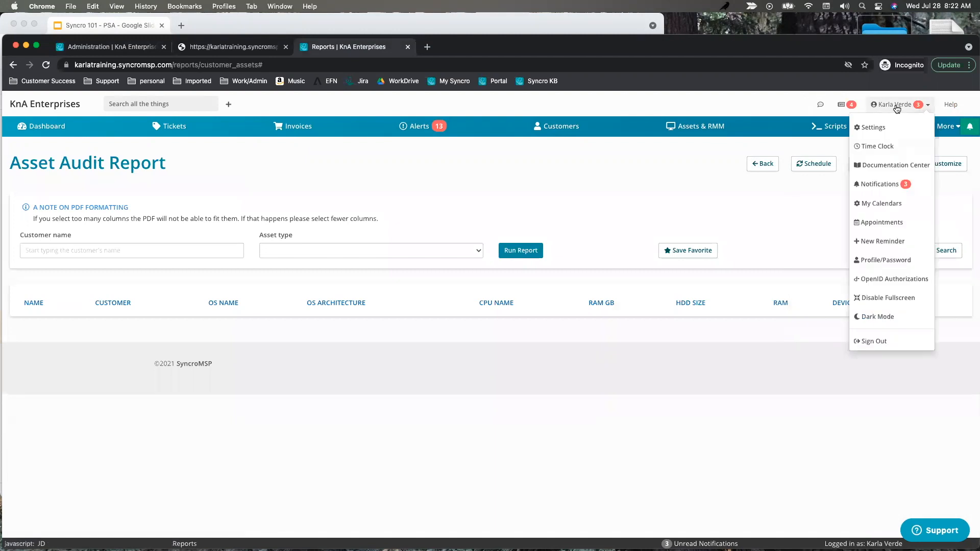
pyautogui.click(873, 148)
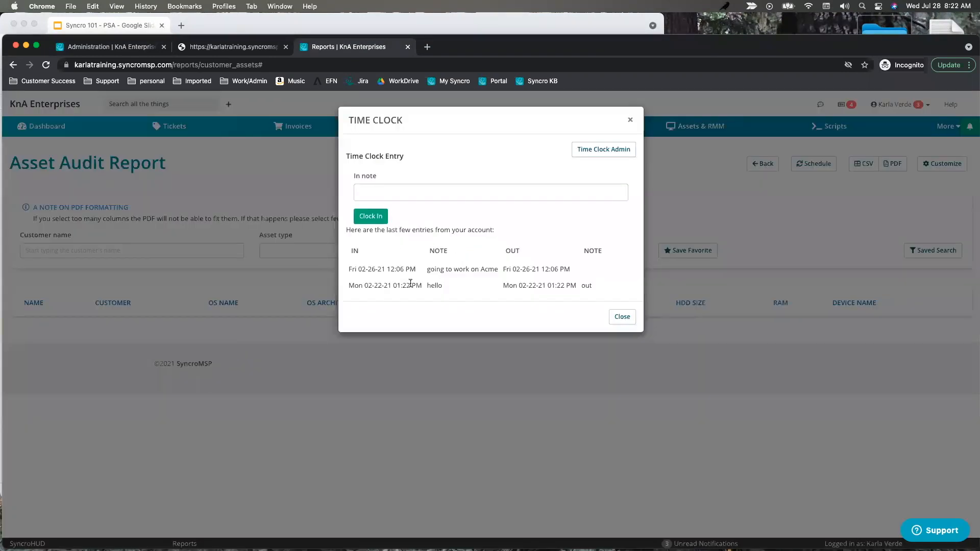
pyautogui.click(630, 121)
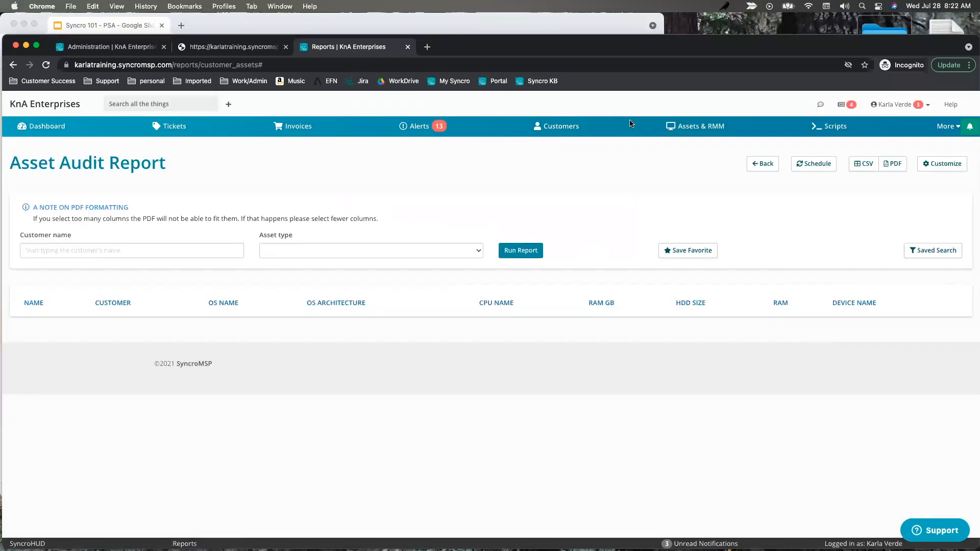
pyautogui.click(945, 126)
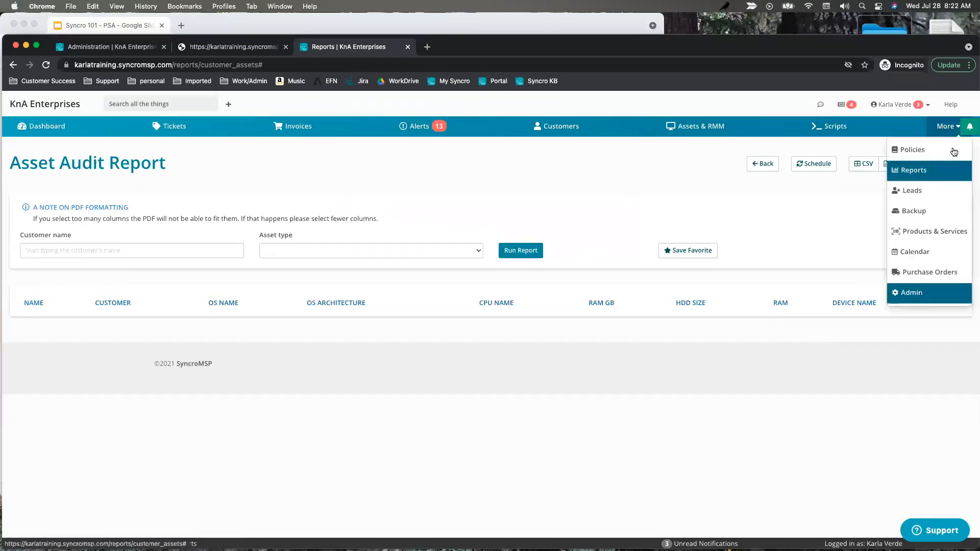
# Search the reports list for 'time' and open the Time Clock report.
pyautogui.click(917, 181)
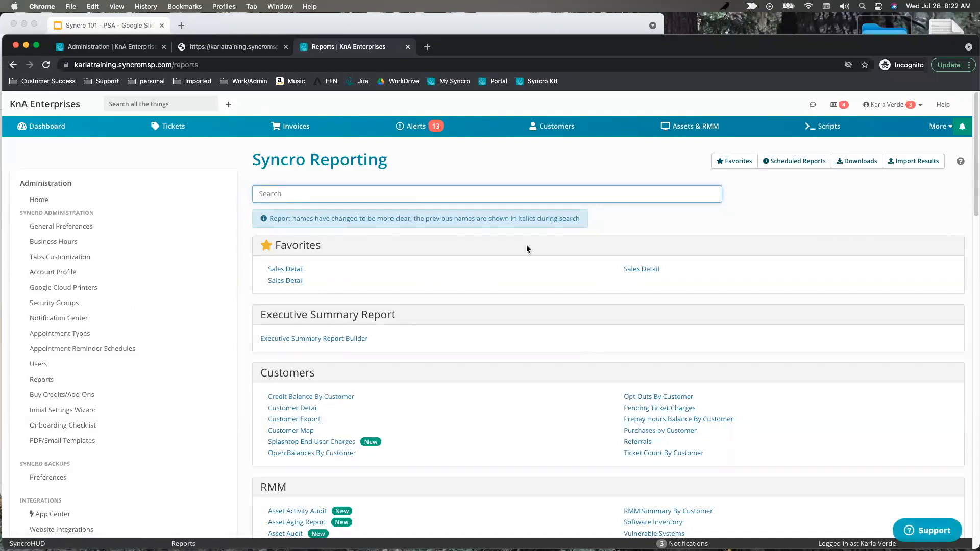
pyautogui.write('t')
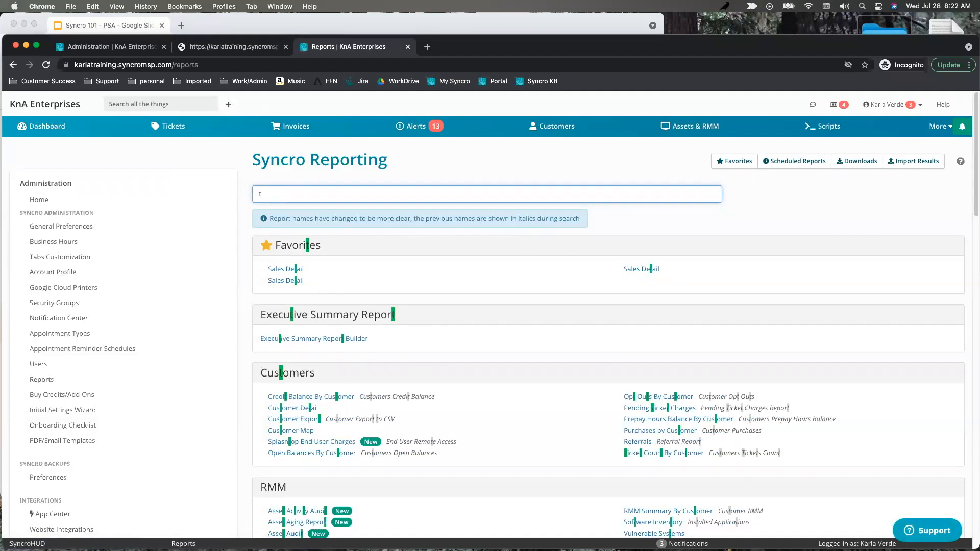
pyautogui.write('eh')
pyautogui.press('BackSpace')
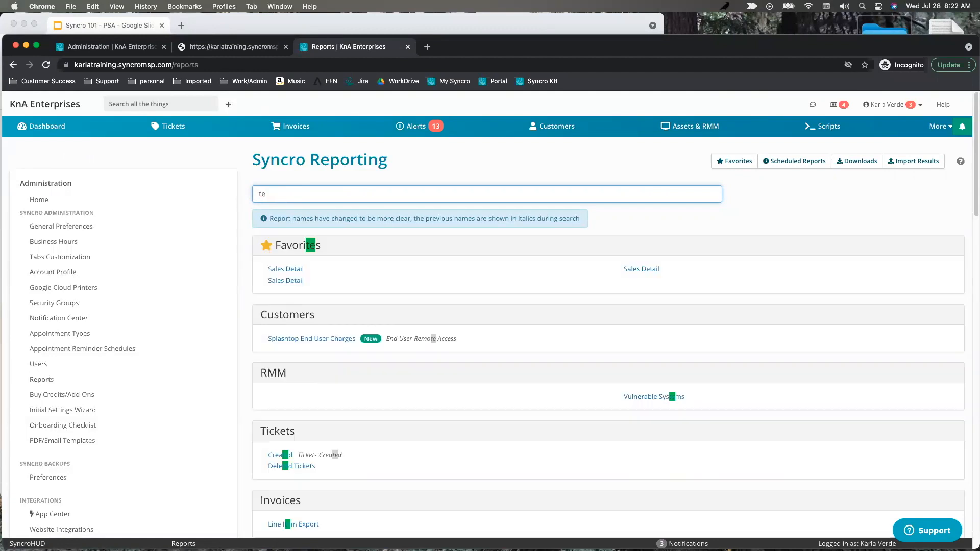
pyautogui.write('ch')
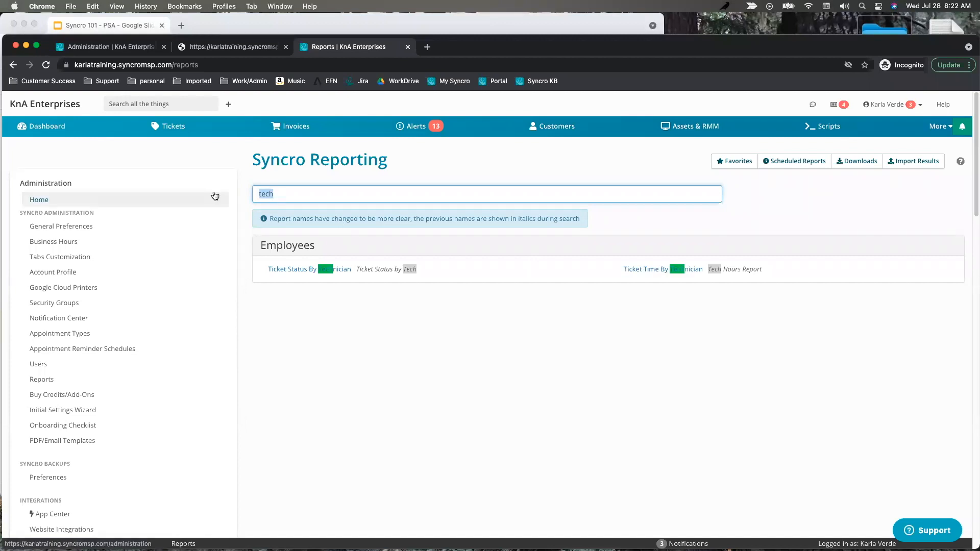
pyautogui.write('time')
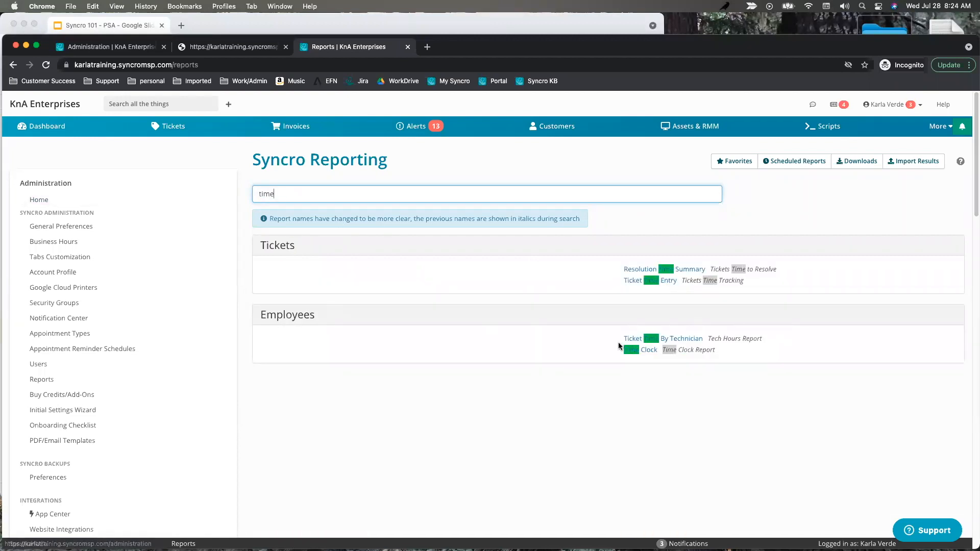
pyautogui.click(650, 352)
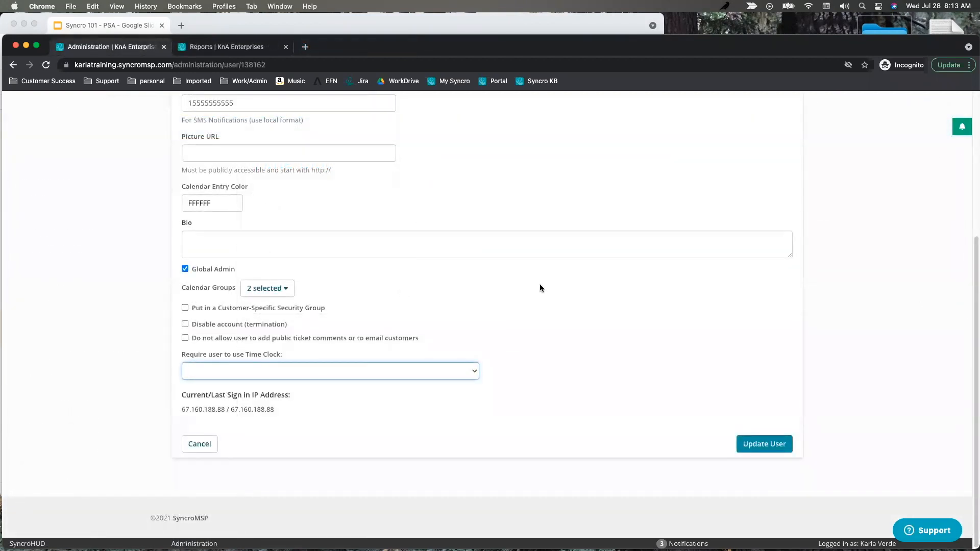
# Go to More > Admin and open Notification Center in the Administration sidebar.
pyautogui.scroll(5, 540, 284)
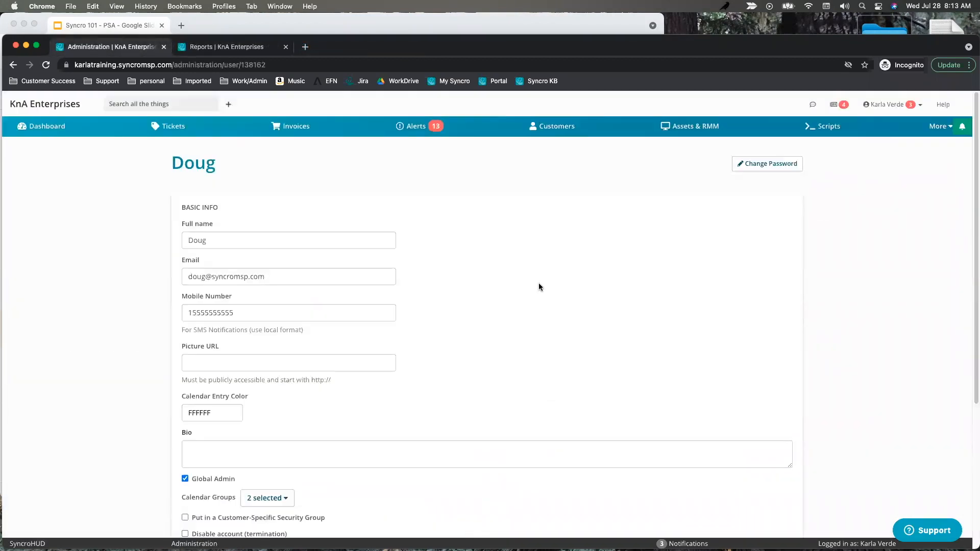
pyautogui.click(939, 131)
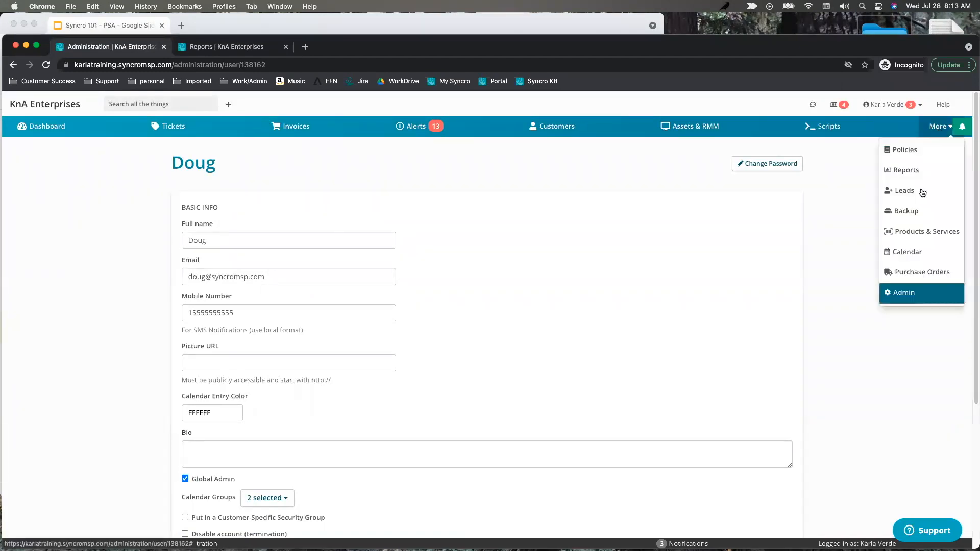
pyautogui.click(907, 294)
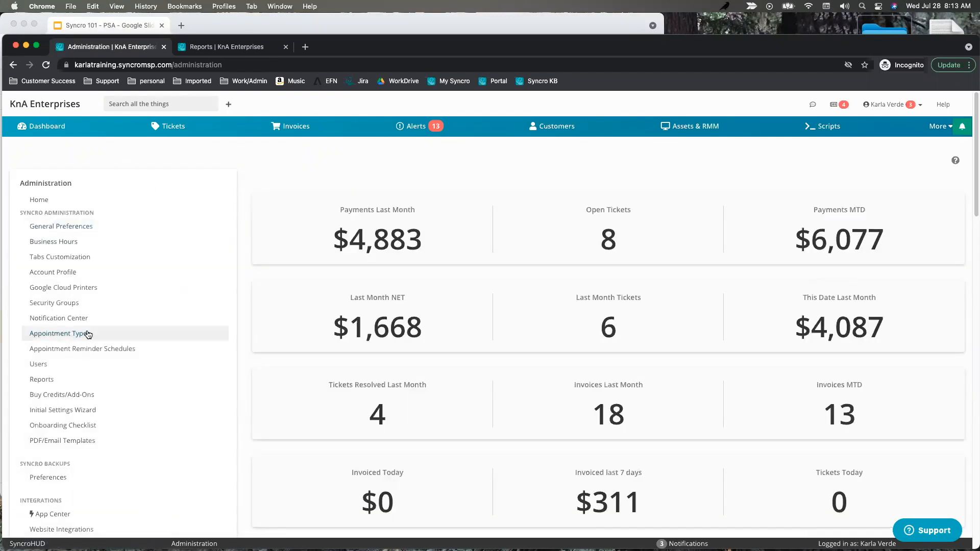
pyautogui.click(46, 323)
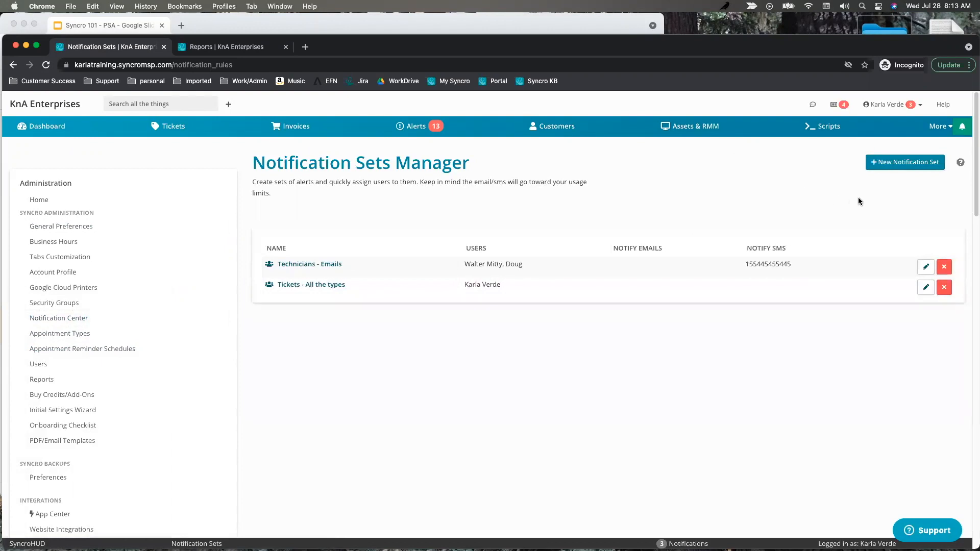
# Start a new notification set and add the logged-in user to Notify these Users.
pyautogui.click(891, 166)
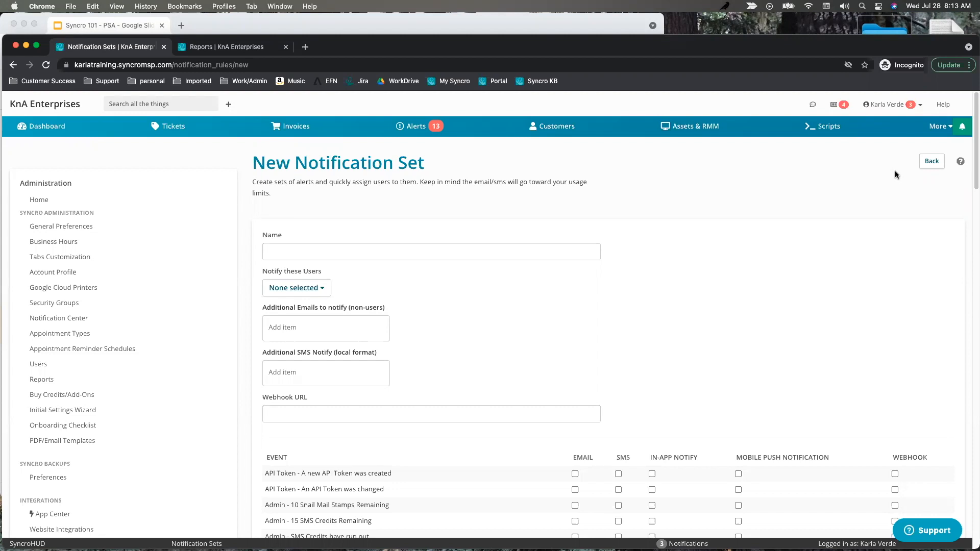
pyautogui.click(460, 251)
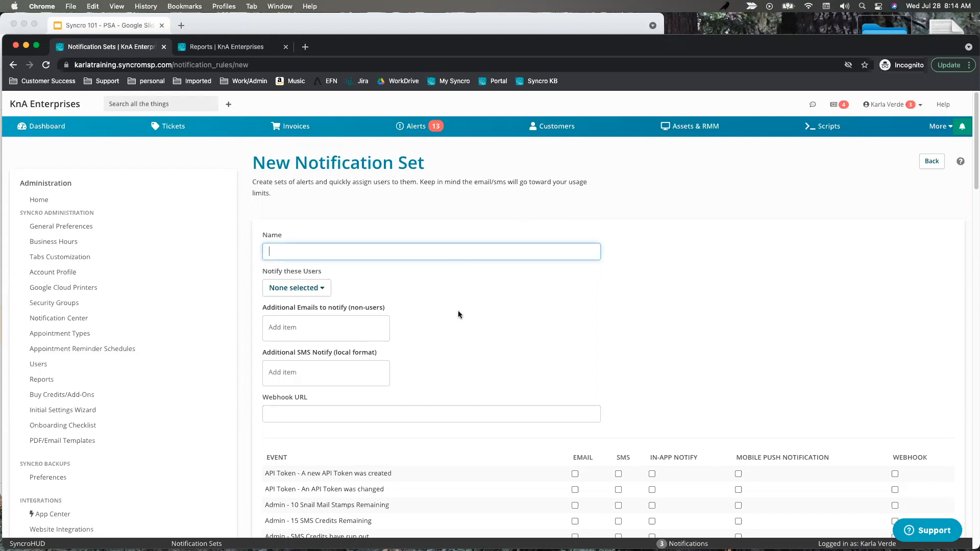
pyautogui.click(312, 290)
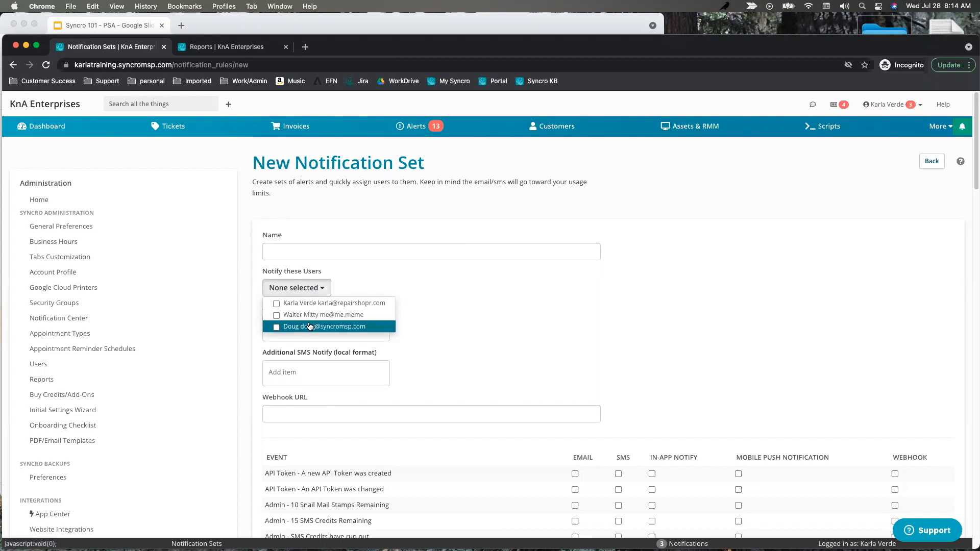
pyautogui.click(471, 315)
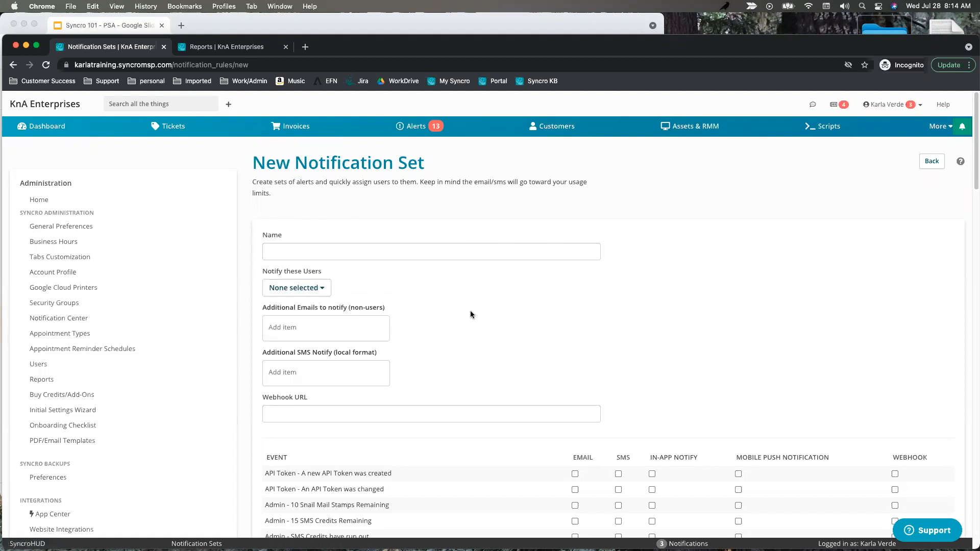
pyautogui.click(317, 288)
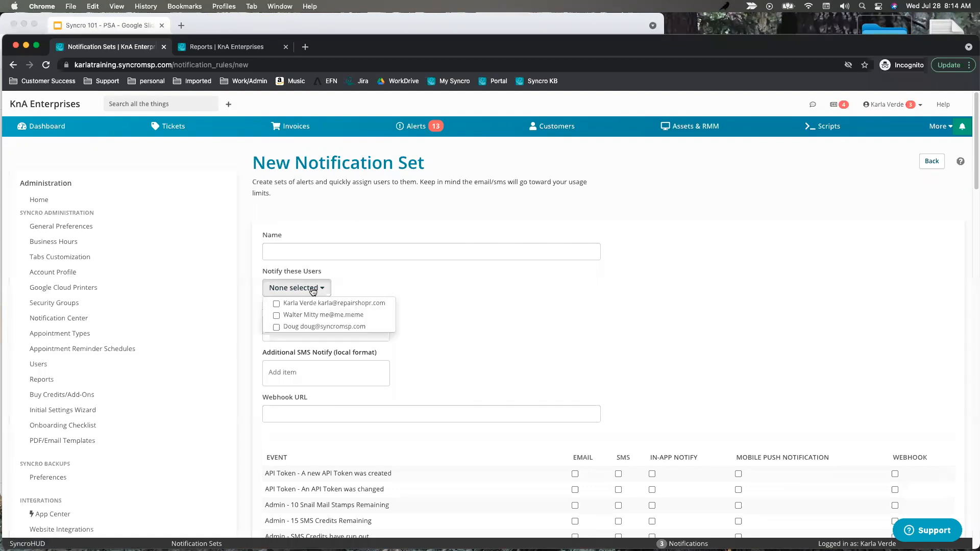
pyautogui.click(276, 304)
pyautogui.click(496, 311)
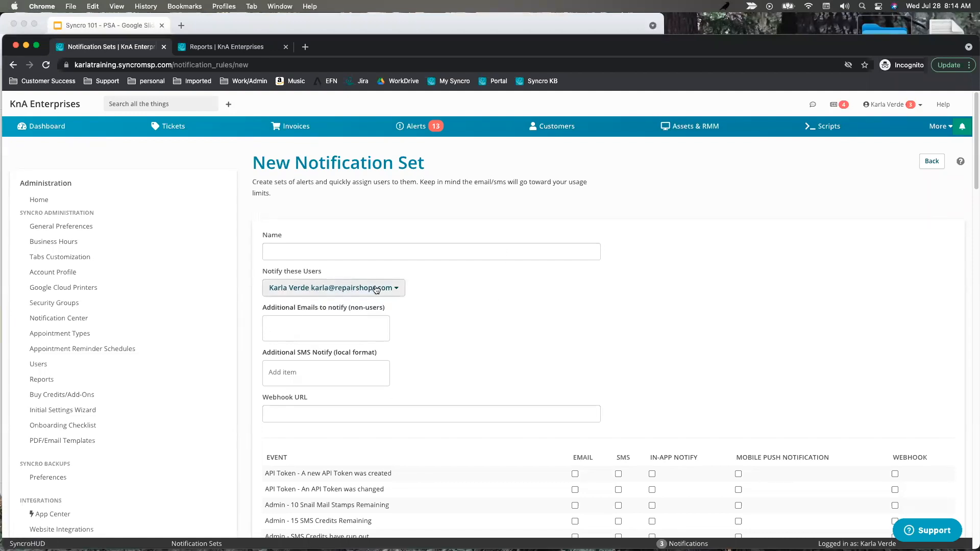
# Enter a phone number in the Additional SMS Notify field.
pyautogui.click(396, 289)
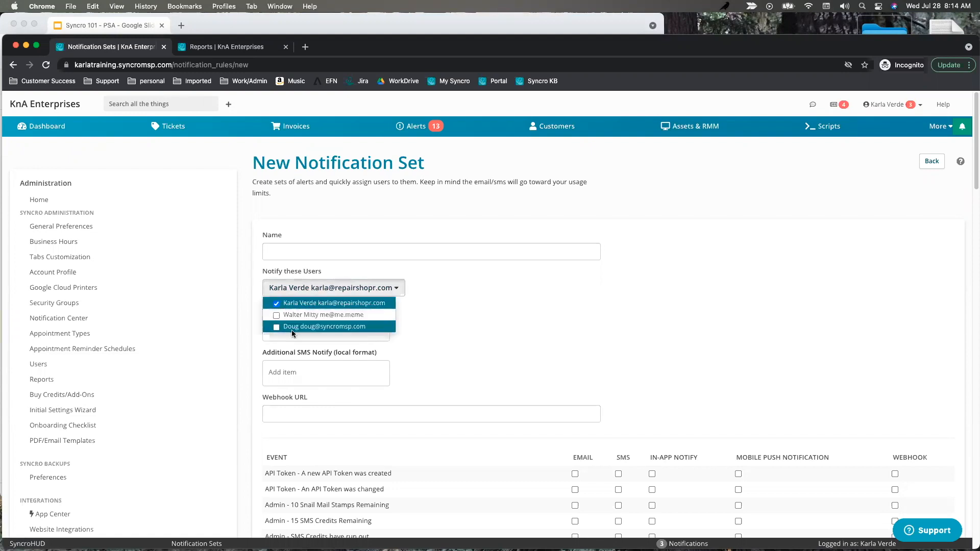
pyautogui.click(498, 317)
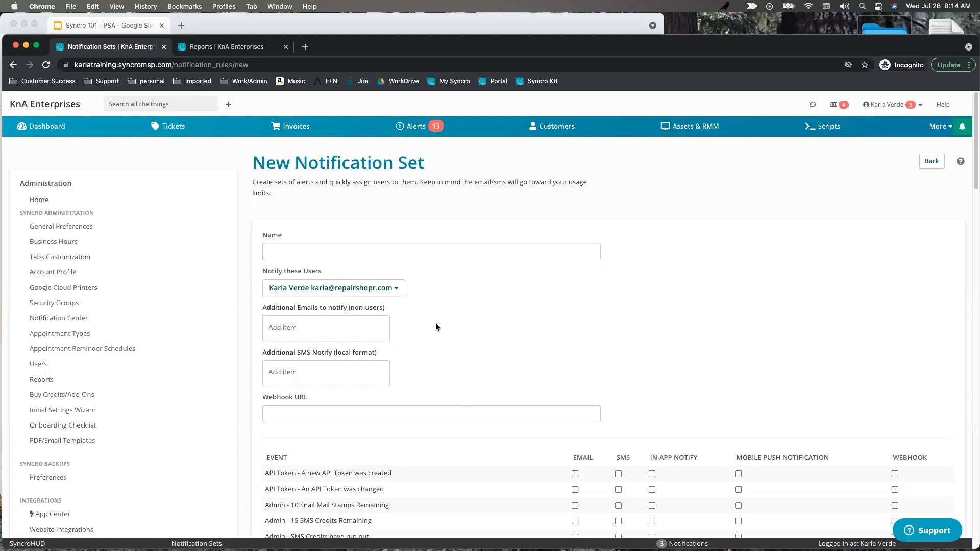
pyautogui.click(305, 325)
pyautogui.click(295, 291)
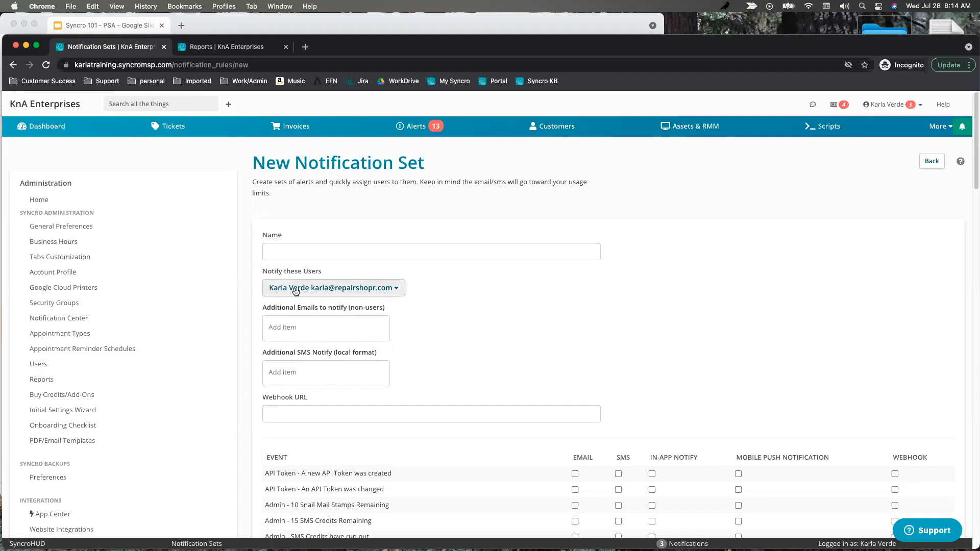
pyautogui.click(492, 324)
pyautogui.click(303, 373)
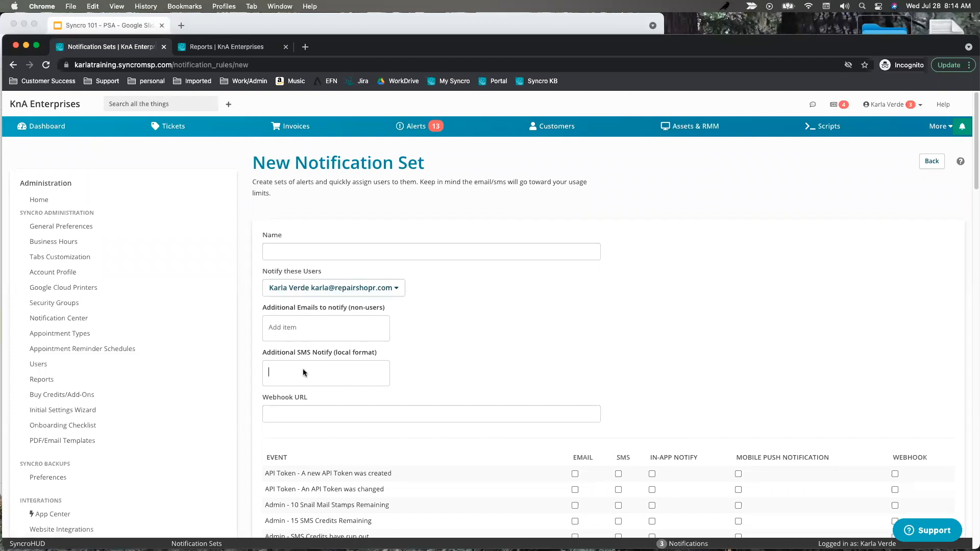
# Correct the SMS number by replacing its leading digit with 1.
pyautogui.scroll(-5, 471, 351)
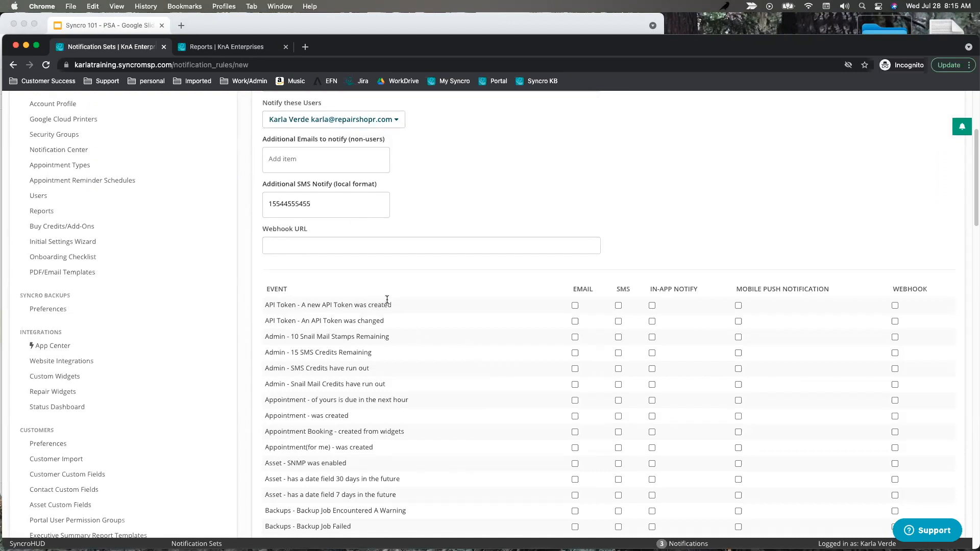
pyautogui.moveTo(272, 205); pyautogui.dragTo(253, 206)
pyautogui.press('BackSpace')
pyautogui.write('1')
# Scroll through the notification events table down to 'Ticket - was resolved'.
pyautogui.scroll(-5, 360, 378)
pyautogui.scroll(-10, 363, 380)
pyautogui.scroll(-12, 375, 378)
pyautogui.scroll(-5, 374, 377)
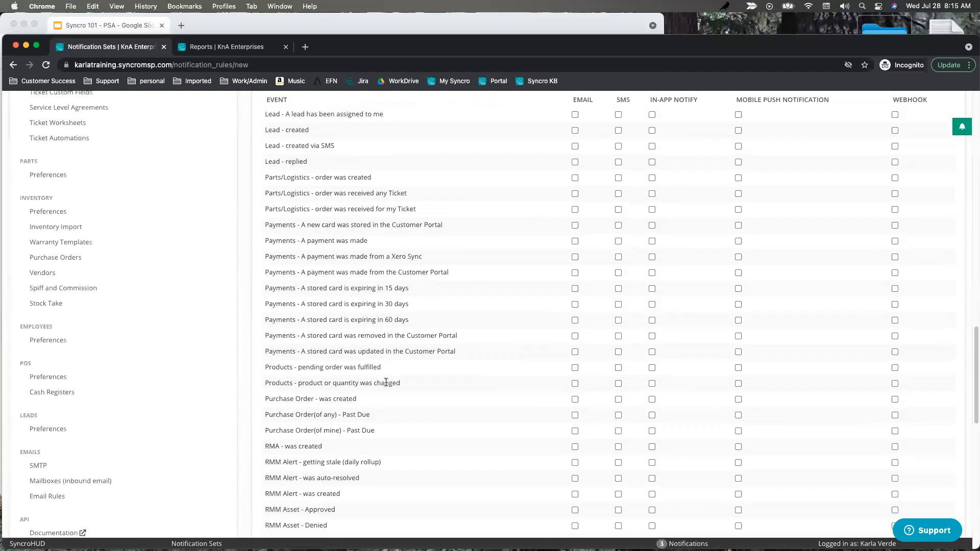
pyautogui.scroll(-15, 386, 382)
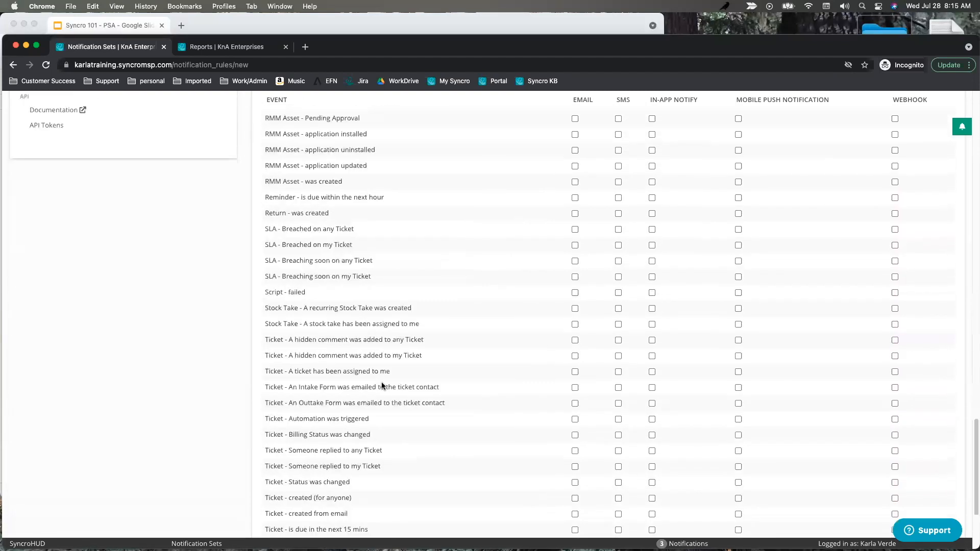
pyautogui.scroll(-5, 381, 386)
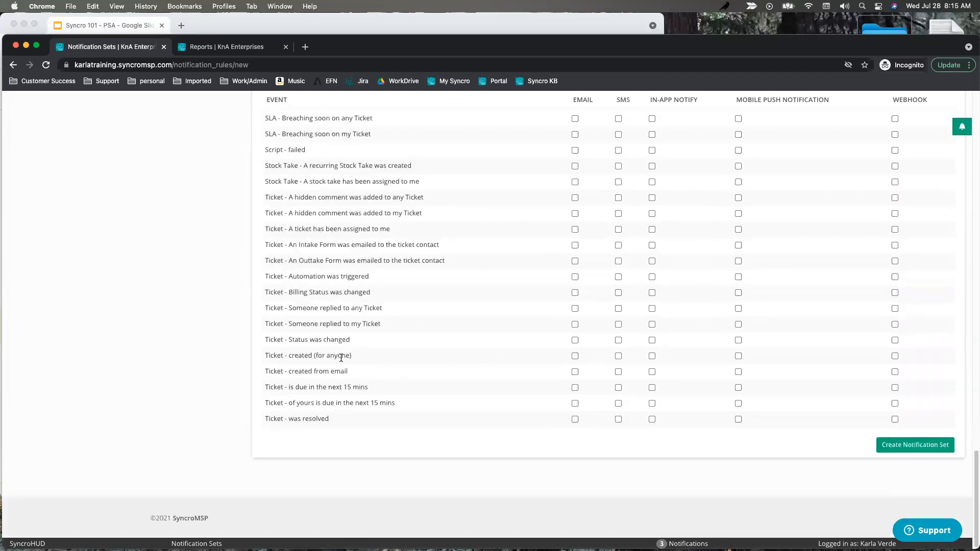
pyautogui.scroll(20, 359, 357)
pyautogui.scroll(-20, 433, 380)
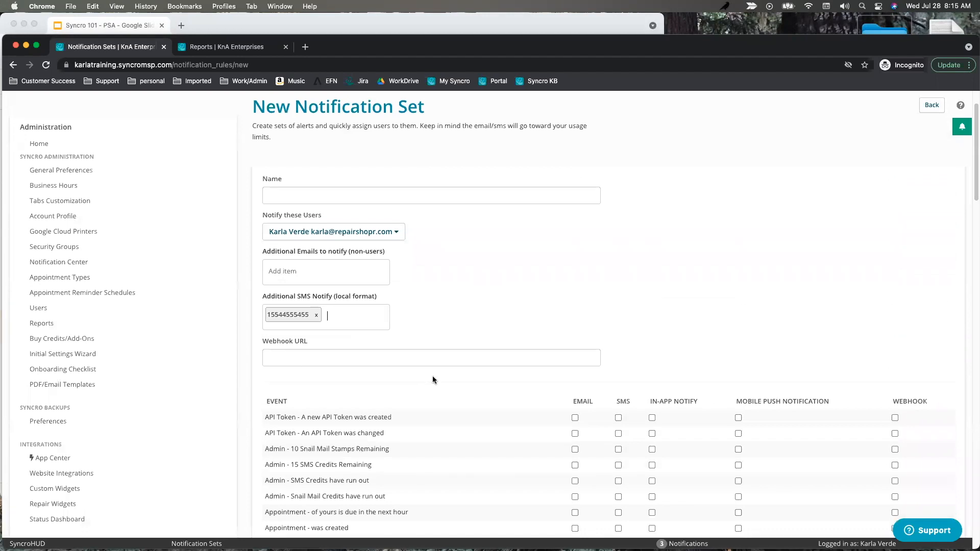
pyautogui.moveTo(351, 356); pyautogui.dragTo(244, 368)
pyautogui.click(343, 359)
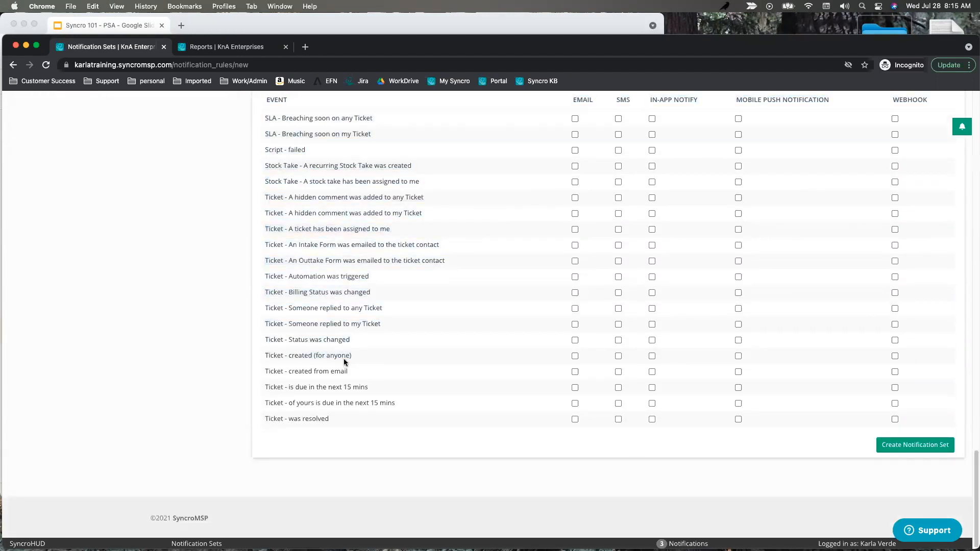
pyautogui.moveTo(351, 357); pyautogui.dragTo(263, 358)
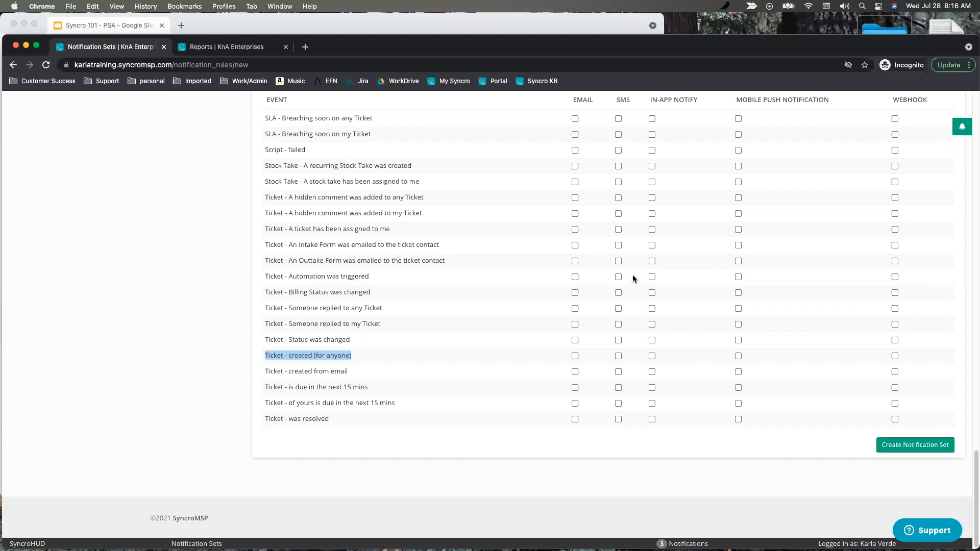
pyautogui.scroll(20, 633, 278)
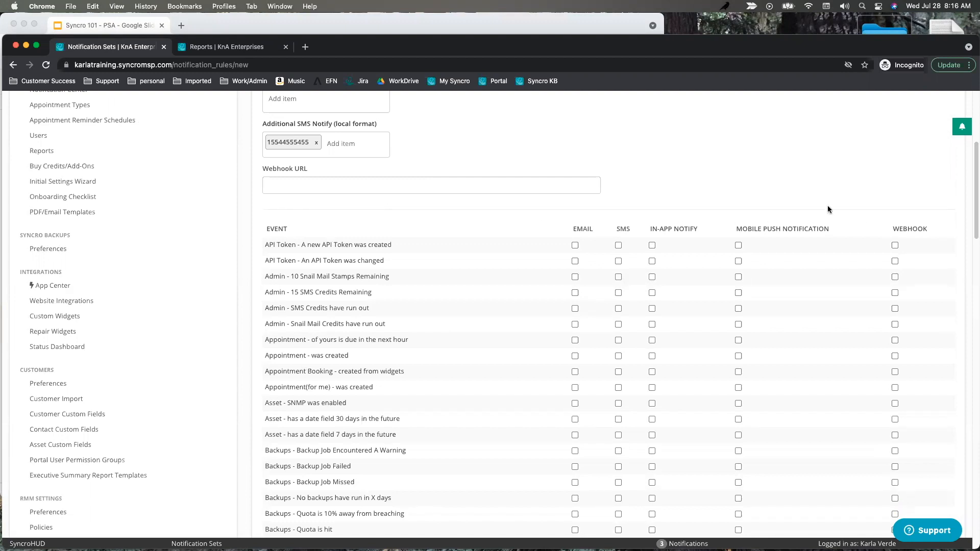
pyautogui.doubleClick(583, 229)
pyautogui.scroll(5, 586, 226)
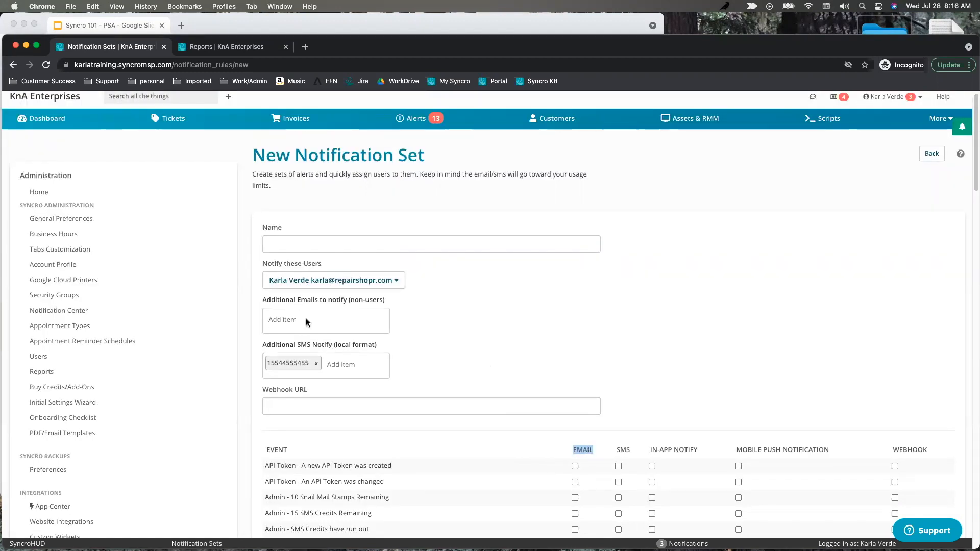
pyautogui.scroll(-1, 545, 356)
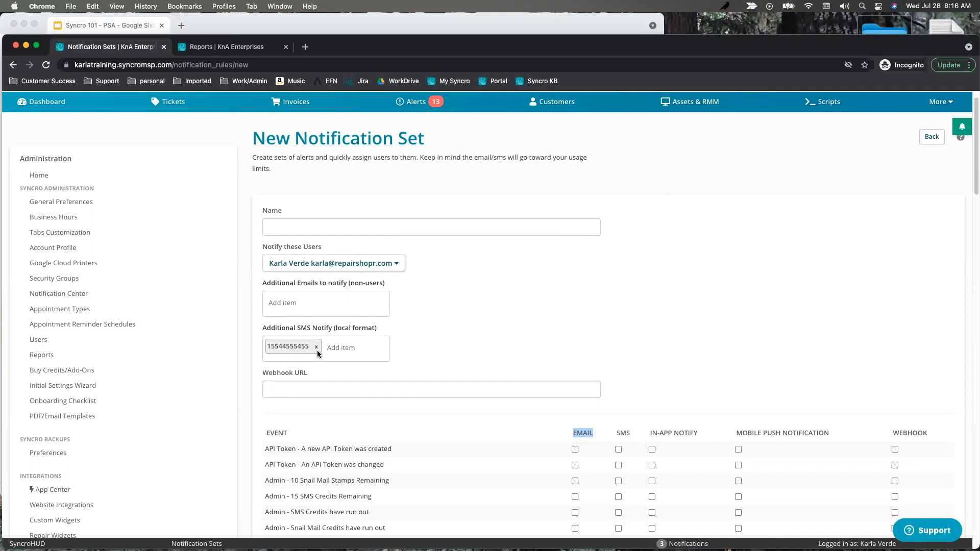
pyautogui.scroll(-3, 680, 369)
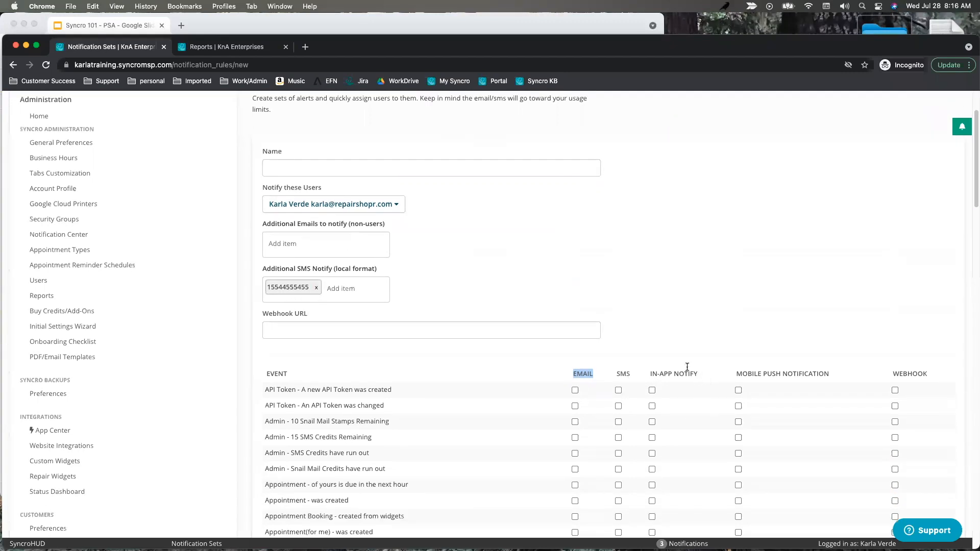
pyautogui.moveTo(699, 374); pyautogui.dragTo(648, 374)
# From the Reports tab, bring up Notifications from the user account menu.
pyautogui.click(234, 47)
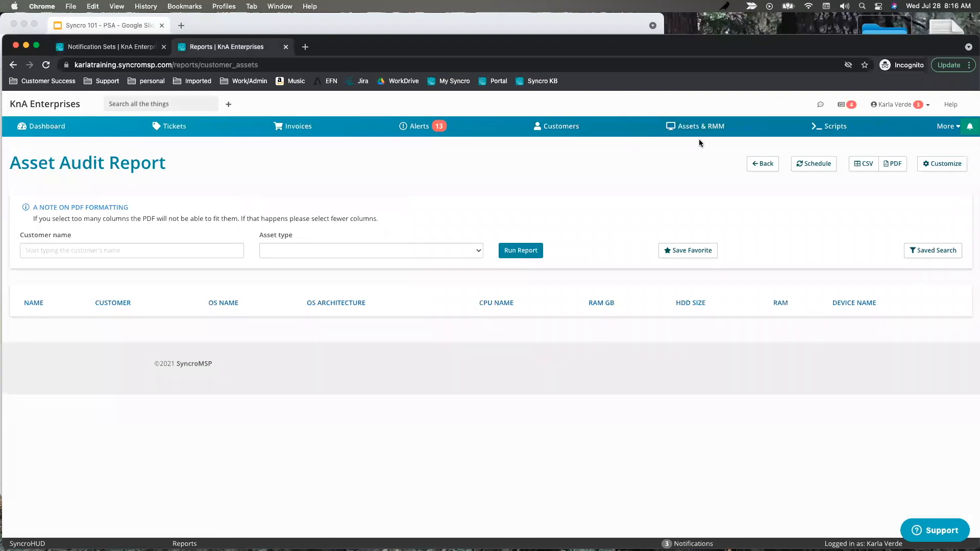
pyautogui.click(896, 105)
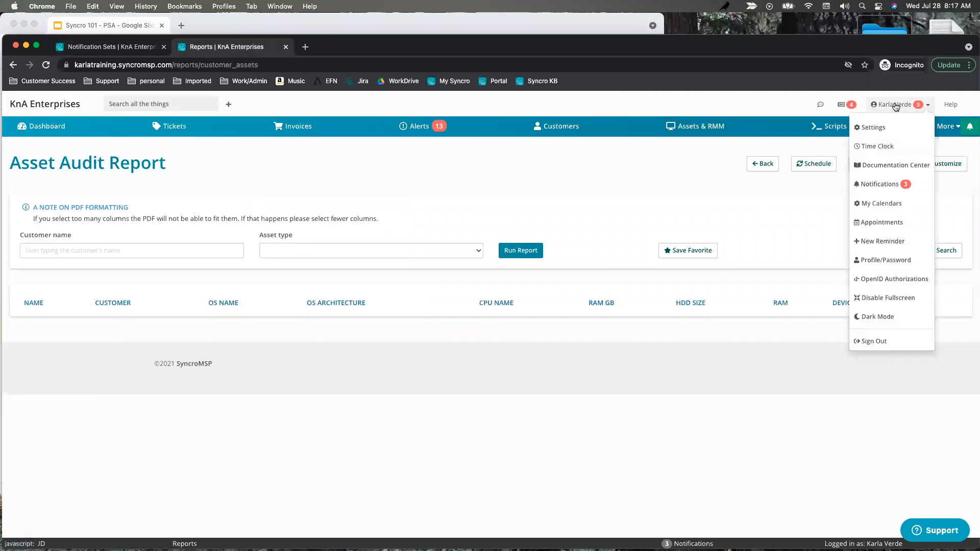
pyautogui.click(885, 186)
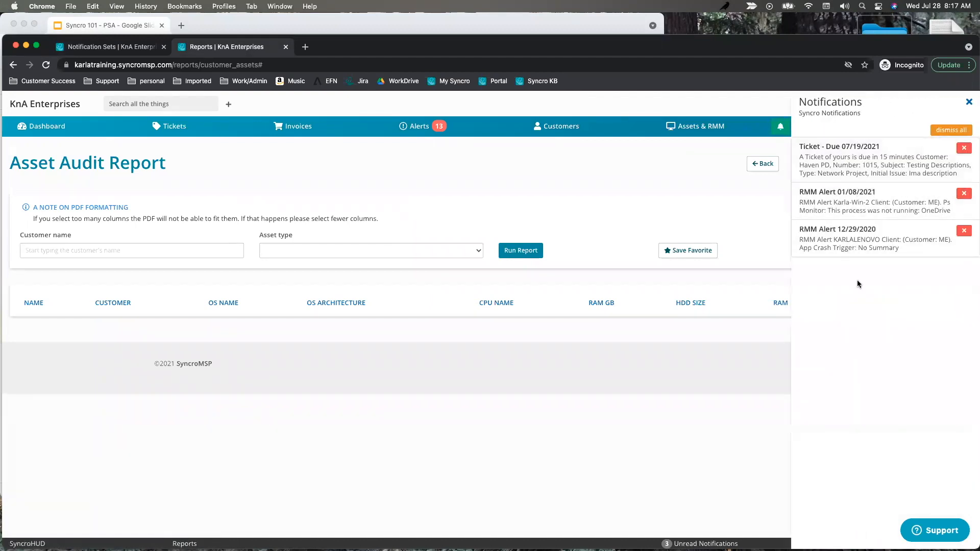
# Back on the New Notification Set, highlight the Mobile Push and Webhook columns and Webhook URL field.
pyautogui.click(127, 47)
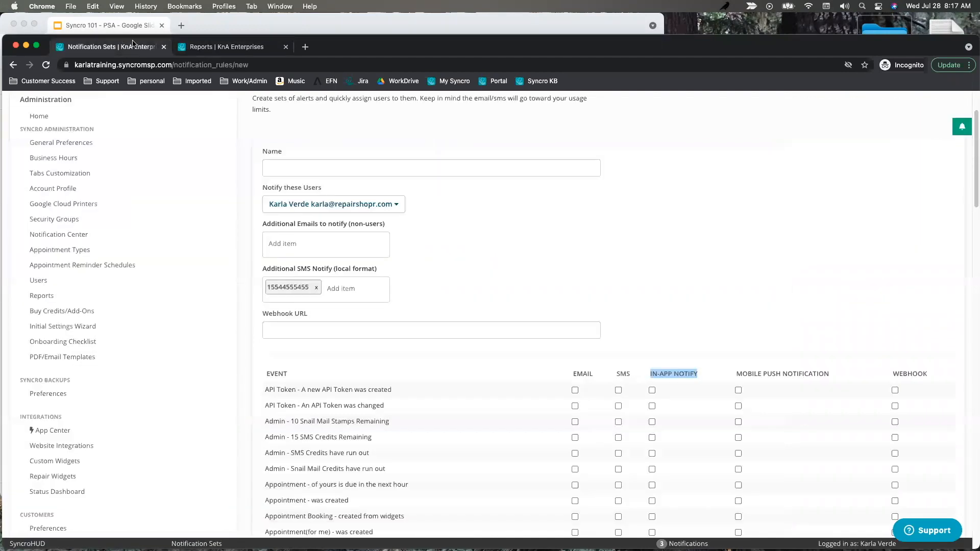
pyautogui.moveTo(838, 374); pyautogui.dragTo(744, 376)
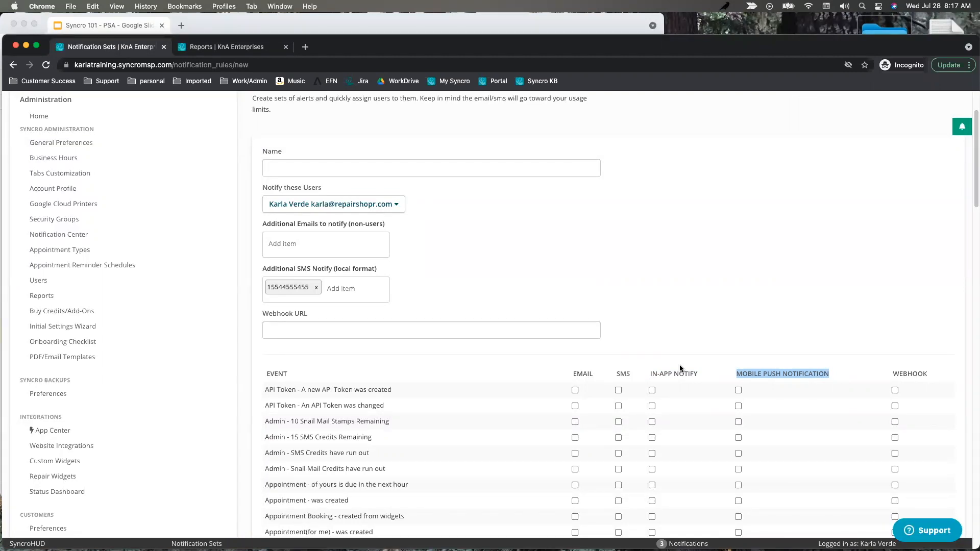
pyautogui.doubleClick(913, 373)
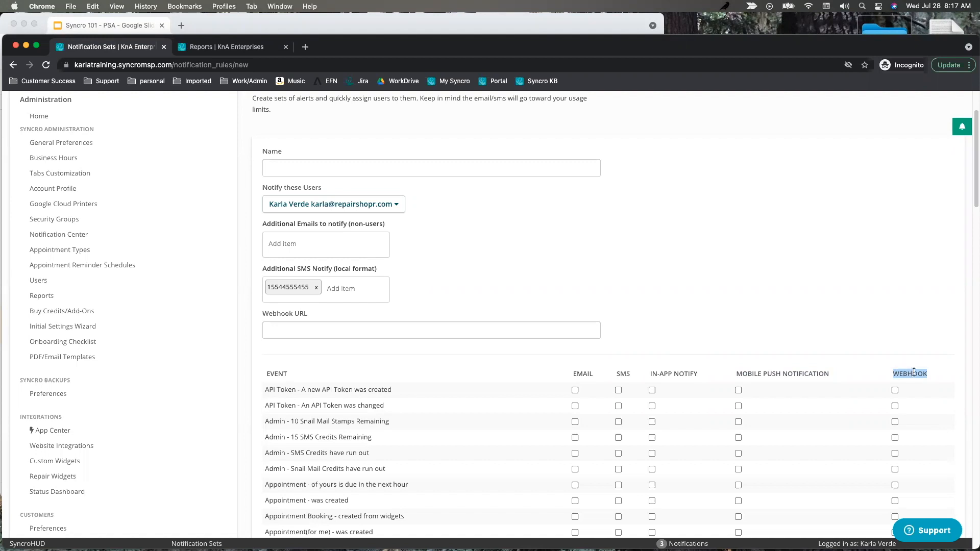
pyautogui.click(341, 332)
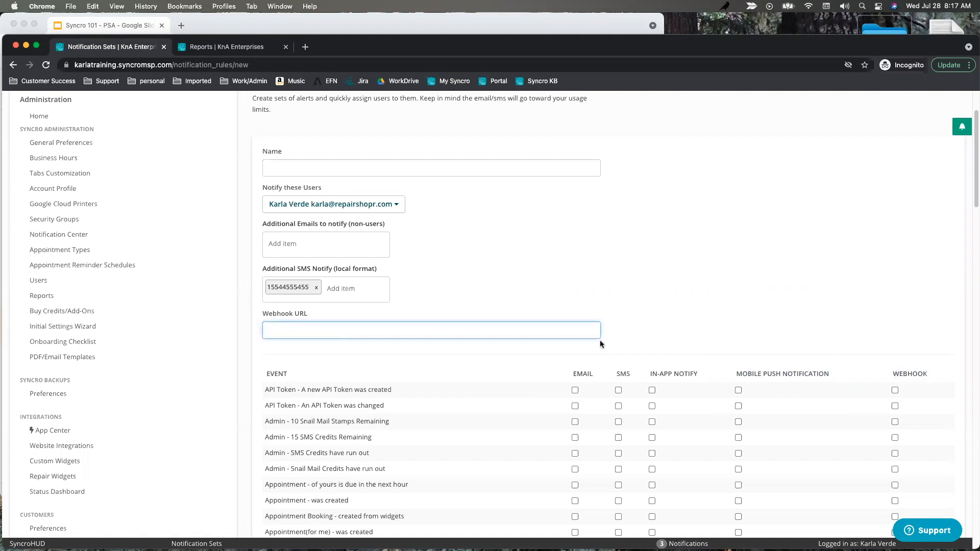
# Enable Email, SMS, In-App, Mobile Push and Webhook for 'Ticket - created (for anyone)'.
pyautogui.scroll(-3, 712, 360)
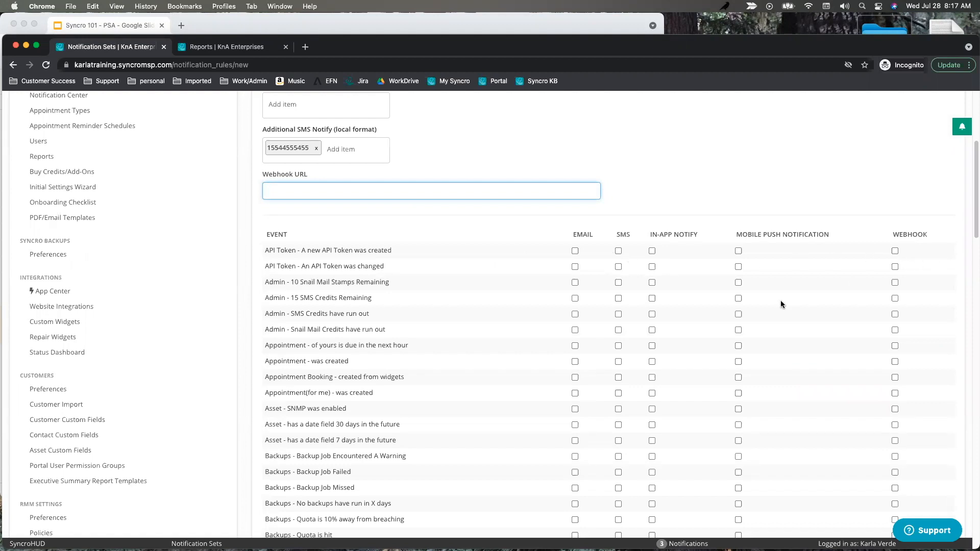
pyautogui.scroll(-20, 618, 403)
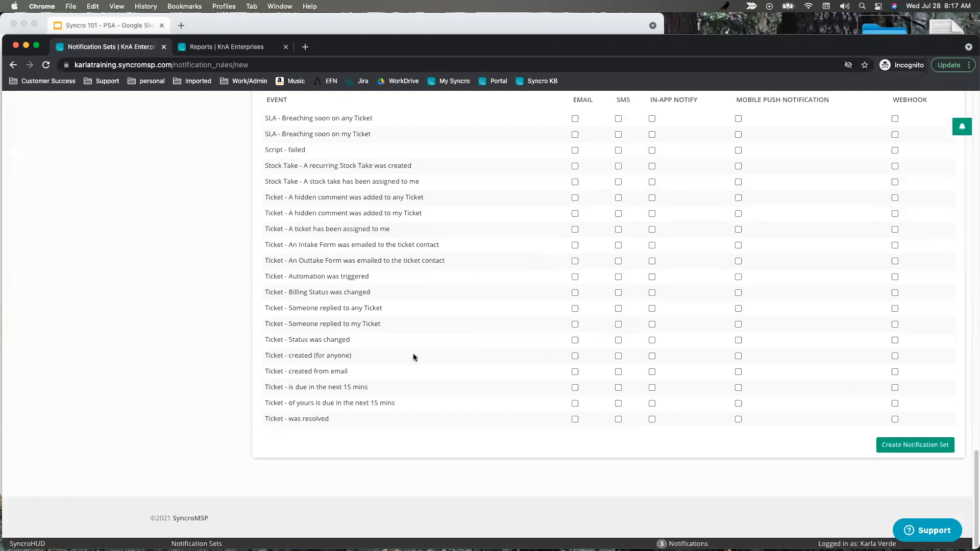
pyautogui.click(575, 356)
pyautogui.click(618, 356)
pyautogui.click(652, 355)
pyautogui.click(738, 356)
pyautogui.click(895, 356)
# Tick SMS for tickets due in the next 15 mins and Email for resolved tickets.
pyautogui.click(619, 388)
pyautogui.click(575, 419)
pyautogui.scroll(20, 508, 347)
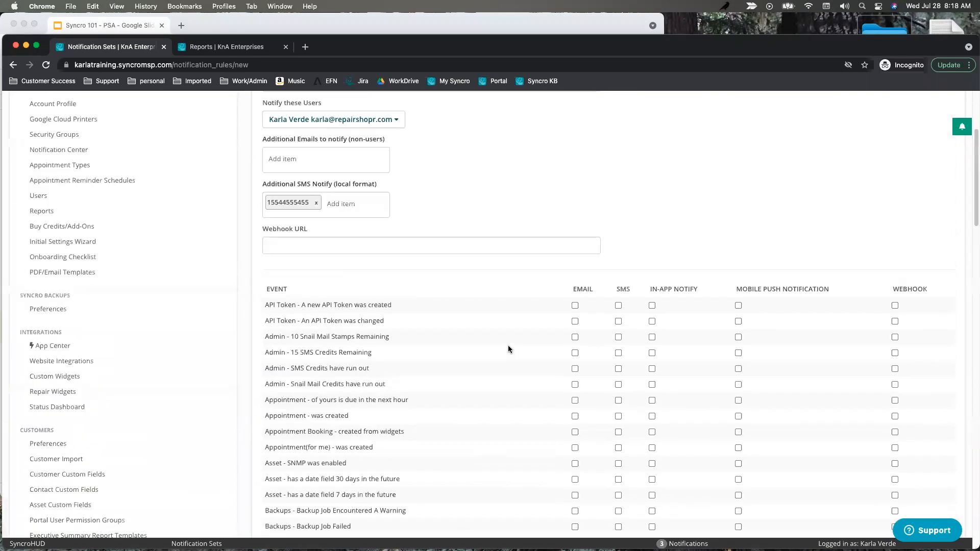
pyautogui.scroll(5, 509, 349)
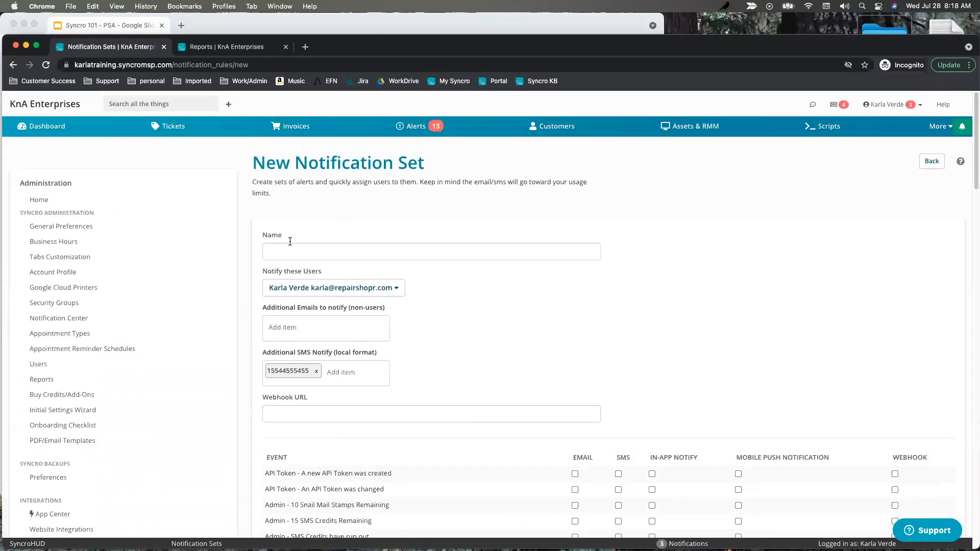
pyautogui.scroll(-1, 189, 278)
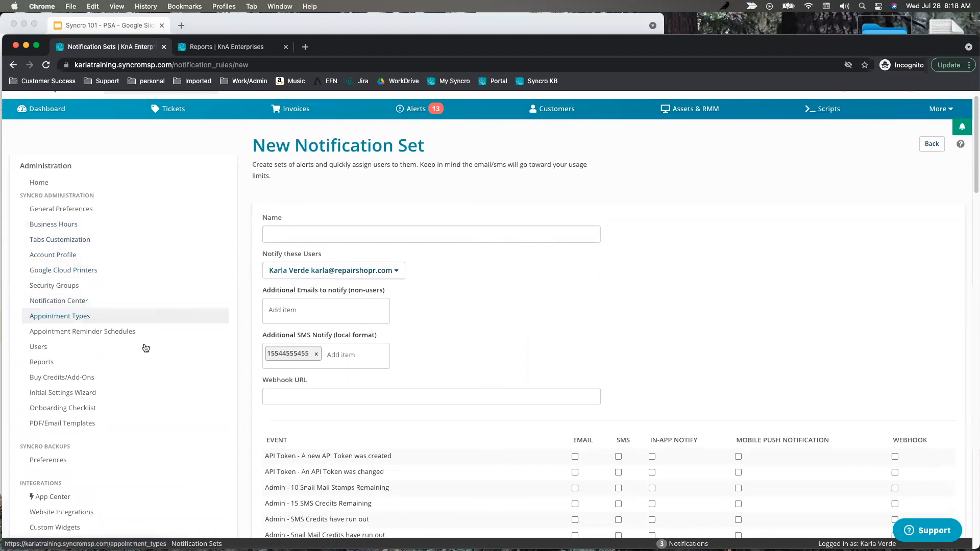
pyautogui.scroll(-2, 150, 341)
pyautogui.scroll(-3, 150, 341)
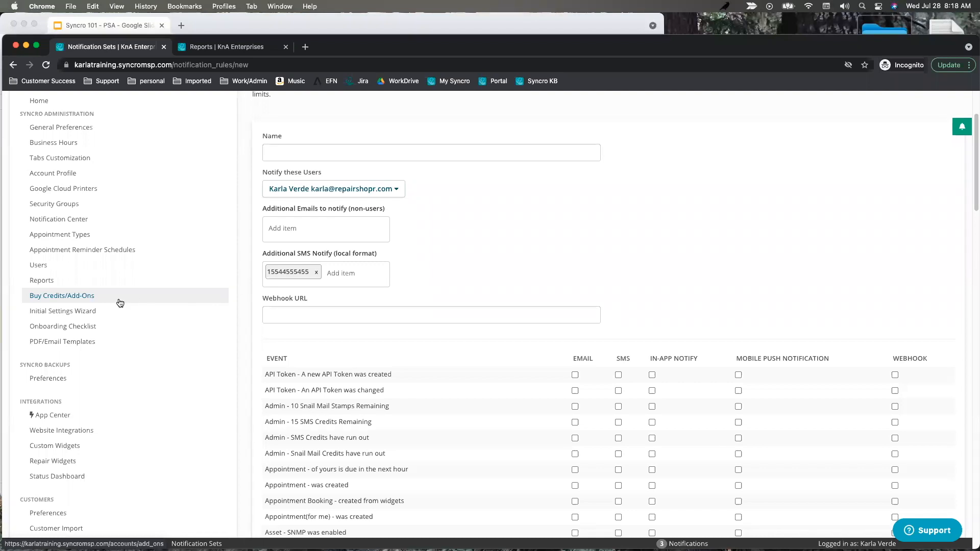
pyautogui.scroll(6, 131, 286)
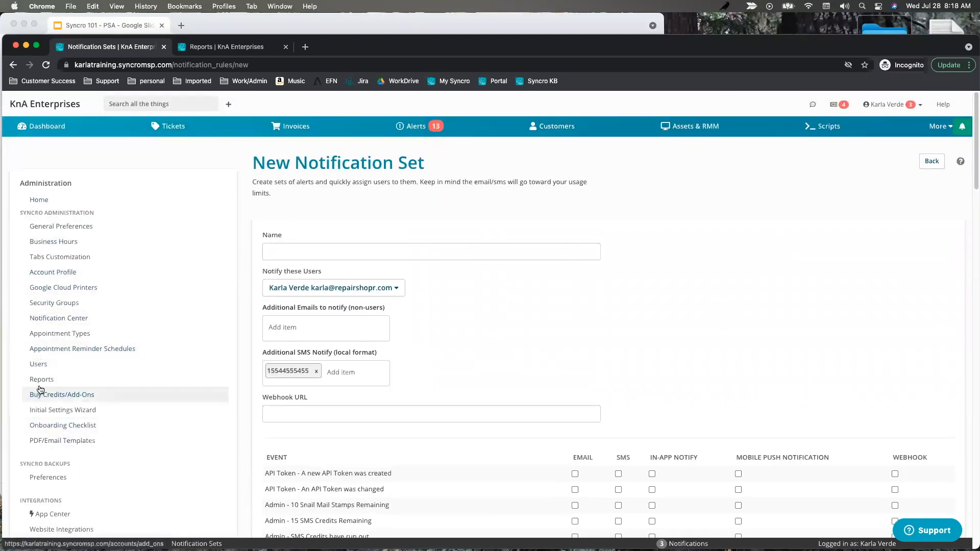
# Preview the Ticket Autoresponder Email under PDF/Email Templates > Email Templates, then return to the Templates tab.
pyautogui.click(52, 445)
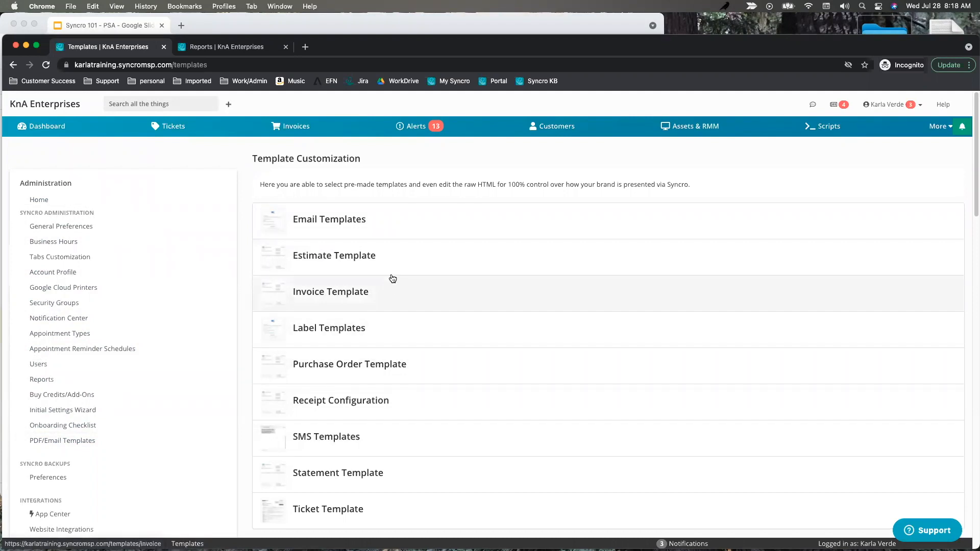
pyautogui.click(321, 224)
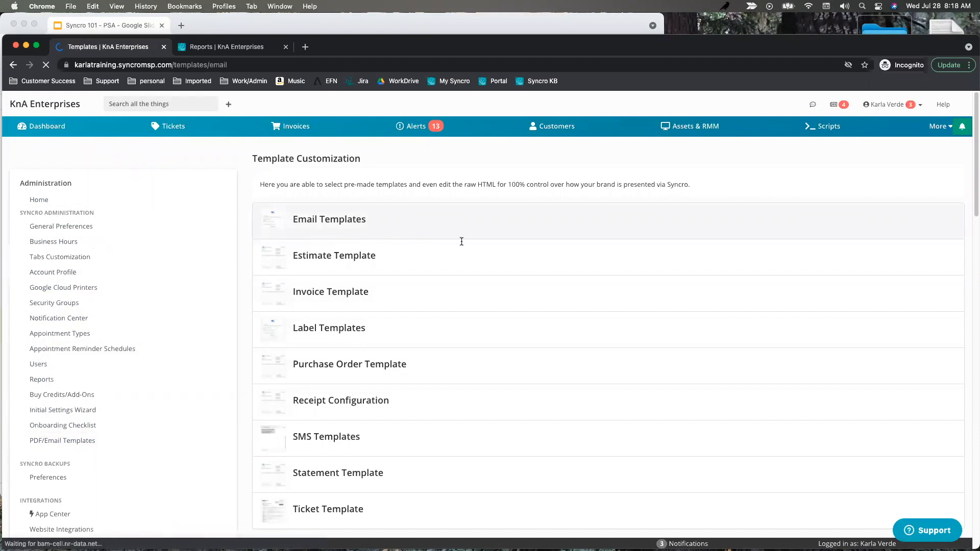
pyautogui.scroll(-4, 503, 353)
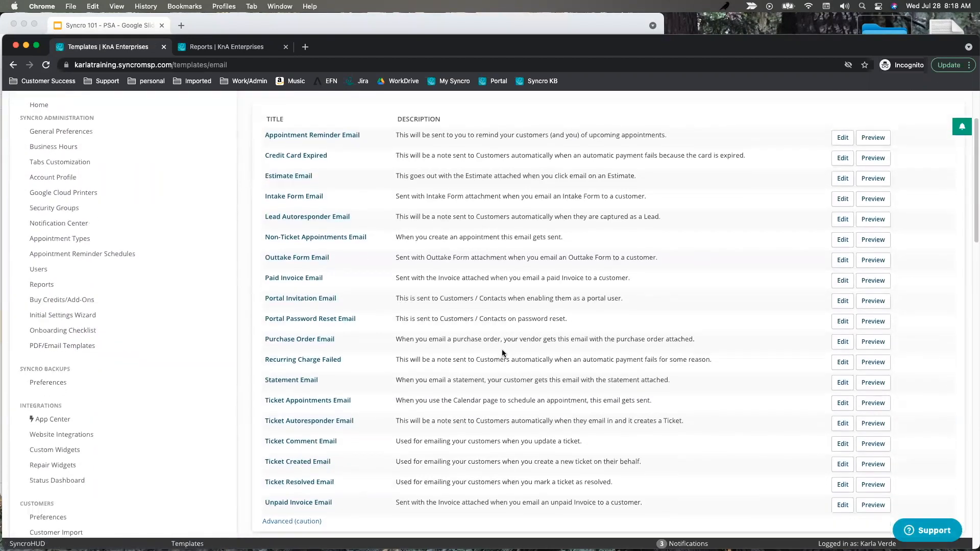
pyautogui.scroll(-3, 503, 353)
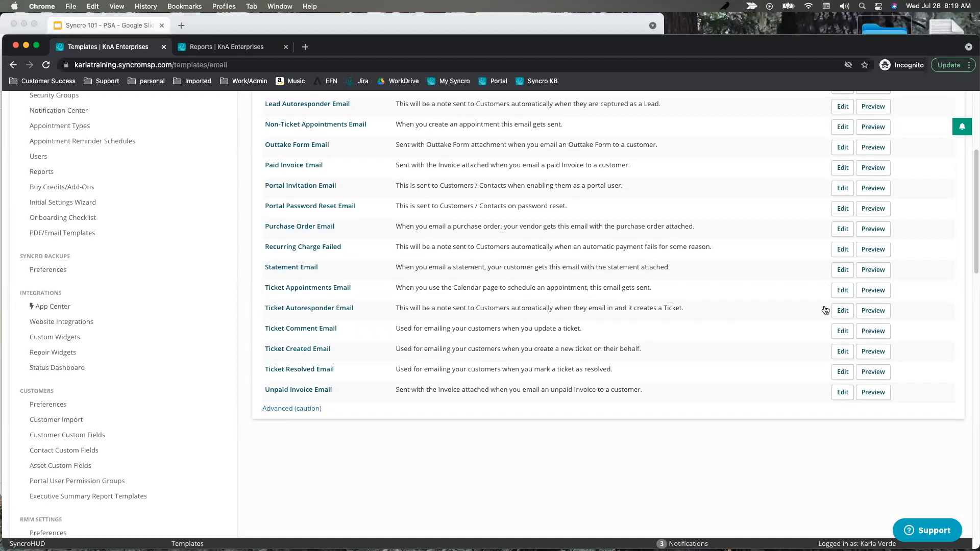
pyautogui.click(873, 311)
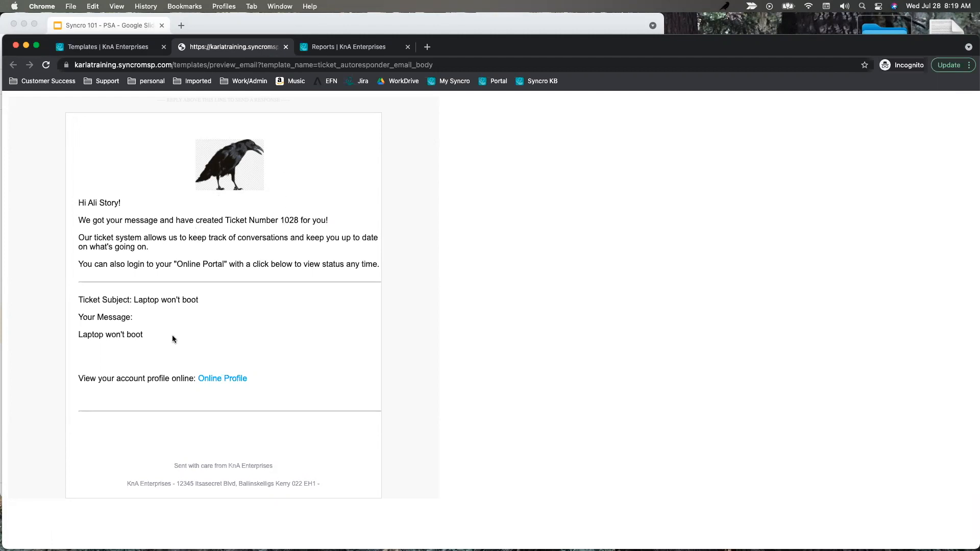
pyautogui.click(119, 50)
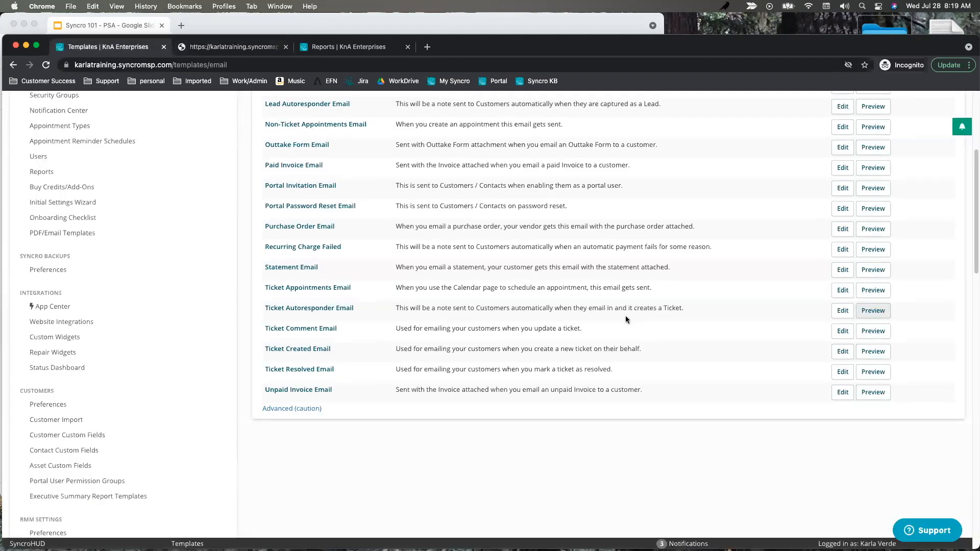
# Change 'for you!' to 'for you.' and join {{initial_comment_body}} onto the 'Your Message:' line.
pyautogui.click(842, 316)
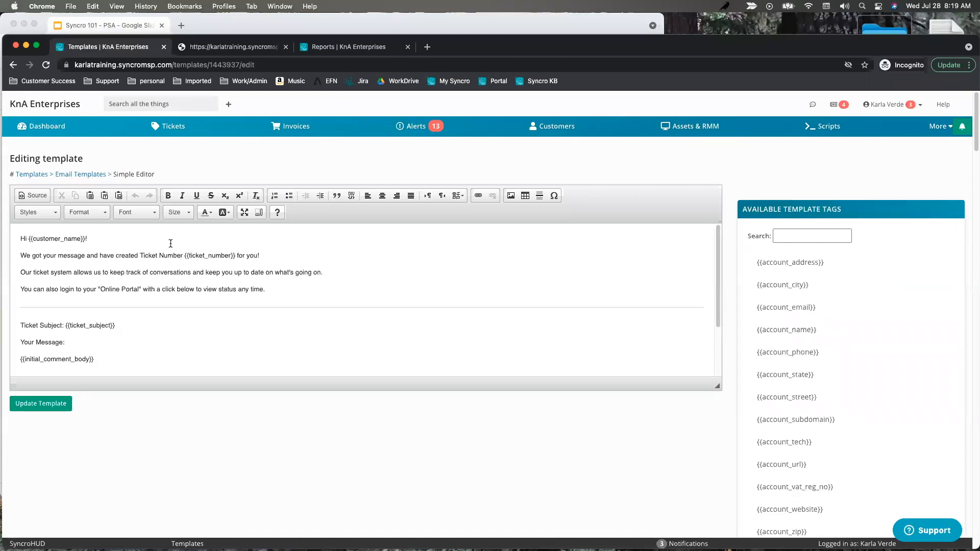
pyautogui.click(268, 257)
pyautogui.press('BackSpace')
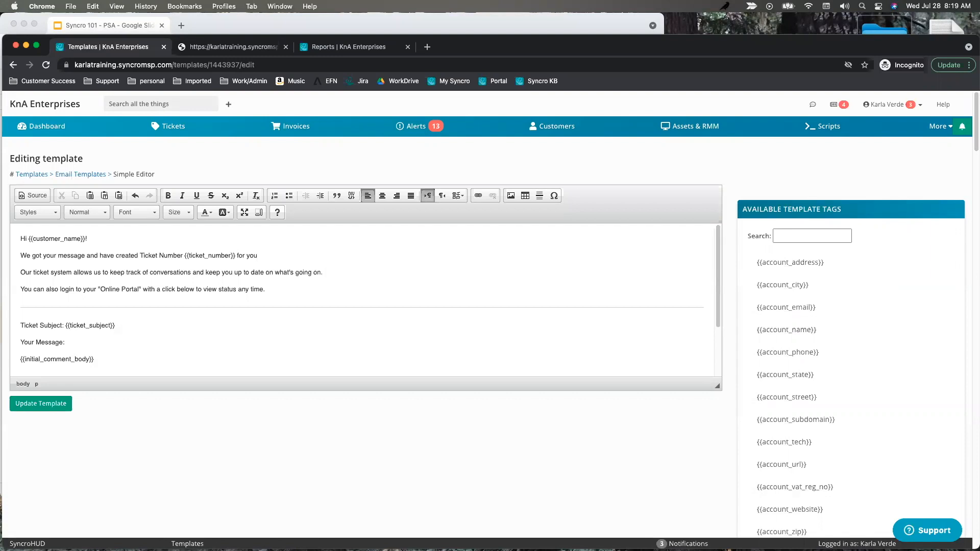
pyautogui.click(112, 343)
pyautogui.press('Delete')
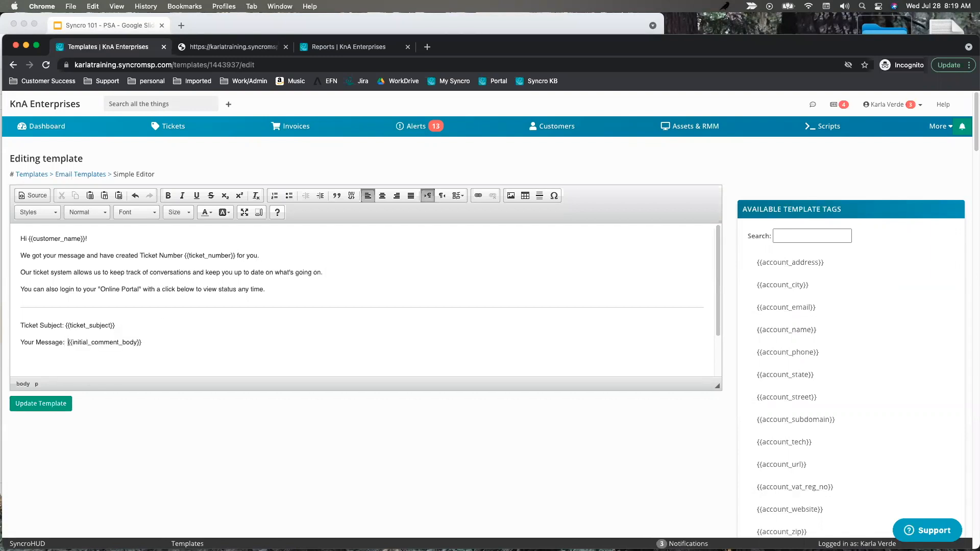
pyautogui.scroll(-2, 210, 339)
pyautogui.click(38, 307)
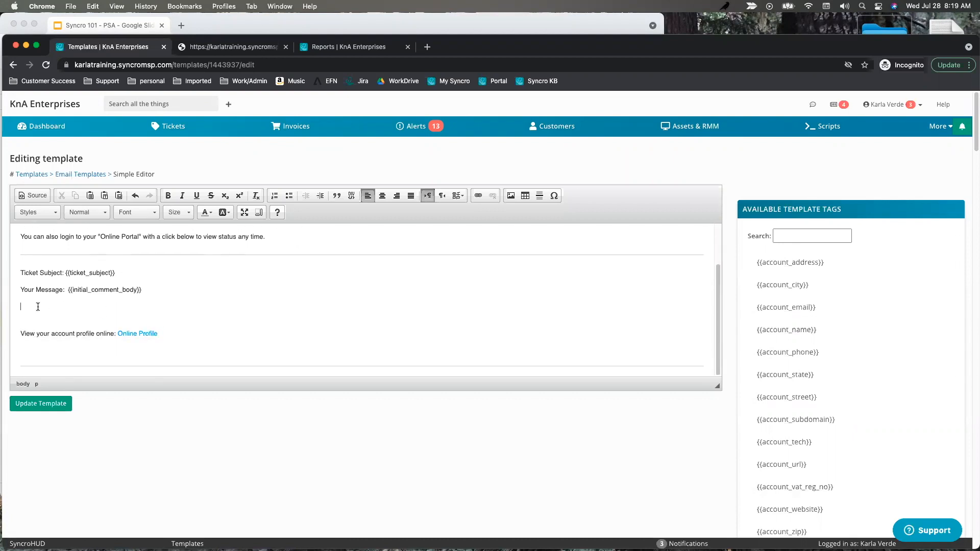
pyautogui.scroll(1, 194, 306)
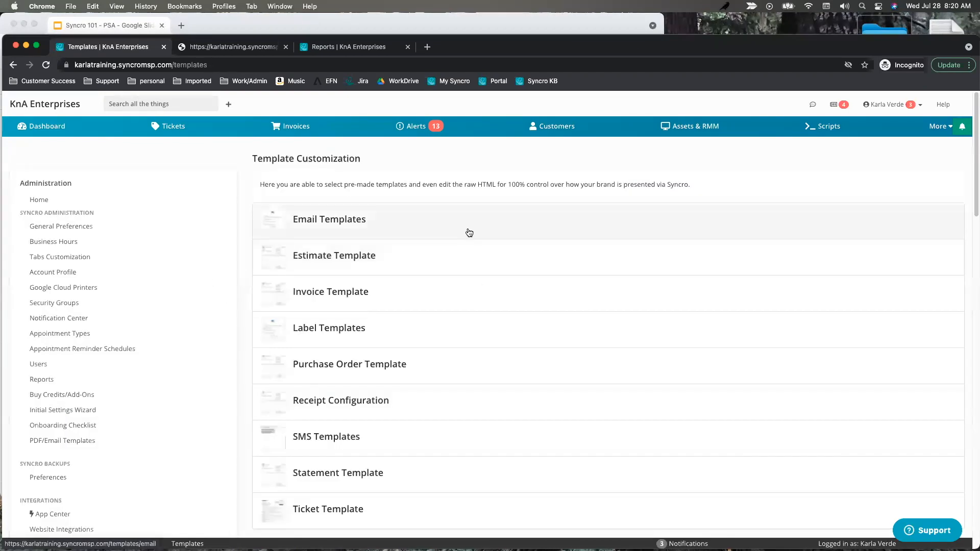
pyautogui.click(339, 221)
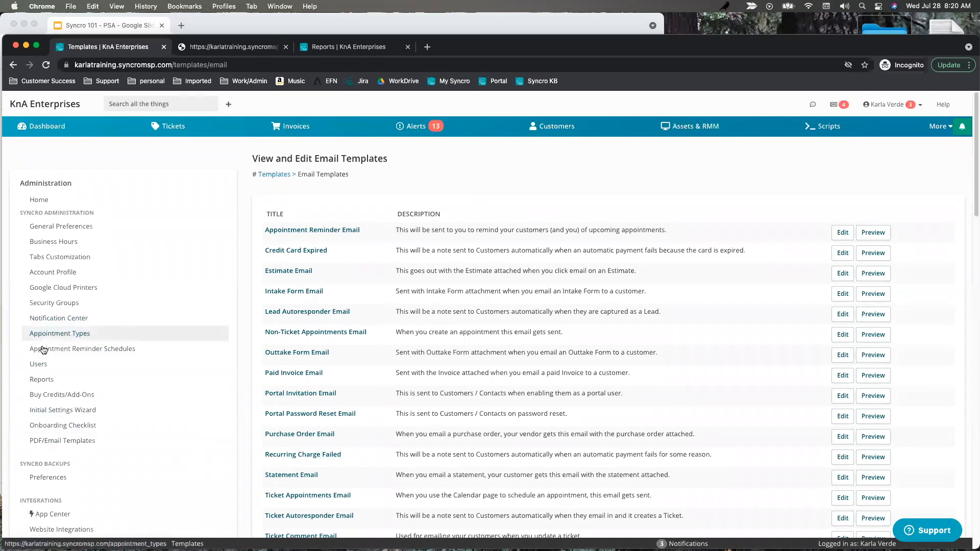
# Open Reports > Asset Audit and run it for the customer Haven PD.
pyautogui.click(37, 386)
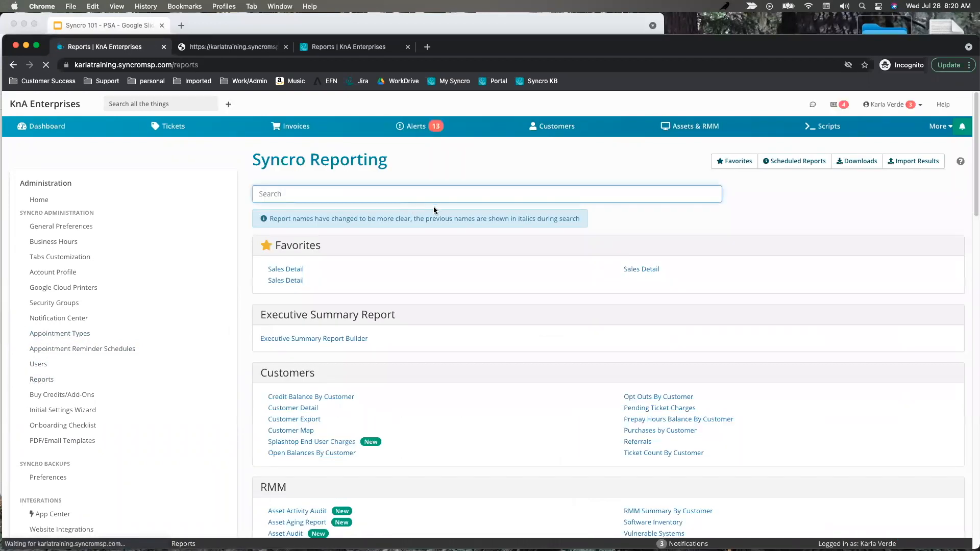
pyautogui.scroll(-3, 384, 326)
pyautogui.click(285, 398)
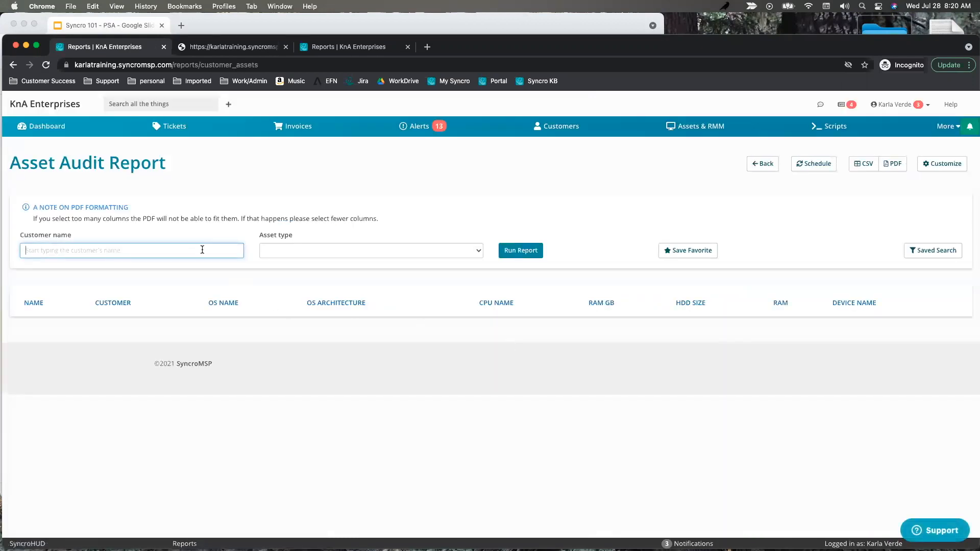
pyautogui.write('hav')
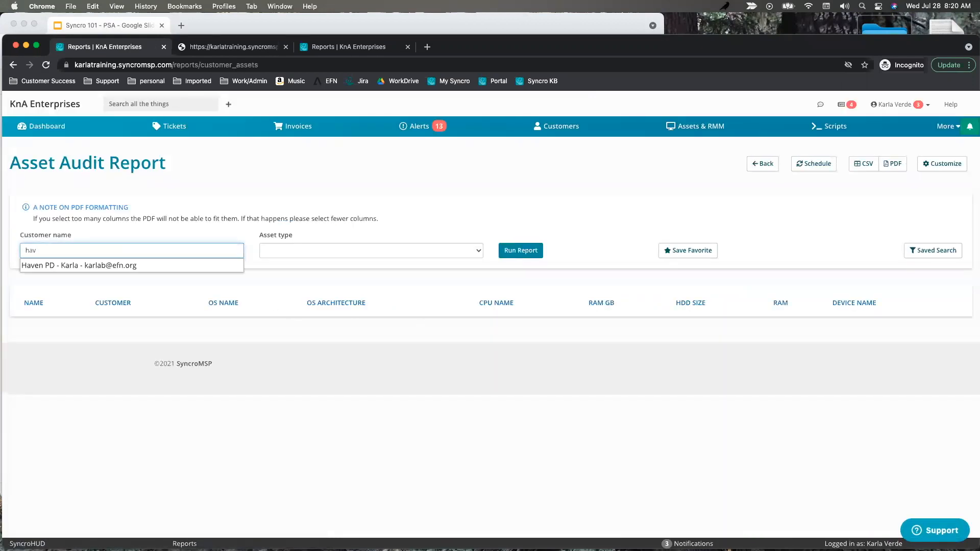
pyautogui.click(137, 265)
pyautogui.click(524, 250)
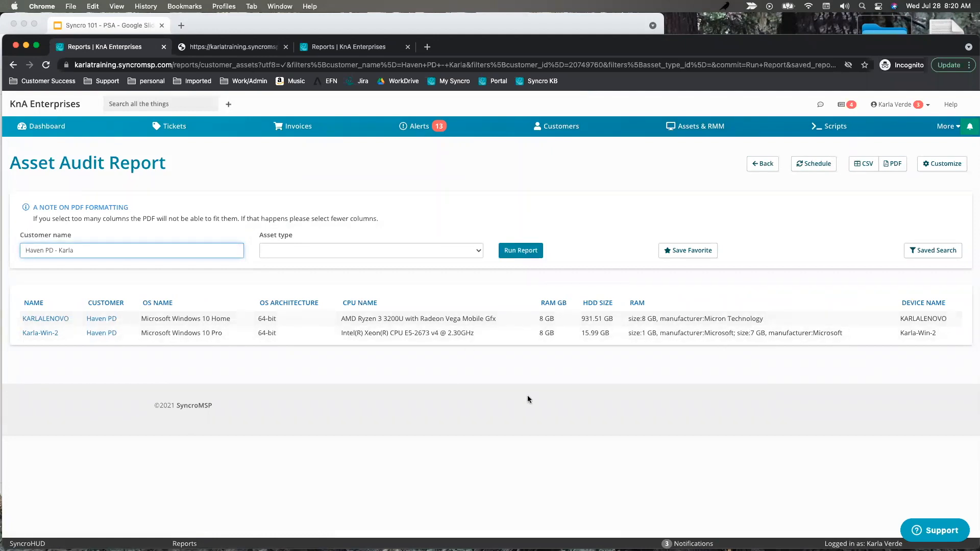
pyautogui.click(814, 168)
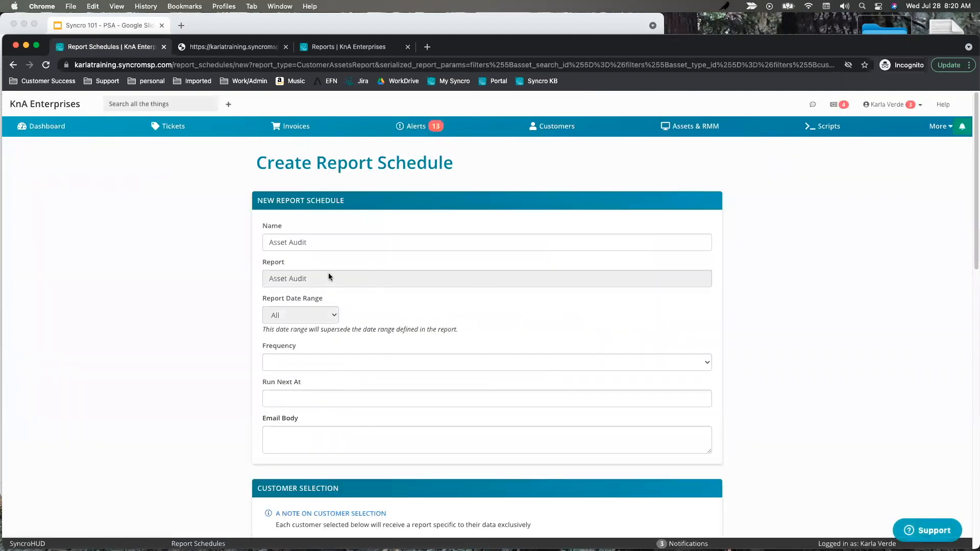
pyautogui.click(306, 366)
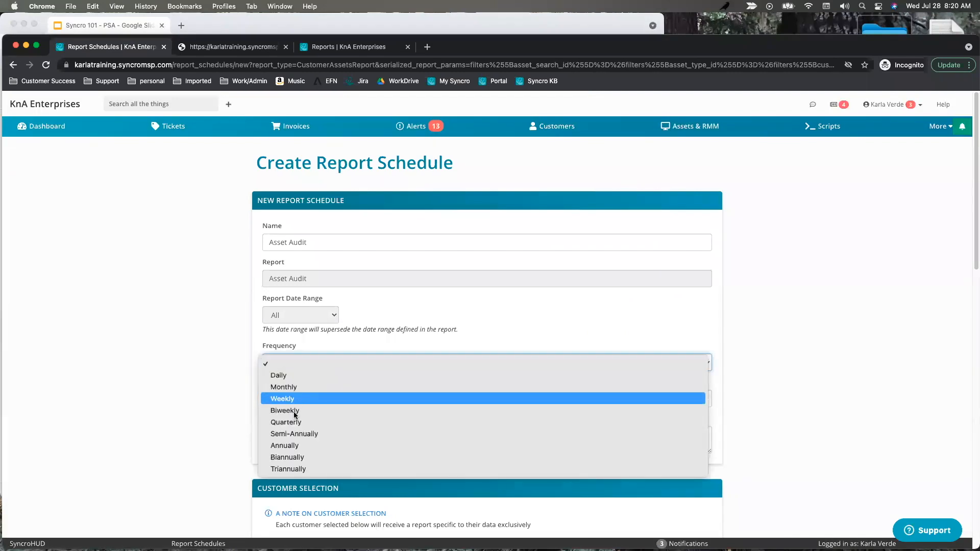
pyautogui.click(301, 398)
pyautogui.scroll(-5, 324, 406)
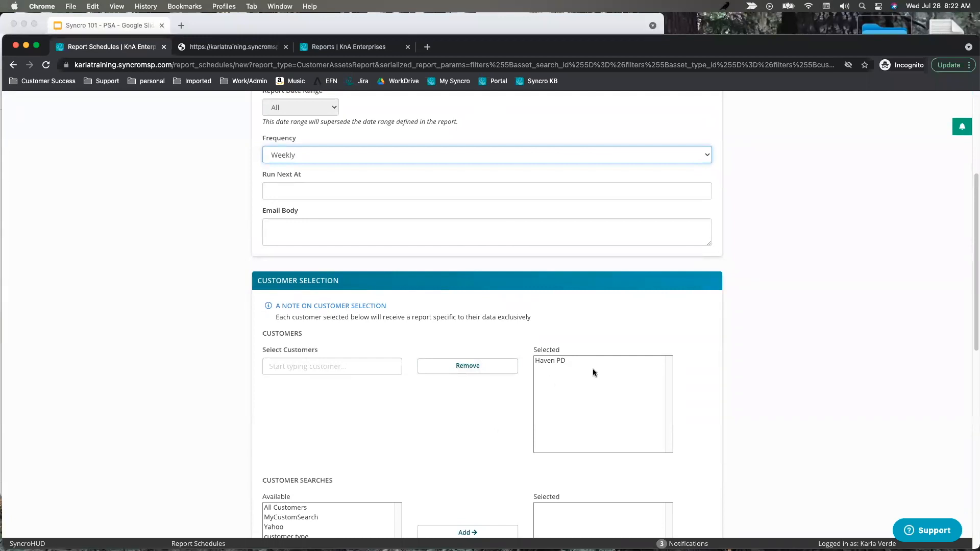
pyautogui.scroll(-10, 581, 403)
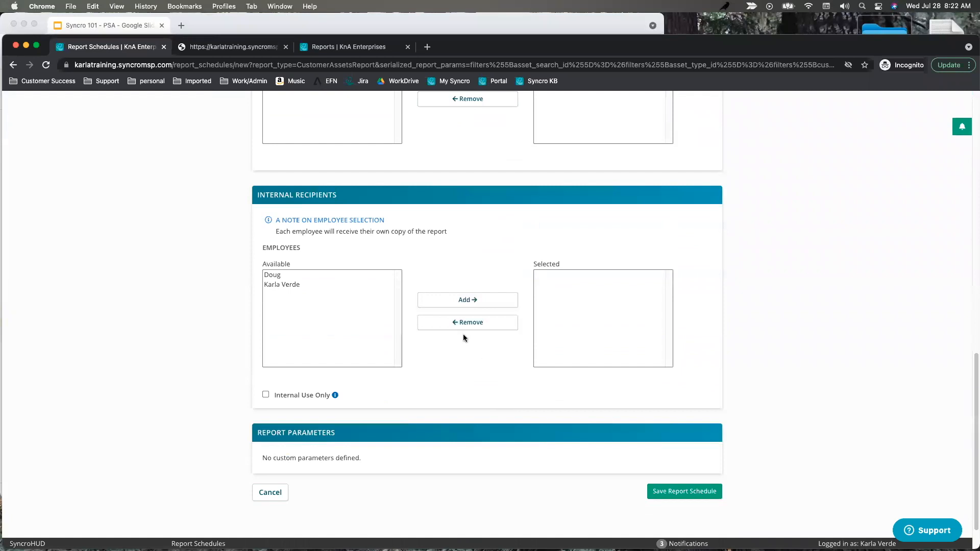
pyautogui.scroll(4, 353, 276)
pyautogui.scroll(3, 365, 241)
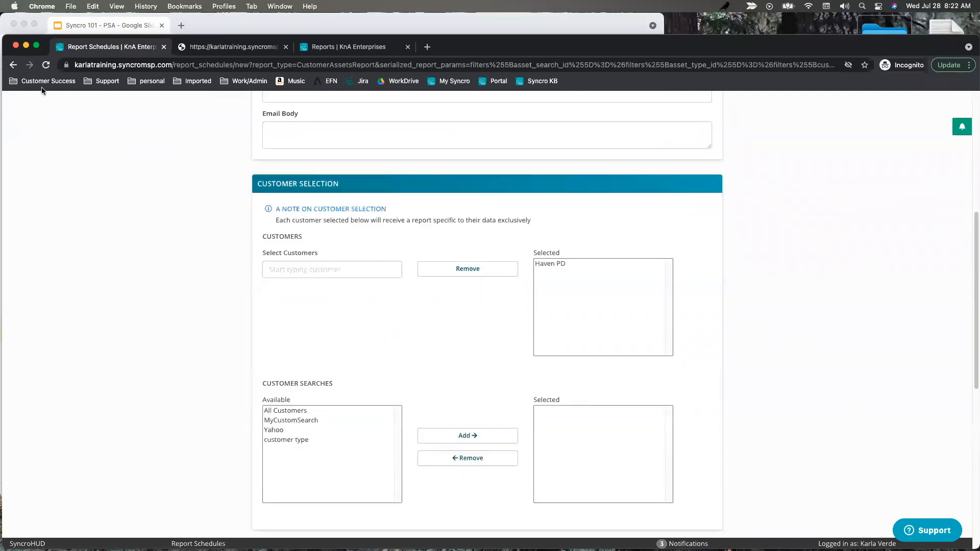
pyautogui.click(14, 66)
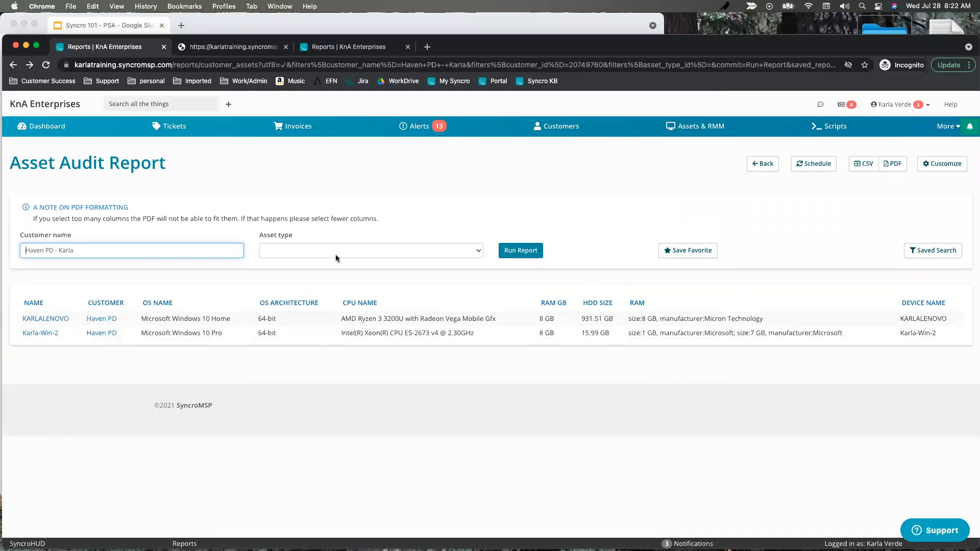
# Run the Executive Summary Report Builder for Haven PD using the My Executive Report template.
pyautogui.click(10, 66)
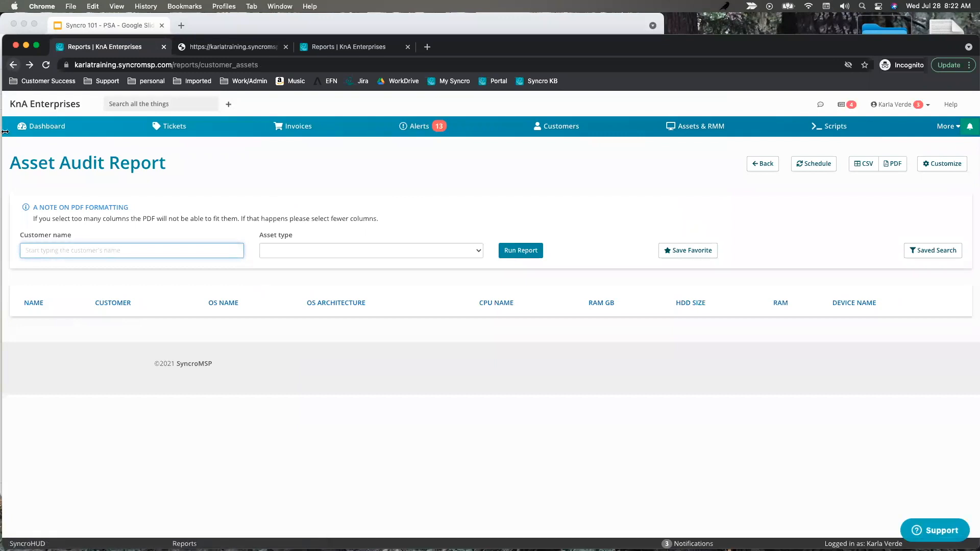
pyautogui.click(13, 65)
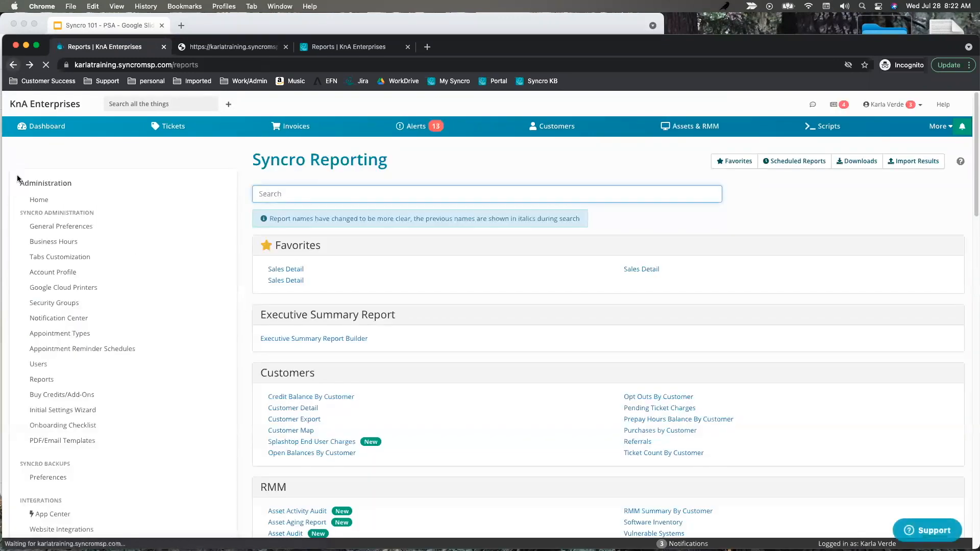
pyautogui.click(313, 340)
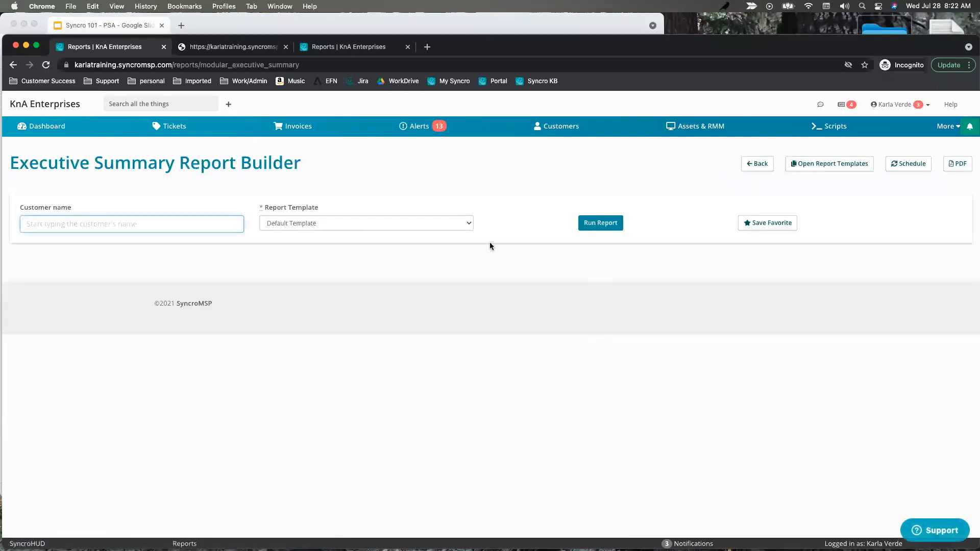
pyautogui.write('haven')
pyautogui.click(154, 242)
pyautogui.click(307, 222)
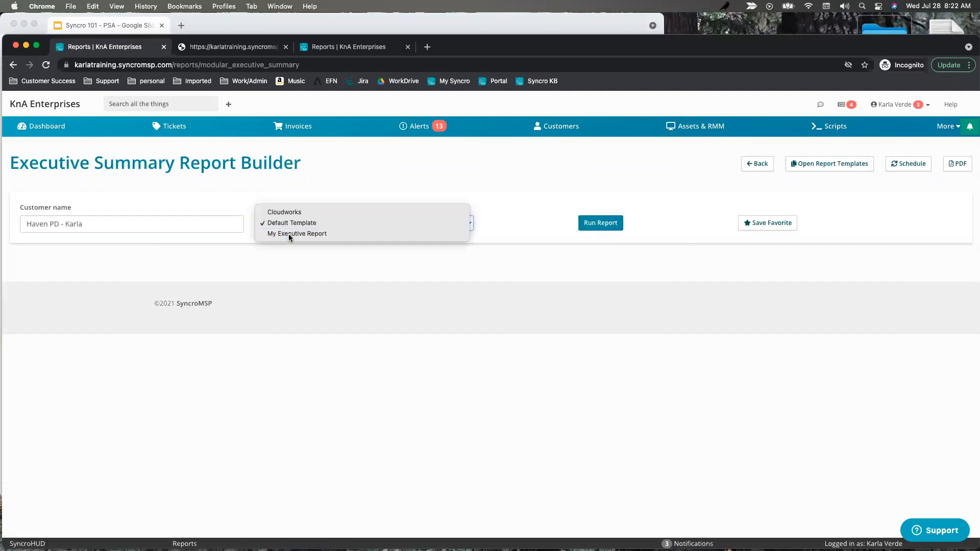
pyautogui.click(289, 235)
pyautogui.click(600, 223)
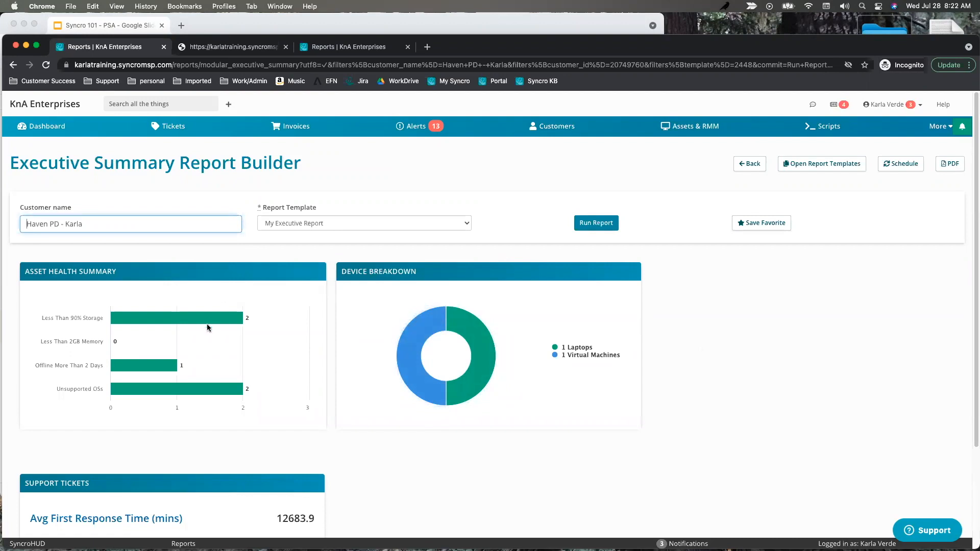
pyautogui.scroll(-1, 391, 325)
pyautogui.scroll(-5, 391, 325)
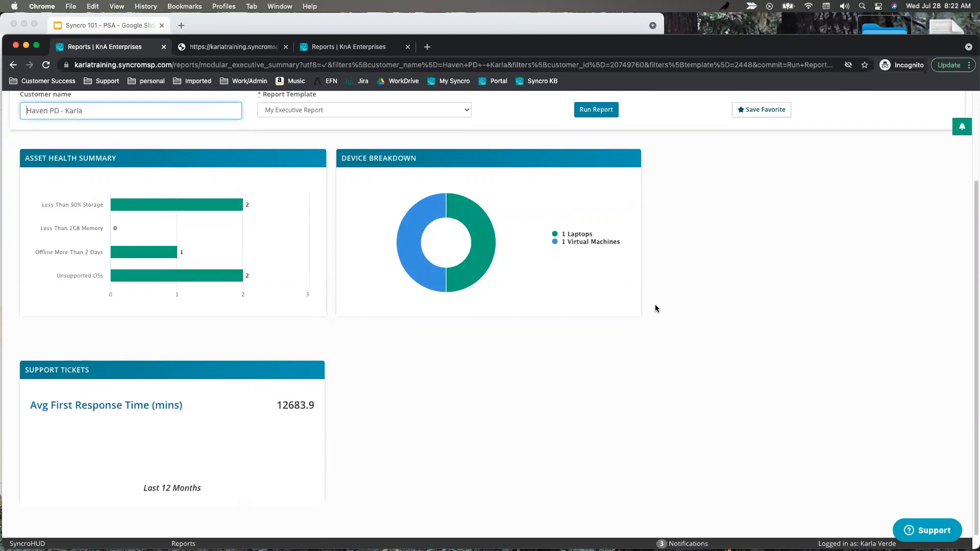
pyautogui.scroll(5, 655, 309)
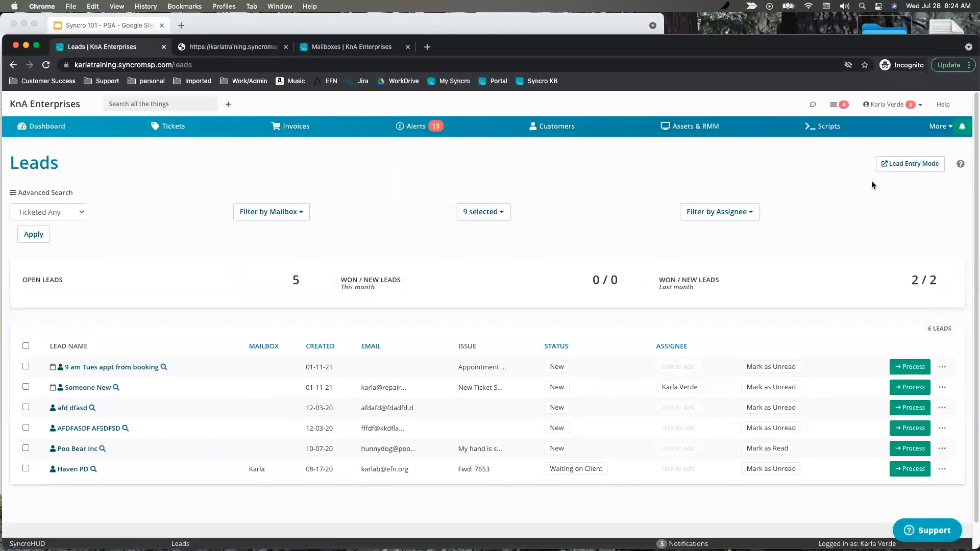
# Open Admin > Emails > Mailboxes (inbound email) and begin a + New Mailbox.
pyautogui.click(327, 47)
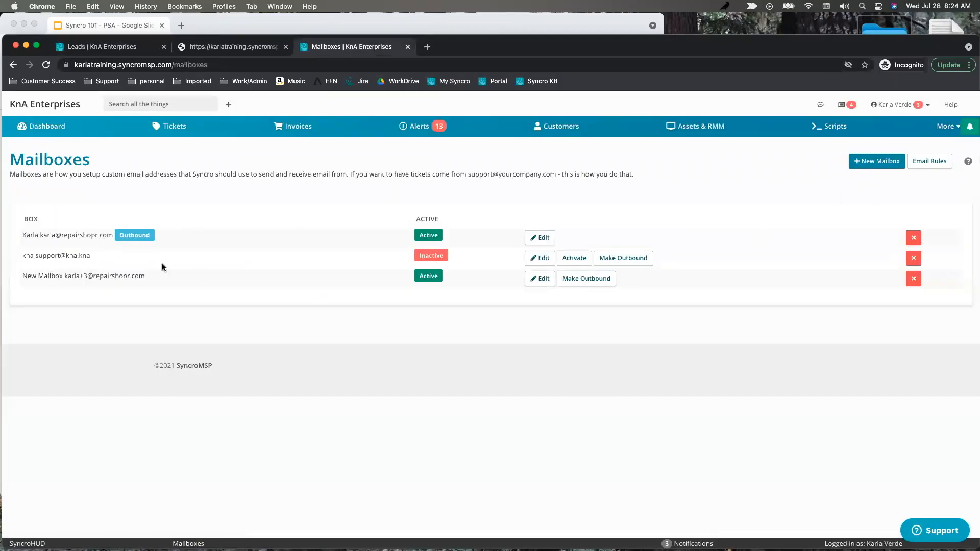
pyautogui.click(106, 47)
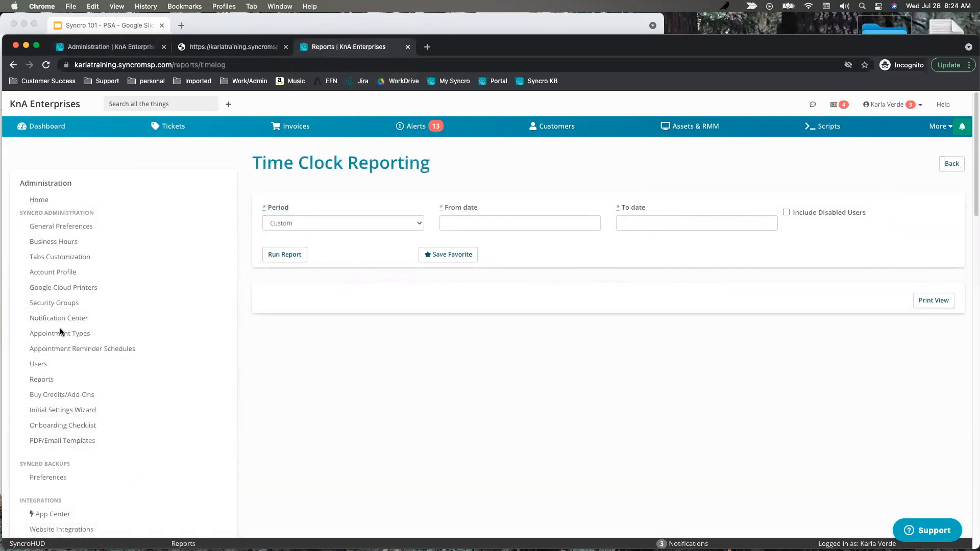
pyautogui.scroll(-15, 115, 388)
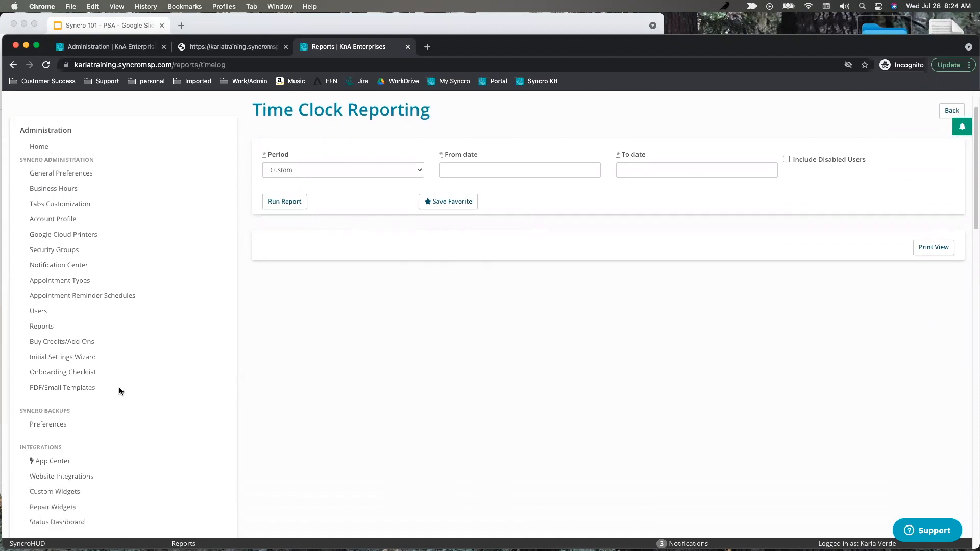
pyautogui.scroll(-8, 108, 396)
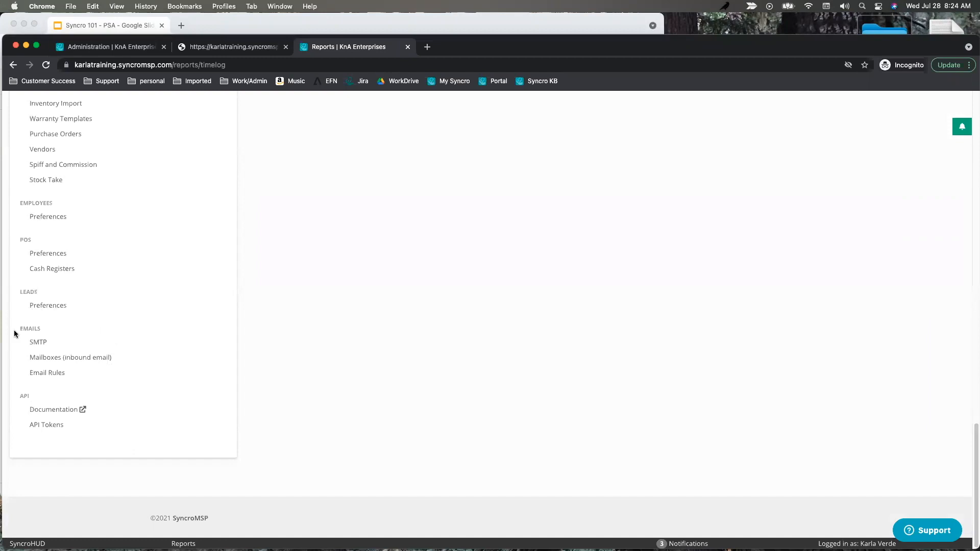
pyautogui.click(45, 360)
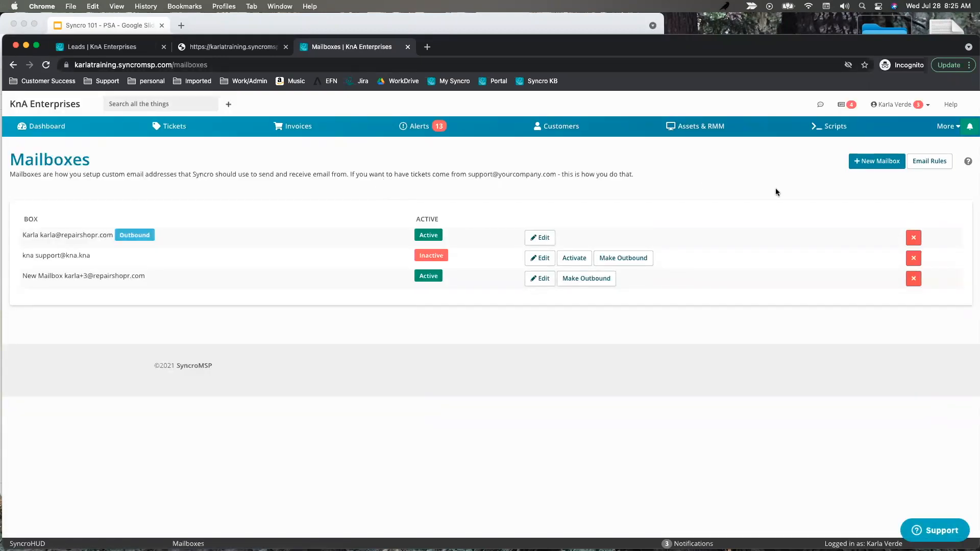
pyautogui.click(875, 165)
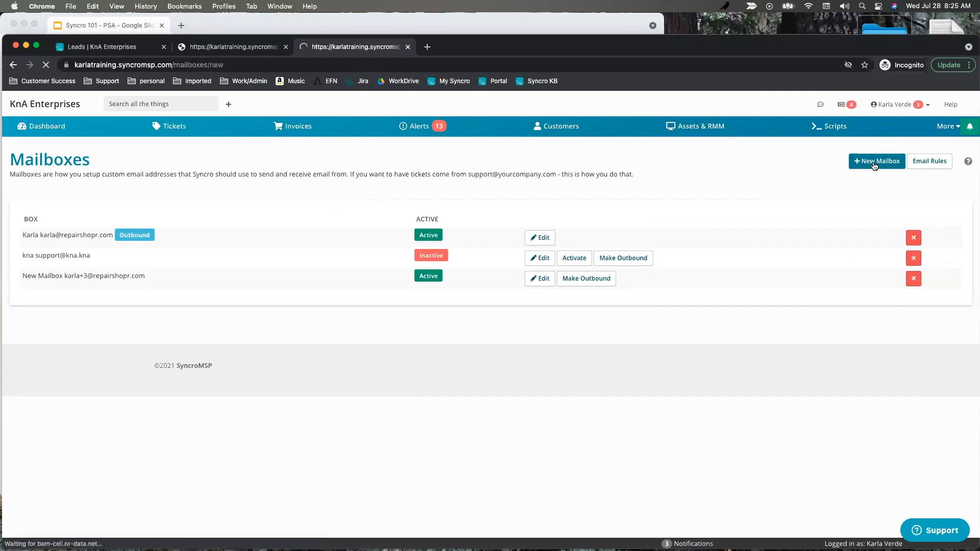
# Create a mailbox with display name 'New kna' and its help email address on the kna.kna domain.
pyautogui.click(138, 216)
pyautogui.moveTo(91, 221); pyautogui.dragTo(5, 216)
pyautogui.write('Ne')
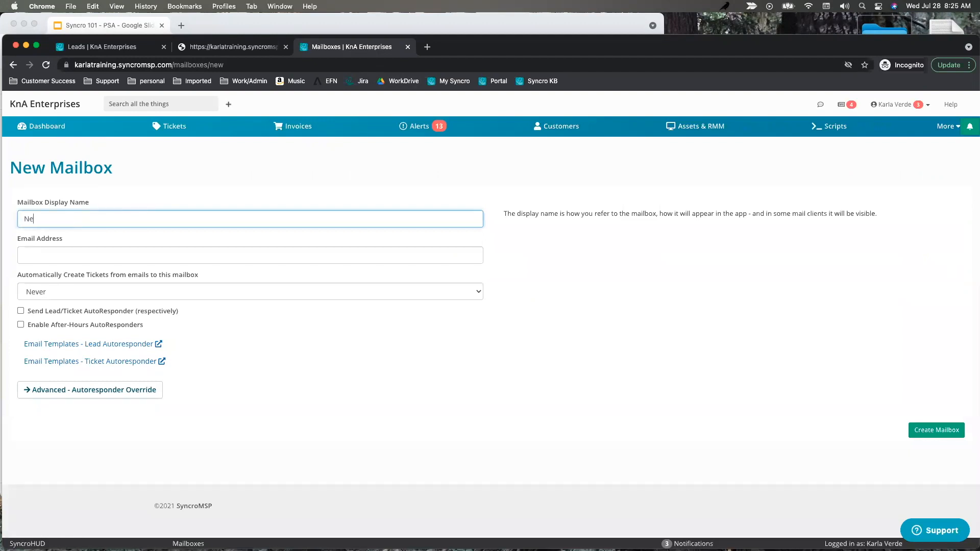
pyautogui.write('w kna')
pyautogui.click(51, 256)
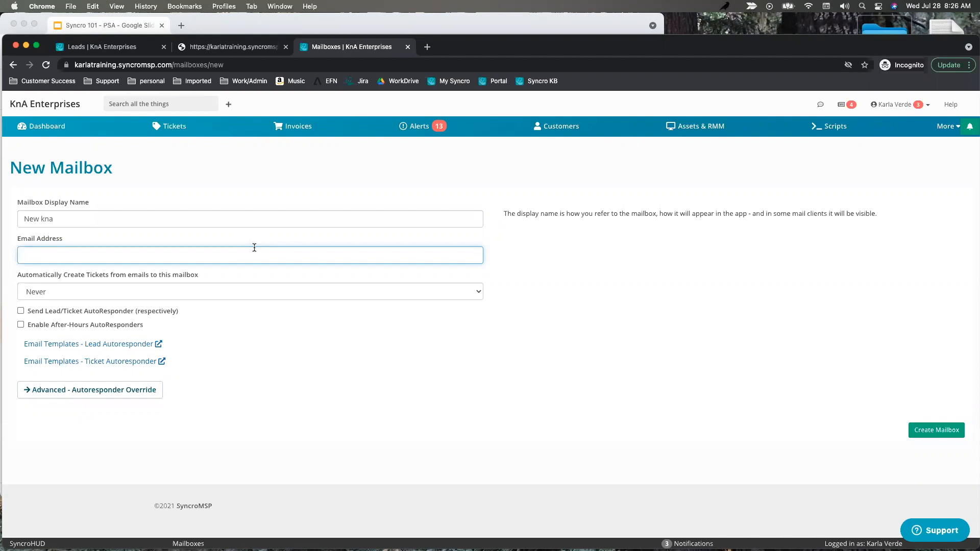
pyautogui.write('helo')
pyautogui.press('BackSpace')
pyautogui.write('p@kna.kna')
pyautogui.click(945, 433)
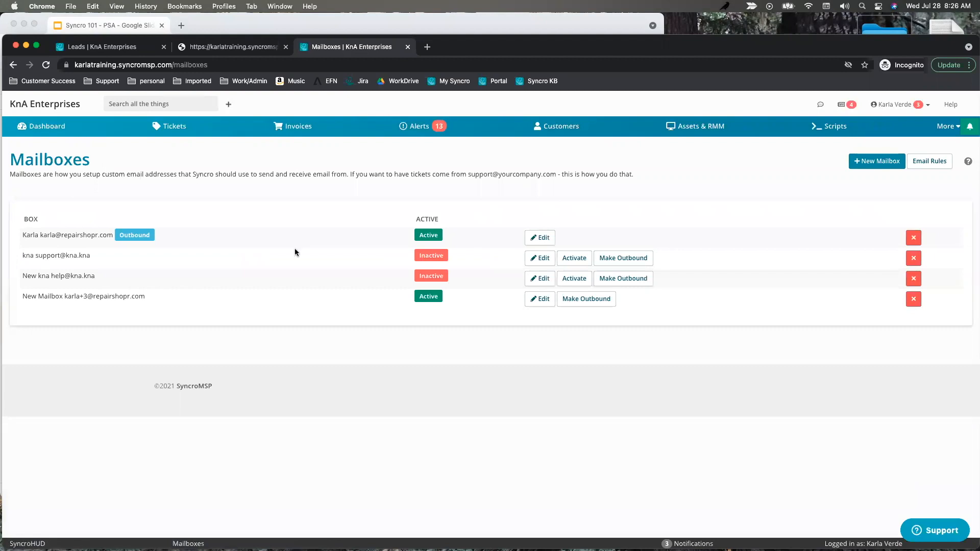
# Open the New kna Edit Mailbox form and highlight its forwarding alias and Email Address field.
pyautogui.click(542, 280)
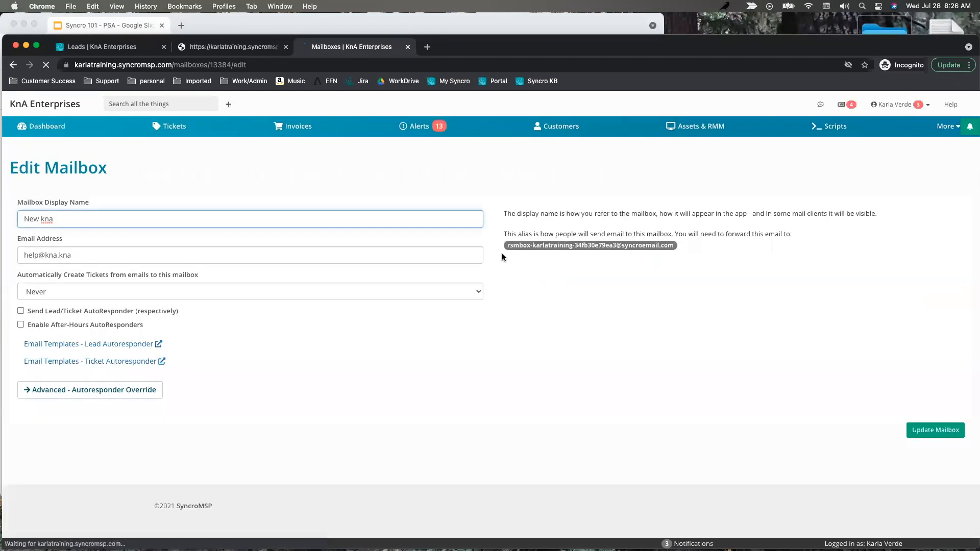
pyautogui.moveTo(509, 247); pyautogui.dragTo(682, 250)
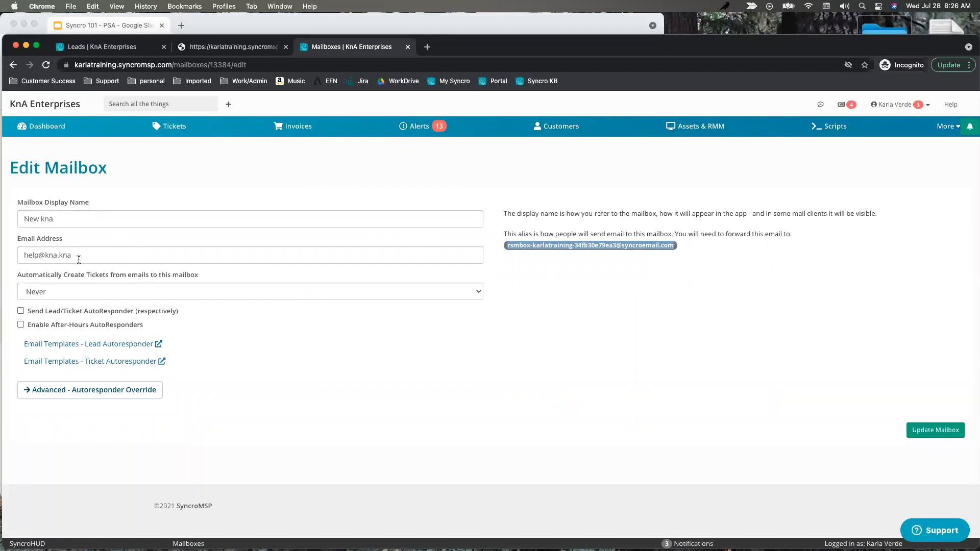
pyautogui.moveTo(79, 259); pyautogui.dragTo(4, 255)
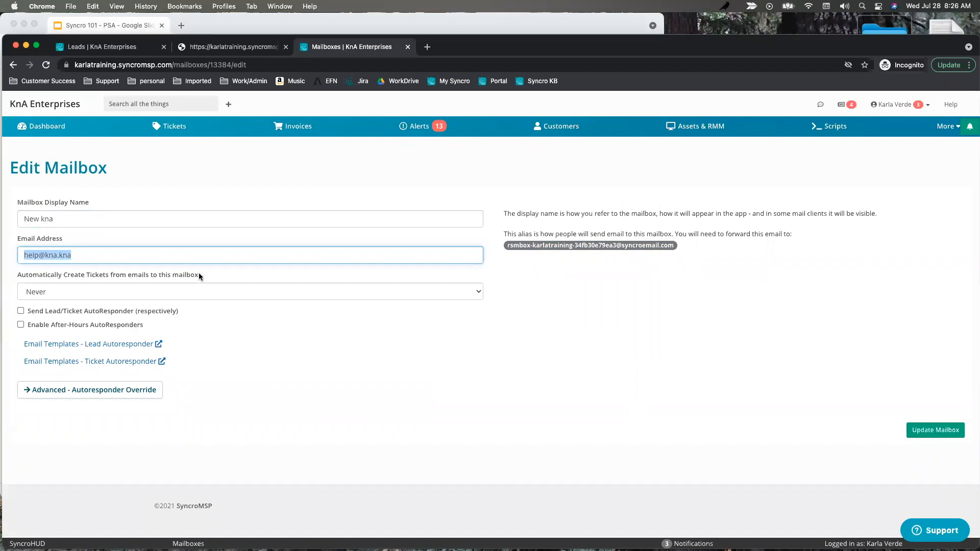
pyautogui.moveTo(504, 248); pyautogui.dragTo(665, 248)
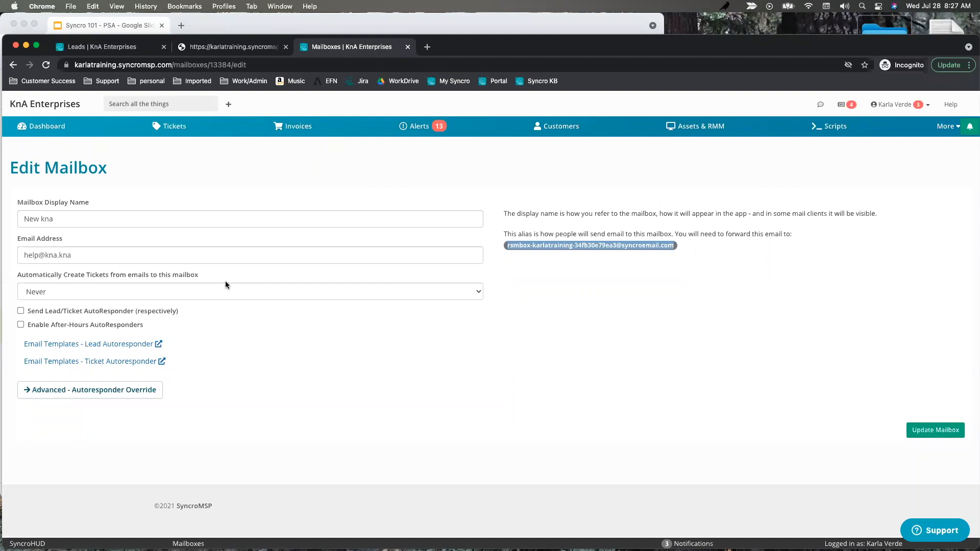
pyautogui.moveTo(94, 259); pyautogui.dragTo(5, 267)
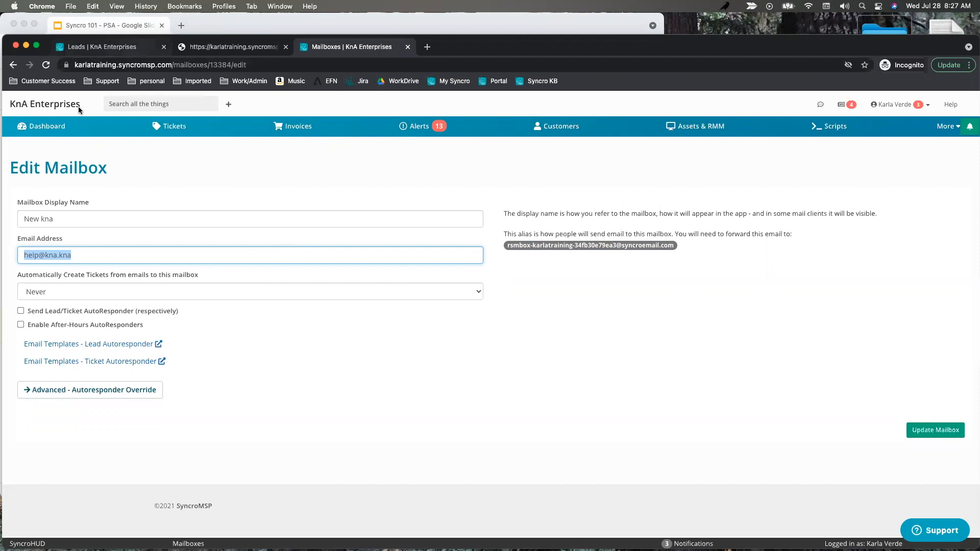
pyautogui.click(88, 50)
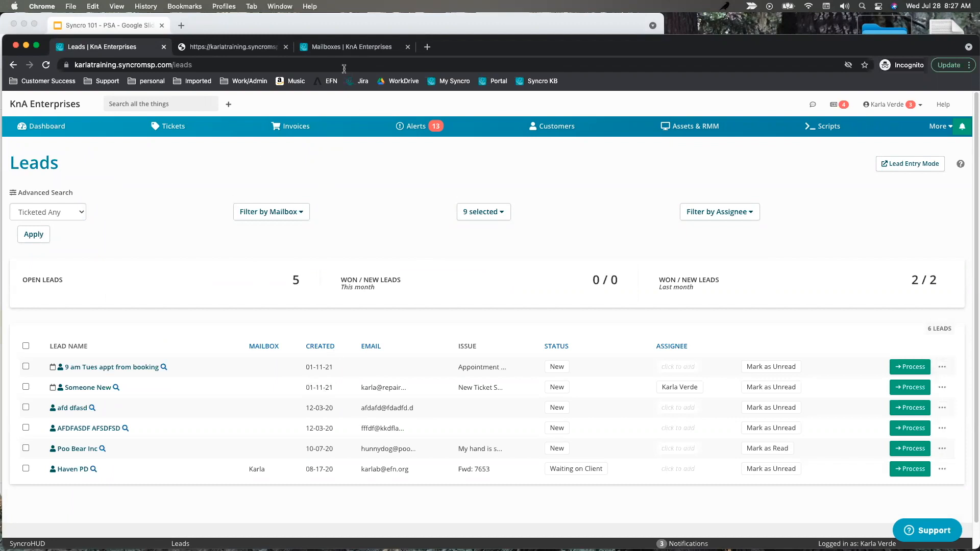
pyautogui.click(319, 46)
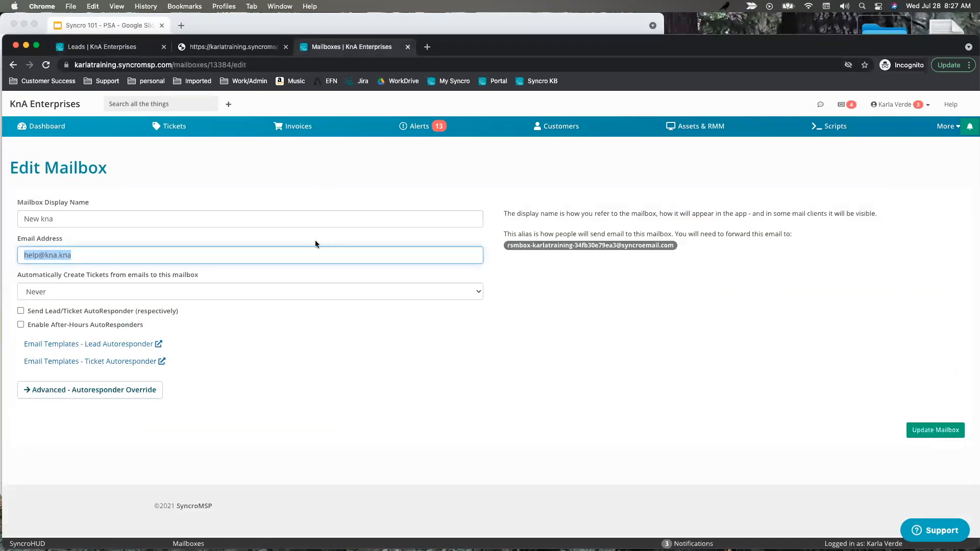
# Try the Automatically Create Tickets options Always and existing-customers-only while reviewing the mailbox address.
pyautogui.click(252, 291)
pyautogui.click(212, 303)
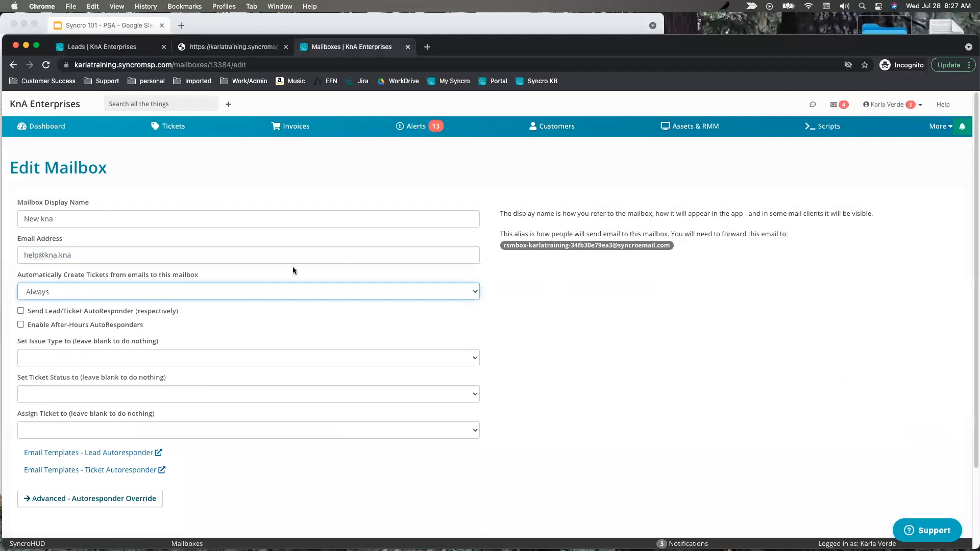
pyautogui.moveTo(92, 258); pyautogui.dragTo(28, 261)
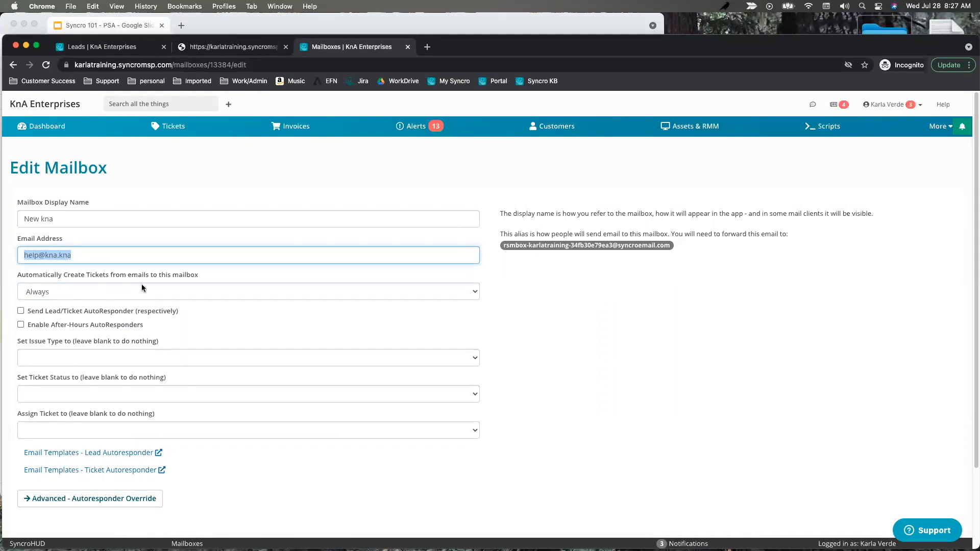
pyautogui.moveTo(80, 252); pyautogui.dragTo(6, 258)
pyautogui.moveTo(64, 255)
pyautogui.mouseDown()
pyautogui.moveTo(4, 257)
pyautogui.moveTo(61, 255)
pyautogui.mouseUp()
pyautogui.click(81, 292)
pyautogui.click(77, 304)
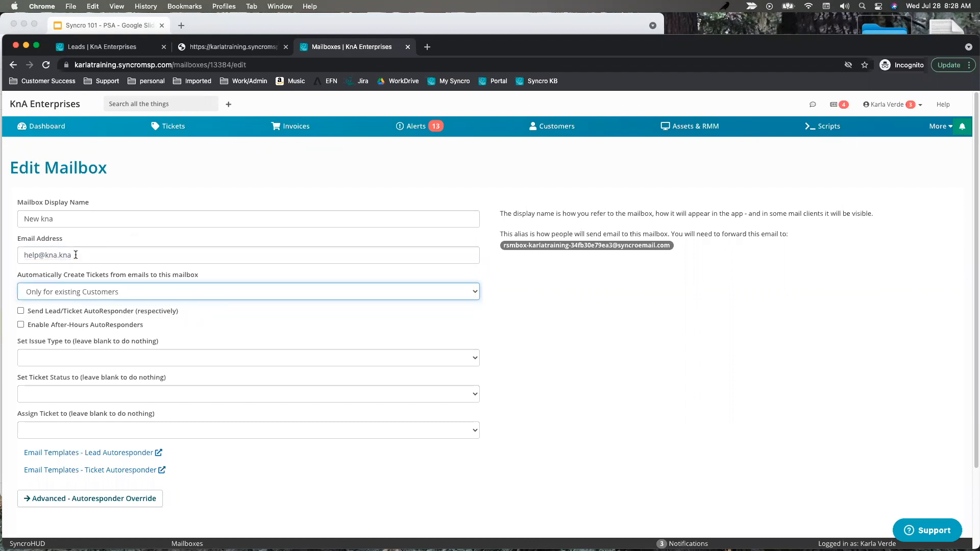
# Tick Send Lead/Ticket AutoResponder, settle ticket creation on Always, and preview the ticket autoresponder email.
pyautogui.click(109, 47)
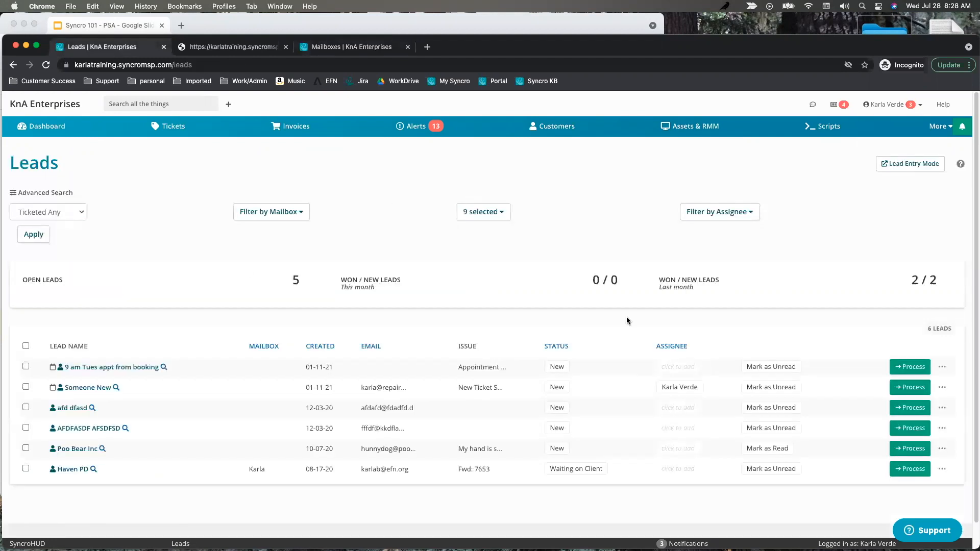
pyautogui.click(323, 47)
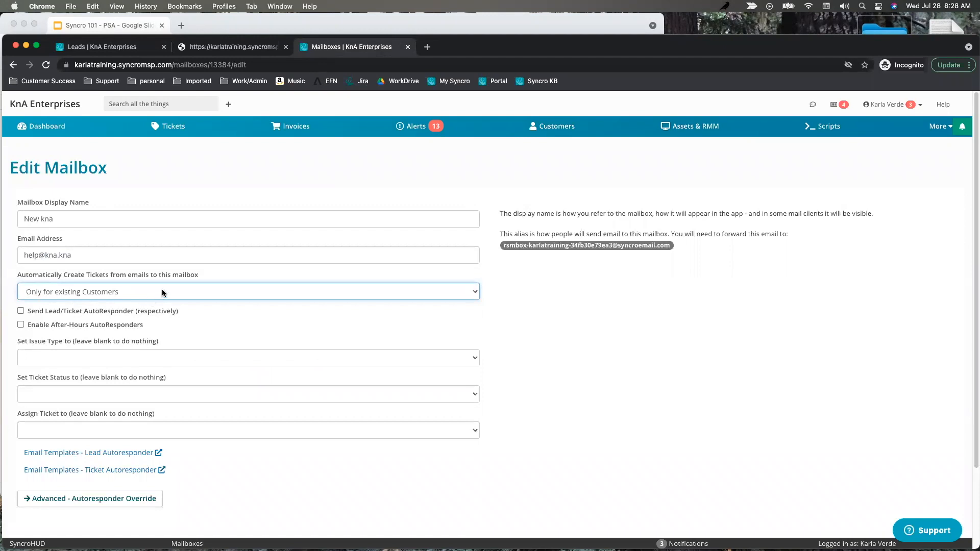
pyautogui.click(118, 292)
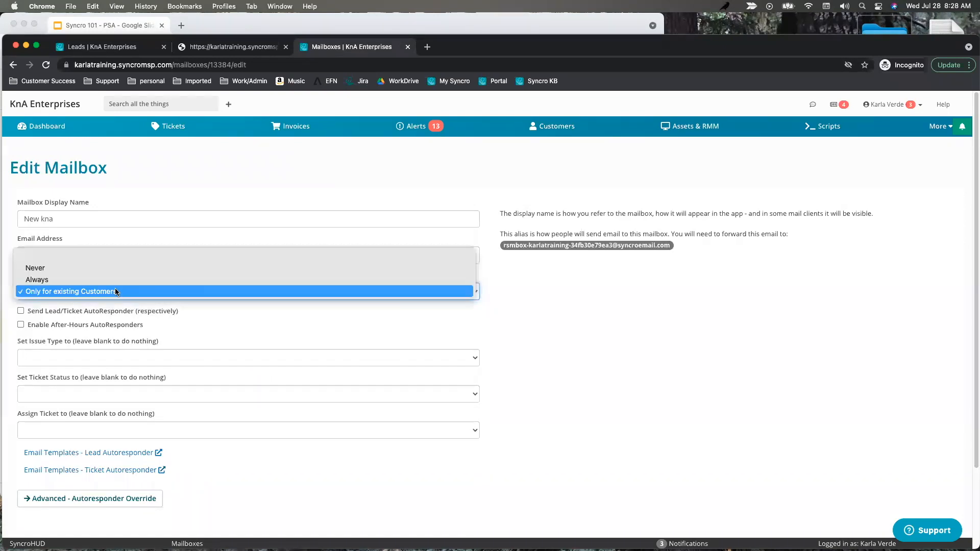
pyautogui.click(230, 329)
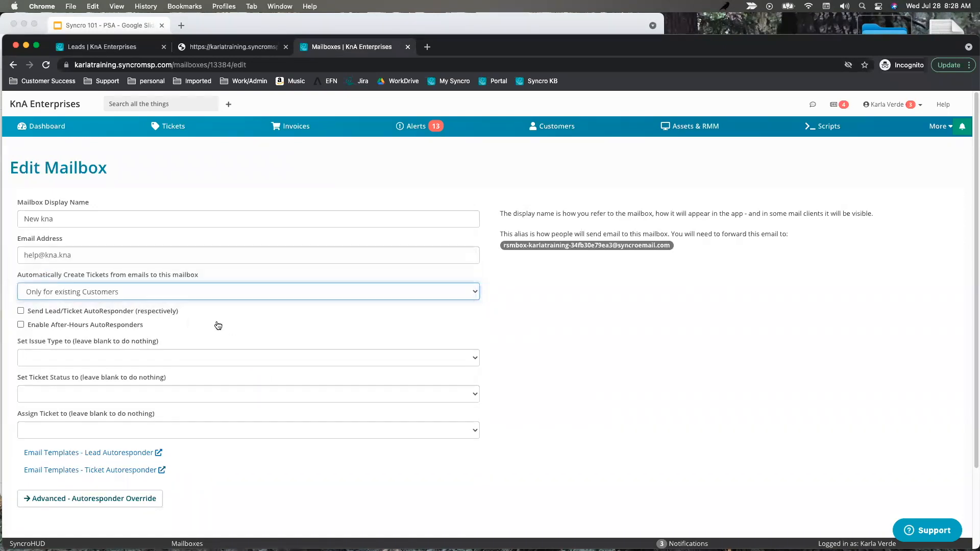
pyautogui.click(20, 311)
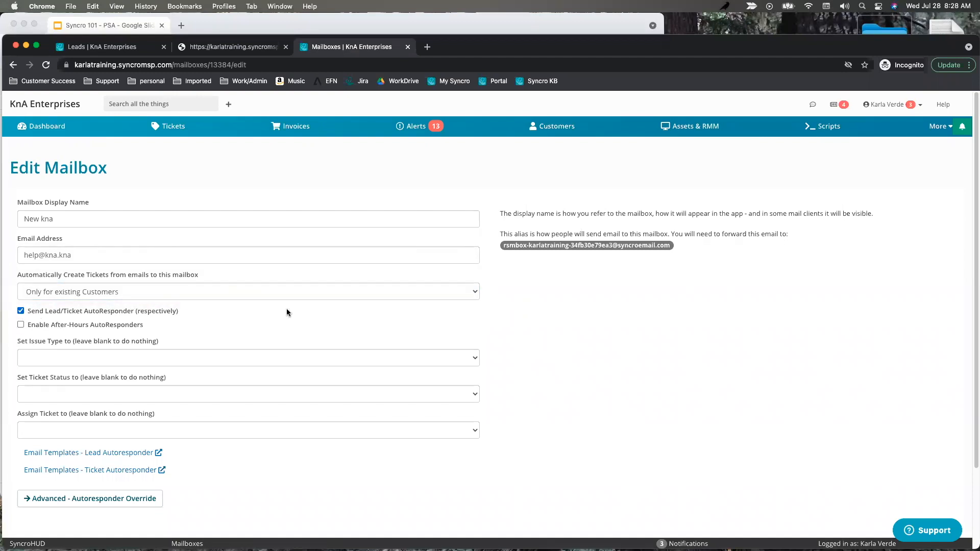
pyautogui.click(146, 295)
pyautogui.click(252, 314)
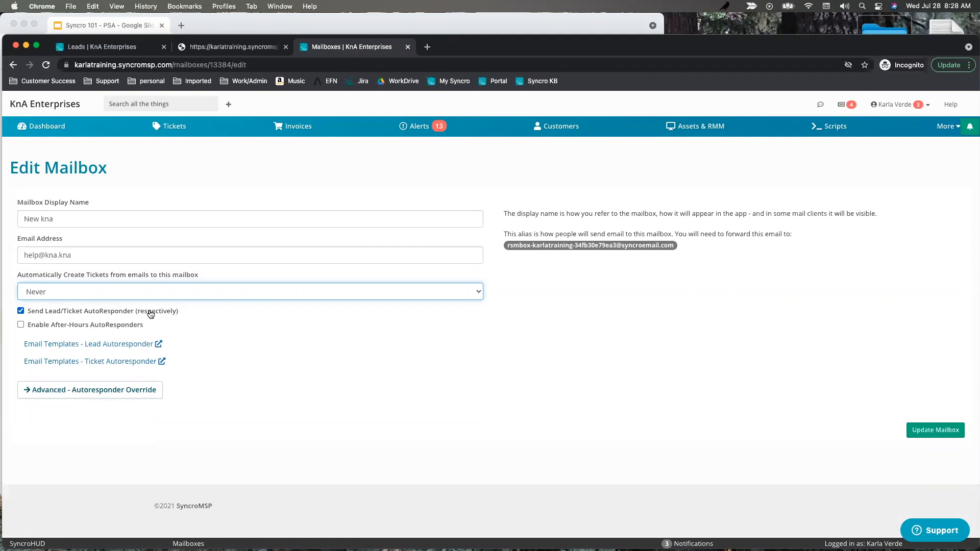
pyautogui.click(69, 298)
pyautogui.click(66, 305)
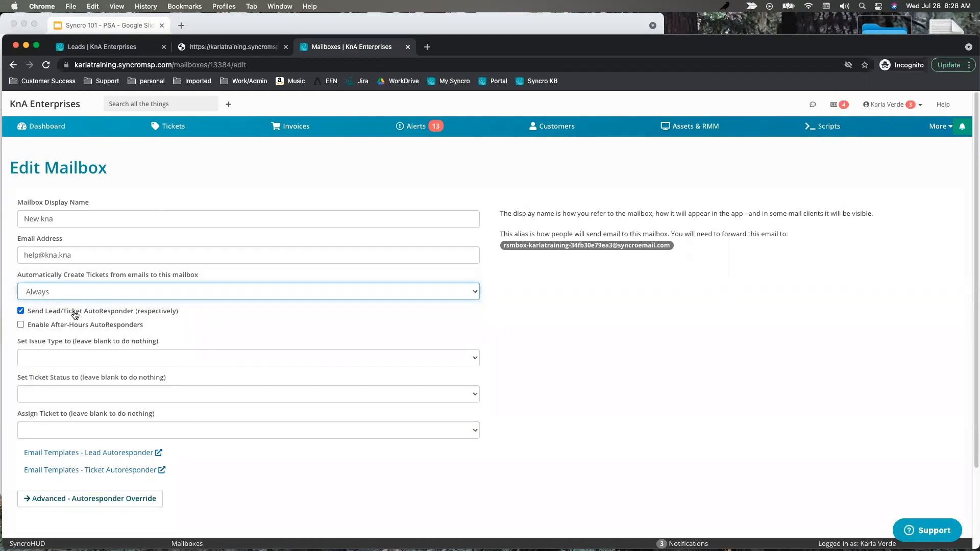
pyautogui.click(210, 46)
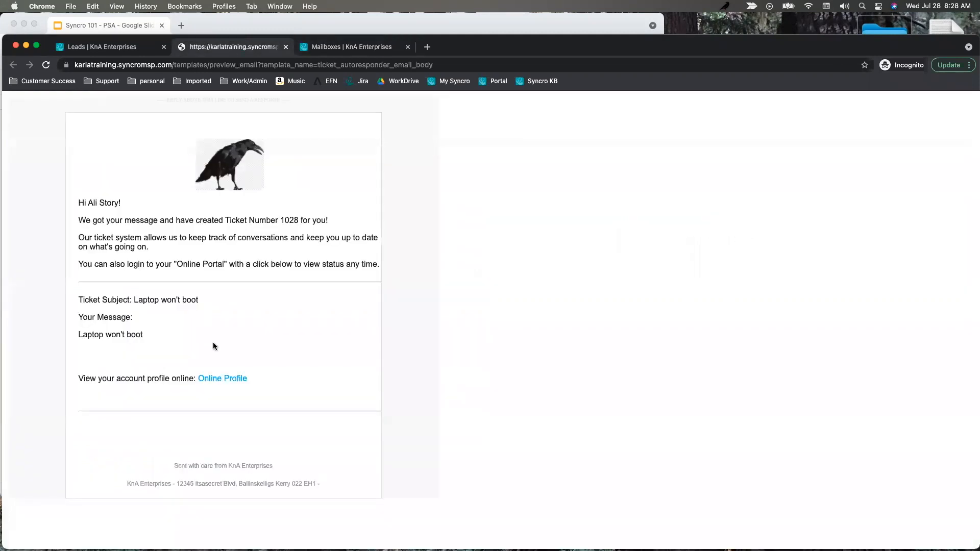
# Back on the New kna mailbox settings, tick Enable After-Hours AutoResponders.
pyautogui.click(328, 50)
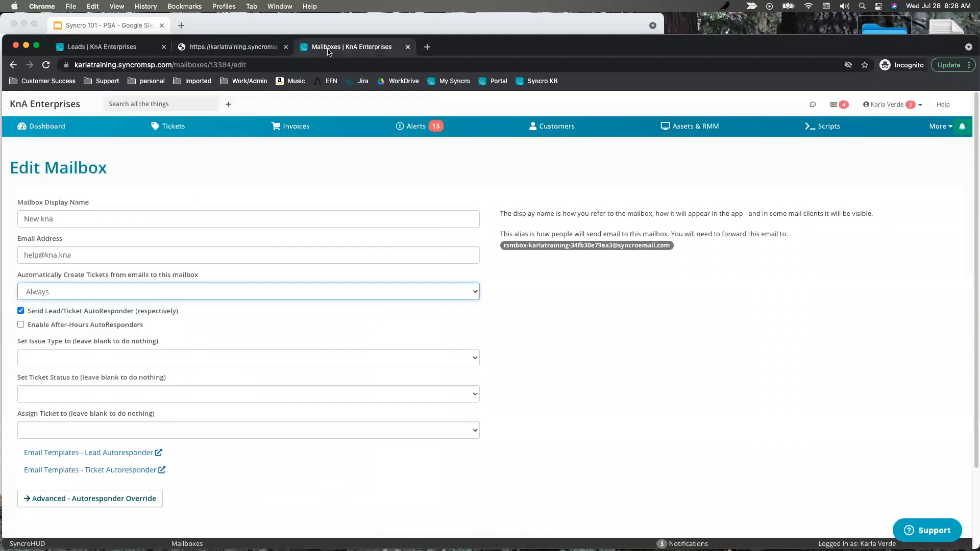
pyautogui.click(20, 326)
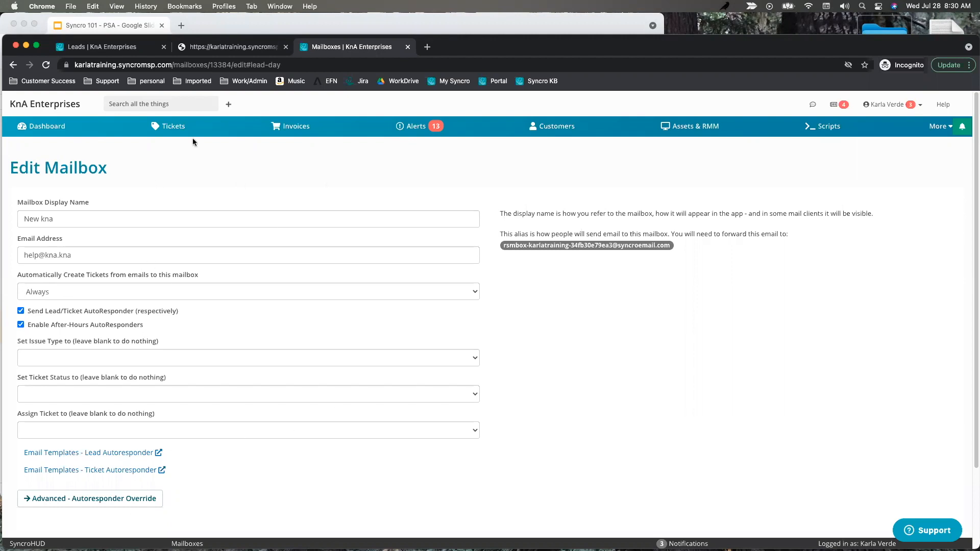
# Return from the New kna mailbox editor to the Mailboxes list.
pyautogui.click(13, 64)
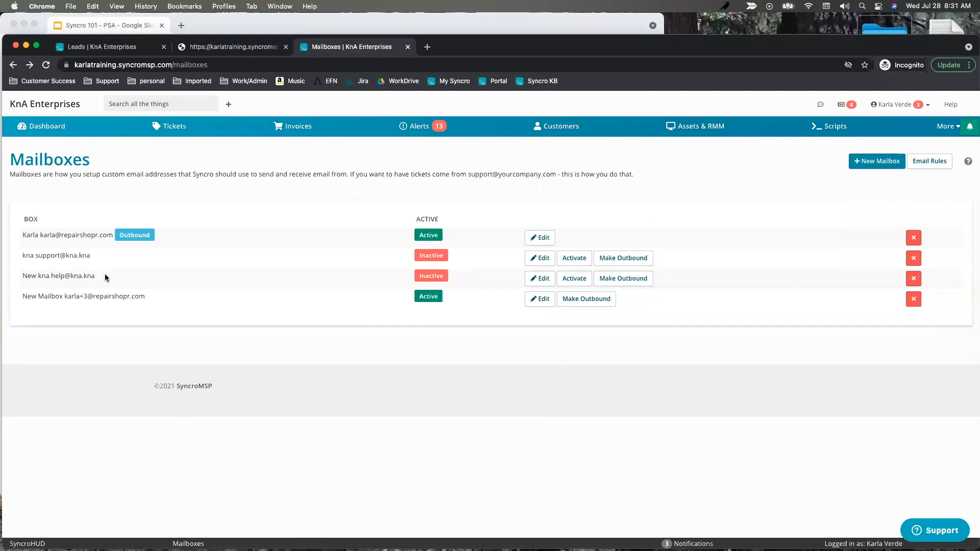
pyautogui.moveTo(51, 276); pyautogui.dragTo(95, 276)
pyautogui.moveTo(117, 65); pyautogui.dragTo(75, 66)
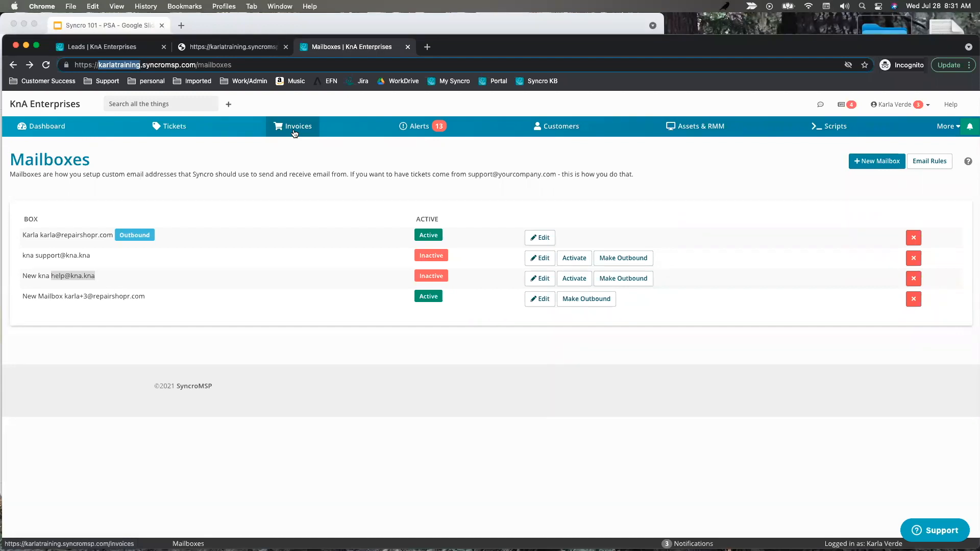
pyautogui.moveTo(152, 236)
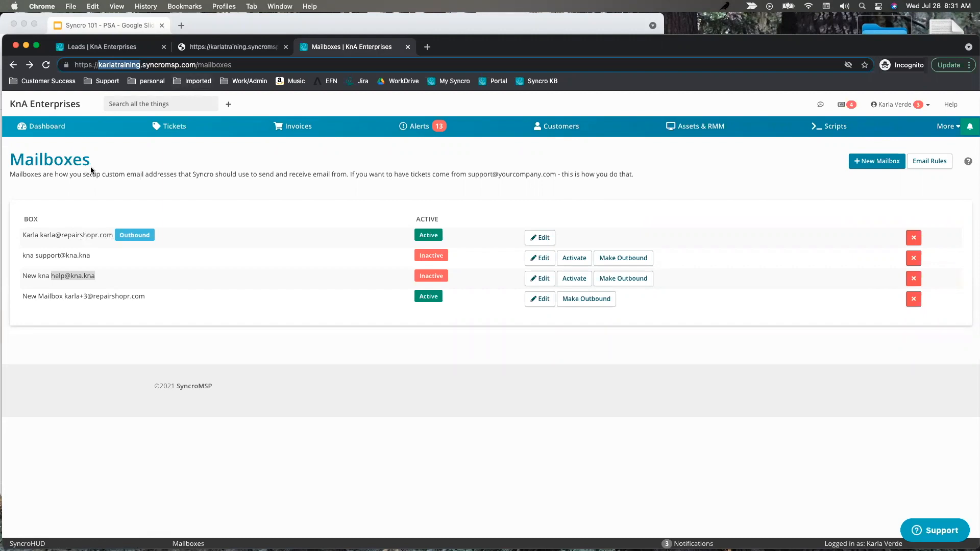
pyautogui.moveTo(113, 235); pyautogui.dragTo(41, 236)
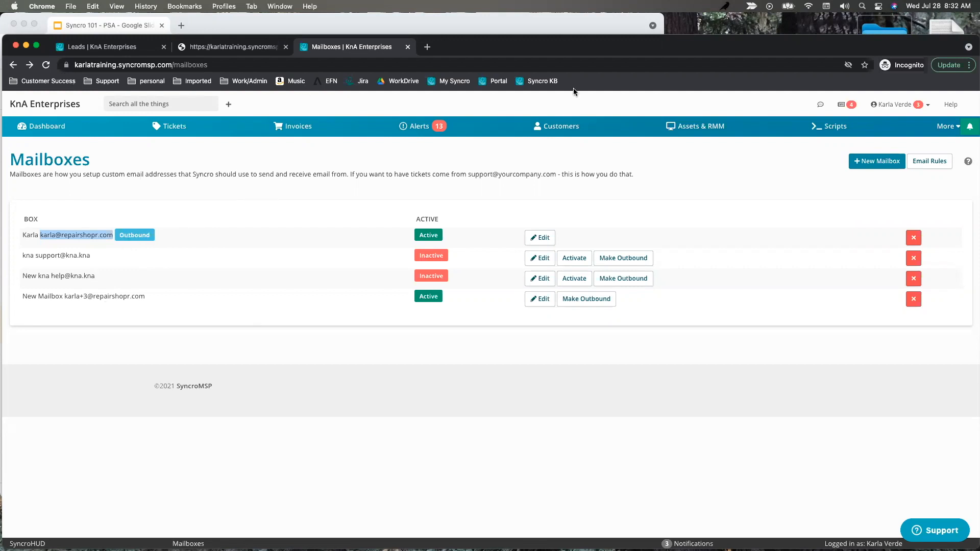
# Go back, then open Admin and navigate to the Emails > SMTP settings.
pyautogui.click(13, 65)
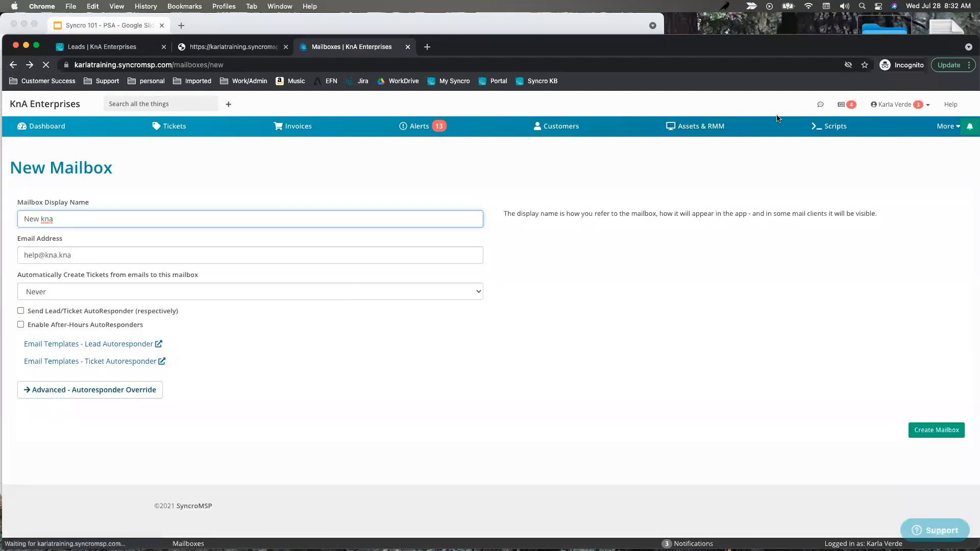
pyautogui.click(970, 126)
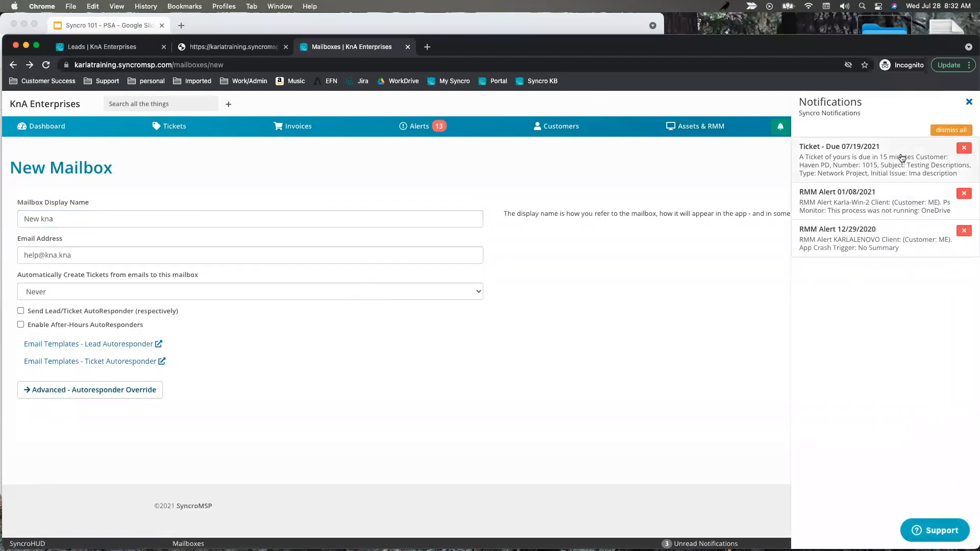
pyautogui.click(971, 127)
pyautogui.click(945, 128)
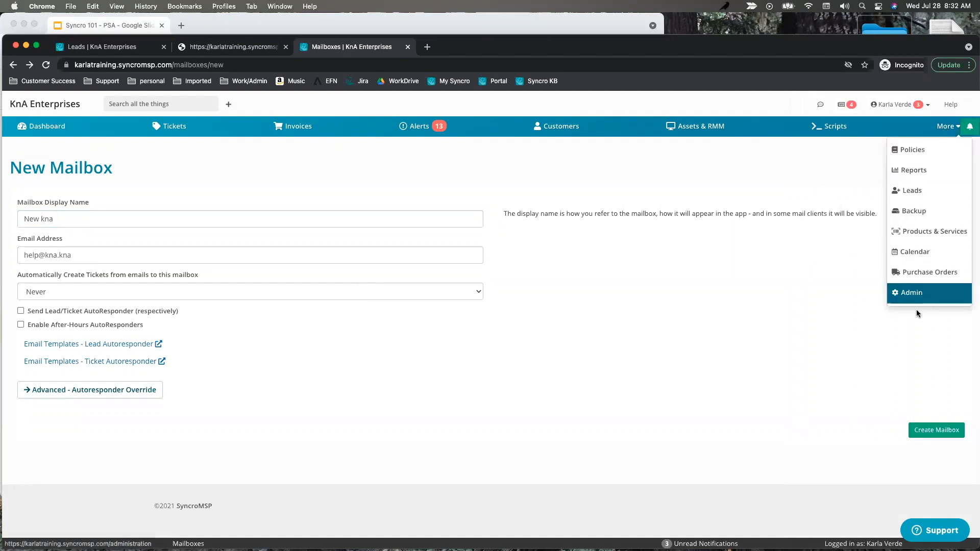
pyautogui.click(914, 295)
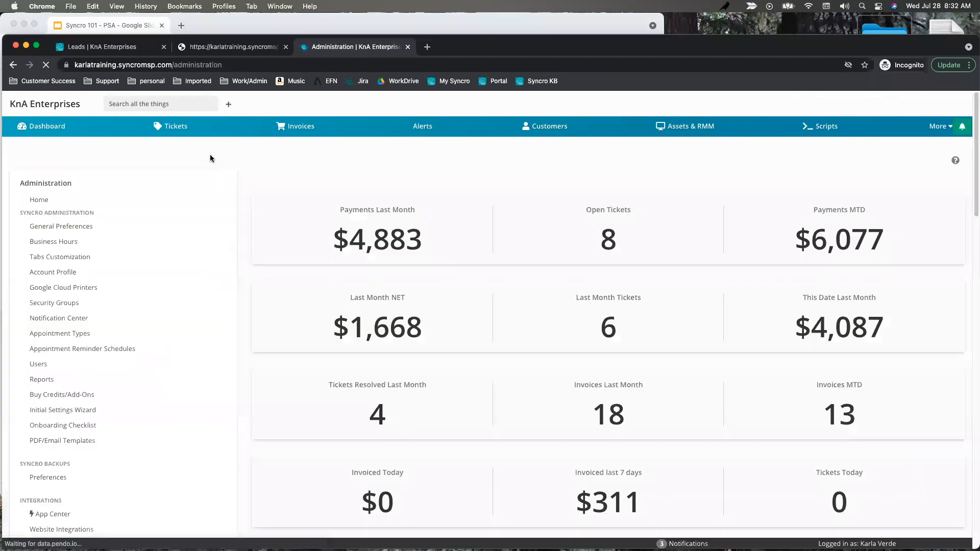
pyautogui.scroll(-4, 81, 346)
pyautogui.scroll(-15, 81, 347)
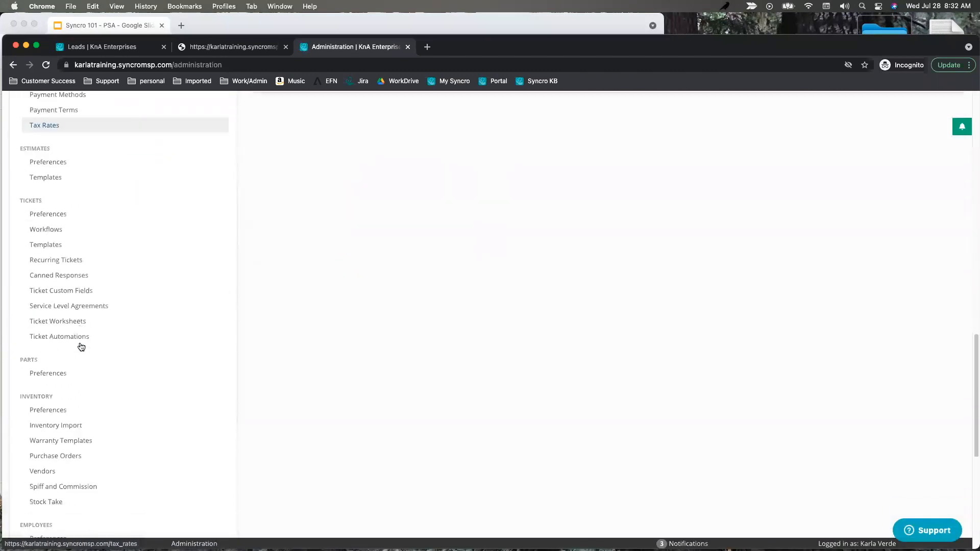
pyautogui.scroll(-2, 72, 287)
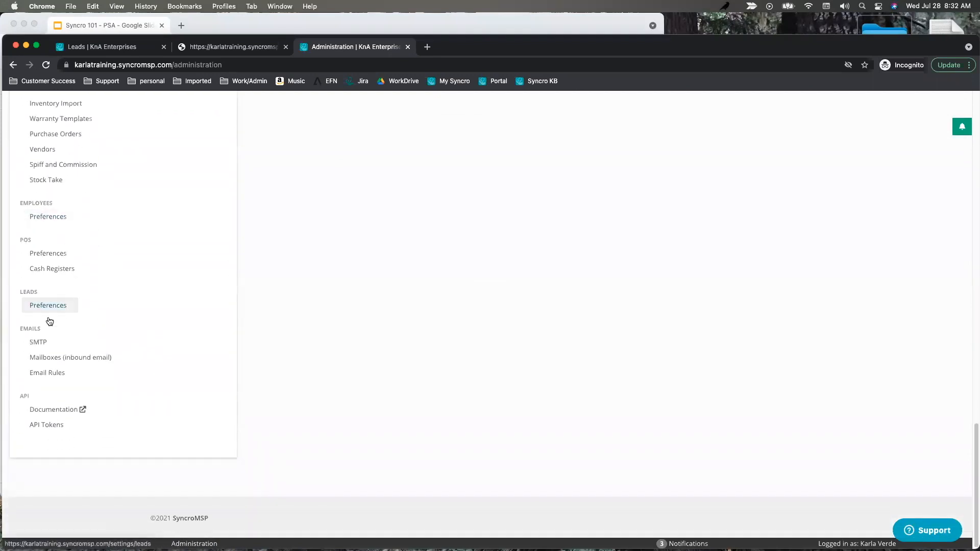
pyautogui.click(33, 347)
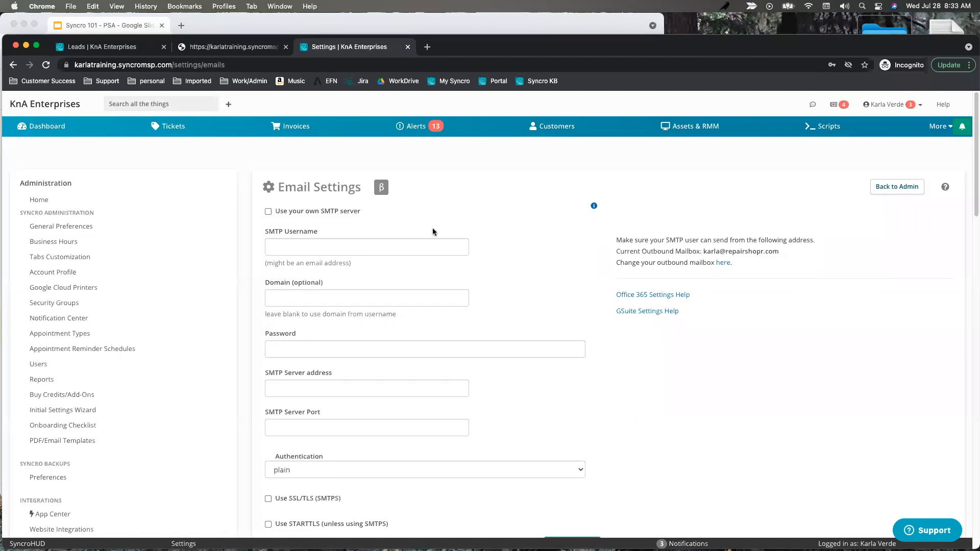
# Toggle SSL/TLS and STARTTLS on and back off, leaving both unticked.
pyautogui.scroll(-3, 432, 345)
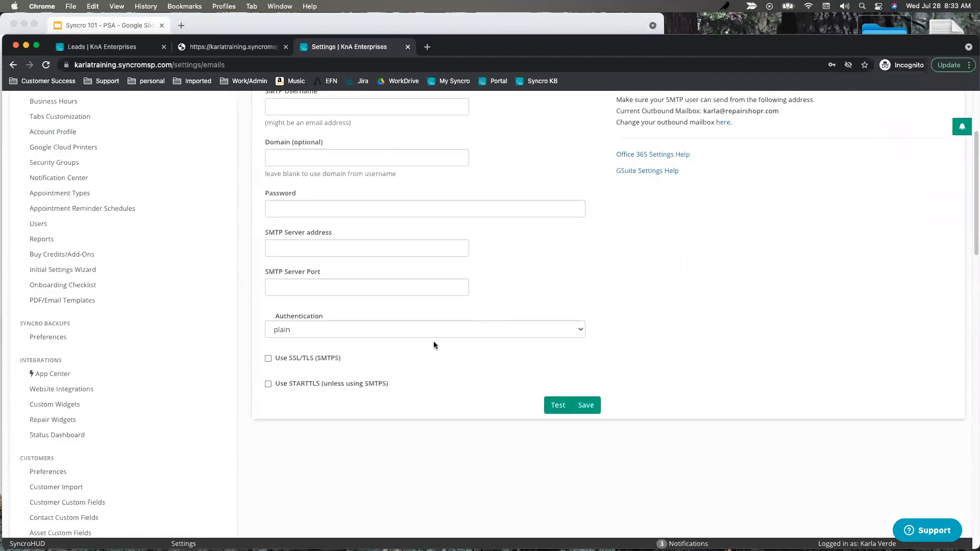
pyautogui.scroll(3, 603, 318)
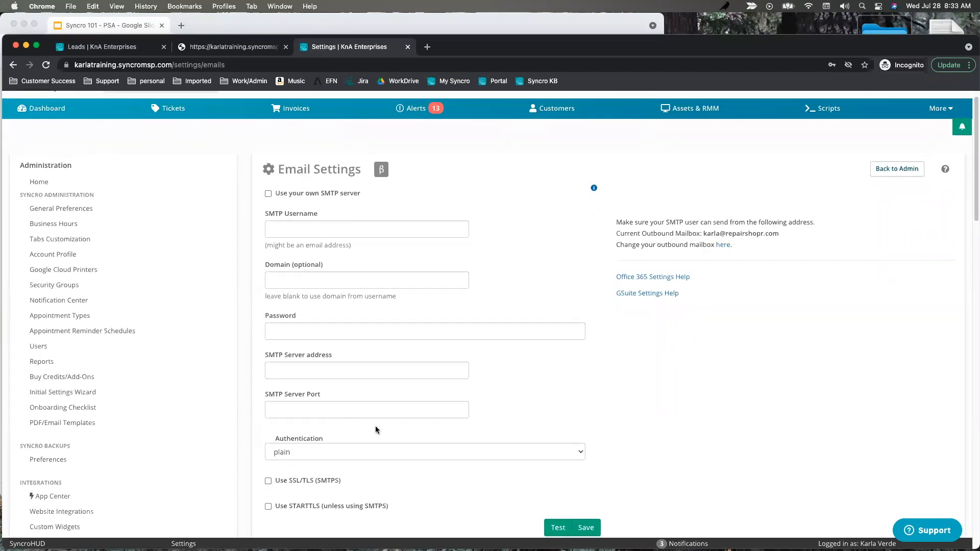
pyautogui.scroll(-1, 529, 398)
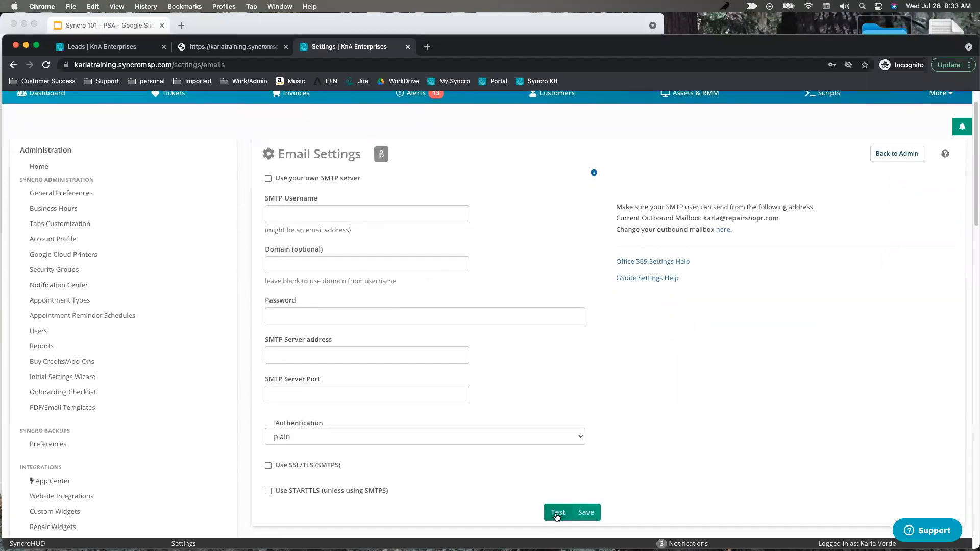
pyautogui.click(268, 466)
pyautogui.click(268, 466)
pyautogui.click(269, 493)
pyautogui.click(270, 493)
# From the Leads tab, open Reports and the Communications Summary log.
pyautogui.click(93, 48)
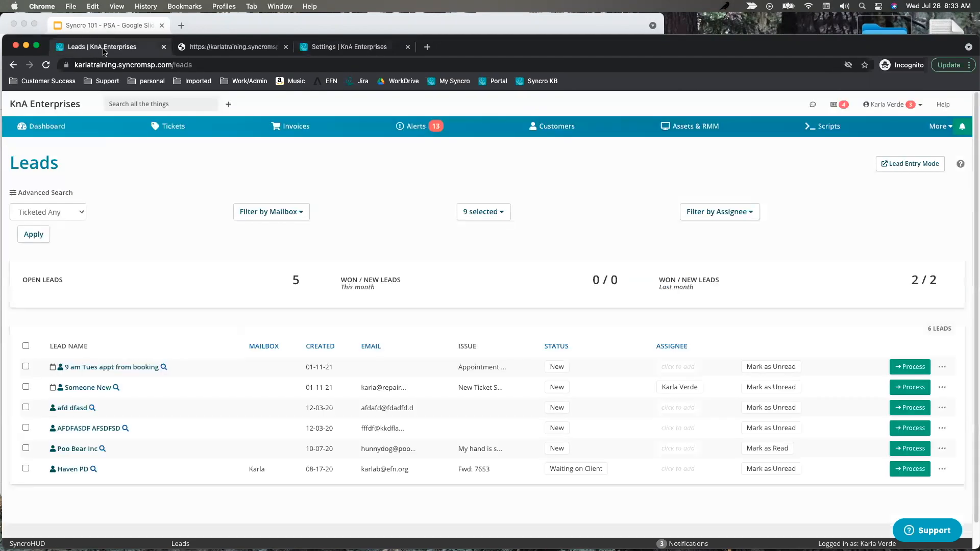
pyautogui.click(937, 131)
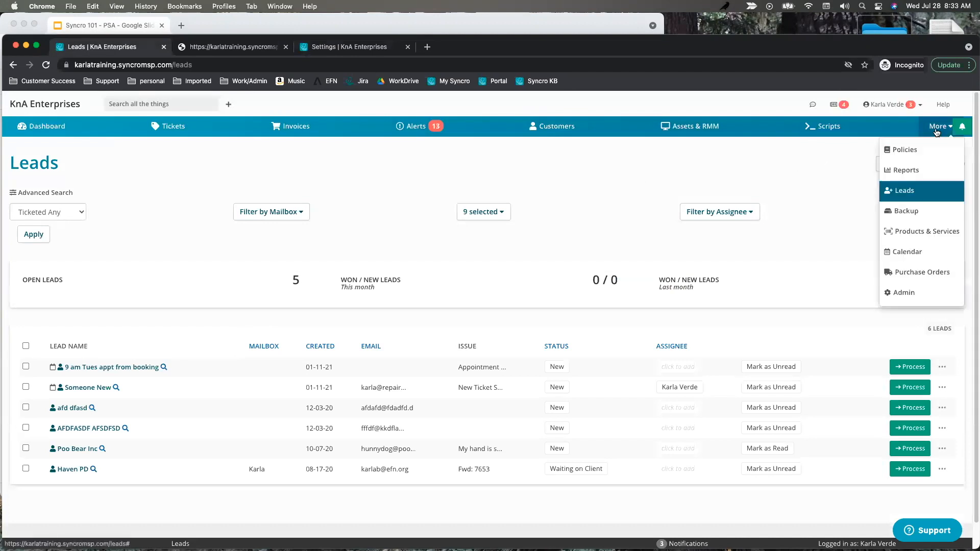
pyautogui.click(903, 168)
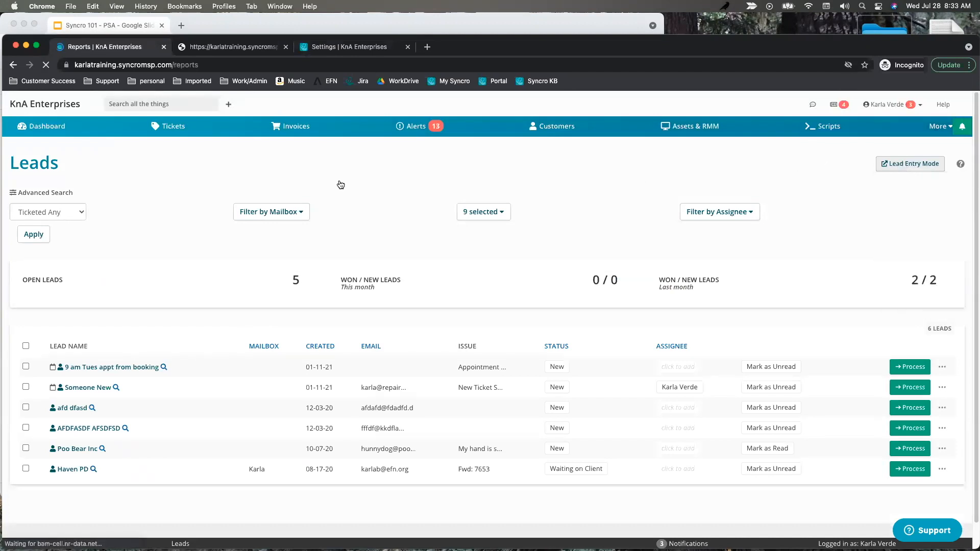
pyautogui.scroll(-5, 507, 374)
pyautogui.scroll(-15, 508, 372)
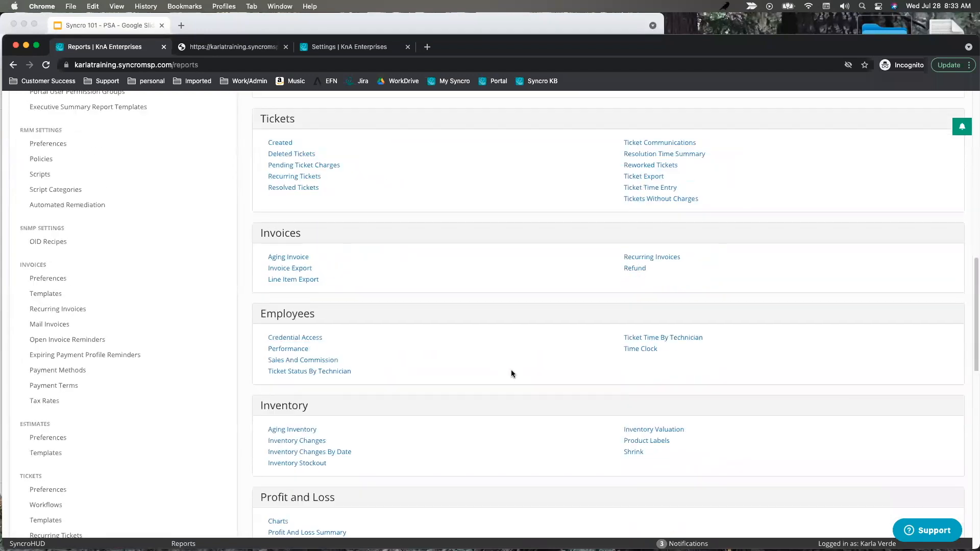
pyautogui.click(307, 297)
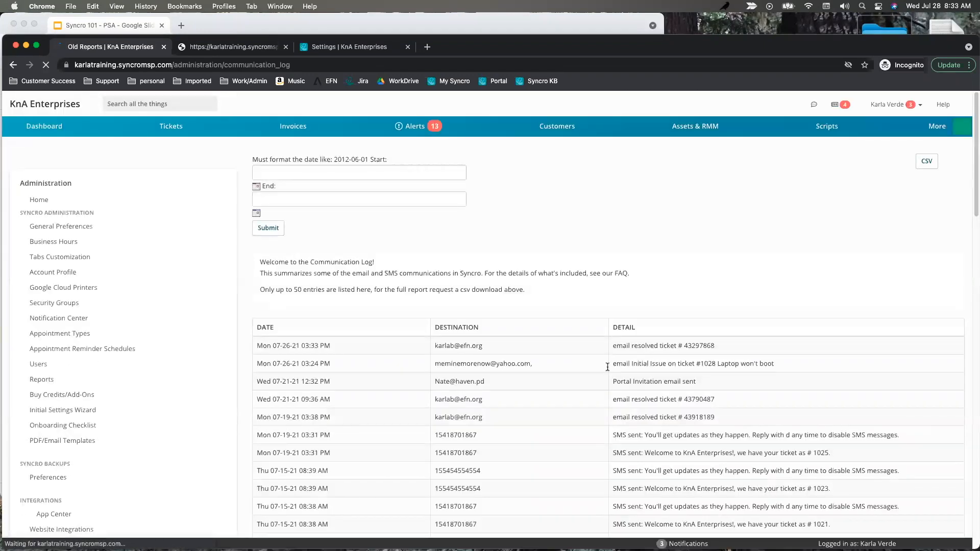
# Highlight an email destination and an SMS entry in the log, then return to Email Settings.
pyautogui.moveTo(484, 347); pyautogui.dragTo(415, 347)
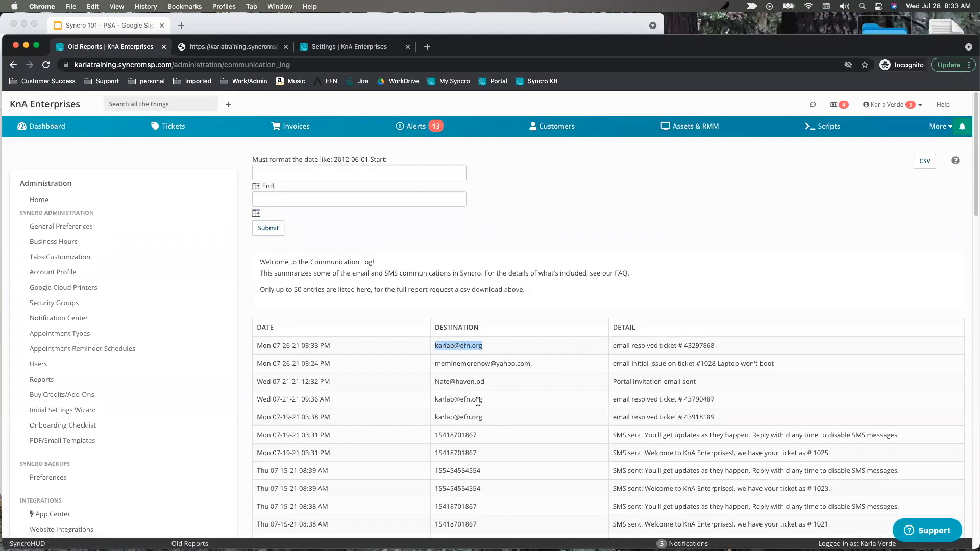
pyautogui.moveTo(487, 454); pyautogui.dragTo(404, 452)
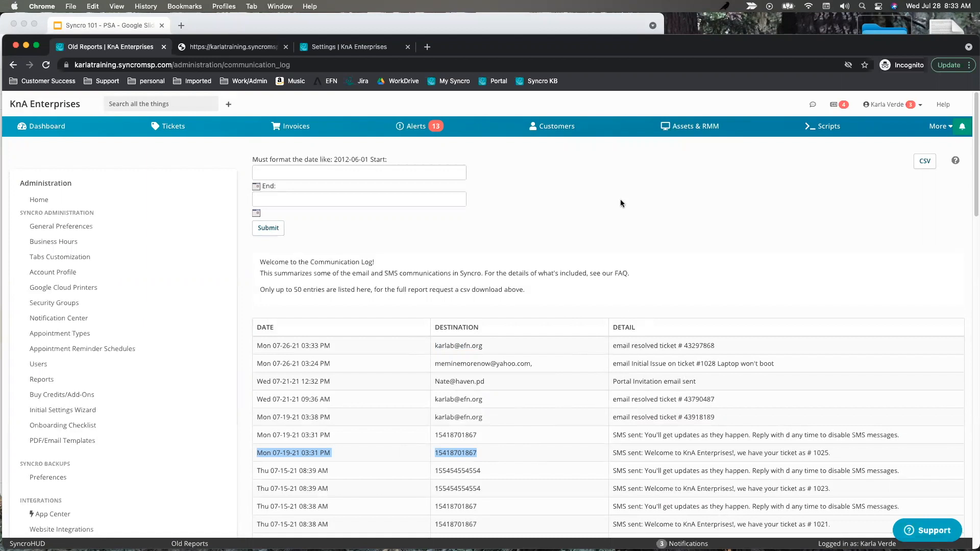
pyautogui.click(333, 50)
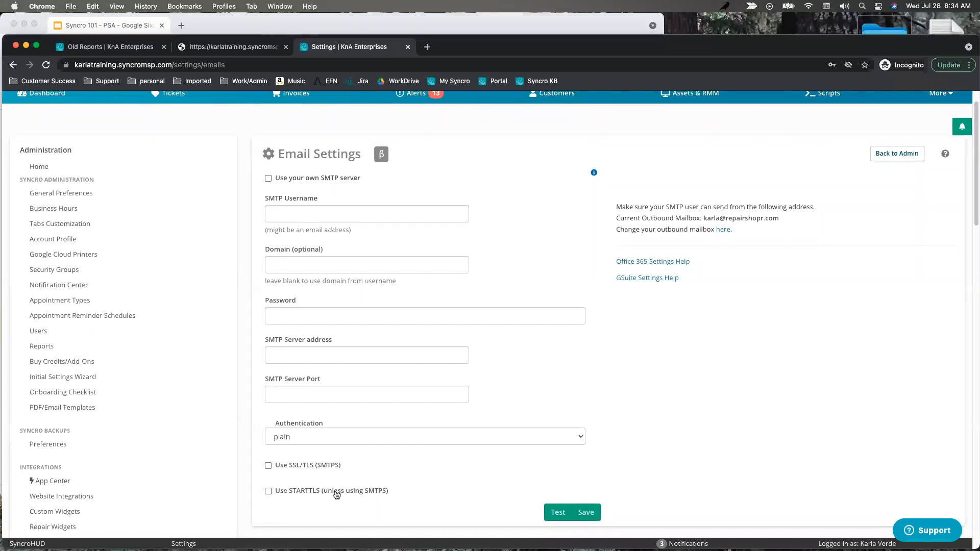
# Recheck the communication log, then open Emails > Email Rules showing the acme.com rule.
pyautogui.click(124, 49)
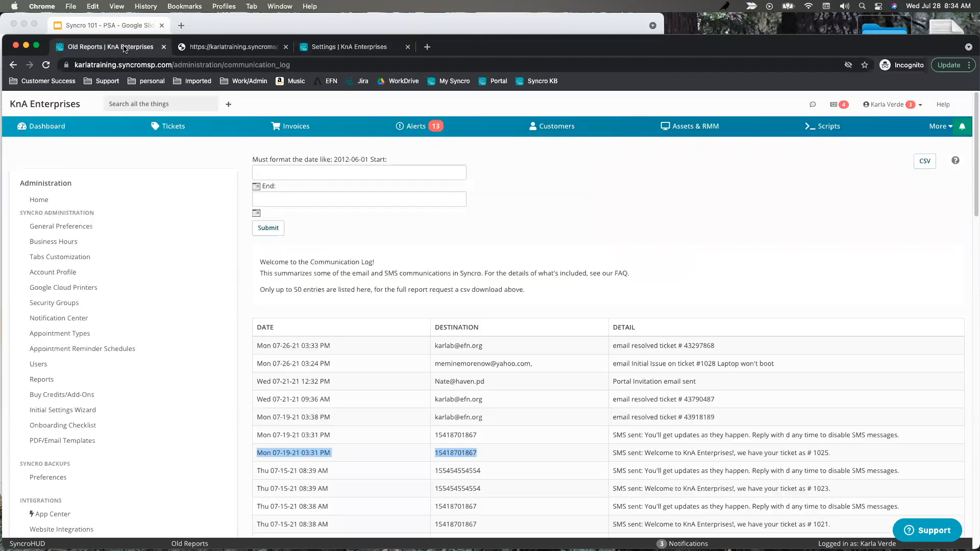
pyautogui.scroll(-1, 490, 319)
pyautogui.scroll(1, 490, 320)
pyautogui.click(322, 49)
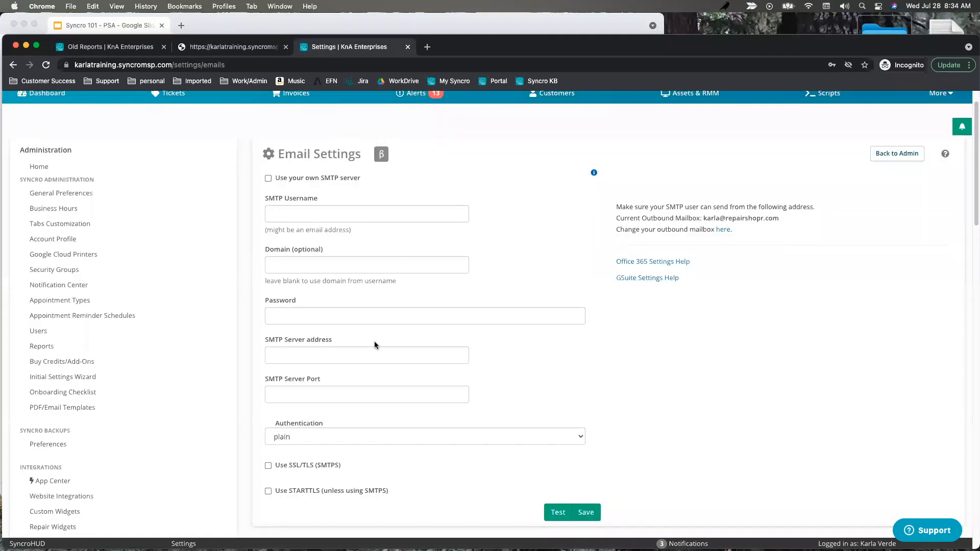
pyautogui.scroll(-15, 174, 334)
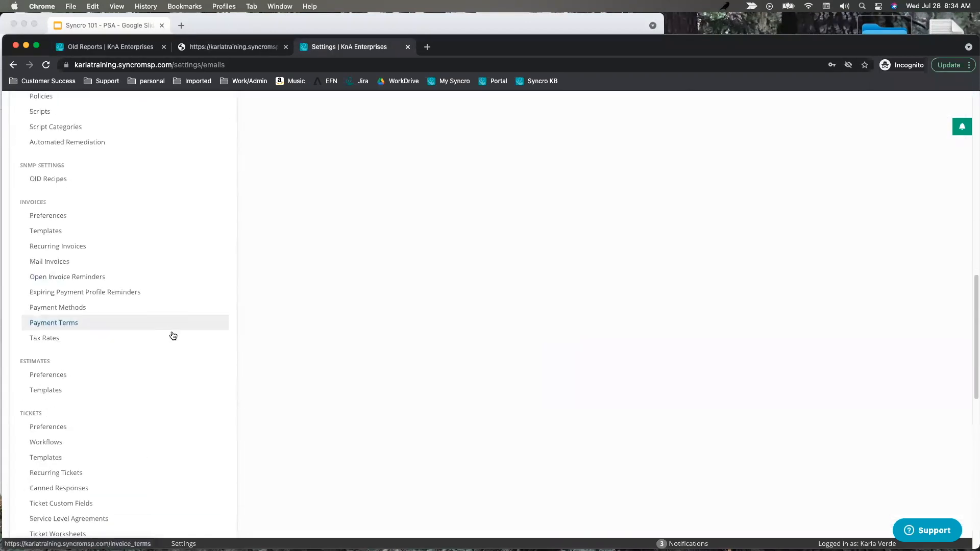
pyautogui.scroll(-5, 184, 337)
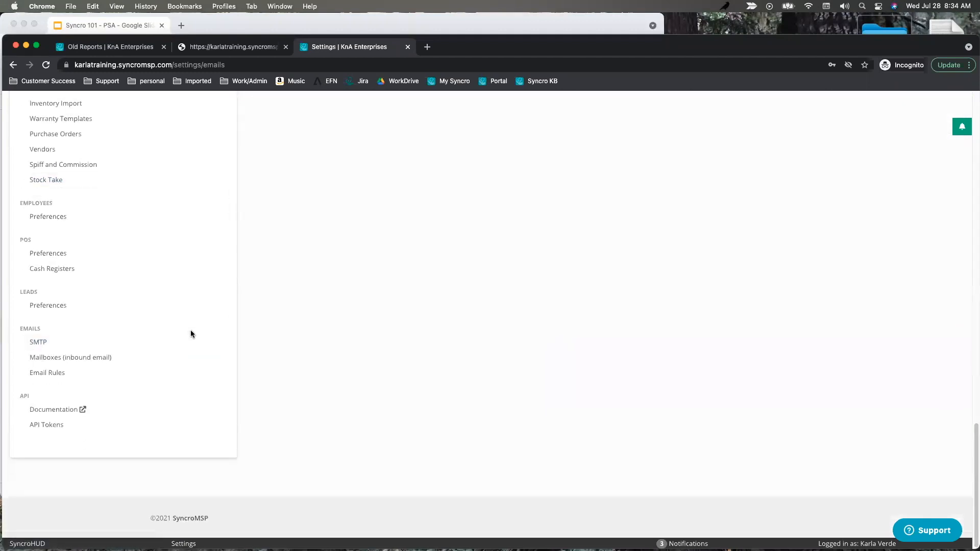
pyautogui.click(51, 373)
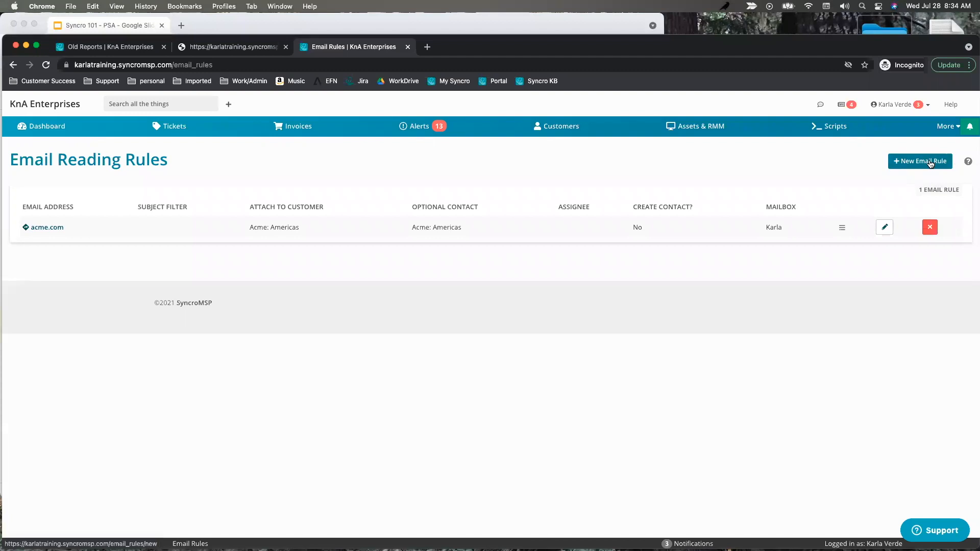
# Edit the acme.com rule, reviewing its address, Acme: Americas customer and contact choices.
pyautogui.click(884, 228)
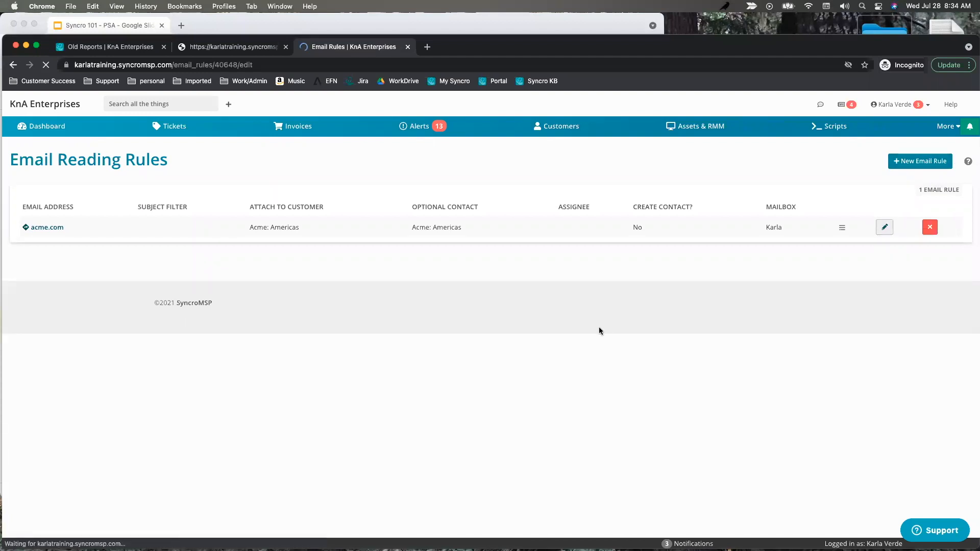
pyautogui.click(70, 203)
pyautogui.moveTo(71, 203); pyautogui.dragTo(6, 204)
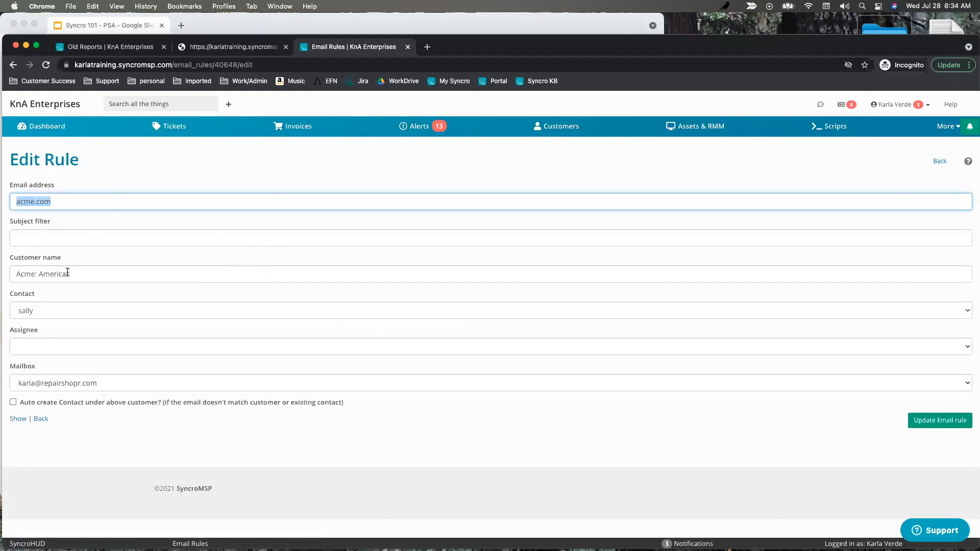
pyautogui.moveTo(88, 272); pyautogui.dragTo(5, 280)
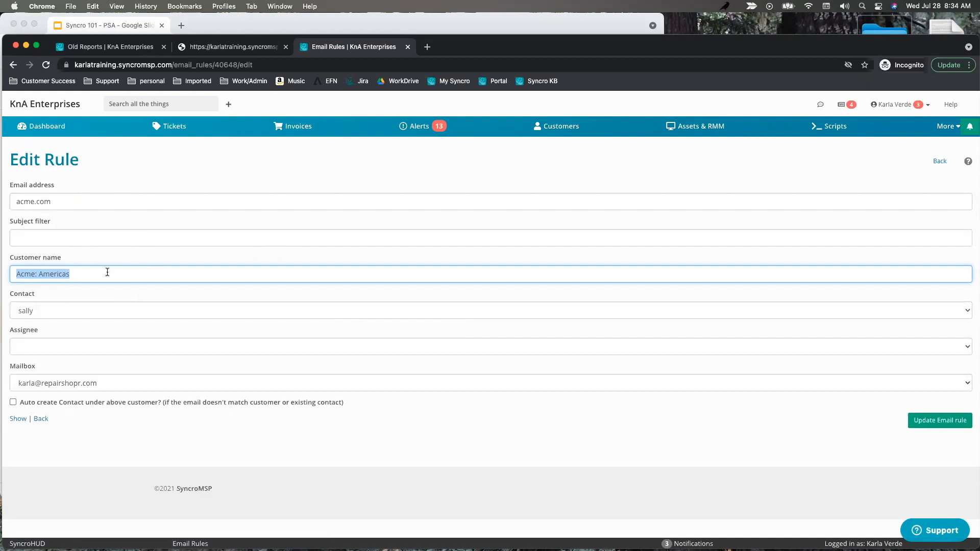
pyautogui.click(40, 312)
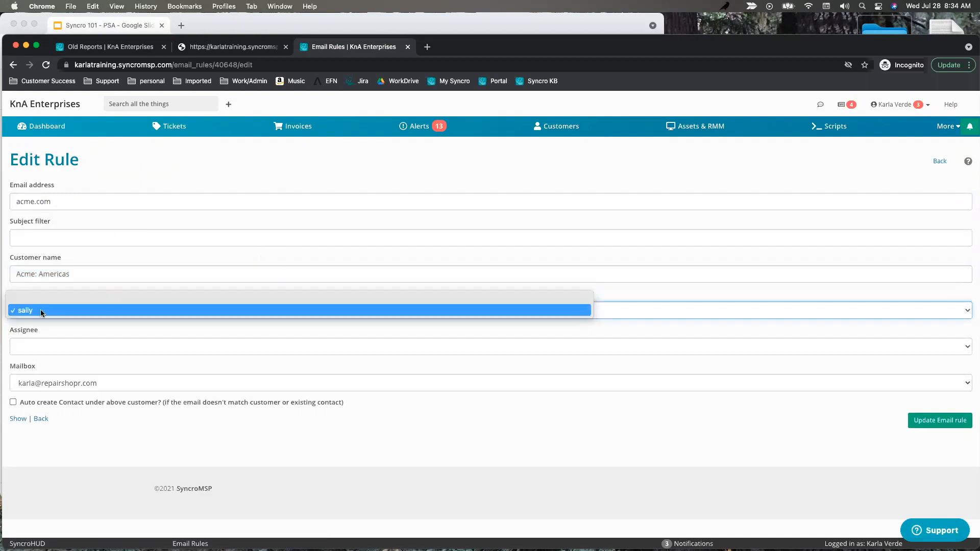
pyautogui.click(608, 296)
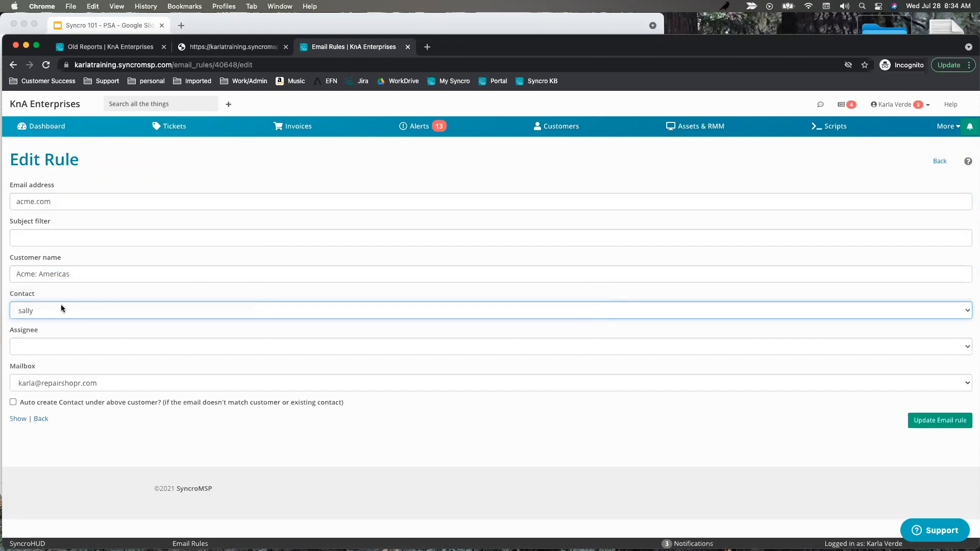
pyautogui.click(30, 311)
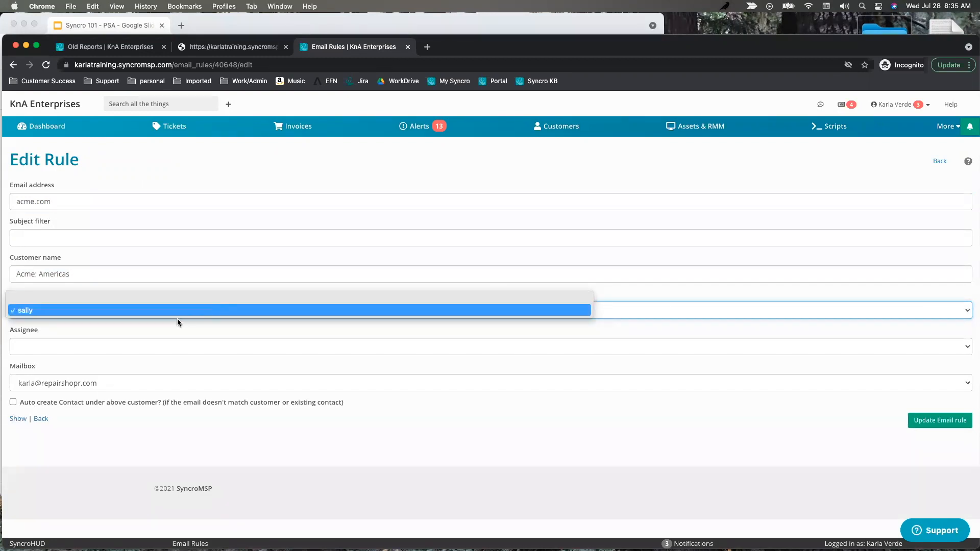
pyautogui.click(544, 290)
# Clear the rule's contact, leave the assignee blank, and tick Auto create Contact.
pyautogui.click(505, 311)
pyautogui.click(480, 298)
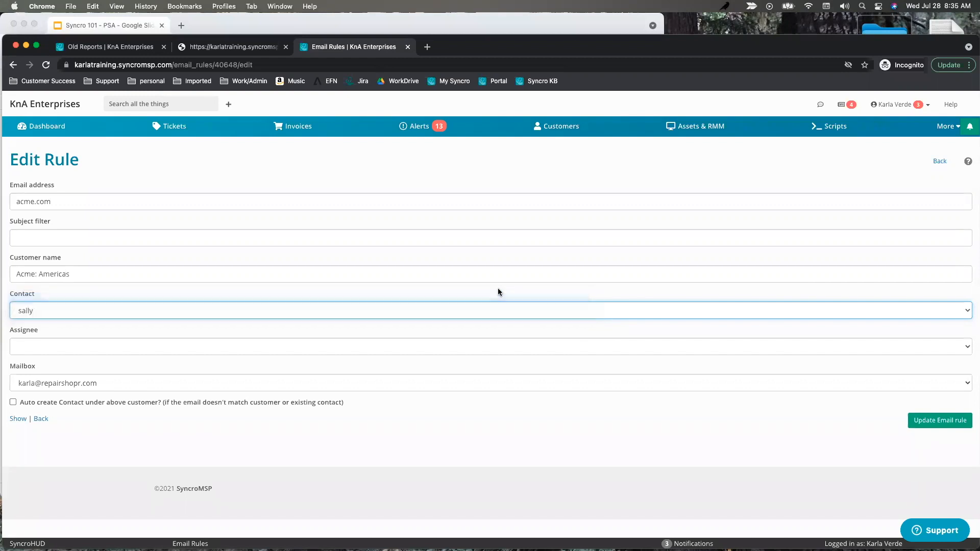
pyautogui.click(157, 351)
pyautogui.click(193, 428)
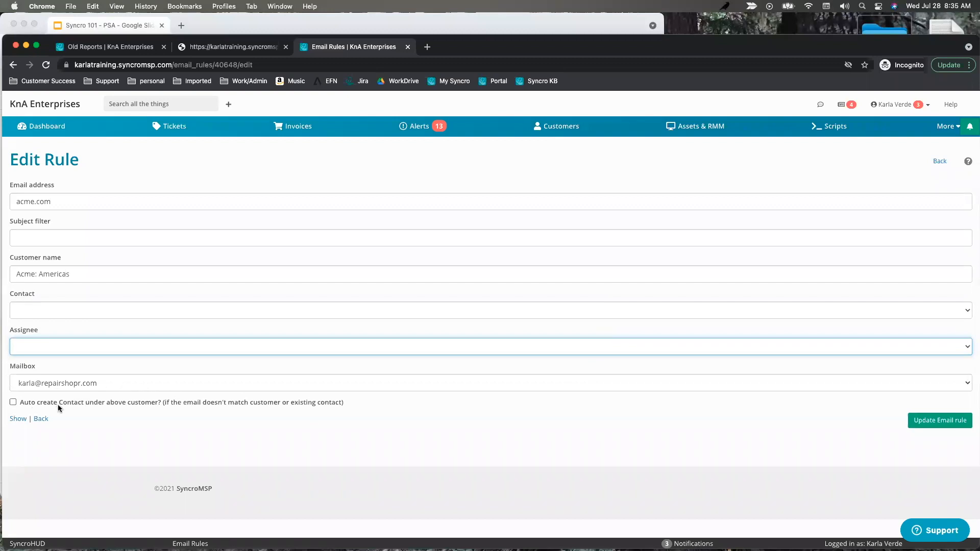
pyautogui.click(51, 312)
pyautogui.click(79, 223)
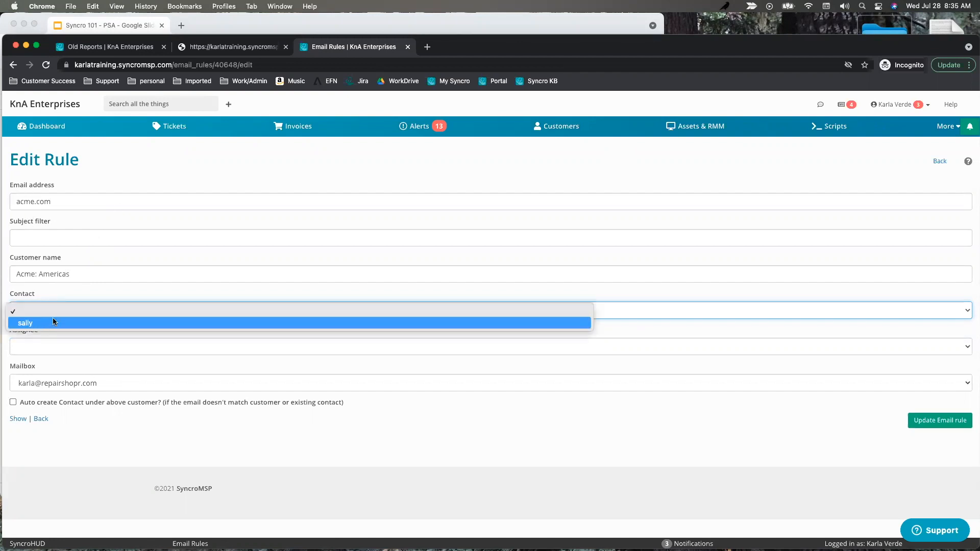
pyautogui.click(250, 294)
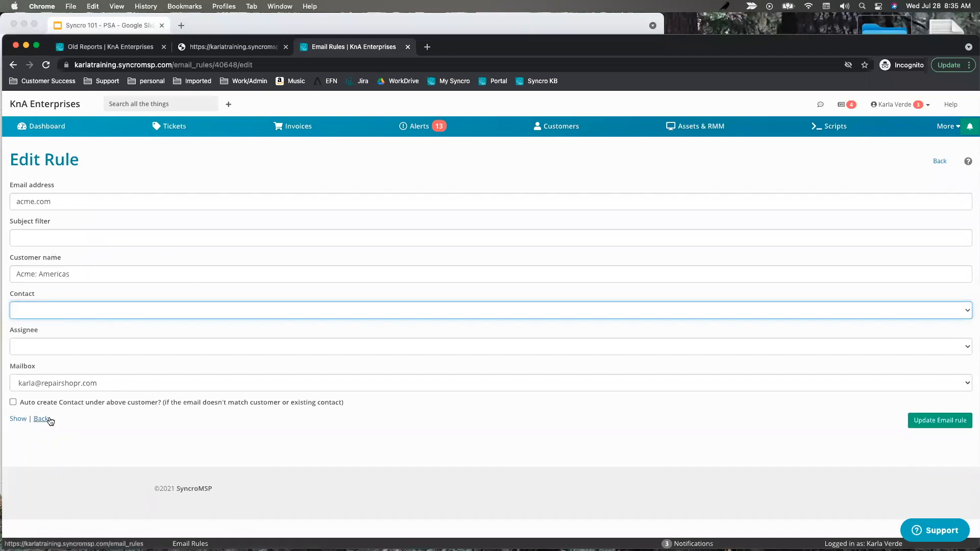
pyautogui.moveTo(87, 275); pyautogui.dragTo(5, 273)
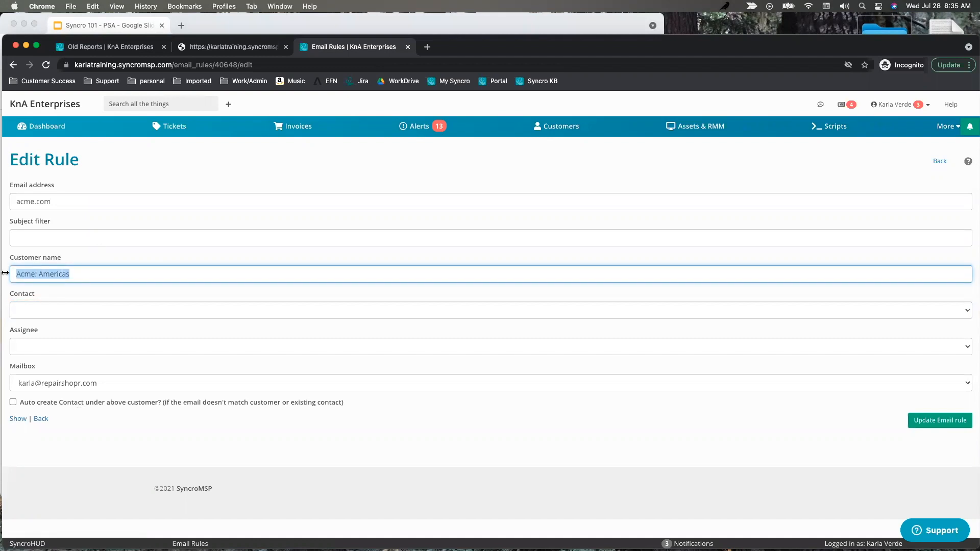
pyautogui.click(13, 402)
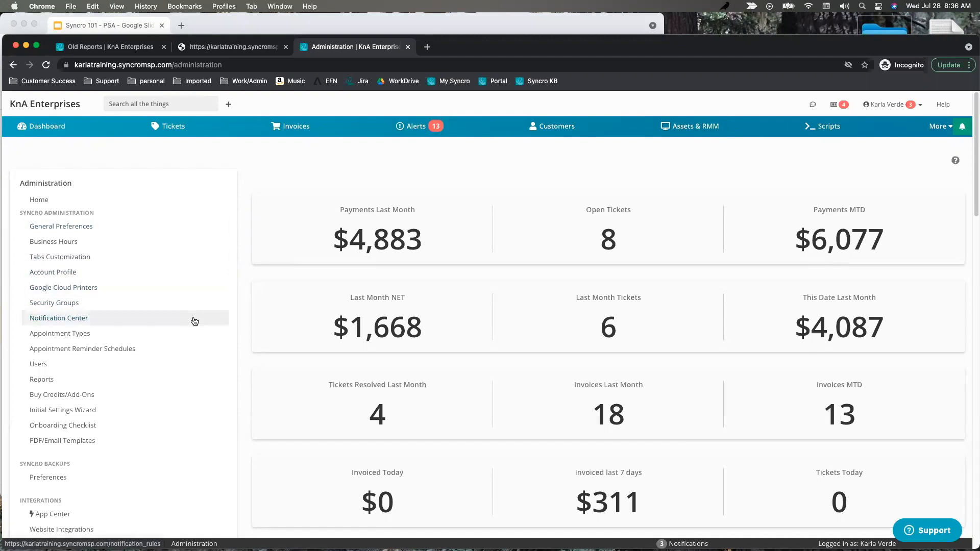
# In Customers > Preferences, expand Additional Settings and untick 'Turn on SMS by default'.
pyautogui.scroll(-2, 100, 330)
pyautogui.scroll(-5, 101, 330)
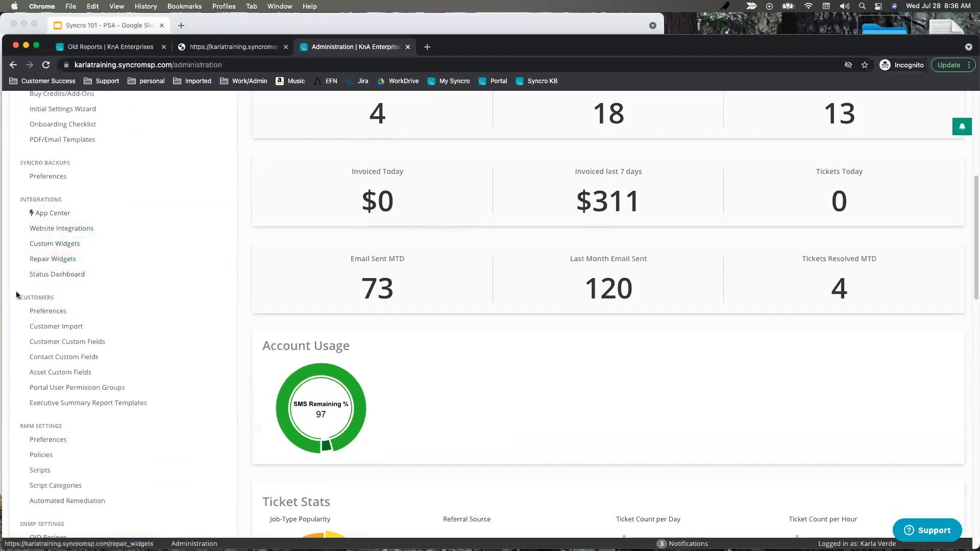
pyautogui.click(47, 315)
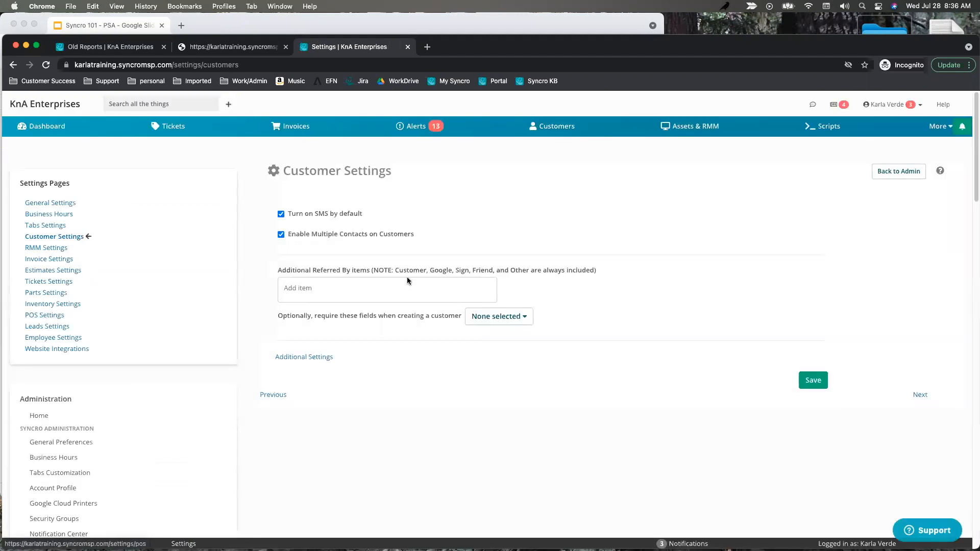
pyautogui.click(303, 357)
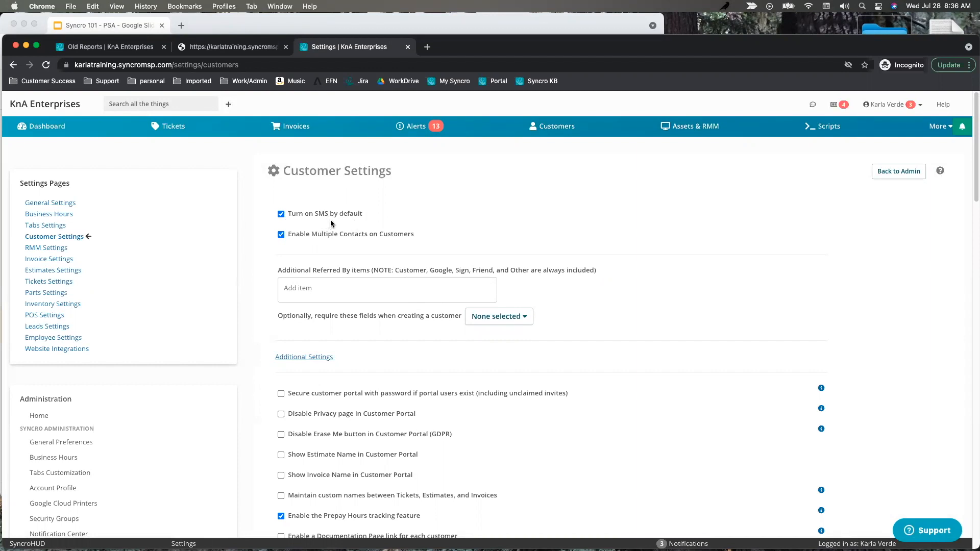
pyautogui.click(280, 214)
pyautogui.click(133, 47)
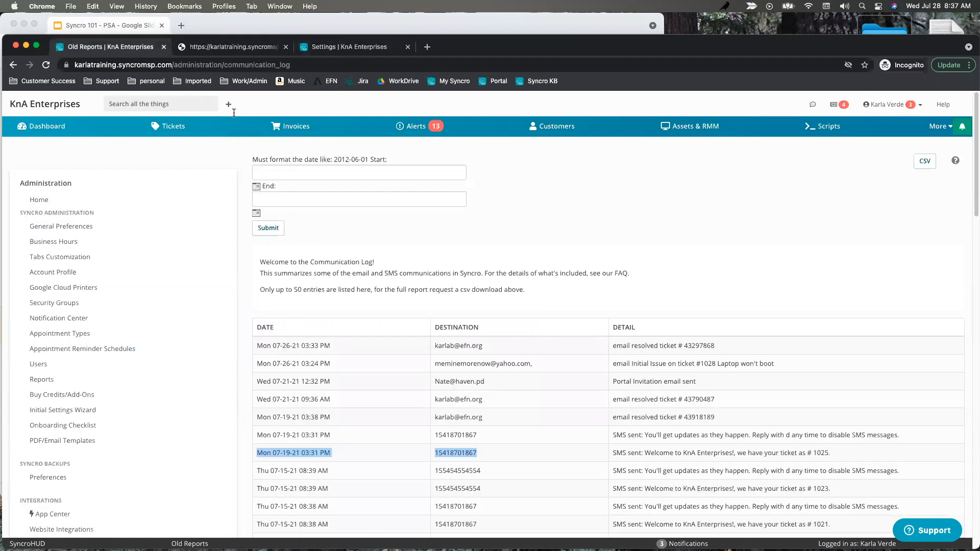
pyautogui.click(550, 131)
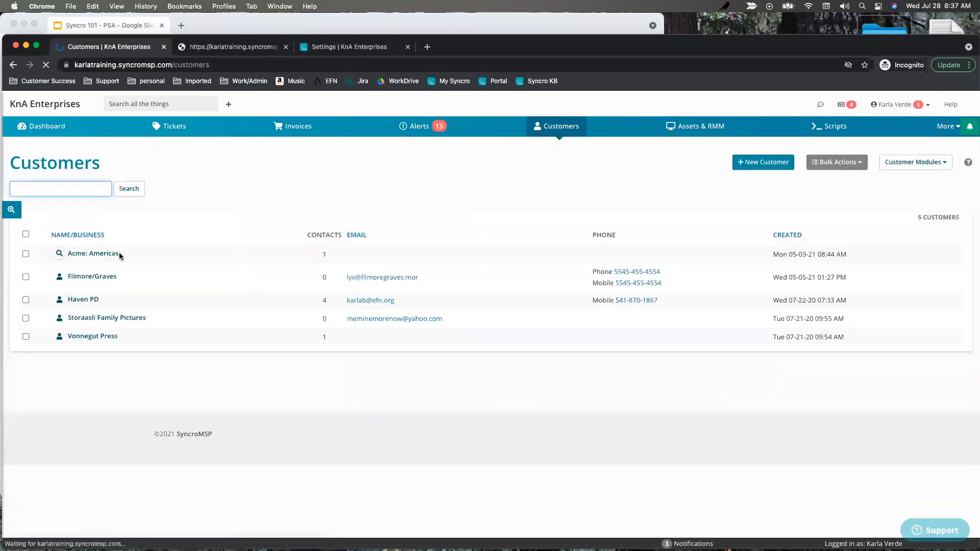
pyautogui.click(97, 255)
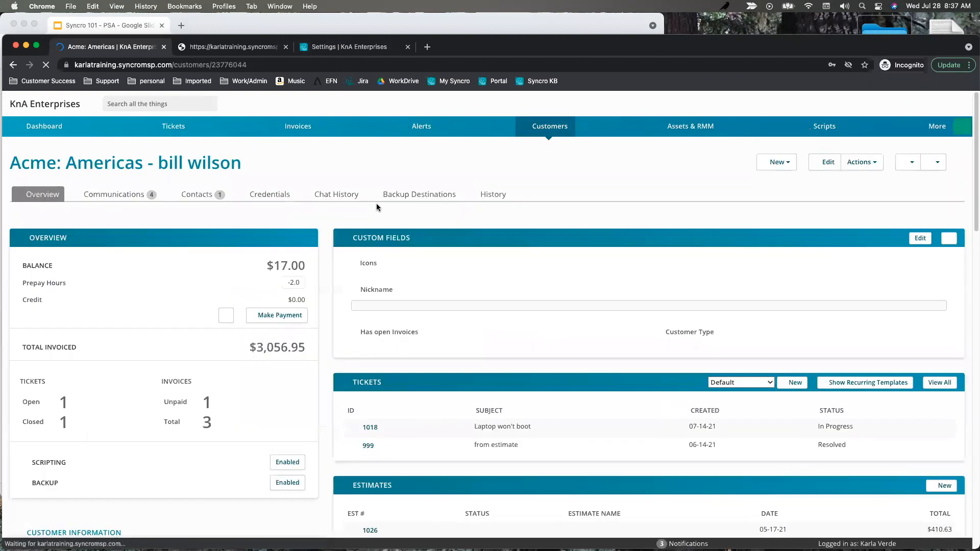
pyautogui.click(204, 193)
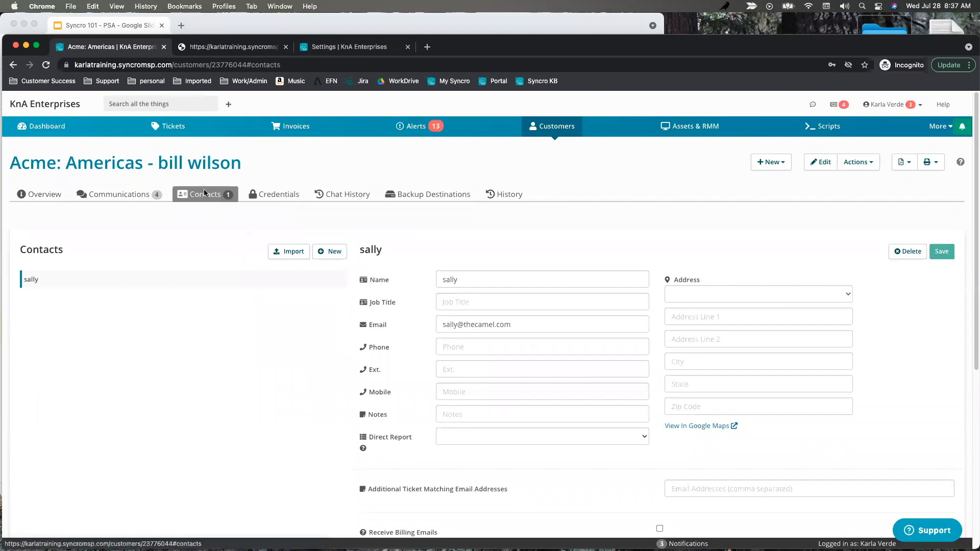
pyautogui.click(31, 194)
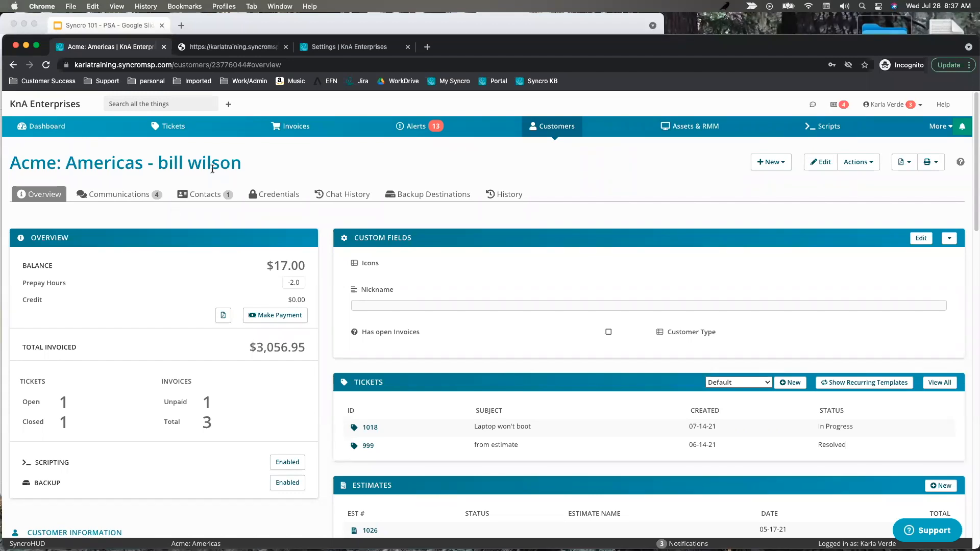
pyautogui.click(324, 47)
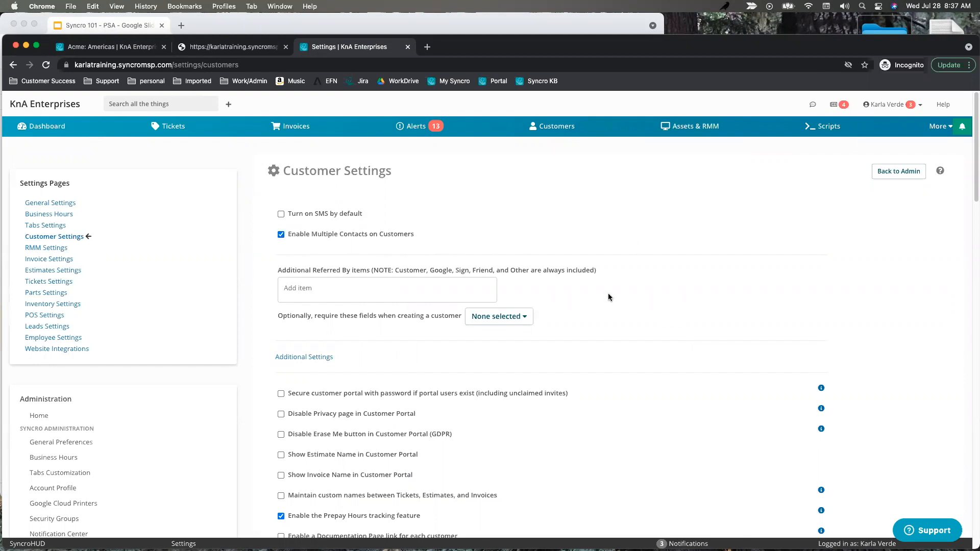
# Review required customer fields without changes and highlight the Prepay Hours tracking option.
pyautogui.scroll(-3, 608, 297)
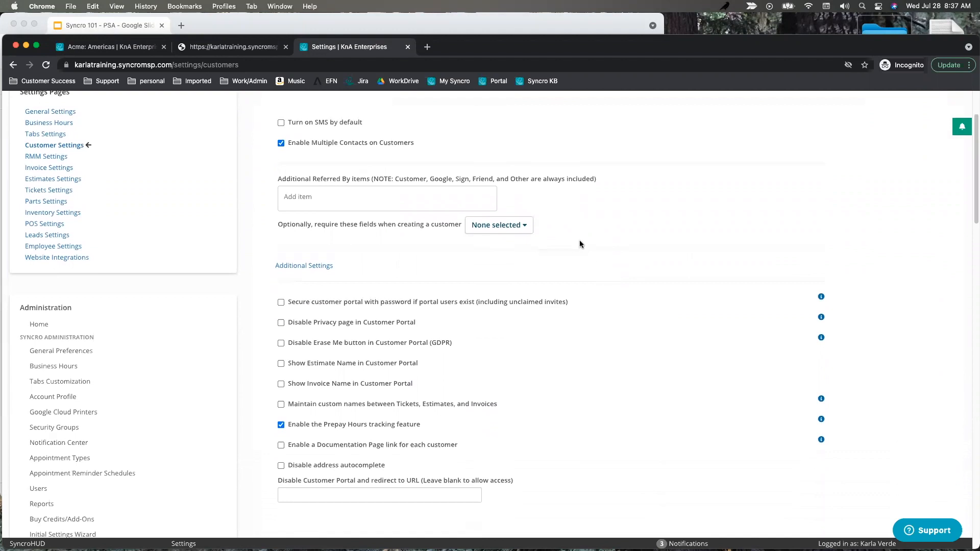
pyautogui.click(515, 226)
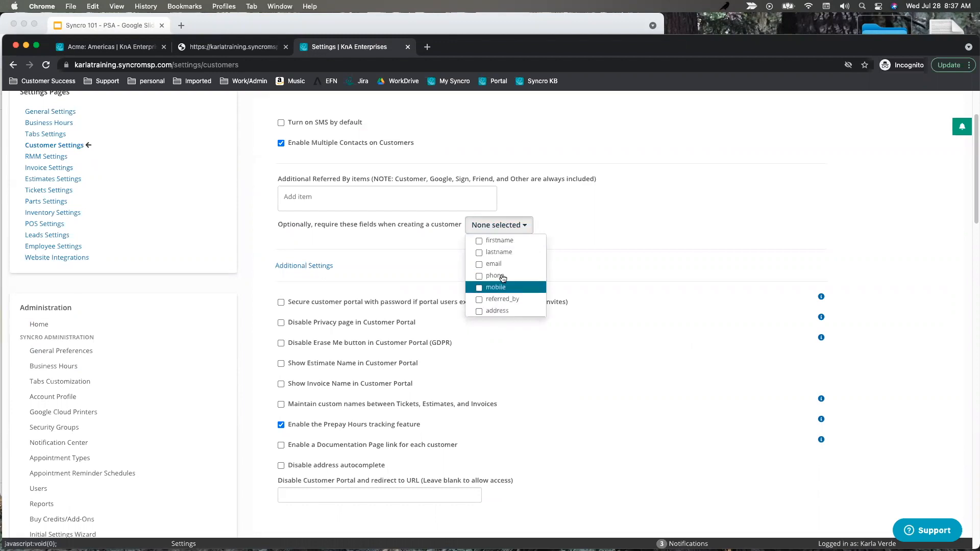
pyautogui.click(627, 219)
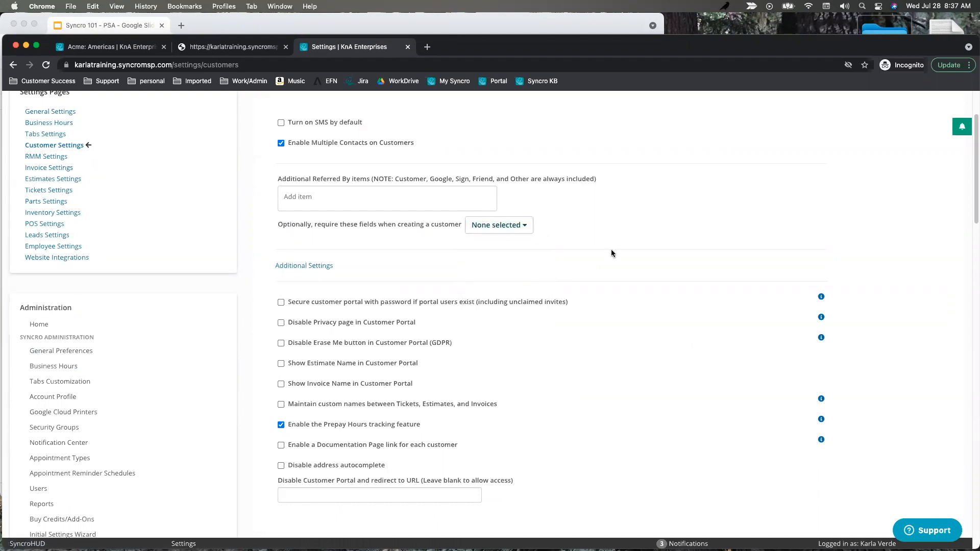
pyautogui.scroll(-5, 598, 275)
pyautogui.moveTo(432, 286); pyautogui.dragTo(291, 286)
pyautogui.click(291, 286)
pyautogui.tripleClick(291, 289)
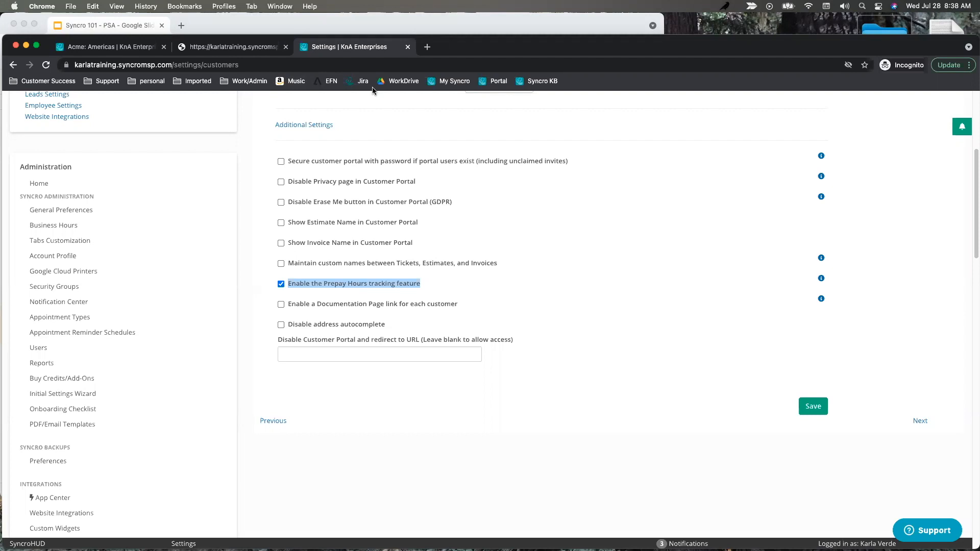
# Change the Acme: Americas prepay hours to 2.00 and save.
pyautogui.click(119, 49)
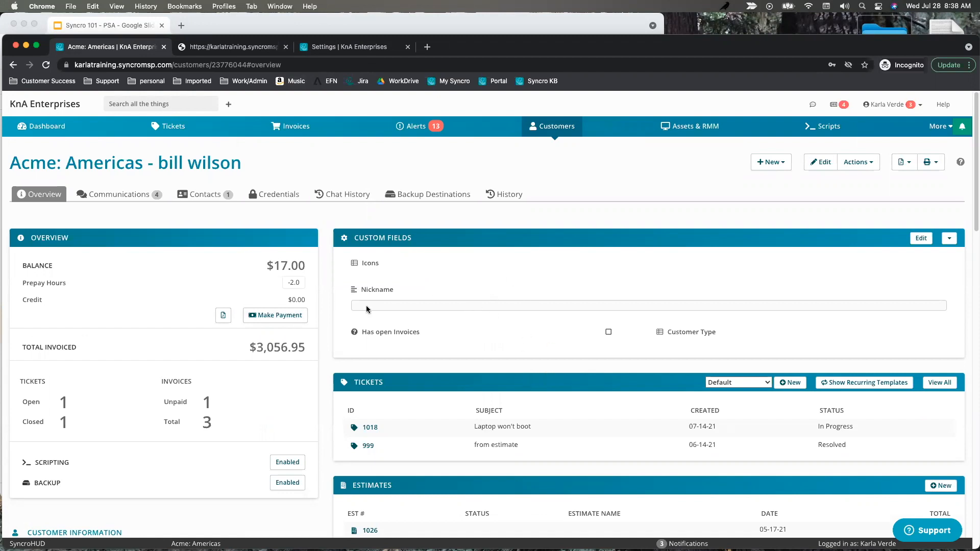
pyautogui.click(295, 283)
pyautogui.write('2.00')
pyautogui.click(262, 287)
# Back in Customer Settings, leave the 'Disable Erase Me' option unticked.
pyautogui.click(317, 46)
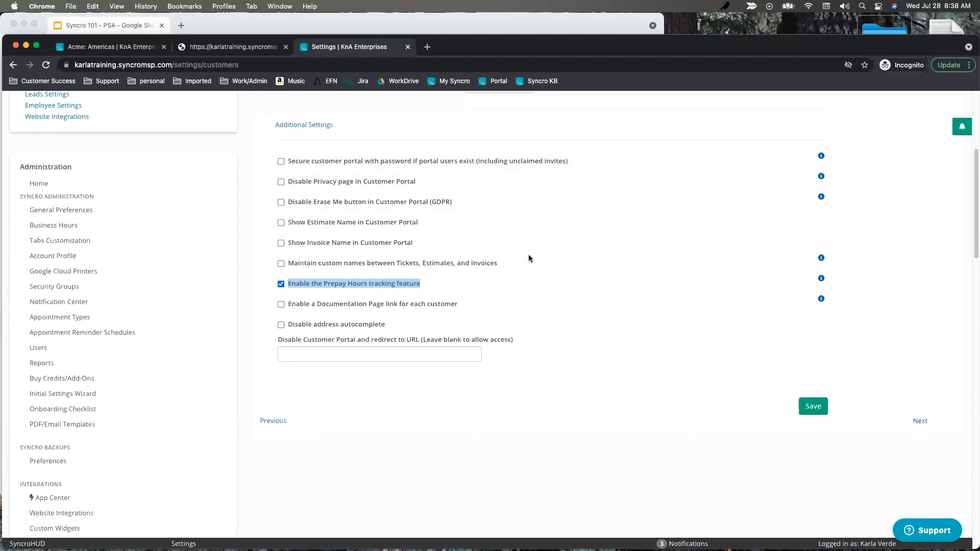
pyautogui.scroll(-1, 529, 253)
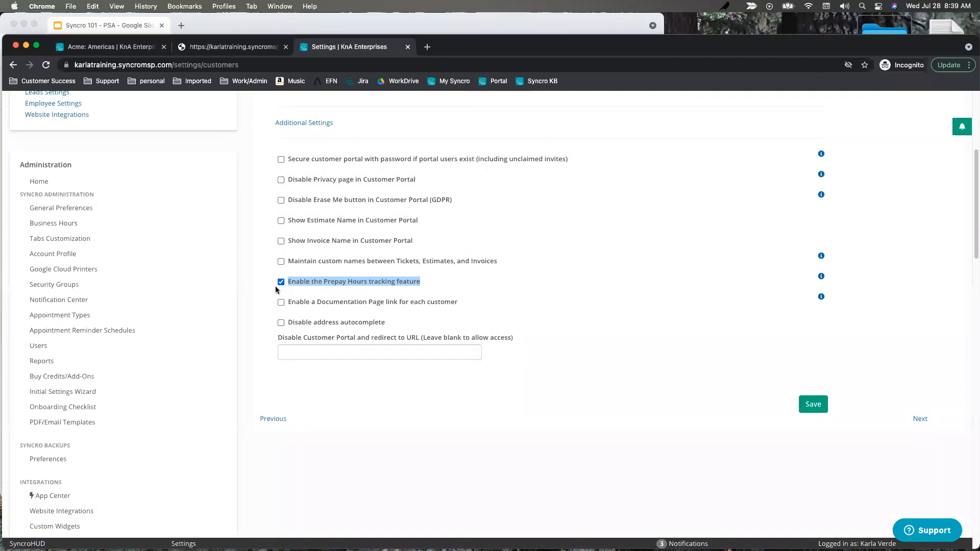
pyautogui.doubleClick(297, 202)
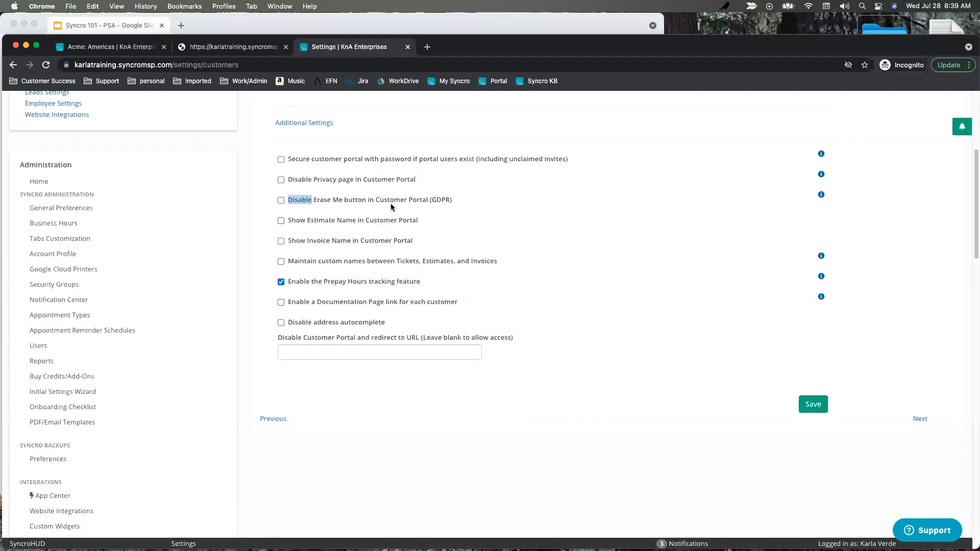
pyautogui.click(285, 201)
pyautogui.scroll(5, 516, 239)
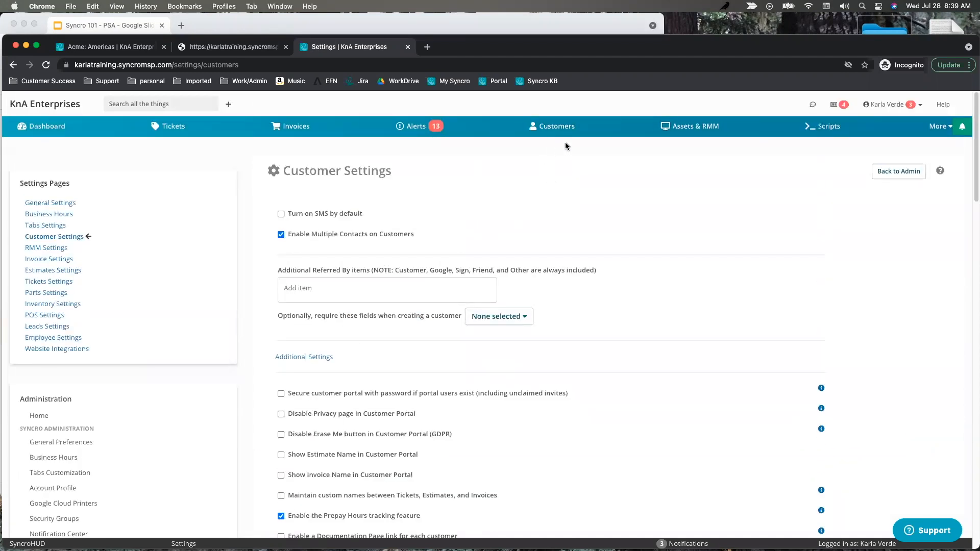
# Look at the customer list and Acme: Americas overview, then open Reports.
pyautogui.click(562, 128)
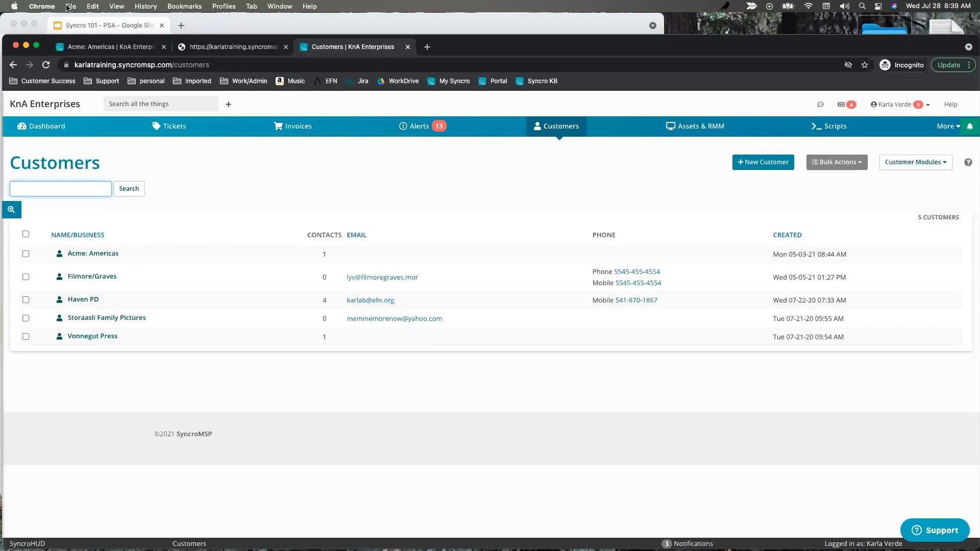
pyautogui.click(101, 48)
pyautogui.click(940, 126)
pyautogui.click(909, 170)
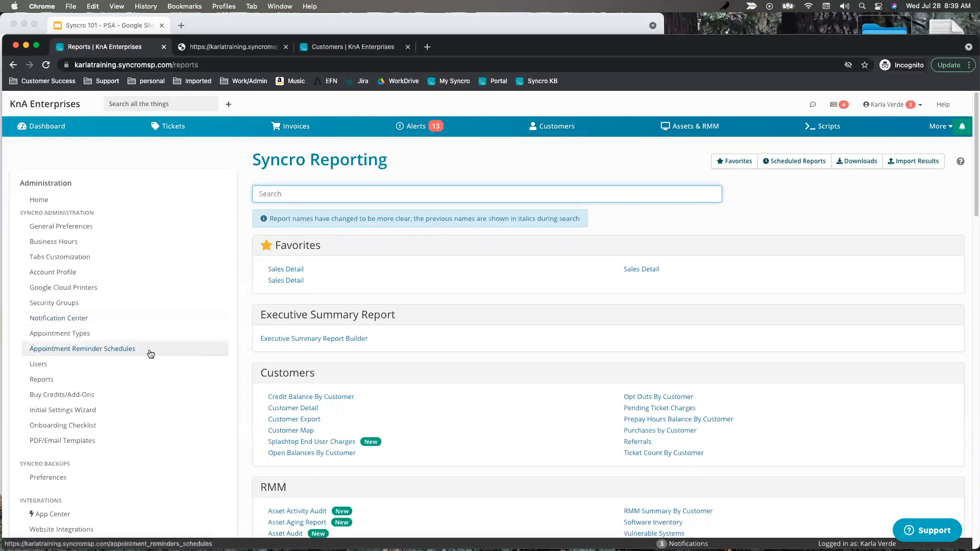
pyautogui.scroll(-5, 149, 352)
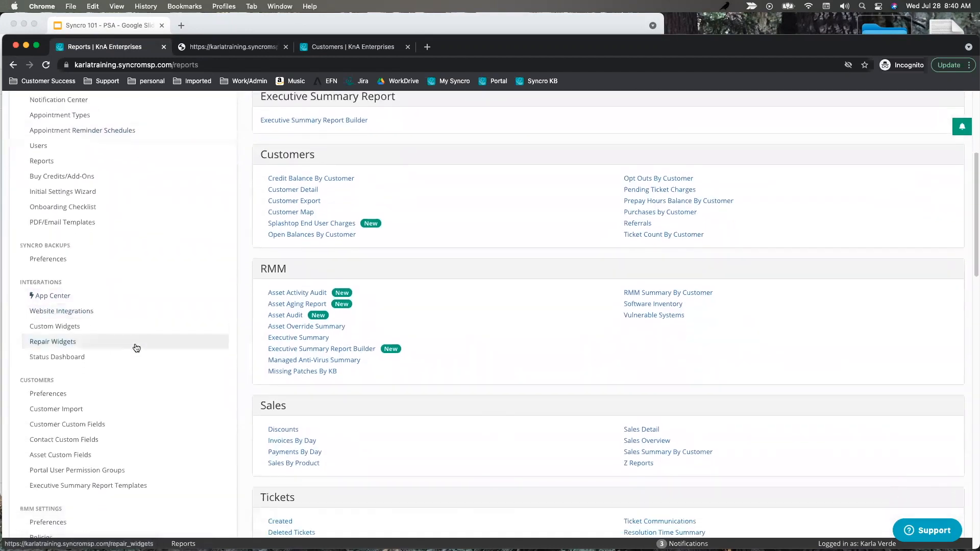
# Find Customer Import via page search for 'import' and download the Complete CSV template.
pyautogui.press('super+f')
pyautogui.write('import')
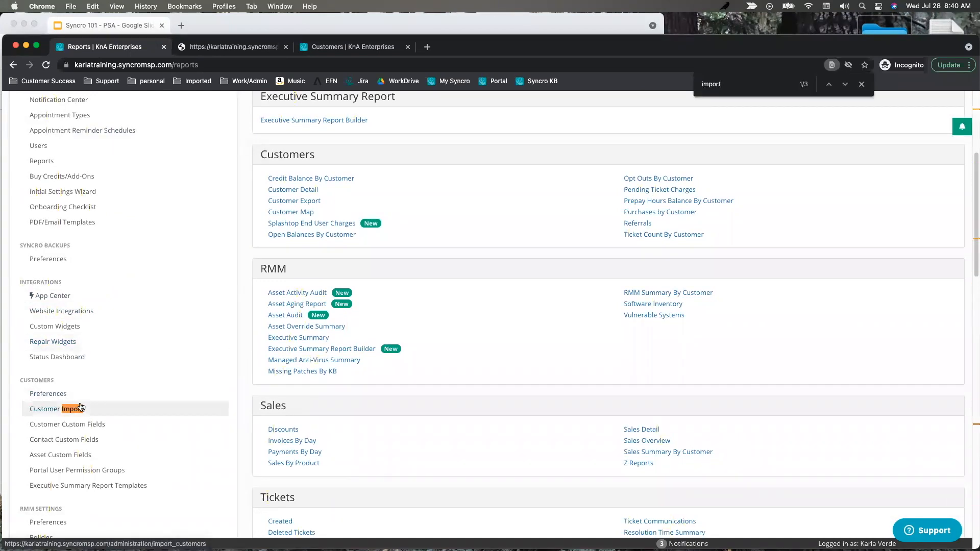
pyautogui.click(54, 415)
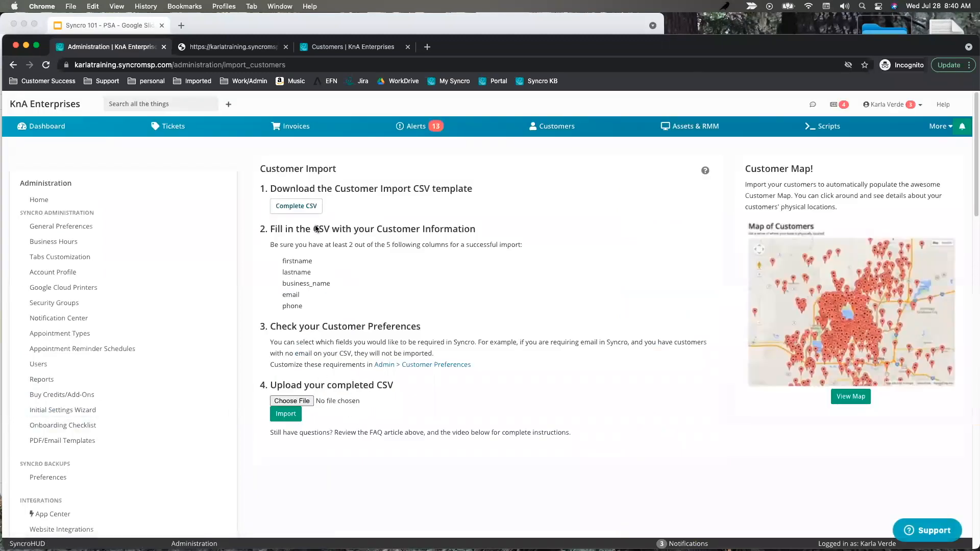
pyautogui.click(314, 207)
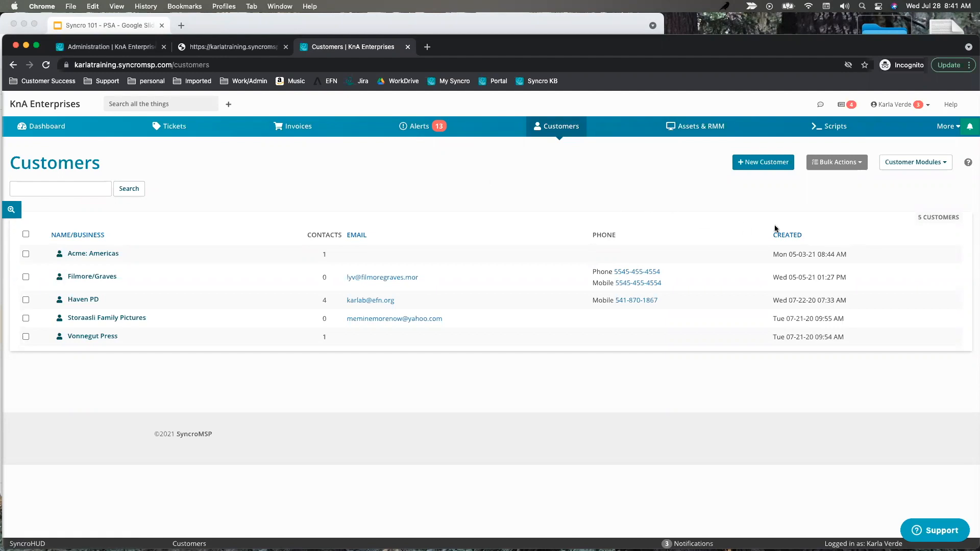
# Start a new customer with the contact's first and last name and business name Warner Bro.
pyautogui.click(766, 163)
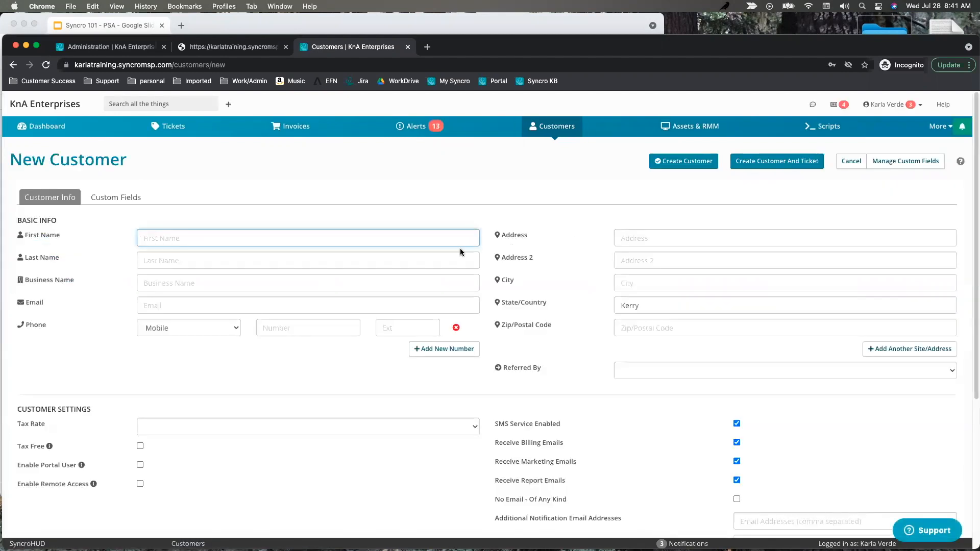
pyautogui.click(176, 287)
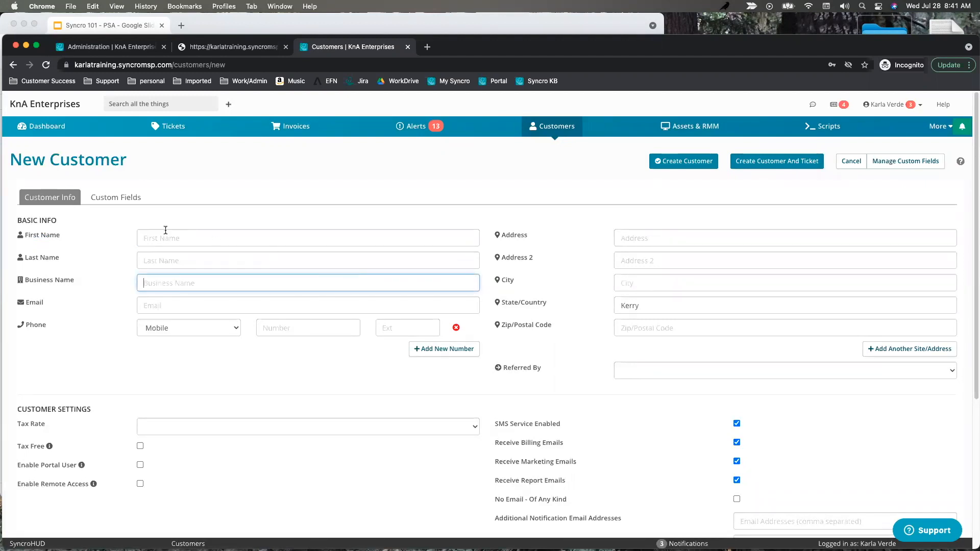
pyautogui.click(279, 237)
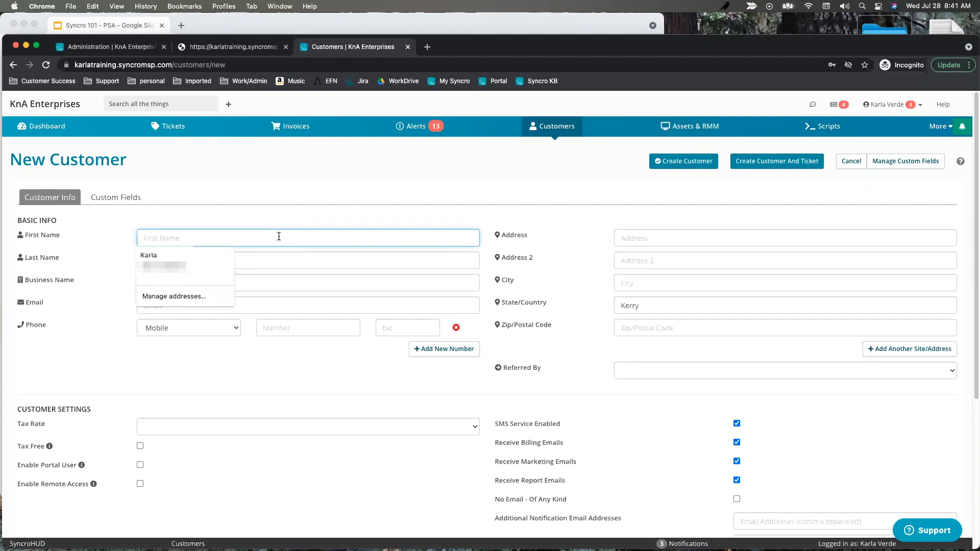
pyautogui.write('Bugs')
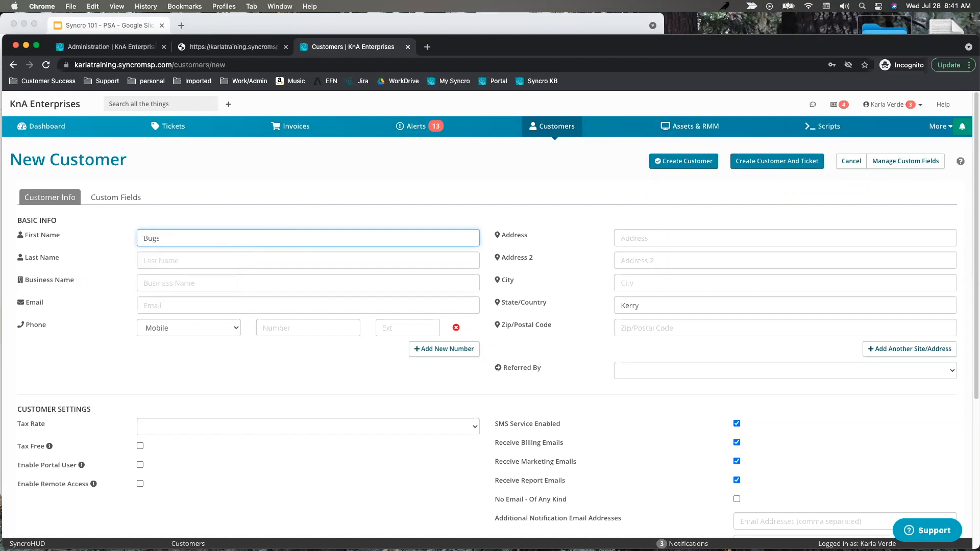
pyautogui.click(198, 262)
pyautogui.write('Bu')
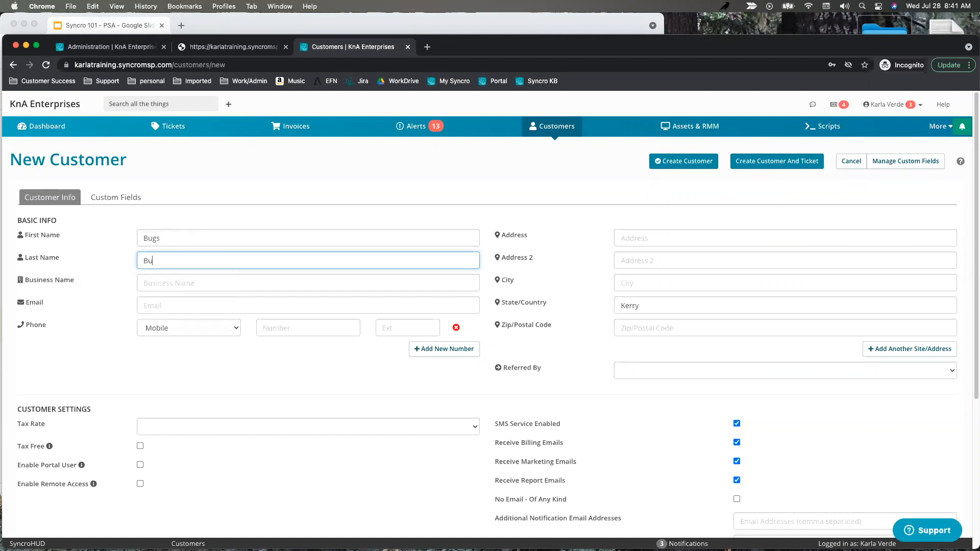
pyautogui.write('nny')
pyautogui.click(173, 281)
pyautogui.write('War')
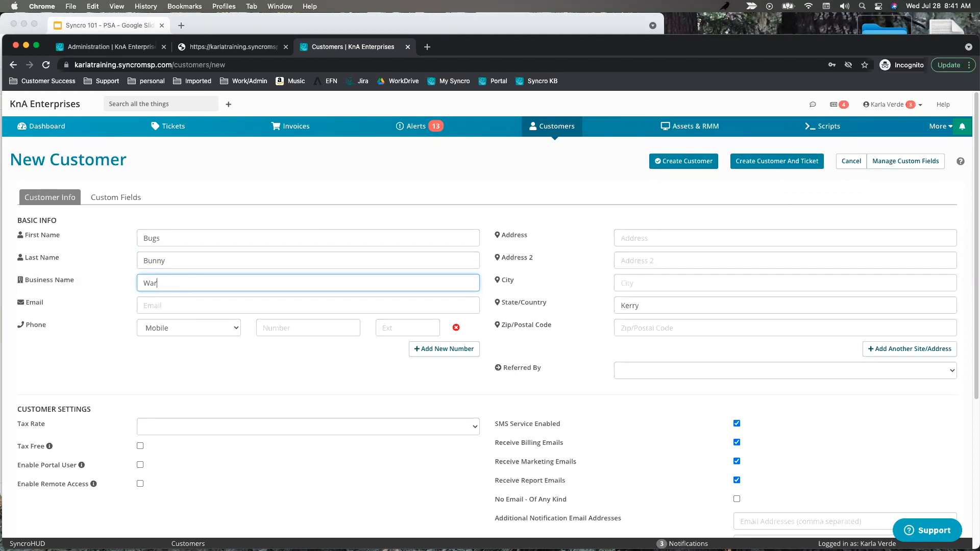
pyautogui.write('ner Bro')
# Enter the customer's e-mail address, correcting typos in the domain.
pyautogui.click(377, 301)
pyautogui.write('bu')
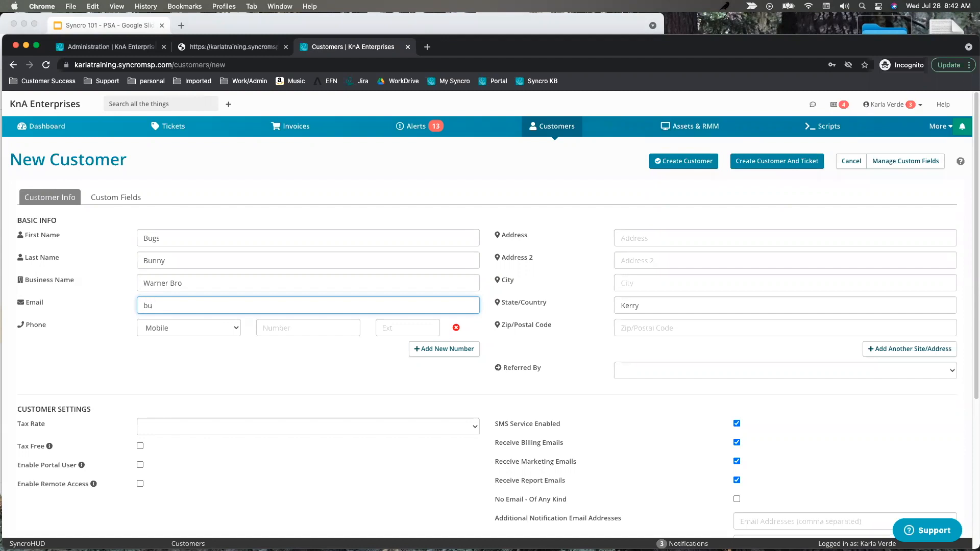
pyautogui.write('gs@warner.bros')
pyautogui.click(213, 378)
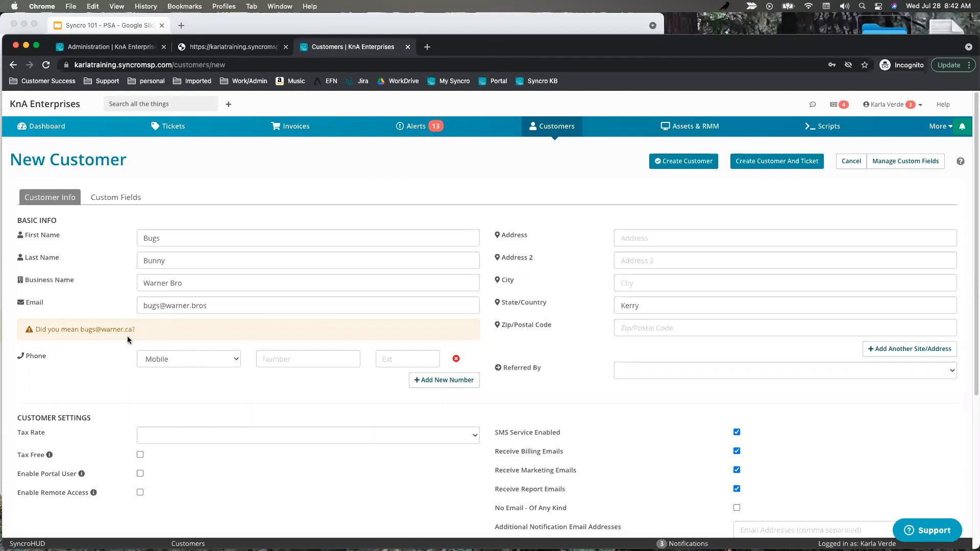
# Add two more phone rows, setting their types to Office and Phone.
pyautogui.click(444, 380)
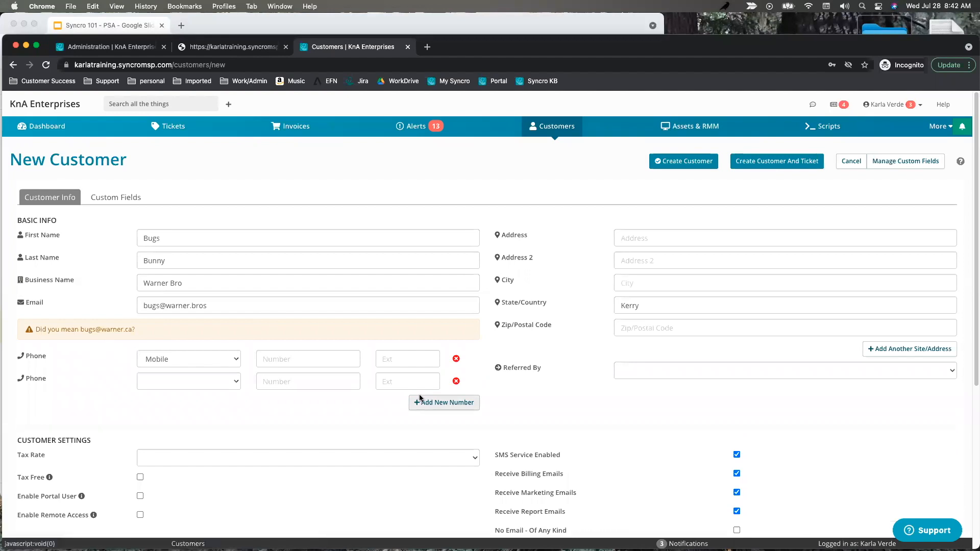
pyautogui.click(448, 403)
pyautogui.click(220, 382)
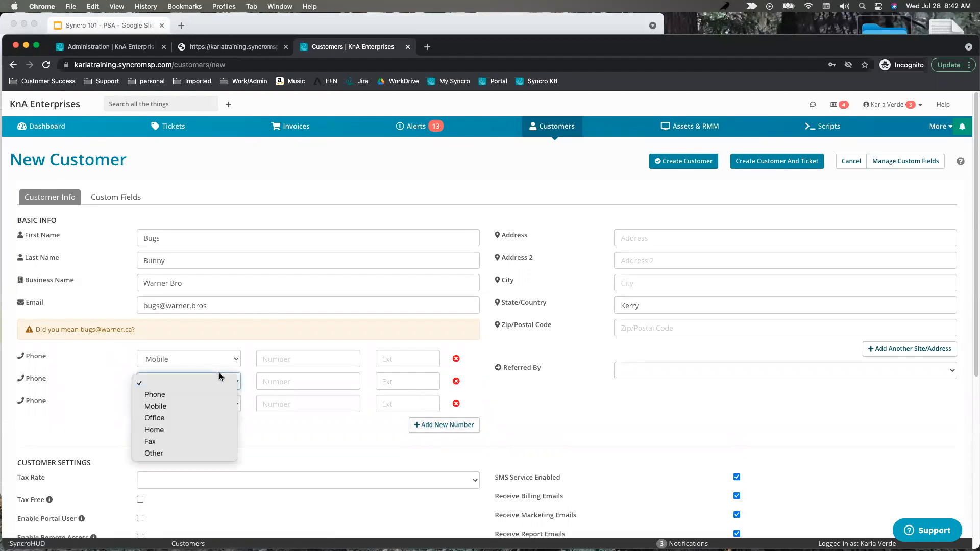
pyautogui.click(193, 420)
pyautogui.click(217, 404)
pyautogui.click(194, 417)
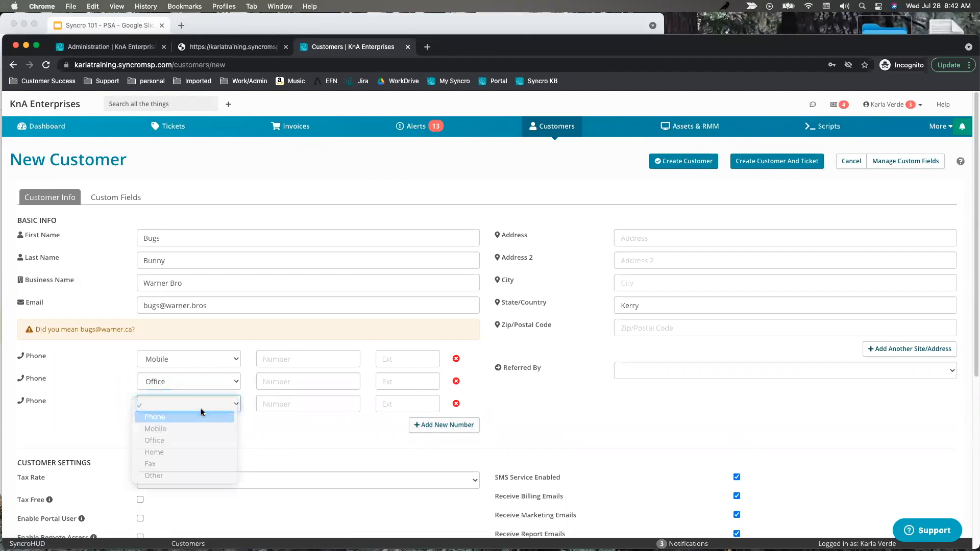
pyautogui.moveTo(563, 483); pyautogui.dragTo(493, 481)
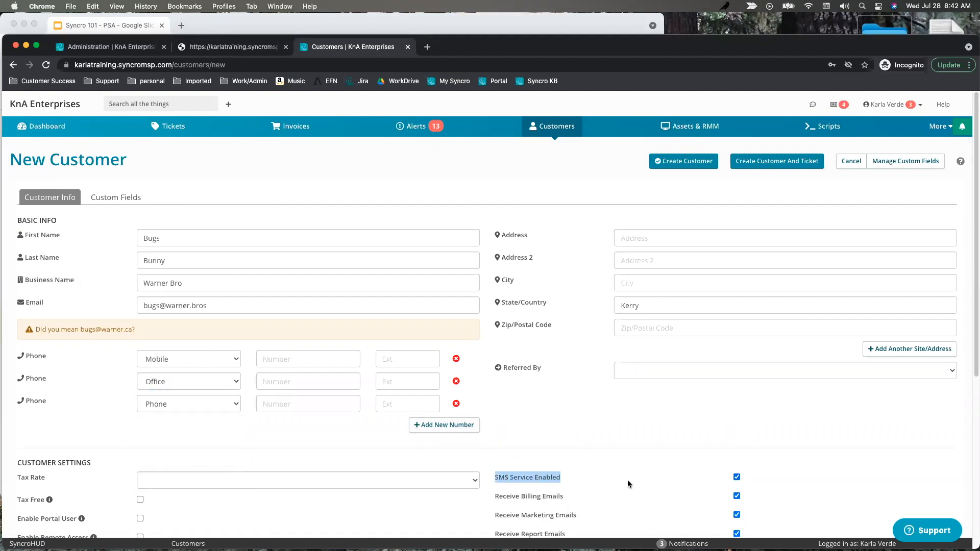
pyautogui.click(280, 361)
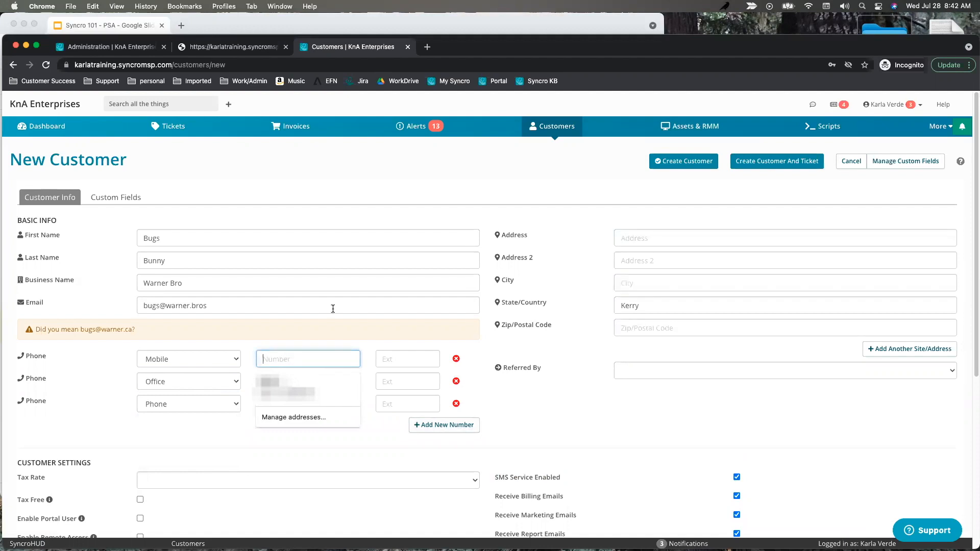
pyautogui.tripleClick(235, 328)
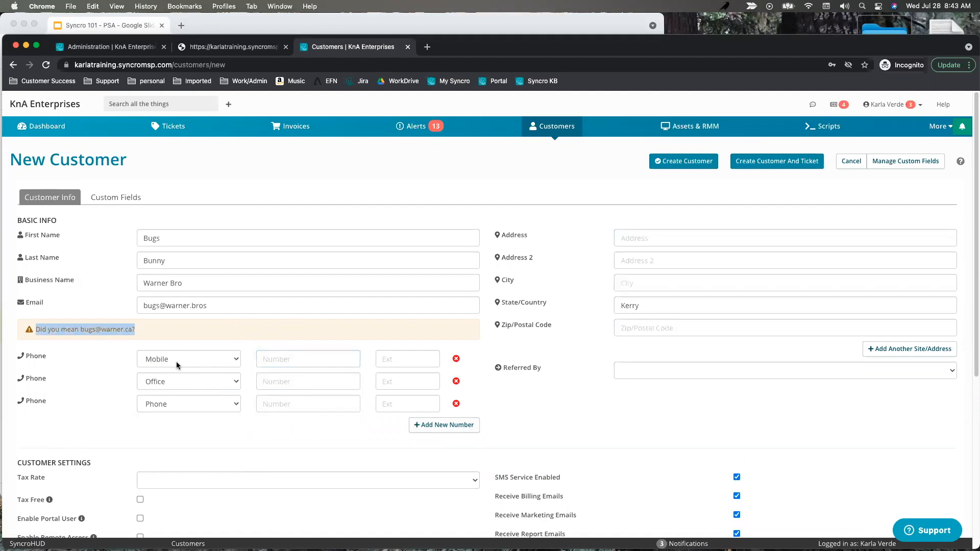
# Delete the extra phone rows and enter the phone number with type Mobile.
pyautogui.click(456, 359)
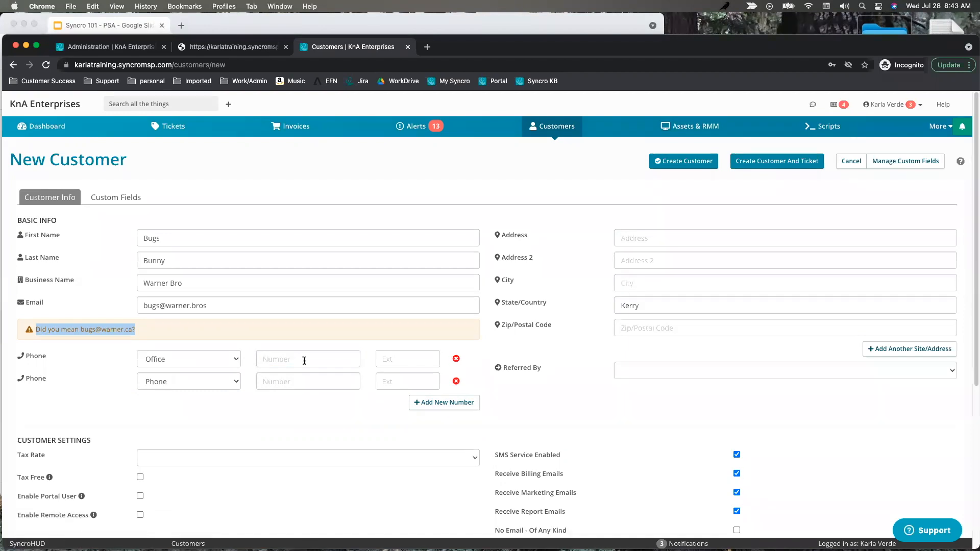
pyautogui.click(456, 359)
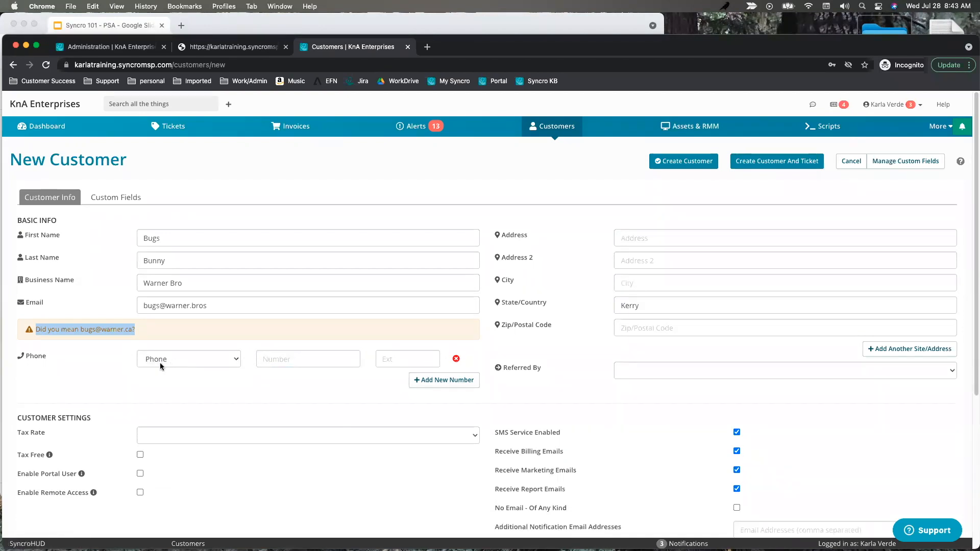
pyautogui.click(308, 359)
pyautogui.write('555555')
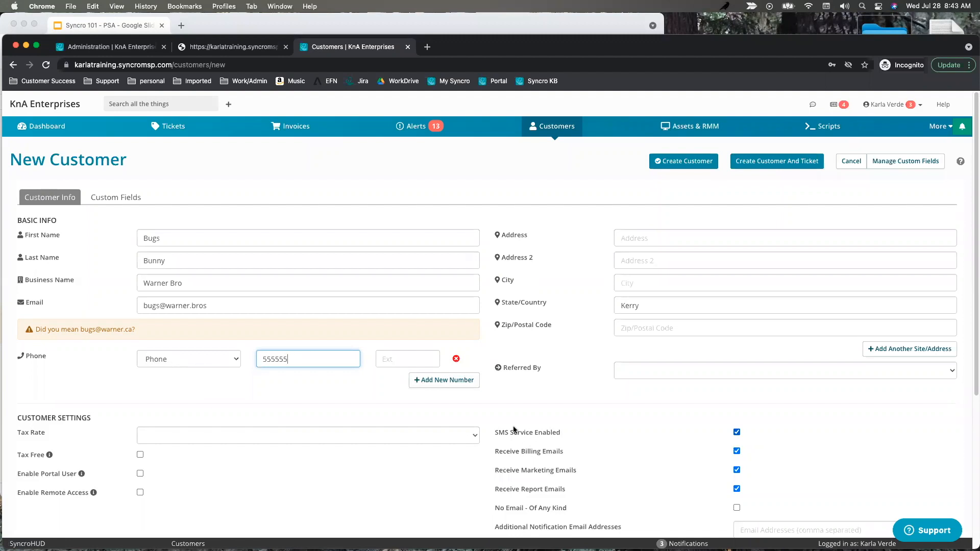
pyautogui.click(230, 359)
pyautogui.press('Return')
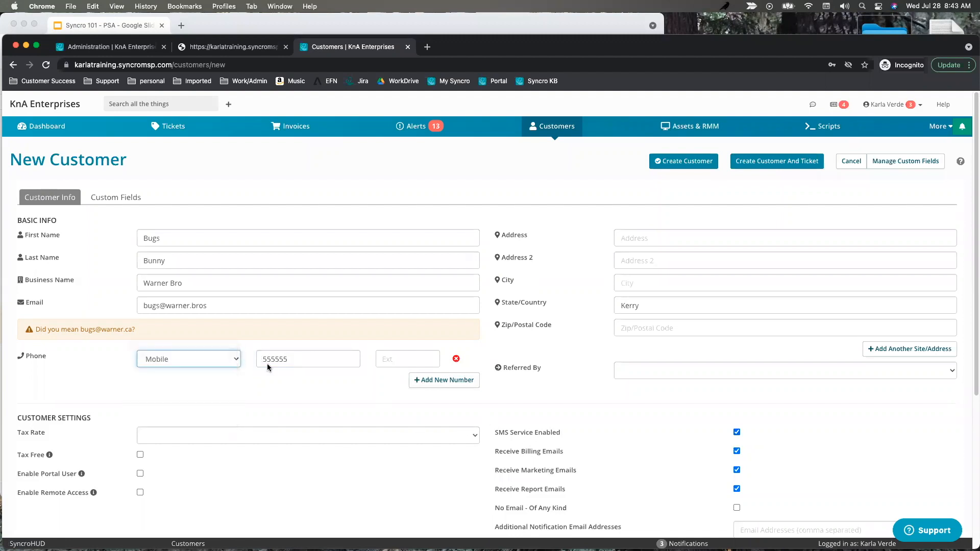
pyautogui.scroll(-2, 241, 379)
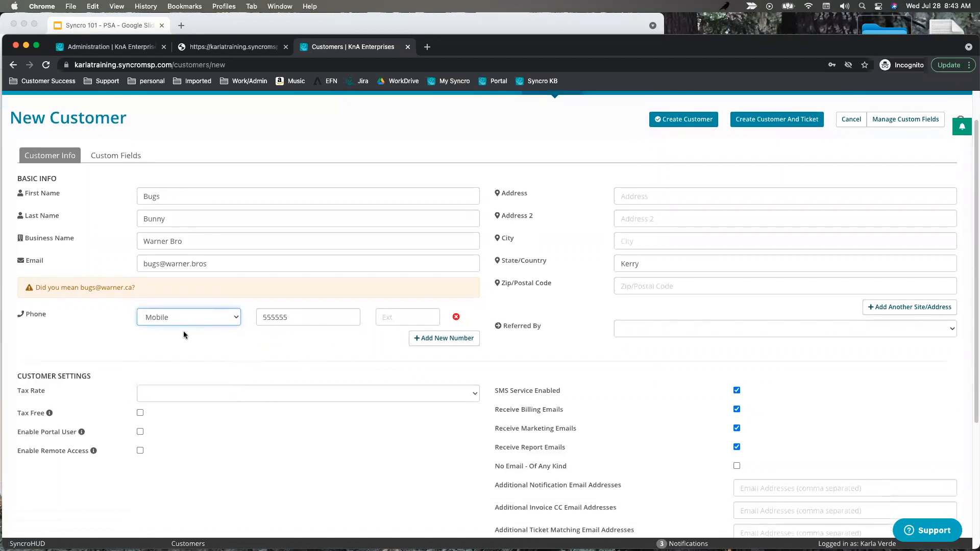
# Set the customer's Tax rate to 9.5 %, then add and remove an extra site address section.
pyautogui.scroll(-1, 204, 368)
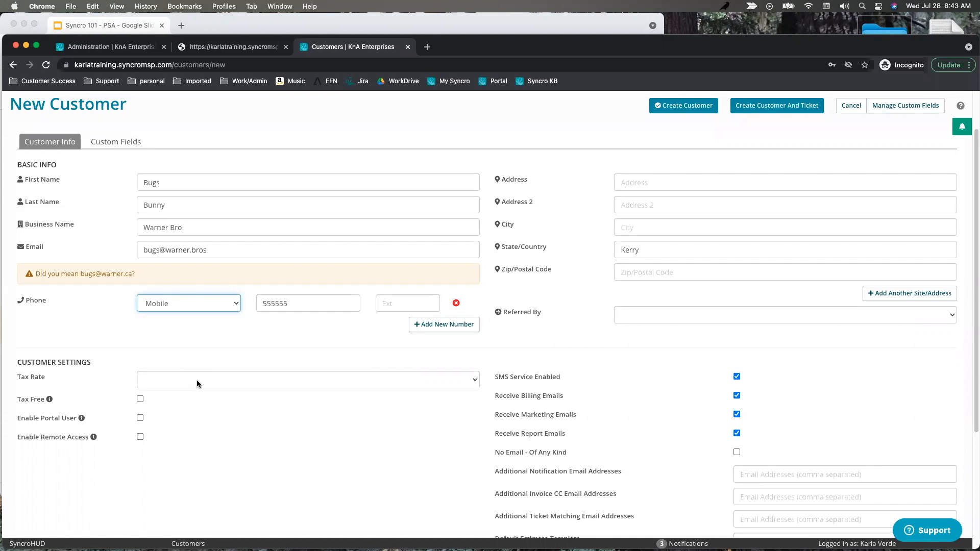
pyautogui.click(197, 384)
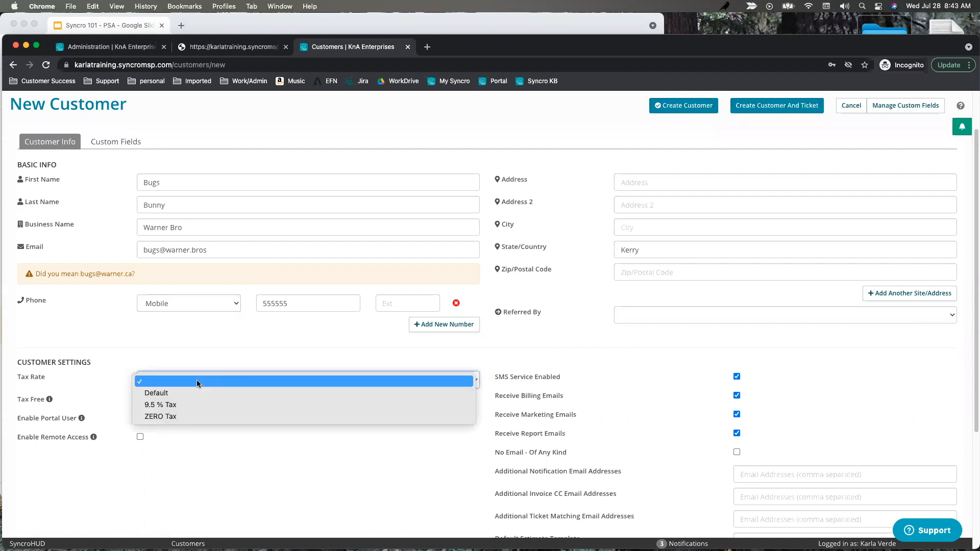
pyautogui.click(190, 400)
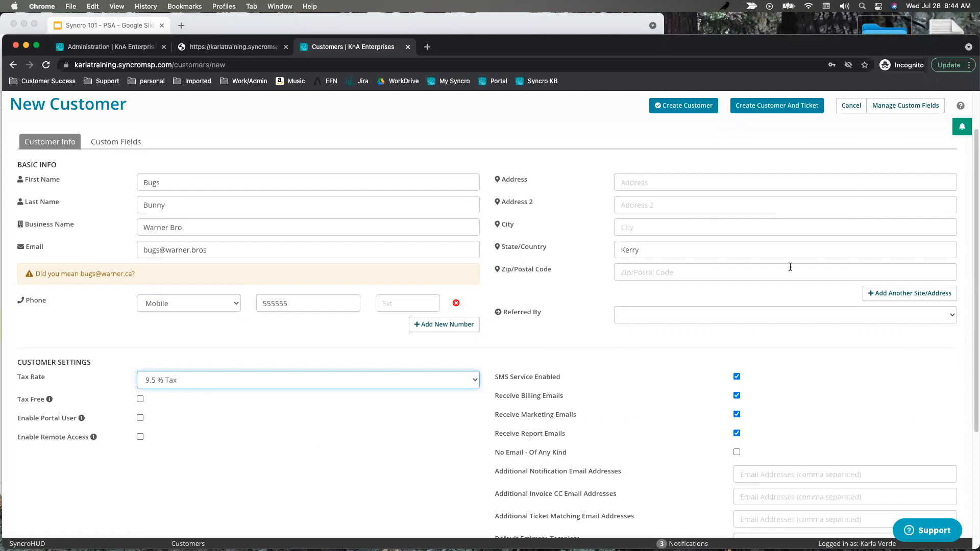
pyautogui.click(917, 295)
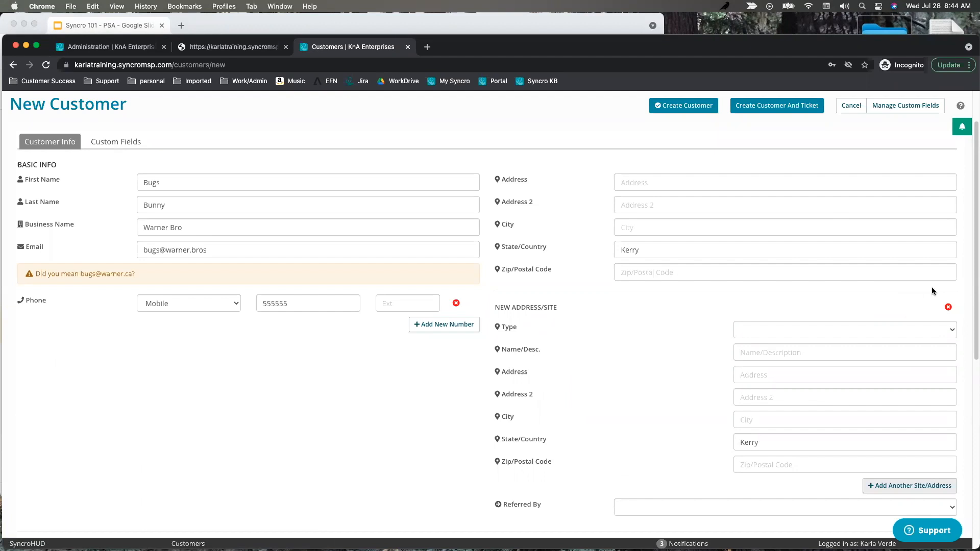
pyautogui.click(949, 307)
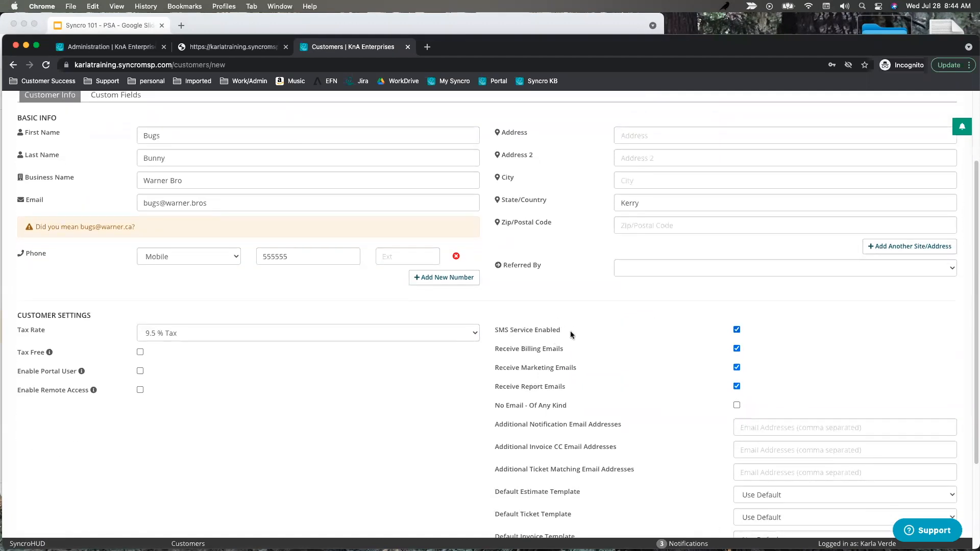
# Review the SMS, billing, marketing and report email options and tick No Email - Of Any Kind.
pyautogui.moveTo(571, 331); pyautogui.dragTo(498, 331)
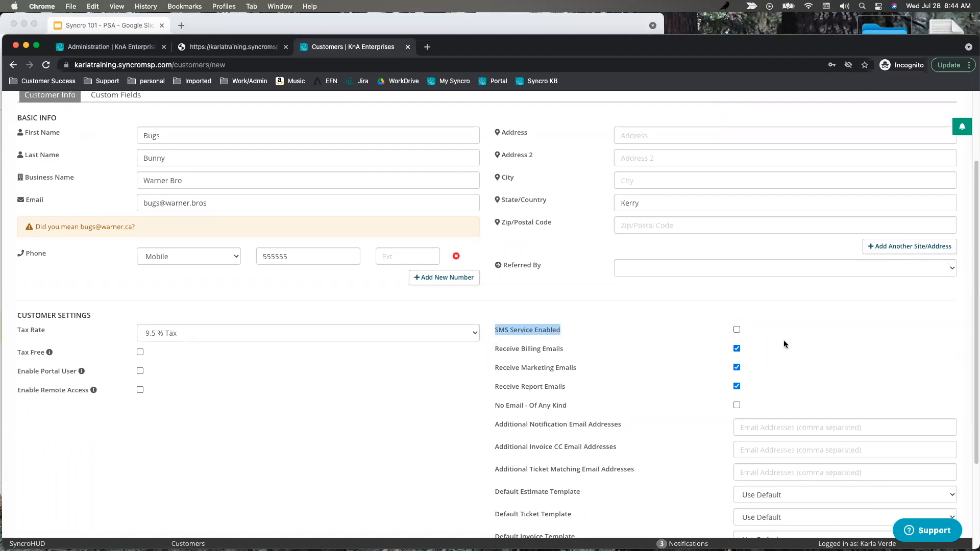
pyautogui.doubleClick(532, 350)
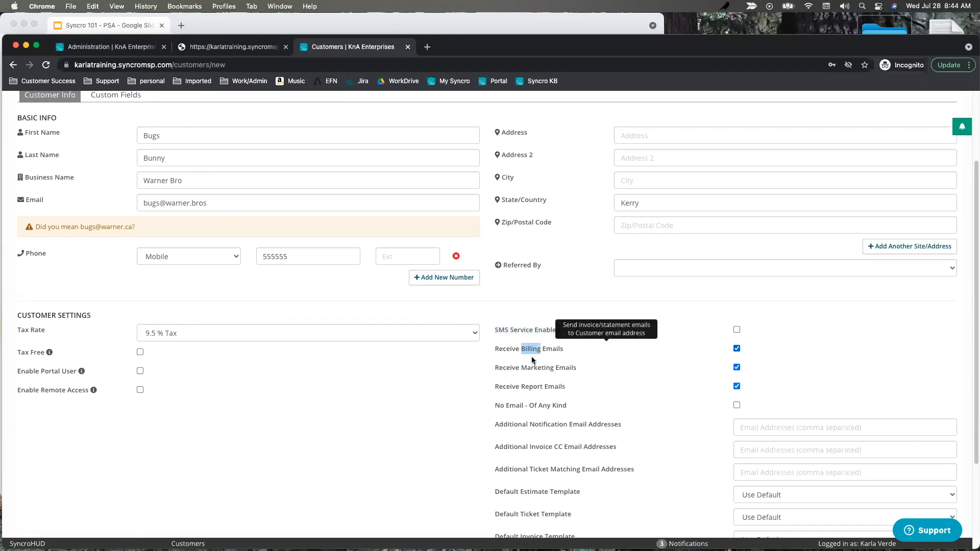
pyautogui.doubleClick(543, 369)
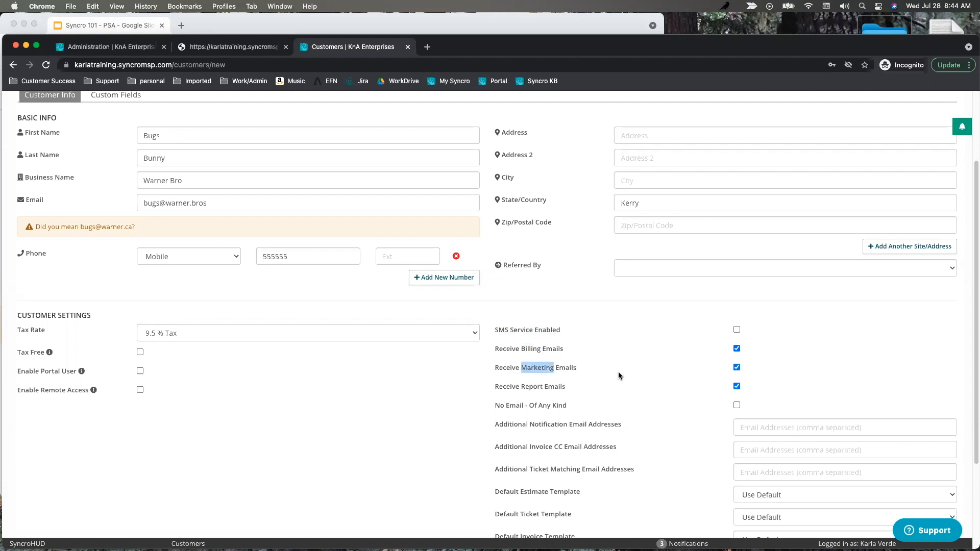
pyautogui.moveTo(618, 372)
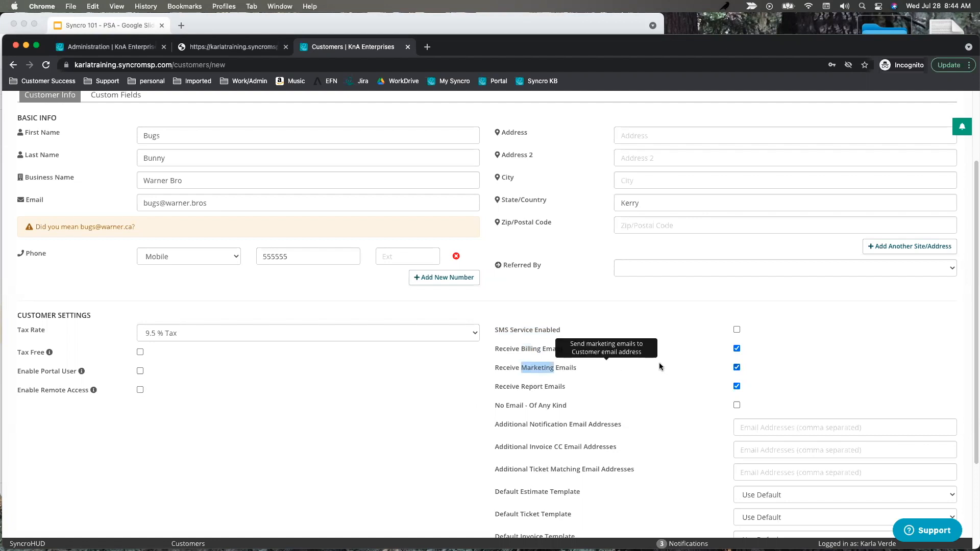
pyautogui.doubleClick(531, 387)
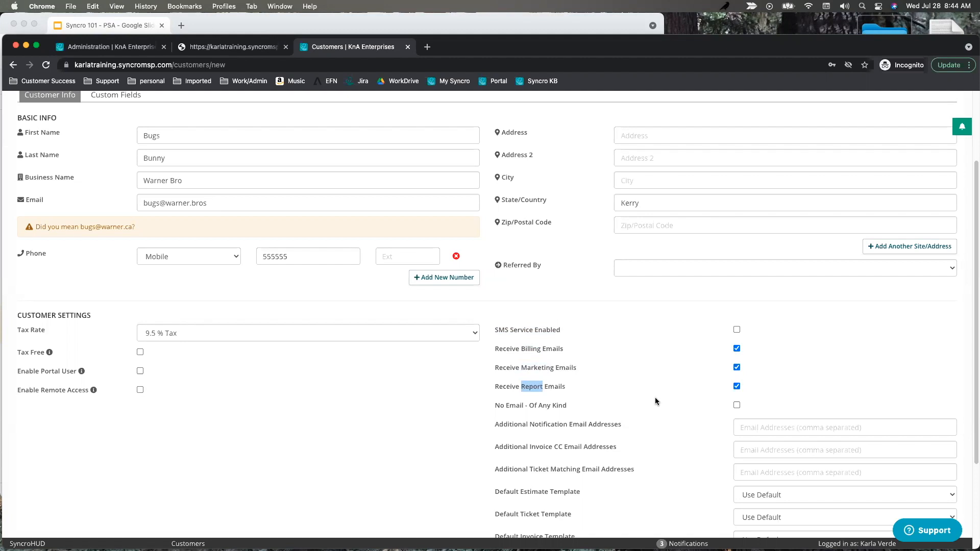
pyautogui.scroll(-1, 699, 397)
pyautogui.moveTo(566, 397); pyautogui.dragTo(489, 399)
pyautogui.click(737, 394)
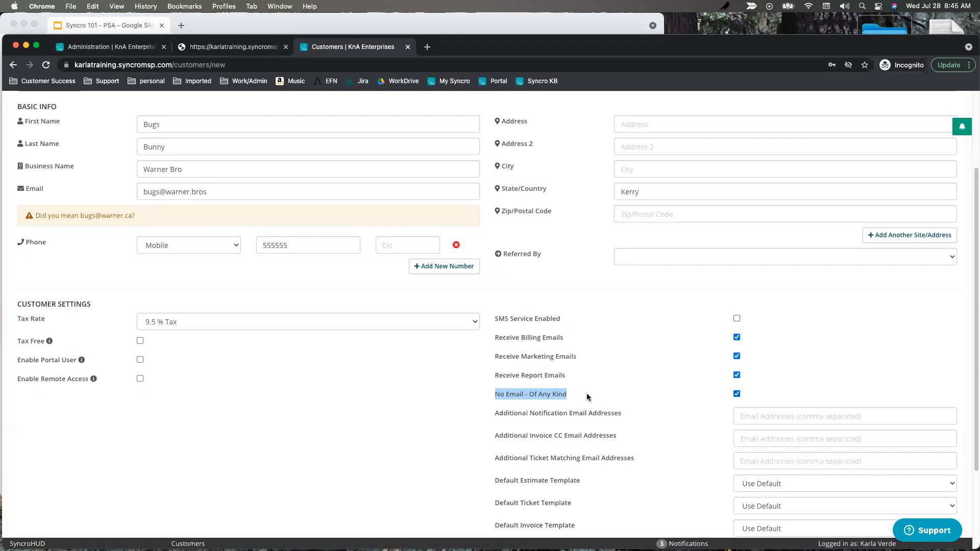
pyautogui.moveTo(218, 187); pyautogui.dragTo(137, 187)
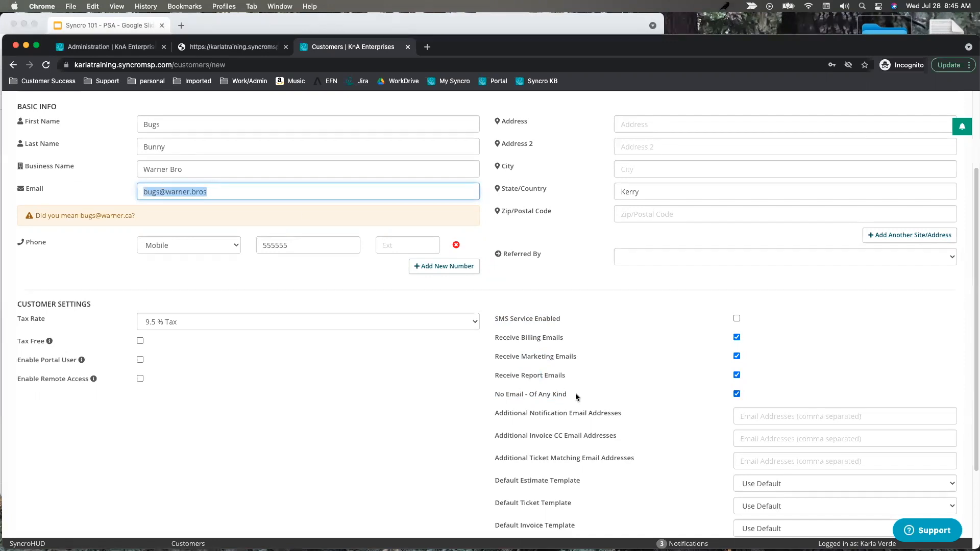
pyautogui.moveTo(577, 397); pyautogui.dragTo(492, 395)
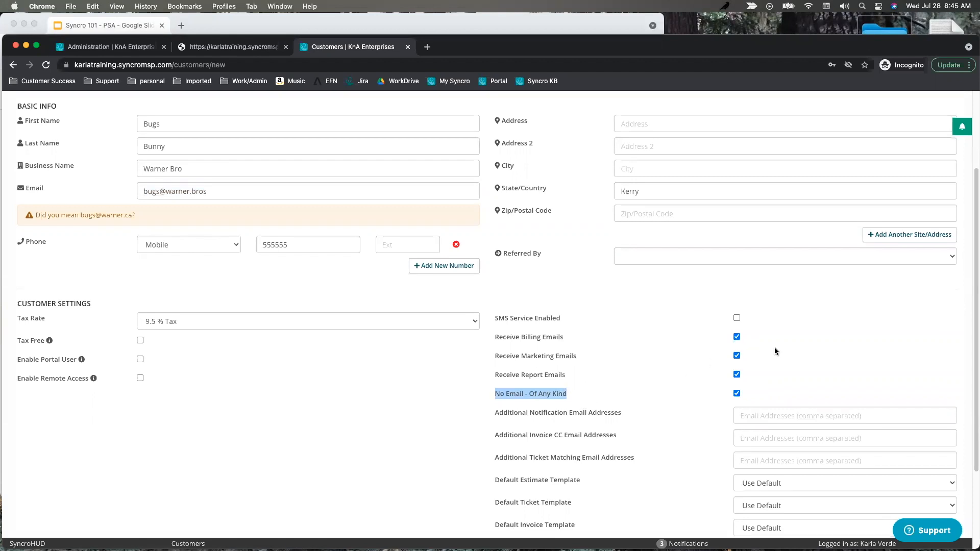
# Look over the Additional Notification Addresses and Invoice CC Email settings.
pyautogui.scroll(-2, 813, 325)
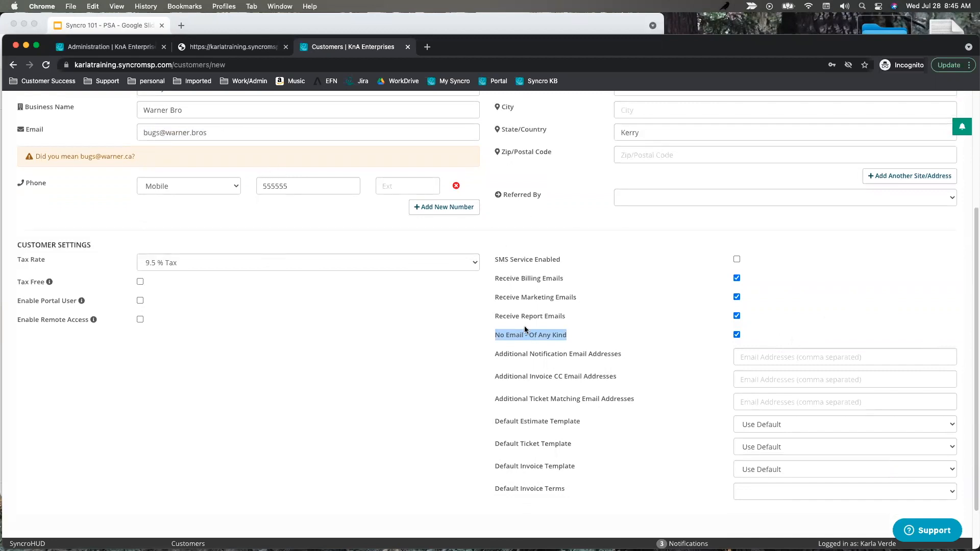
pyautogui.click(758, 359)
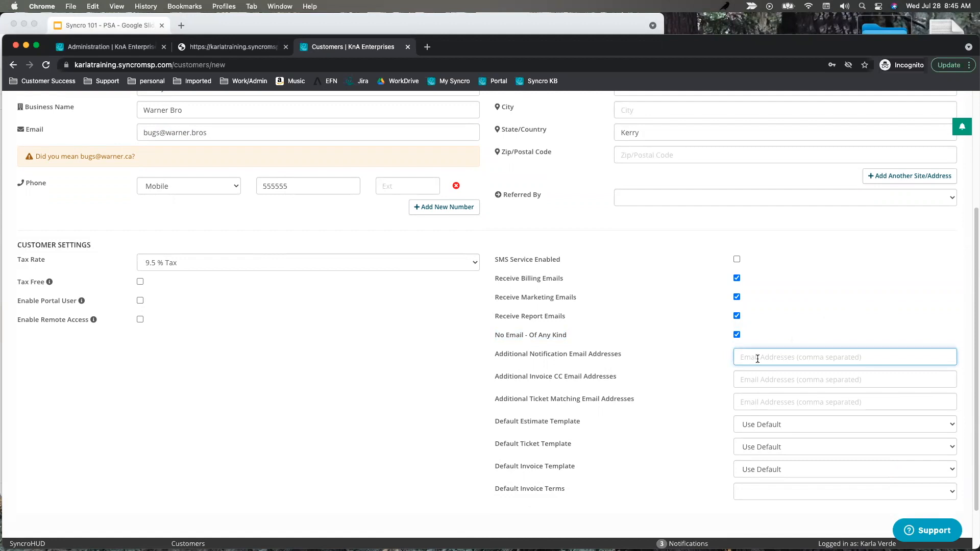
pyautogui.moveTo(624, 352); pyautogui.dragTo(499, 359)
pyautogui.click(755, 359)
pyautogui.doubleClick(539, 378)
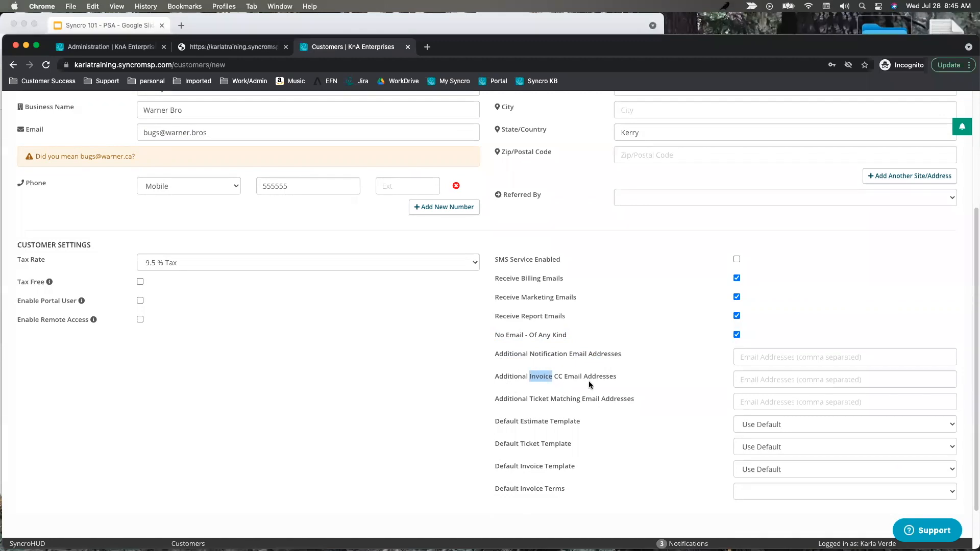
# Enter the accounting e-mail address as the Additional Invoice CC Email.
pyautogui.click(765, 381)
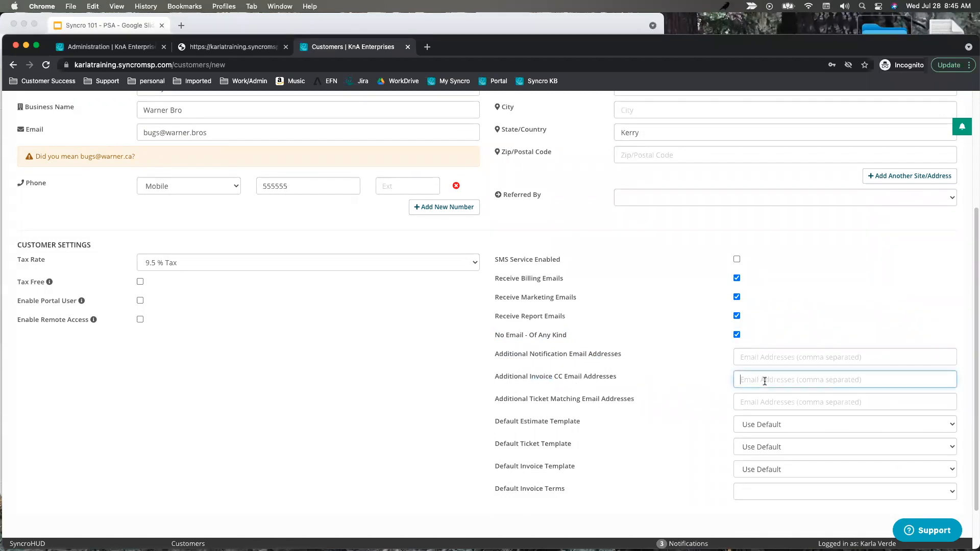
pyautogui.write('accounting@warner.bros')
pyautogui.moveTo(841, 381); pyautogui.dragTo(720, 383)
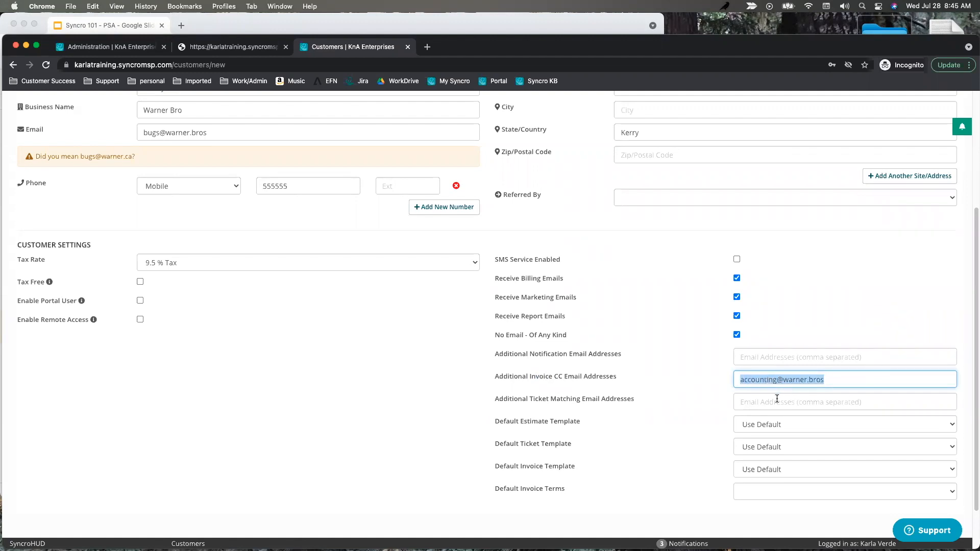
# Type a ticket matching e-mail address, then delete it again.
pyautogui.click(748, 402)
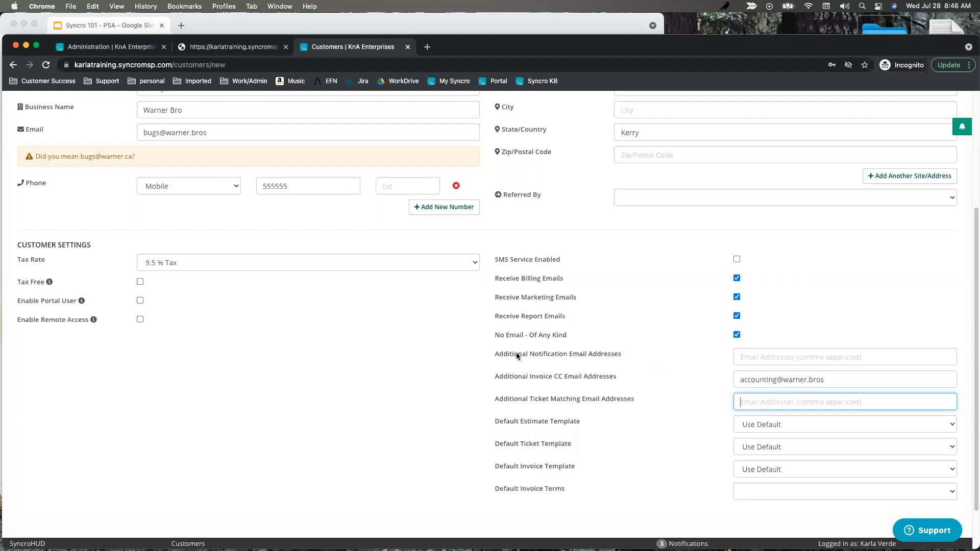
pyautogui.scroll(5, 516, 353)
pyautogui.moveTo(230, 269); pyautogui.dragTo(99, 273)
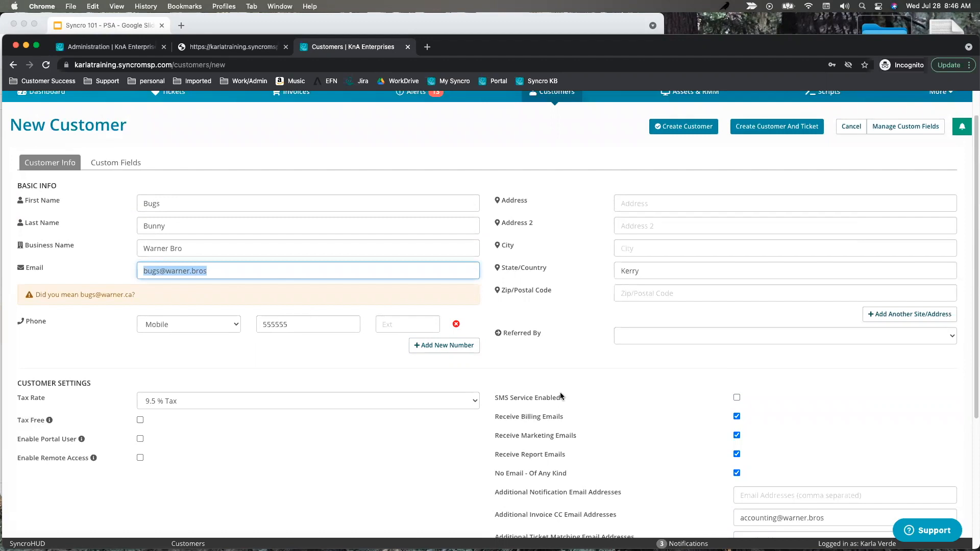
pyautogui.scroll(-3, 560, 392)
pyautogui.click(773, 435)
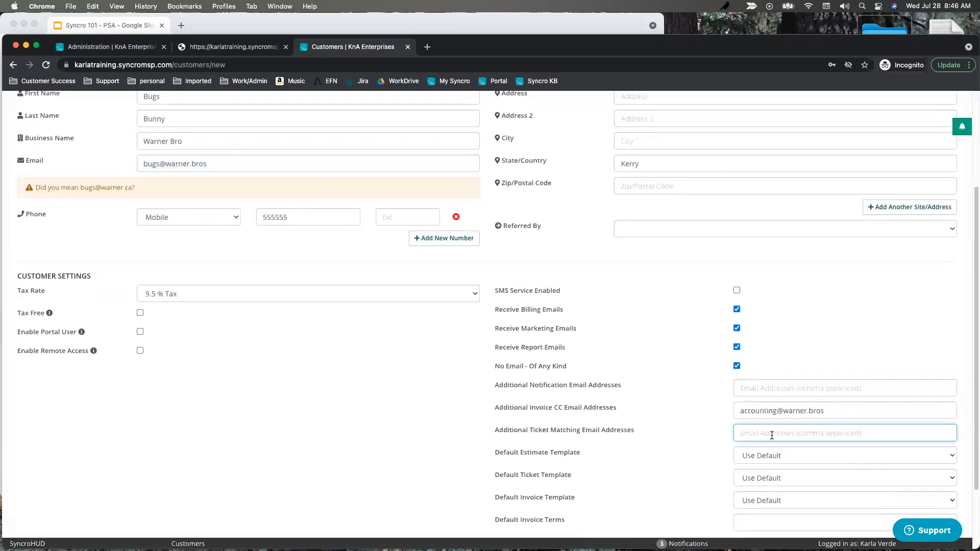
pyautogui.moveTo(817, 435); pyautogui.dragTo(721, 433)
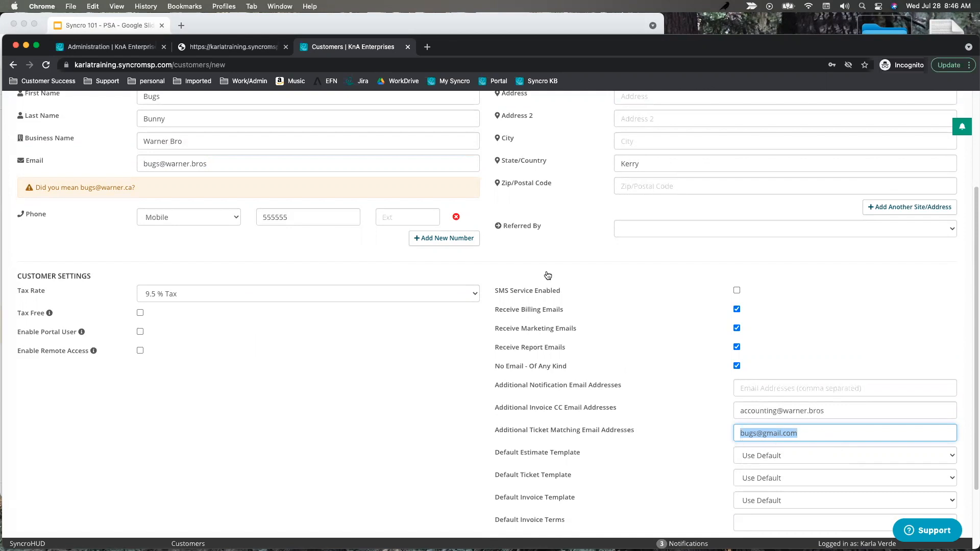
pyautogui.press('BackSpace')
pyautogui.scroll(-3, 371, 399)
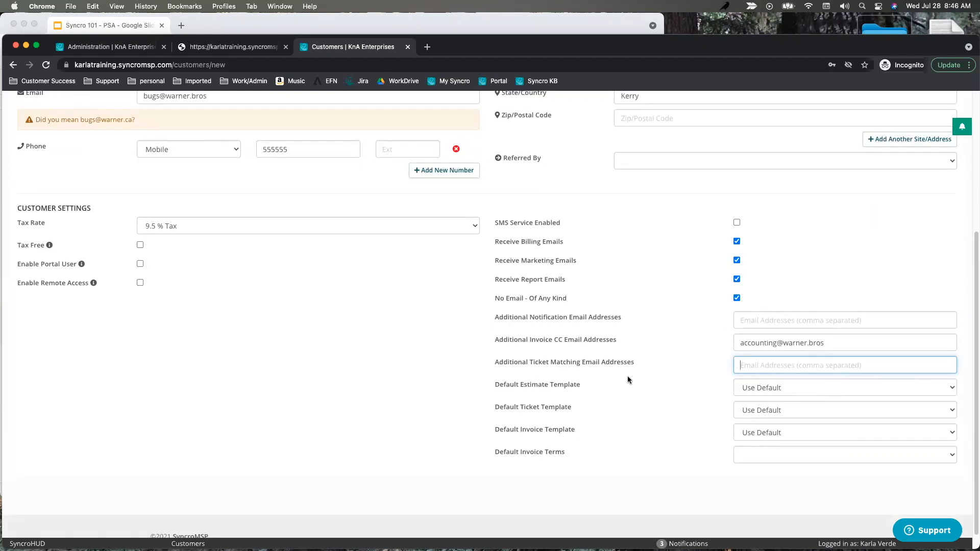
# Set the Default Invoice Terms to 10 every 10 days.
pyautogui.moveTo(589, 384); pyautogui.dragTo(494, 384)
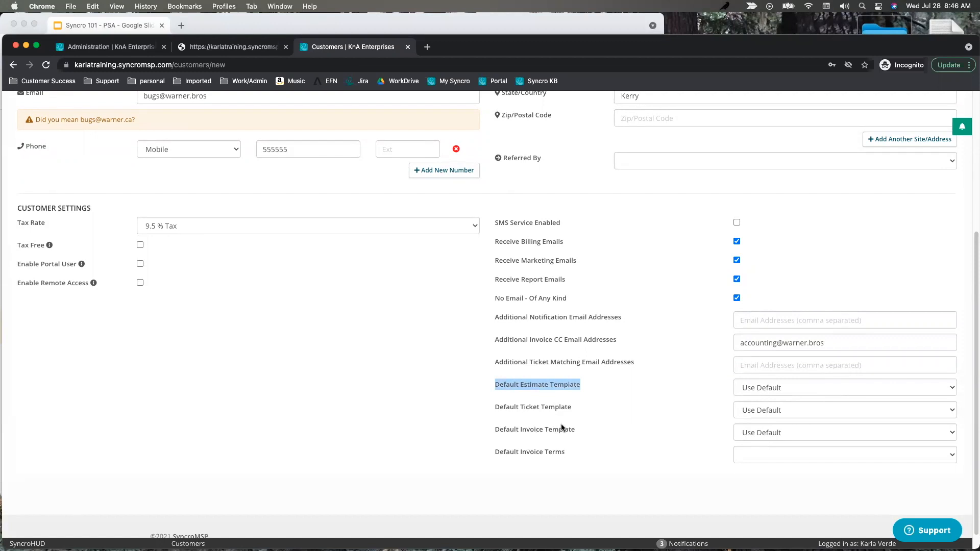
pyautogui.click(746, 455)
pyautogui.click(766, 479)
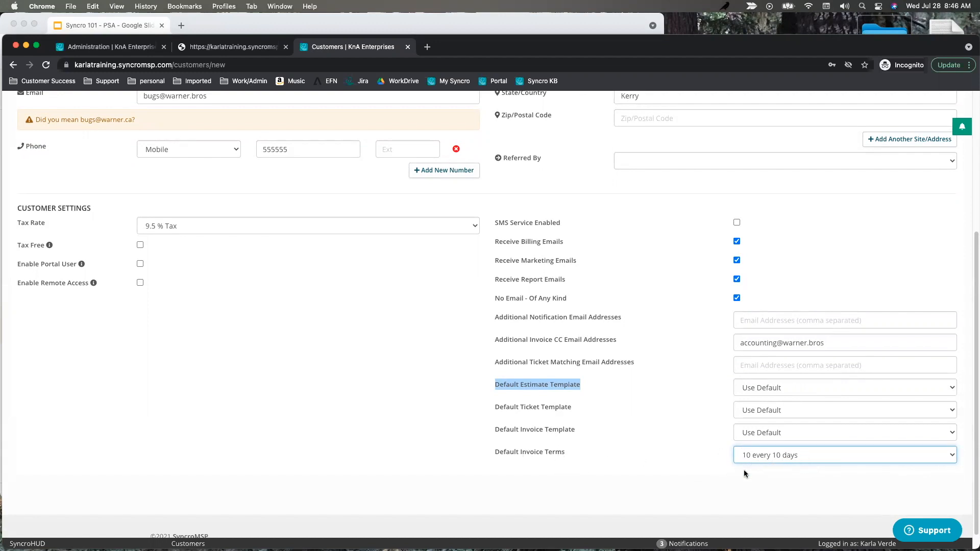
pyautogui.scroll(-1, 643, 411)
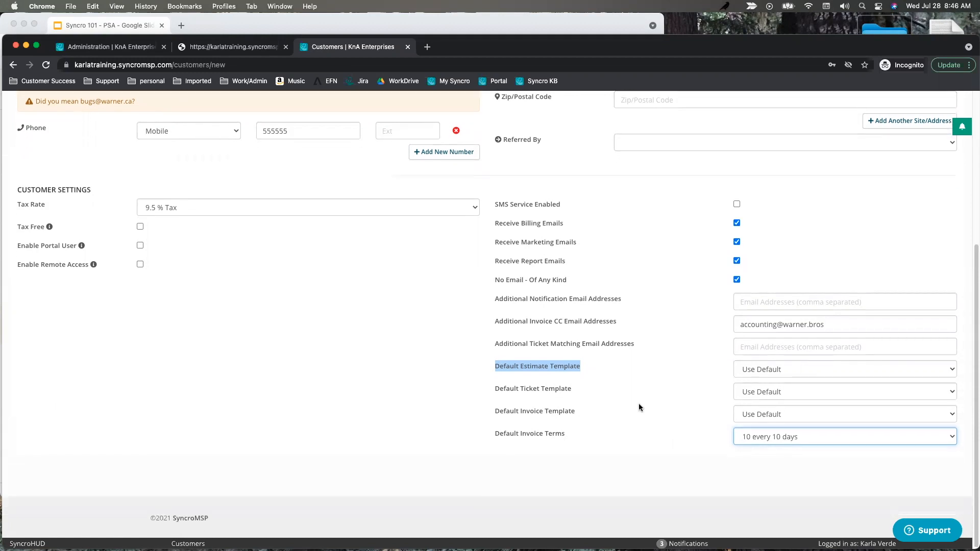
pyautogui.scroll(5, 657, 271)
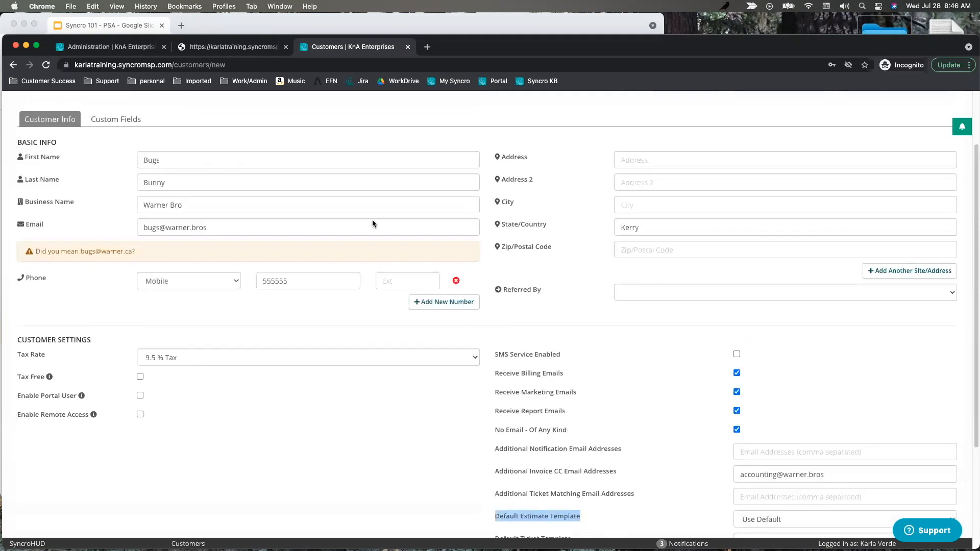
pyautogui.scroll(3, 546, 302)
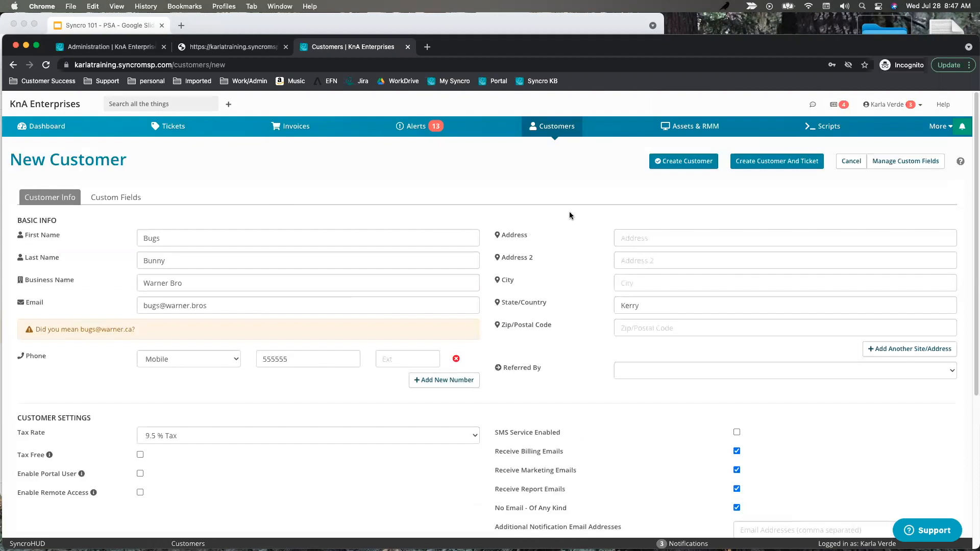
# Create the Warner Bro customer record.
pyautogui.click(687, 161)
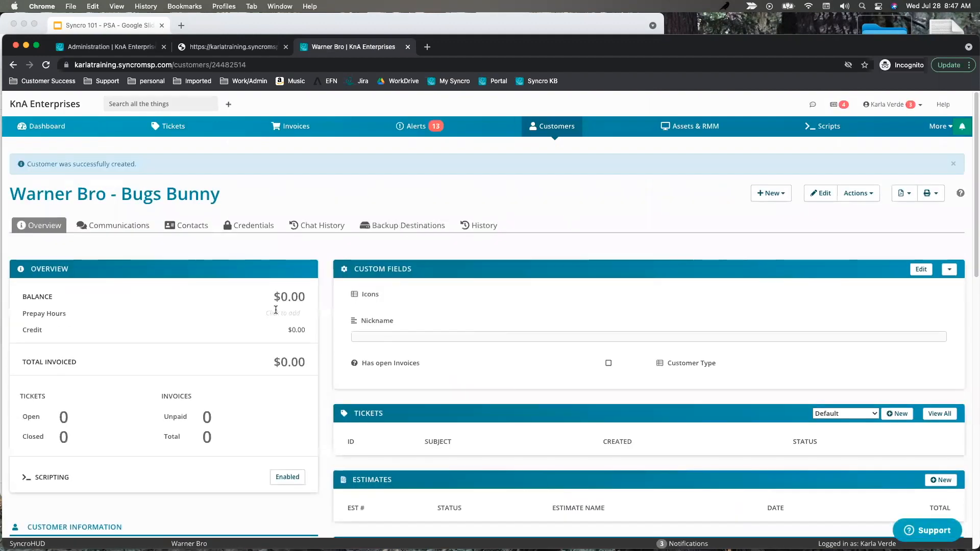
pyautogui.scroll(-6, 490, 375)
pyautogui.scroll(6, 525, 378)
# Open Haven PD from the customer list and point out its zero balance and $4,905.45 invoiced.
pyautogui.click(556, 128)
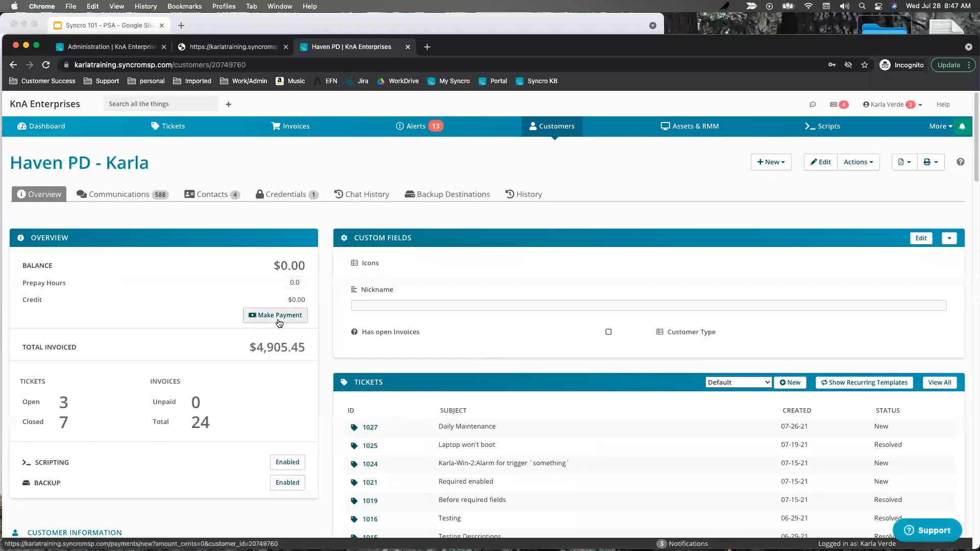
pyautogui.scroll(-1, 564, 368)
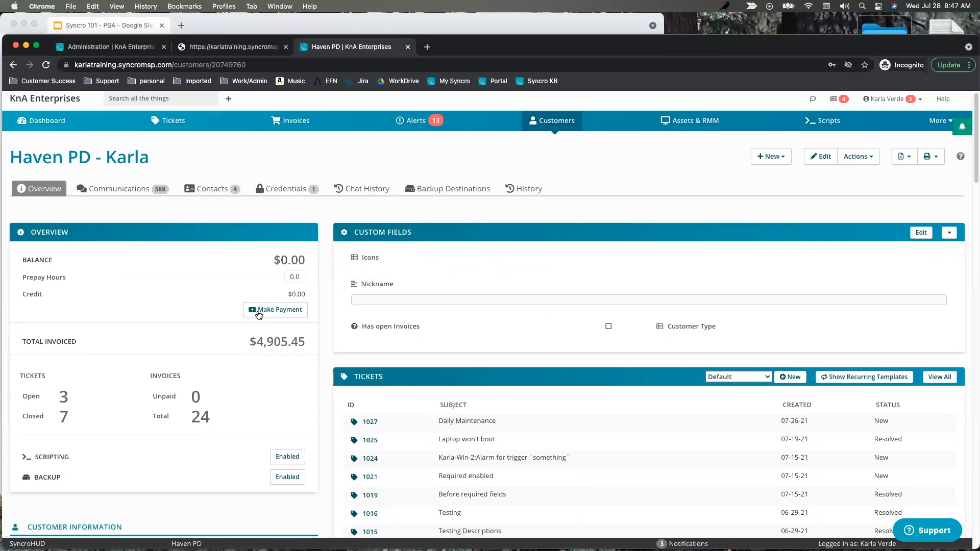
pyautogui.moveTo(308, 259); pyautogui.dragTo(280, 260)
pyautogui.moveTo(309, 343); pyautogui.dragTo(259, 343)
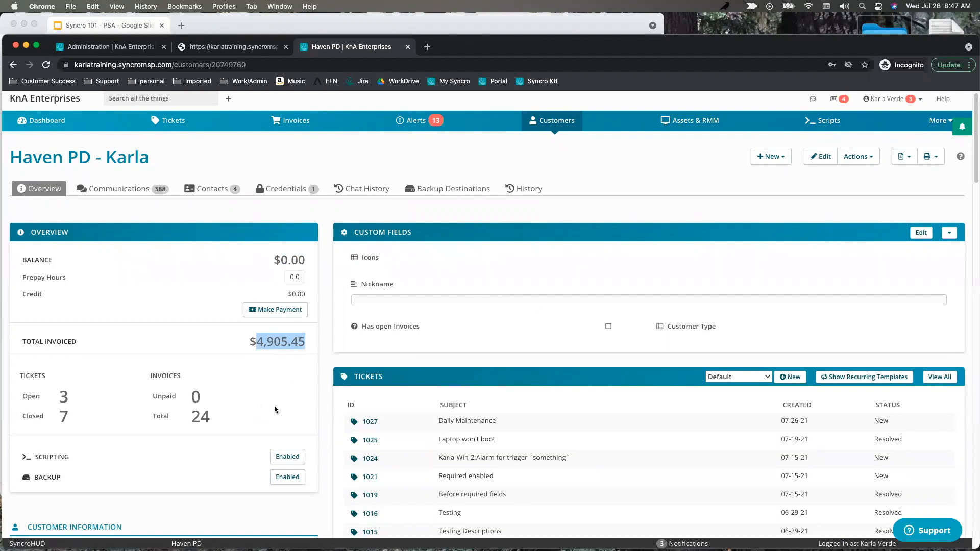
pyautogui.scroll(-5, 278, 398)
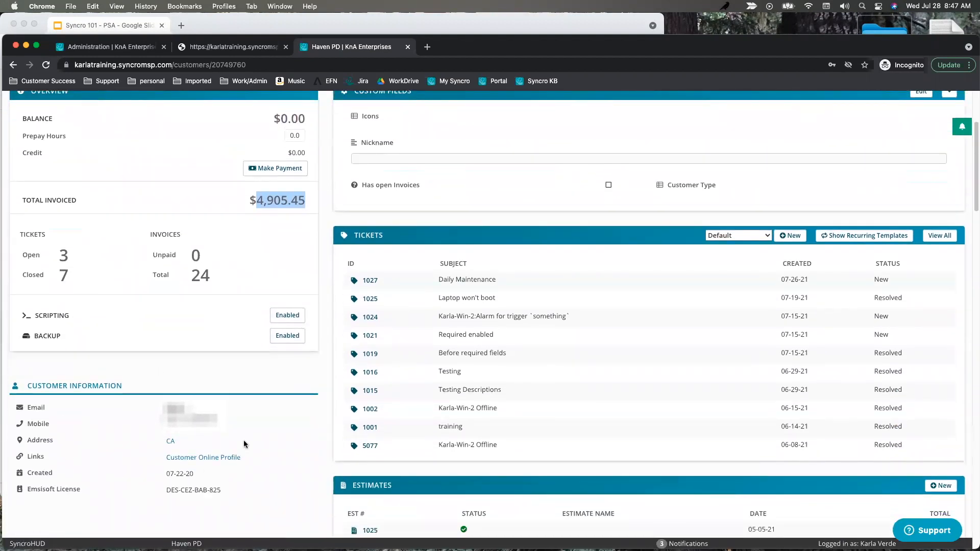
pyautogui.scroll(-1, 223, 433)
pyautogui.scroll(-4, 223, 432)
pyautogui.scroll(-3, 230, 398)
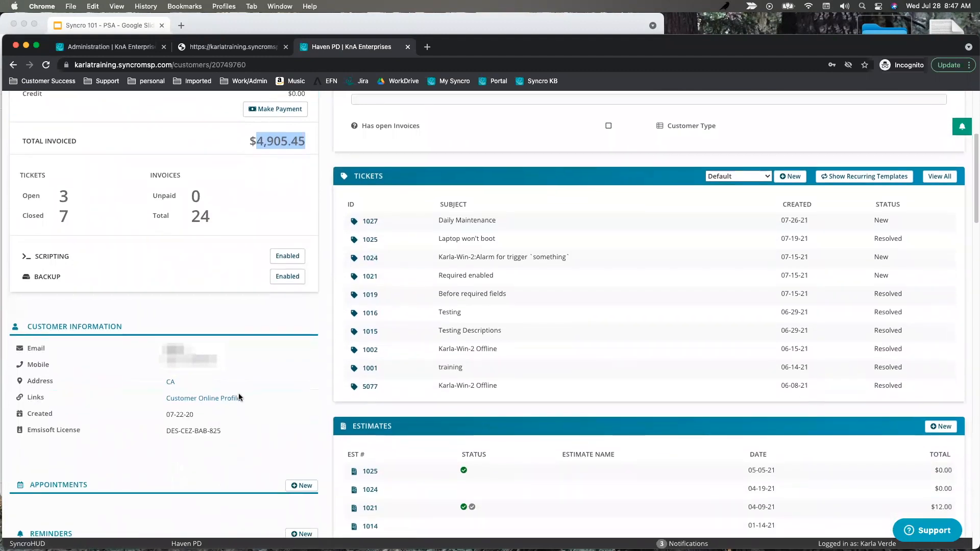
pyautogui.scroll(-4, 245, 399)
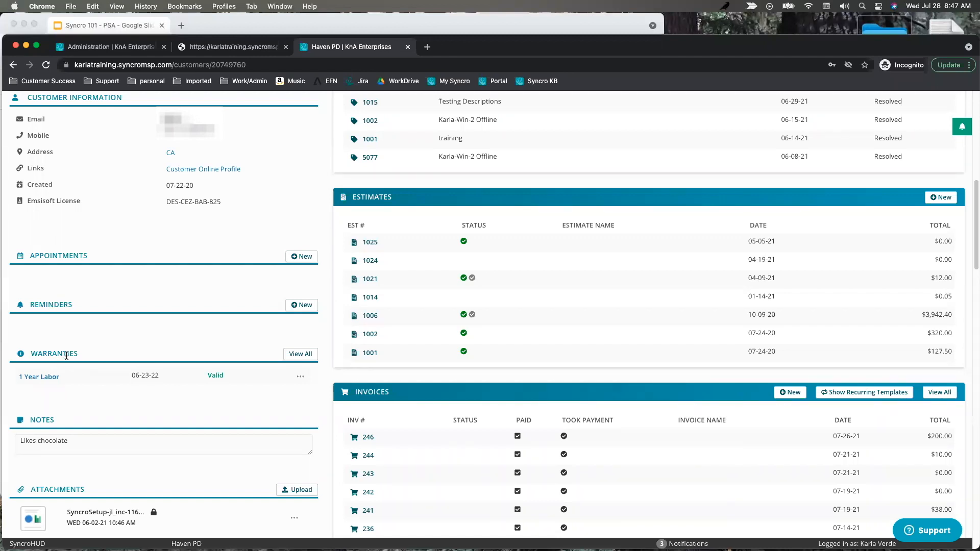
# Open the Haven PD note editor and cancel, keeping the note 'Likes chocolate'.
pyautogui.scroll(-4, 66, 356)
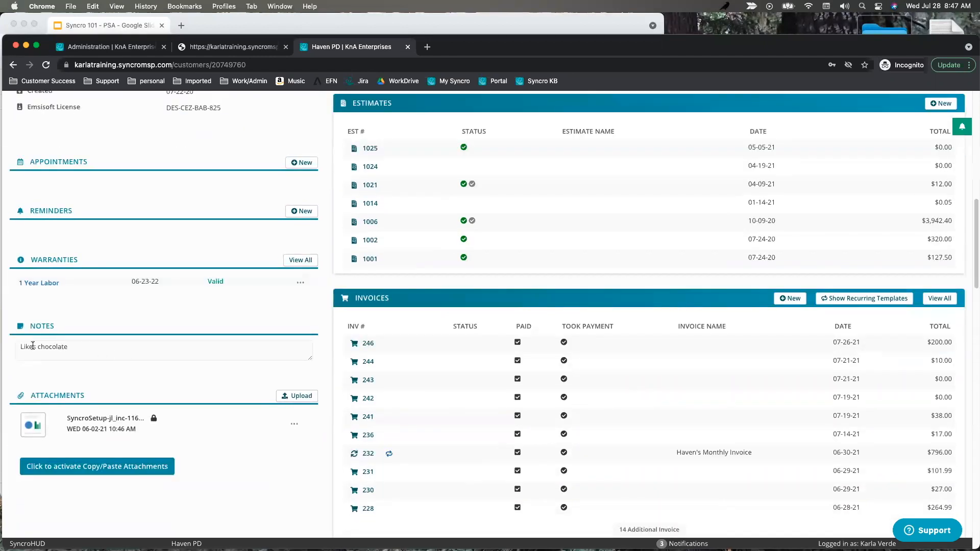
pyautogui.click(69, 349)
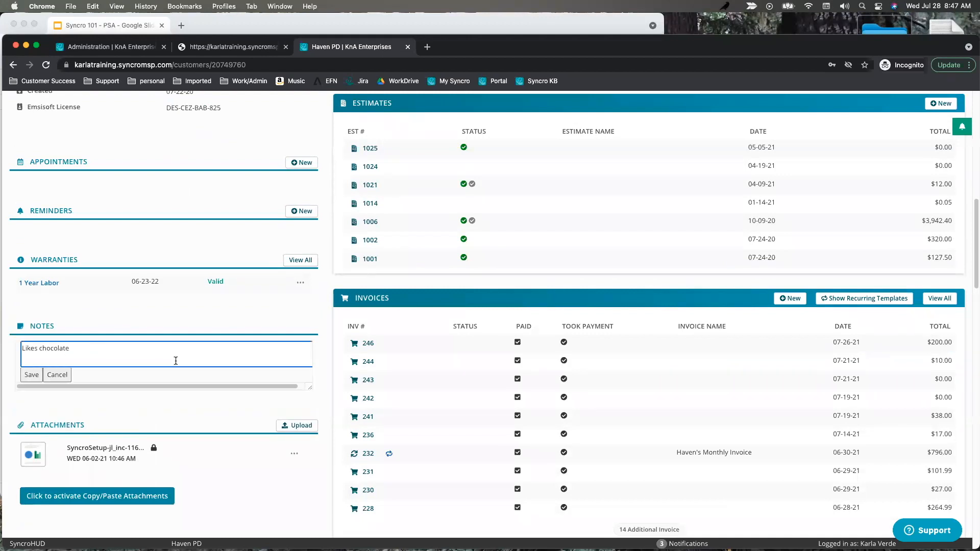
pyautogui.click(87, 380)
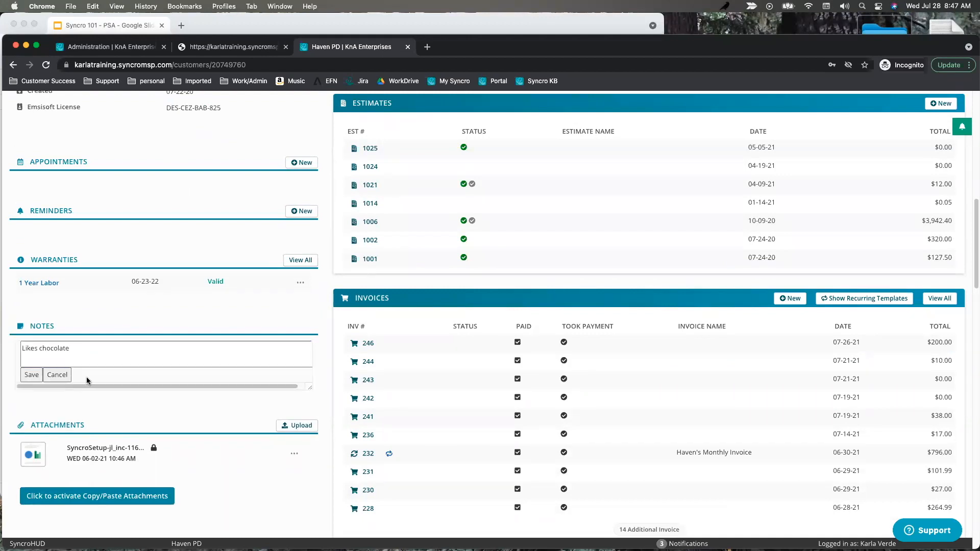
pyautogui.click(60, 378)
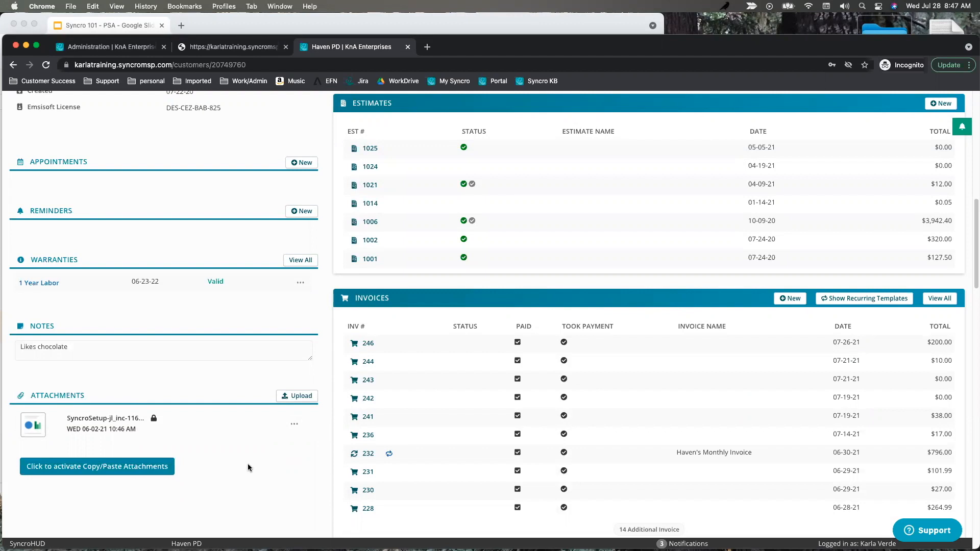
# Scroll through the Haven PD overview with 3 open and 7 closed tickets, then return to the top.
pyautogui.scroll(4, 525, 422)
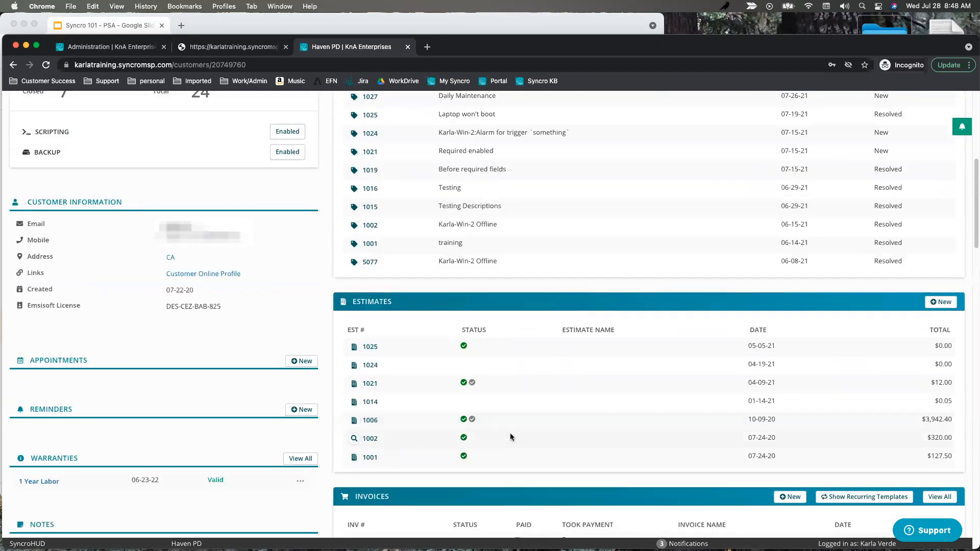
pyautogui.scroll(-5, 510, 433)
pyautogui.scroll(-1, 662, 420)
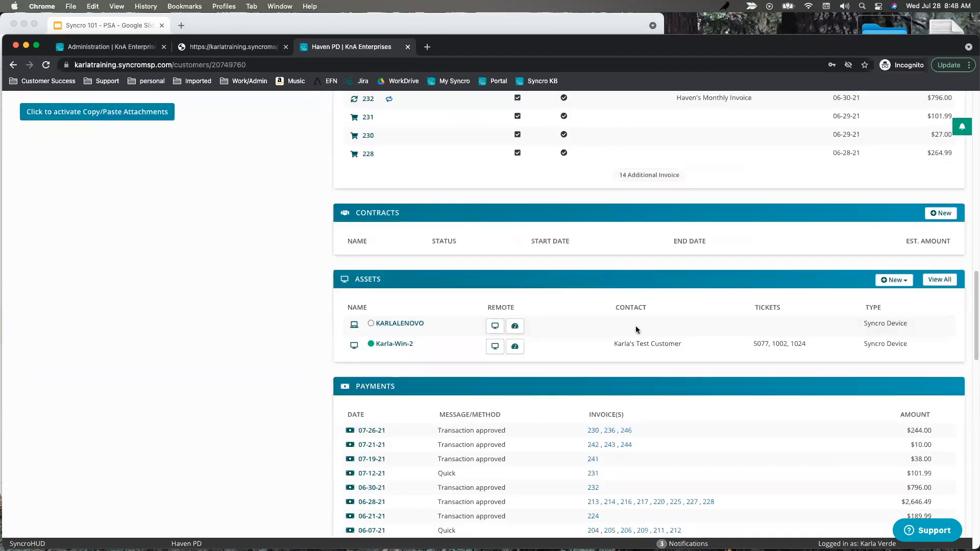
pyautogui.scroll(-6, 669, 357)
pyautogui.scroll(-5, 618, 386)
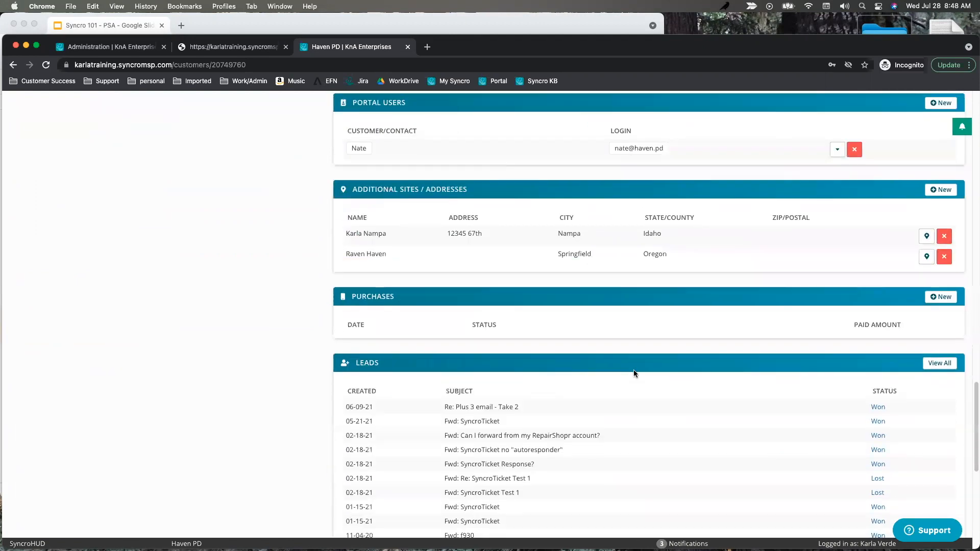
pyautogui.scroll(-3, 656, 372)
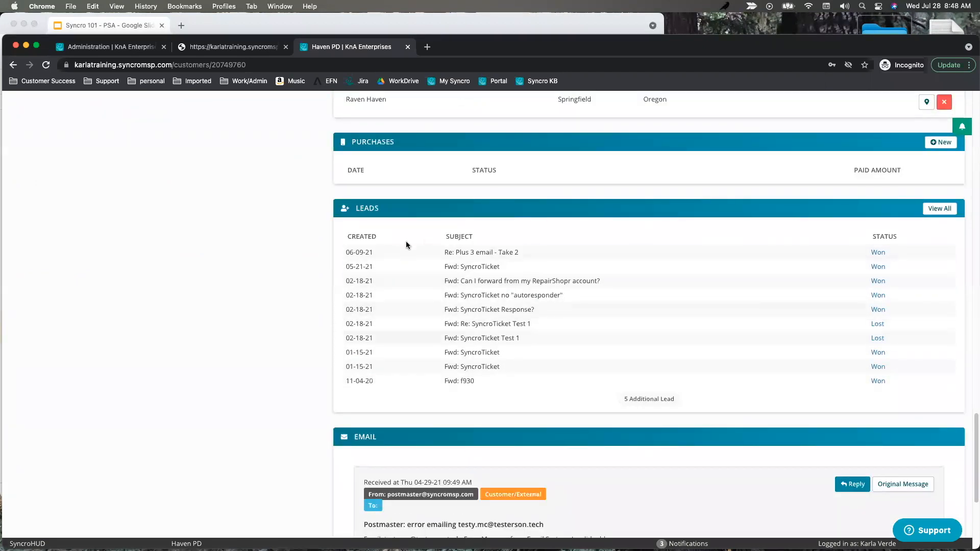
pyautogui.scroll(7, 490, 320)
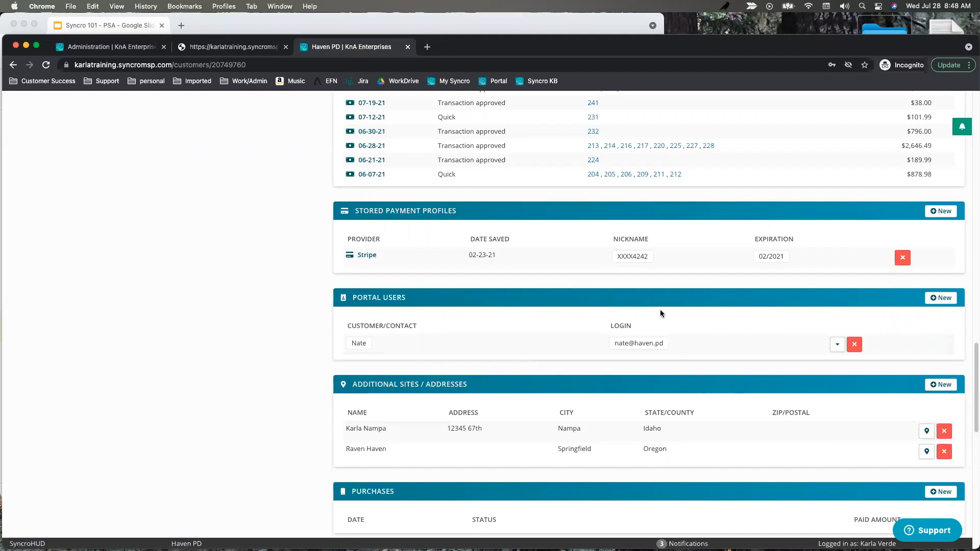
pyautogui.scroll(3, 660, 314)
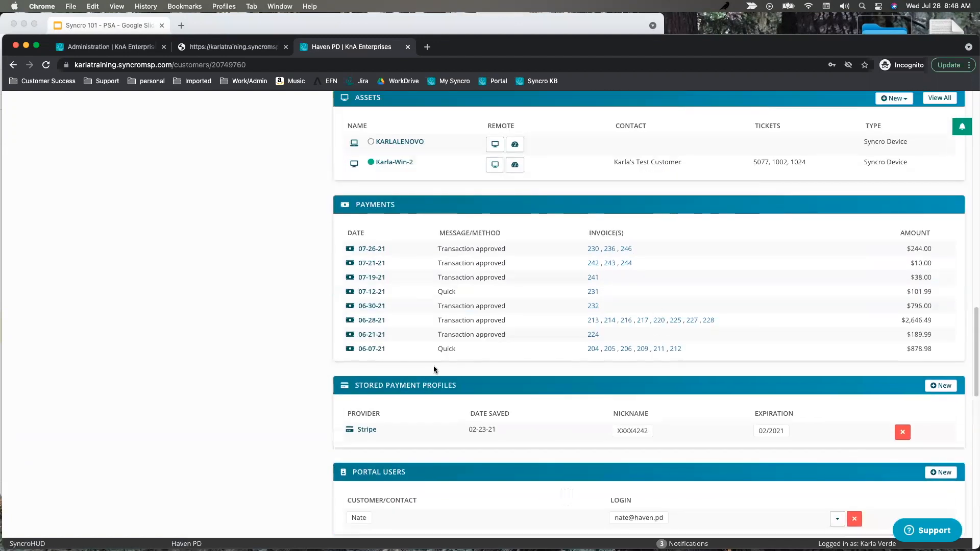
pyautogui.scroll(7, 553, 260)
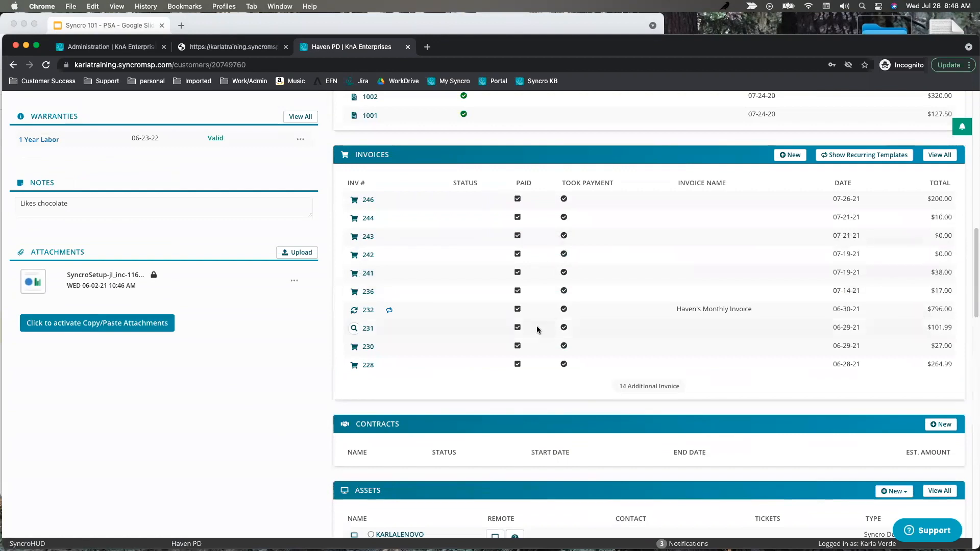
pyautogui.scroll(-1, 537, 326)
pyautogui.scroll(10, 399, 217)
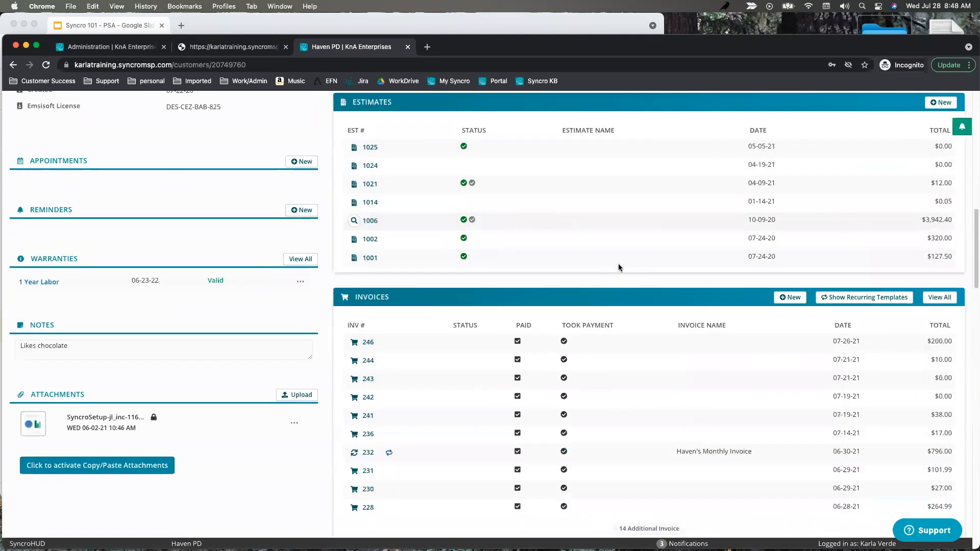
pyautogui.scroll(3, 460, 245)
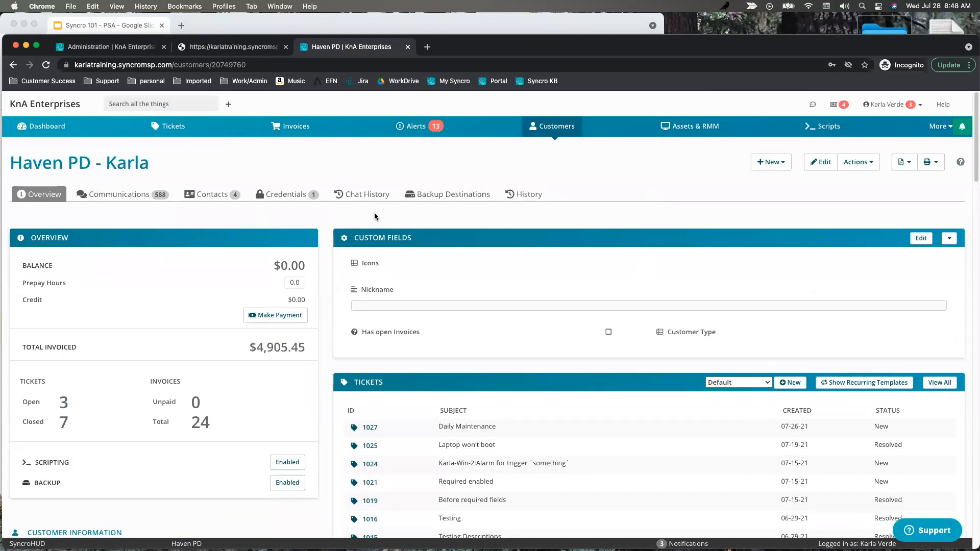
# Check Haven PD's Communications, then open ticket #1027 Daily Maintenance from the overview.
pyautogui.click(130, 197)
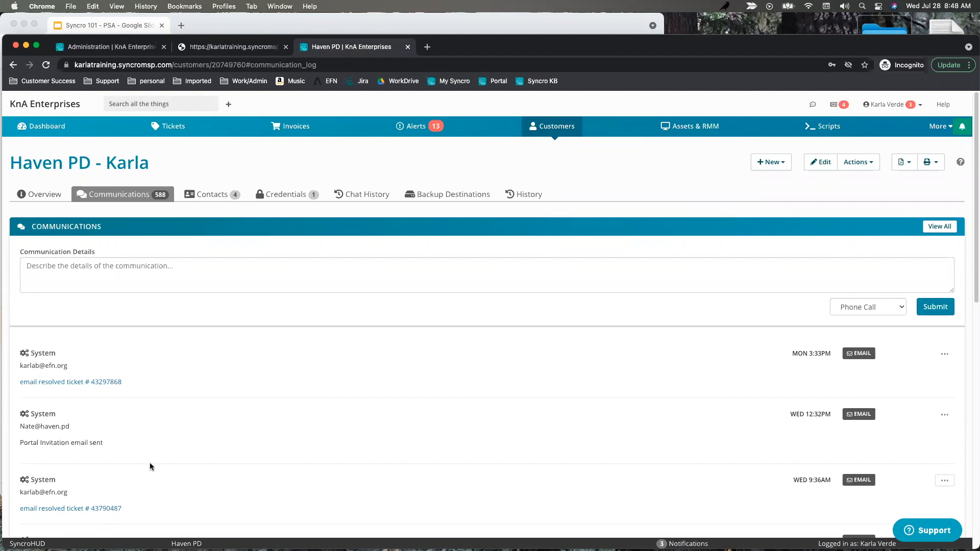
pyautogui.scroll(-1, 161, 458)
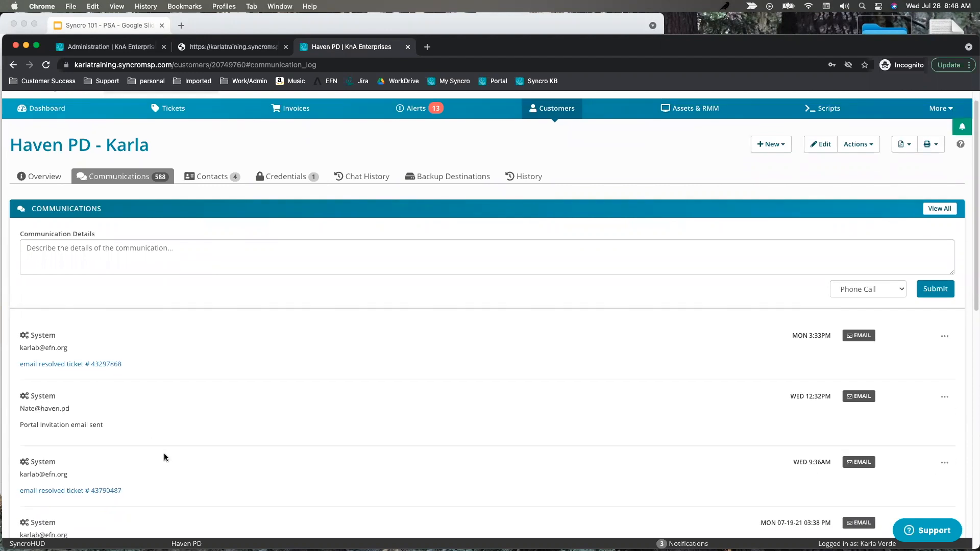
pyautogui.click(49, 179)
pyautogui.click(369, 410)
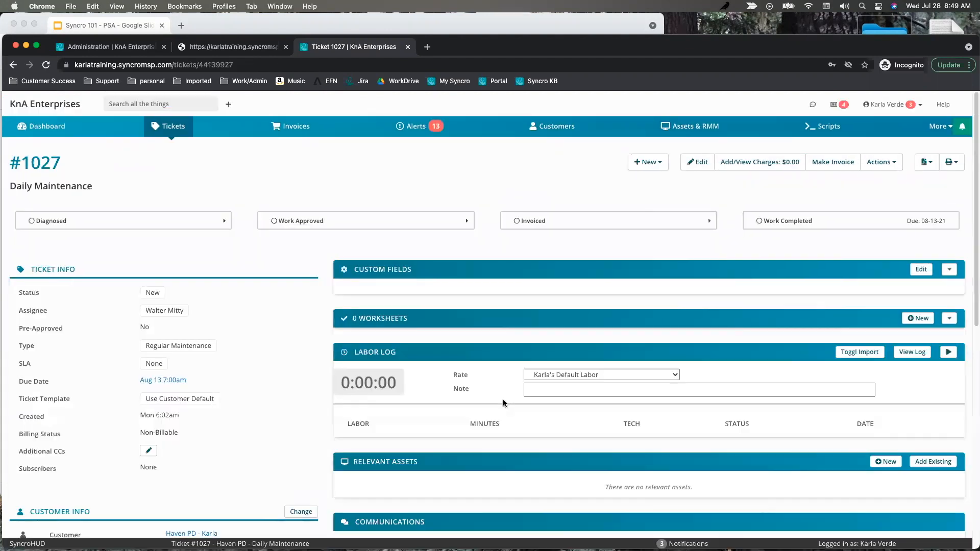
pyautogui.scroll(-3, 503, 403)
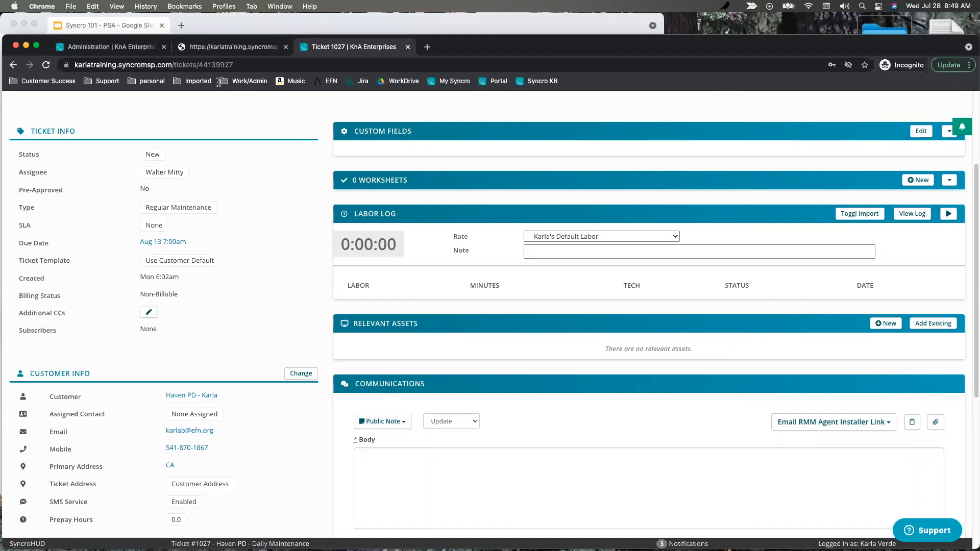
pyautogui.scroll(3, 173, 163)
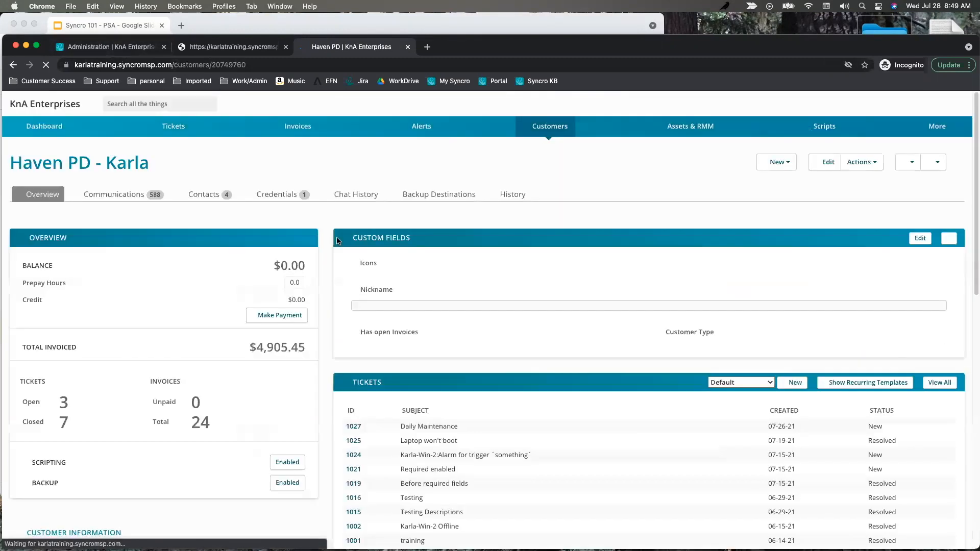
# Go through Haven PD's Communications and Credentials tabs, ending on the empty Chat History.
pyautogui.click(114, 193)
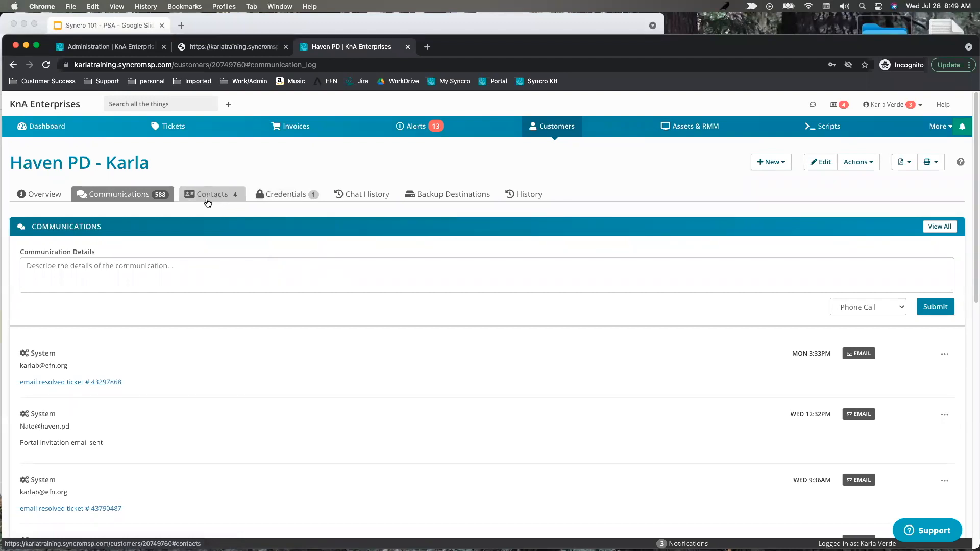
pyautogui.click(282, 195)
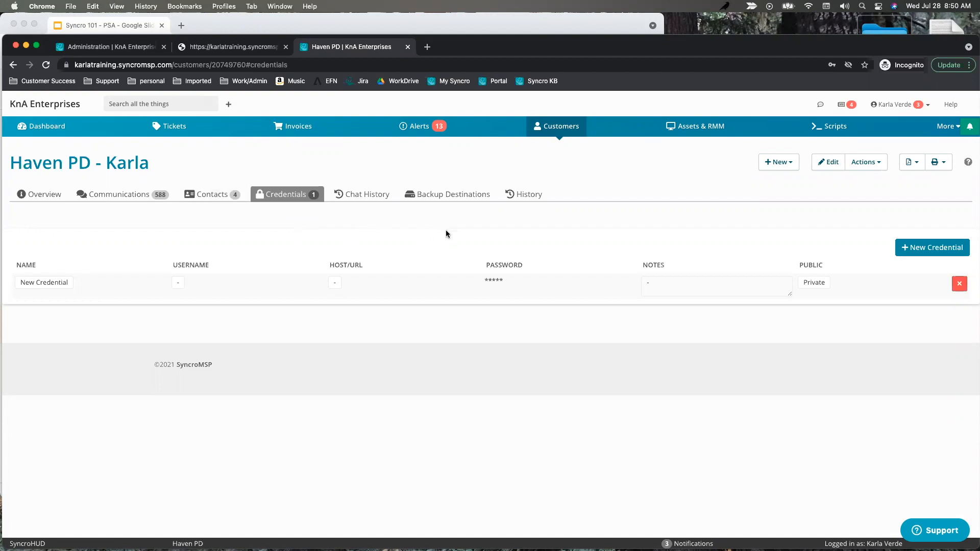
pyautogui.click(362, 195)
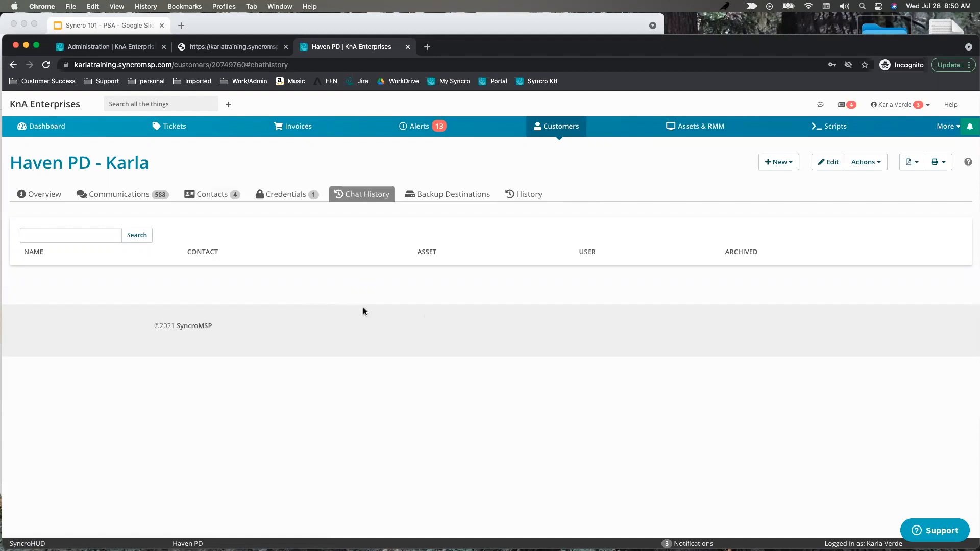
# View Haven PD's Backup Destinations and start a New Backup Destination form.
pyautogui.click(483, 196)
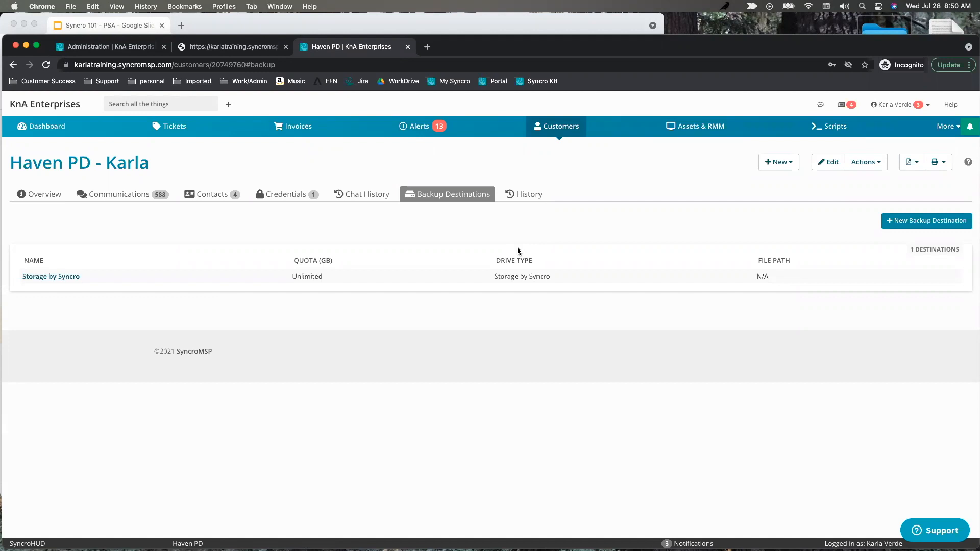
pyautogui.click(940, 221)
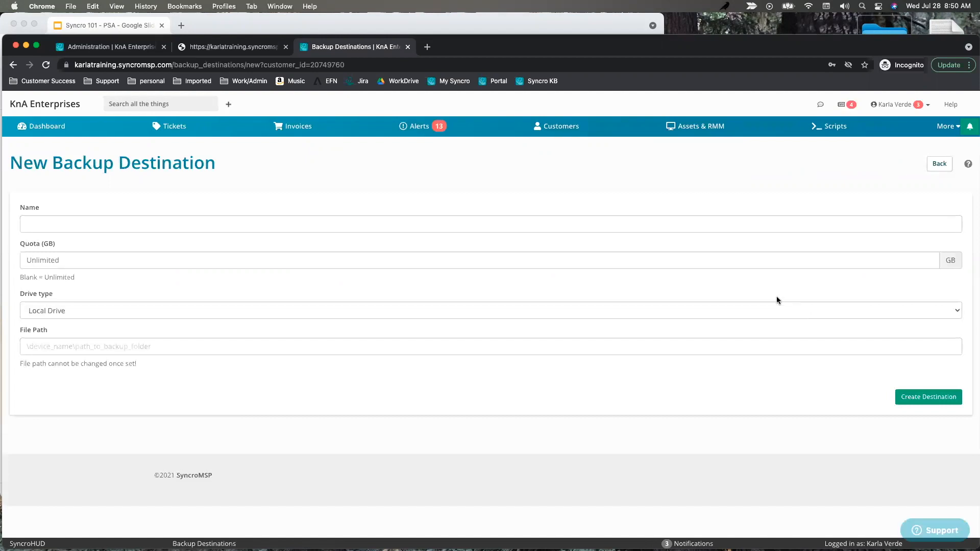
# Go back to Backup Destinations, then show the History tab's prepay_hours and notes changes.
pyautogui.click(13, 65)
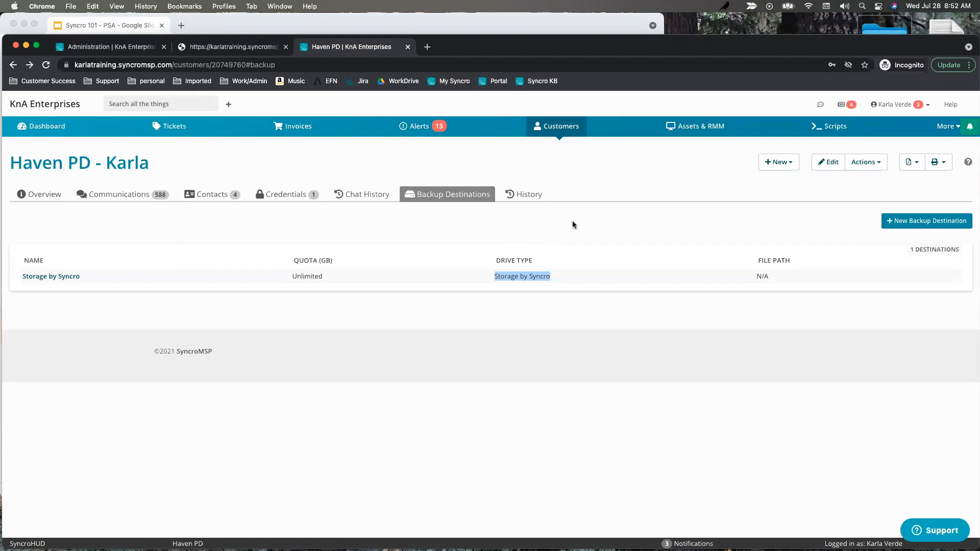
pyautogui.click(524, 196)
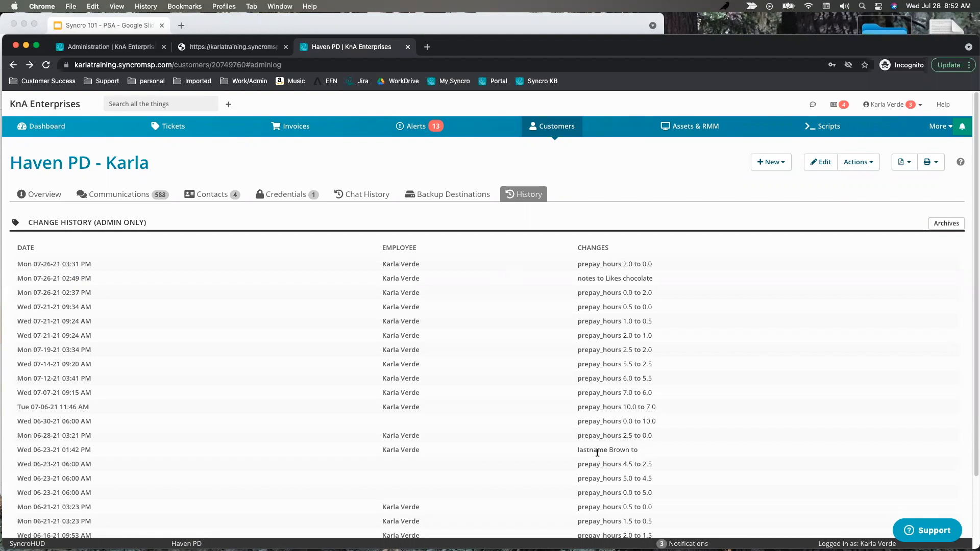
# Highlight the lastname Brown change and other entries in the History Changes column.
pyautogui.moveTo(579, 450); pyautogui.dragTo(637, 447)
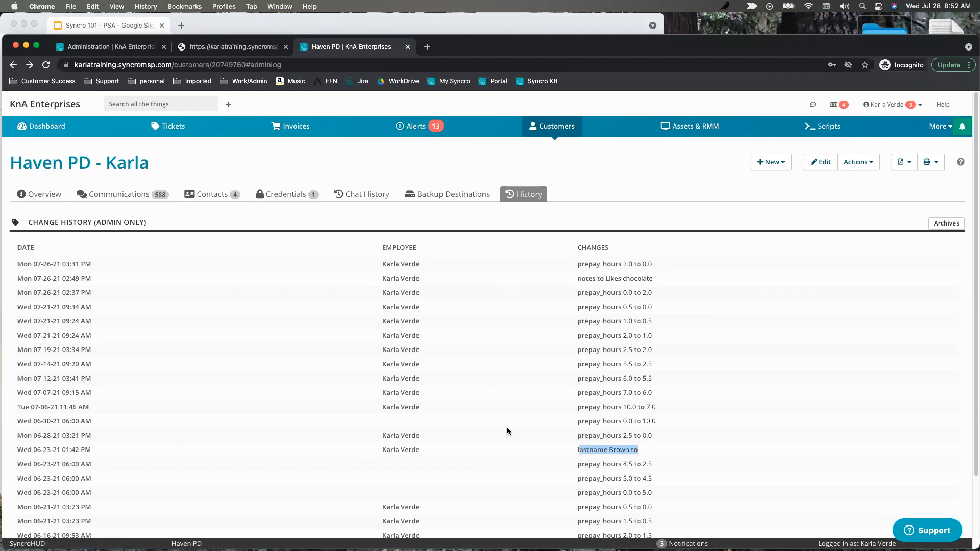
pyautogui.scroll(-1, 539, 406)
pyautogui.moveTo(653, 249); pyautogui.dragTo(570, 253)
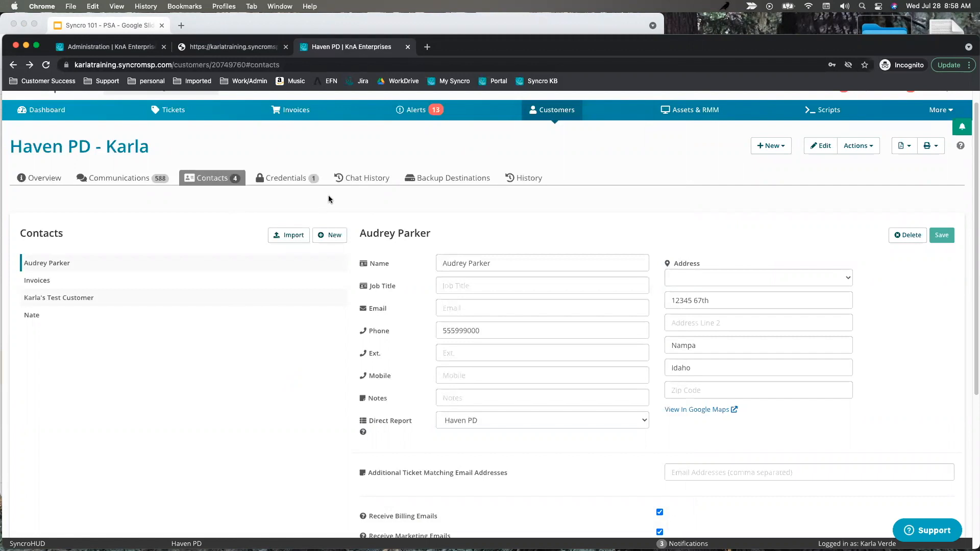
# Add a new contact named test using the Nampa site address.
pyautogui.click(332, 236)
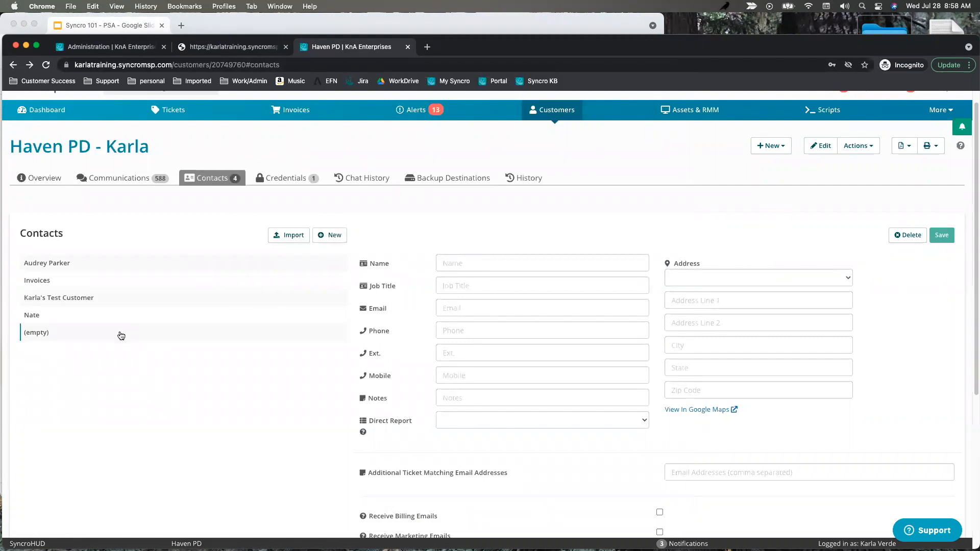
pyautogui.click(495, 261)
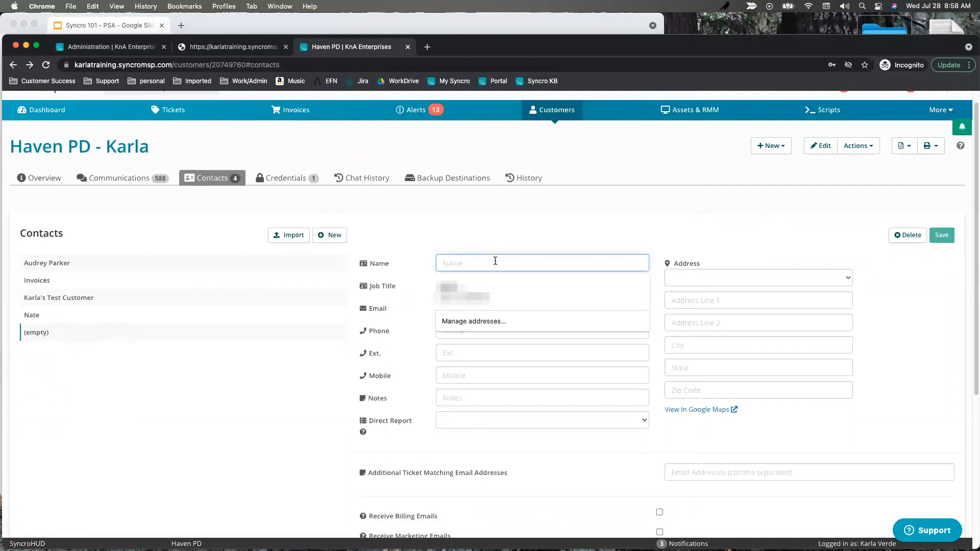
pyautogui.write('test')
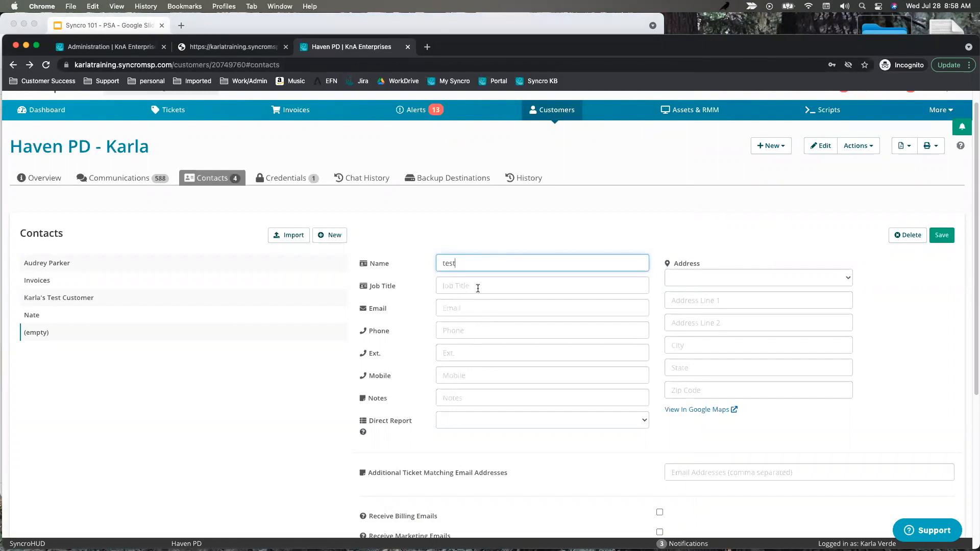
pyautogui.click(708, 279)
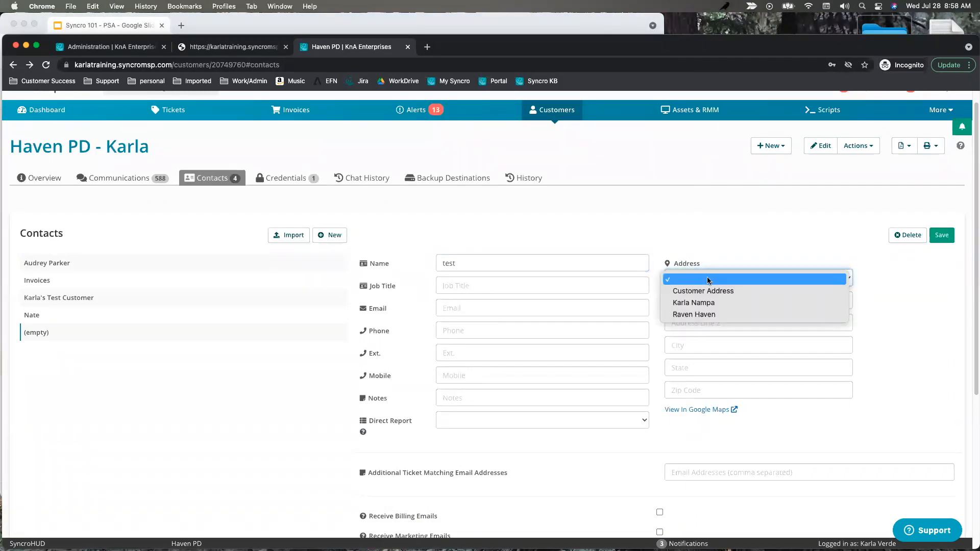
pyautogui.click(698, 303)
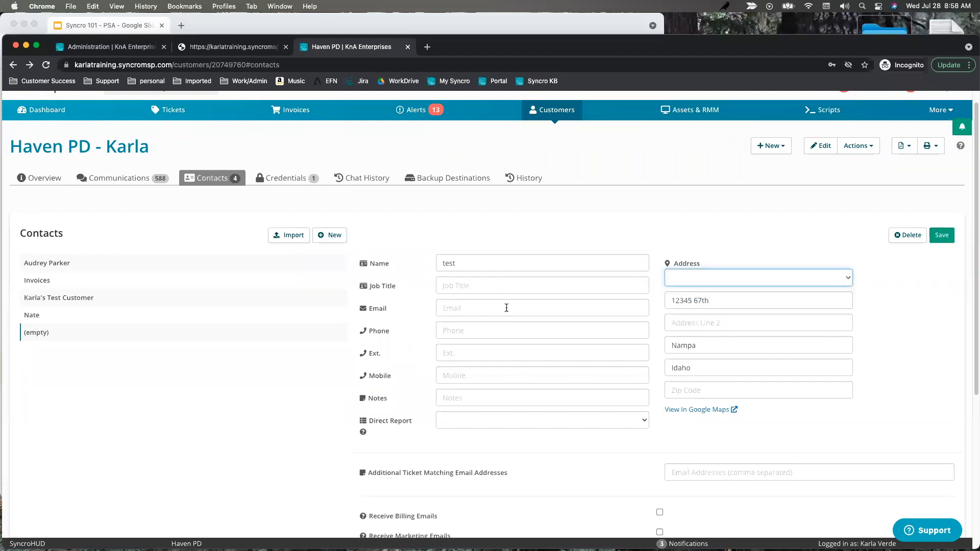
# Enter the contact's e-mail address and review the email and portal checkboxes below.
pyautogui.click(473, 309)
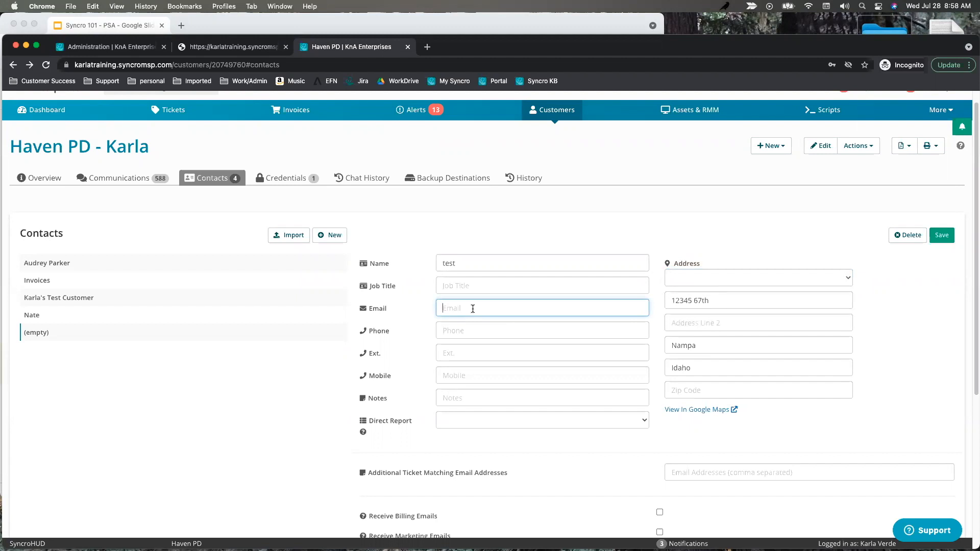
pyautogui.write('test@haven.pd')
pyautogui.scroll(-5, 626, 351)
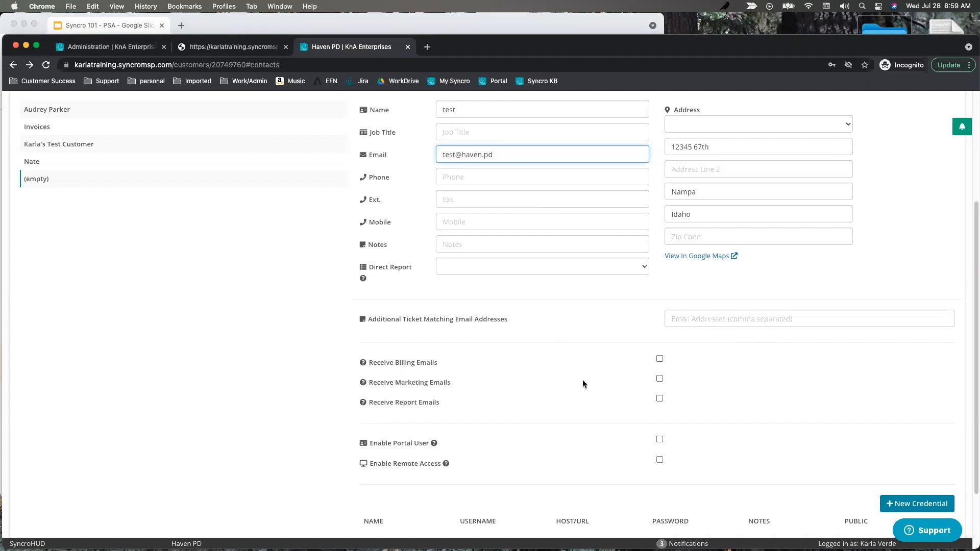
pyautogui.scroll(-3, 737, 372)
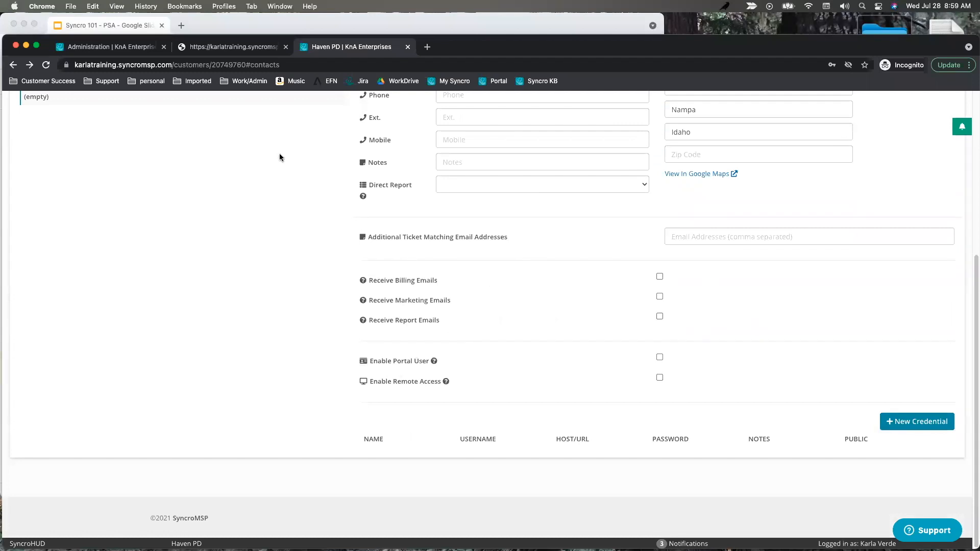
# From the Admin page, open Portal User Permission Groups, where Limited Portal Group is the default.
pyautogui.click(97, 48)
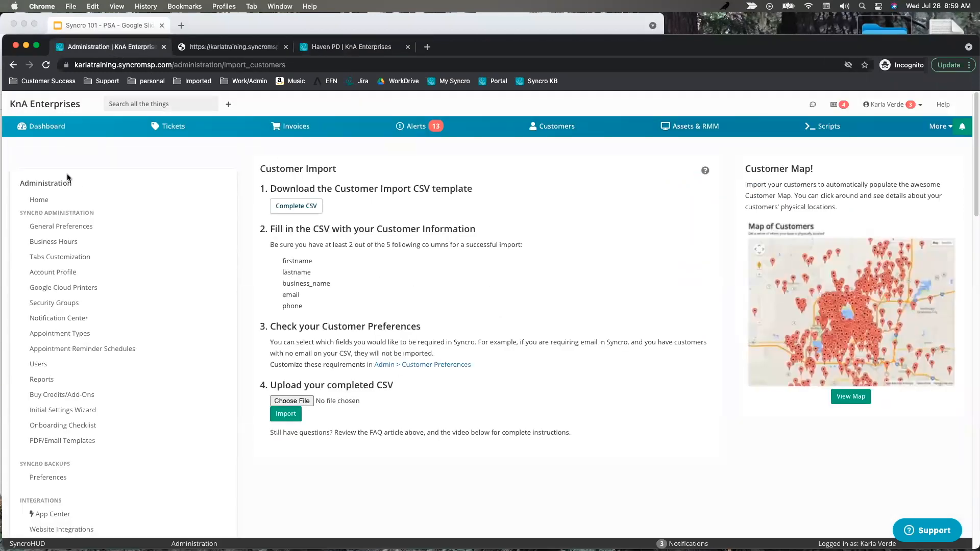
pyautogui.click(946, 129)
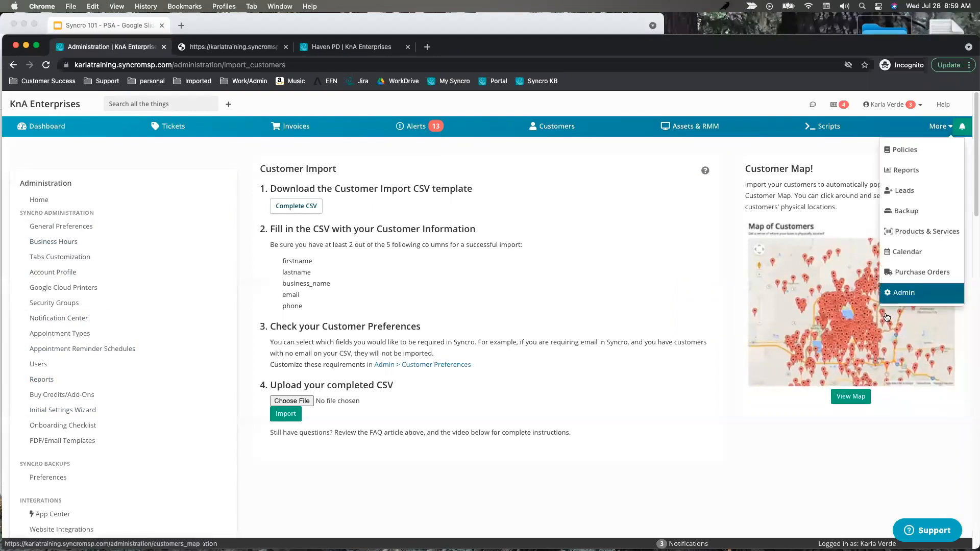
pyautogui.click(919, 292)
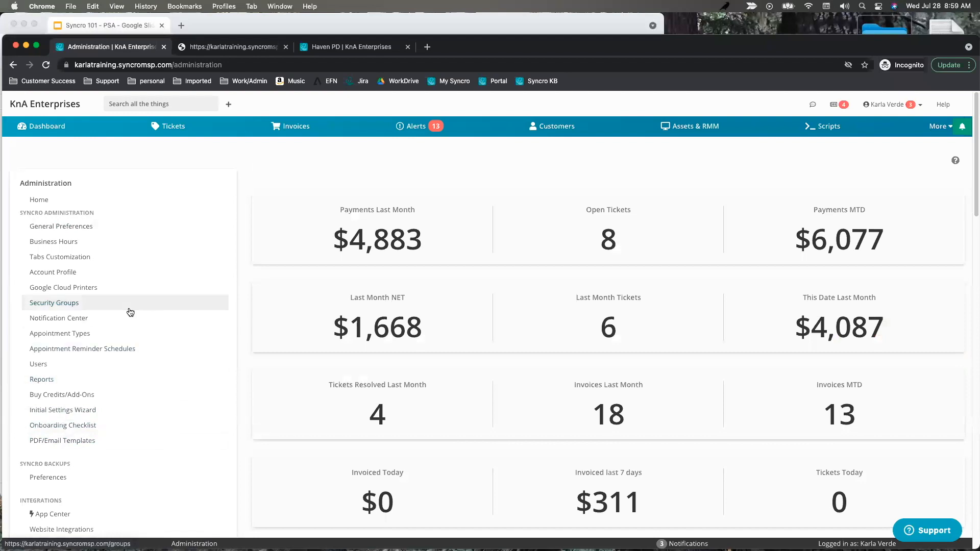
pyautogui.scroll(-5, 153, 365)
pyautogui.scroll(-2, 198, 368)
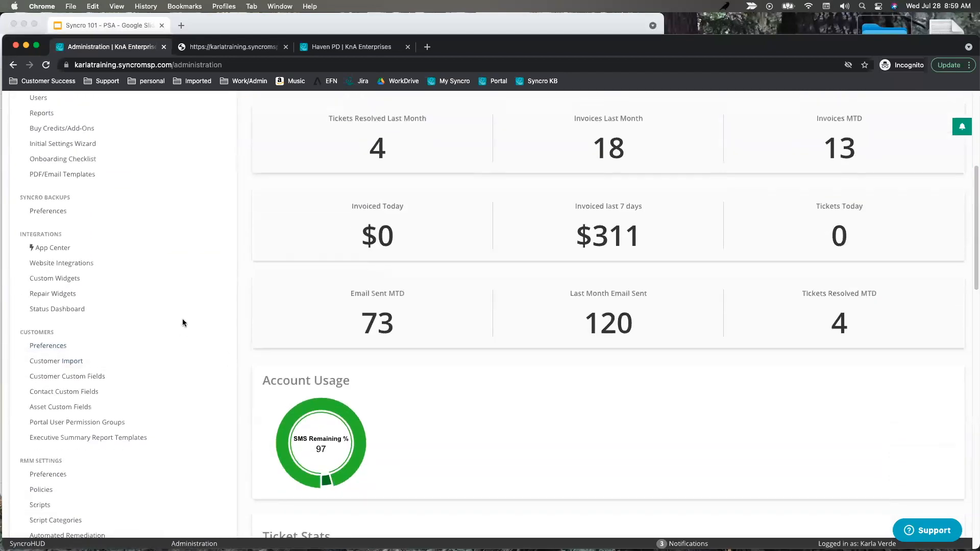
pyautogui.scroll(4, 182, 323)
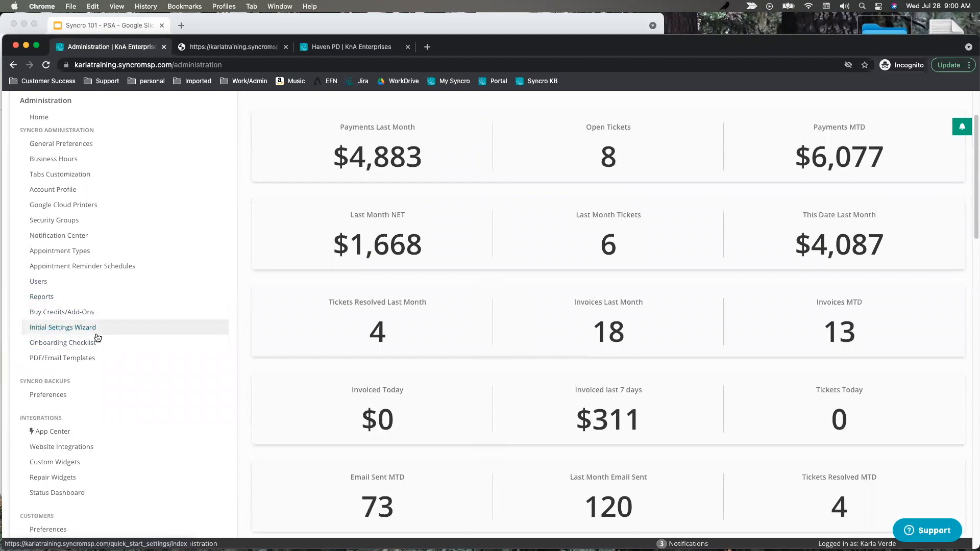
pyautogui.scroll(-5, 104, 339)
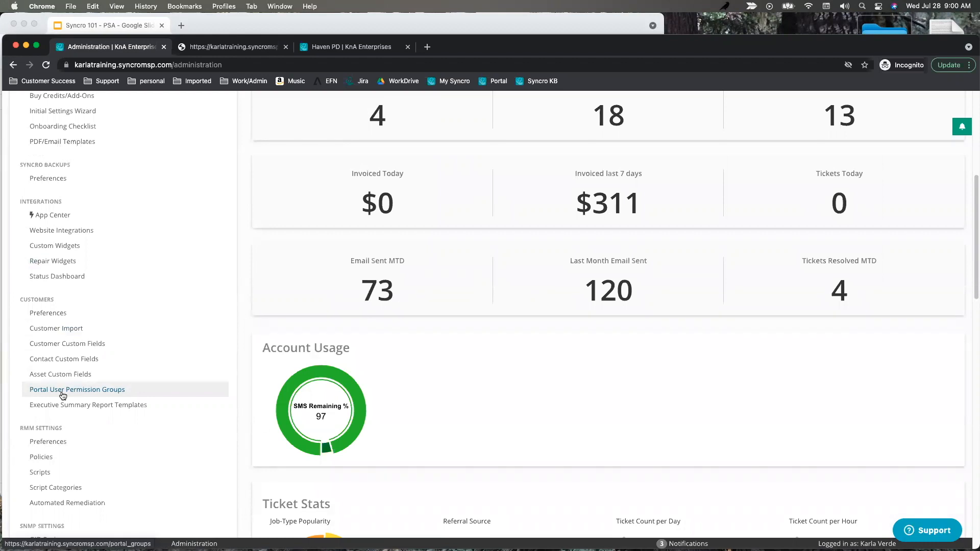
pyautogui.click(62, 392)
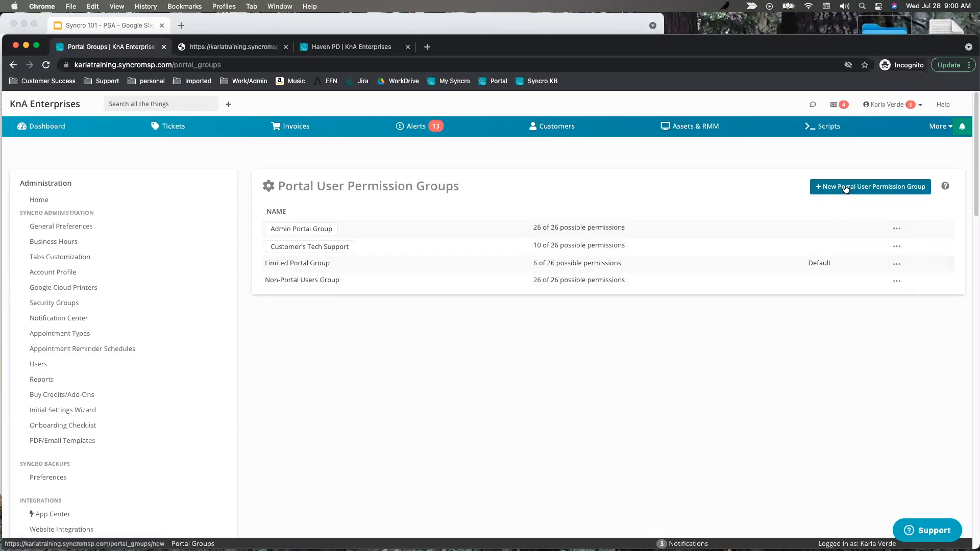
pyautogui.click(897, 228)
pyautogui.click(912, 280)
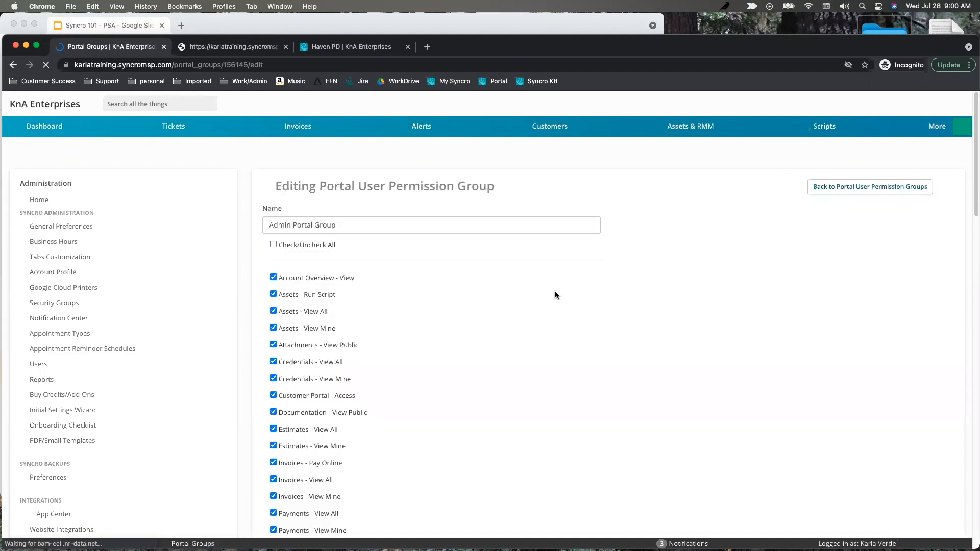
pyautogui.scroll(-1, 502, 313)
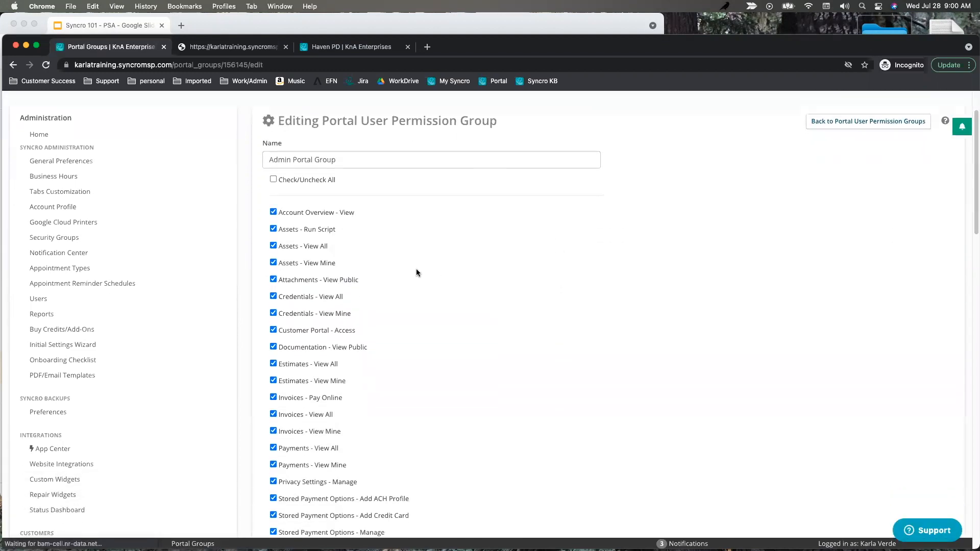
pyautogui.scroll(-4, 412, 342)
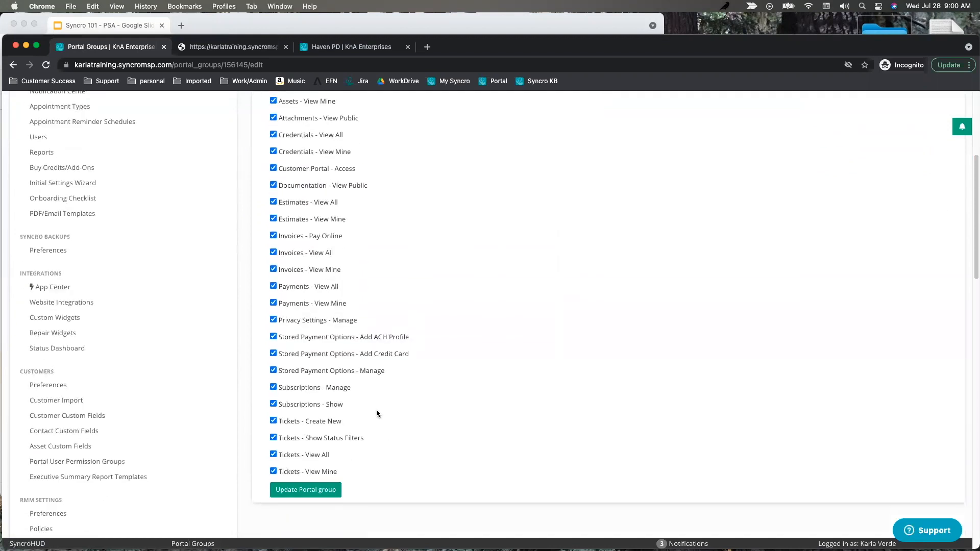
pyautogui.scroll(-2, 383, 383)
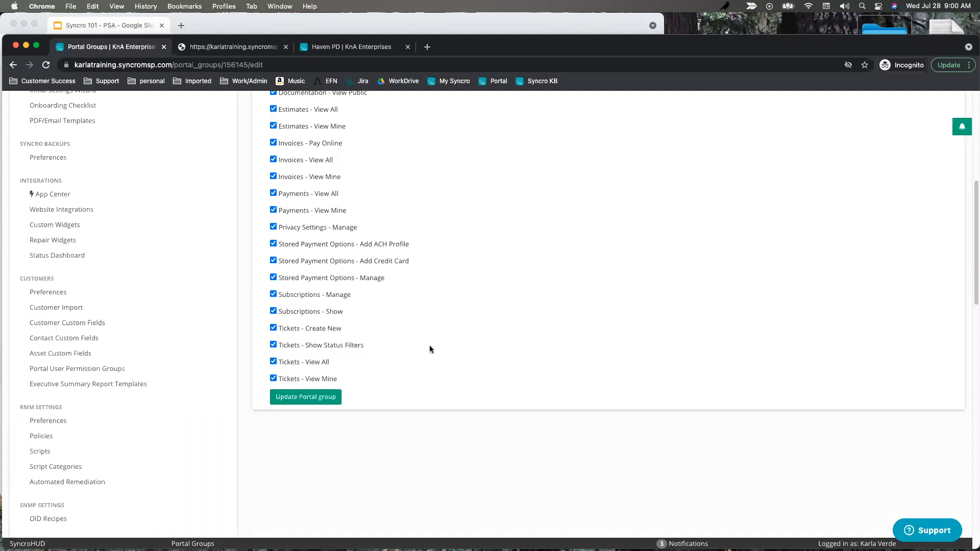
pyautogui.scroll(5, 468, 346)
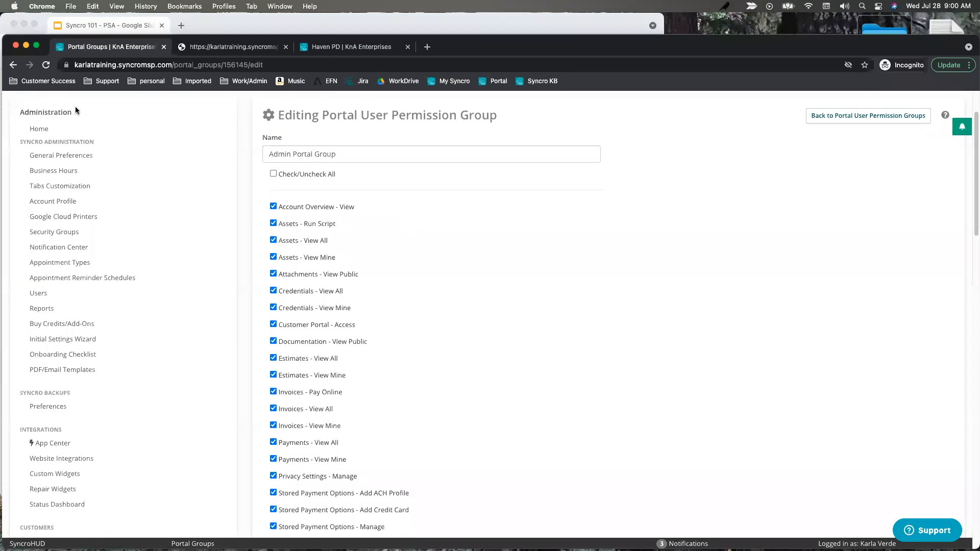
pyautogui.click(14, 64)
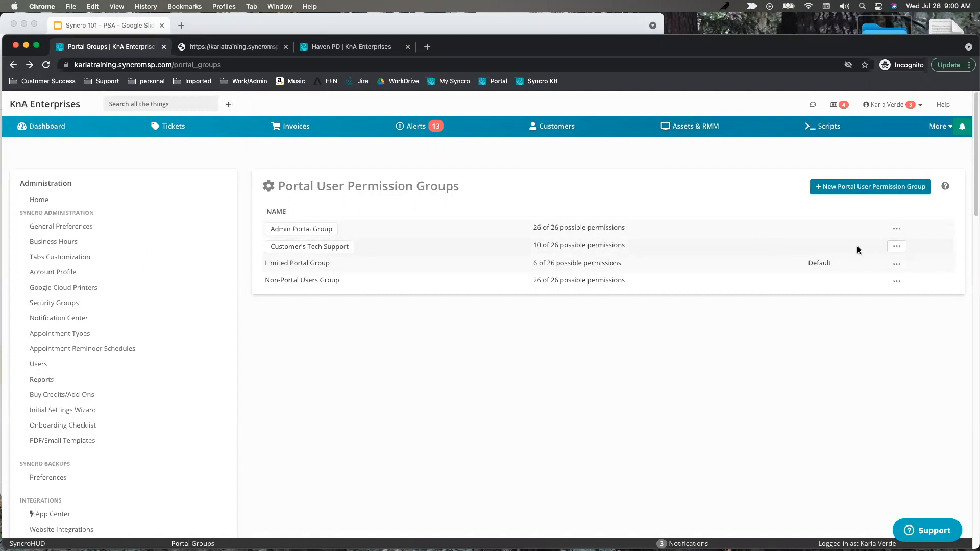
pyautogui.click(897, 248)
pyautogui.click(907, 294)
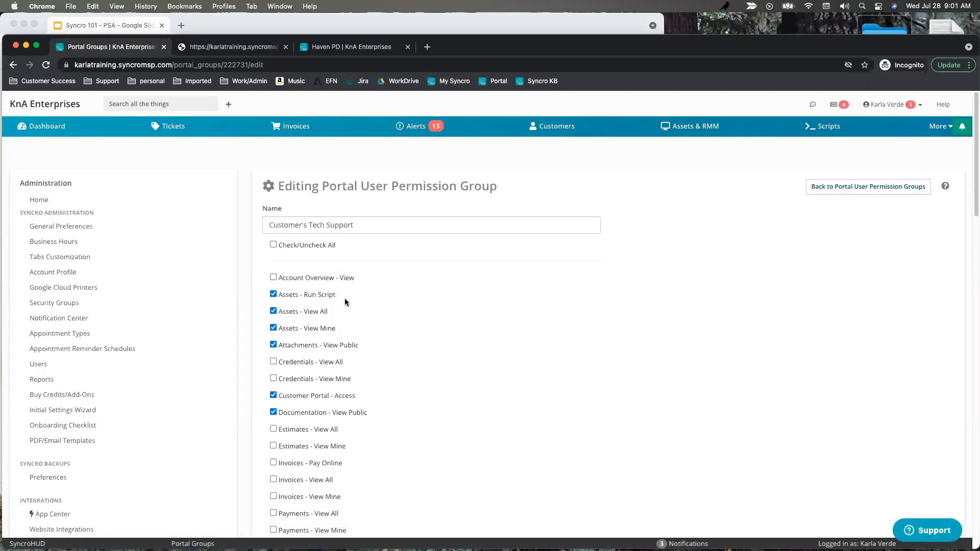
pyautogui.moveTo(308, 308); pyautogui.dragTo(274, 294)
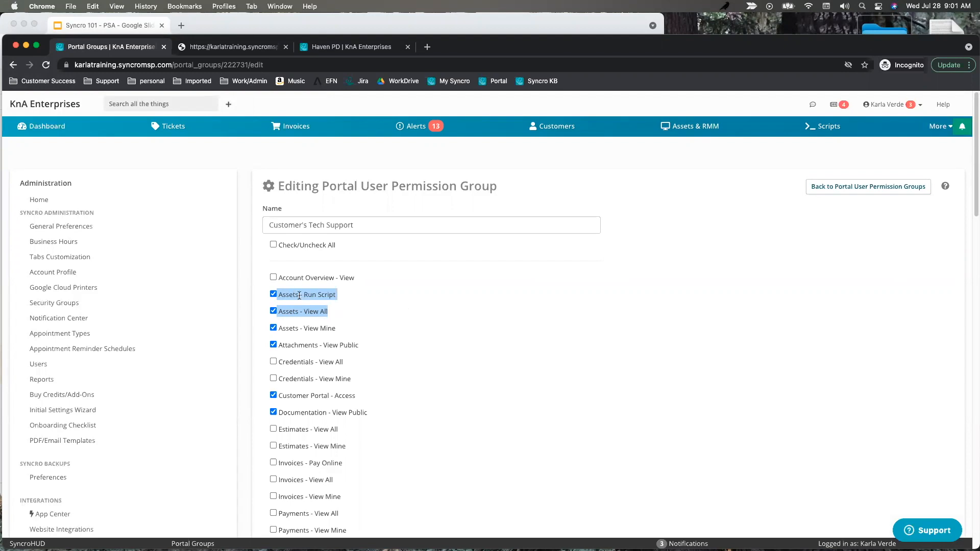
pyautogui.moveTo(338, 328); pyautogui.dragTo(278, 312)
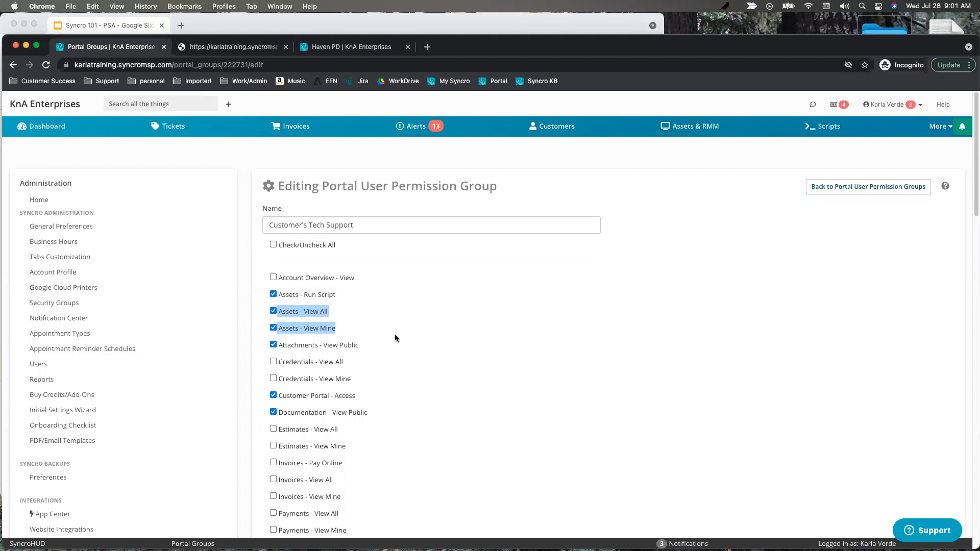
pyautogui.moveTo(342, 329); pyautogui.dragTo(279, 313)
pyautogui.scroll(-3, 417, 350)
pyautogui.scroll(-6, 437, 343)
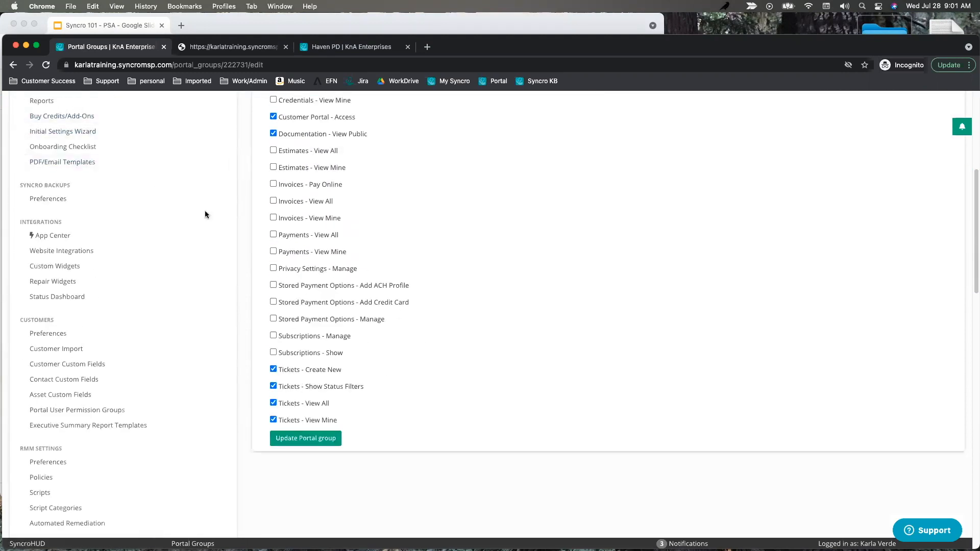
pyautogui.scroll(9, 372, 201)
pyautogui.click(14, 65)
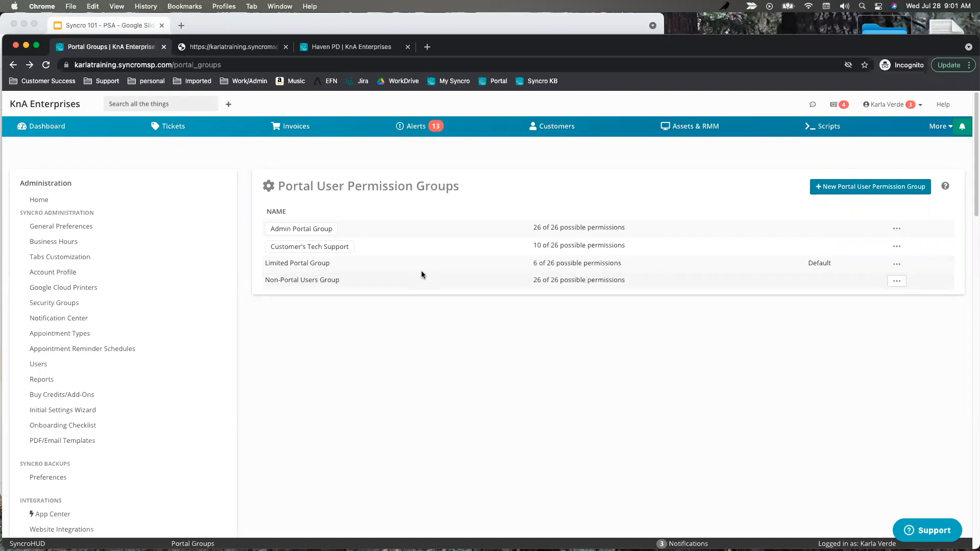
# Compare the Non-Portal Users Group name with the Online Profile line in the autoresponder email preview.
pyautogui.moveTo(349, 283); pyautogui.dragTo(265, 280)
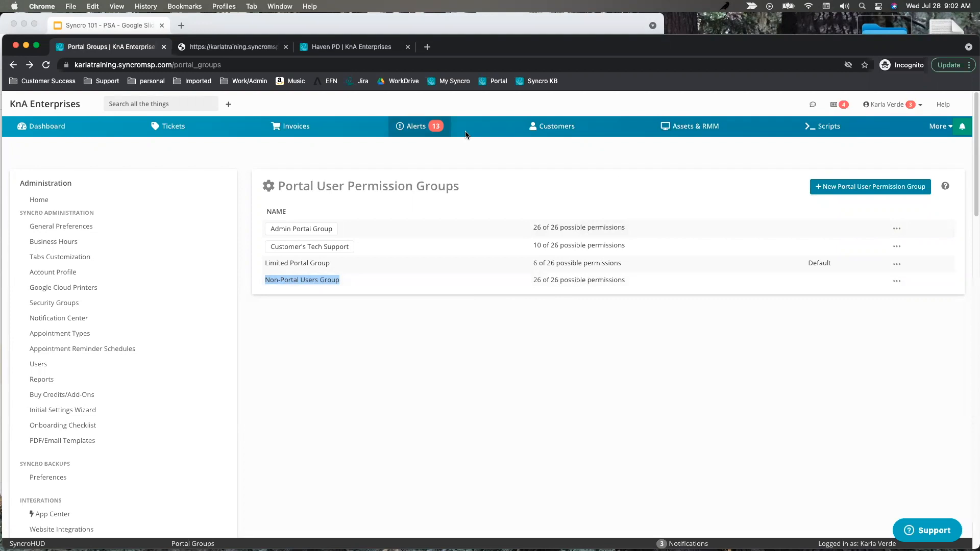
pyautogui.click(212, 48)
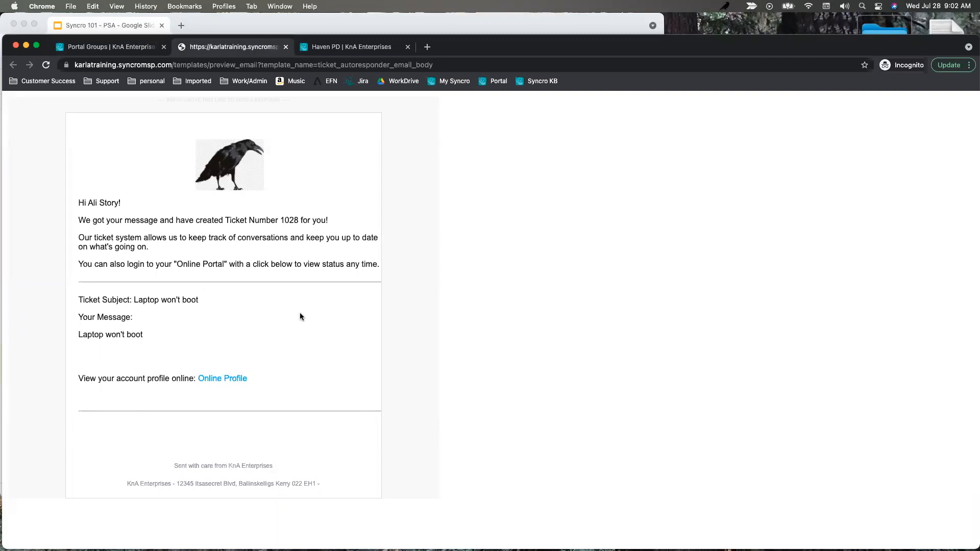
pyautogui.moveTo(253, 379); pyautogui.dragTo(74, 378)
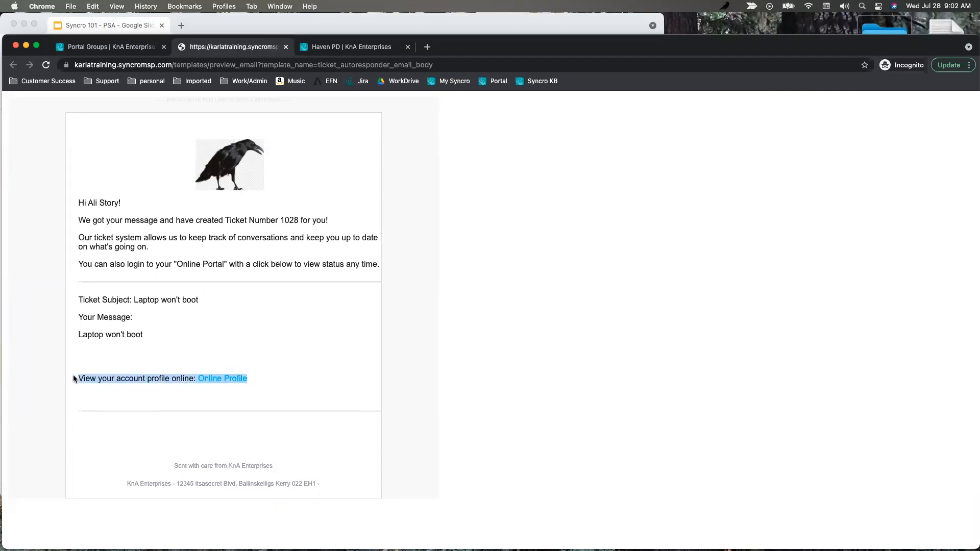
pyautogui.click(299, 360)
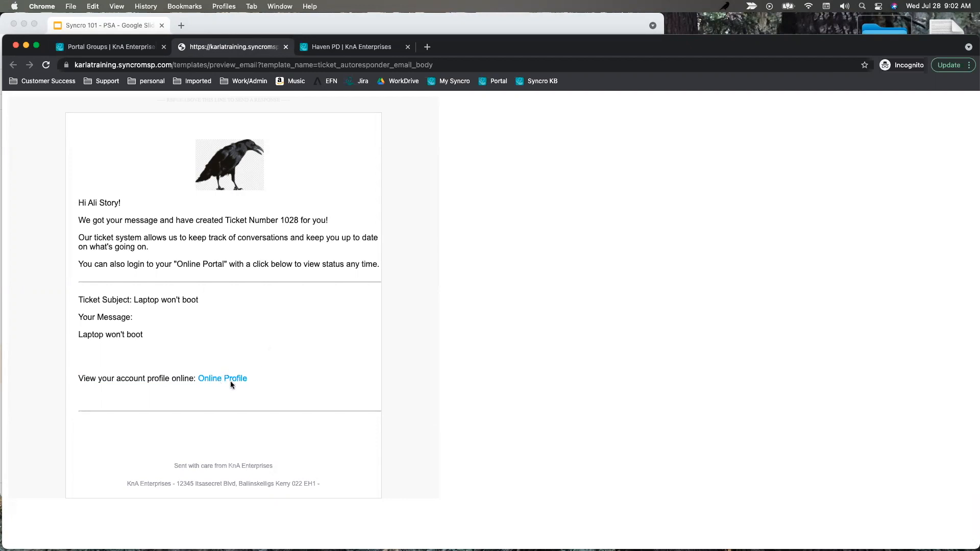
pyautogui.click(128, 47)
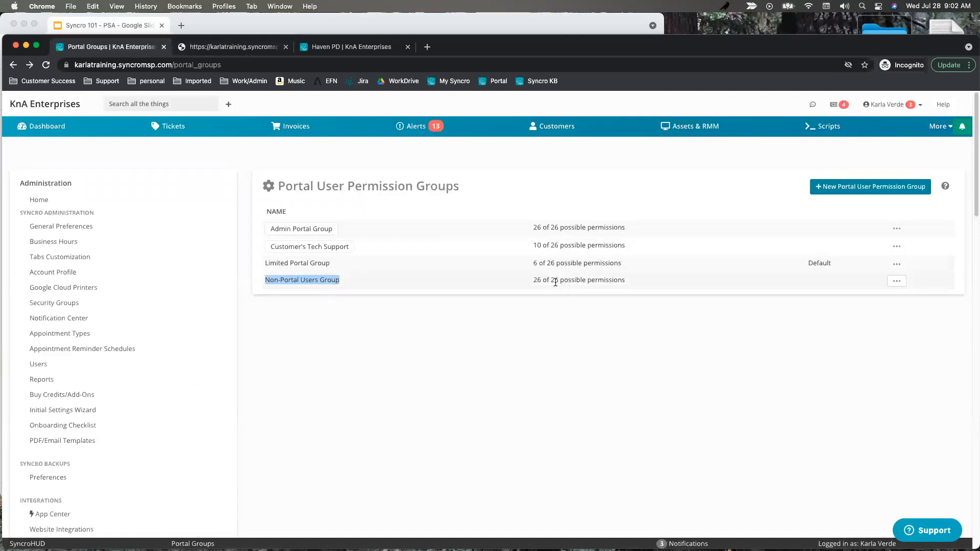
pyautogui.click(230, 47)
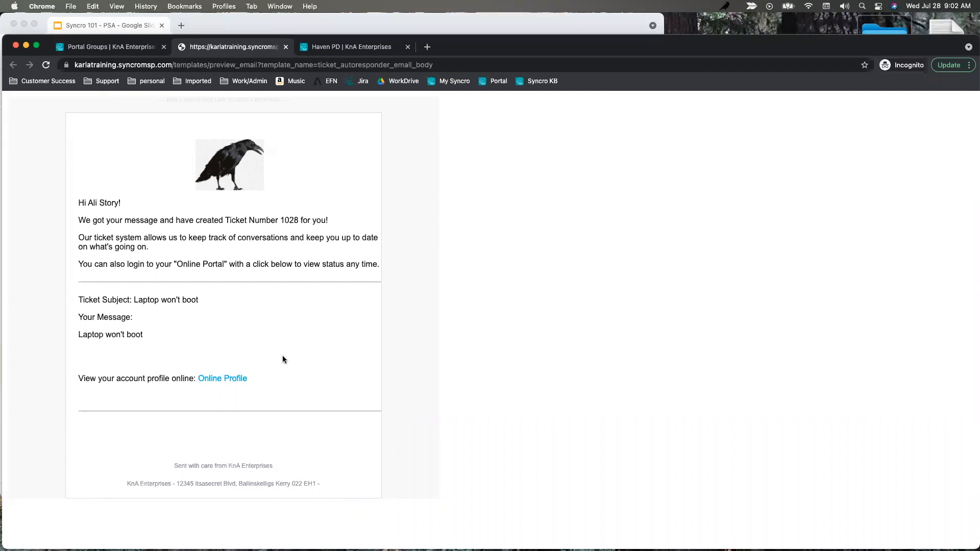
# Open the Non-Portal Users Group for editing from its row's actions menu.
pyautogui.click(101, 49)
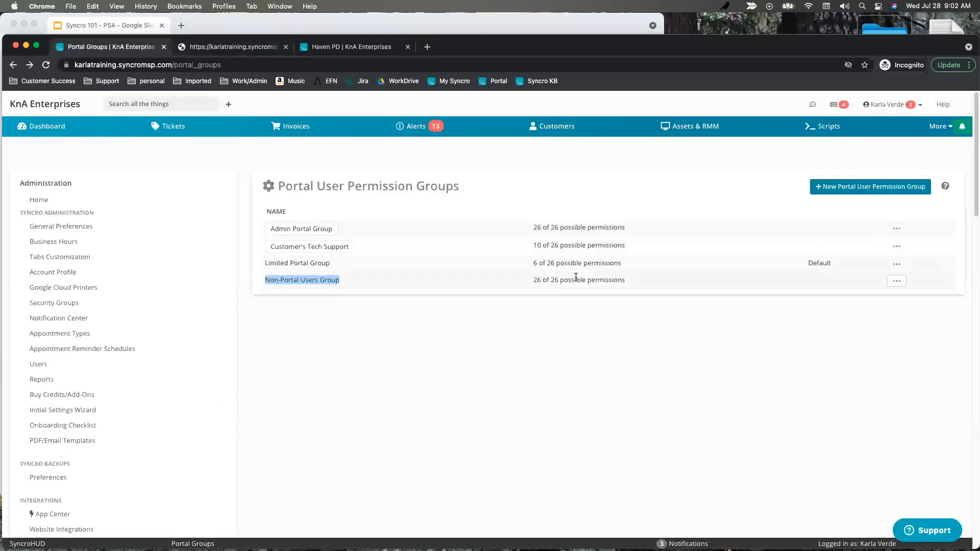
pyautogui.click(897, 281)
pyautogui.click(903, 313)
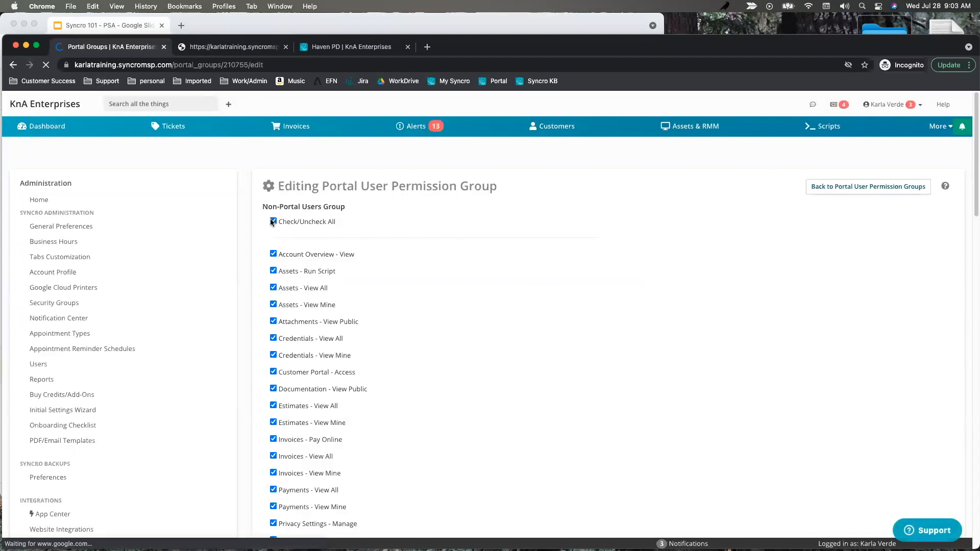
# Untick the group's permissions, recheck the email's online profile text, then go Back to the groups list.
pyautogui.click(273, 221)
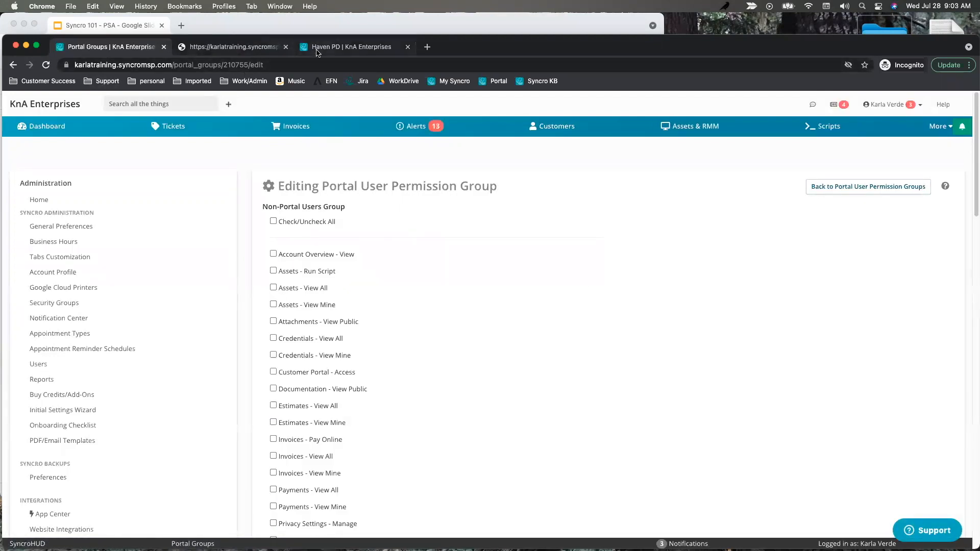
pyautogui.click(255, 46)
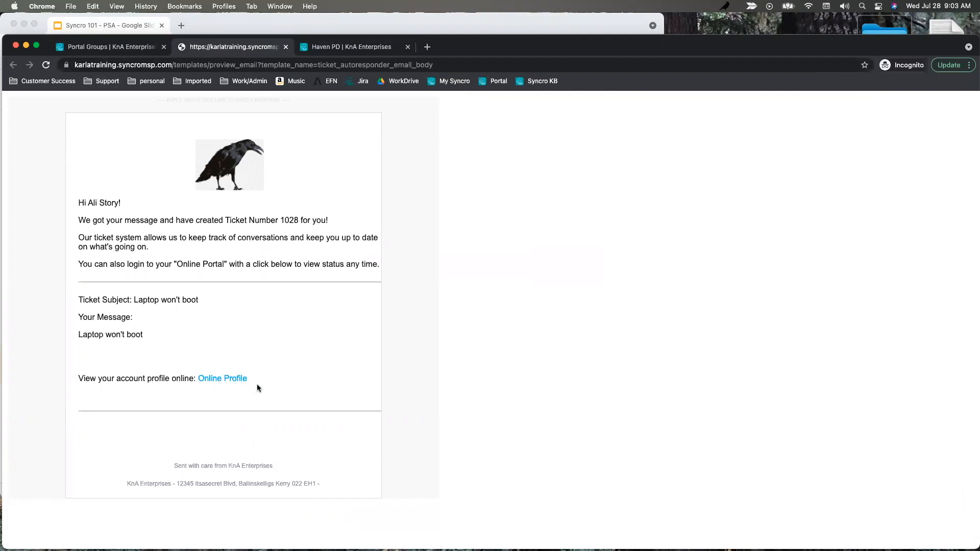
pyautogui.moveTo(262, 377); pyautogui.dragTo(163, 387)
pyautogui.click(308, 390)
pyautogui.click(147, 47)
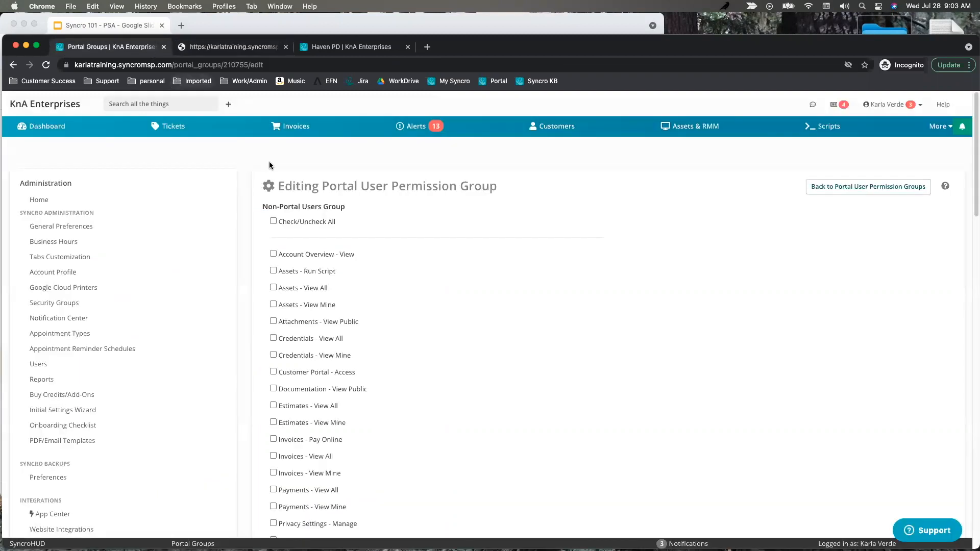
pyautogui.click(14, 65)
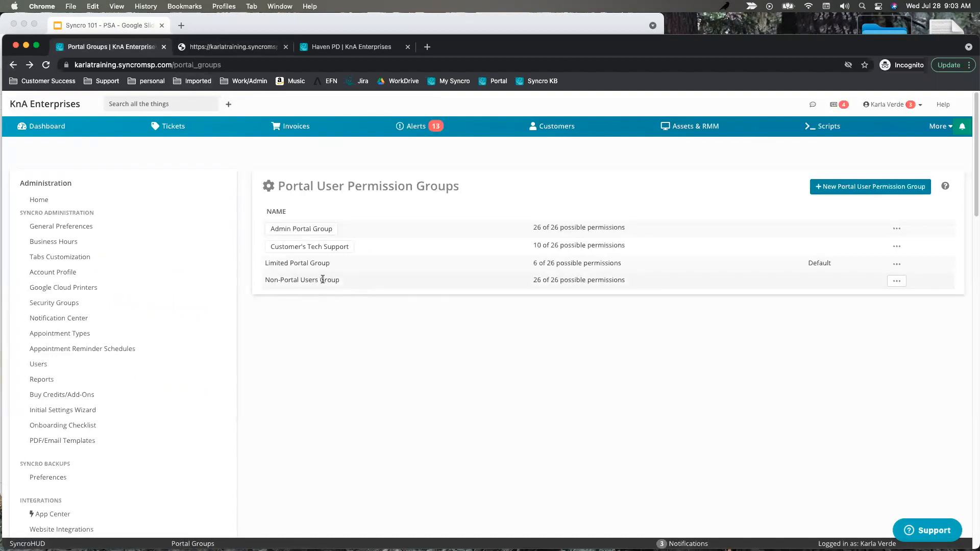
# Open the Haven PD portal-enabled contact and review its portal login override value.
pyautogui.click(325, 51)
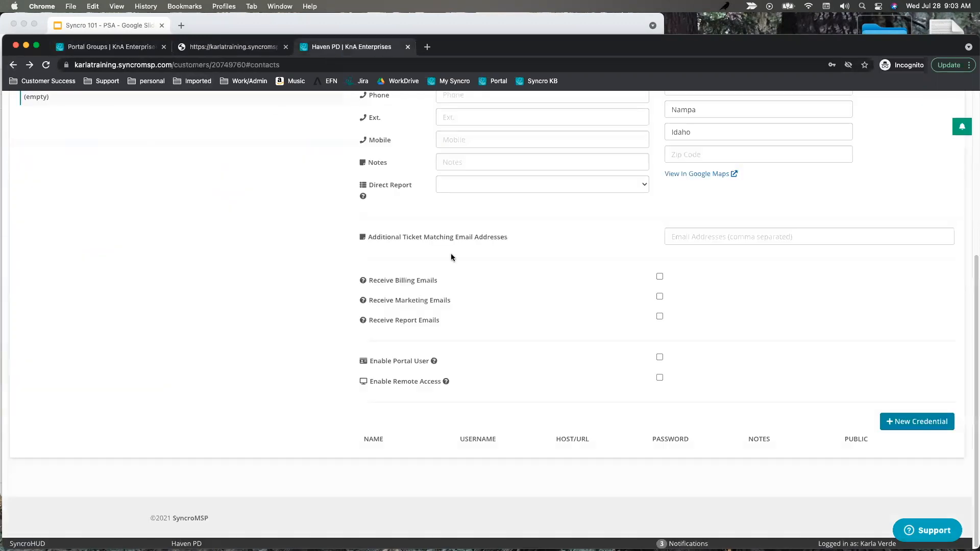
pyautogui.scroll(5, 455, 235)
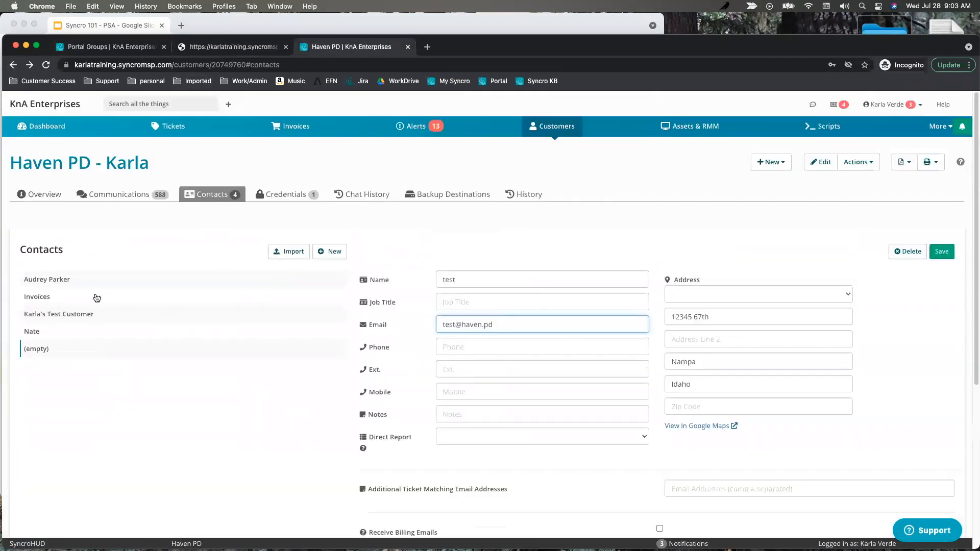
pyautogui.click(39, 337)
pyautogui.scroll(-4, 516, 431)
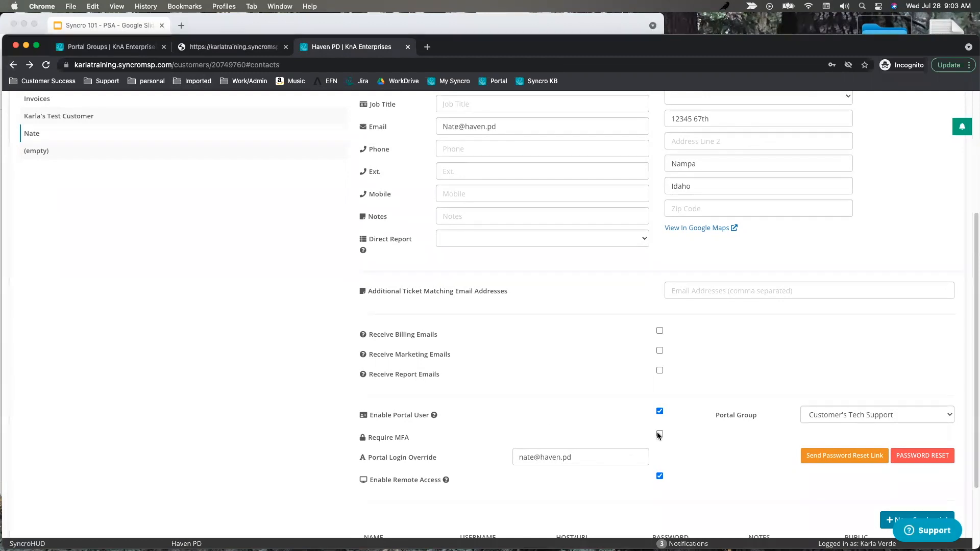
pyautogui.moveTo(587, 459); pyautogui.dragTo(464, 458)
pyautogui.scroll(5, 186, 177)
# On the Overview, keep the portal user in Customer's Tech Support, then return to Contacts.
pyautogui.click(31, 194)
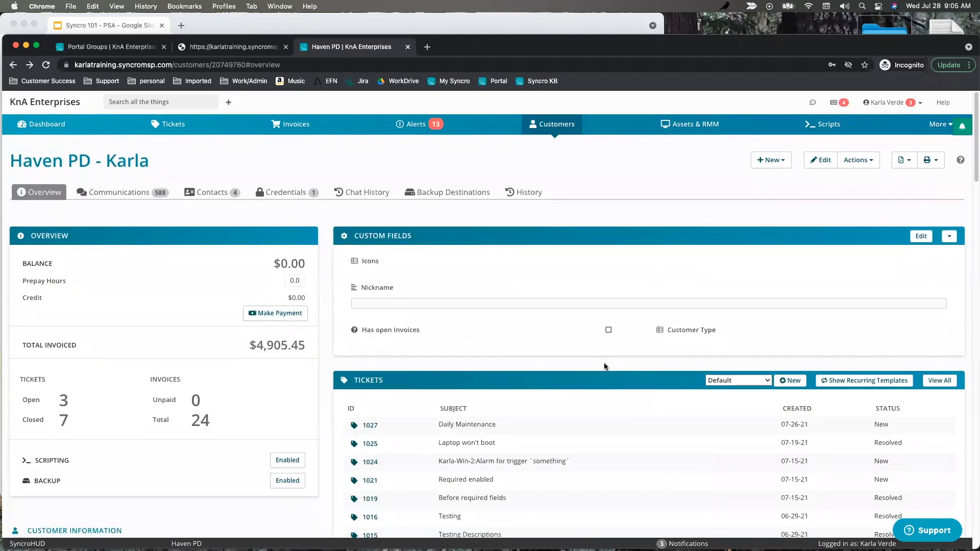
pyautogui.scroll(-20, 705, 334)
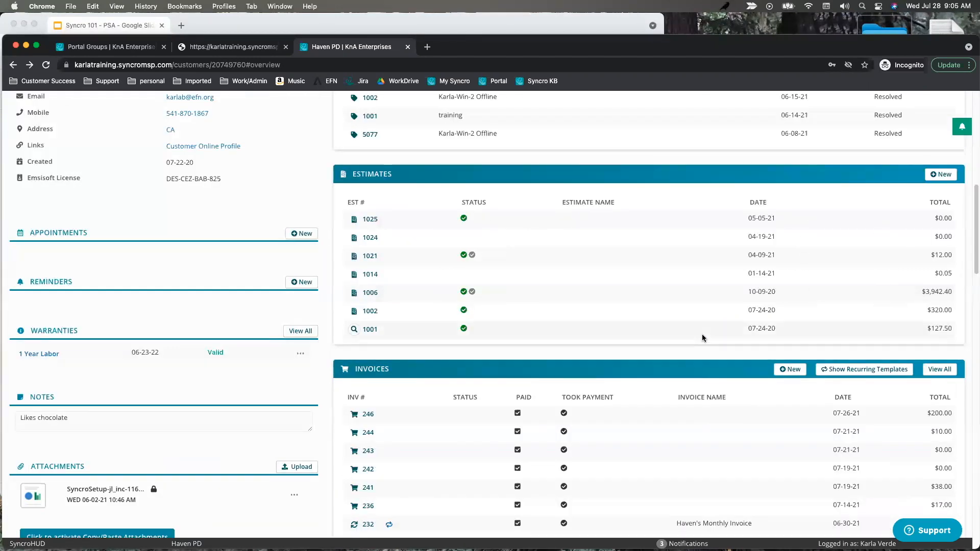
pyautogui.scroll(-10, 706, 333)
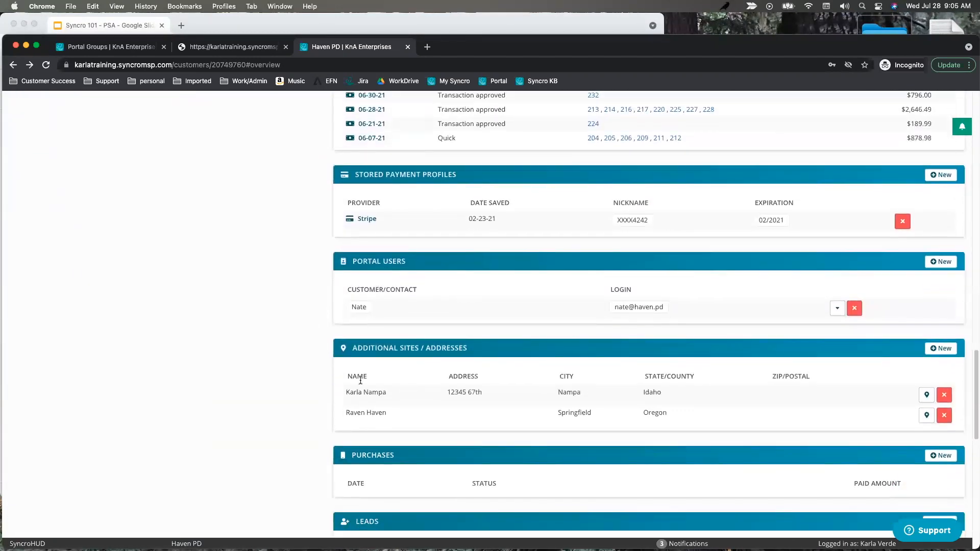
pyautogui.click(838, 309)
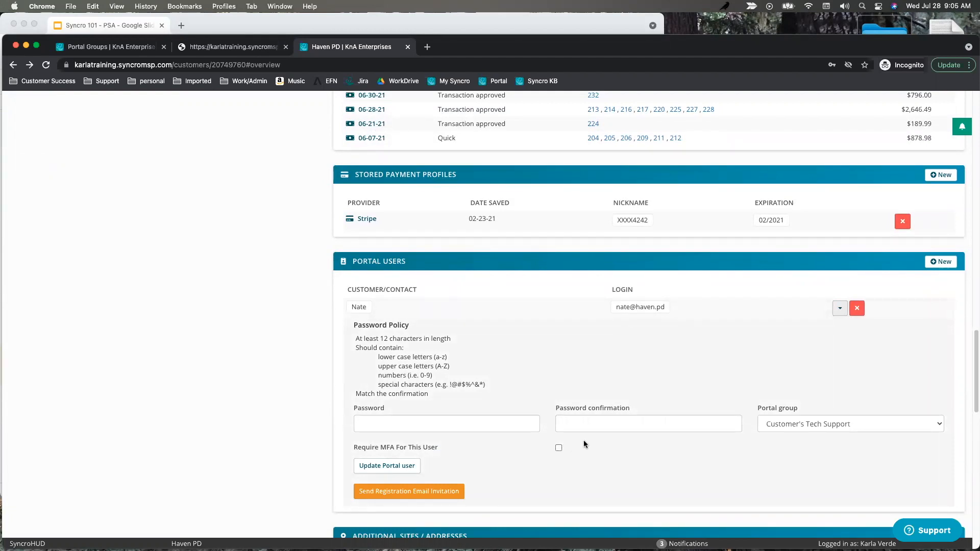
pyautogui.click(816, 425)
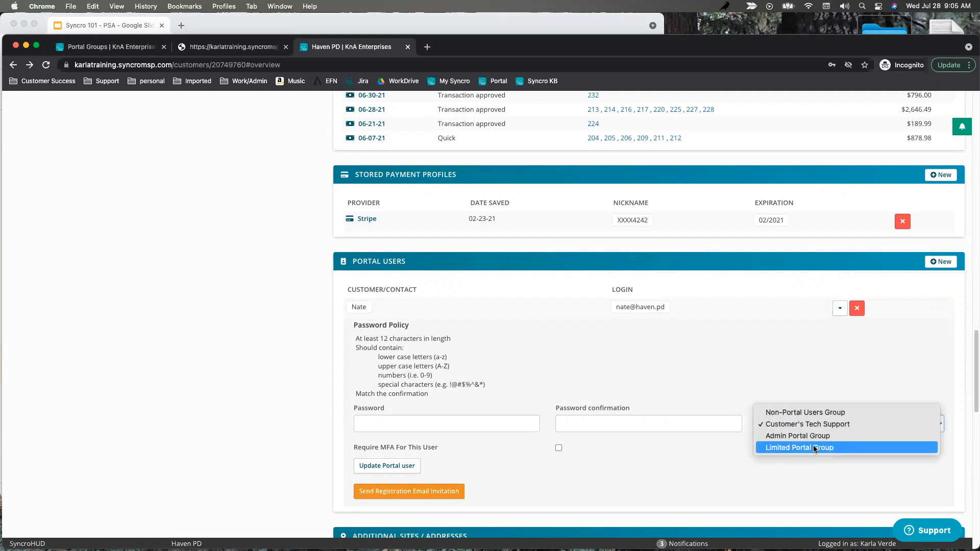
pyautogui.click(797, 424)
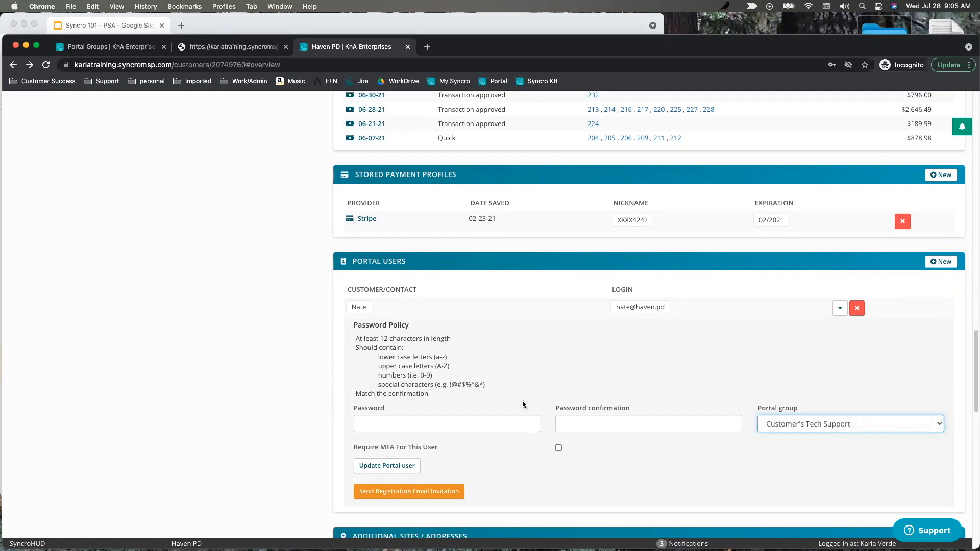
pyautogui.scroll(15, 523, 404)
pyautogui.click(211, 195)
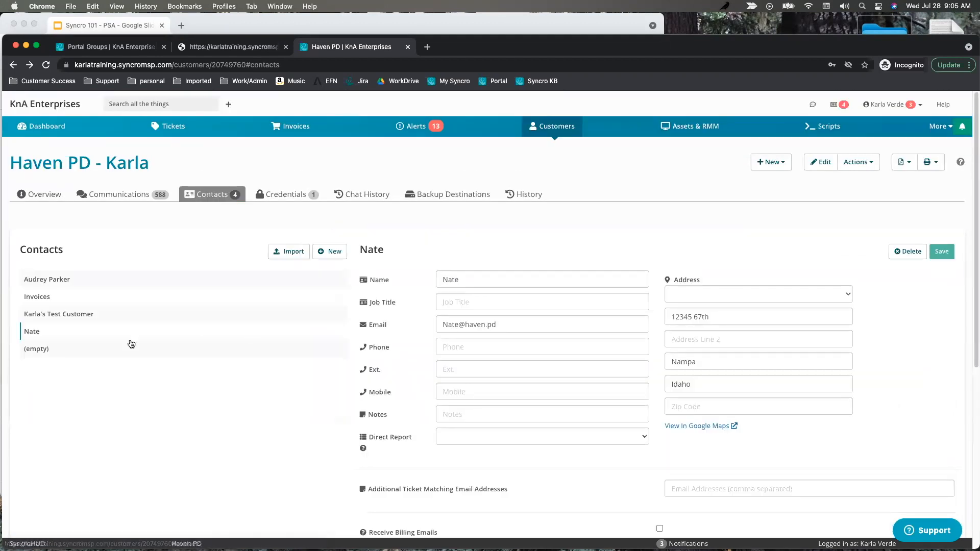
# Bring the training slides window forward and move it right and down.
pyautogui.scroll(-5, 599, 434)
pyautogui.scroll(-2, 685, 459)
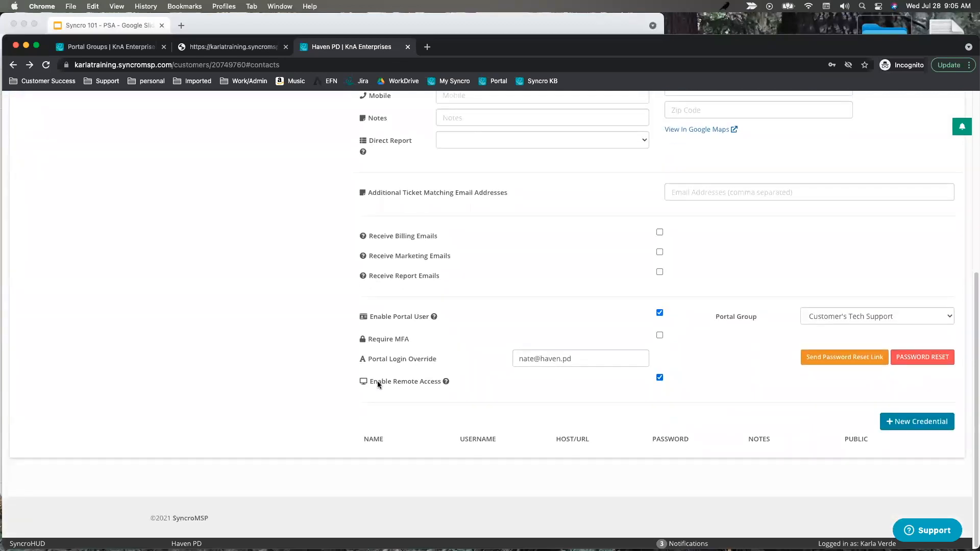
pyautogui.moveTo(378, 386)
pyautogui.click(216, 25)
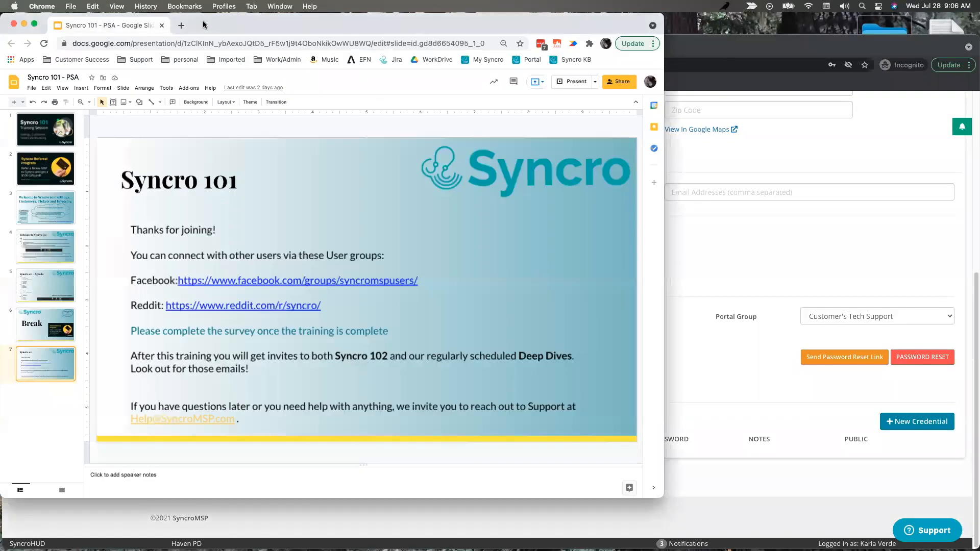
pyautogui.moveTo(275, 68); pyautogui.dragTo(370, 79)
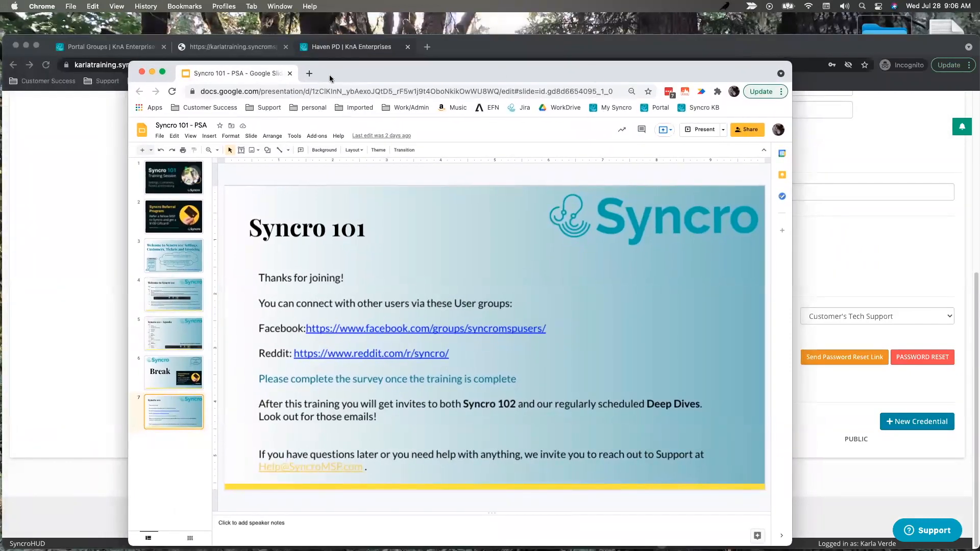
# Sign in to the customer portal from the Portal bookmark in a new tab.
pyautogui.click(309, 74)
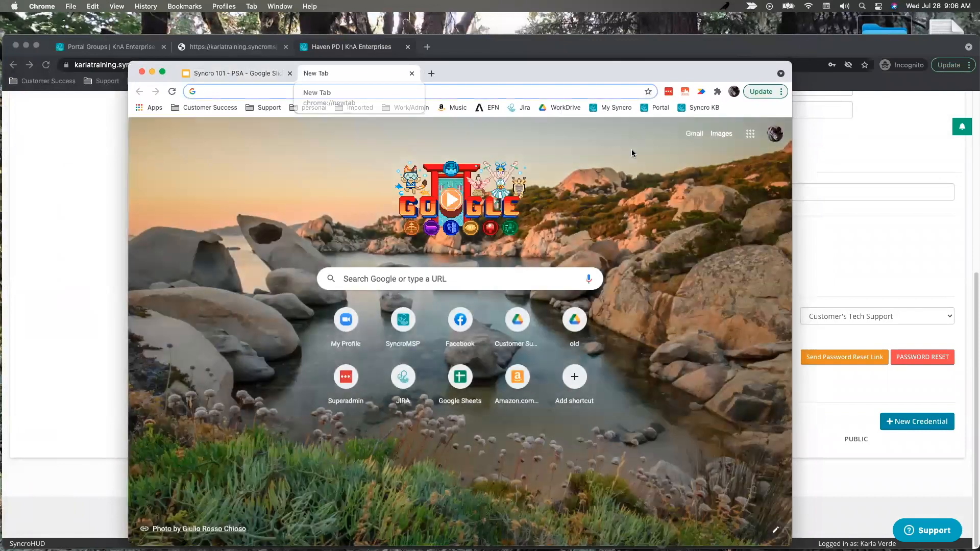
pyautogui.click(657, 107)
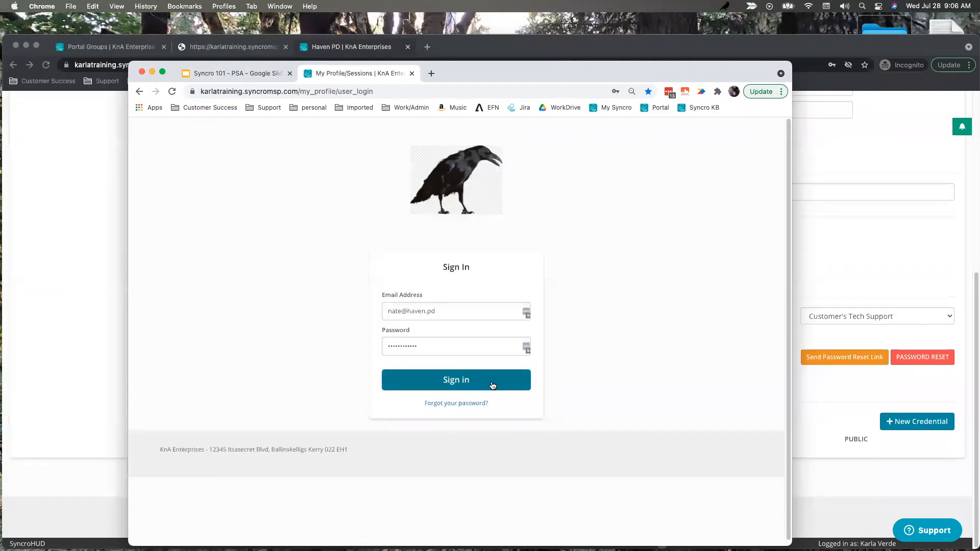
pyautogui.click(449, 384)
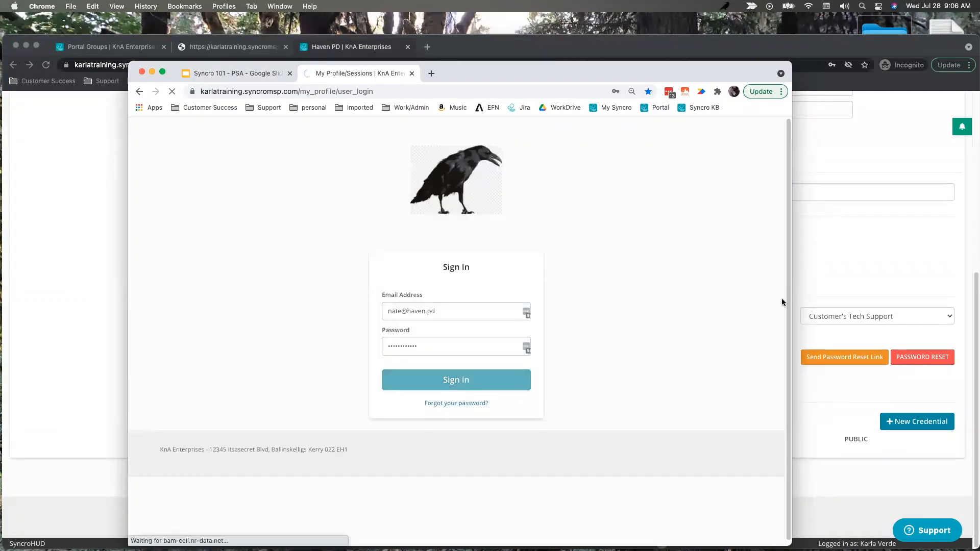
pyautogui.moveTo(561, 78); pyautogui.dragTo(677, 105)
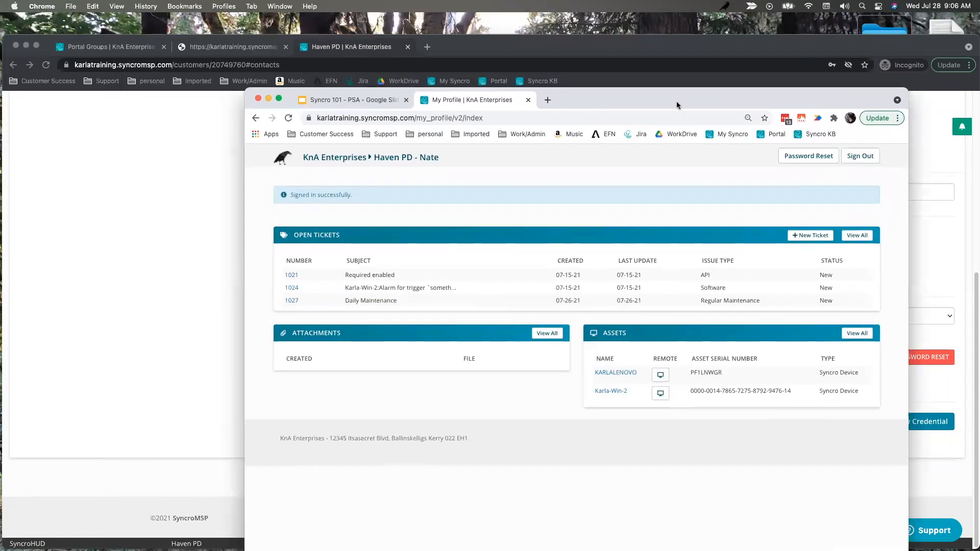
pyautogui.click(125, 47)
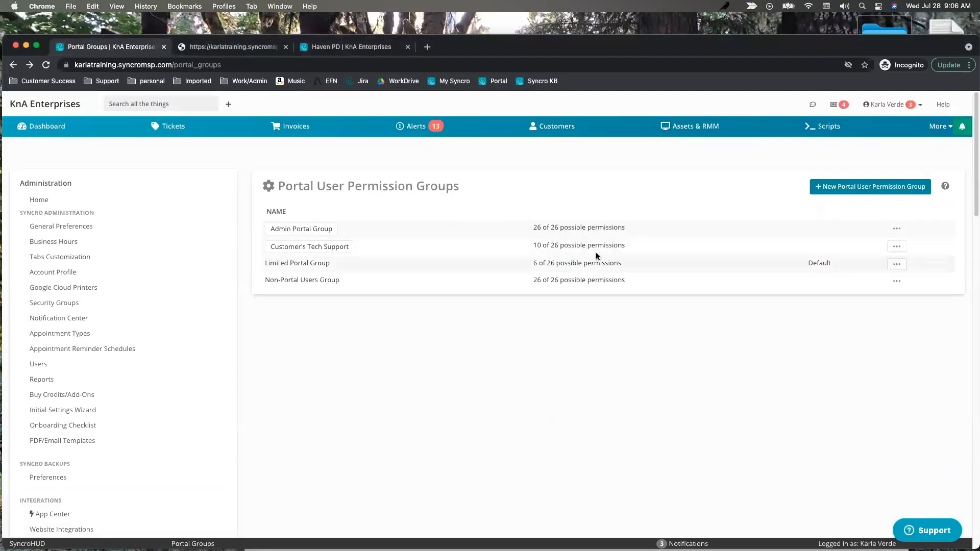
# Edit the Customer's Tech Support group, then arrange windows so the portal dashboard is in front.
pyautogui.click(897, 247)
pyautogui.click(903, 280)
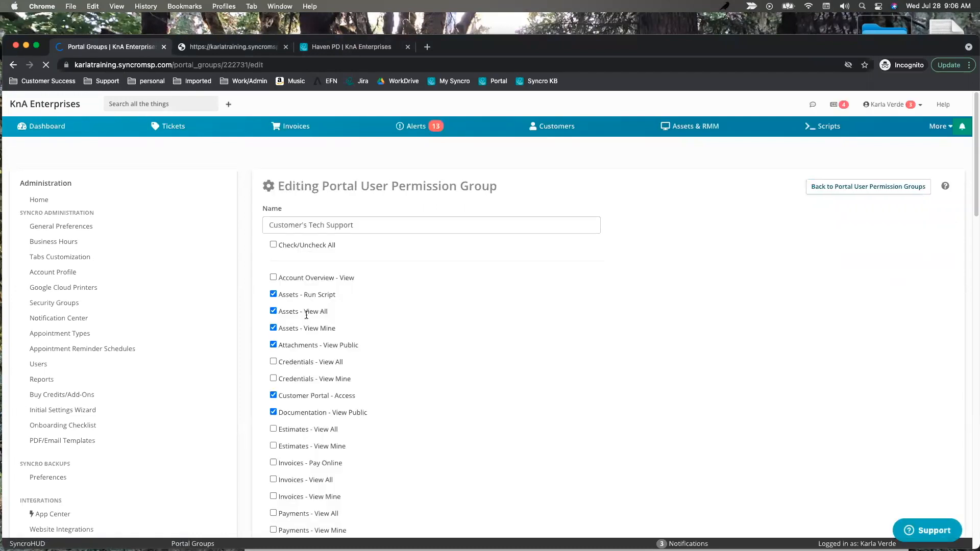
pyautogui.scroll(-10, 365, 372)
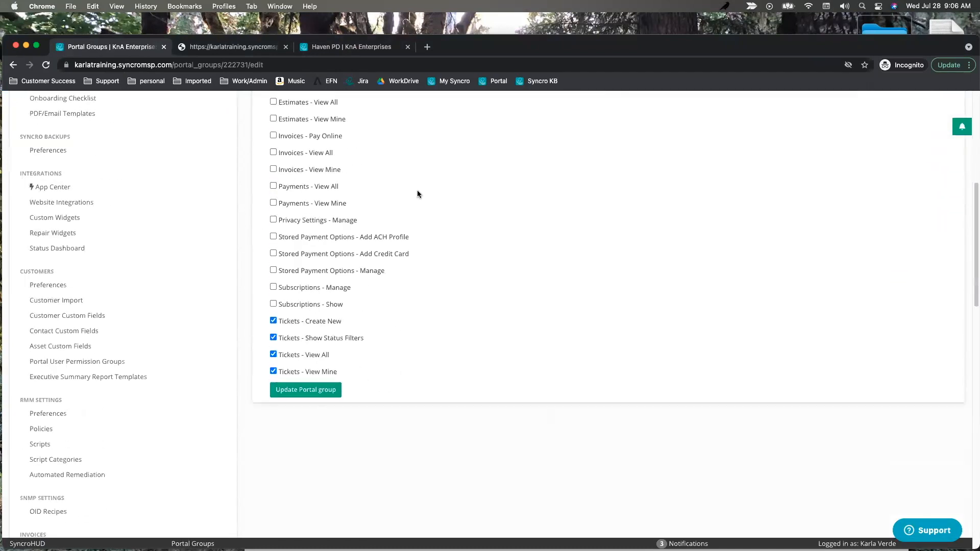
pyautogui.moveTo(712, 47); pyautogui.dragTo(711, 125)
pyautogui.click(659, 91)
pyautogui.moveTo(649, 95); pyautogui.dragTo(537, 84)
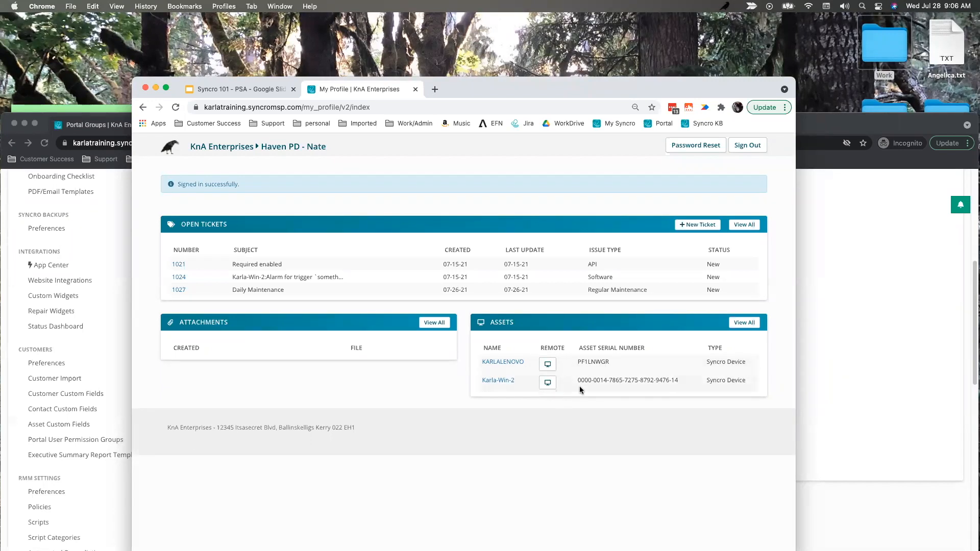
# Compare the group's Assets - View All and View Mine permissions with the portal's asset list.
pyautogui.click(91, 261)
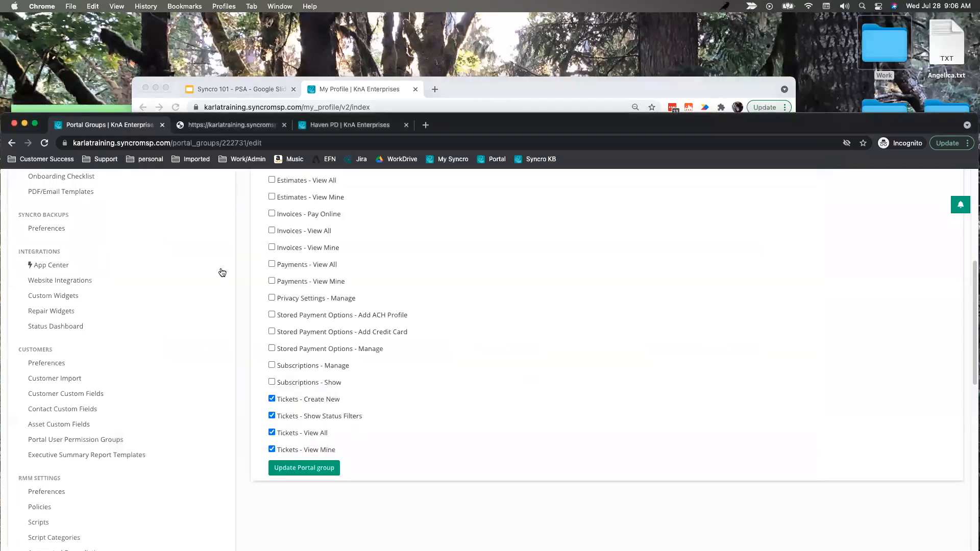
pyautogui.scroll(10, 337, 283)
pyautogui.moveTo(351, 407); pyautogui.dragTo(270, 392)
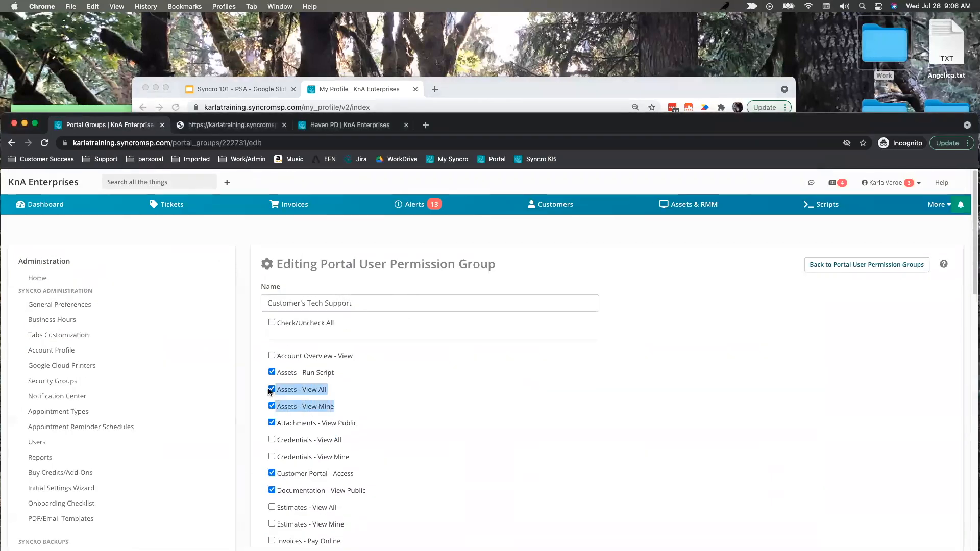
pyautogui.click(458, 90)
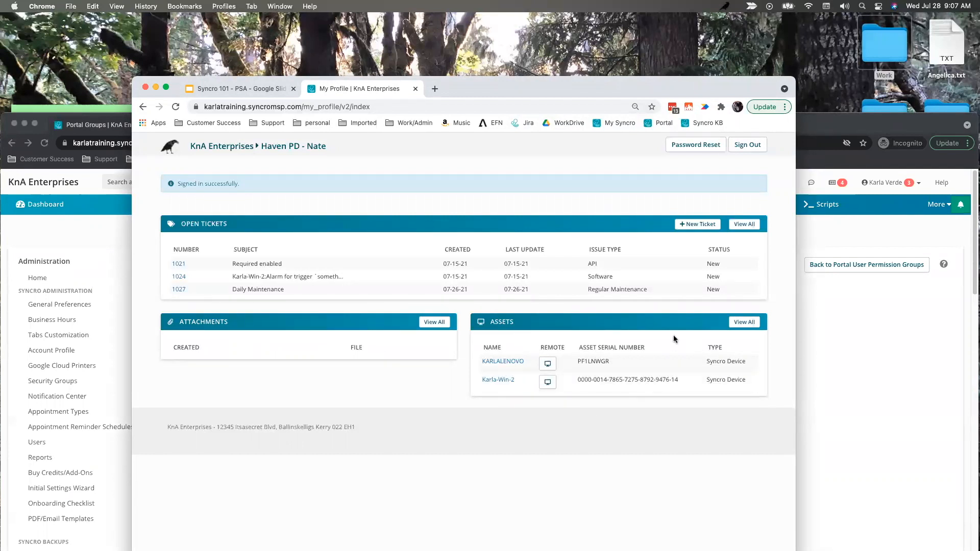
pyautogui.click(841, 359)
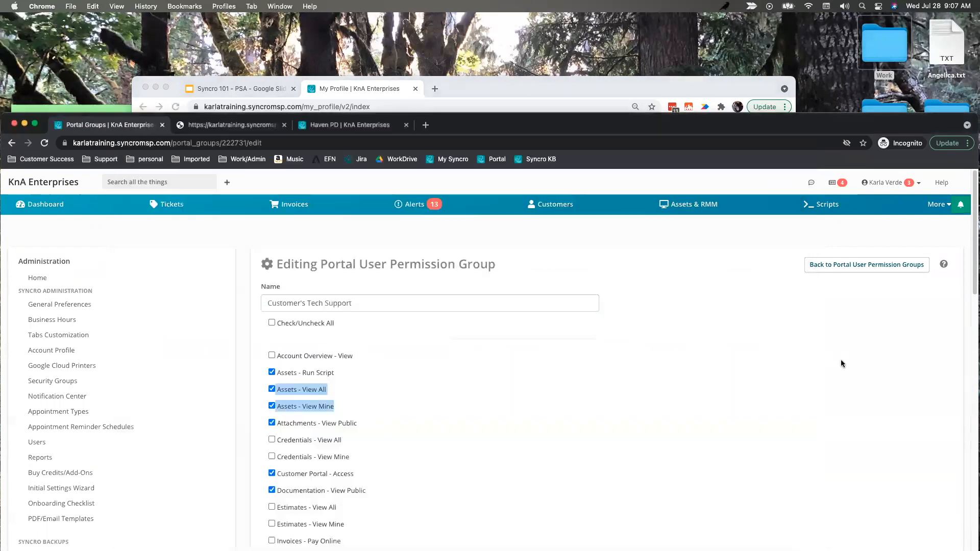
pyautogui.click(388, 125)
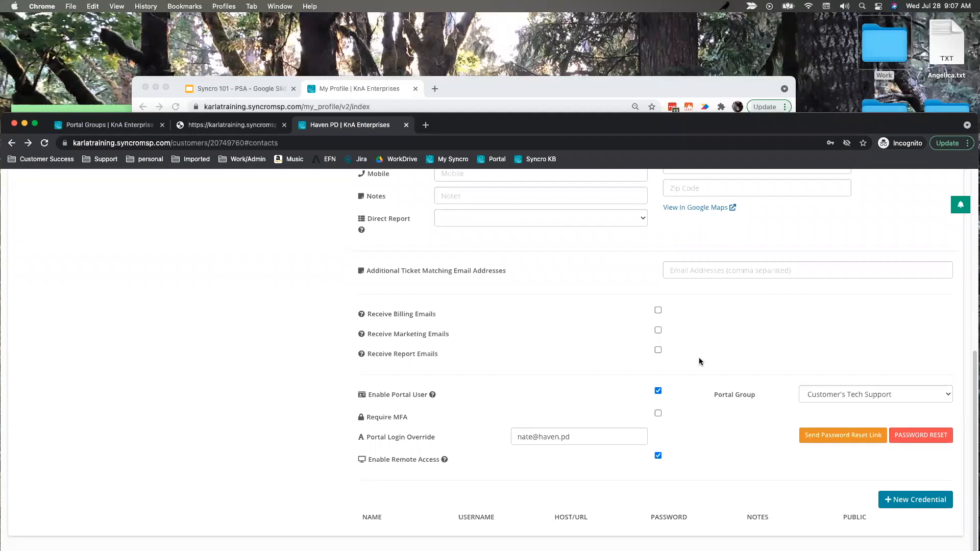
pyautogui.moveTo(490, 131); pyautogui.dragTo(492, 61)
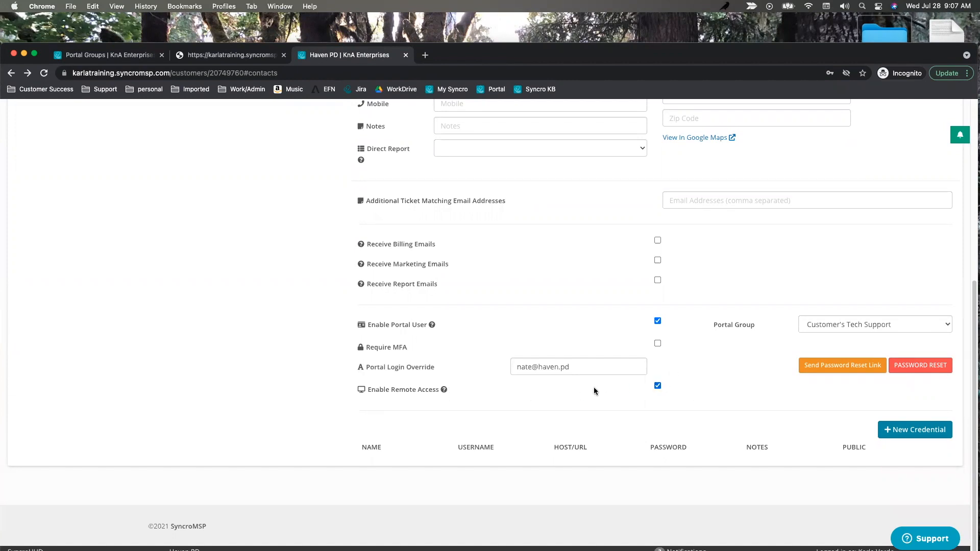
pyautogui.scroll(5, 286, 328)
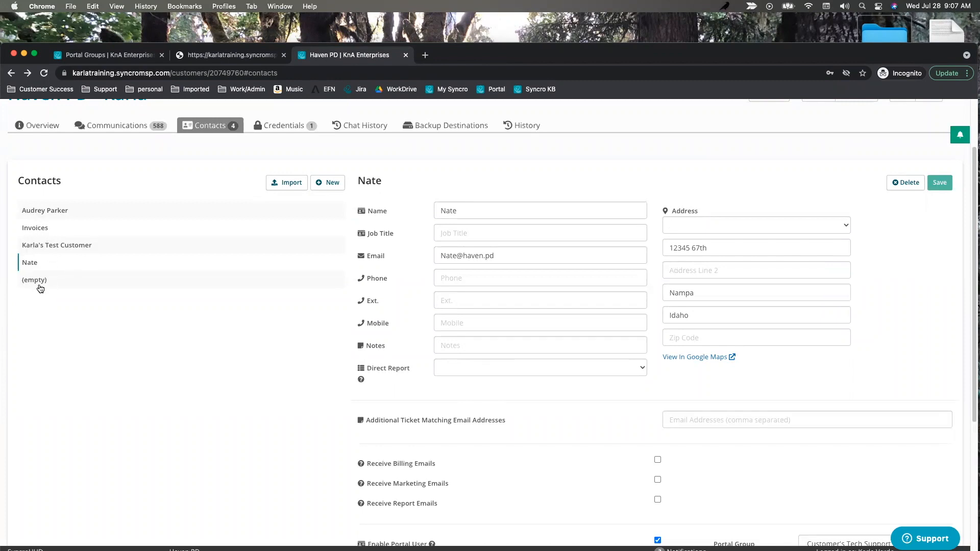
pyautogui.scroll(-1, 153, 275)
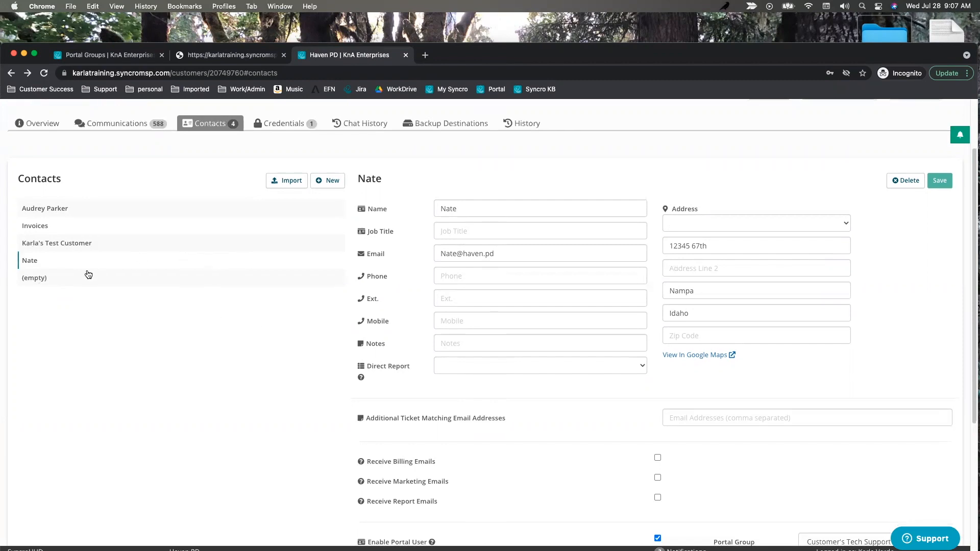
pyautogui.scroll(-4, 612, 435)
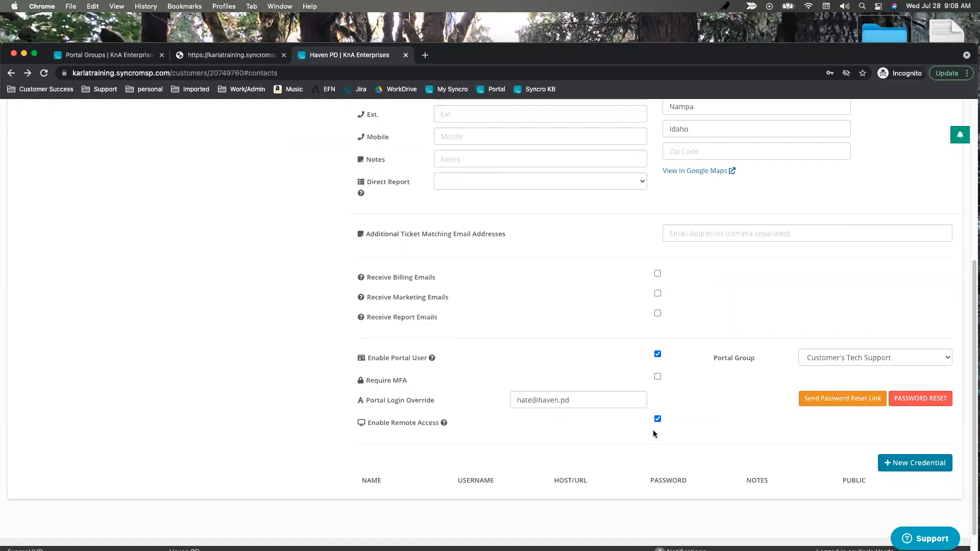
pyautogui.scroll(5, 761, 258)
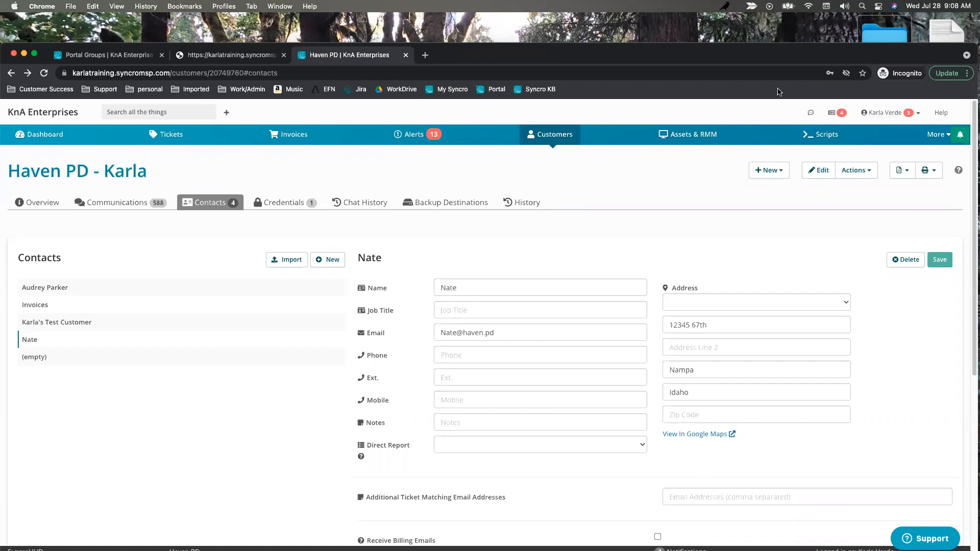
# Return to the Customer's Tech Support group page and highlight its Assets - View All permission.
pyautogui.moveTo(649, 55); pyautogui.dragTo(648, 183)
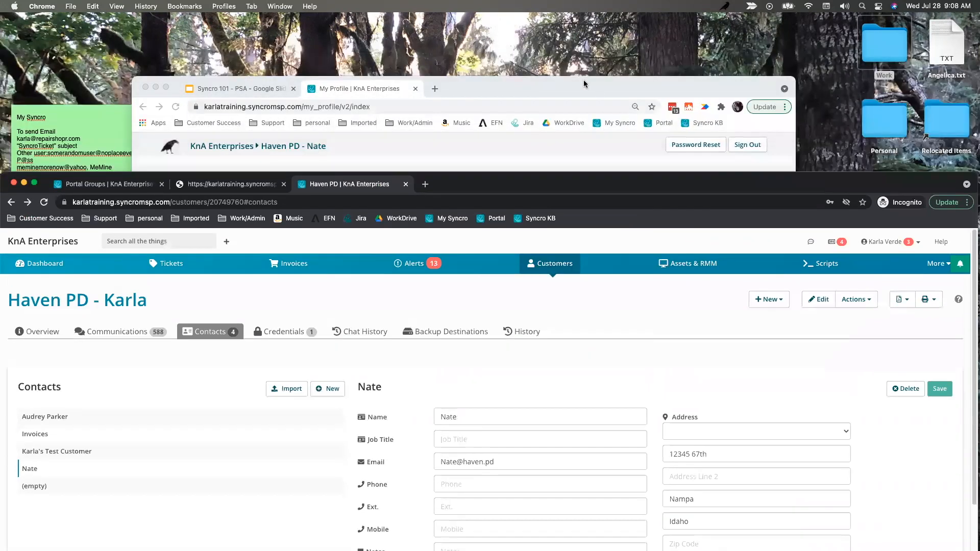
pyautogui.click(554, 91)
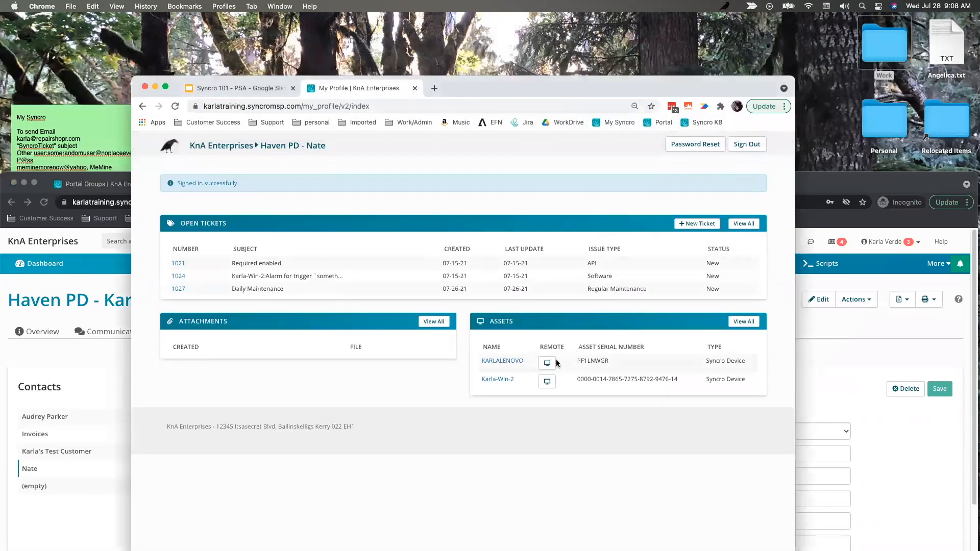
pyautogui.click(846, 185)
pyautogui.click(115, 189)
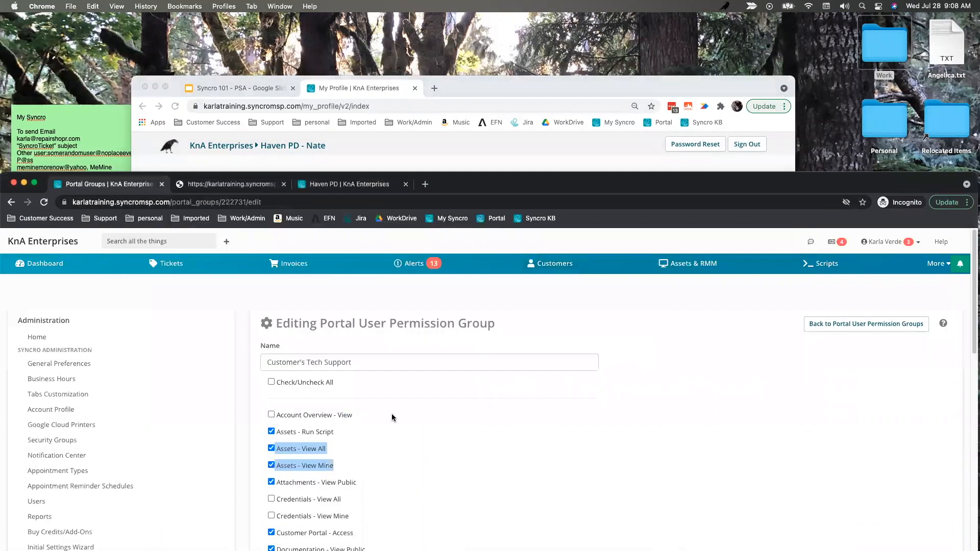
pyautogui.scroll(-3, 393, 357)
pyautogui.click(345, 341)
pyautogui.moveTo(327, 326); pyautogui.dragTo(275, 328)
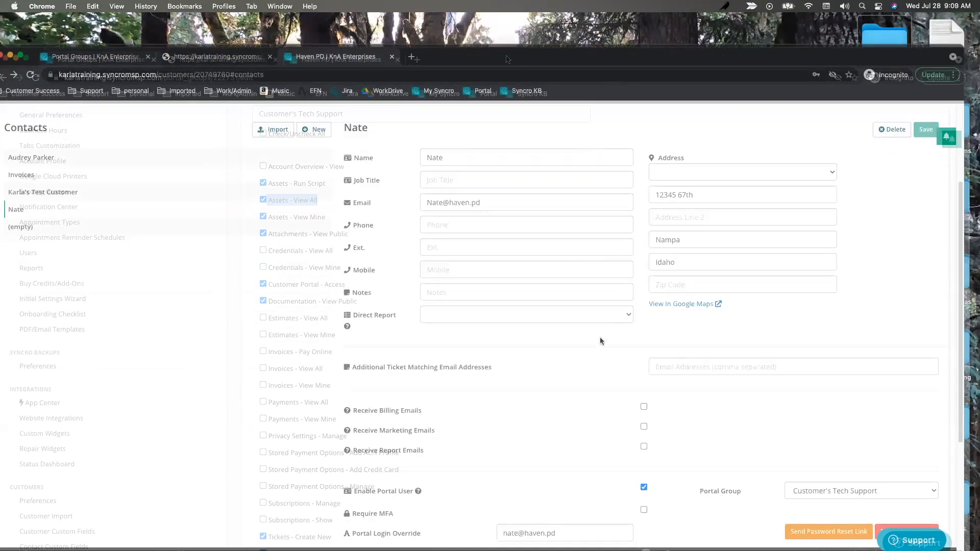
pyautogui.scroll(-3, 601, 342)
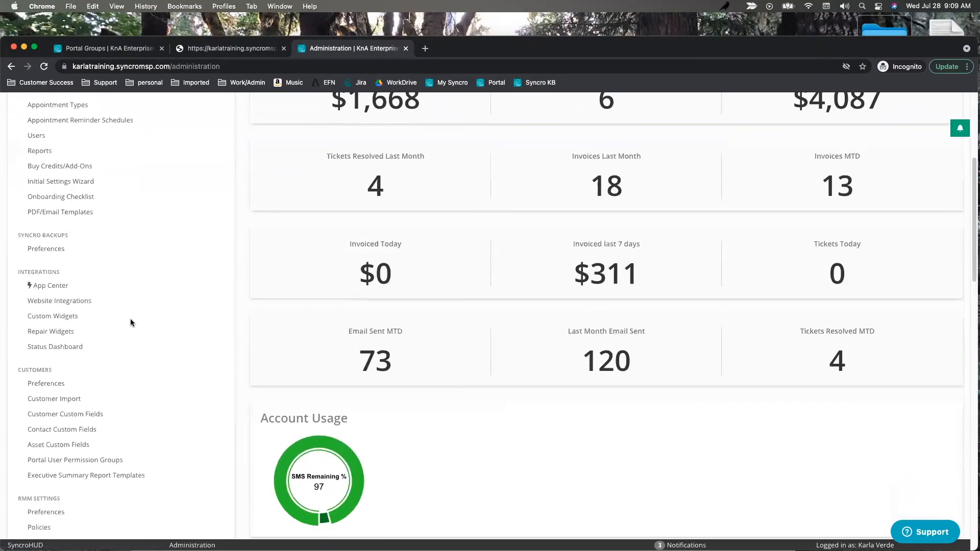
# Open Preferences under the Admin Tickets section and review the Tickets Settings page.
pyautogui.scroll(-2, 131, 319)
pyautogui.scroll(-7, 126, 326)
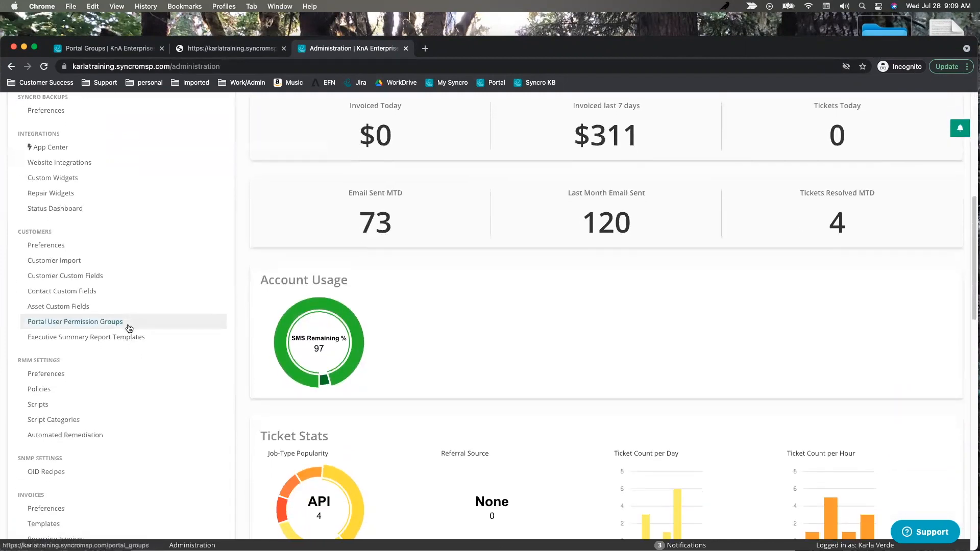
pyautogui.scroll(-7, 76, 367)
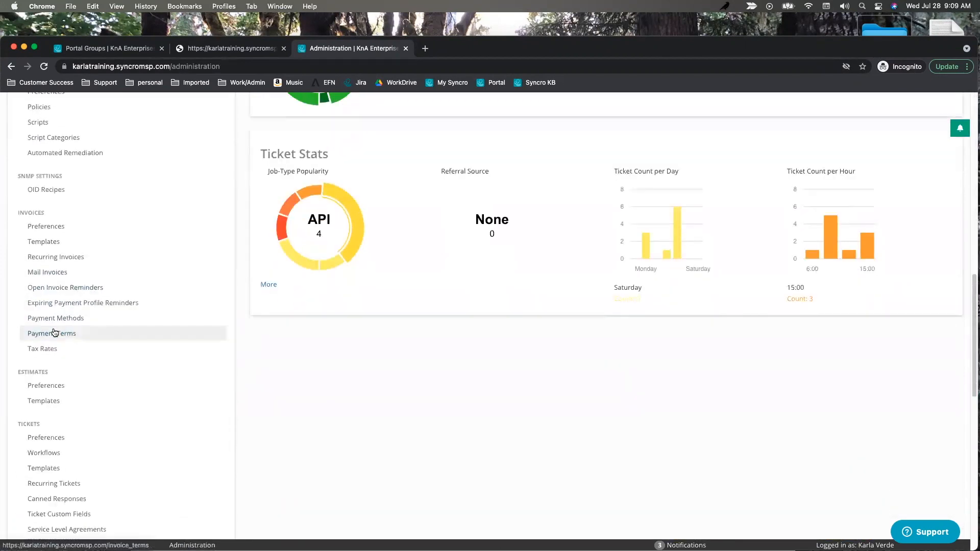
pyautogui.click(51, 371)
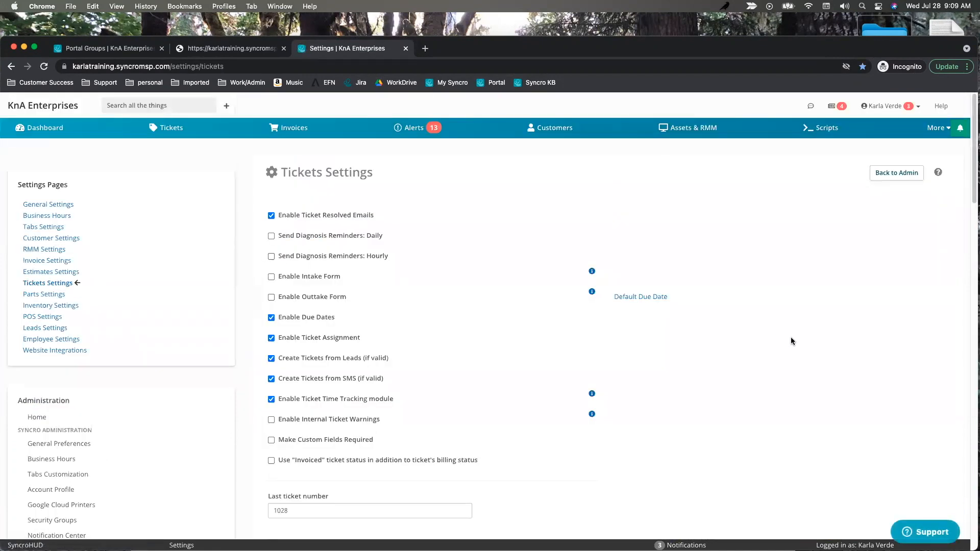
pyautogui.scroll(-10, 559, 326)
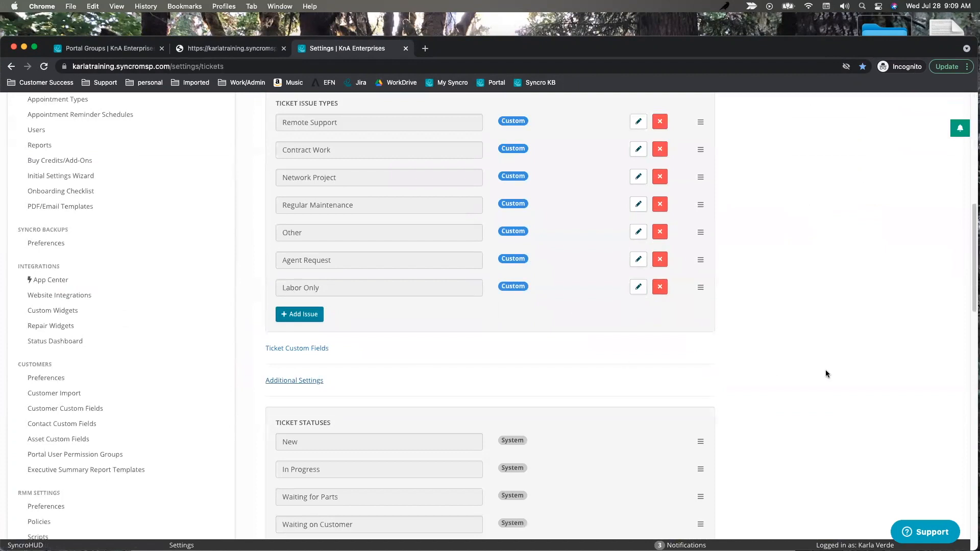
pyautogui.scroll(-15, 826, 374)
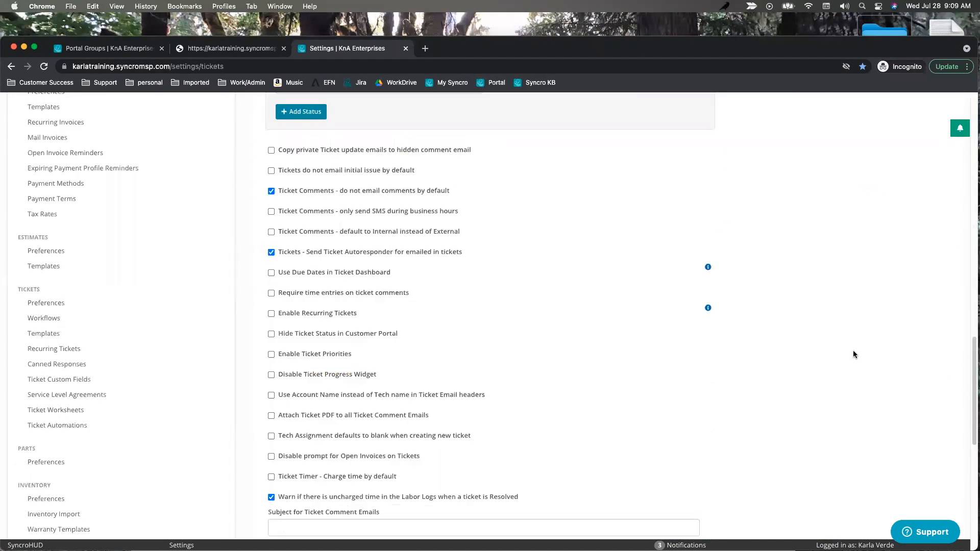
pyautogui.scroll(15, 854, 351)
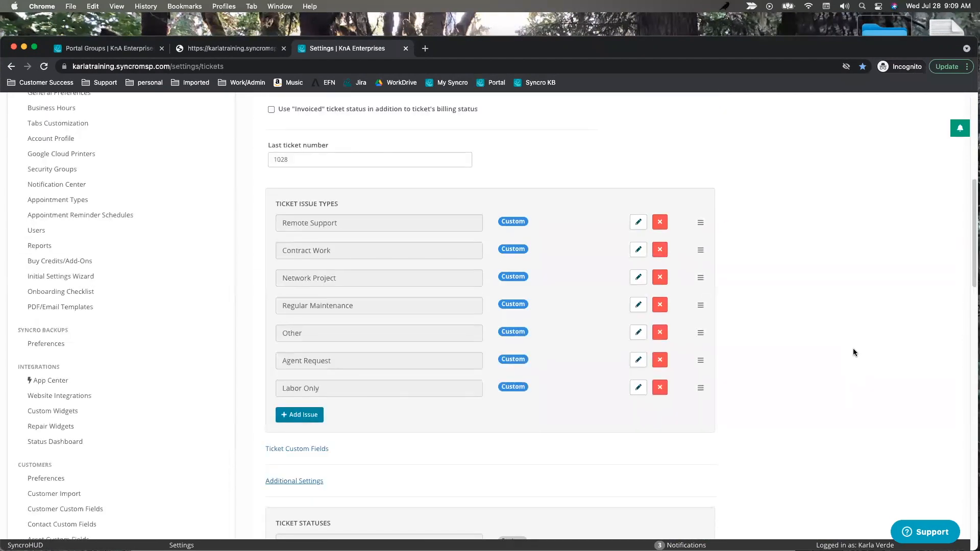
pyautogui.scroll(5, 855, 309)
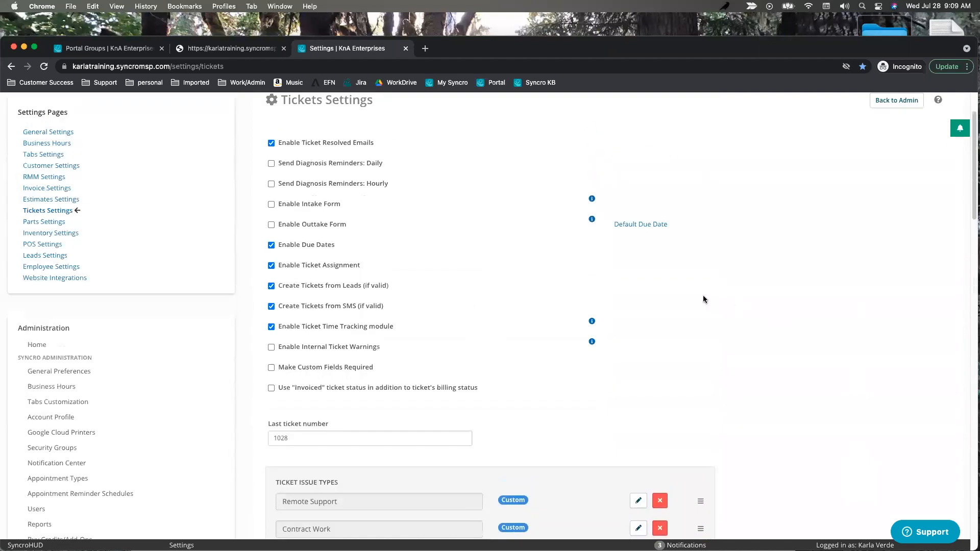
pyautogui.scroll(2, 776, 278)
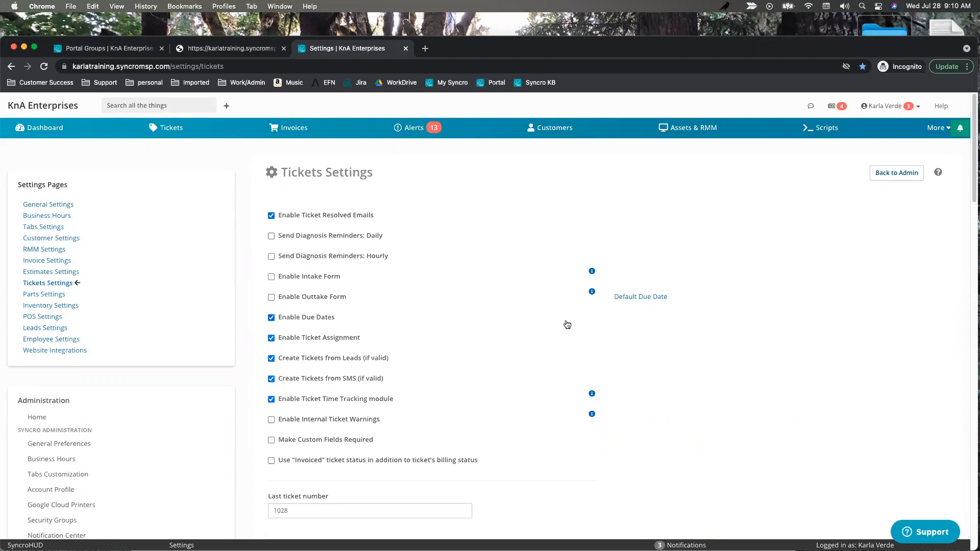
# Change the Default Due Date from 14 to 2 Hours.
pyautogui.click(640, 298)
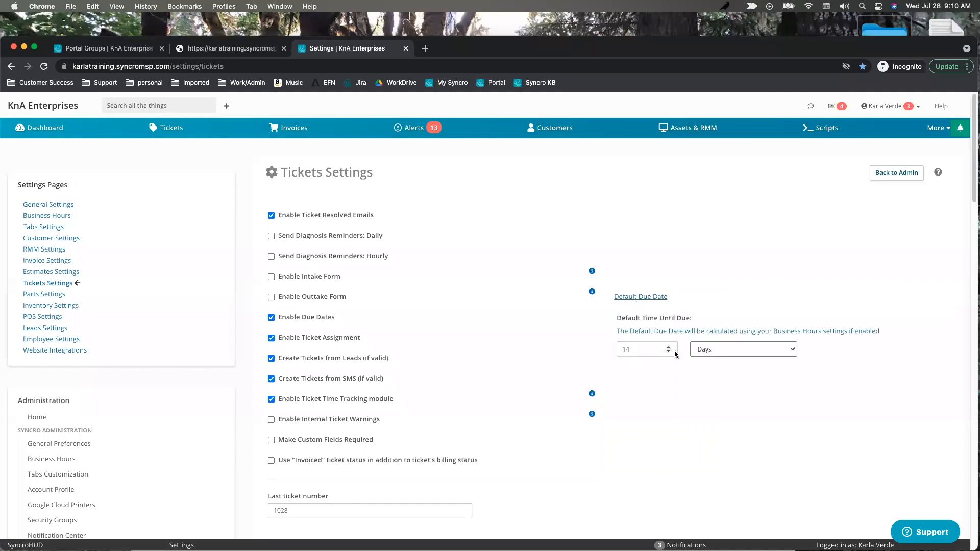
pyautogui.click(715, 351)
pyautogui.moveTo(636, 351); pyautogui.dragTo(590, 345)
pyautogui.write('2')
pyautogui.click(752, 351)
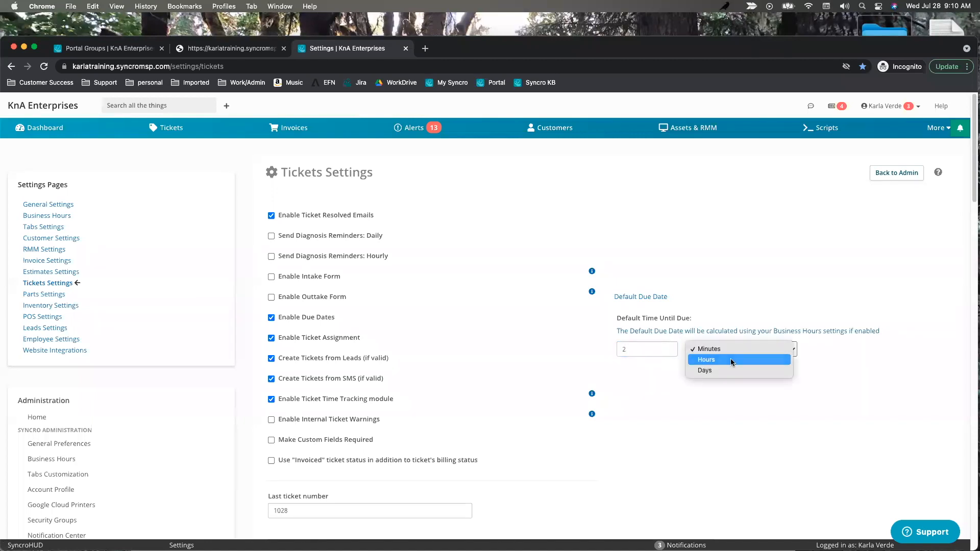
pyautogui.click(731, 358)
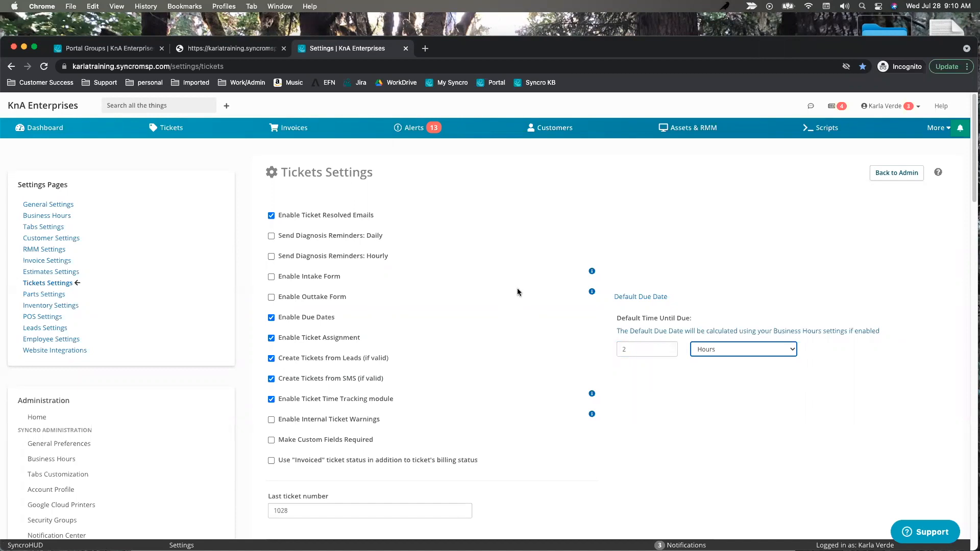
# Review the Leads and SMS ticket creation options, including the 'if valid' condition.
pyautogui.scroll(-1, 415, 291)
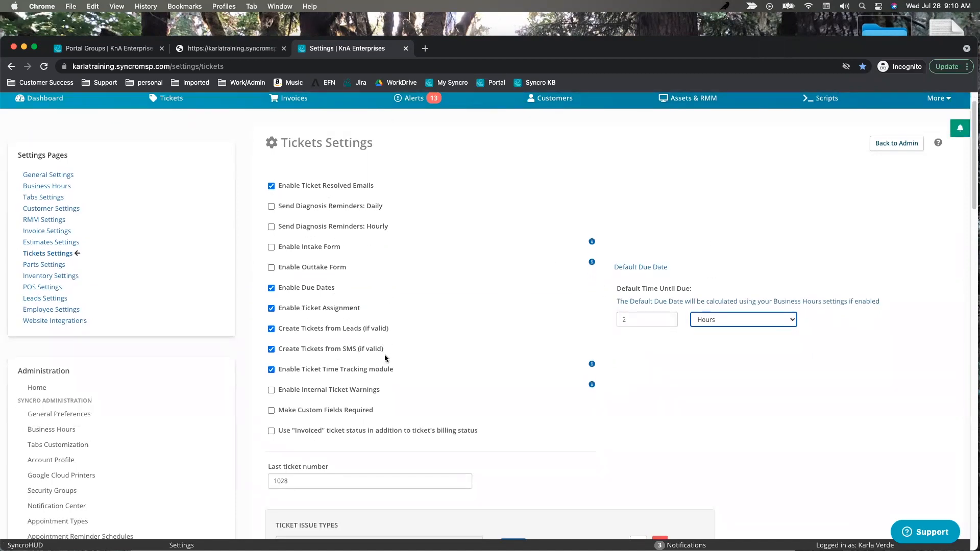
pyautogui.moveTo(388, 353); pyautogui.dragTo(276, 330)
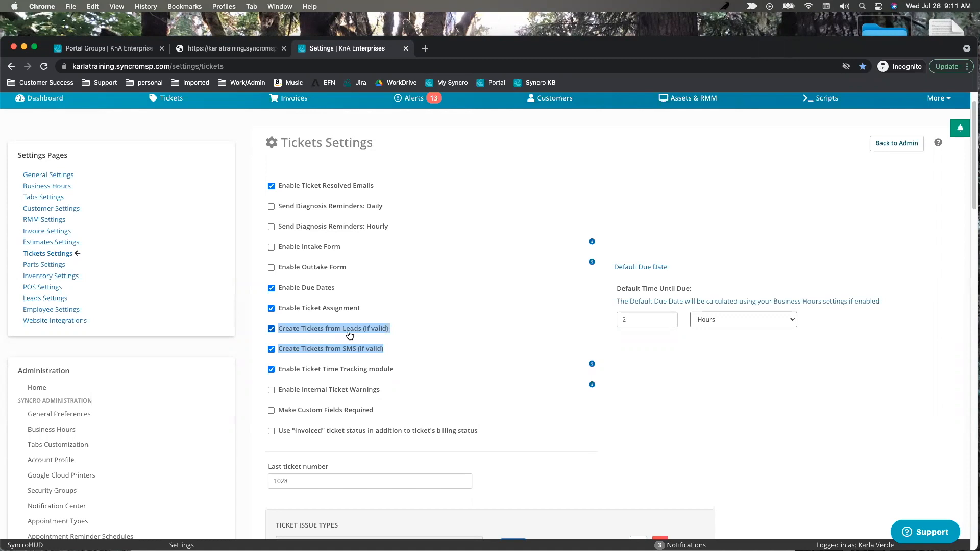
pyautogui.click(400, 333)
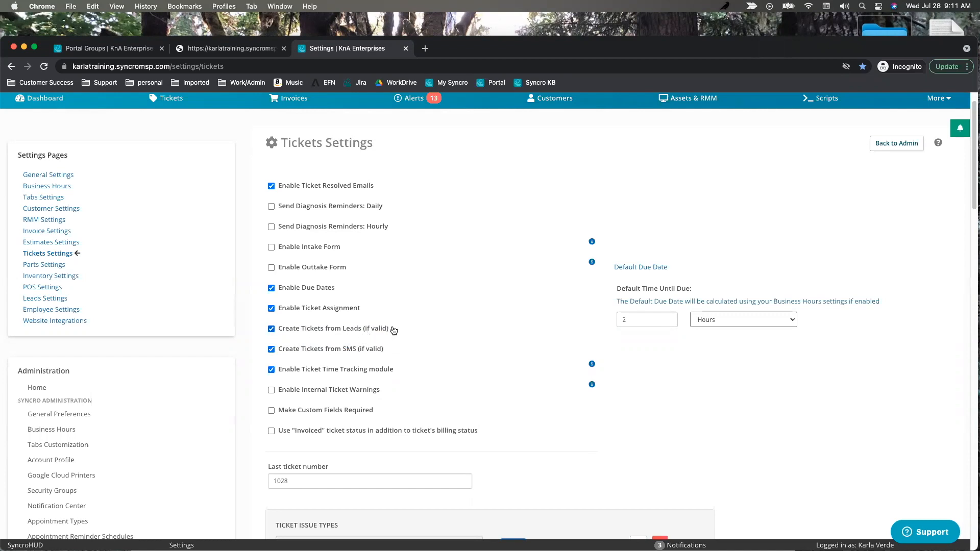
pyautogui.moveTo(390, 330); pyautogui.dragTo(362, 333)
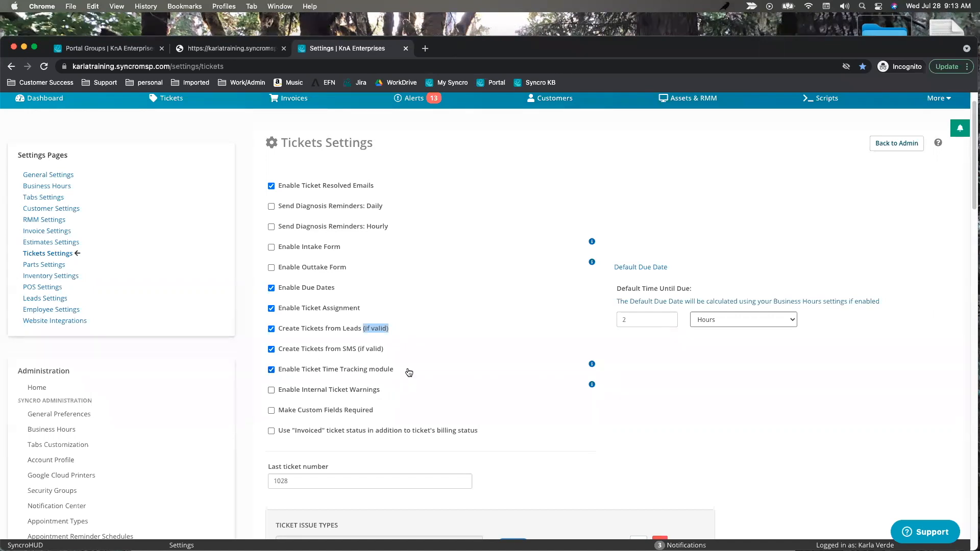
# Open ticket #1021 'Required enabled' from the Tickets list, glance at Settings, then return to it.
pyautogui.moveTo(395, 370); pyautogui.dragTo(275, 372)
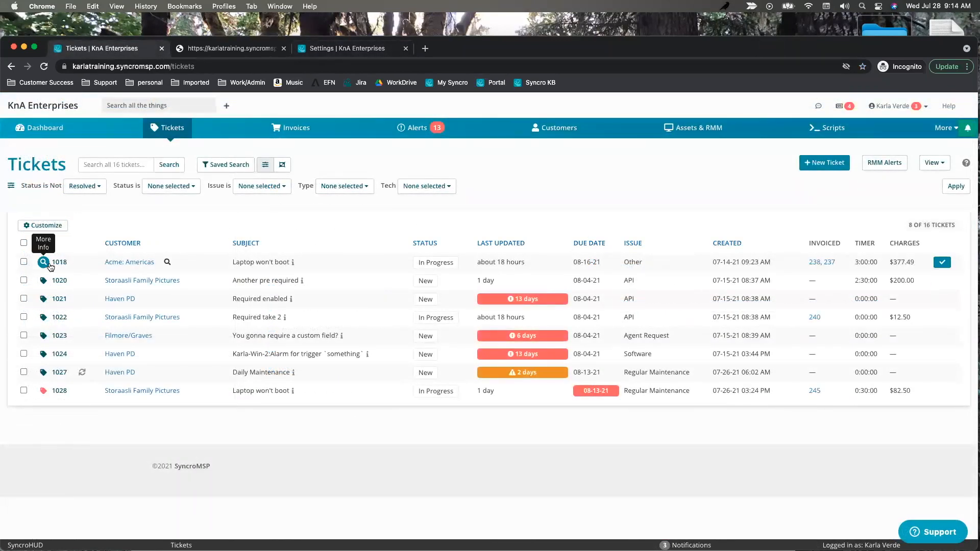
pyautogui.click(59, 299)
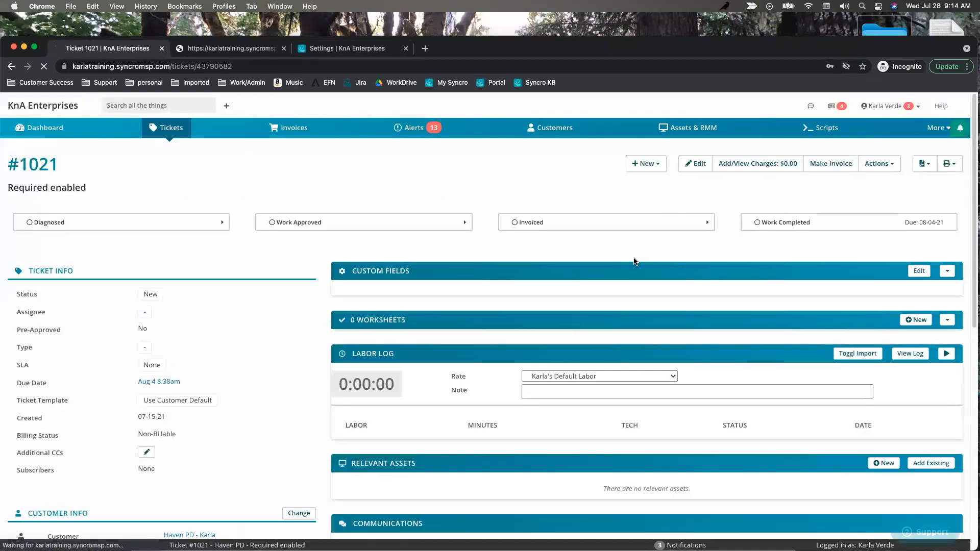
pyautogui.click(327, 50)
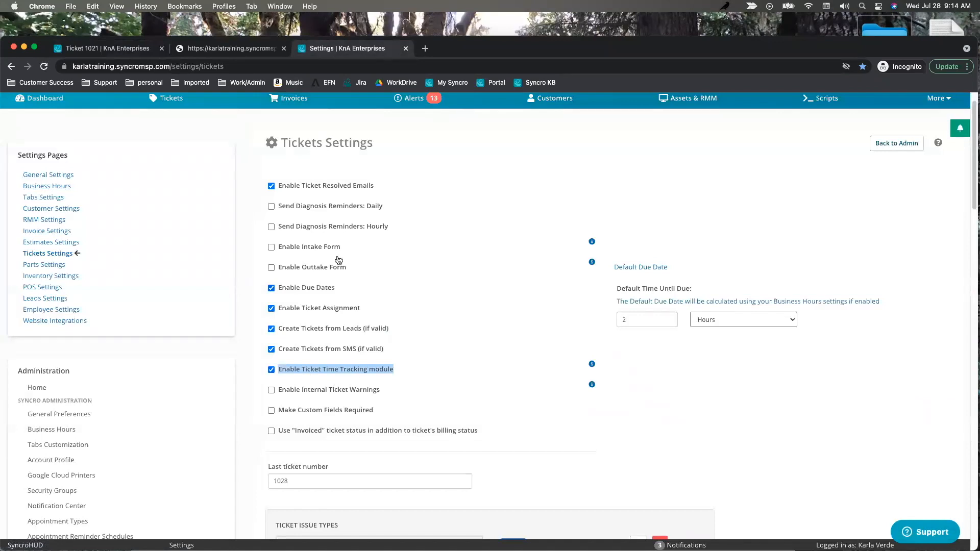
pyautogui.click(131, 51)
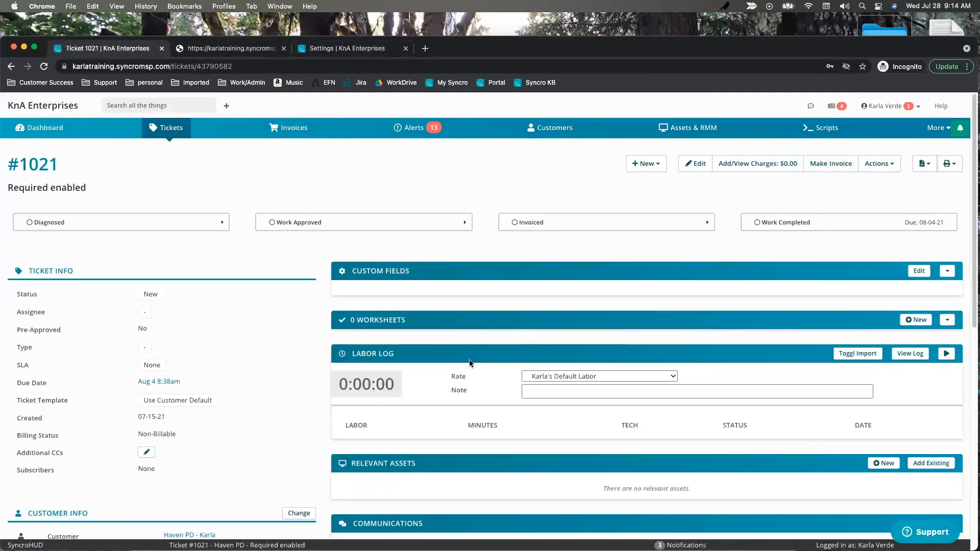
# Start a labor timer at the Labor rate with the note 'research'.
pyautogui.click(636, 378)
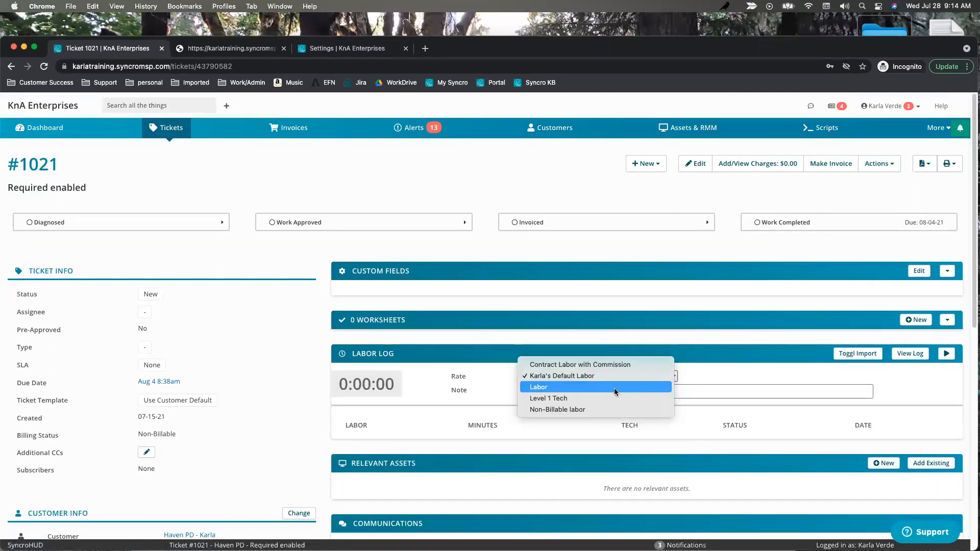
pyautogui.click(618, 389)
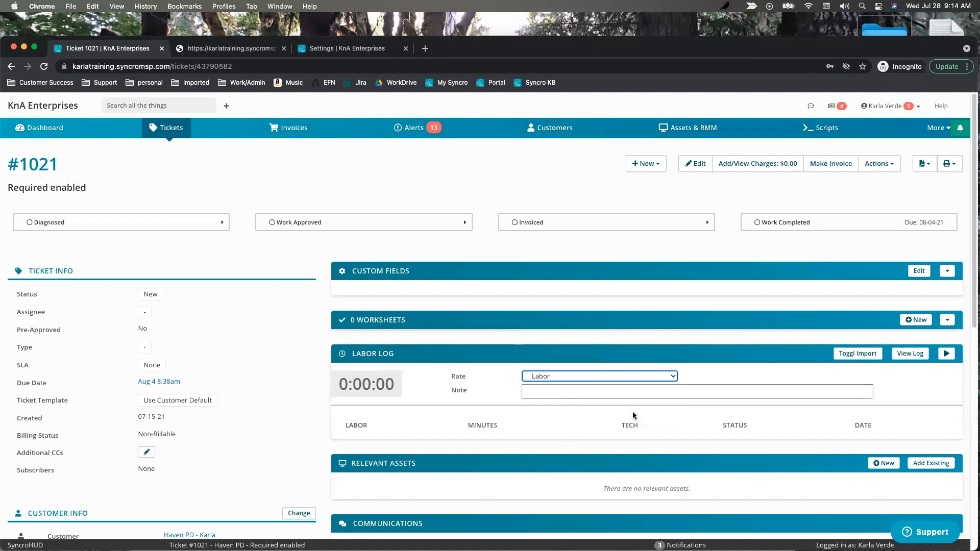
pyautogui.click(573, 392)
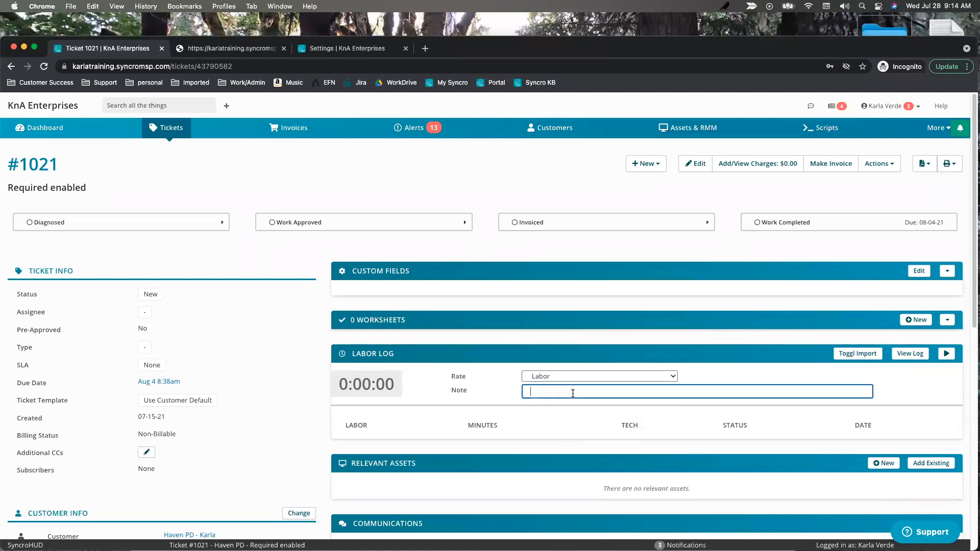
pyautogui.write('research')
pyautogui.click(946, 353)
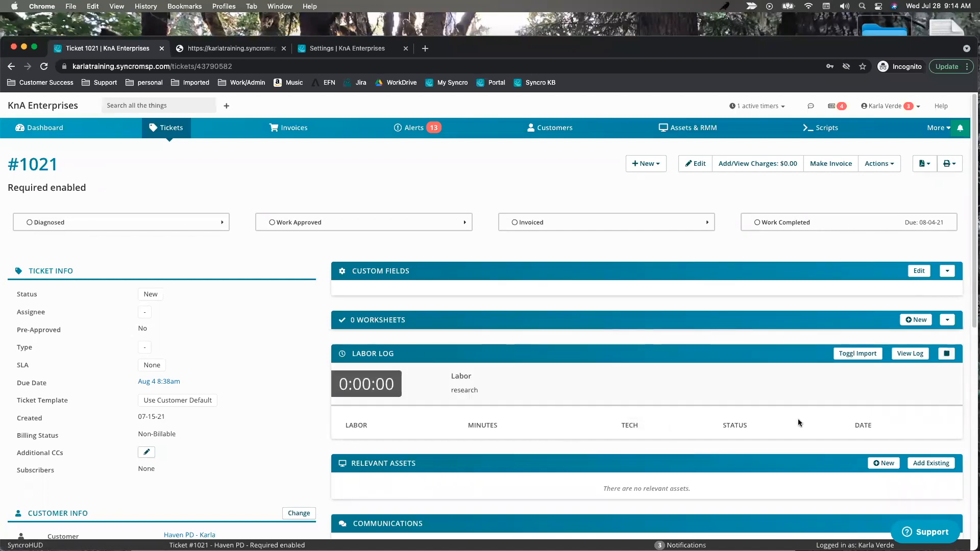
# Post a private note 'reinstalled Office' charging 60 minutes of Level 1 Tech time now.
pyautogui.scroll(-5, 545, 386)
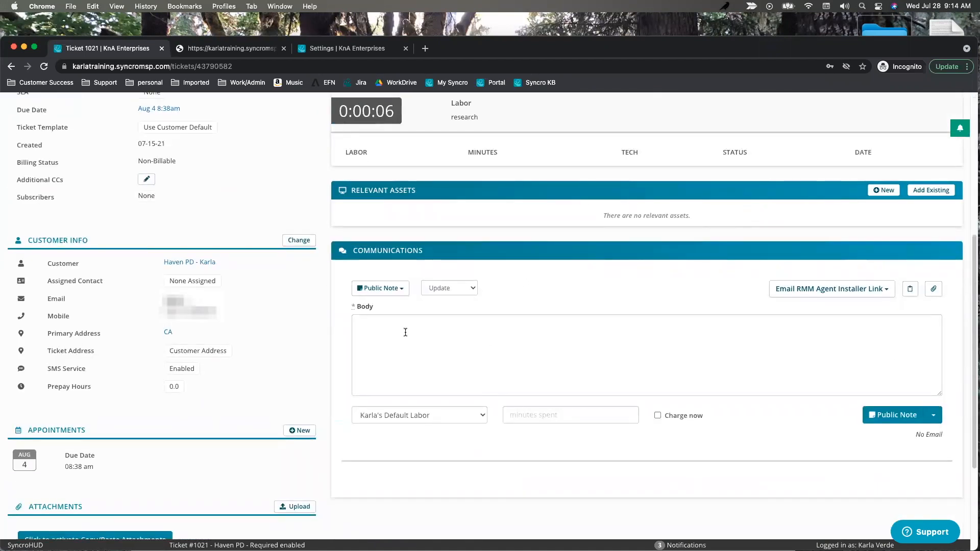
pyautogui.click(393, 291)
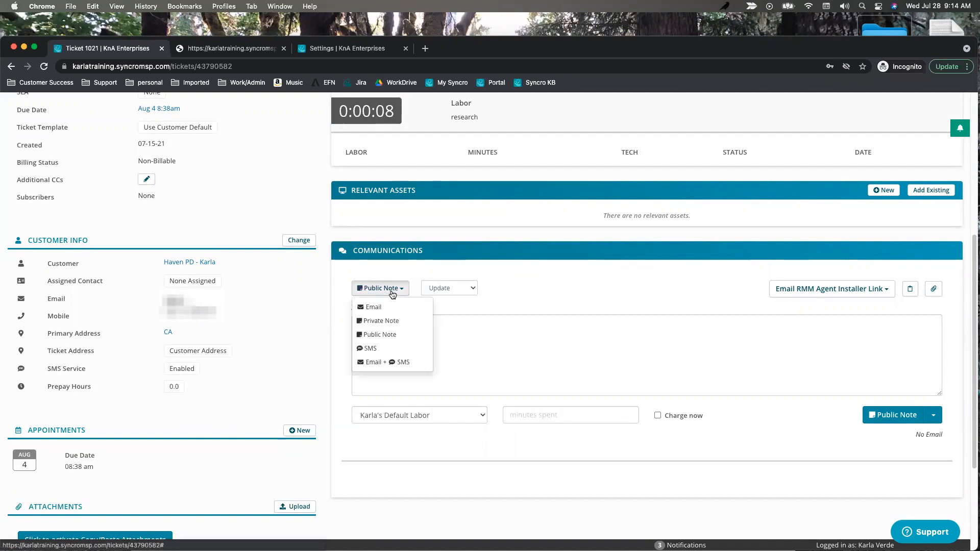
pyautogui.click(389, 322)
pyautogui.click(404, 332)
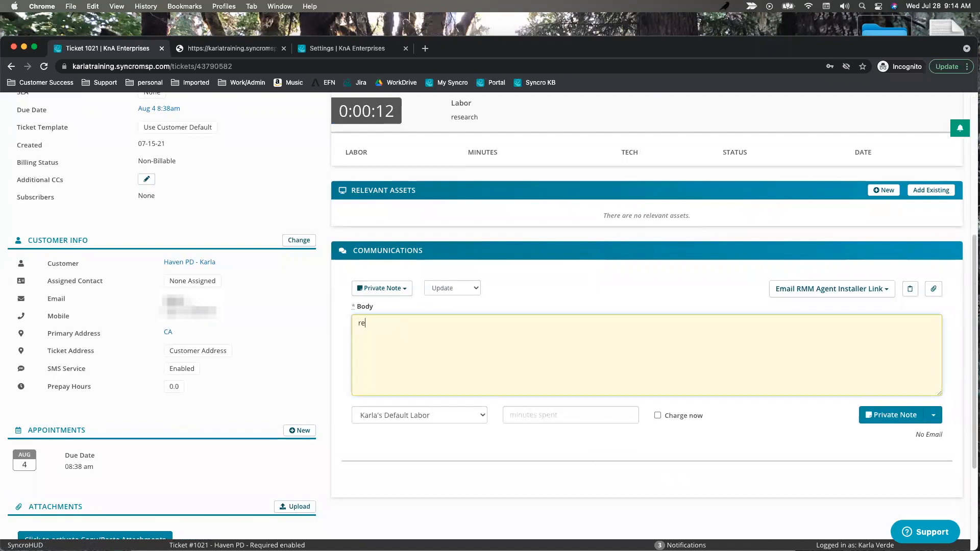
pyautogui.write('reinstalled Office')
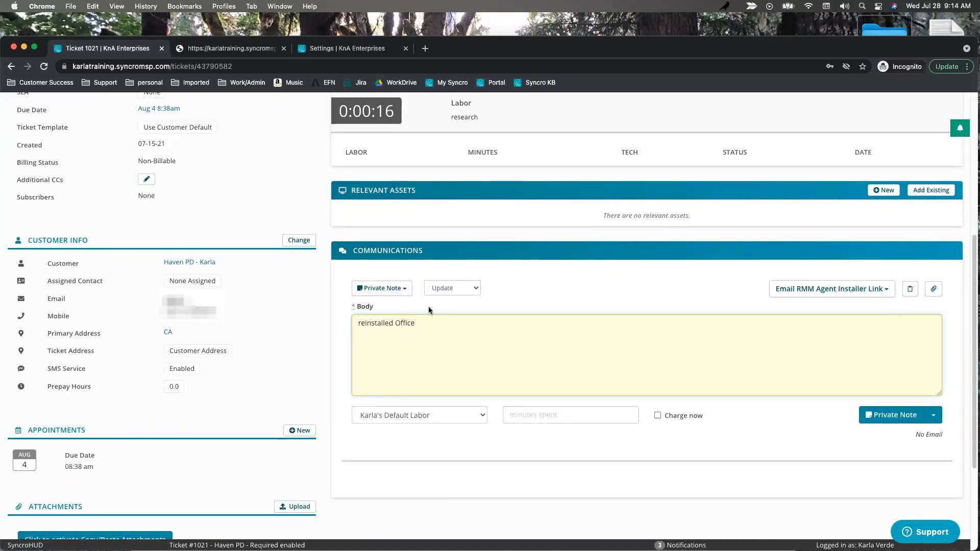
pyautogui.click(461, 415)
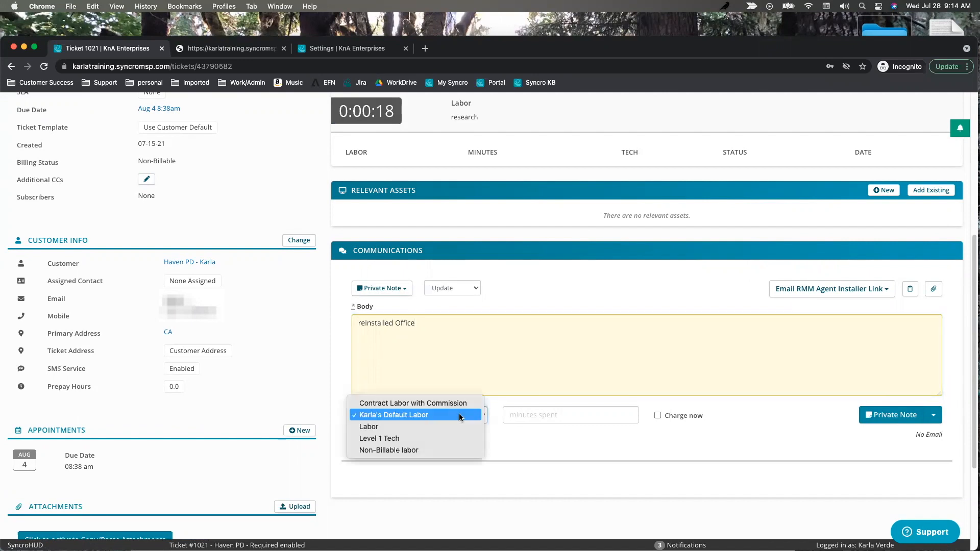
pyautogui.click(409, 438)
pyautogui.click(540, 418)
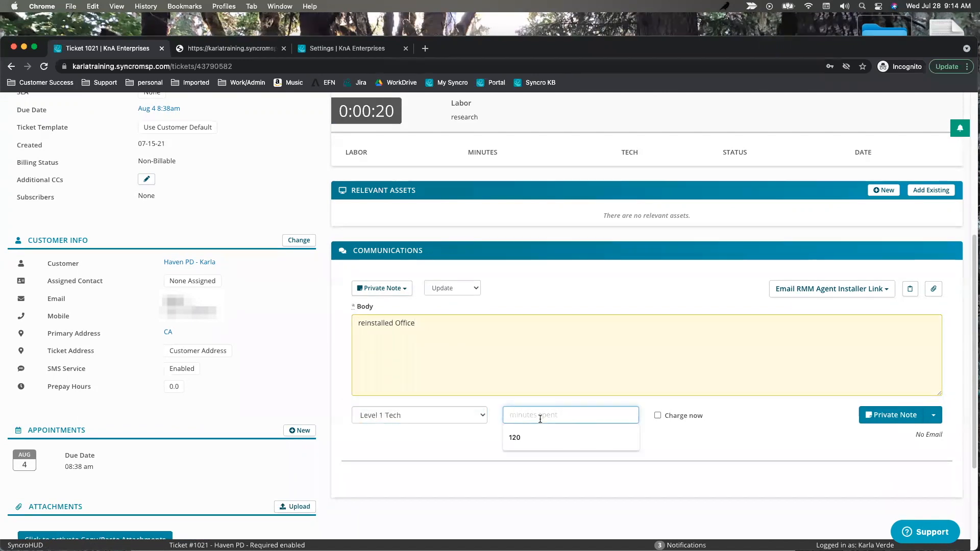
pyautogui.write('60')
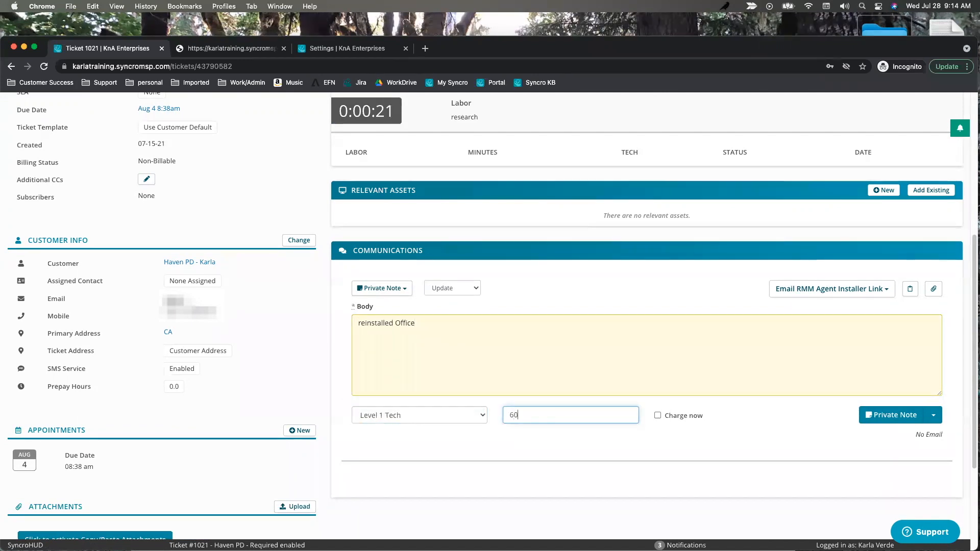
pyautogui.click(657, 415)
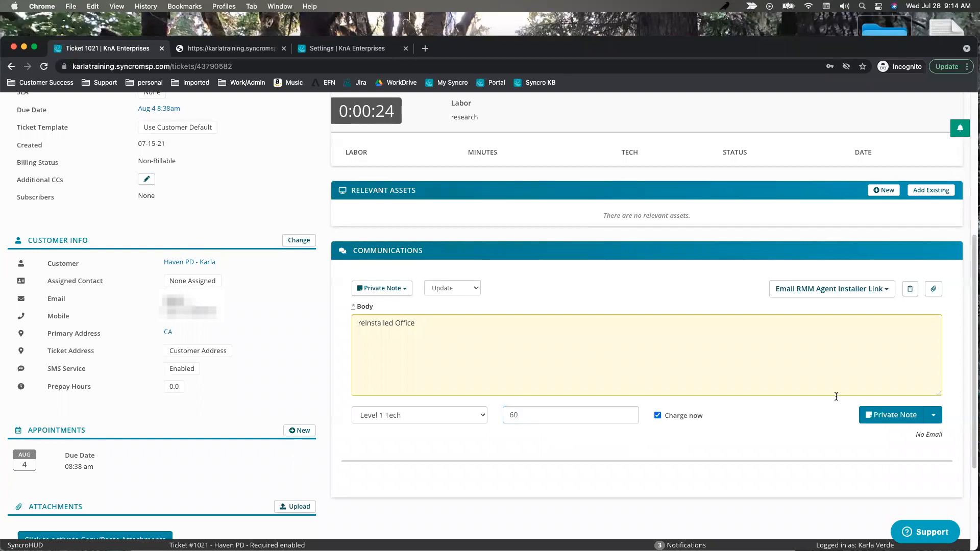
pyautogui.click(895, 415)
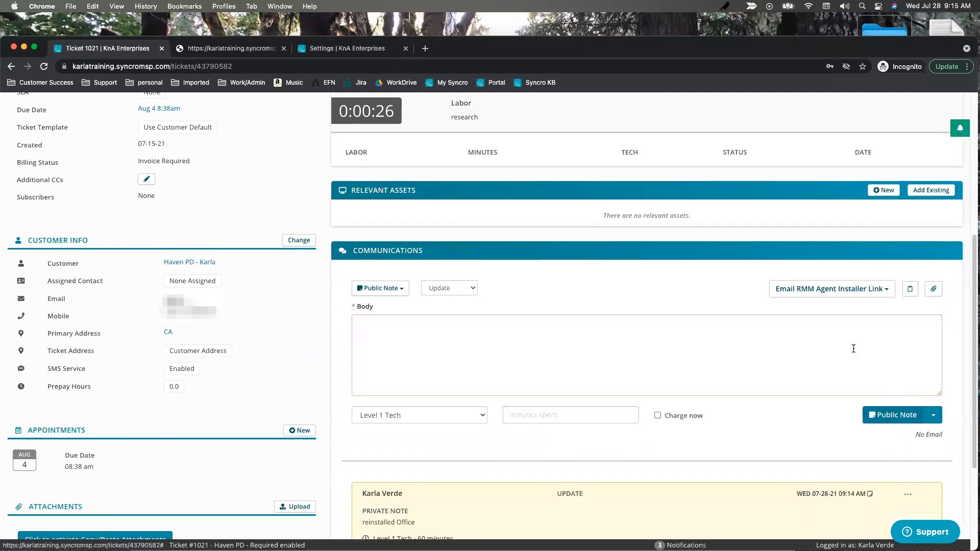
pyautogui.scroll(2, 386, 207)
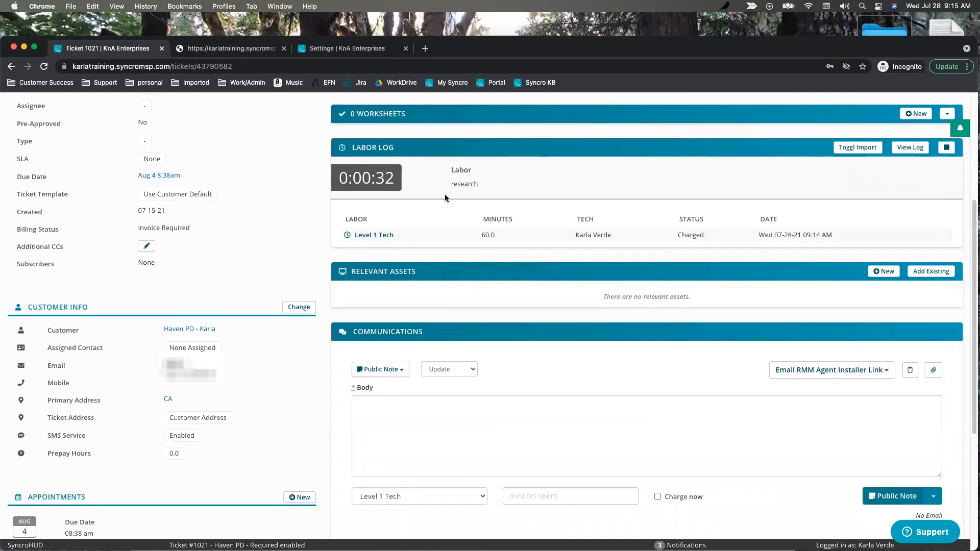
# Stop the labor timer, logging a 30-minute uncharged Labor entry.
pyautogui.click(947, 148)
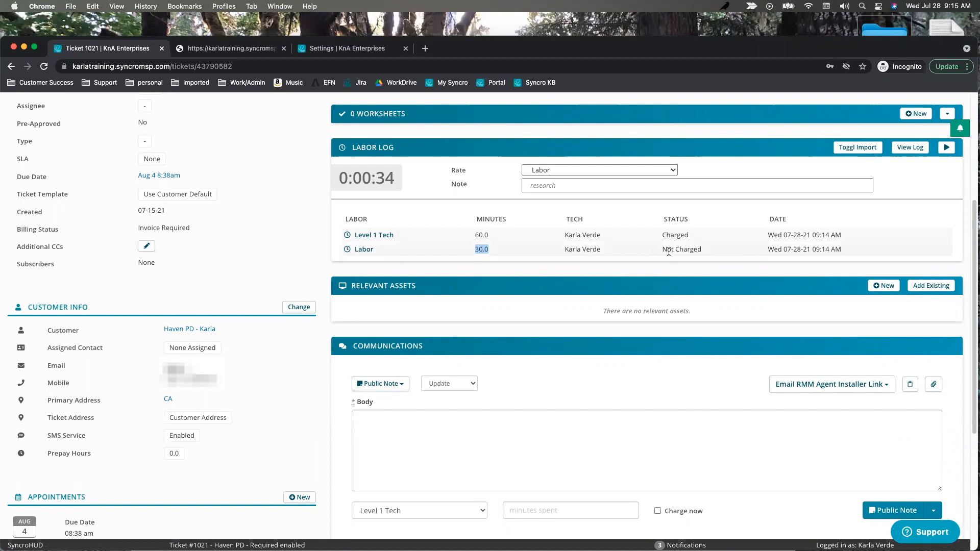
pyautogui.scroll(-1, 703, 227)
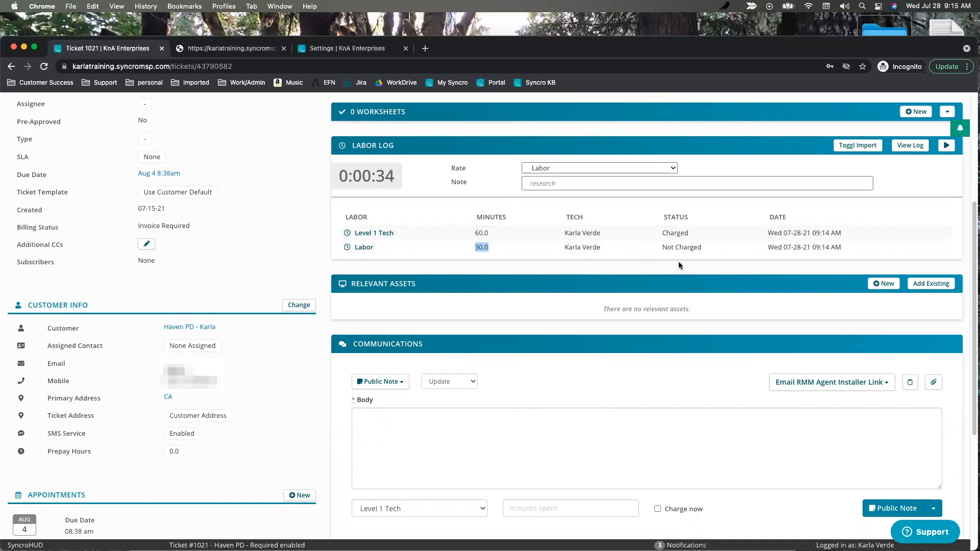
pyautogui.scroll(1, 708, 215)
pyautogui.scroll(8, 709, 215)
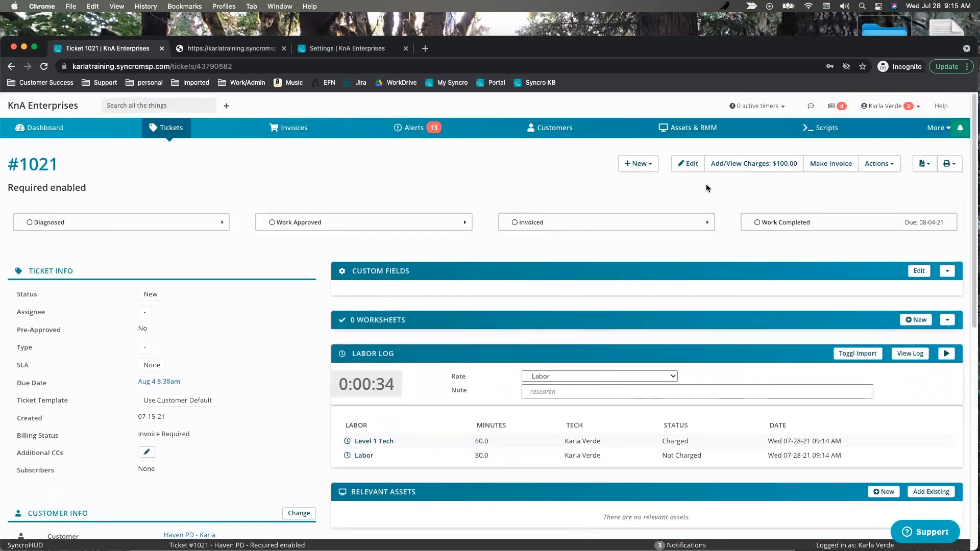
# Check the ticket's $100.00 in charges, then return to the Tickets Settings page.
pyautogui.click(745, 163)
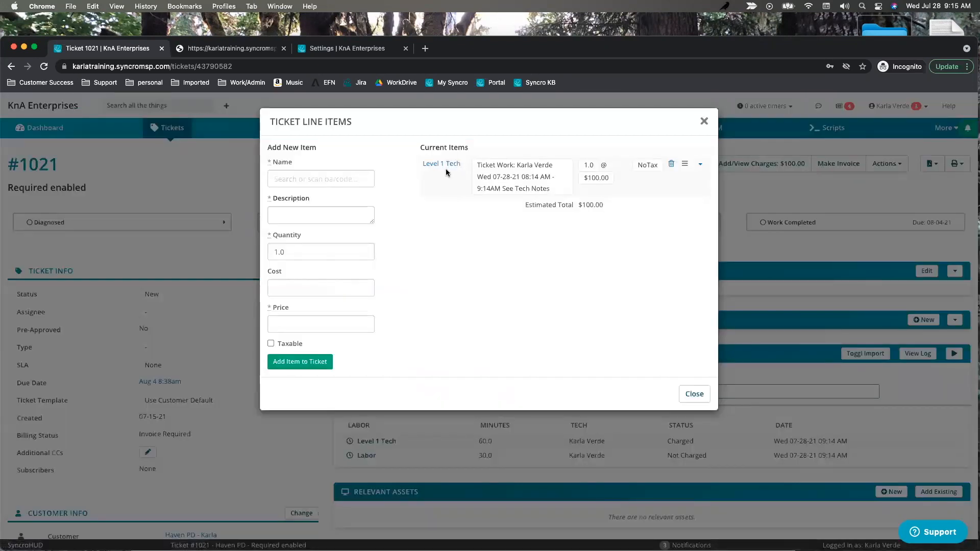
pyautogui.click(704, 123)
pyautogui.press('super+a')
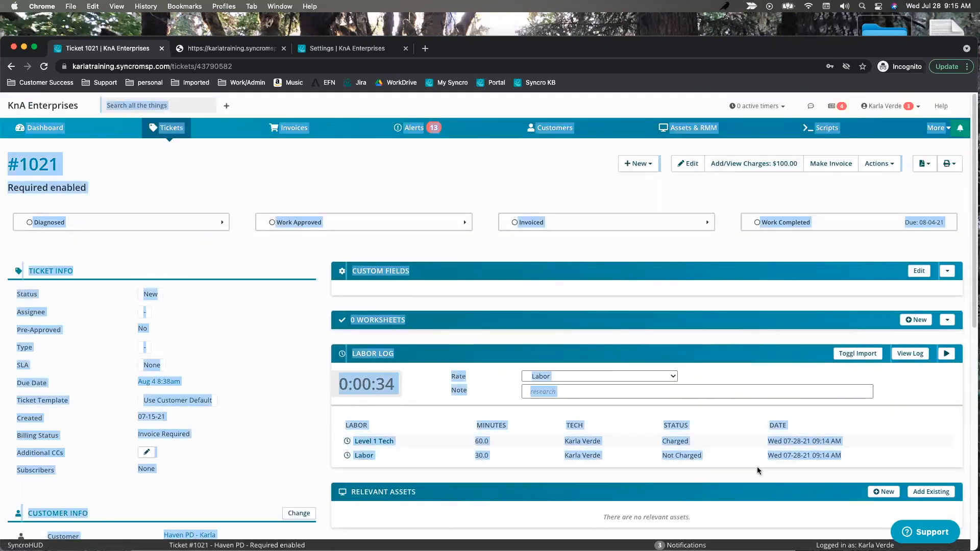
pyautogui.click(697, 445)
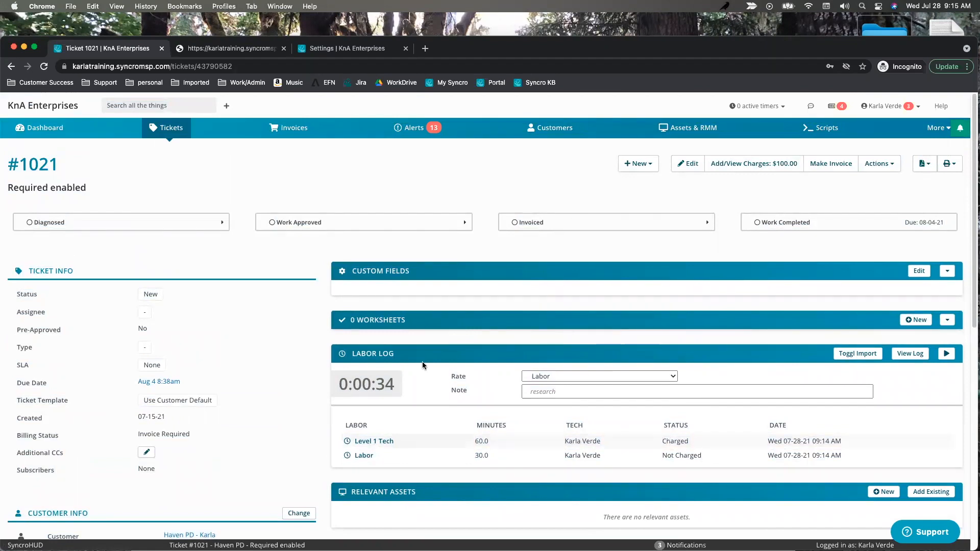
pyautogui.click(337, 48)
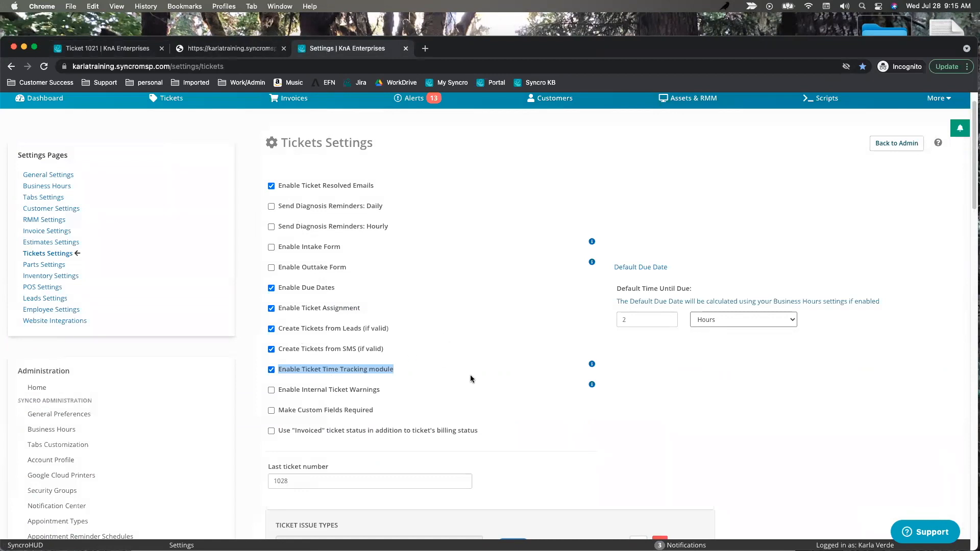
# Uncheck 'Ticket Comments - do not email comments by default', leaving the initial-issue email option off.
pyautogui.scroll(-10, 521, 378)
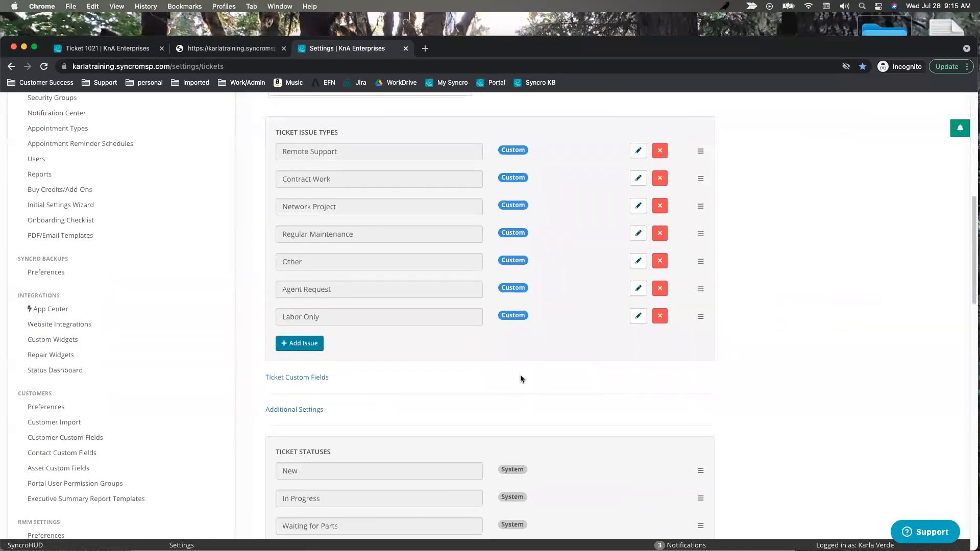
pyautogui.scroll(-8, 521, 378)
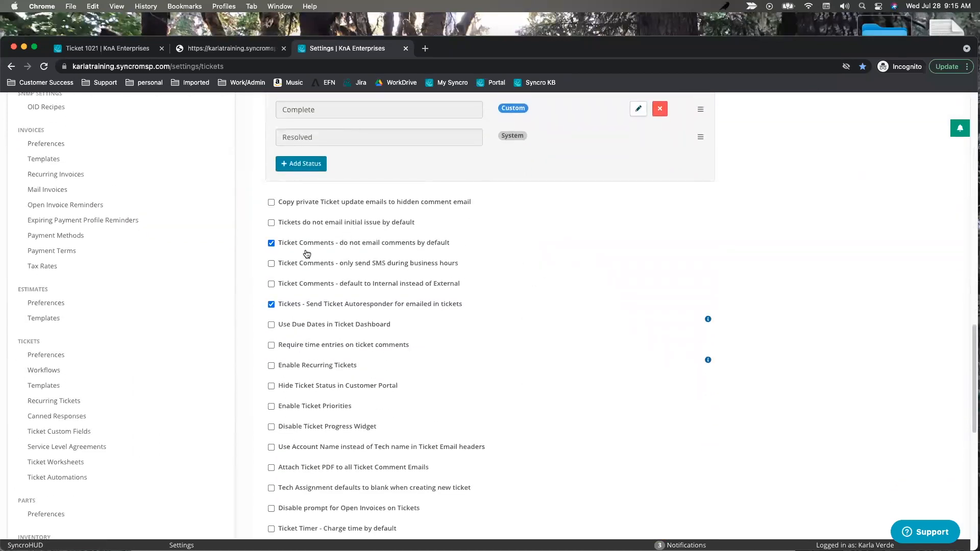
pyautogui.moveTo(281, 228); pyautogui.dragTo(415, 228)
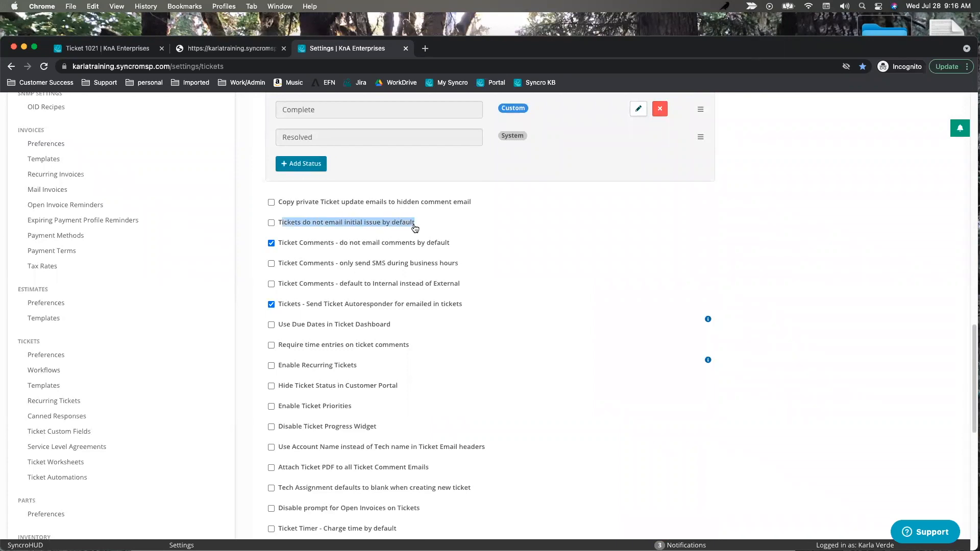
pyautogui.click(271, 244)
pyautogui.moveTo(279, 248); pyautogui.dragTo(388, 250)
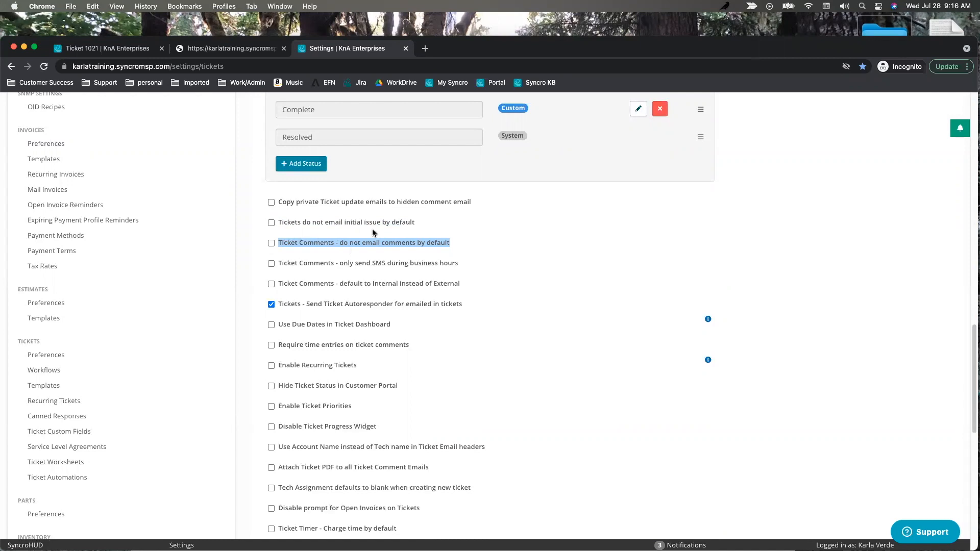
pyautogui.click(418, 228)
pyautogui.moveTo(418, 228); pyautogui.dragTo(324, 230)
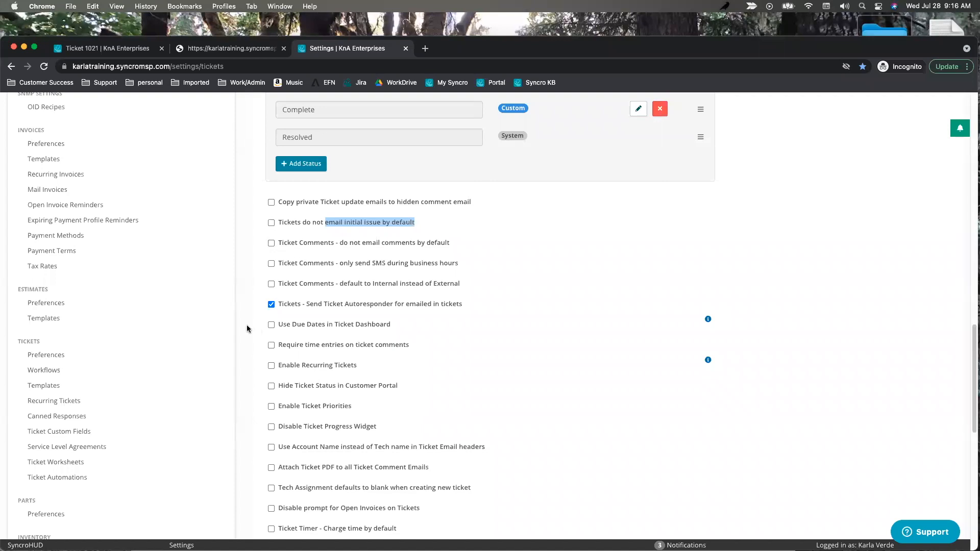
pyautogui.moveTo(416, 224); pyautogui.dragTo(327, 226)
pyautogui.click(286, 232)
pyautogui.click(271, 223)
pyautogui.click(271, 223)
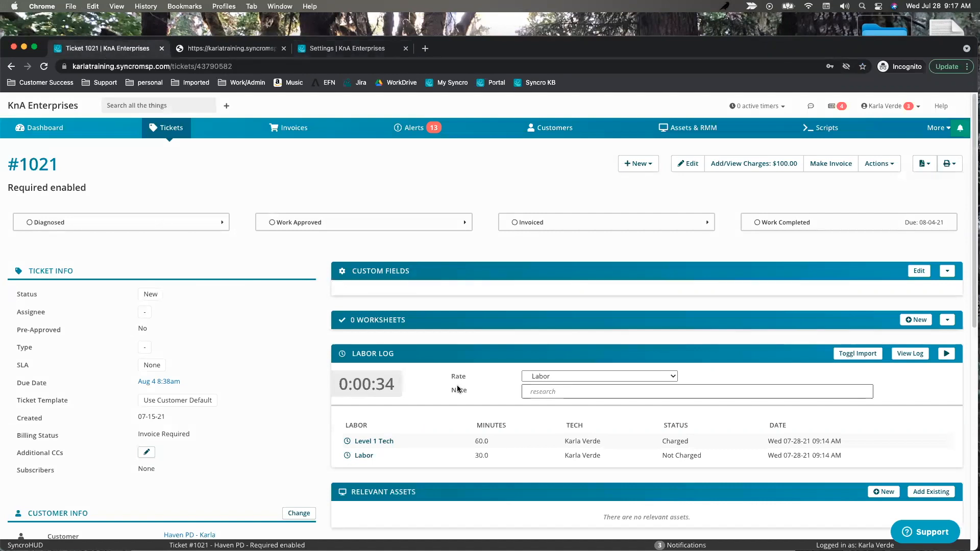
# Post a public note reading 'test' on ticket #1021, then go back to Tickets Settings.
pyautogui.scroll(-6, 539, 347)
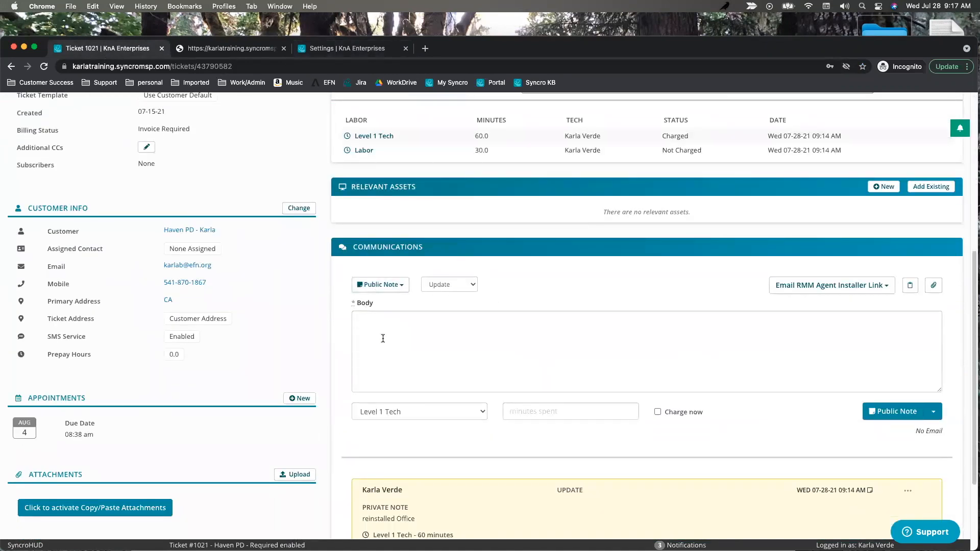
pyautogui.click(388, 338)
pyautogui.write('test')
pyautogui.click(894, 412)
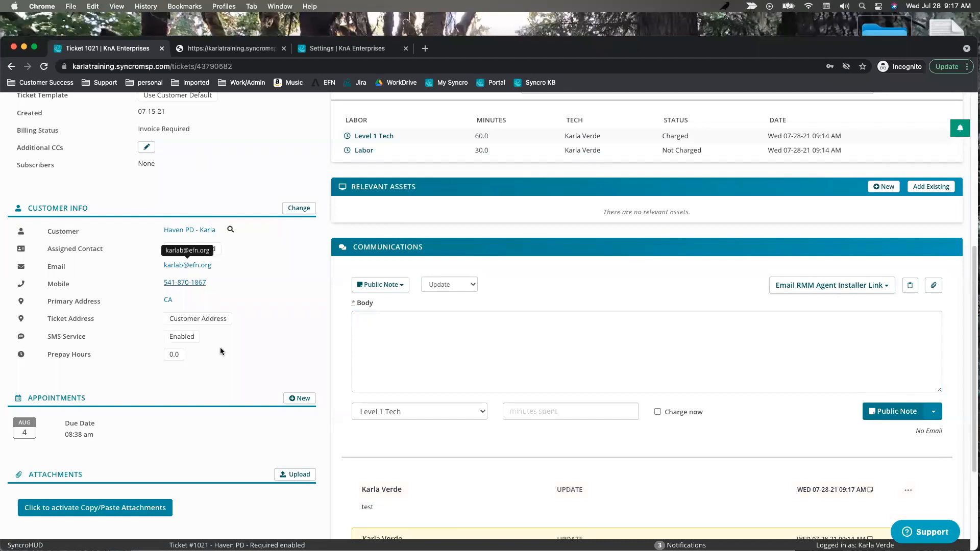
pyautogui.click(313, 49)
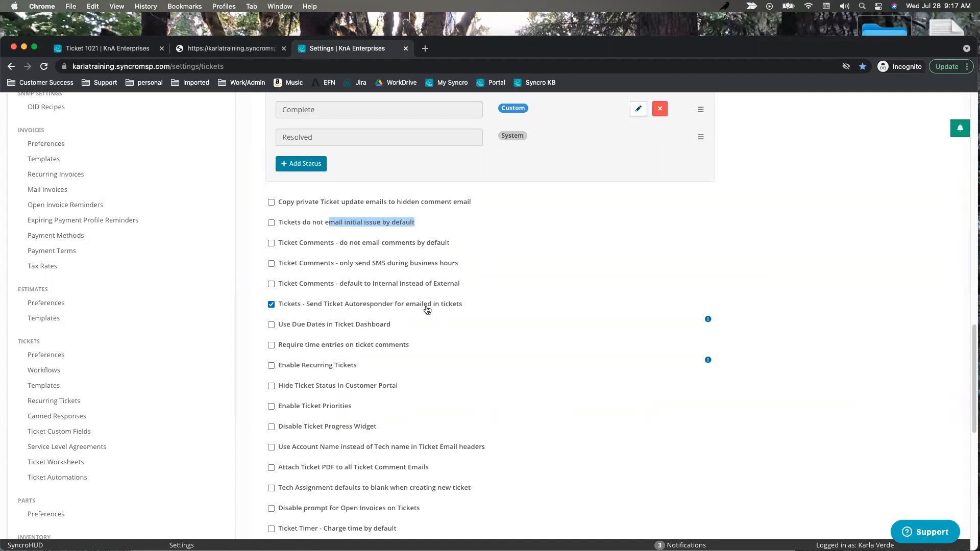
# Review the setting that warns about uncharged labor time on resolve, comparing it with ticket #1021.
pyautogui.scroll(5, 437, 288)
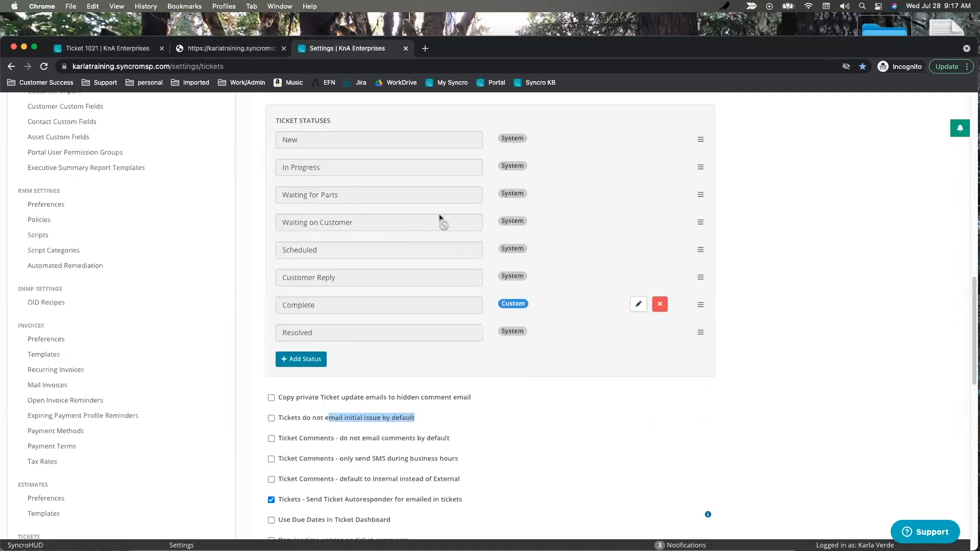
pyautogui.scroll(-4, 440, 217)
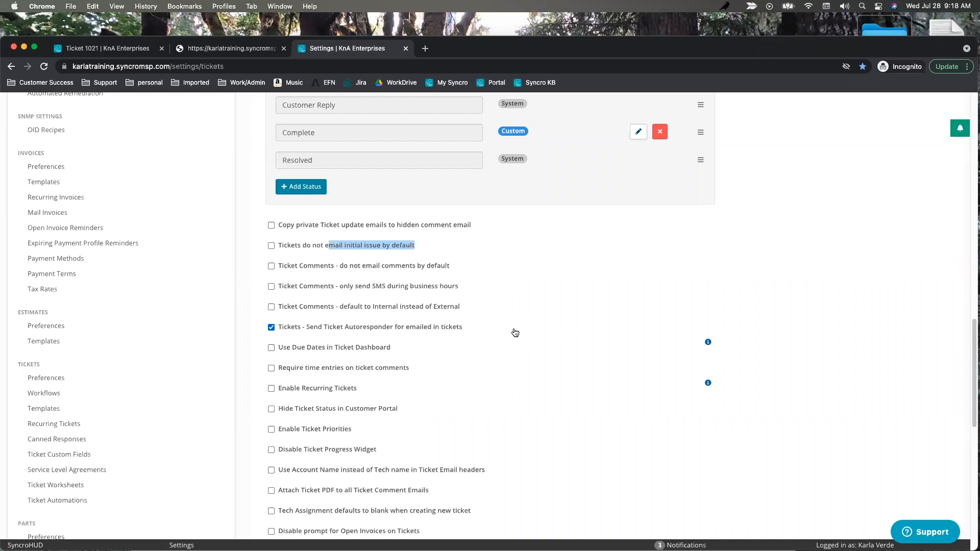
pyautogui.scroll(-1, 490, 346)
pyautogui.scroll(-4, 489, 346)
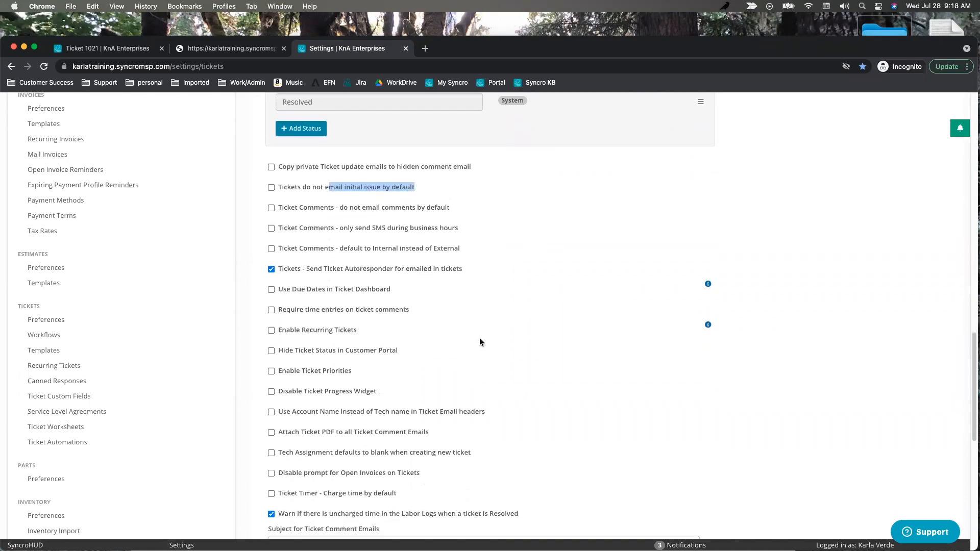
pyautogui.scroll(-8, 480, 338)
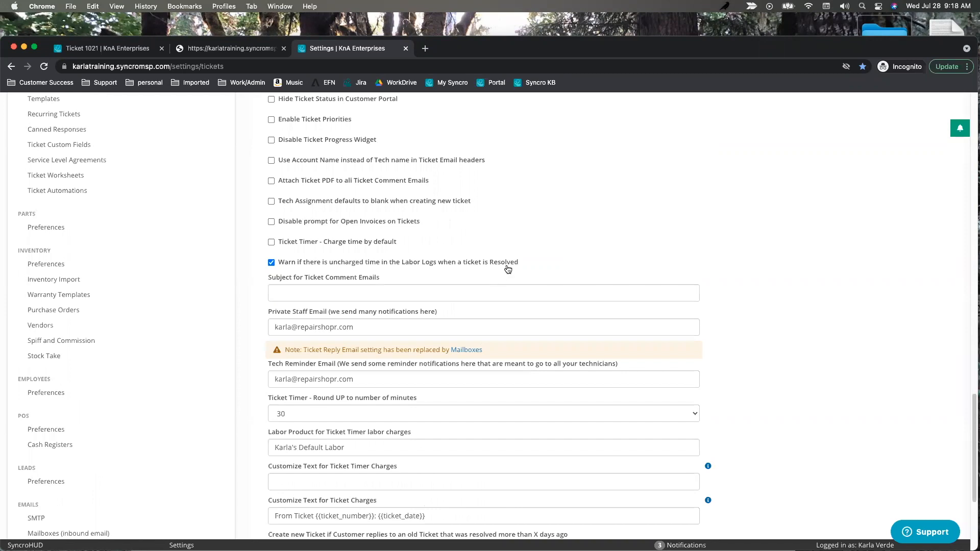
pyautogui.moveTo(518, 265); pyautogui.dragTo(281, 266)
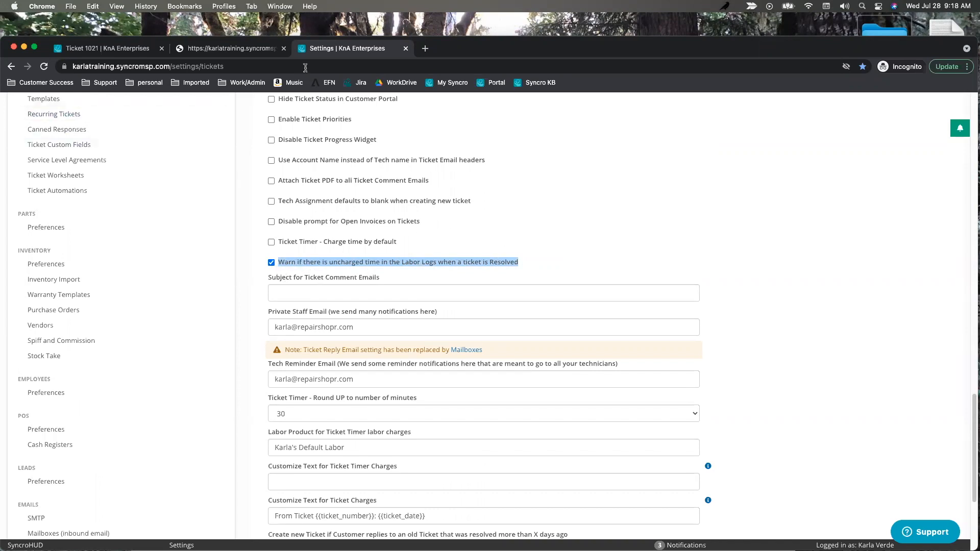
pyautogui.click(104, 48)
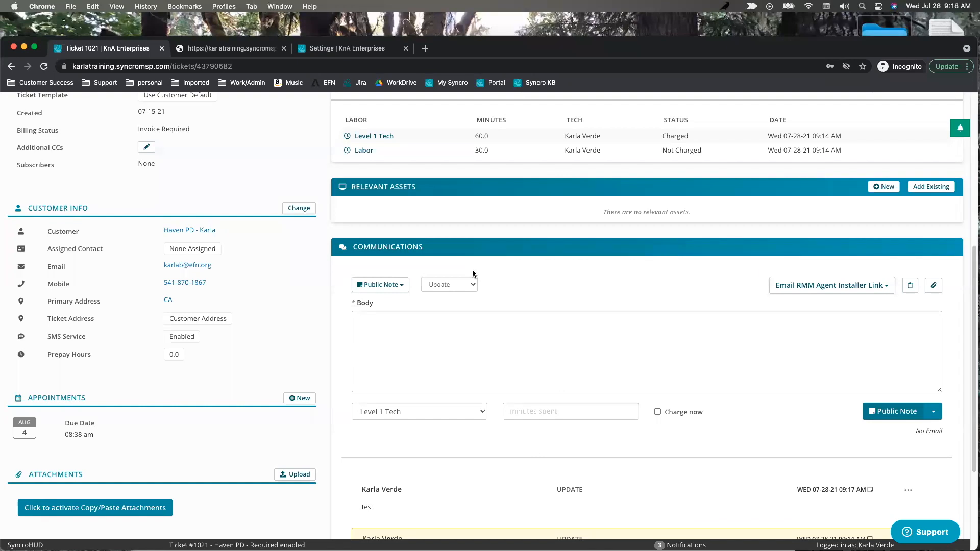
pyautogui.scroll(3, 664, 306)
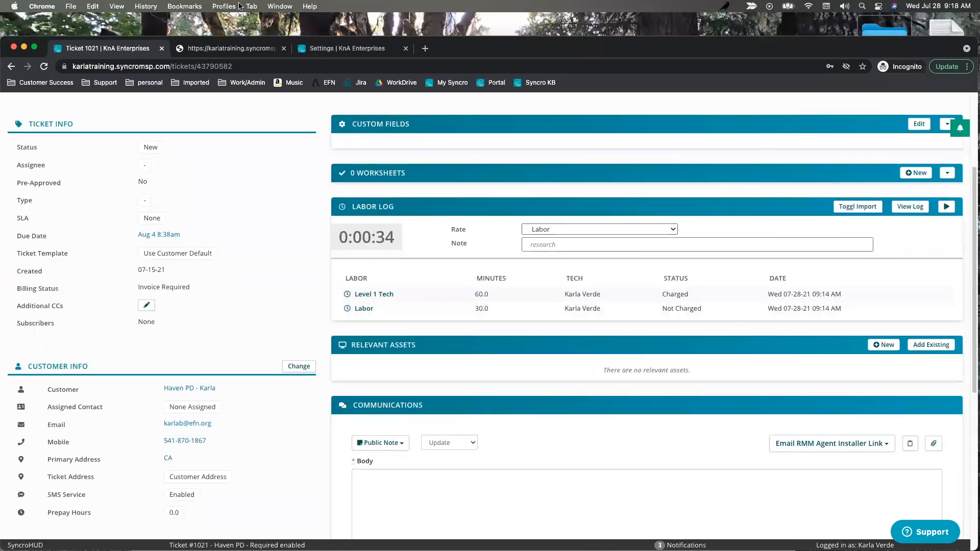
# Check the Ticket Timer's charge-time-by-default option against the ticket's labor log.
pyautogui.click(329, 51)
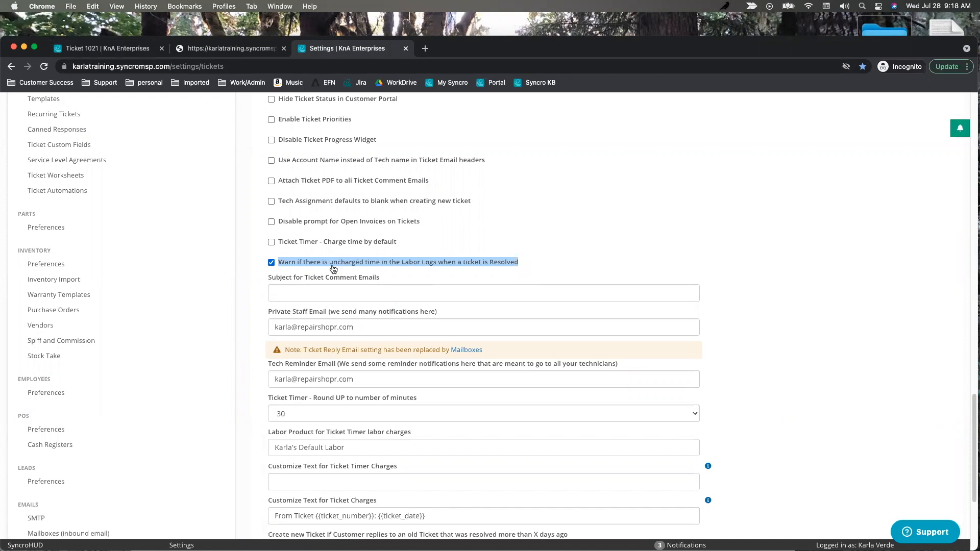
pyautogui.moveTo(402, 246); pyautogui.dragTo(275, 246)
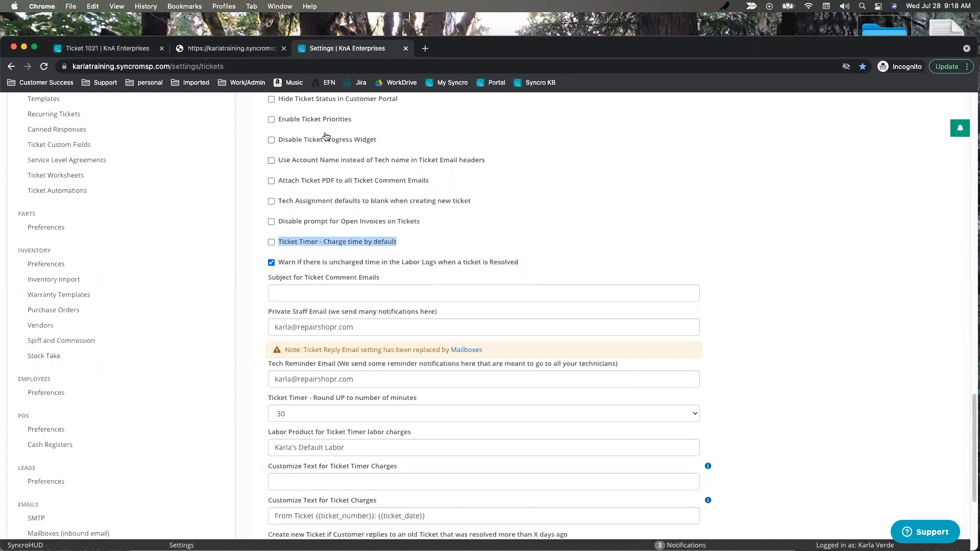
pyautogui.click(120, 49)
pyautogui.scroll(-5, 452, 340)
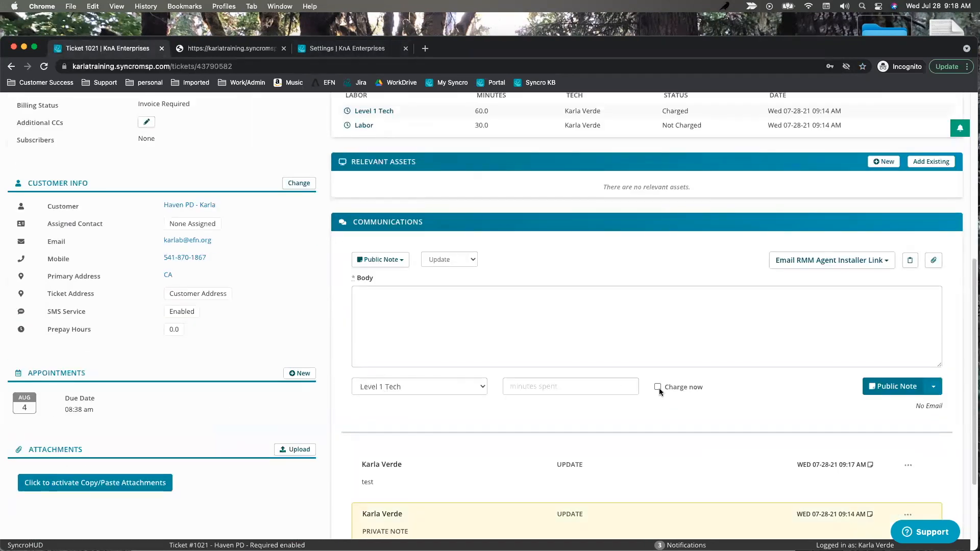
pyautogui.click(323, 50)
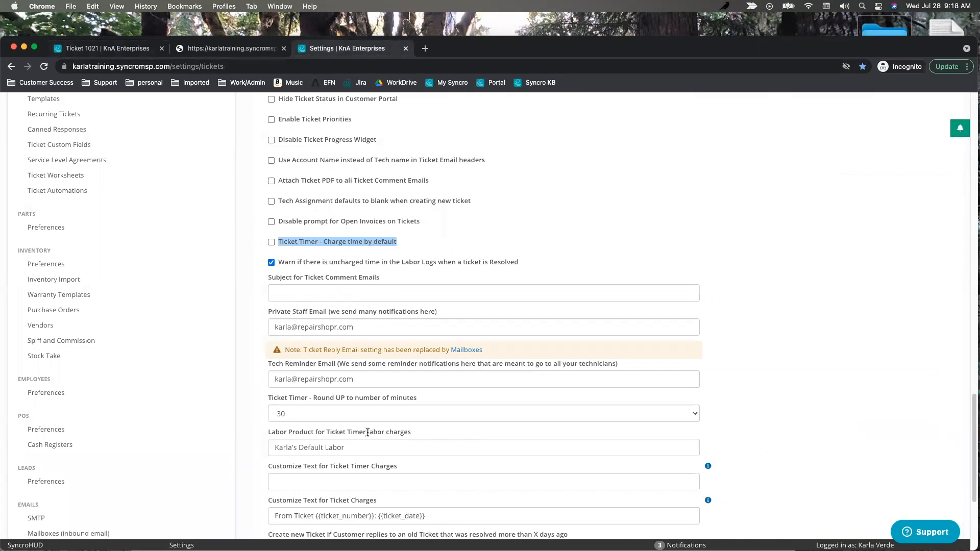
# Keep the Ticket Timer round-up at 30 minutes and review the custom ticket-charge text.
pyautogui.click(305, 412)
pyautogui.click(300, 415)
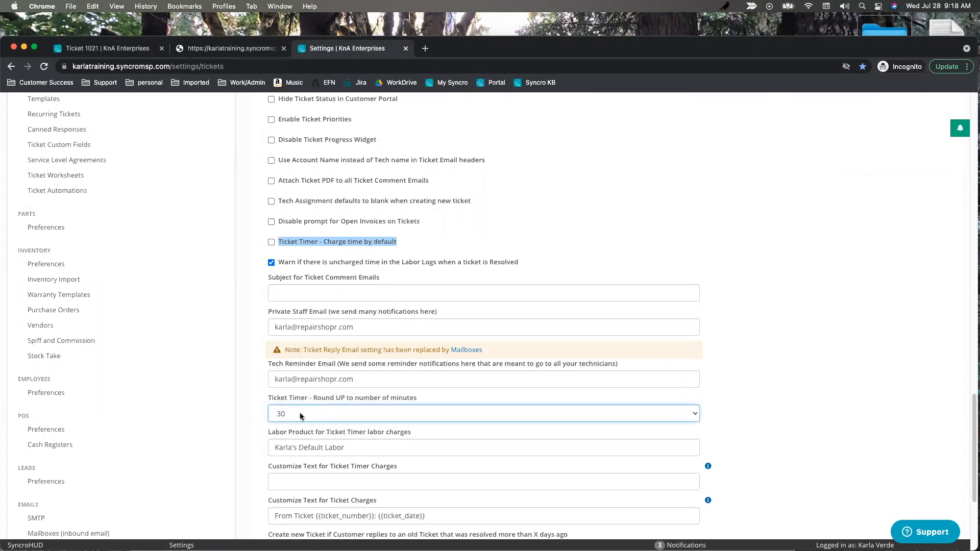
pyautogui.click(301, 415)
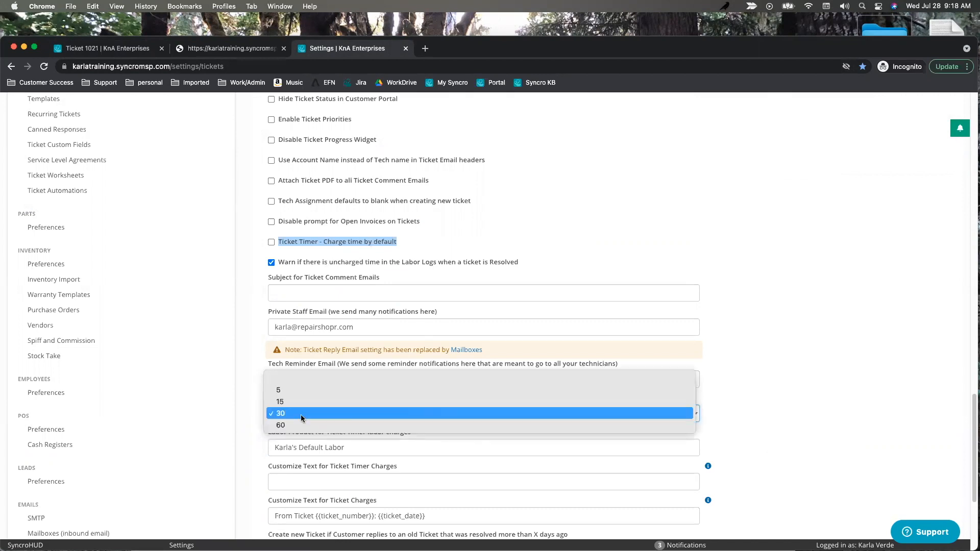
pyautogui.click(301, 414)
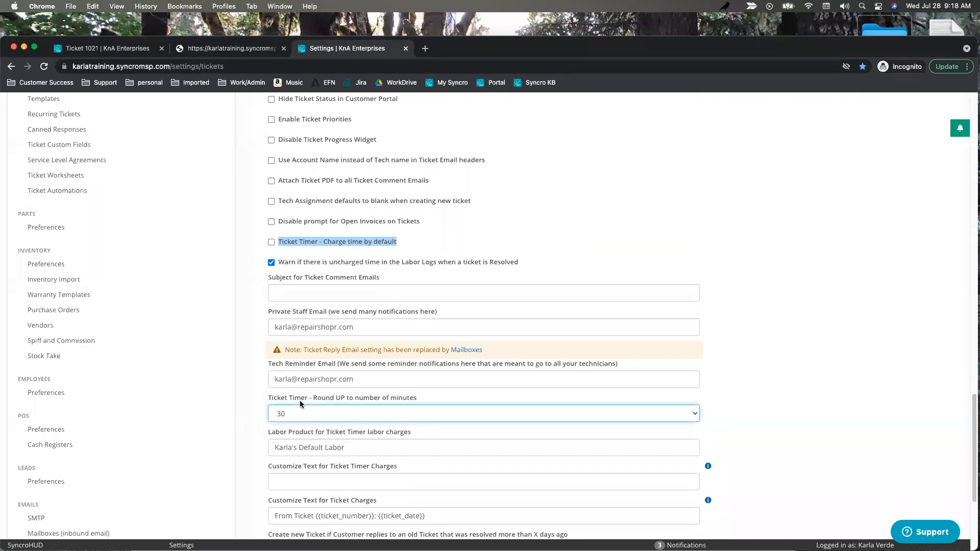
pyautogui.scroll(-1, 360, 412)
pyautogui.scroll(-3, 360, 412)
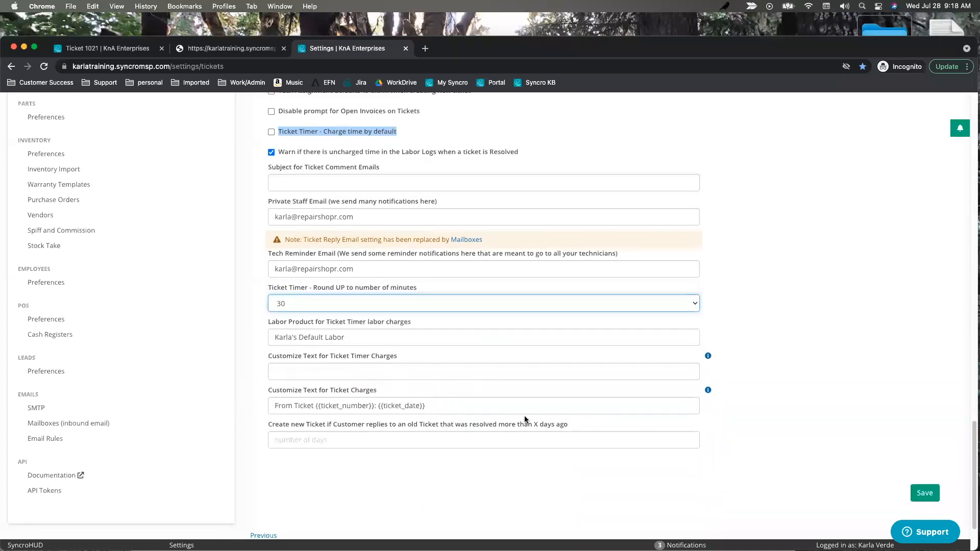
pyautogui.moveTo(437, 407); pyautogui.dragTo(264, 407)
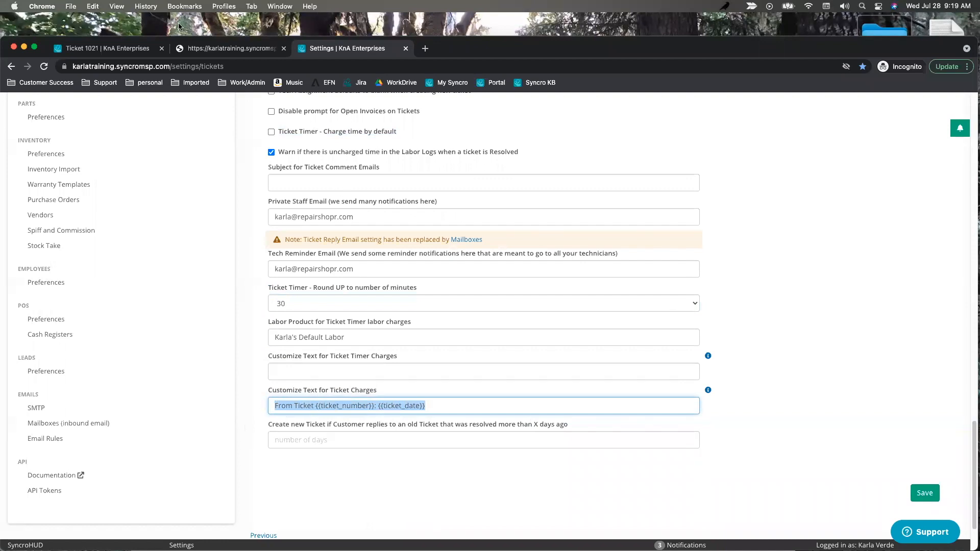
# Search 'random' in ticket #1021's charges and add Some Random Product priced at 6.17.
pyautogui.click(113, 52)
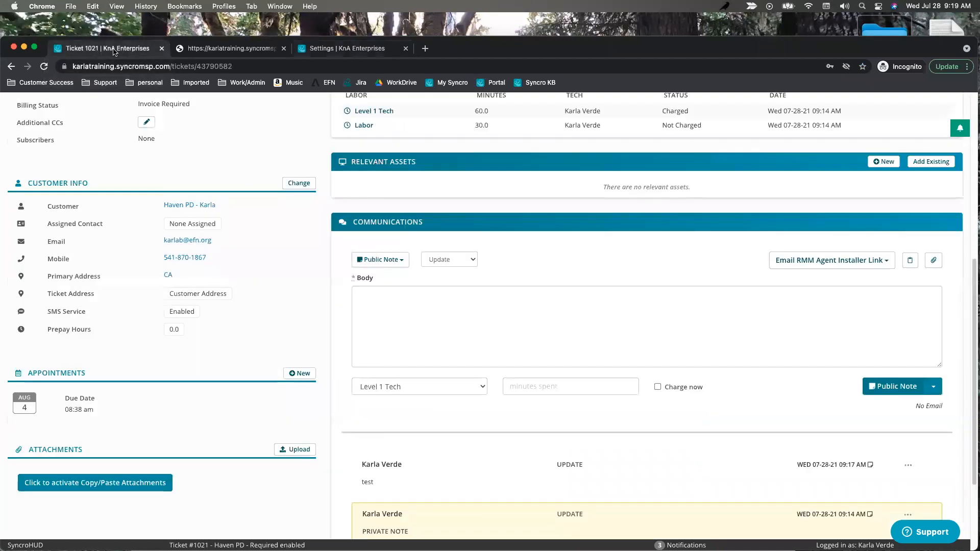
pyautogui.scroll(7, 483, 182)
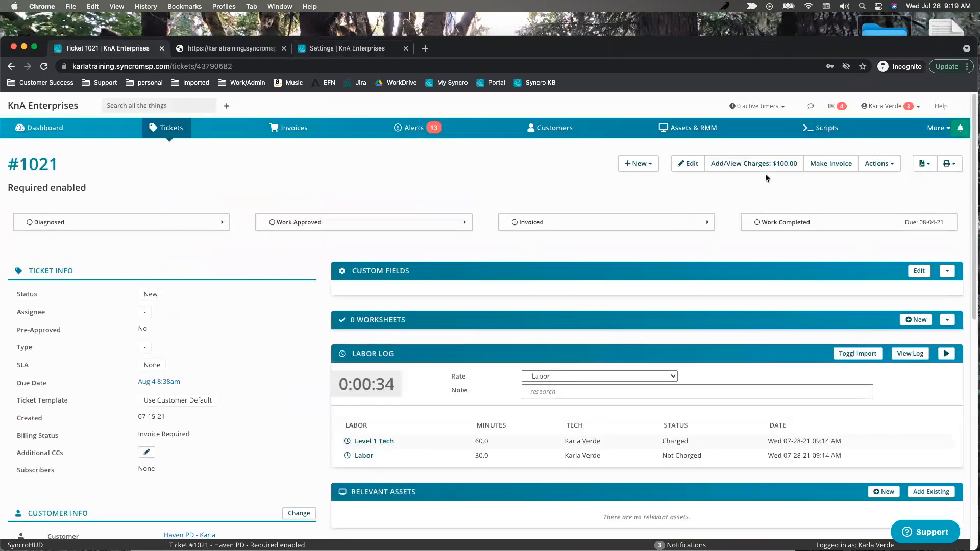
pyautogui.click(715, 164)
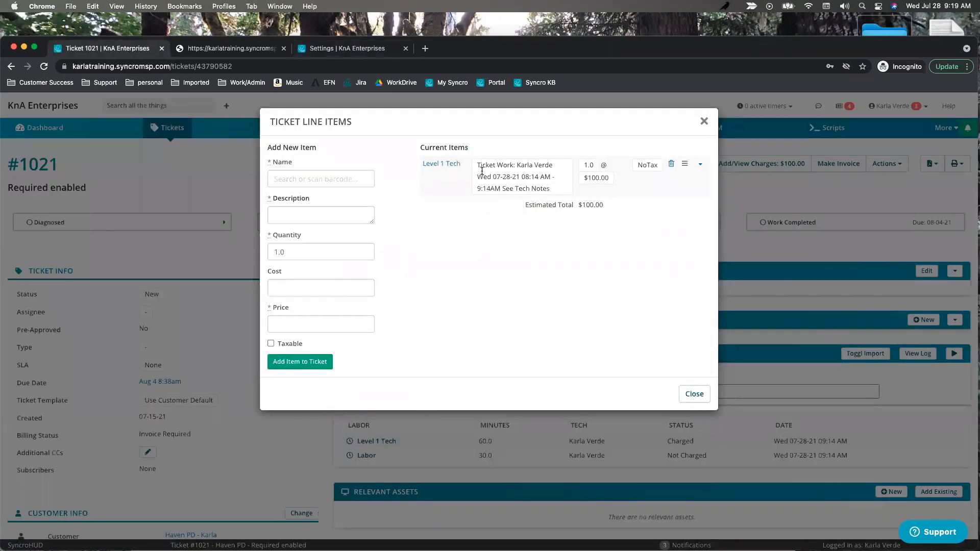
pyautogui.click(329, 175)
pyautogui.write('rando')
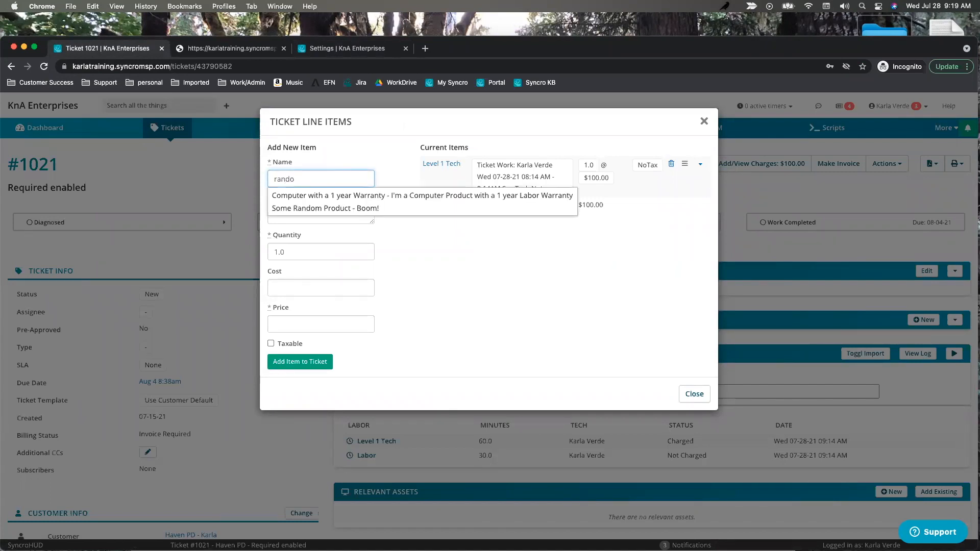
pyautogui.write('m')
pyautogui.click(327, 196)
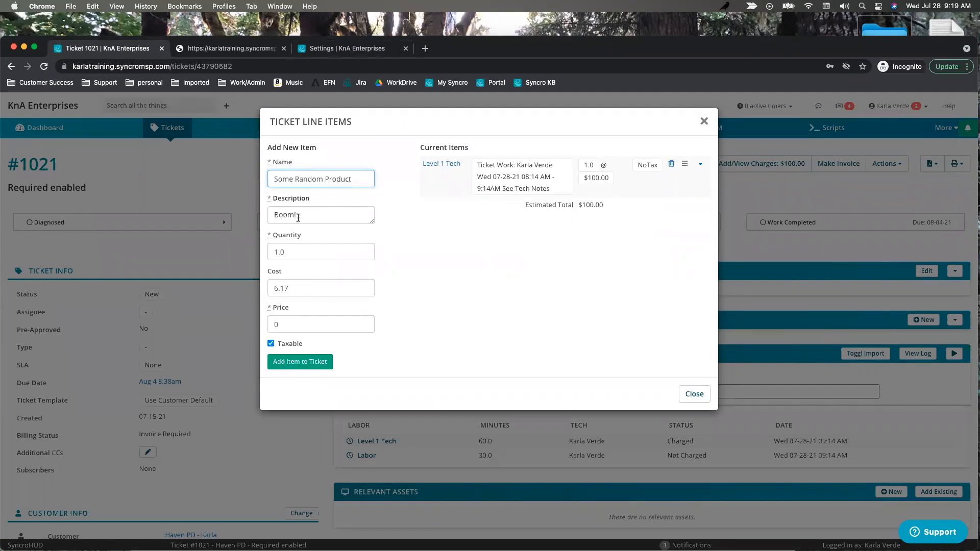
pyautogui.moveTo(301, 215); pyautogui.dragTo(211, 371)
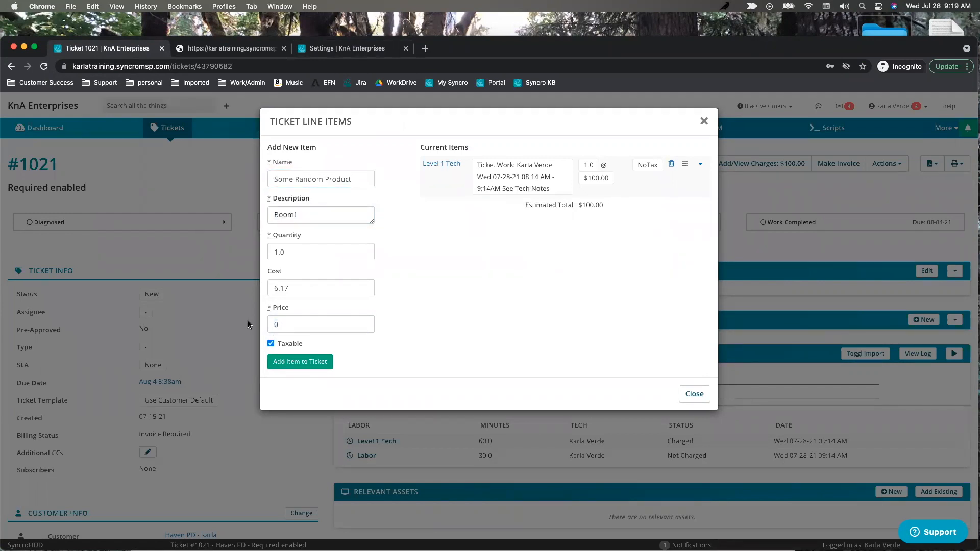
pyautogui.click(294, 327)
pyautogui.write('6.17')
pyautogui.click(306, 362)
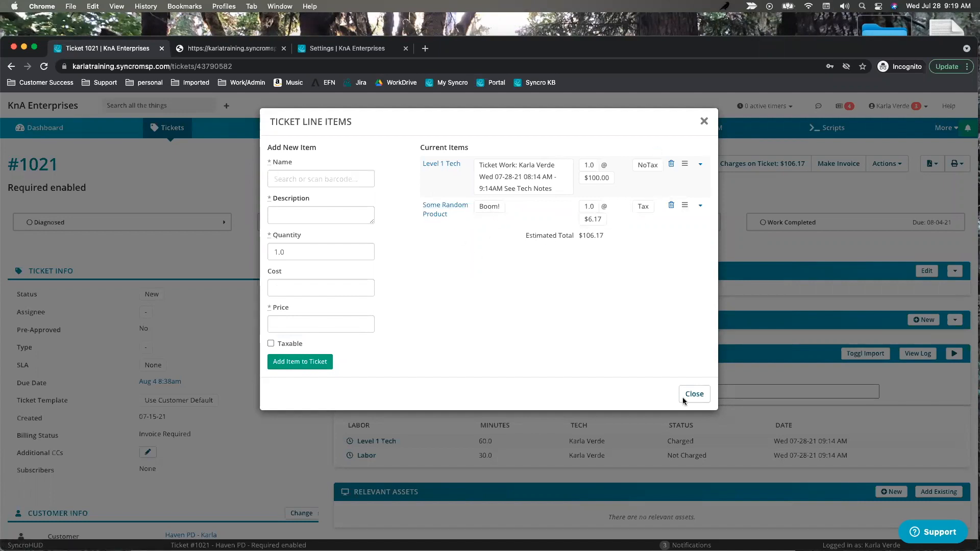
pyautogui.click(704, 122)
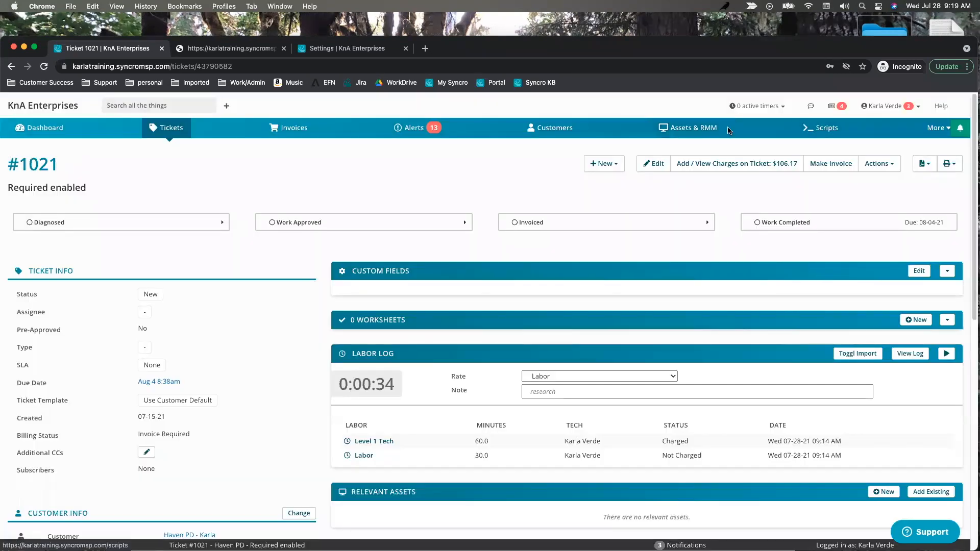
# Make invoice #247 from ticket #1021 and compare its line descriptions with the charge-text setting.
pyautogui.click(826, 165)
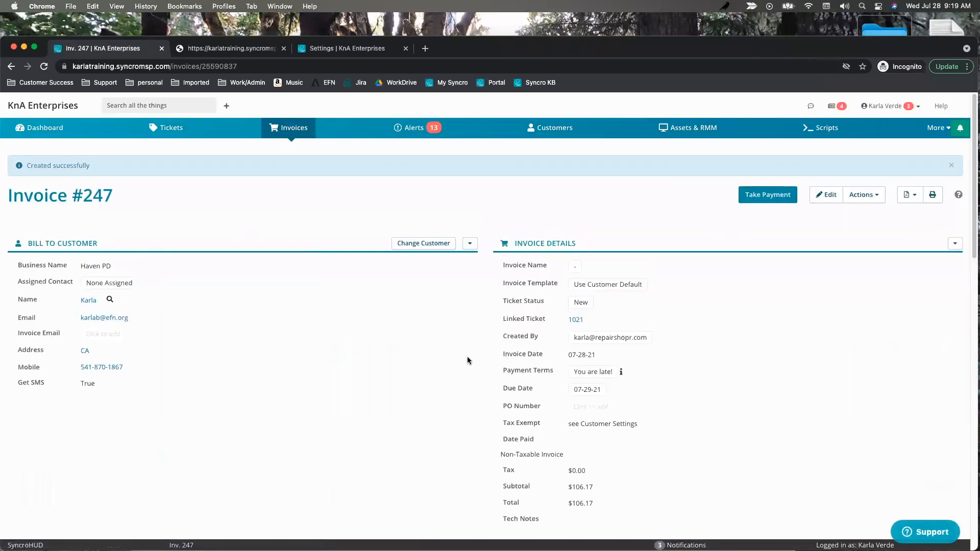
pyautogui.scroll(-3, 467, 357)
pyautogui.scroll(-5, 469, 358)
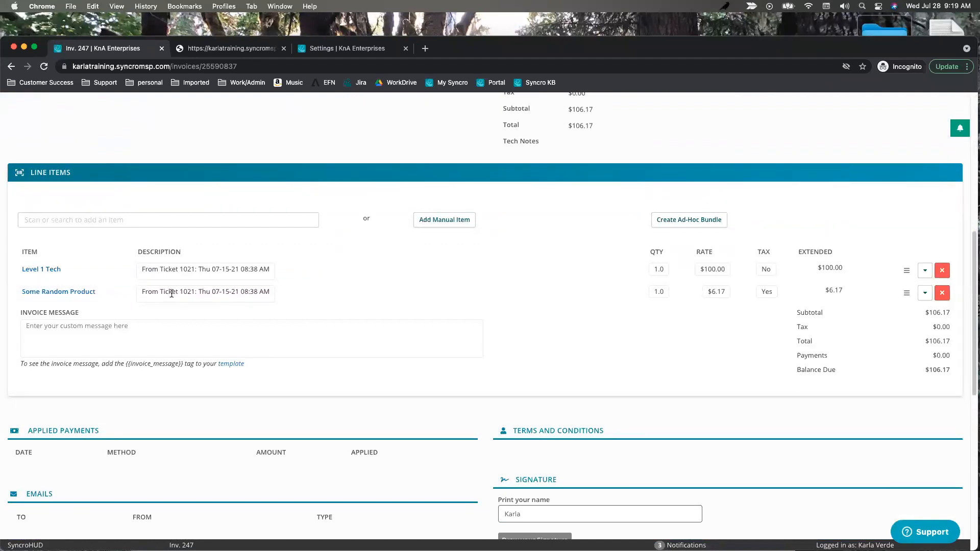
pyautogui.moveTo(142, 293); pyautogui.dragTo(273, 296)
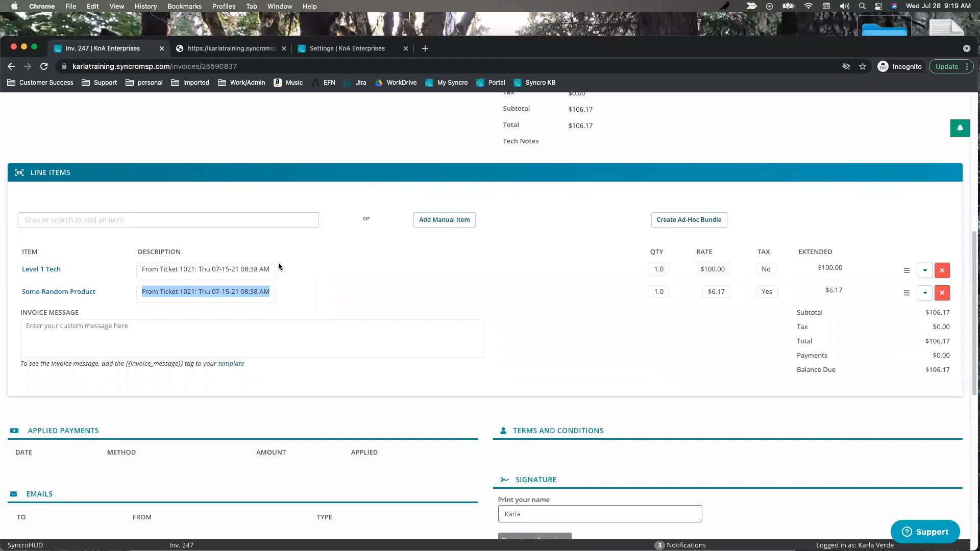
pyautogui.click(327, 48)
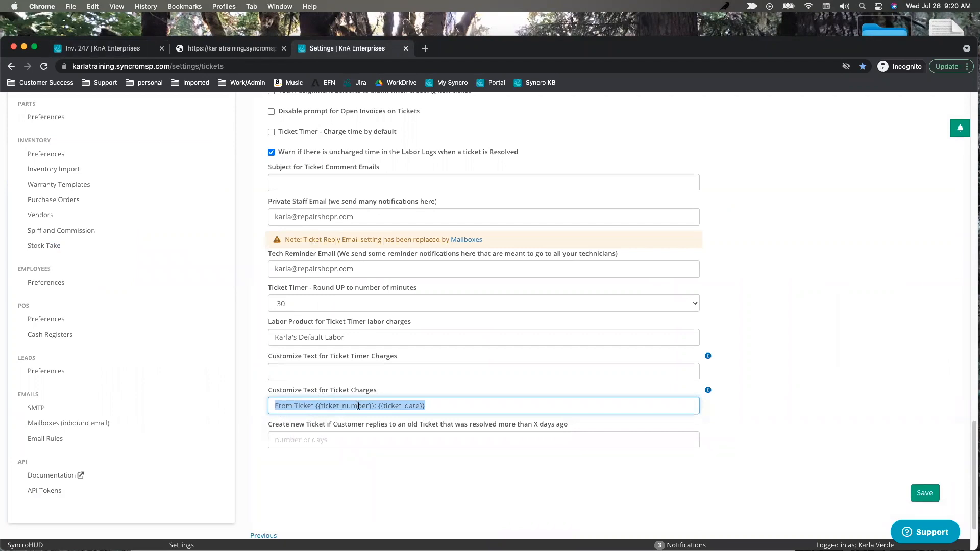
# Recheck invoice 247 against the ticket charge-text template, then open the Tickets list.
pyautogui.click(109, 48)
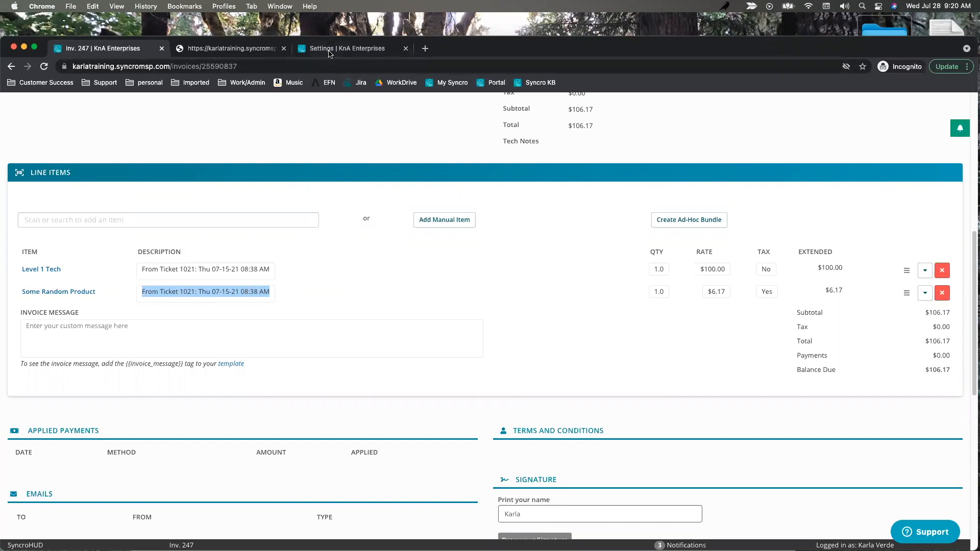
pyautogui.click(331, 51)
pyautogui.click(438, 407)
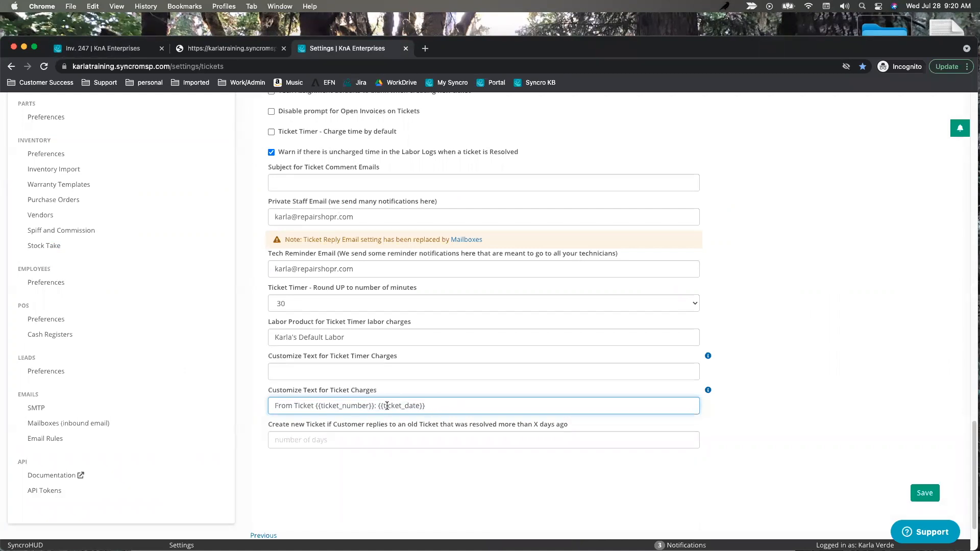
pyautogui.scroll(15, 259, 249)
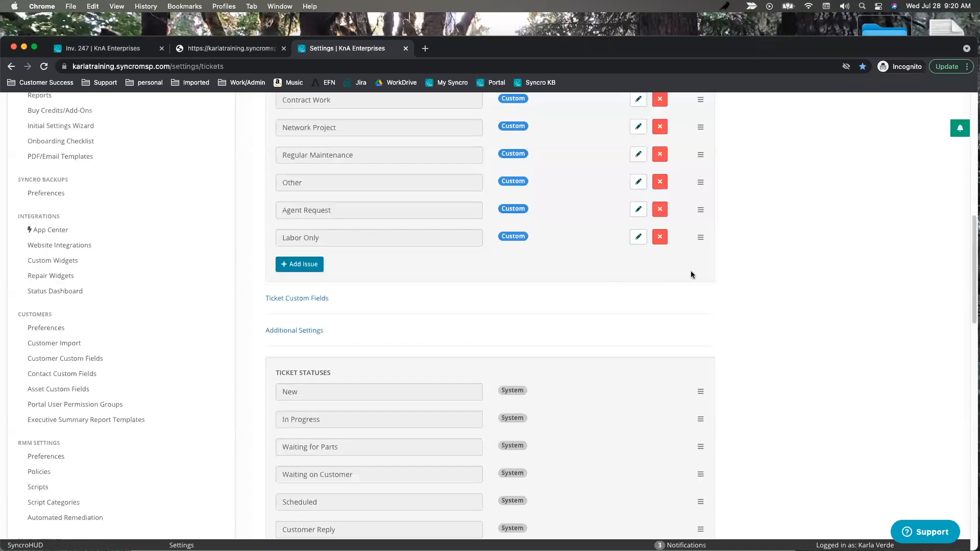
pyautogui.scroll(10, 794, 274)
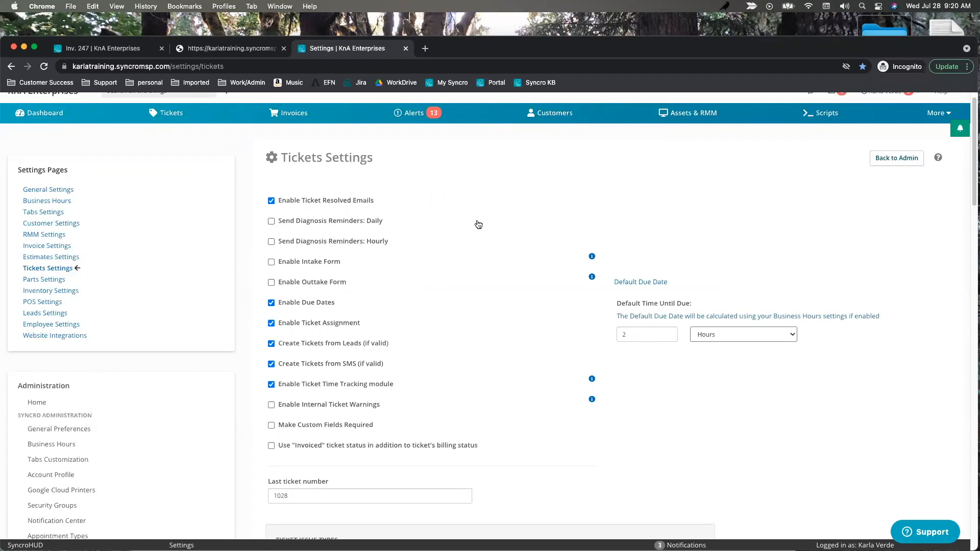
pyautogui.click(167, 116)
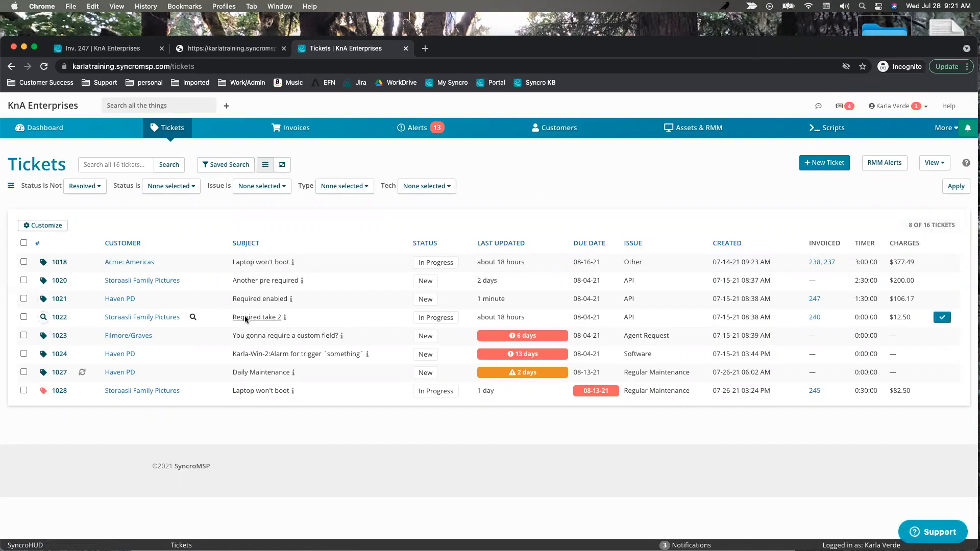
# Create a Vonnegut Press ticket titled 'Laptop won't boot', issue type Other, with the title copied into the description.
pyautogui.click(822, 164)
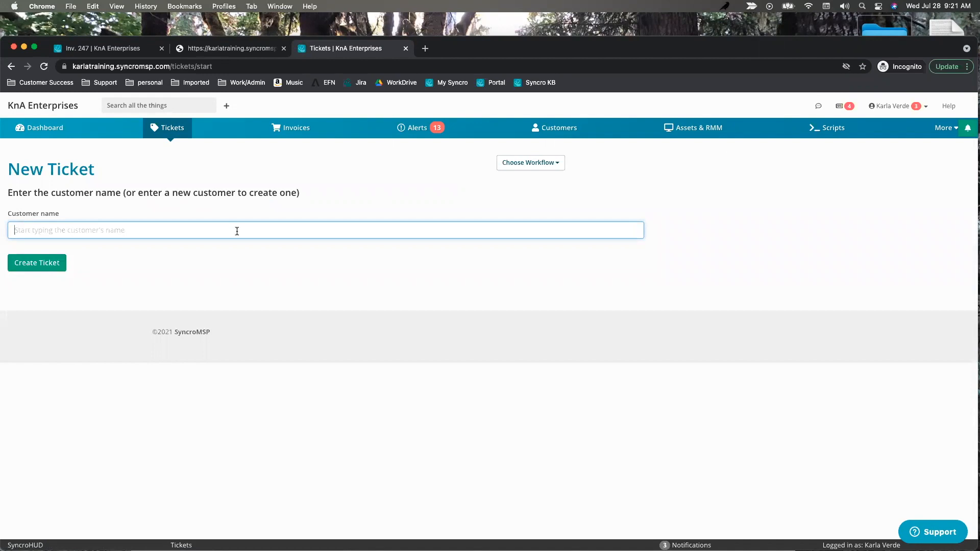
pyautogui.write('billy')
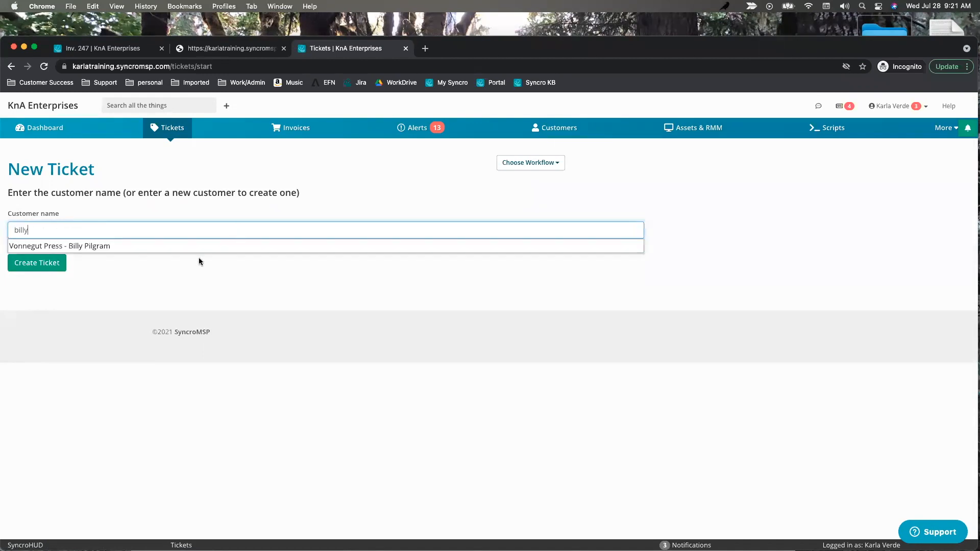
pyautogui.click(100, 245)
pyautogui.click(25, 265)
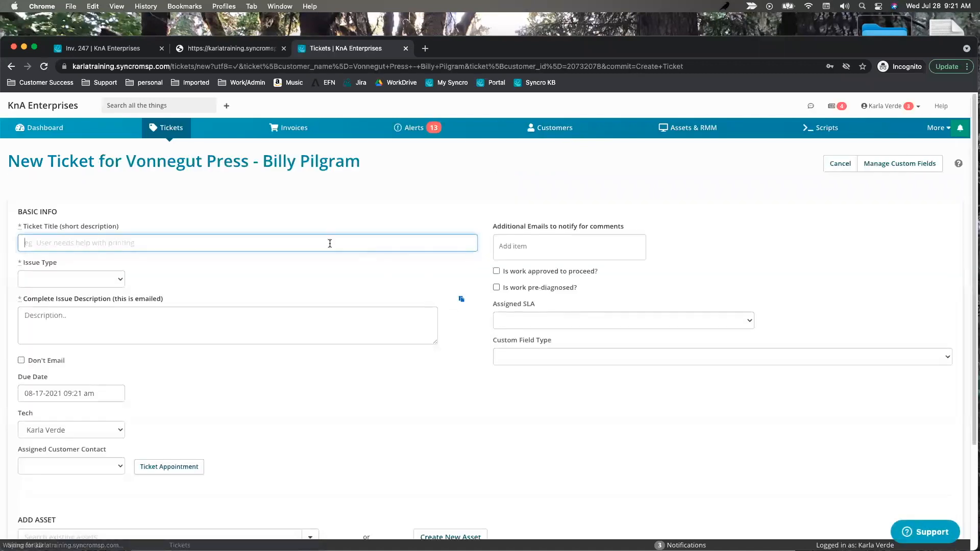
pyautogui.write("Laptop won't boot")
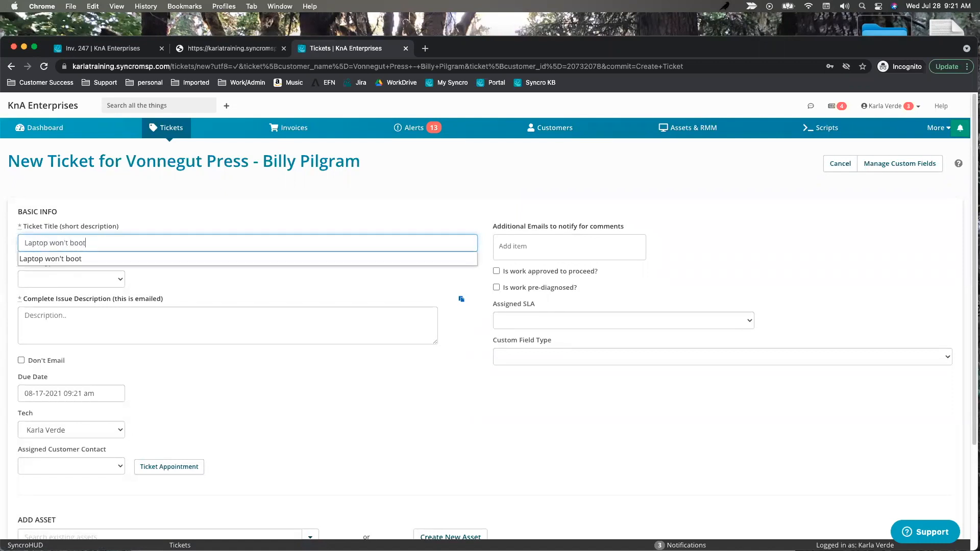
pyautogui.click(68, 278)
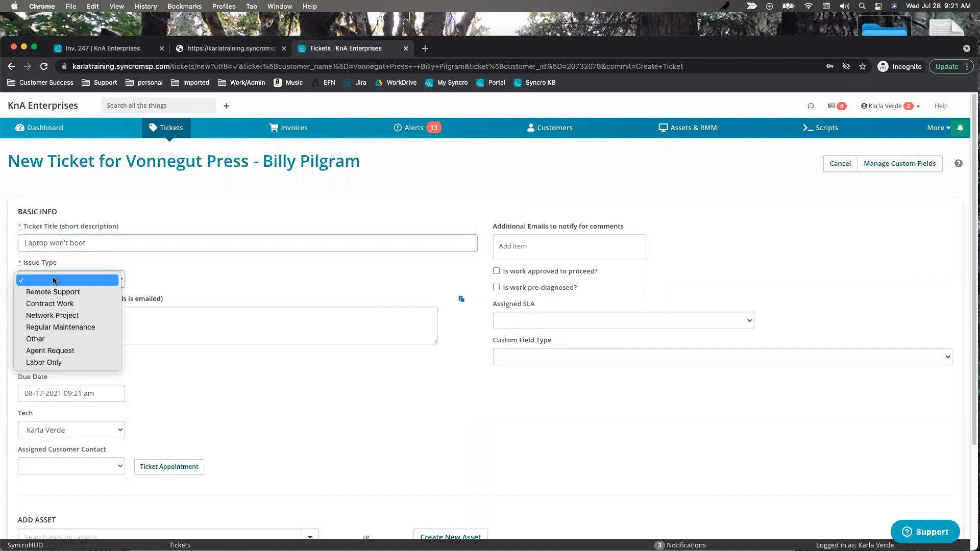
pyautogui.click(51, 339)
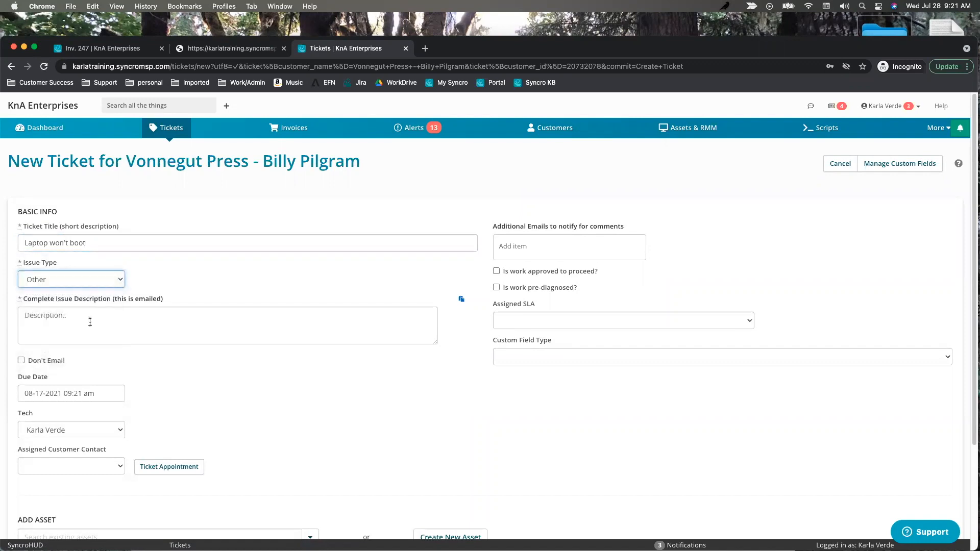
pyautogui.moveTo(107, 244); pyautogui.dragTo(5, 248)
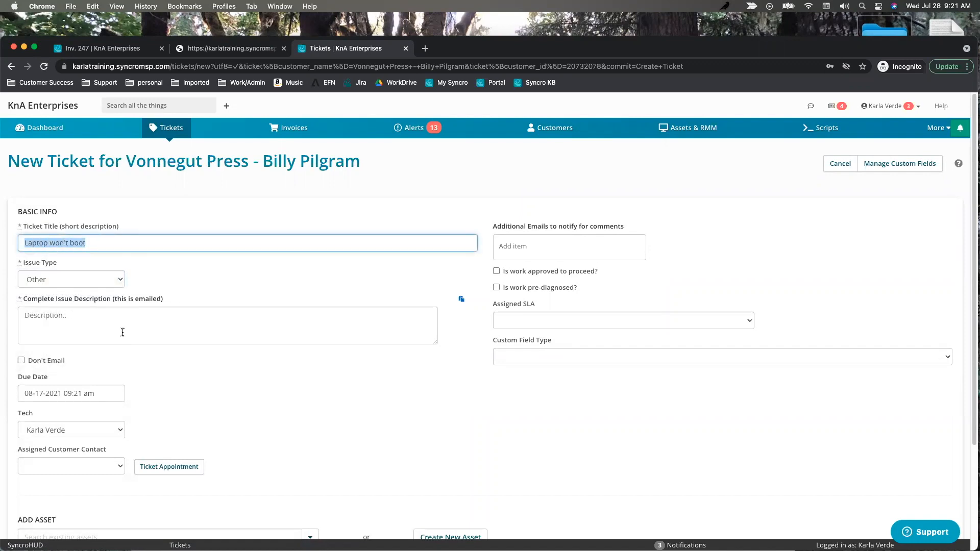
pyautogui.press('super+c')
pyautogui.click(83, 311)
pyautogui.press('super+v')
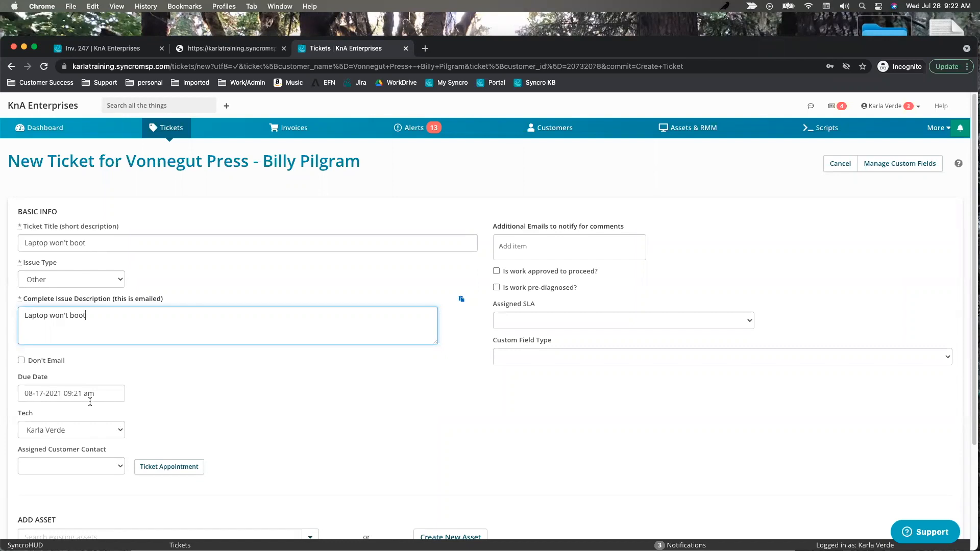
# Keep the current technician and assign the customer's contact to the new ticket.
pyautogui.click(58, 431)
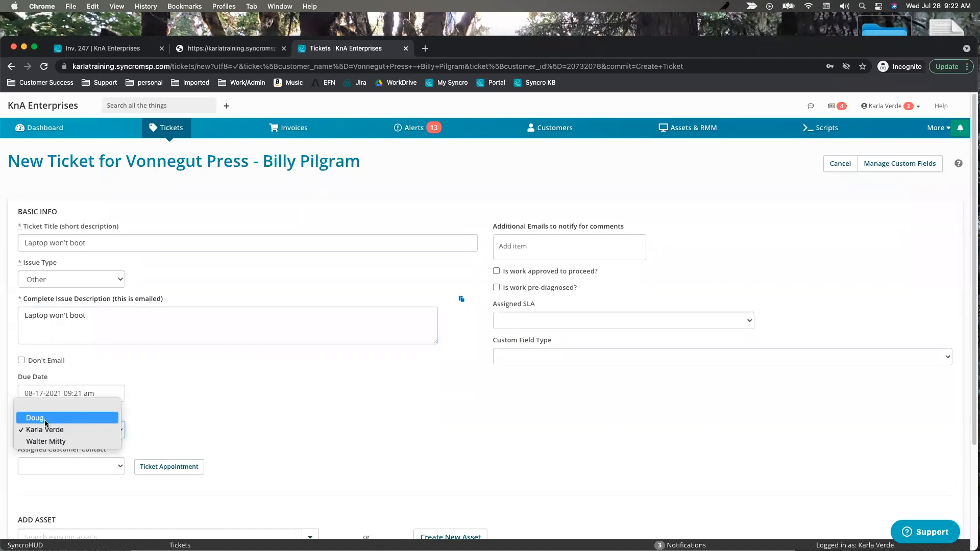
pyautogui.click(176, 416)
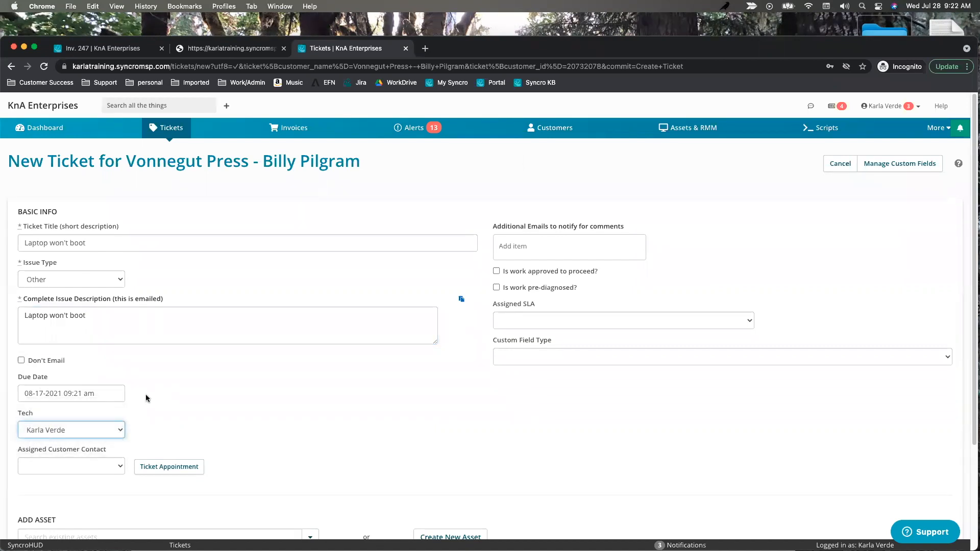
pyautogui.click(109, 467)
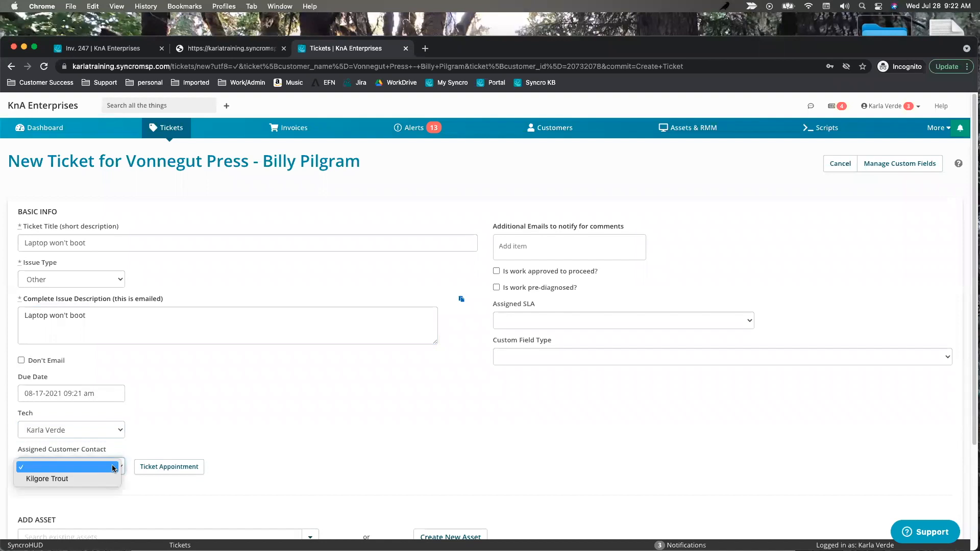
pyautogui.click(70, 480)
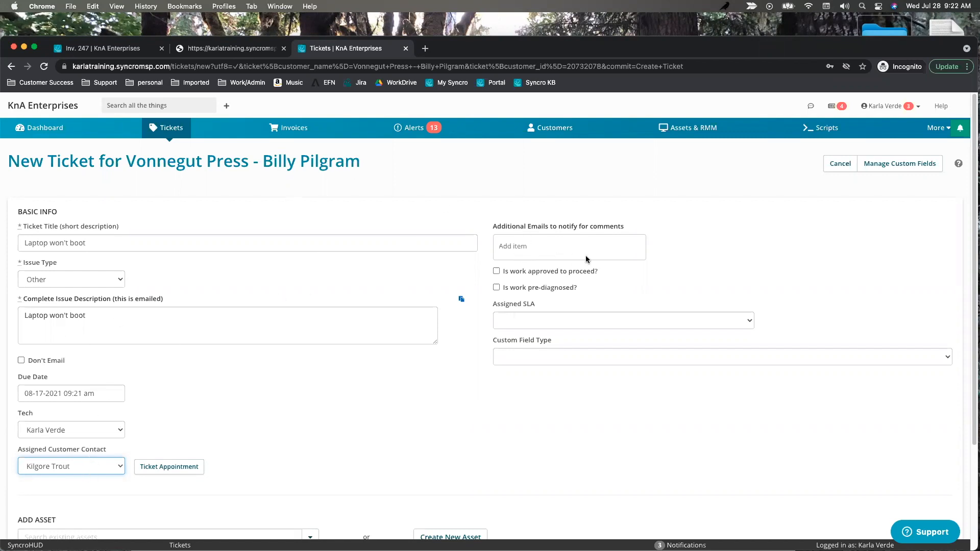
# Approve the work to proceed, choose the Under 2 hours SLA and a 07-28-2021 due date.
pyautogui.click(497, 273)
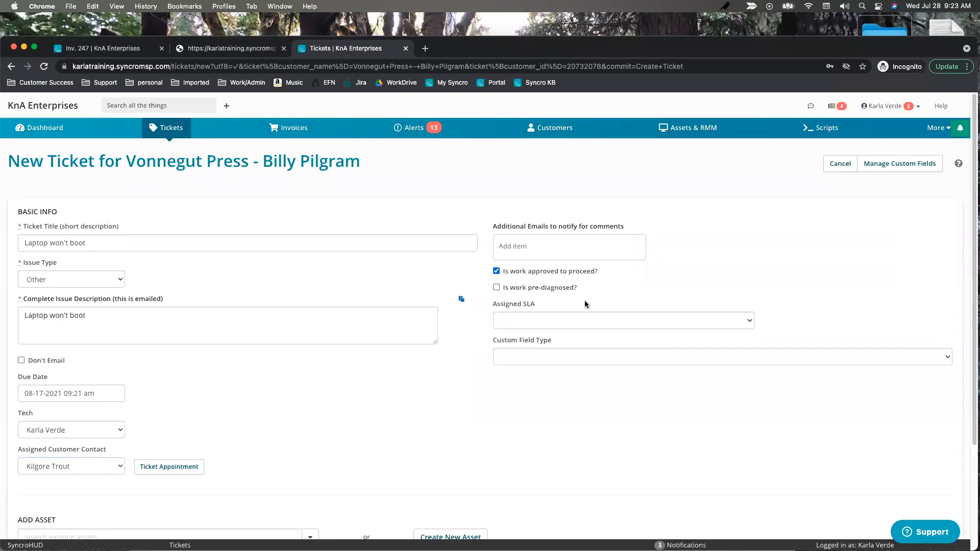
pyautogui.click(574, 323)
pyautogui.click(549, 334)
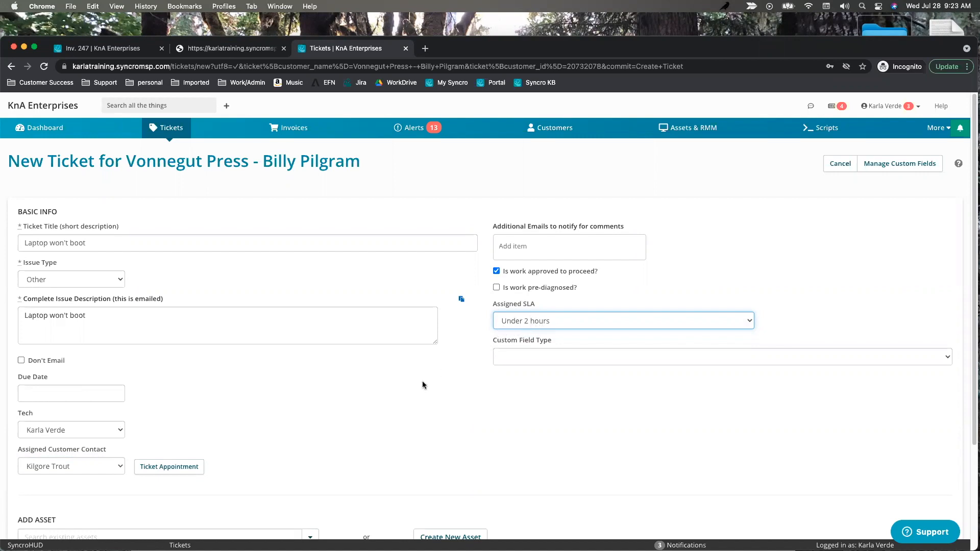
pyautogui.click(81, 395)
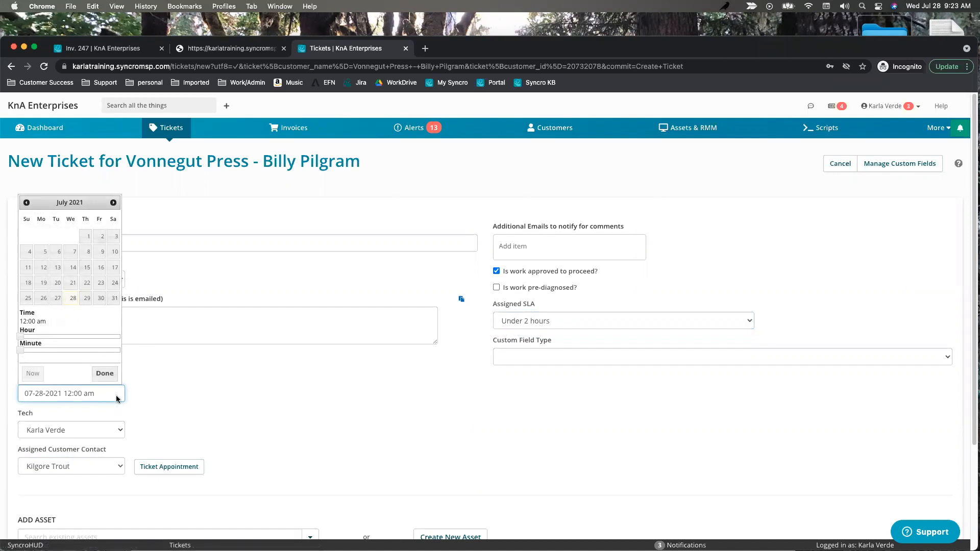
pyautogui.click(372, 369)
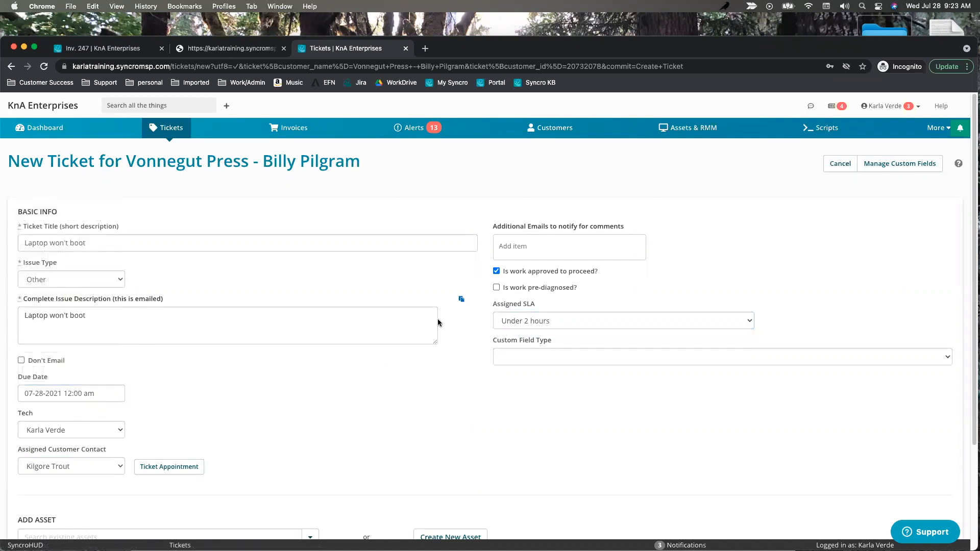
# Create the ticket as #1029 'Laptop won't boot'.
pyautogui.scroll(-2, 441, 406)
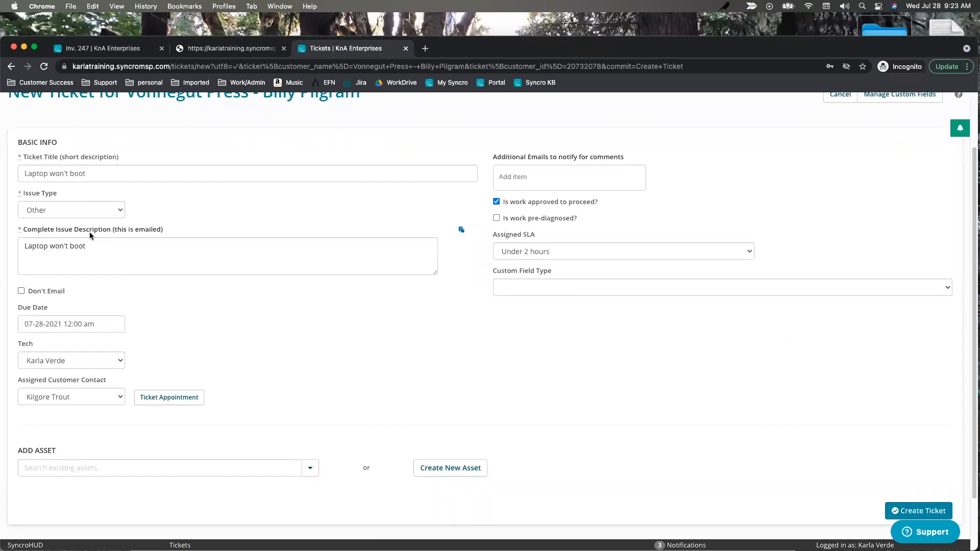
pyautogui.scroll(1, 92, 189)
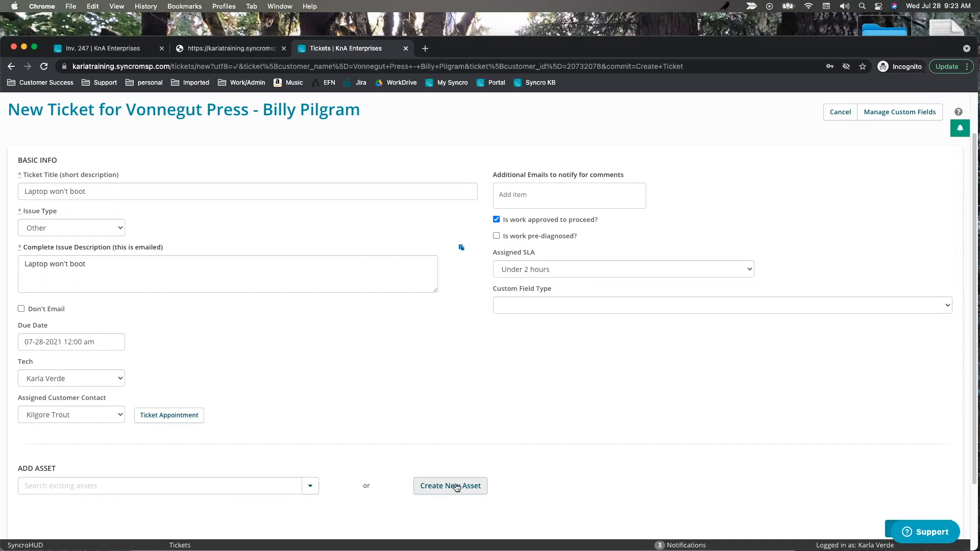
pyautogui.scroll(-3, 643, 431)
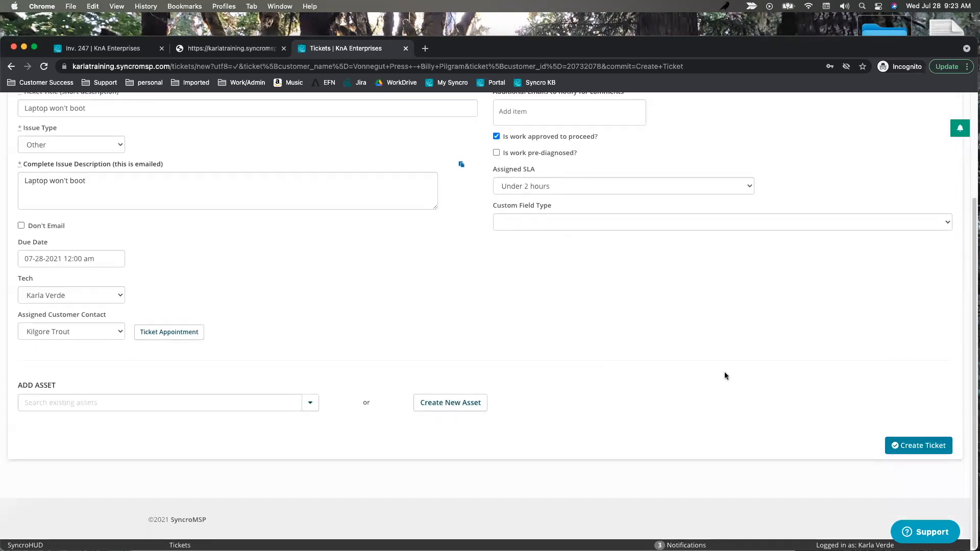
pyautogui.click(916, 449)
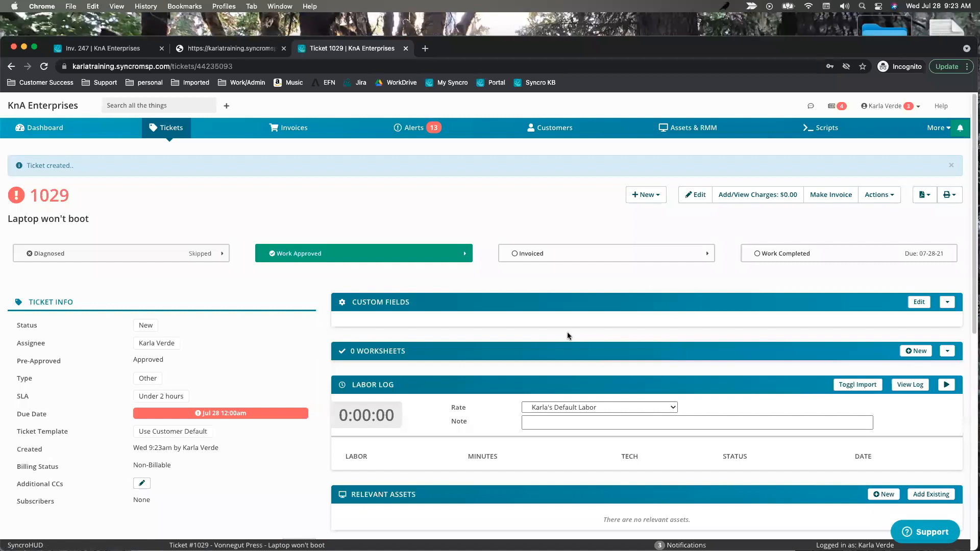
pyautogui.scroll(-3, 551, 365)
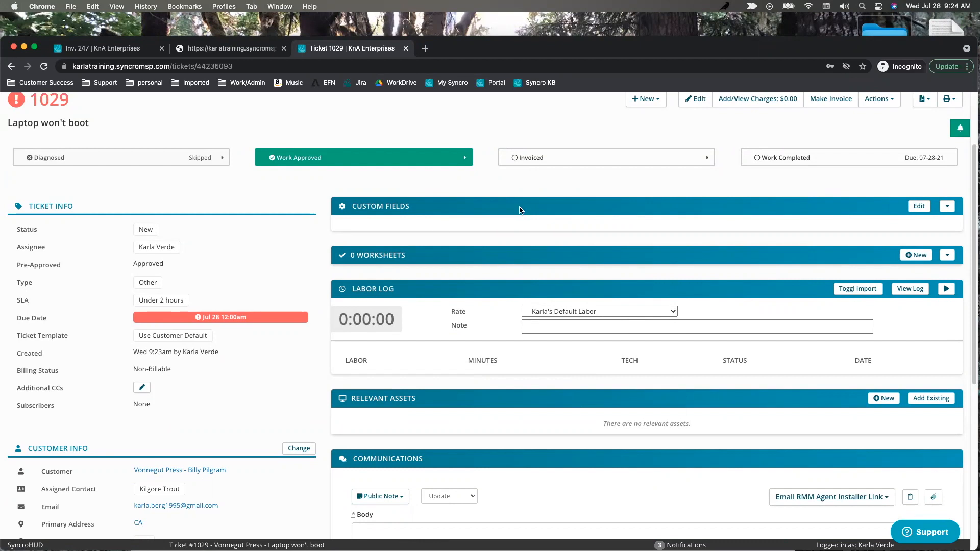
pyautogui.scroll(1, 170, 370)
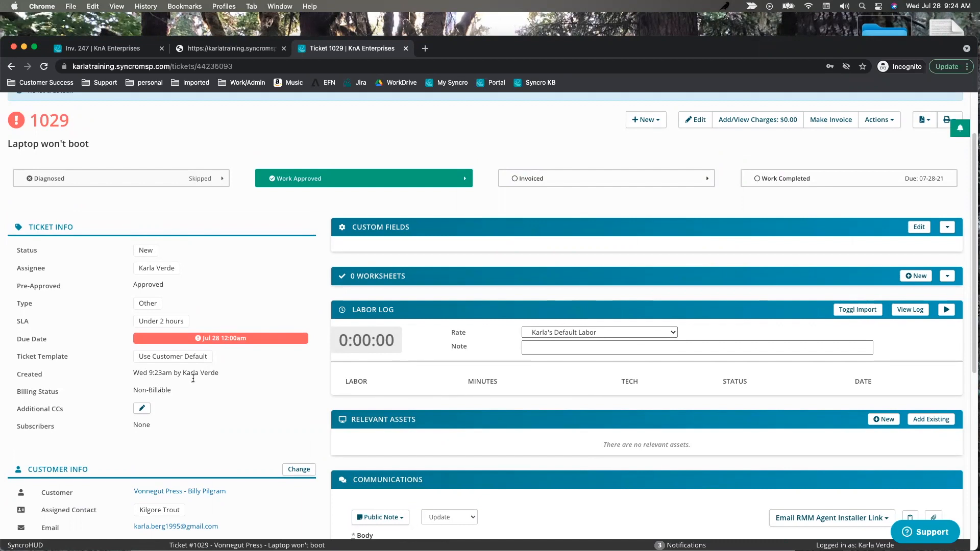
# Add the taxable Labor - generic labor item at $100.00 to ticket 1029's charges.
pyautogui.click(754, 126)
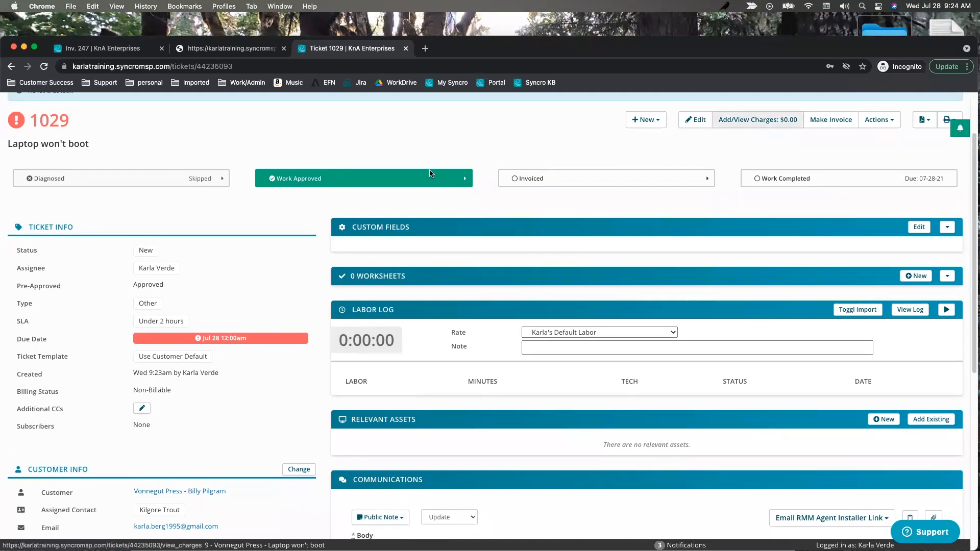
pyautogui.click(328, 179)
pyautogui.write('labor')
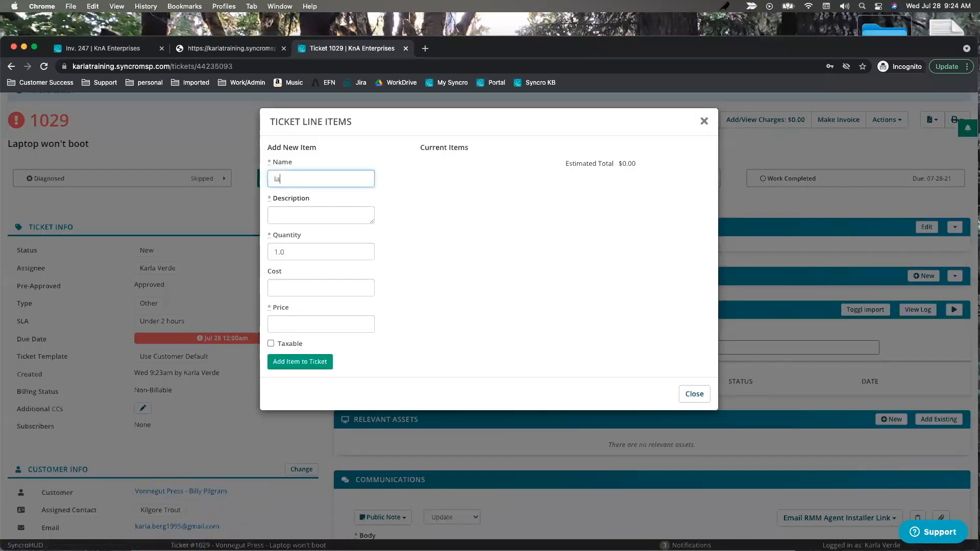
pyautogui.click(326, 196)
pyautogui.click(303, 363)
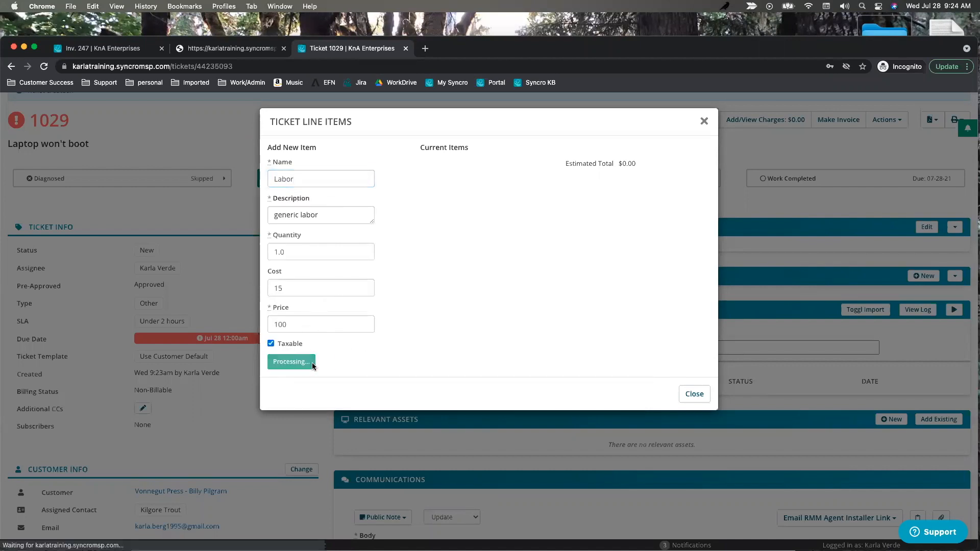
pyautogui.click(694, 393)
pyautogui.moveTo(196, 391); pyautogui.dragTo(132, 391)
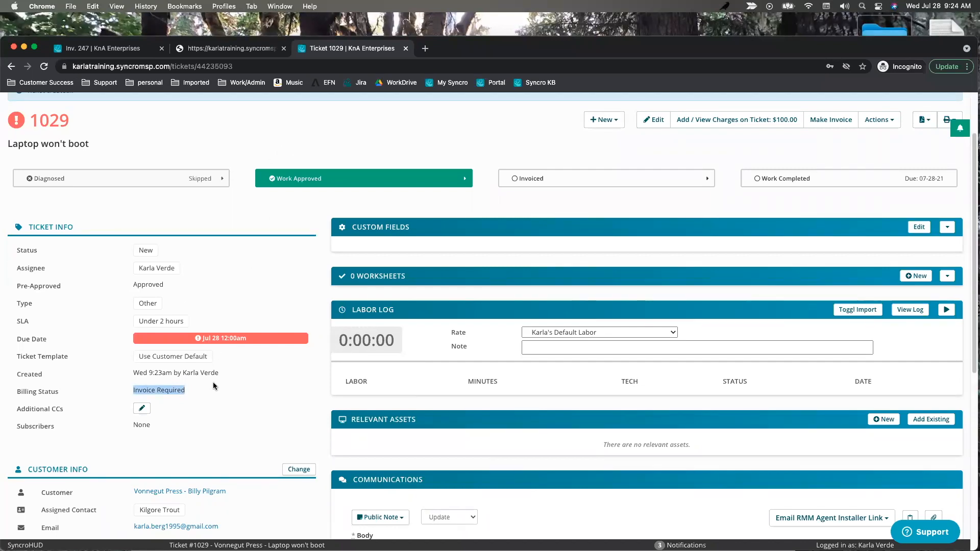
# Switch the Communications reply to Email and send the customer 'hey there'.
pyautogui.scroll(-1, 220, 380)
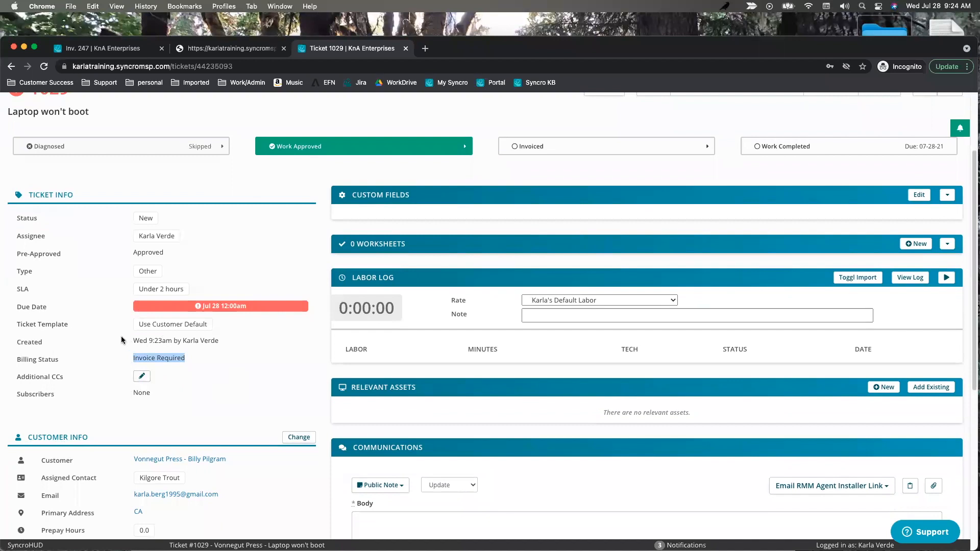
pyautogui.scroll(-5, 265, 368)
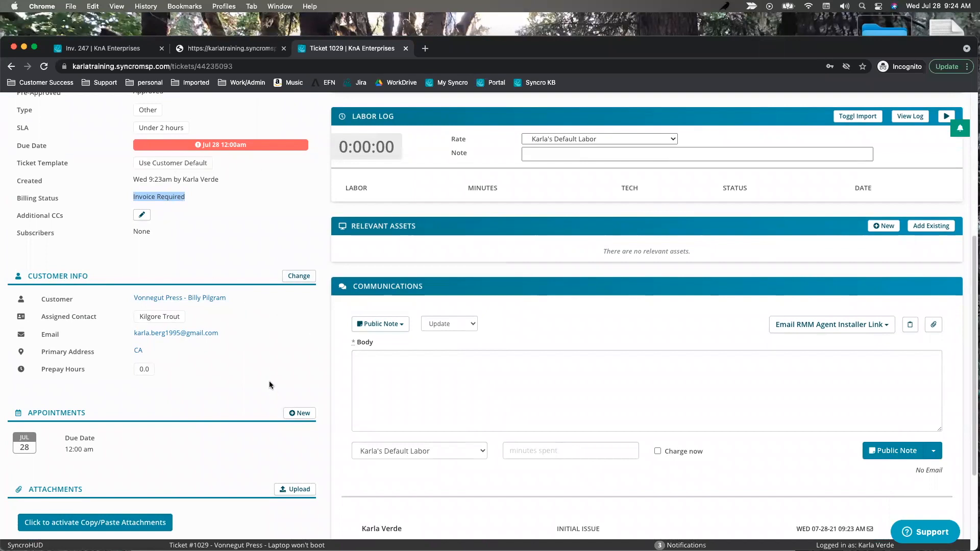
pyautogui.scroll(-4, 150, 424)
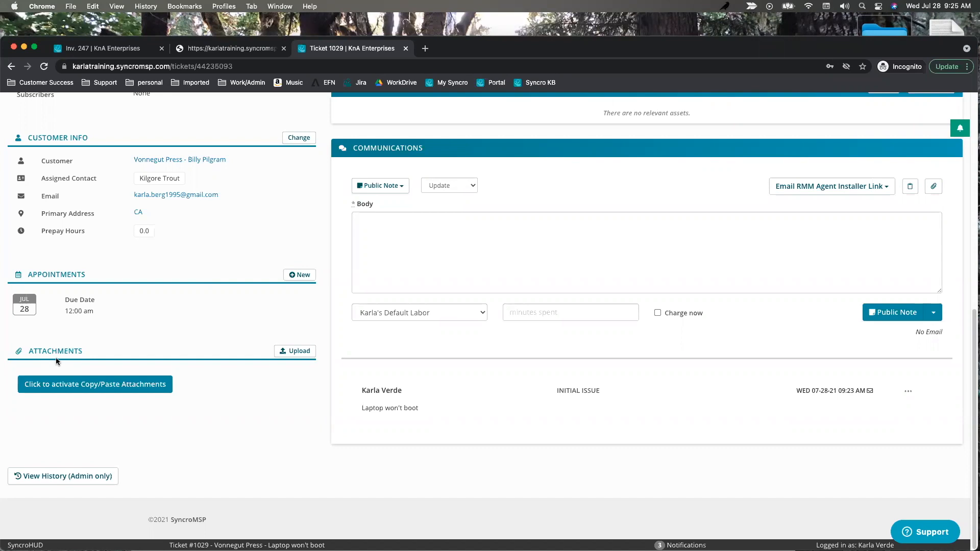
pyautogui.scroll(9, 511, 322)
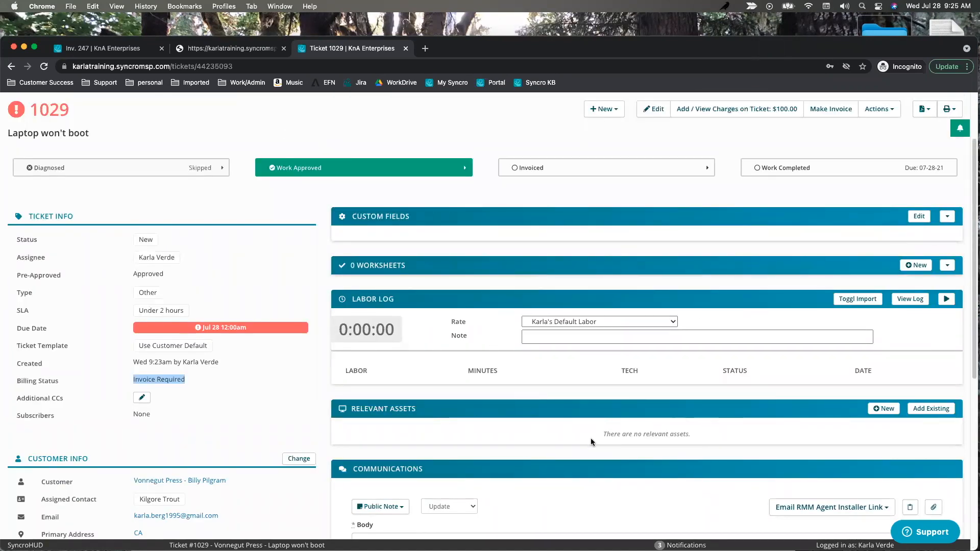
pyautogui.scroll(-5, 625, 433)
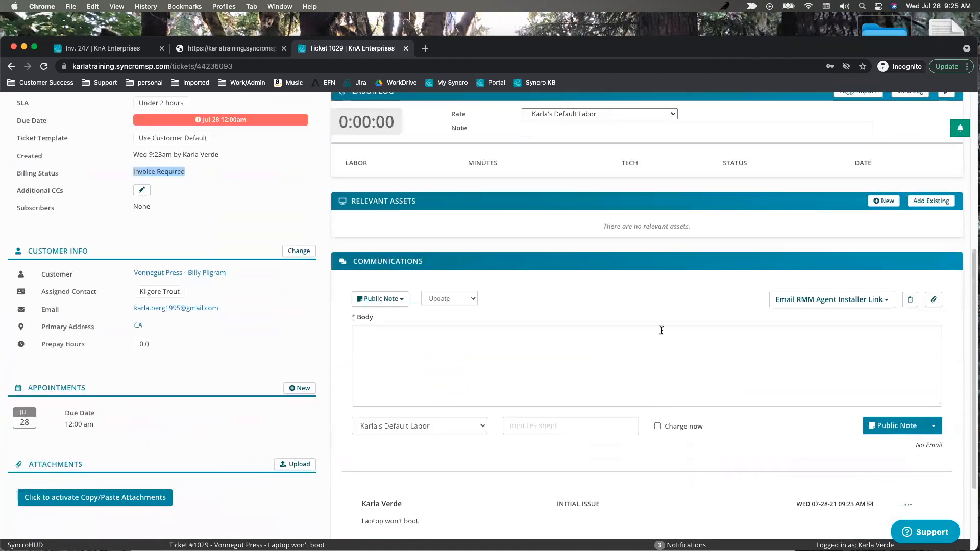
pyautogui.click(405, 301)
pyautogui.click(373, 317)
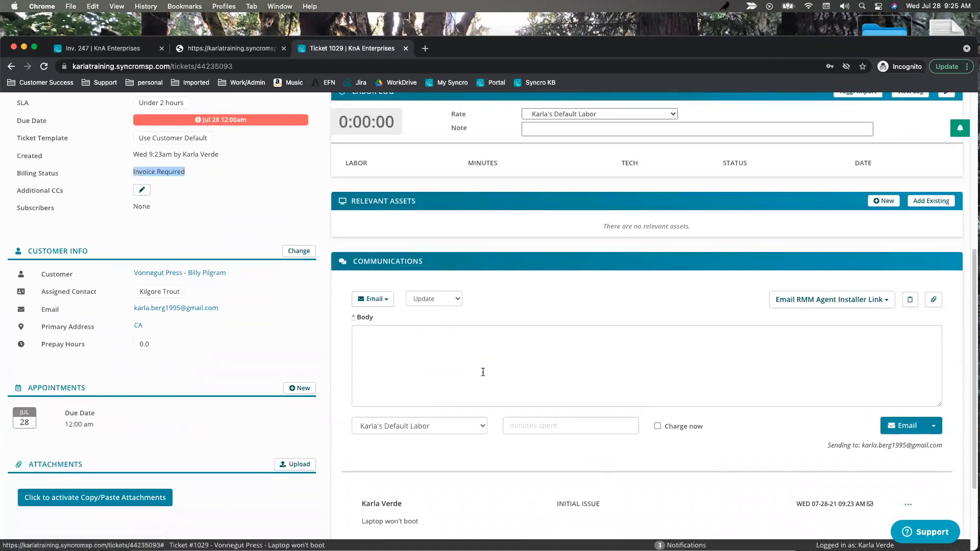
pyautogui.click(446, 365)
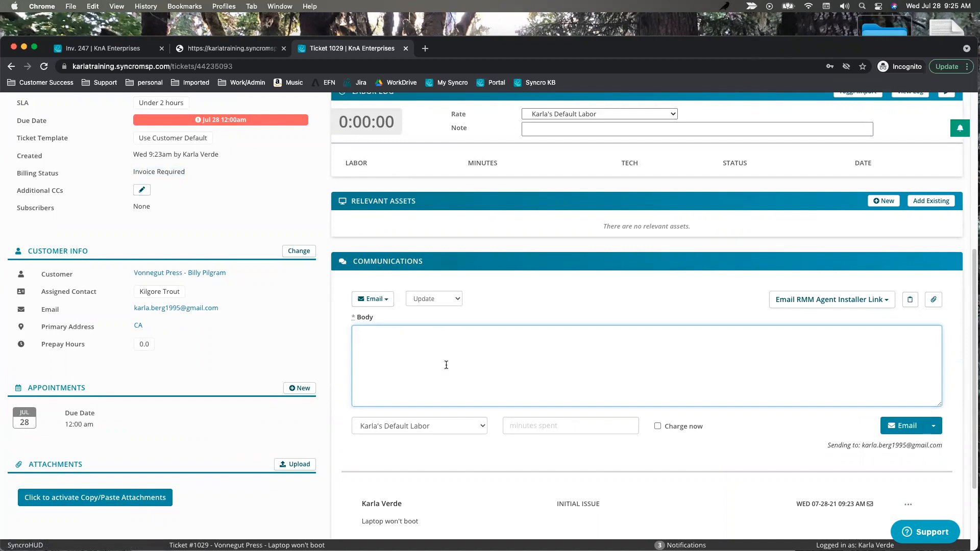
pyautogui.write('hey there!')
pyautogui.click(902, 426)
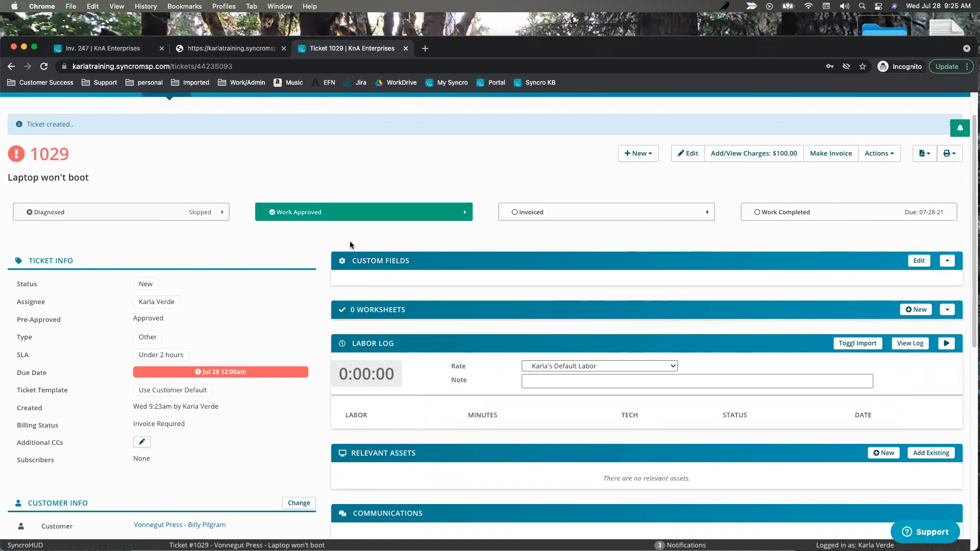
pyautogui.click(923, 154)
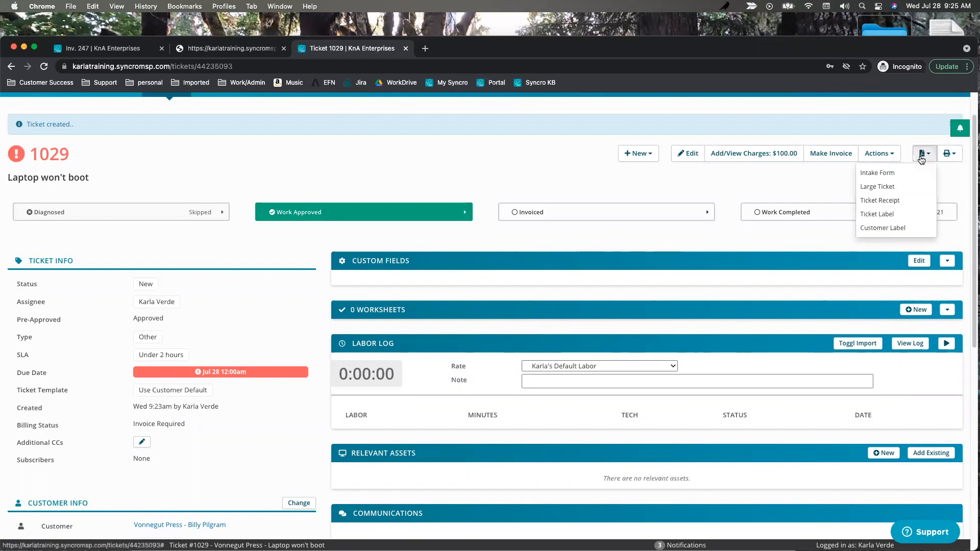
pyautogui.click(878, 154)
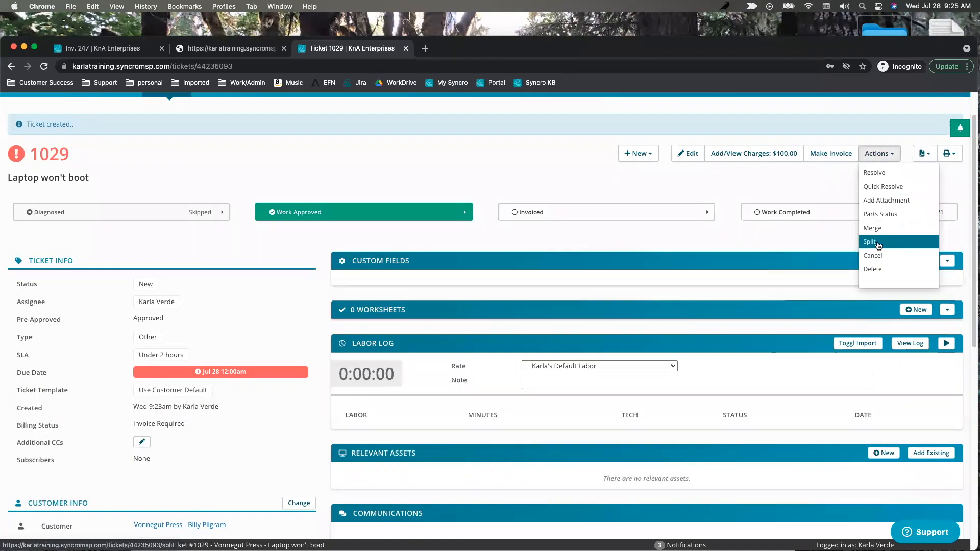
pyautogui.click(792, 184)
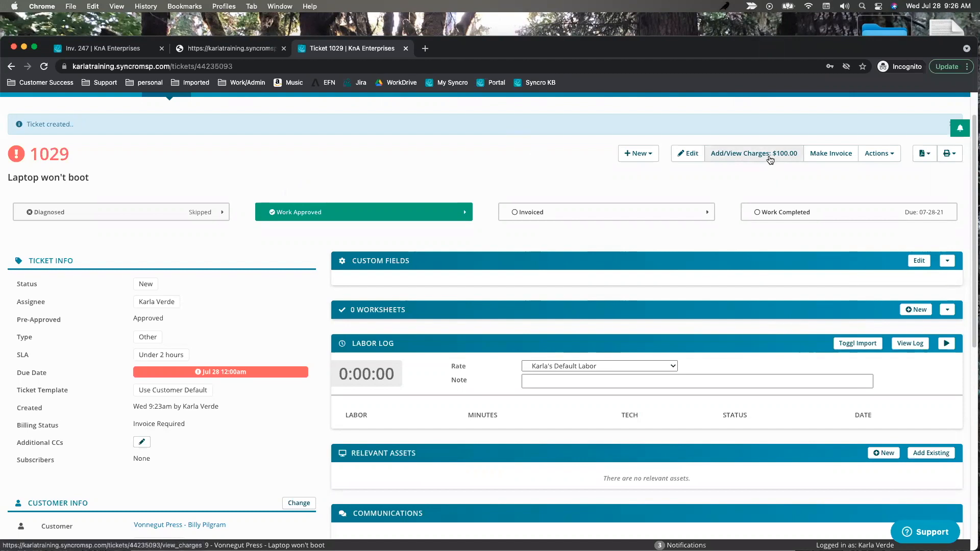
# Make invoice #248 from ticket 1029's $100 labor charge and review its line items.
pyautogui.click(831, 154)
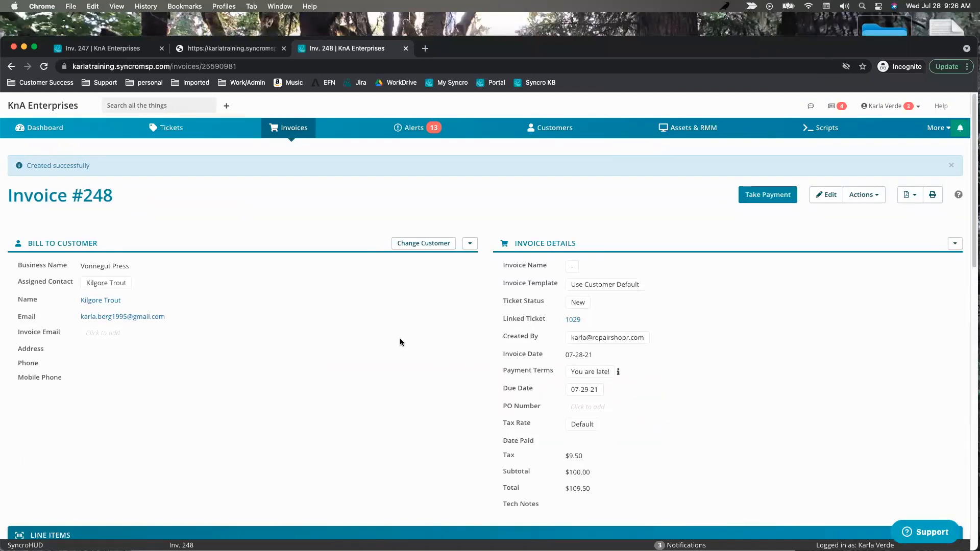
pyautogui.scroll(-6, 401, 332)
pyautogui.scroll(-1, 402, 335)
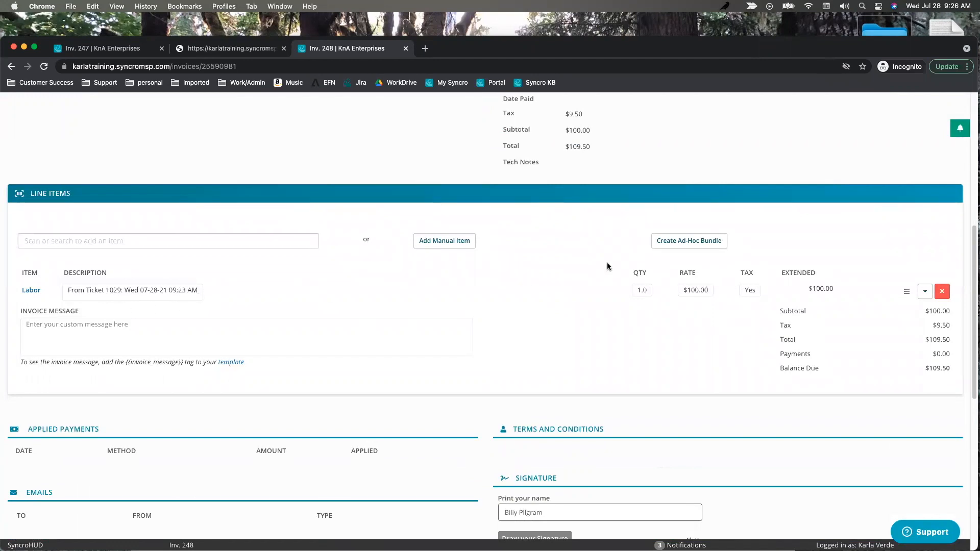
pyautogui.scroll(10, 572, 307)
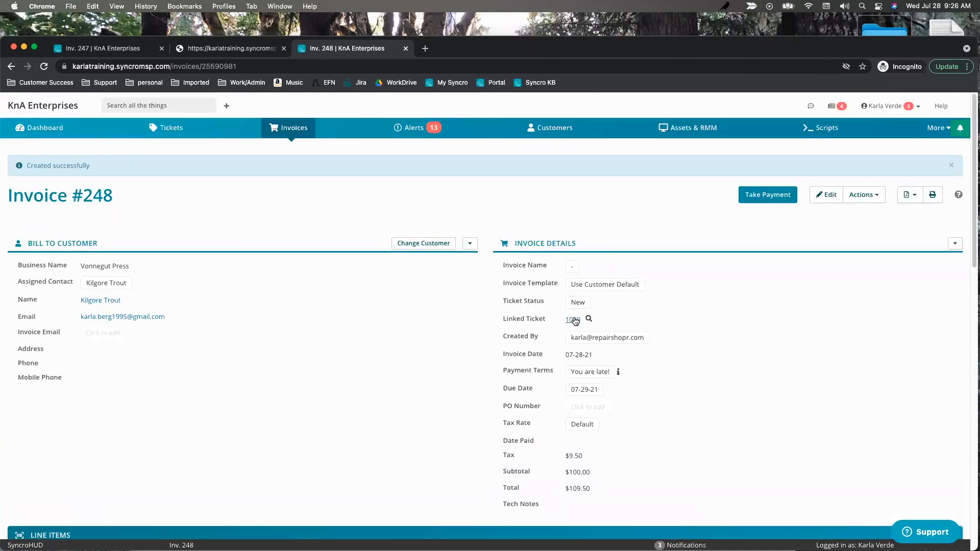
# Open the linked ticket 1029 in a new browser tab and switch to it.
pyautogui.rightClick(575, 320)
pyautogui.click(601, 322)
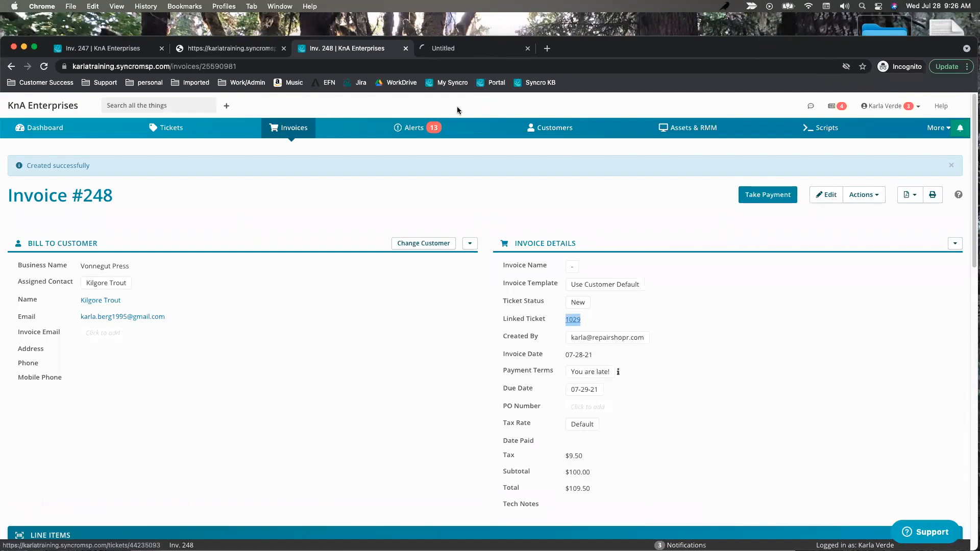
pyautogui.click(505, 49)
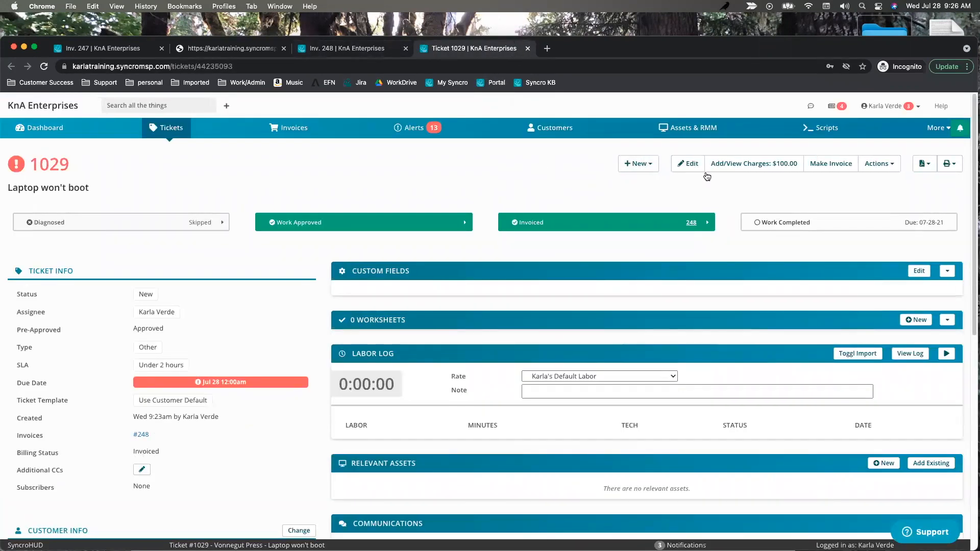
# Add Some Random Product at $5.00 to ticket 1029, bringing the charges to $105.00.
pyautogui.click(746, 167)
pyautogui.click(324, 178)
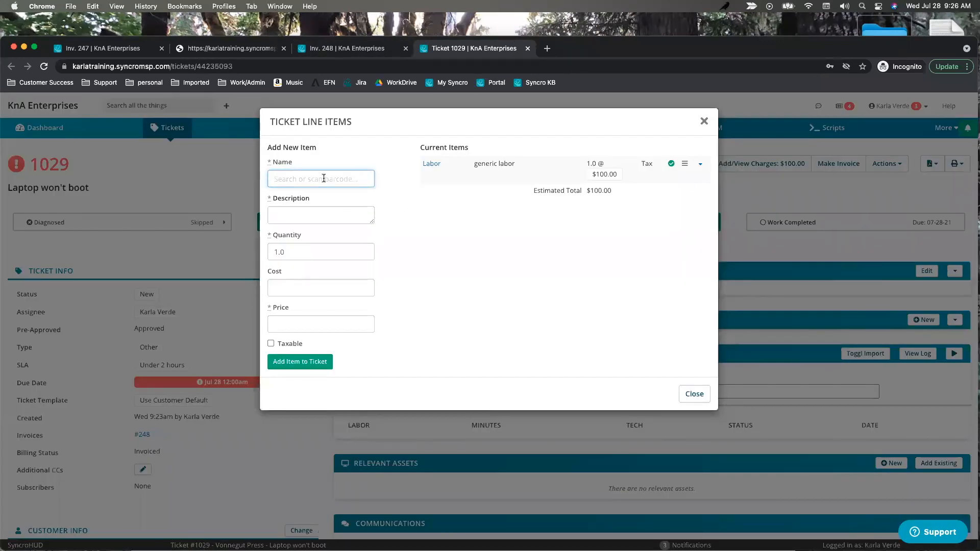
pyautogui.write('random')
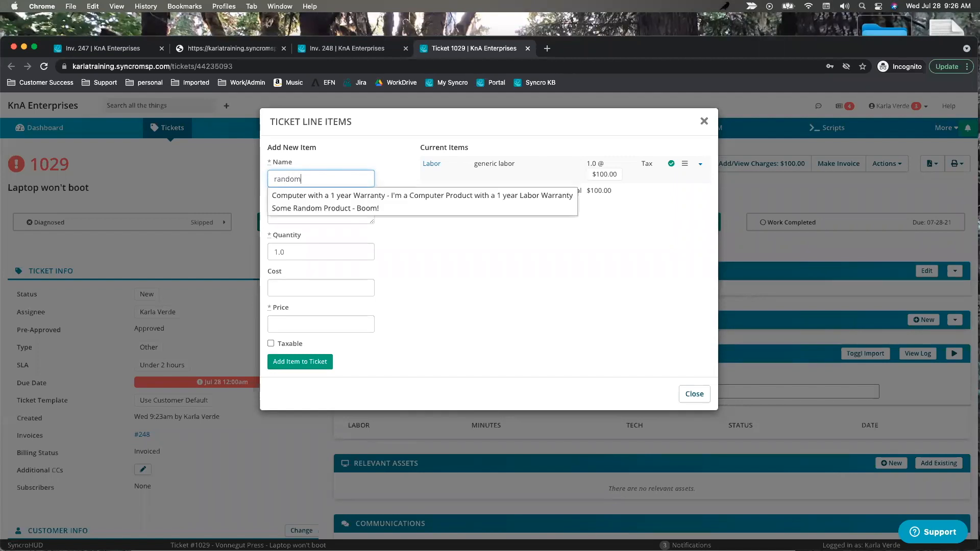
pyautogui.click(317, 195)
pyautogui.click(306, 330)
pyautogui.write('5')
pyautogui.click(300, 362)
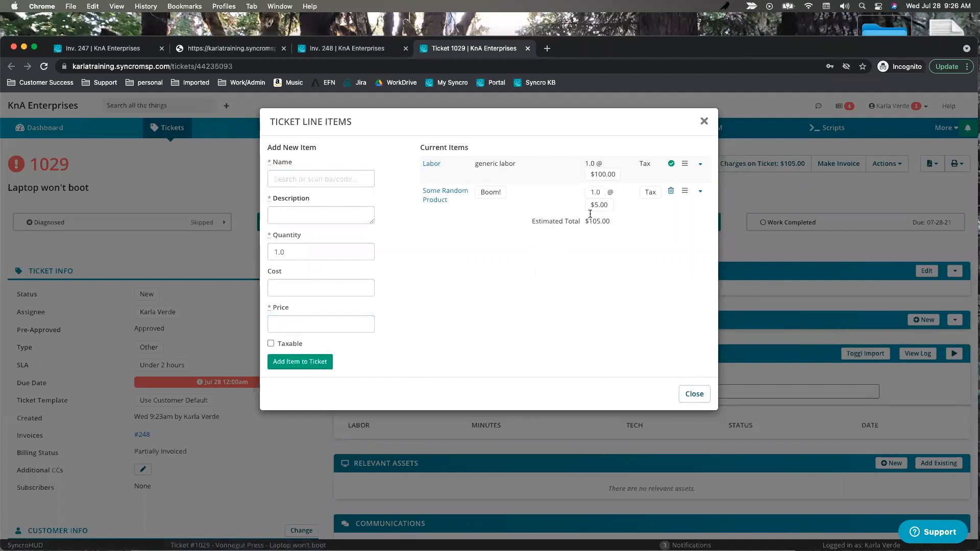
pyautogui.click(705, 122)
pyautogui.moveTo(188, 451); pyautogui.dragTo(124, 454)
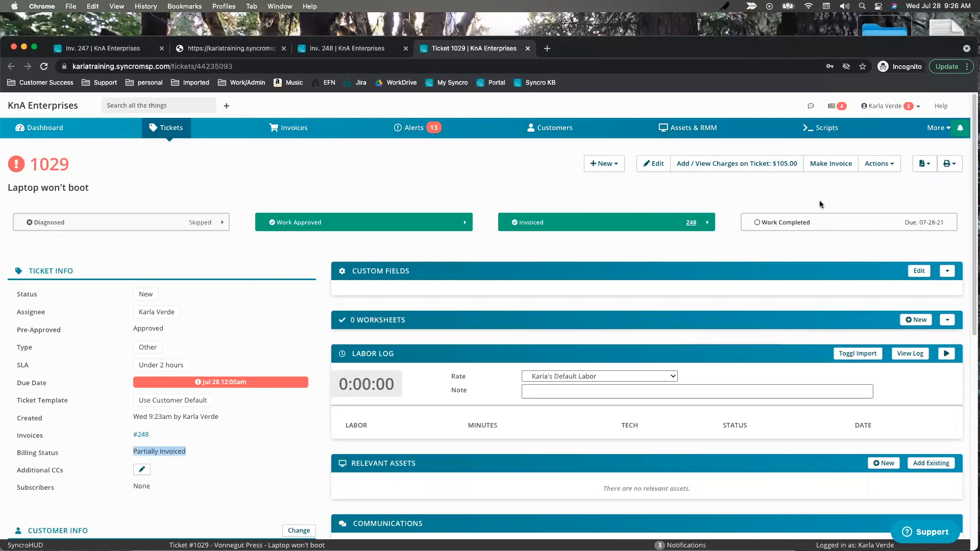
# Open existing invoice 248 through Make Invoice to view the pending $5.00 charge, then return.
pyautogui.click(834, 165)
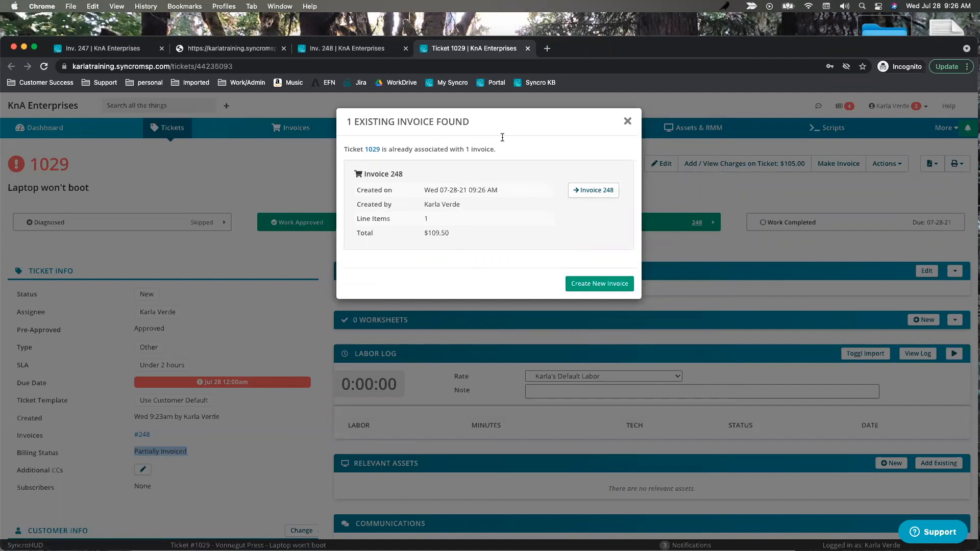
pyautogui.click(589, 192)
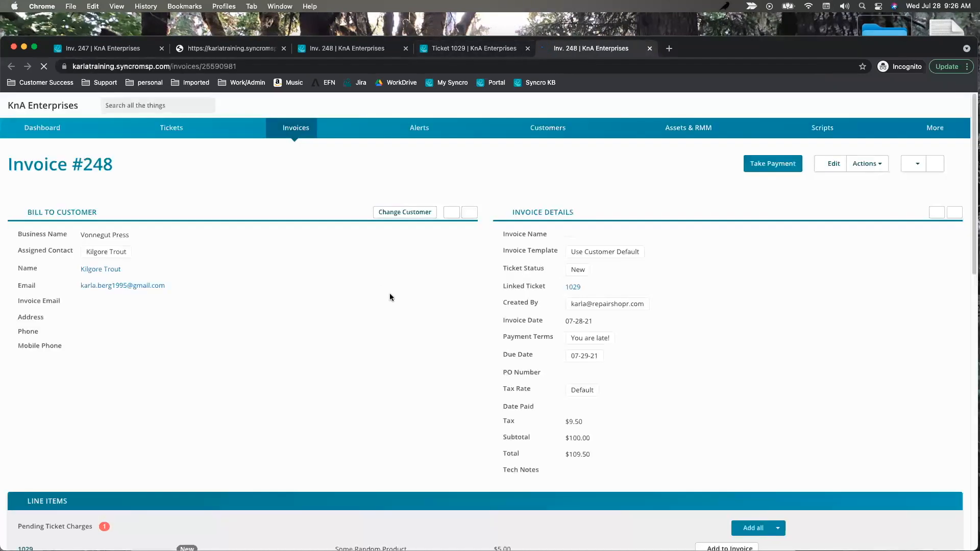
pyautogui.scroll(-5, 398, 306)
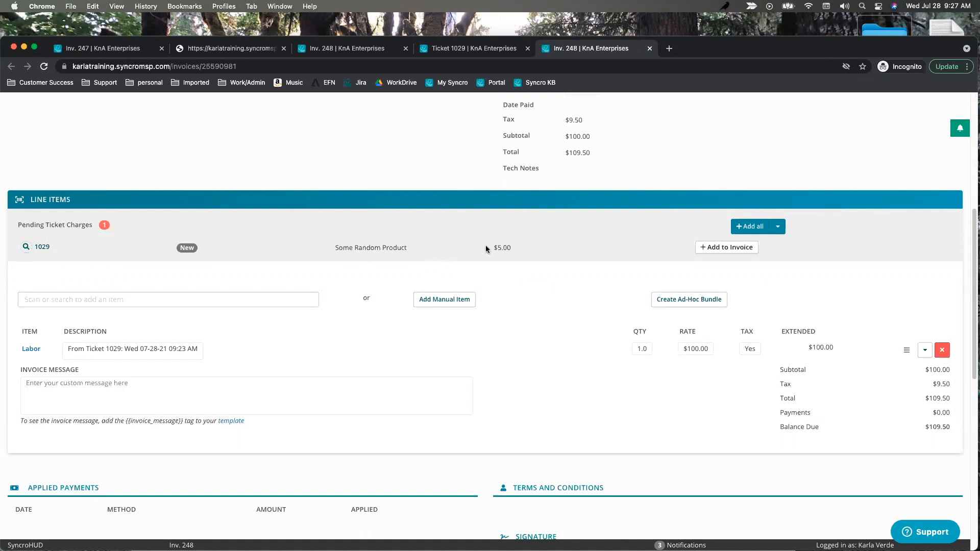
pyautogui.click(715, 250)
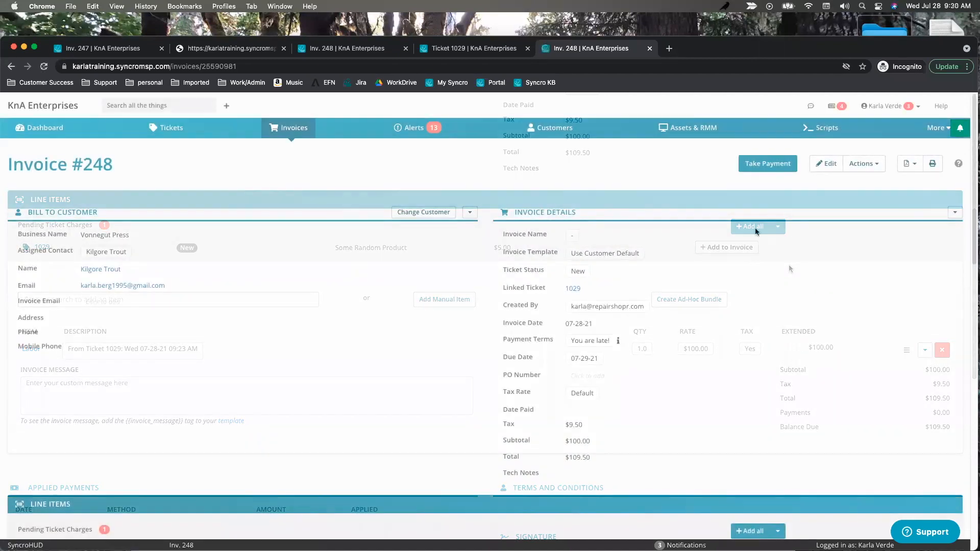
pyautogui.click(473, 50)
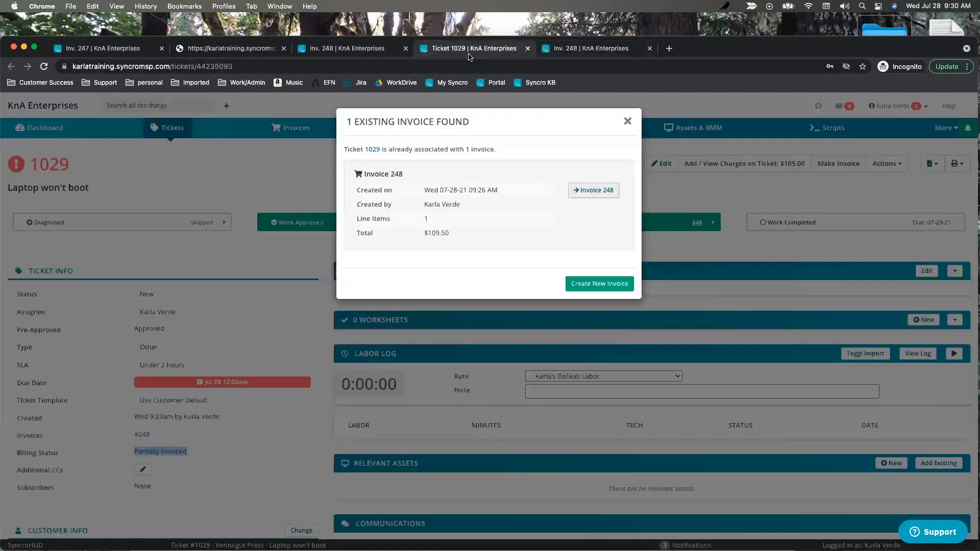
pyautogui.click(628, 121)
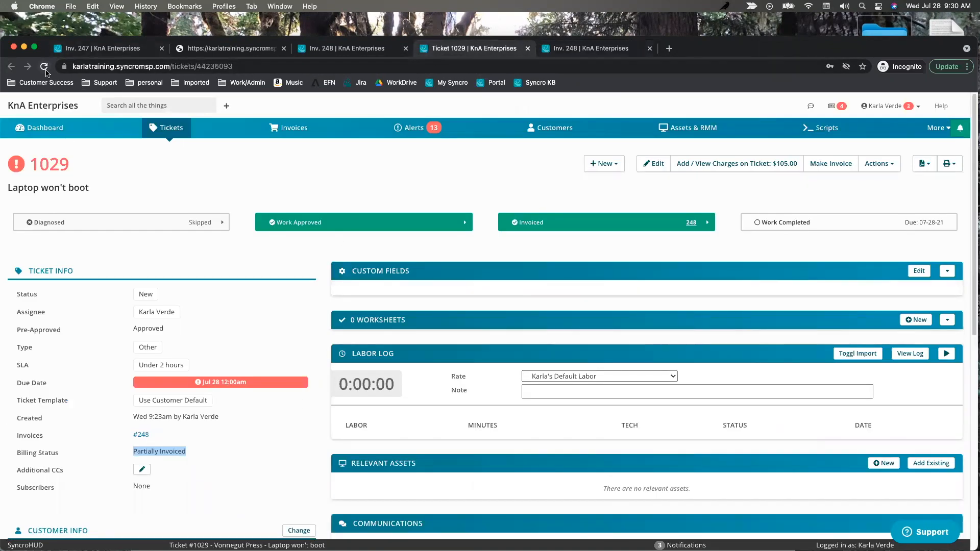
# Add the pending Some Random Product charge to invoice #248.
pyautogui.click(591, 50)
pyautogui.scroll(-4, 672, 300)
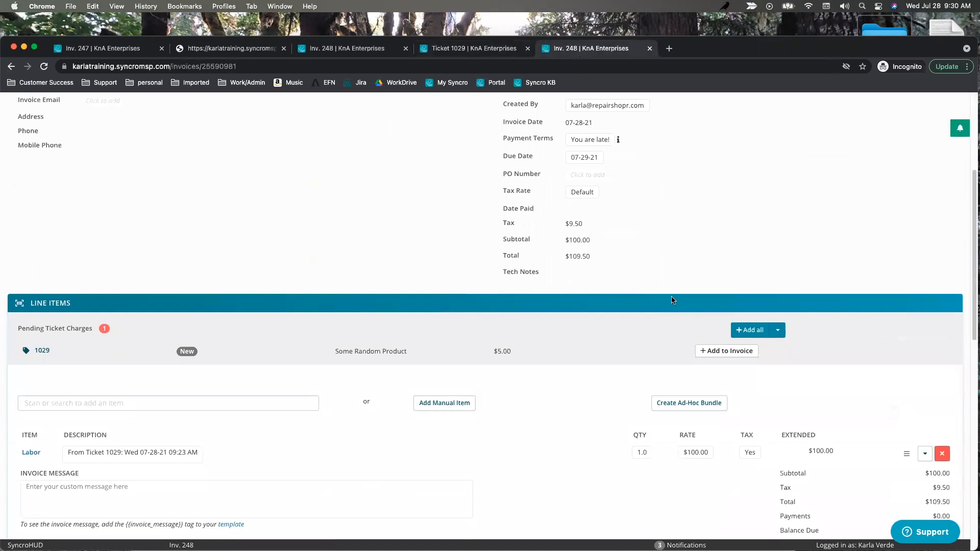
pyautogui.click(730, 356)
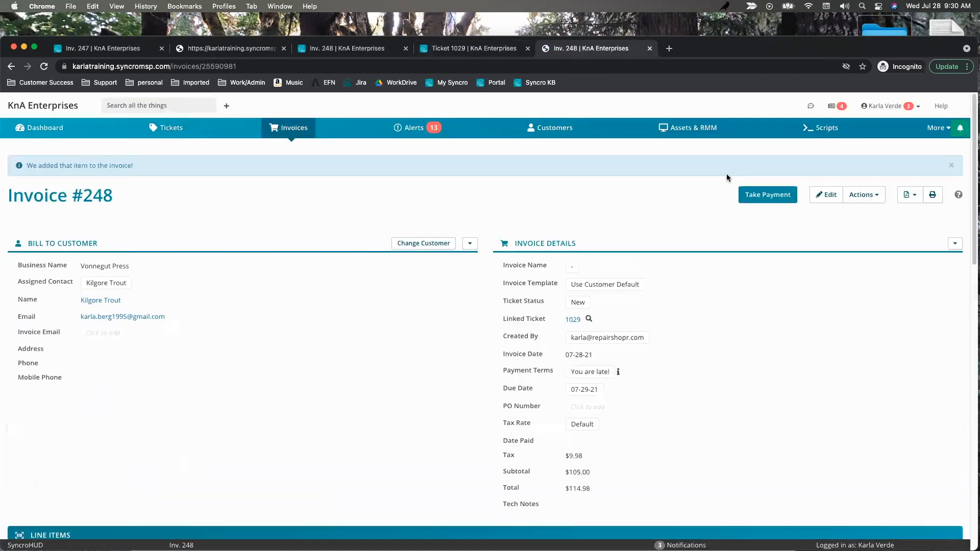
# Reload ticket 1029 to show Invoiced, then review invoice #248 totalling $114.98.
pyautogui.click(324, 51)
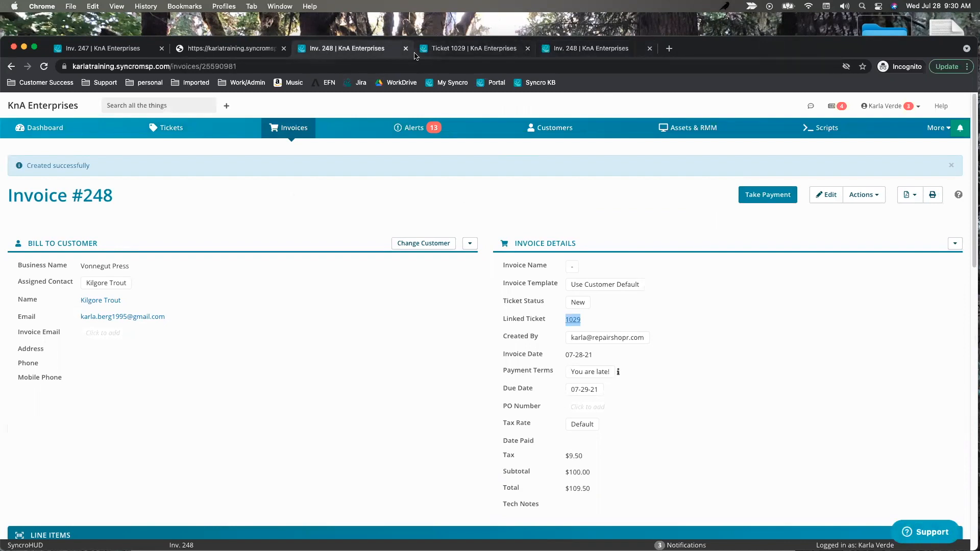
pyautogui.click(435, 52)
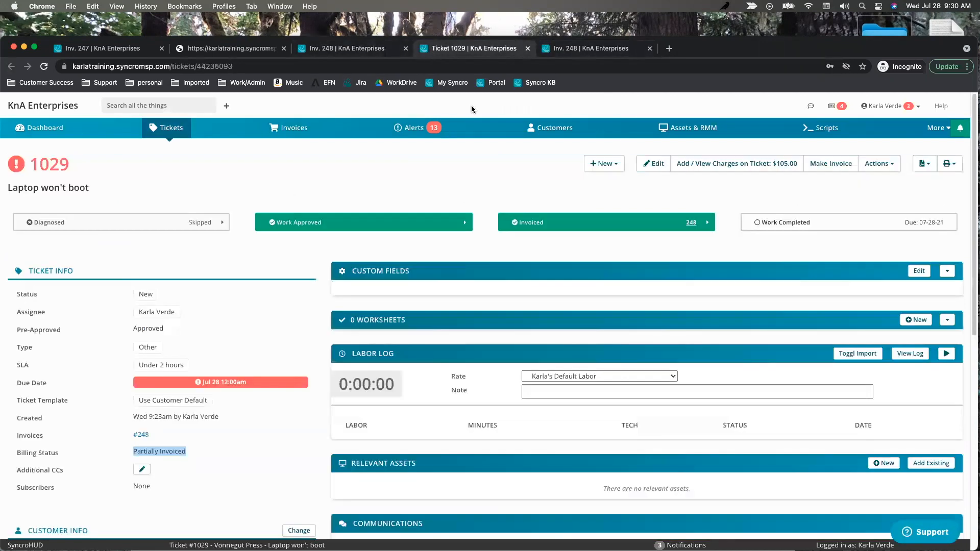
pyautogui.press('super+r')
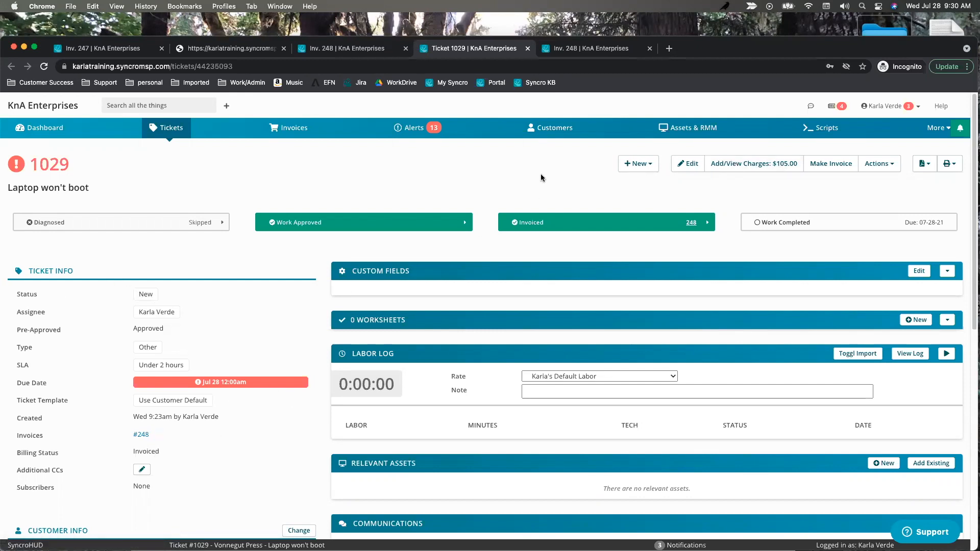
pyautogui.click(595, 51)
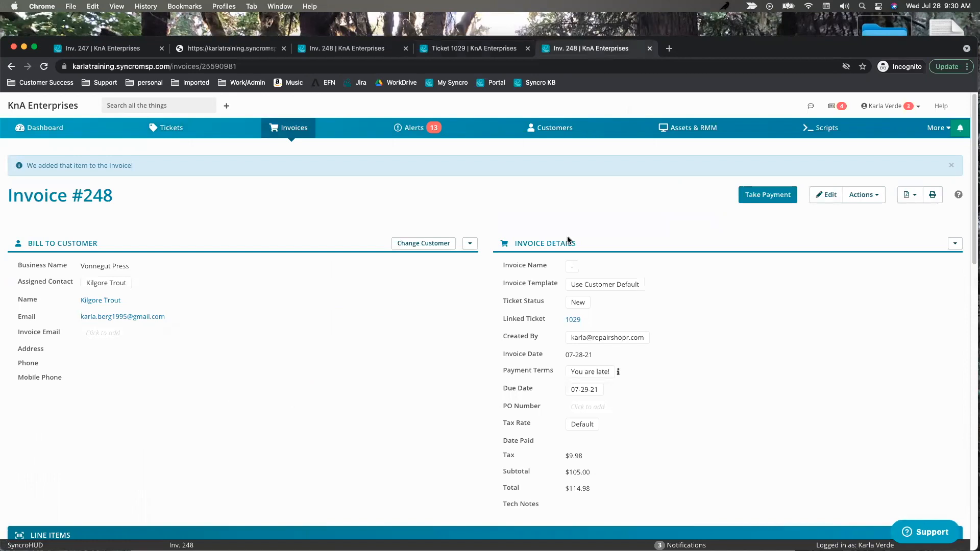
pyautogui.scroll(-5, 344, 401)
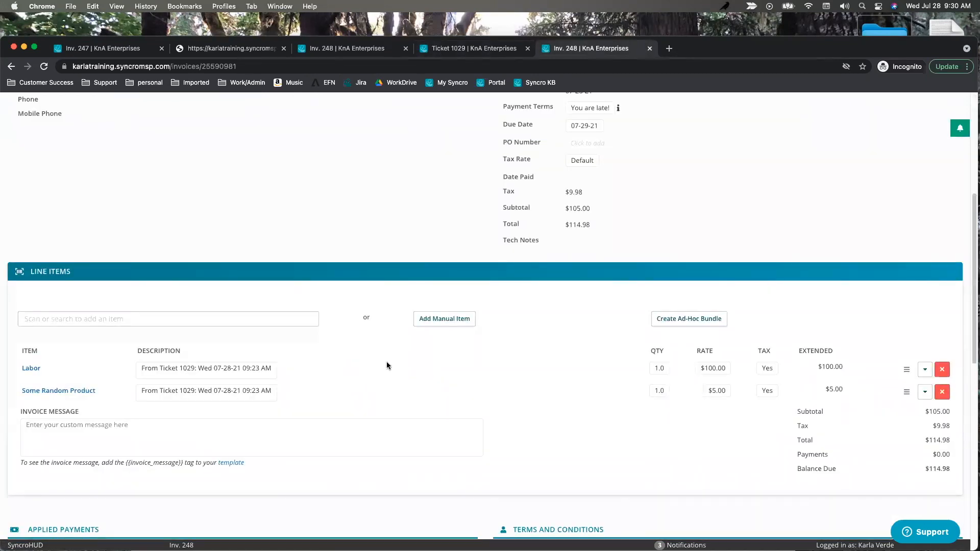
pyautogui.scroll(5, 387, 365)
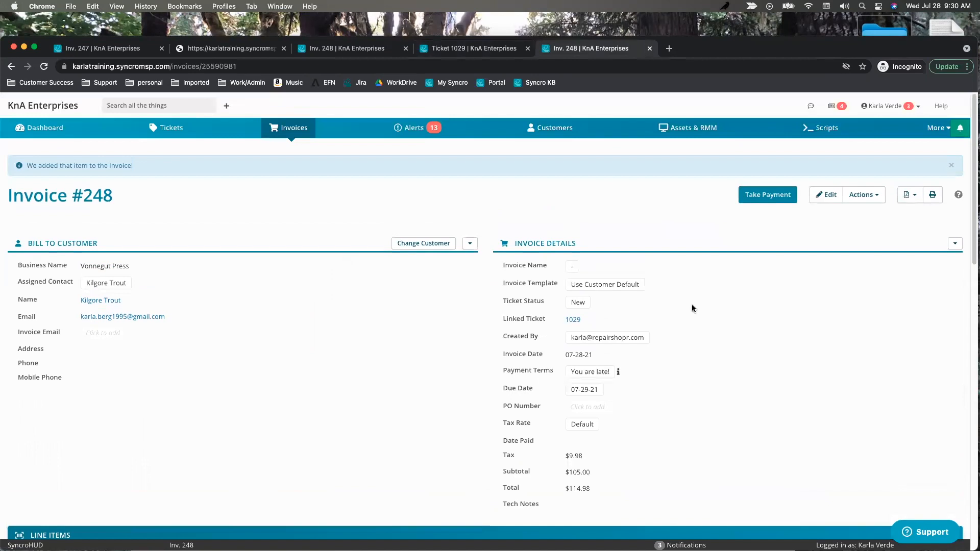
# Pay invoice 248's $114.98 via Stripe with card number, expiry, CVC and ZIP, then continue.
pyautogui.click(761, 198)
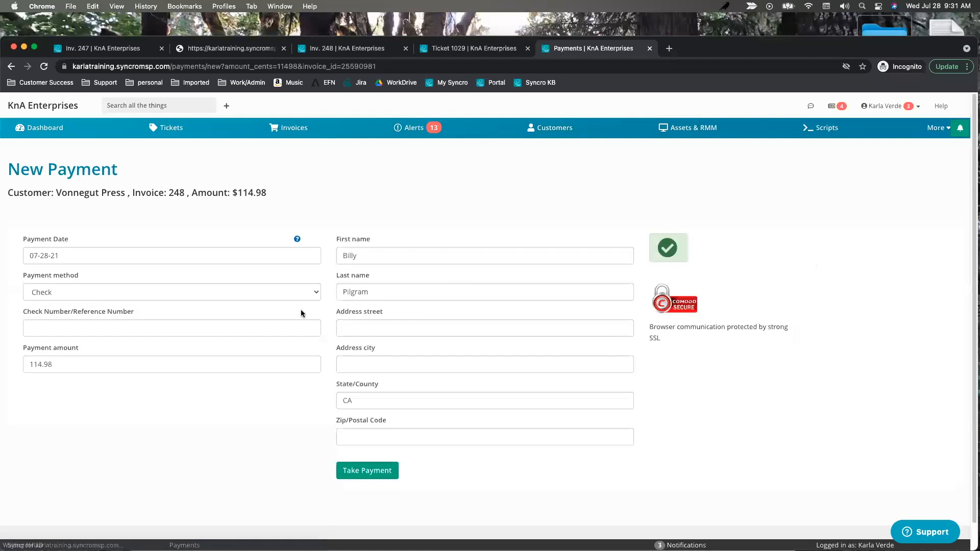
pyautogui.click(87, 290)
pyautogui.click(67, 327)
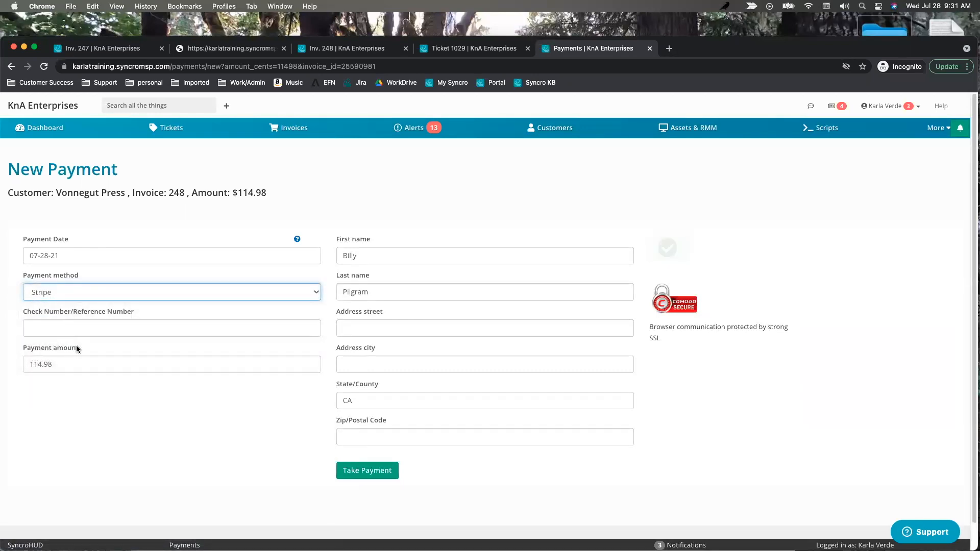
pyautogui.click(162, 329)
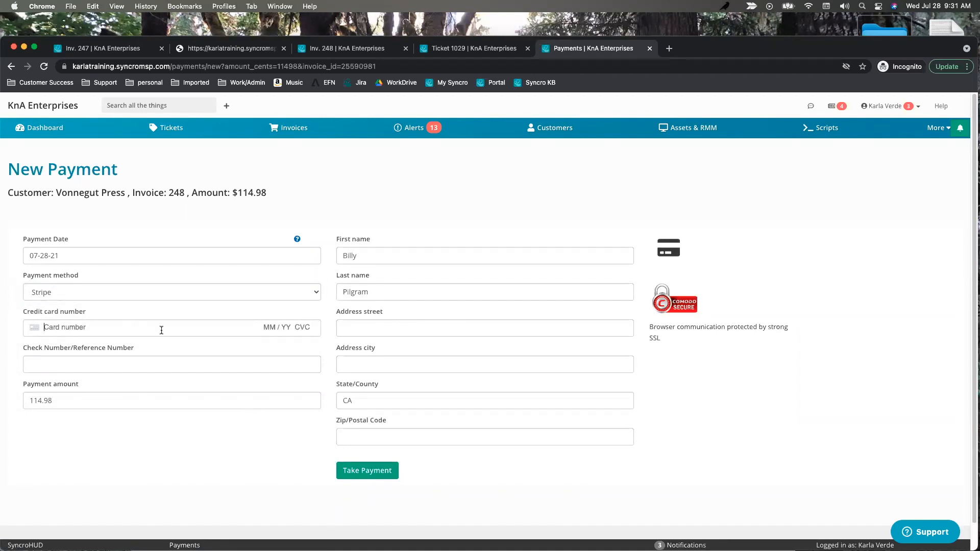
pyautogui.write('5 5555 555')
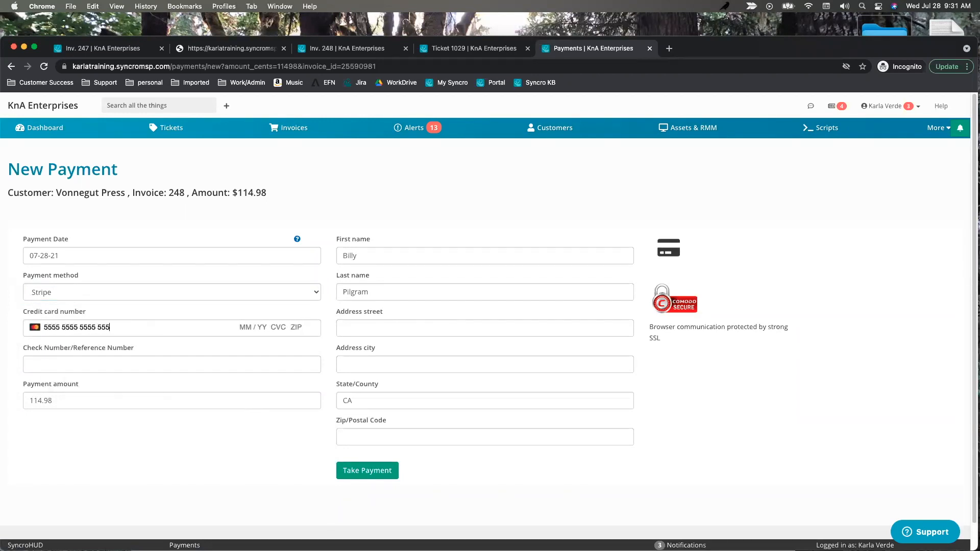
pyautogui.press('BackSpace')
pyautogui.press('BackSpace')
pyautogui.press('BackSpace')
pyautogui.write('4444 05 / 46 445 54654')
pyautogui.click(376, 463)
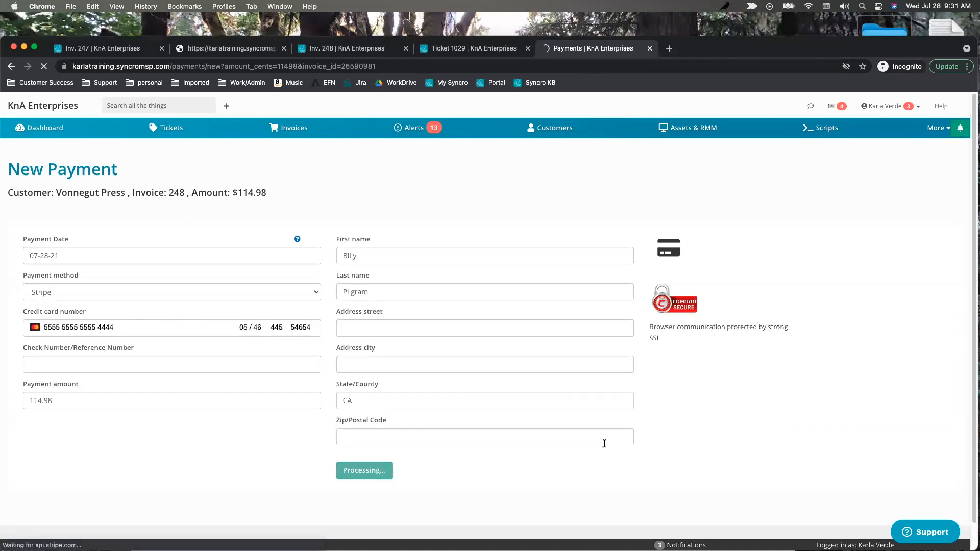
pyautogui.click(568, 232)
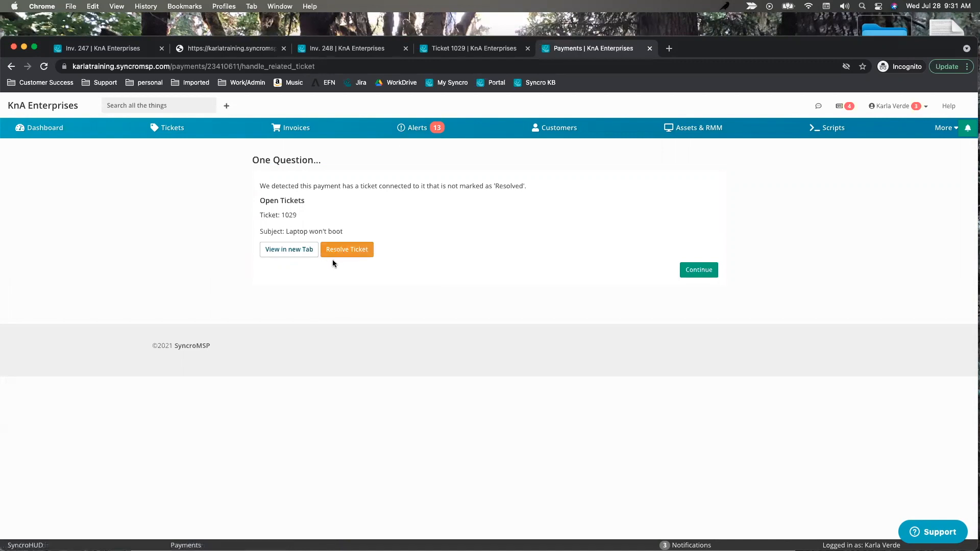
# Resolve ticket 1029 and continue to the Tickets list.
pyautogui.click(351, 249)
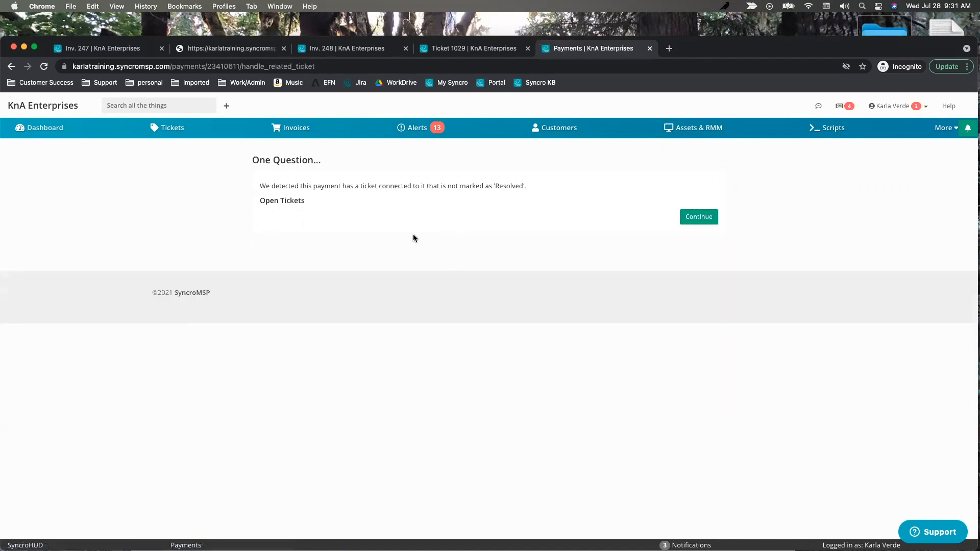
pyautogui.click(172, 128)
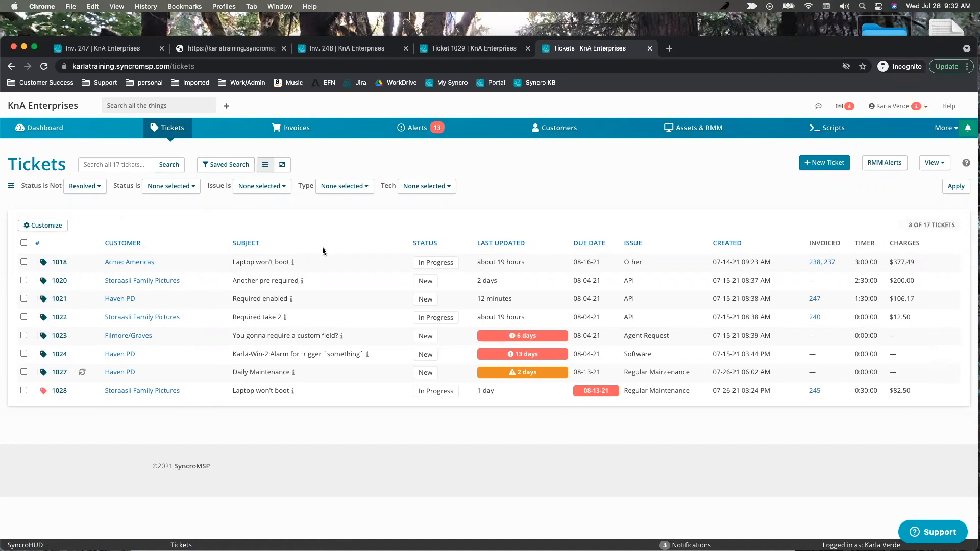
# Look at ticket 1018, then open ticket 1021 and scroll to its Communications.
pyautogui.click(59, 262)
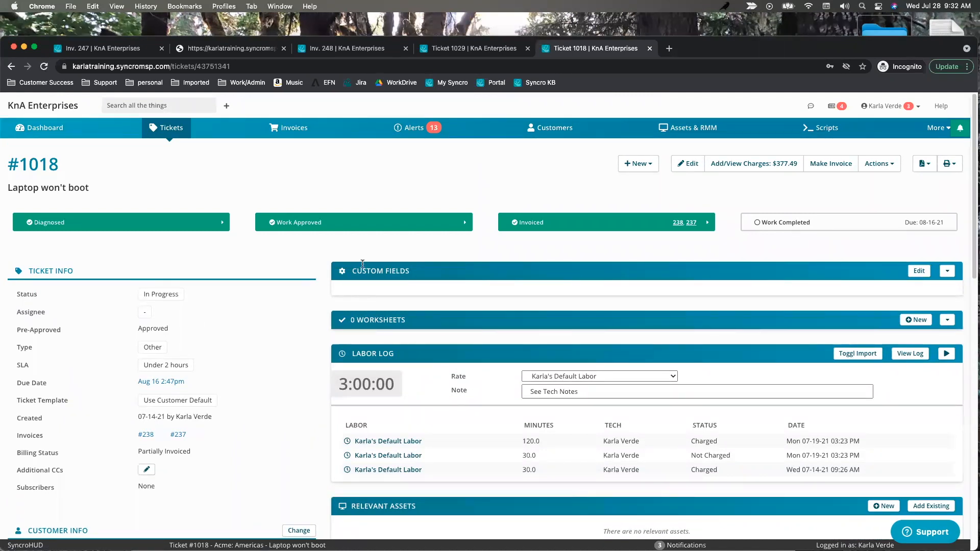
pyautogui.click(171, 127)
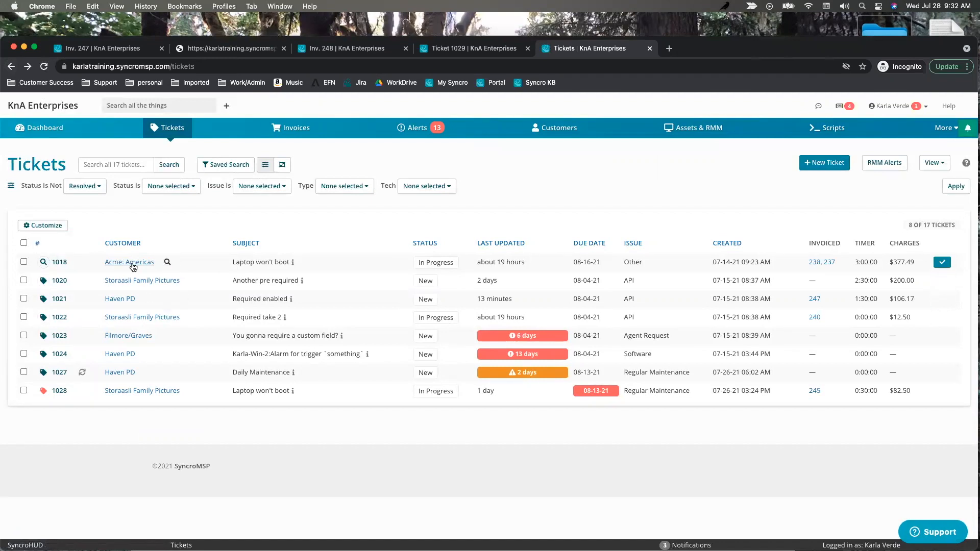
pyautogui.click(58, 301)
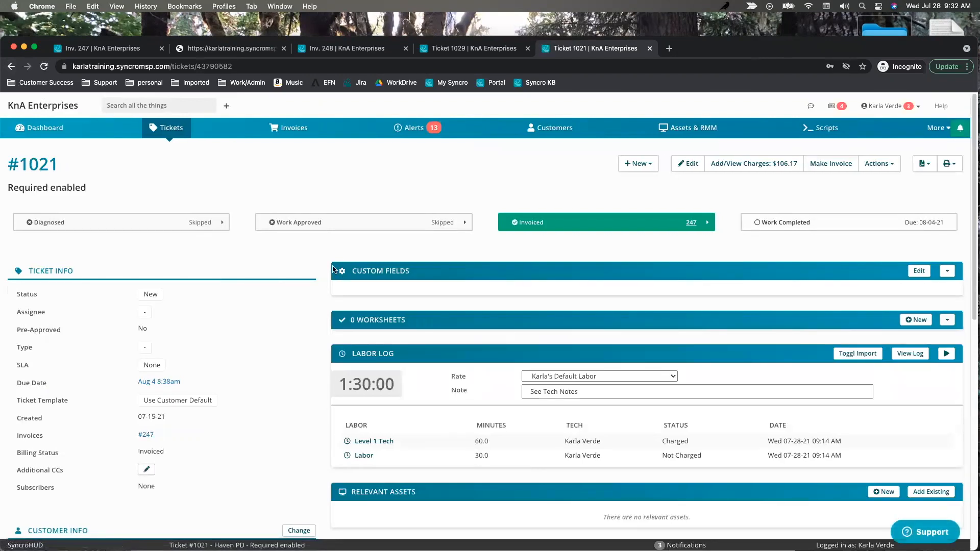
pyautogui.scroll(-5, 273, 316)
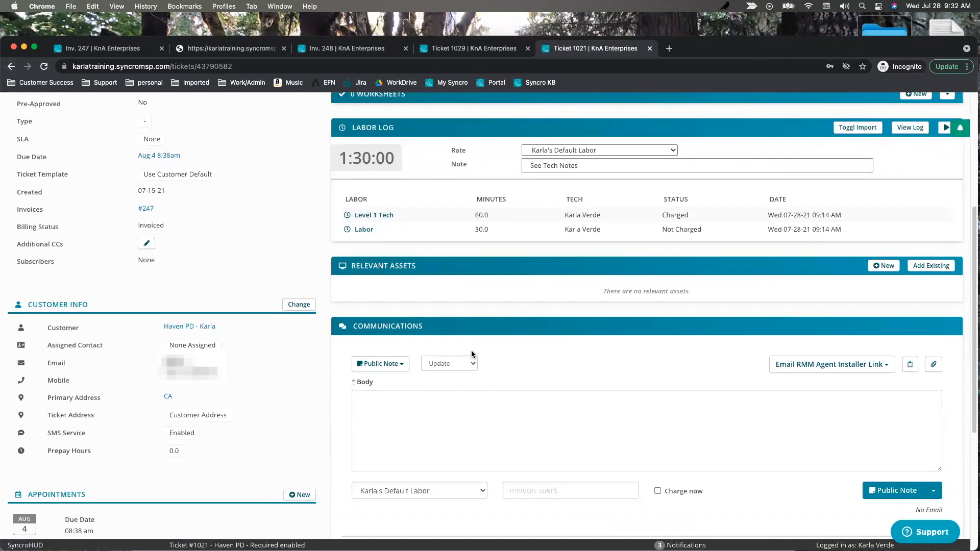
# Write an email reply to the customer on ticket 1021 reading 'need screenshot'.
pyautogui.click(382, 365)
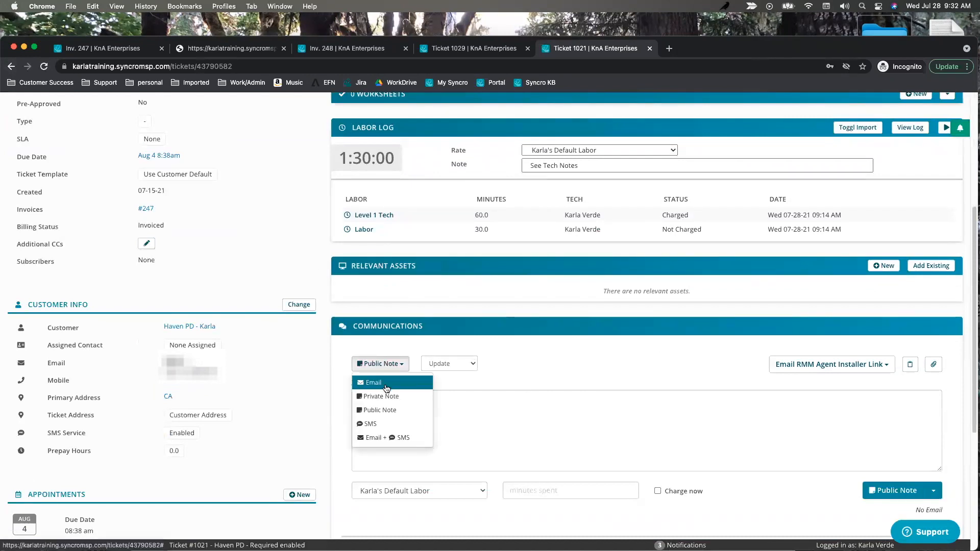
pyautogui.click(386, 388)
pyautogui.click(412, 412)
pyautogui.write('e')
pyautogui.press('BackSpace')
pyautogui.write('need screenshots')
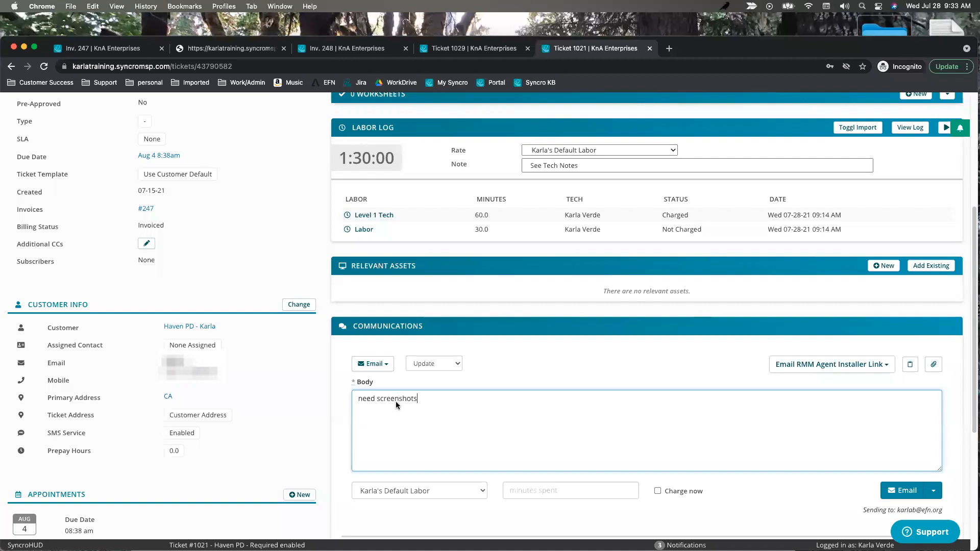
pyautogui.scroll(4, 396, 401)
# Set the ticket status to Waiting on Customer and send the email.
pyautogui.click(151, 264)
pyautogui.click(182, 264)
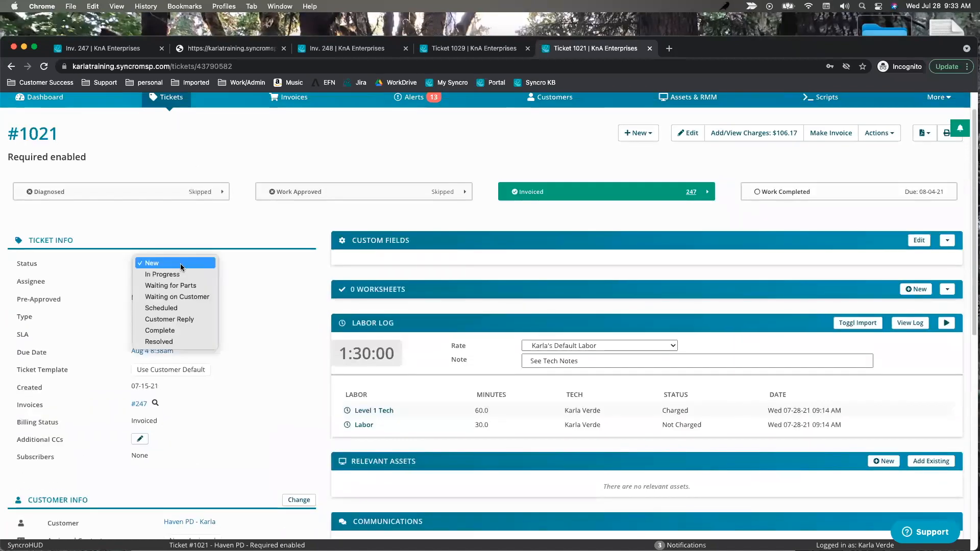
pyautogui.click(176, 297)
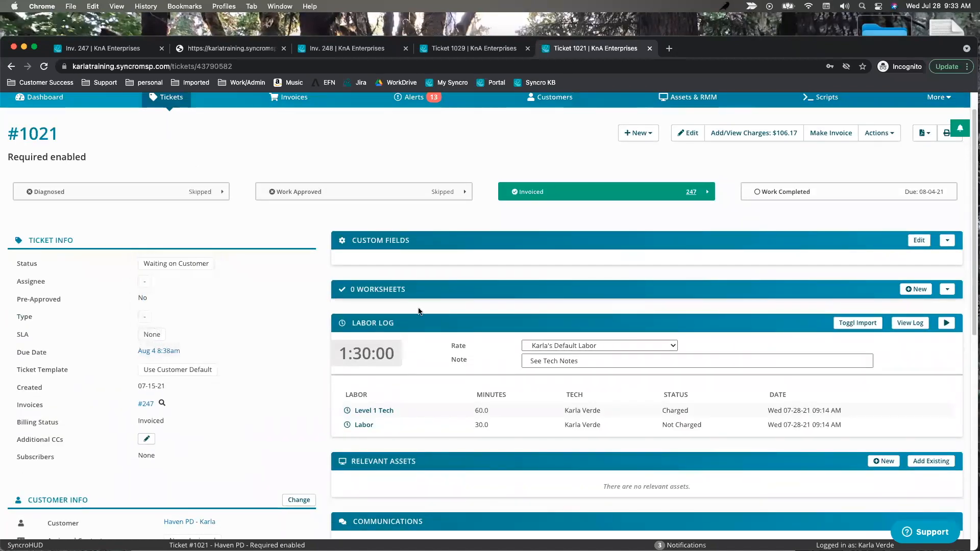
pyautogui.scroll(-5, 485, 375)
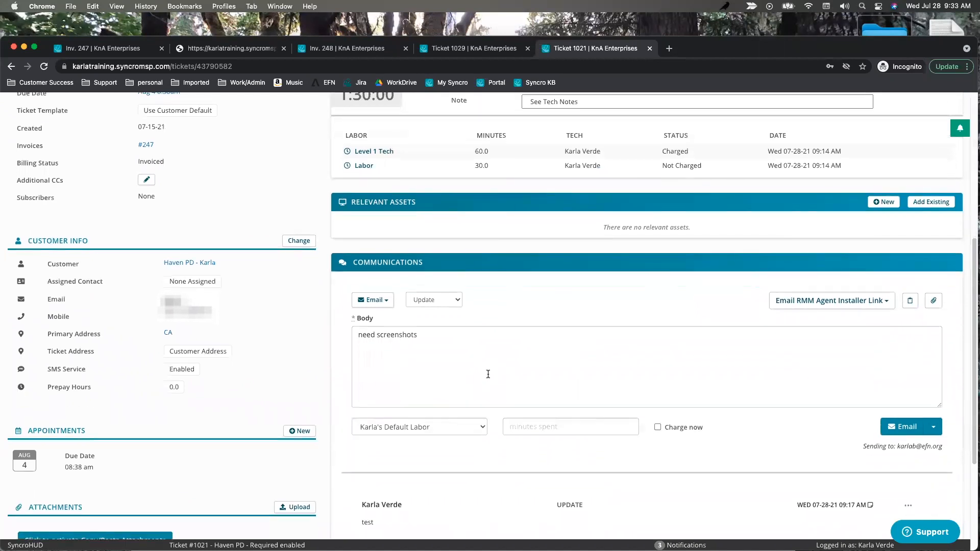
pyautogui.click(902, 424)
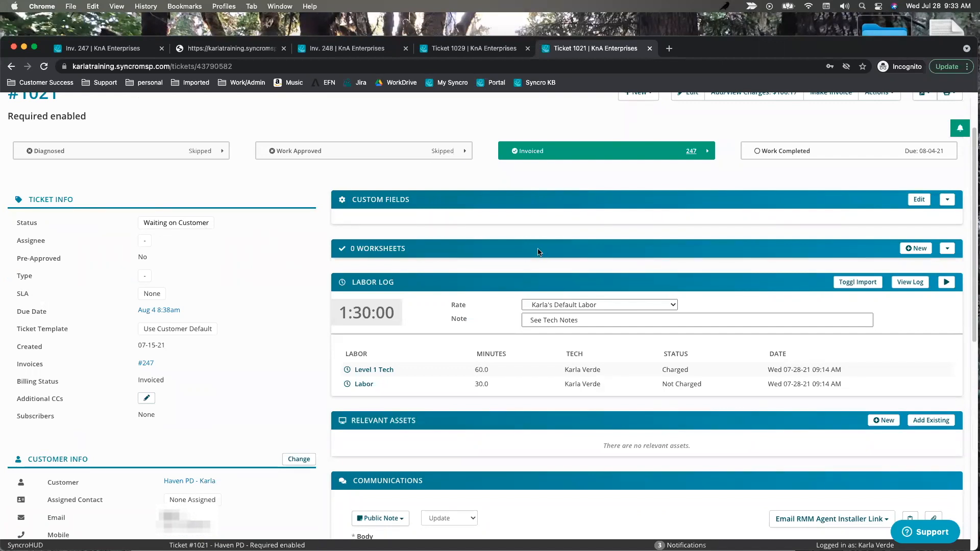
pyautogui.scroll(-5, 607, 252)
pyautogui.scroll(6, 608, 252)
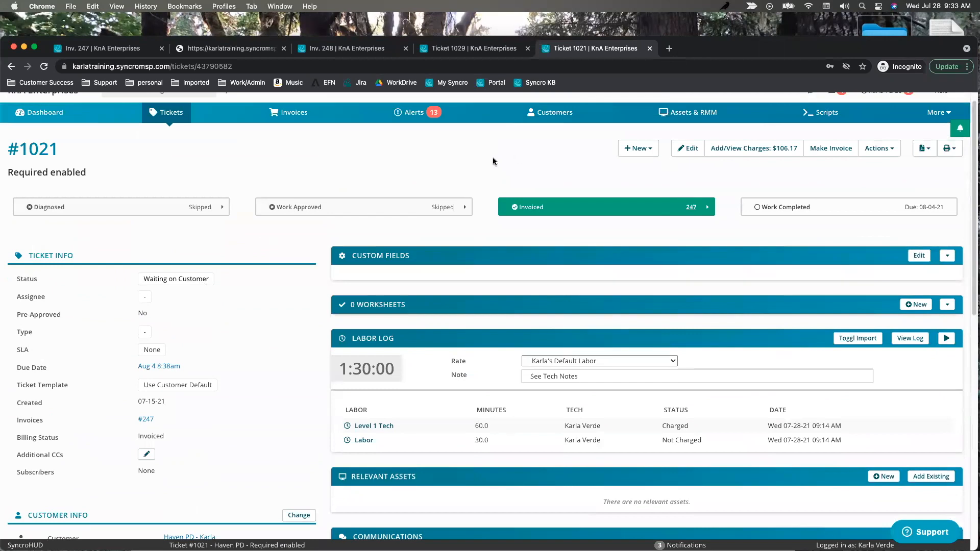
pyautogui.click(939, 112)
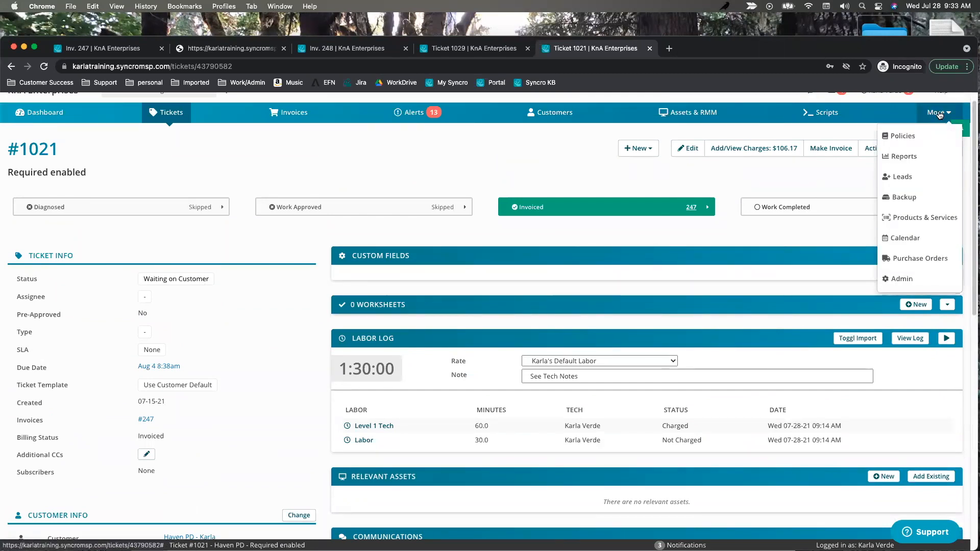
# From Admin, open Tickets > Ticket Automations (none listed) and begin a New Ticket Automation.
pyautogui.click(900, 279)
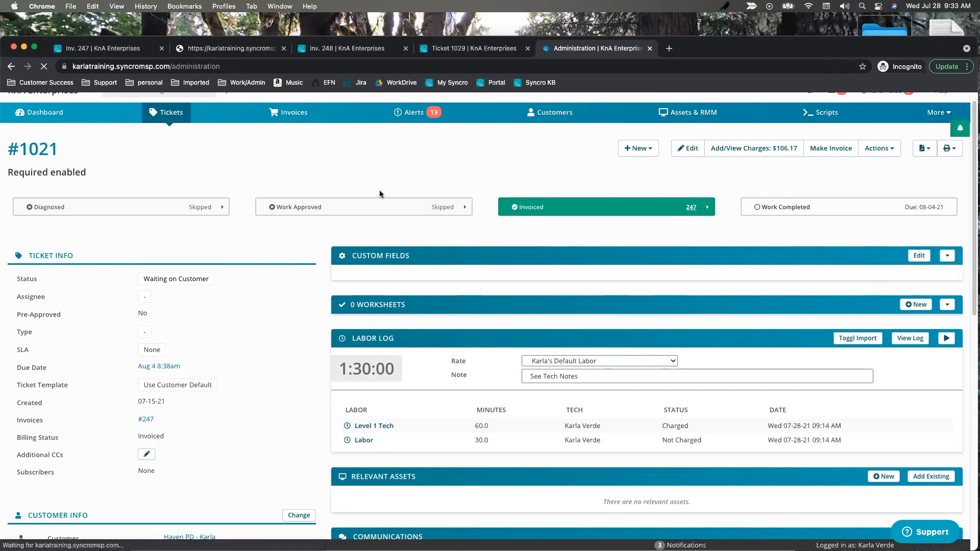
pyautogui.scroll(-3, 153, 342)
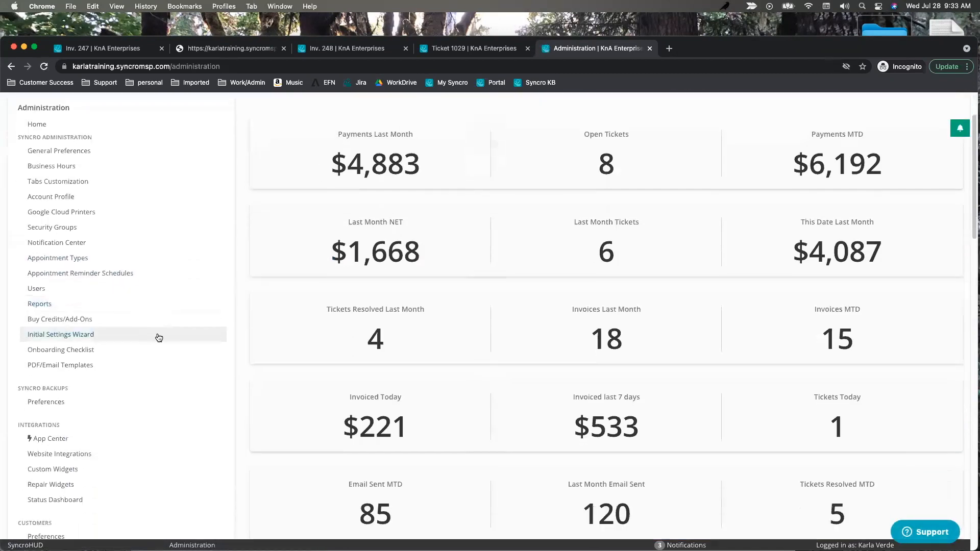
pyautogui.scroll(-8, 158, 337)
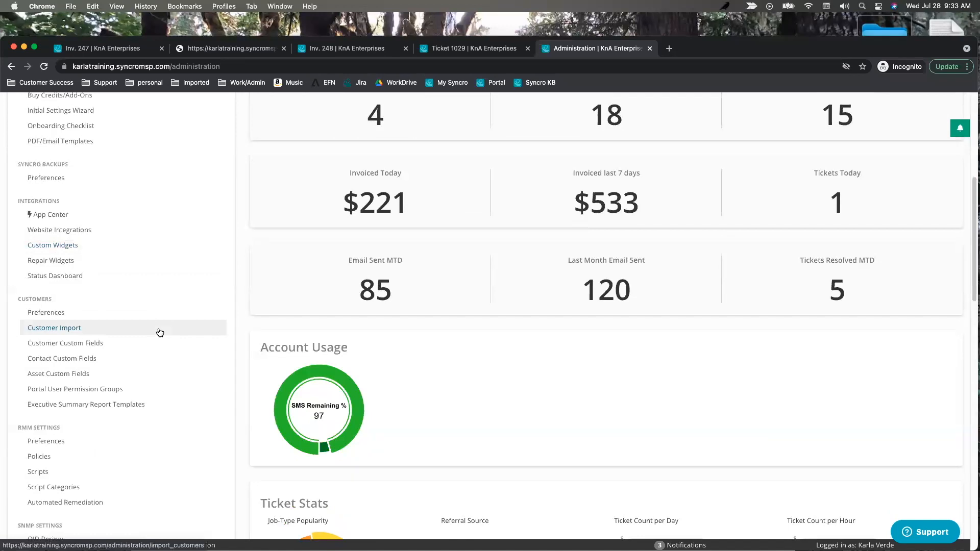
pyautogui.scroll(-2, 108, 344)
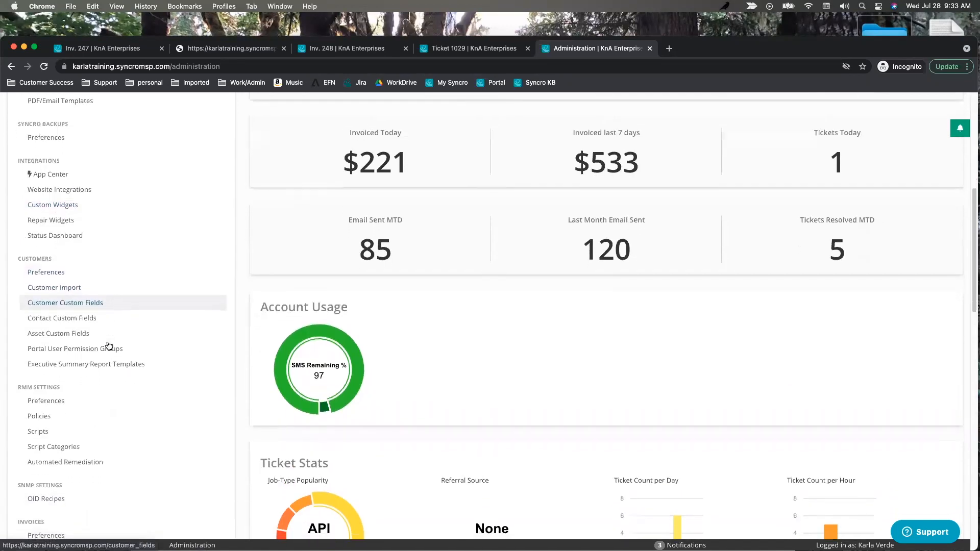
pyautogui.scroll(-10, 109, 347)
pyautogui.scroll(-4, 109, 347)
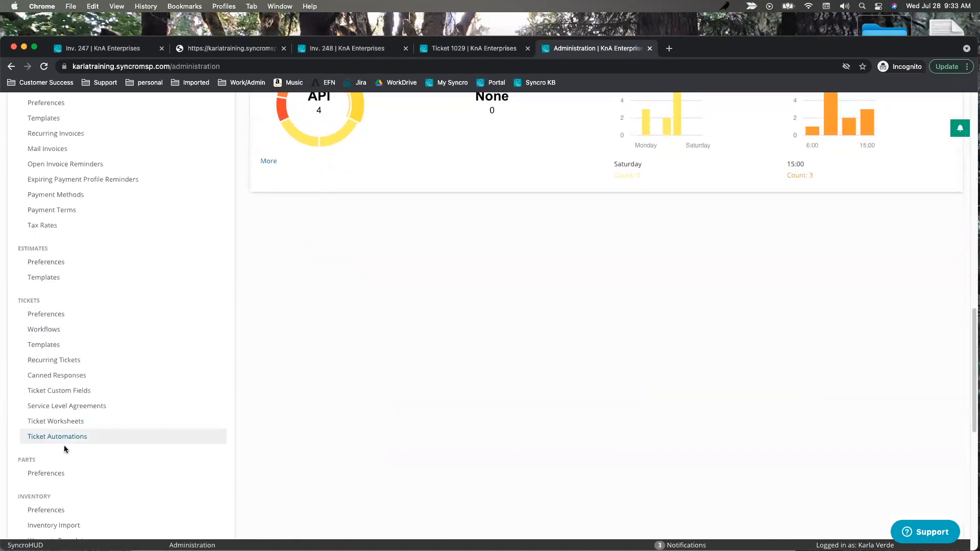
pyautogui.click(51, 440)
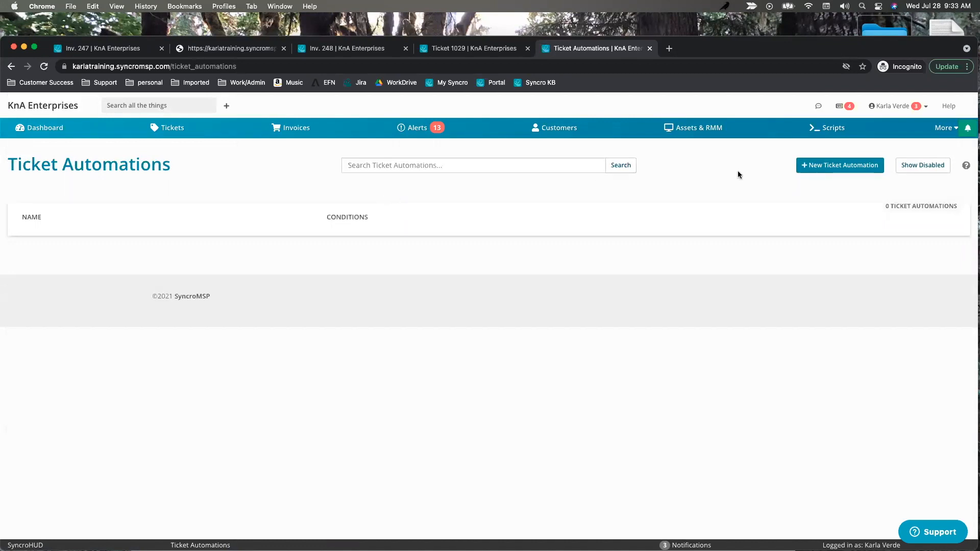
pyautogui.click(822, 165)
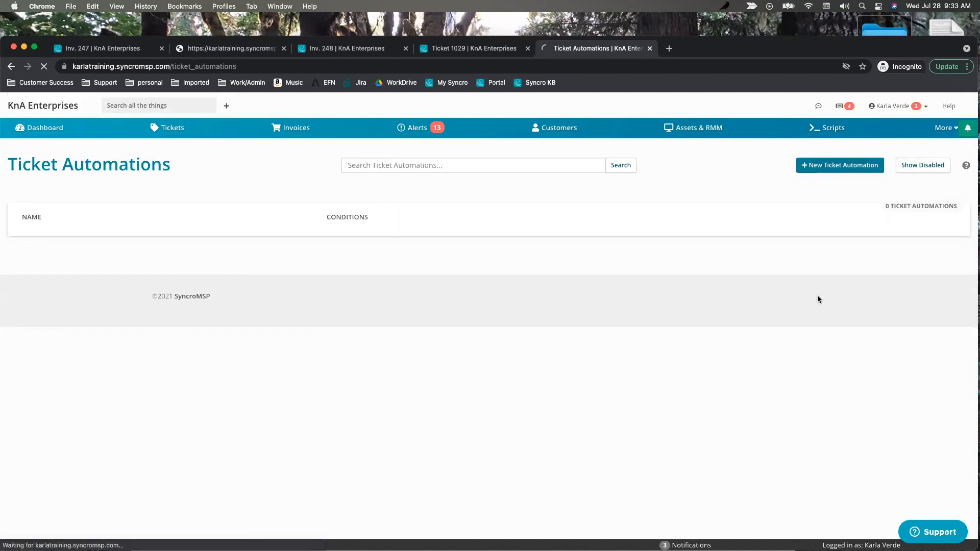
# Name the new automation 'Waiting 48 hours'.
pyautogui.click(70, 223)
pyautogui.write('Waa')
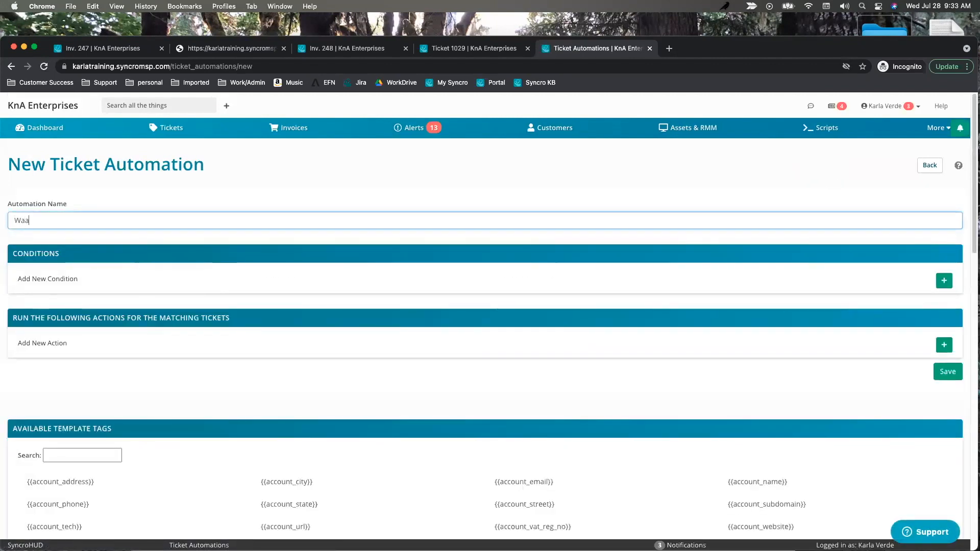
pyautogui.write('tin')
pyautogui.press('BackSpace')
pyautogui.press('BackSpace')
pyautogui.press('BackSpace')
pyautogui.write('iting 48 hours')
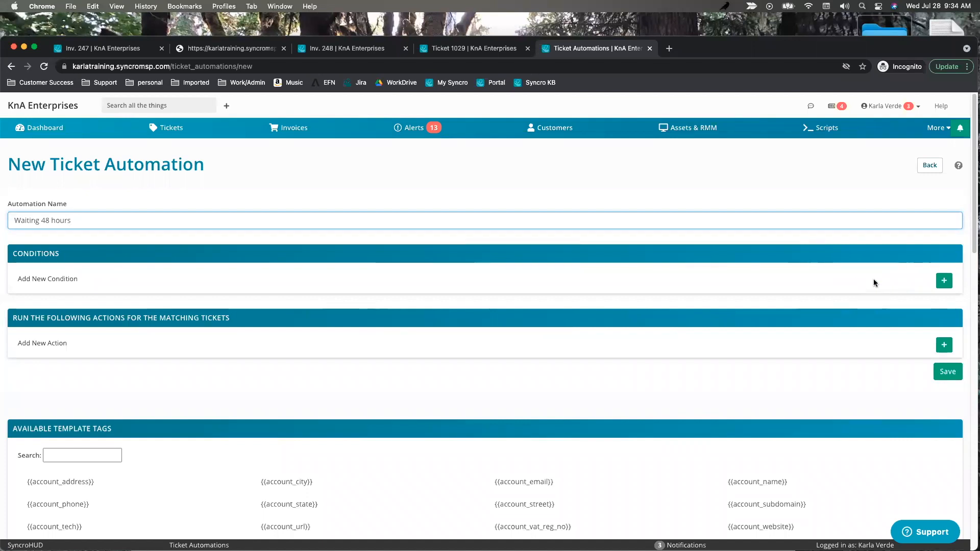
# Add conditions Ticket Status is Waiting on Customer and Not updated in hours 48.
pyautogui.click(945, 282)
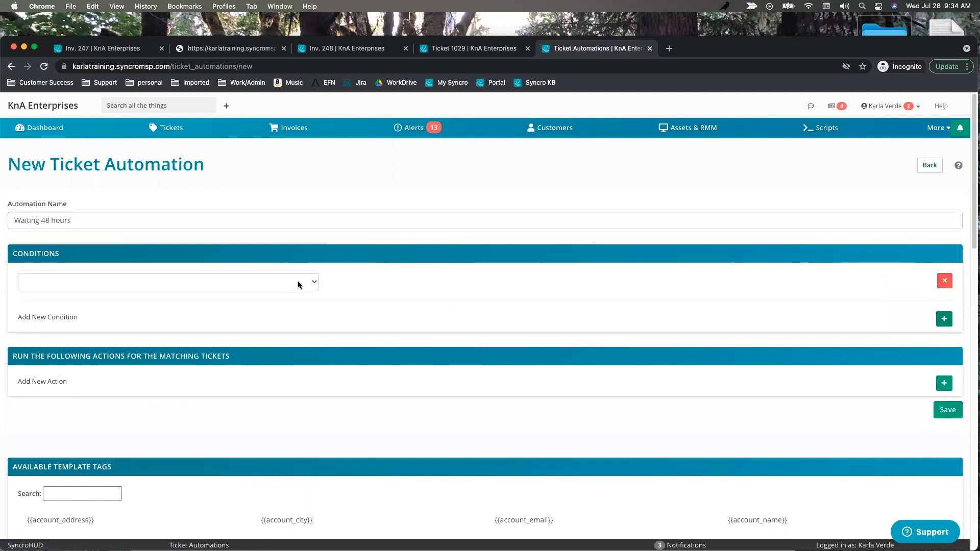
pyautogui.click(314, 284)
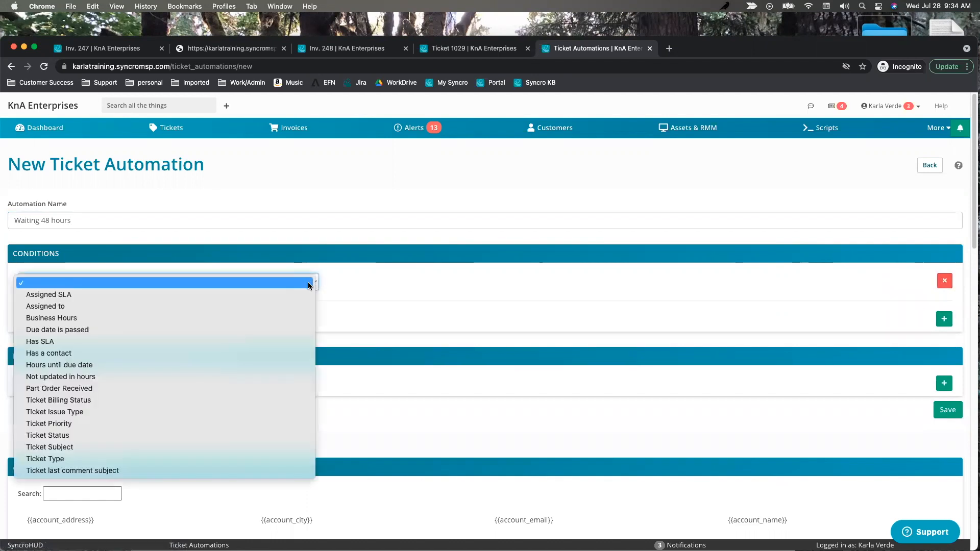
pyautogui.click(128, 437)
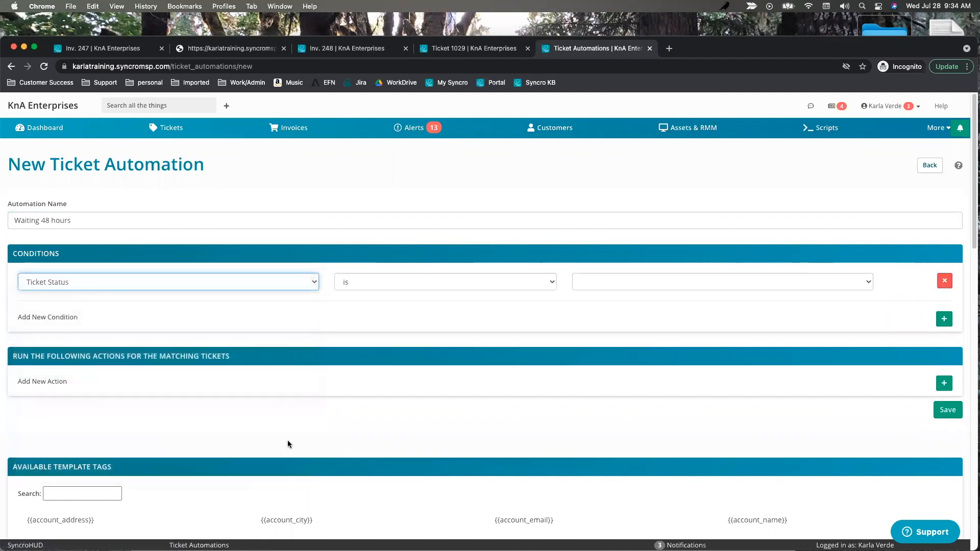
pyautogui.click(587, 286)
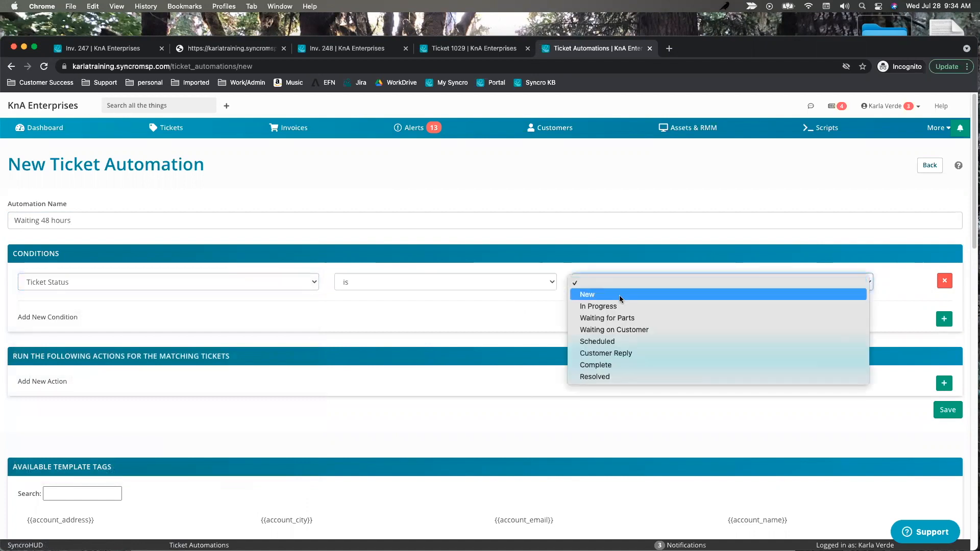
pyautogui.click(625, 332)
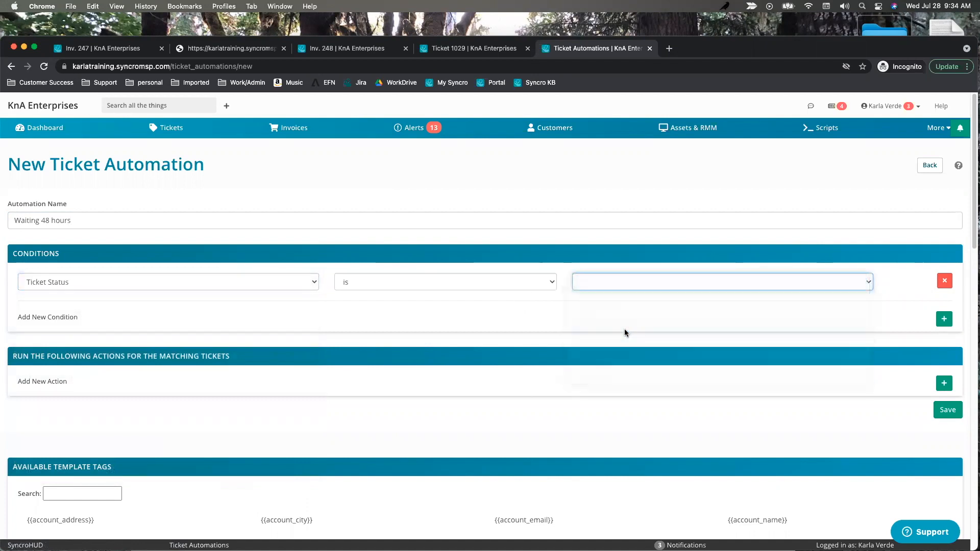
pyautogui.click(944, 320)
pyautogui.click(311, 319)
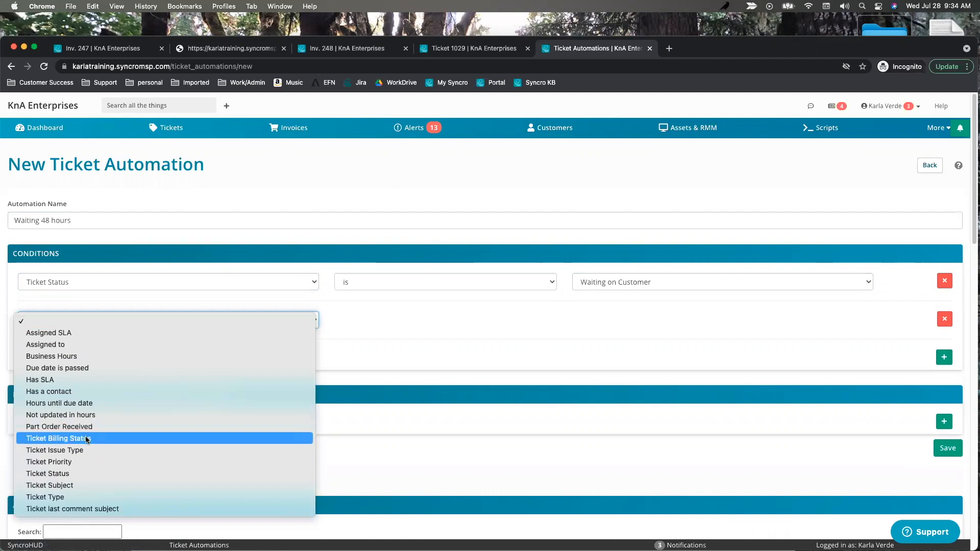
pyautogui.click(51, 415)
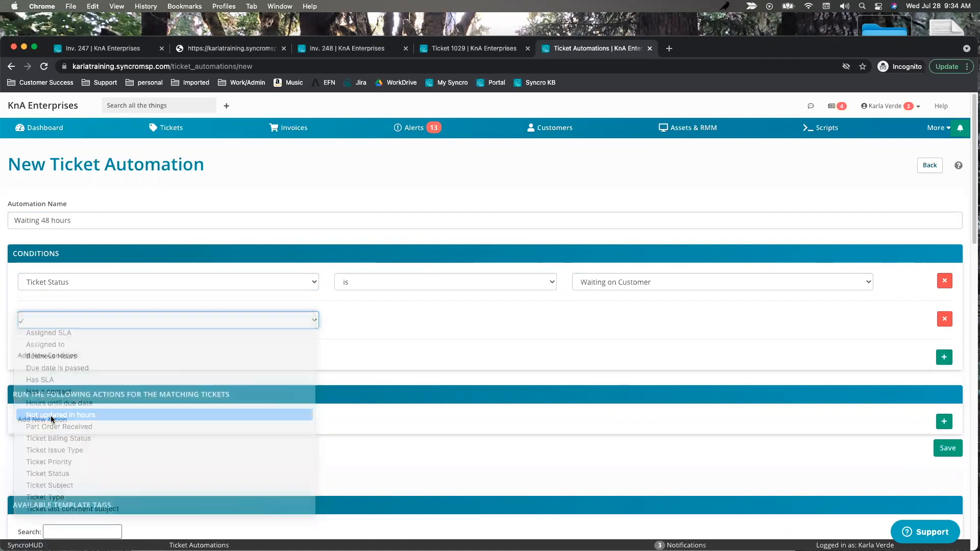
pyautogui.click(607, 314)
pyautogui.write('48')
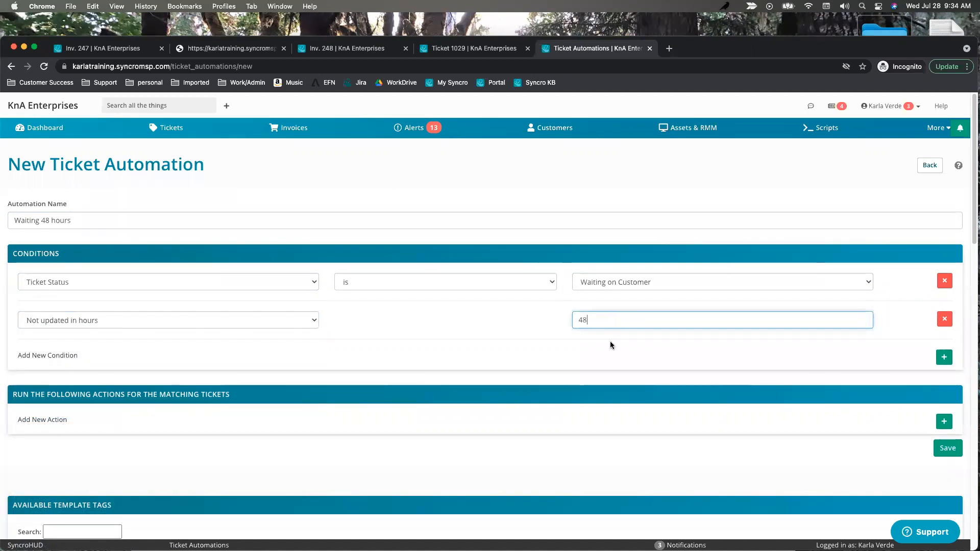
# Add a first action row to the automation.
pyautogui.click(944, 422)
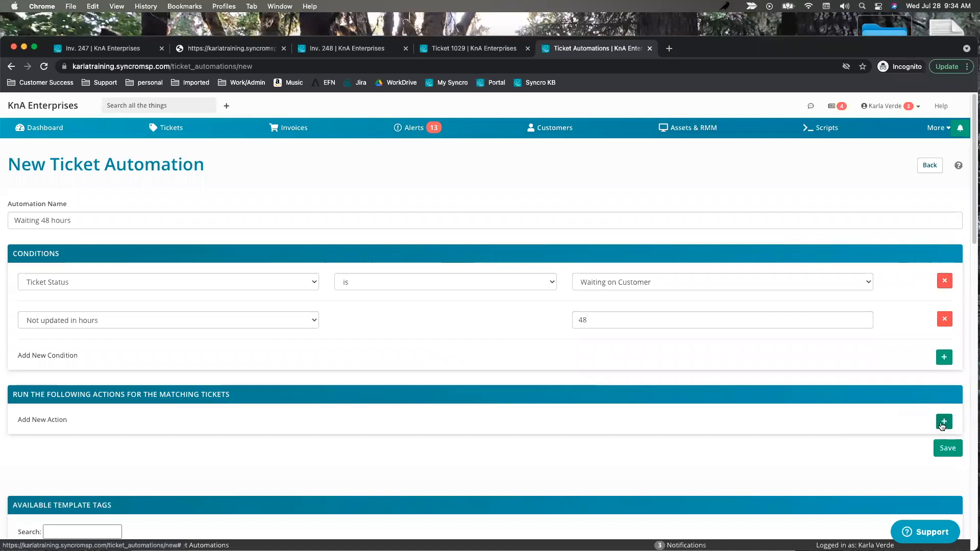
pyautogui.click(308, 423)
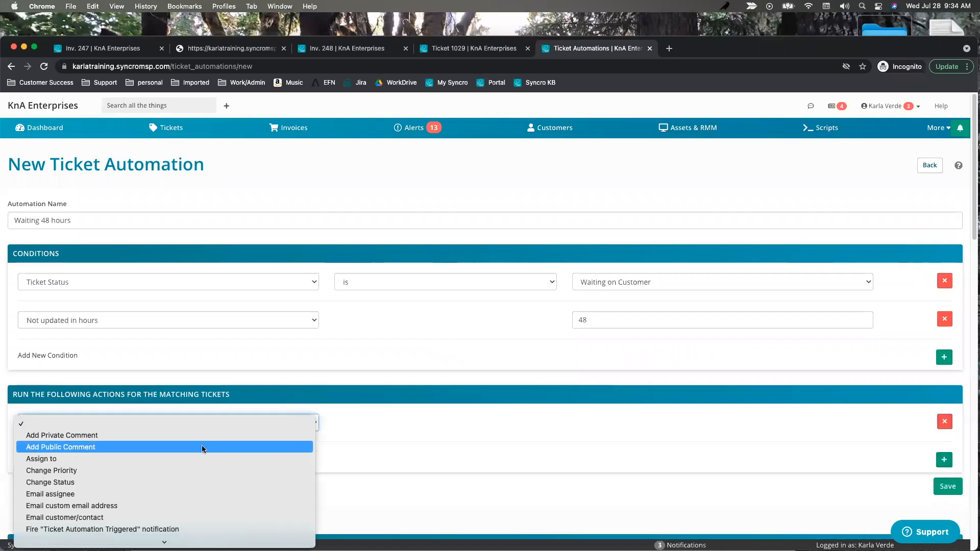
pyautogui.scroll(-3, 201, 446)
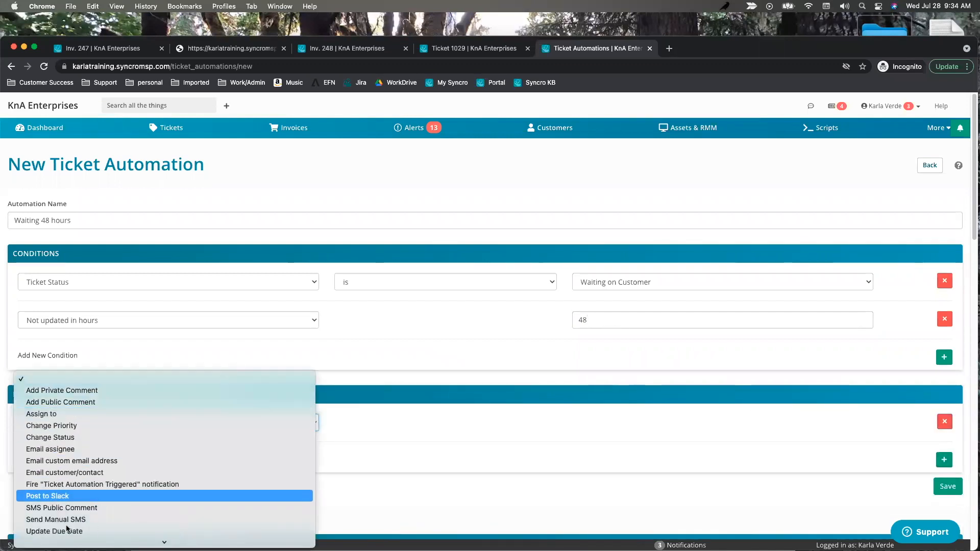
# Make the first action Email customer/contact with subject '{{ticket_number}} is waiting for a response'.
pyautogui.click(63, 477)
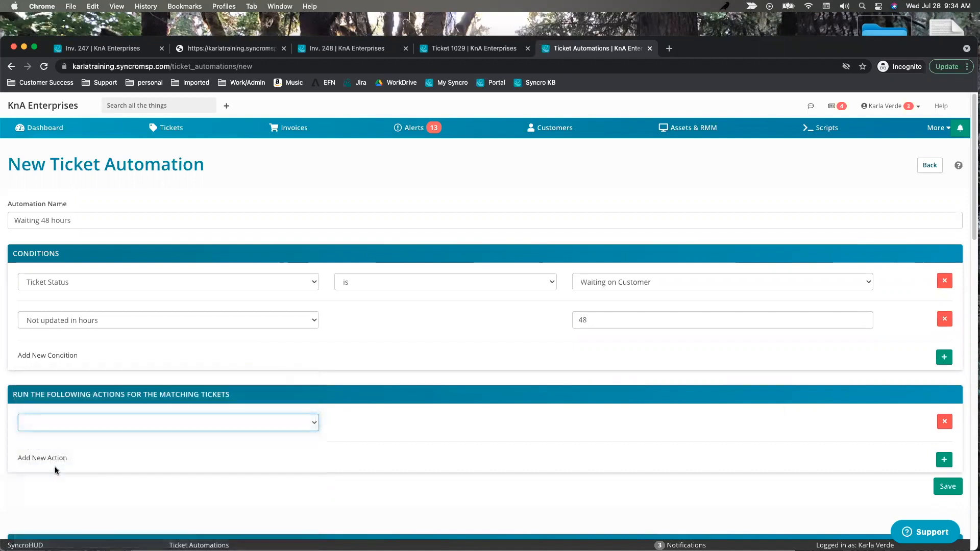
pyautogui.click(371, 440)
pyautogui.click(389, 464)
pyautogui.moveTo(403, 436); pyautogui.dragTo(317, 439)
pyautogui.scroll(-5, 311, 438)
pyautogui.scroll(-4, 240, 406)
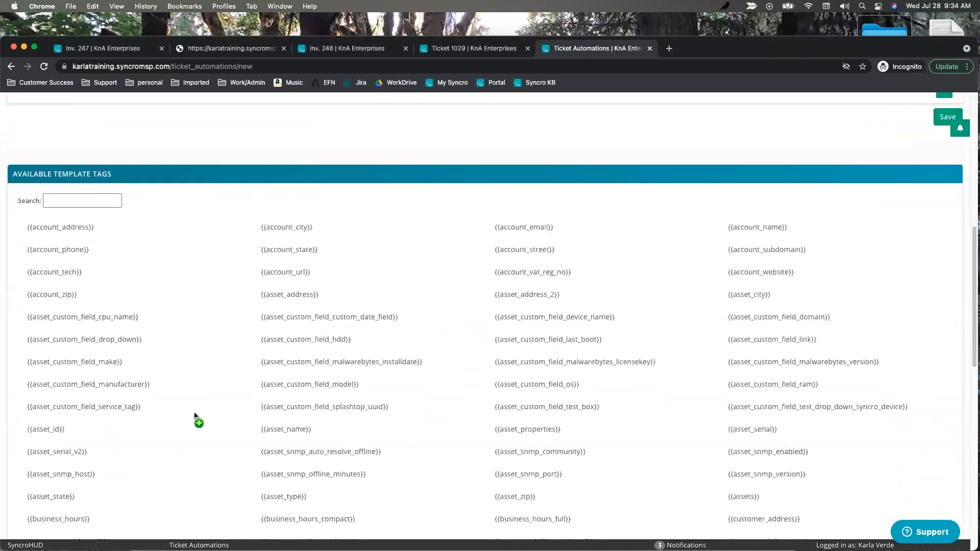
pyautogui.scroll(6, 339, 365)
pyautogui.scroll(2, 377, 372)
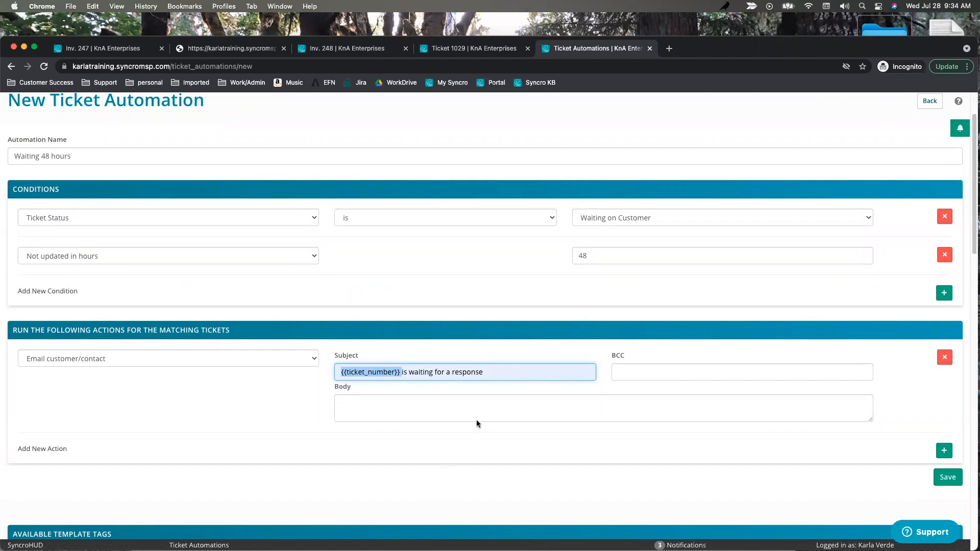
pyautogui.click(445, 426)
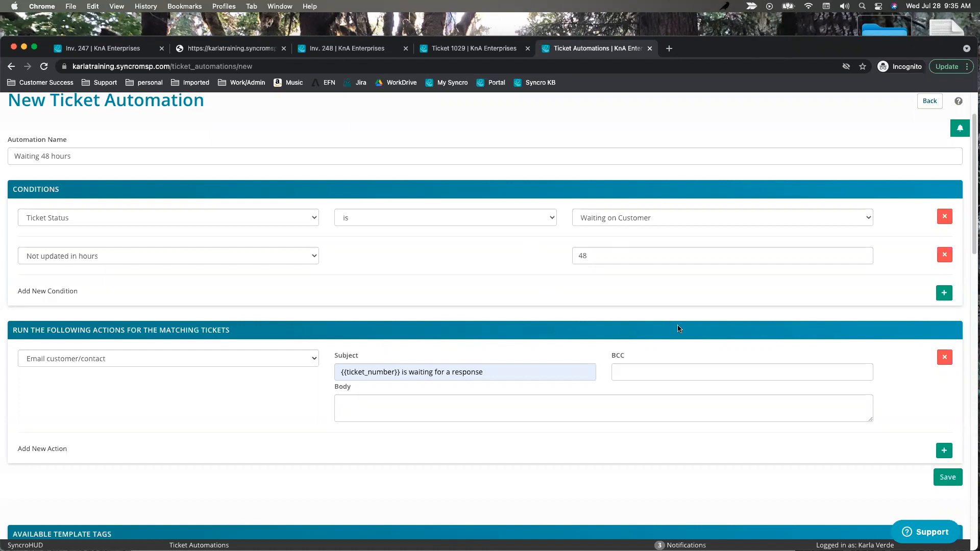
# Add a second action of type Update Ticket.
pyautogui.scroll(-2, 934, 427)
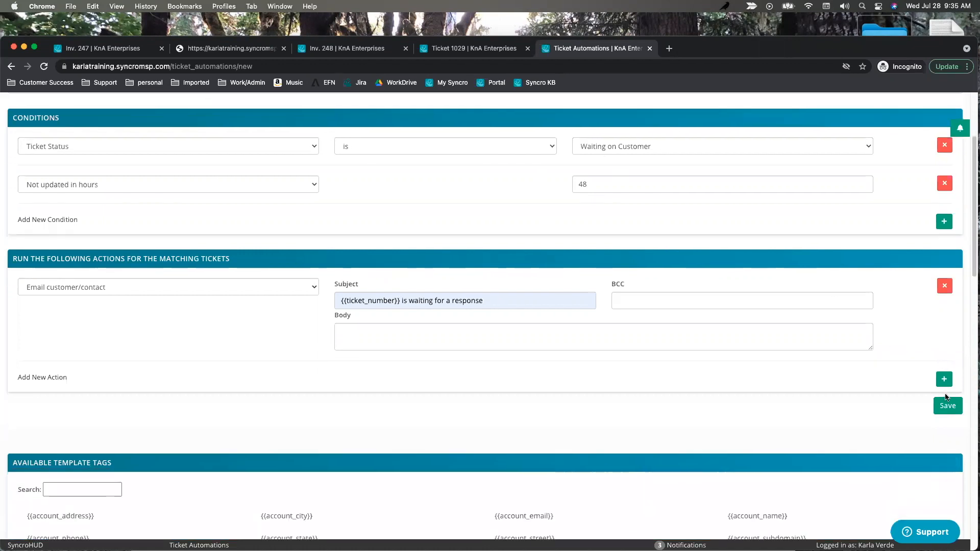
pyautogui.click(944, 379)
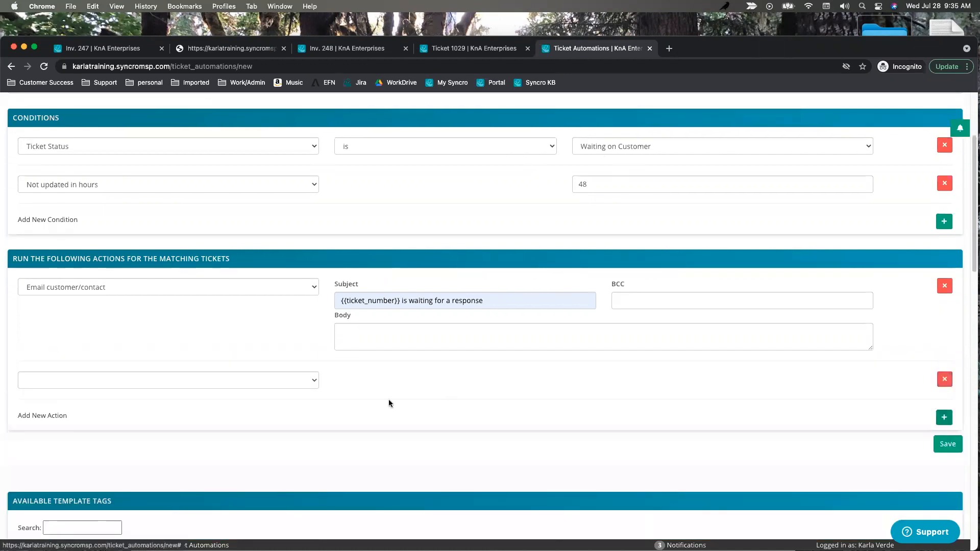
pyautogui.click(312, 380)
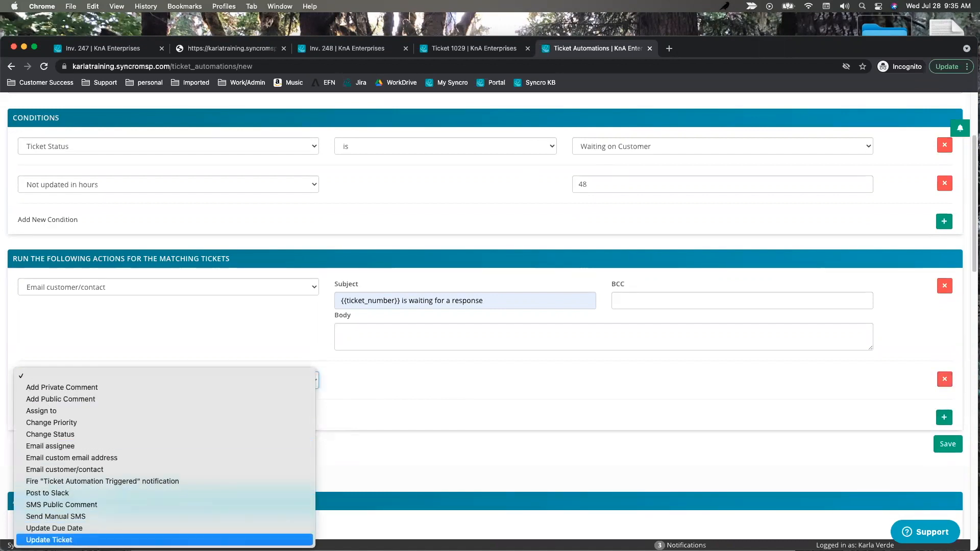
pyautogui.click(103, 540)
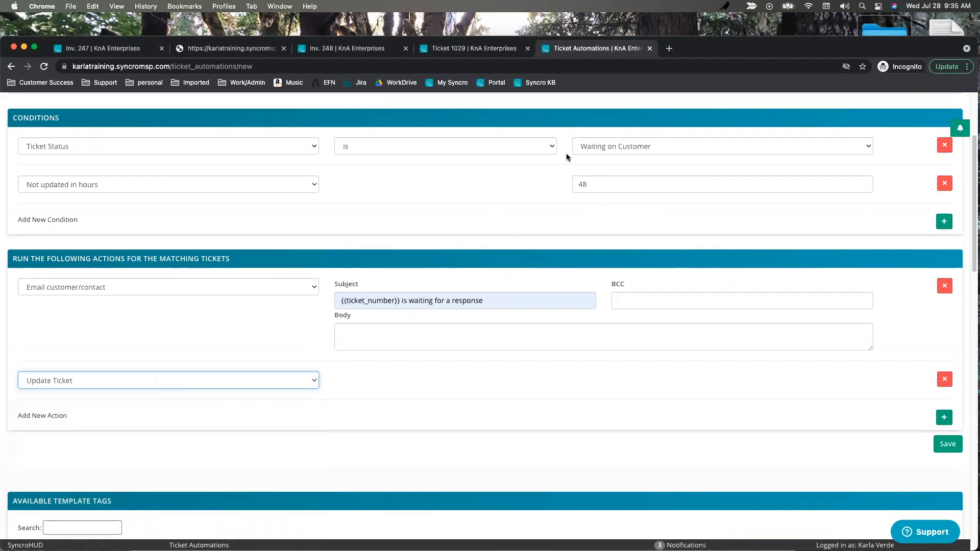
pyautogui.doubleClick(599, 183)
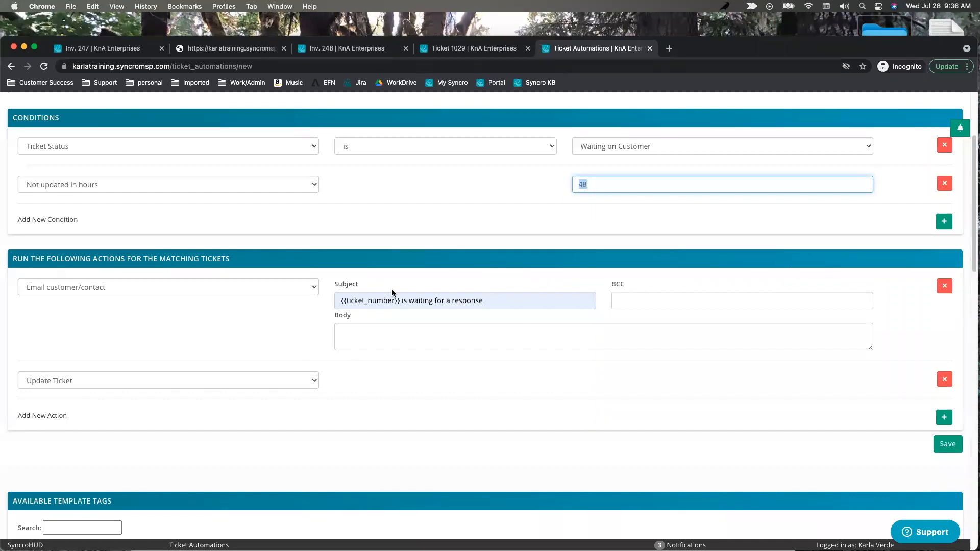
# Reset the second condition to Not updated in hours and enter 72 as the hours value.
pyautogui.click(168, 380)
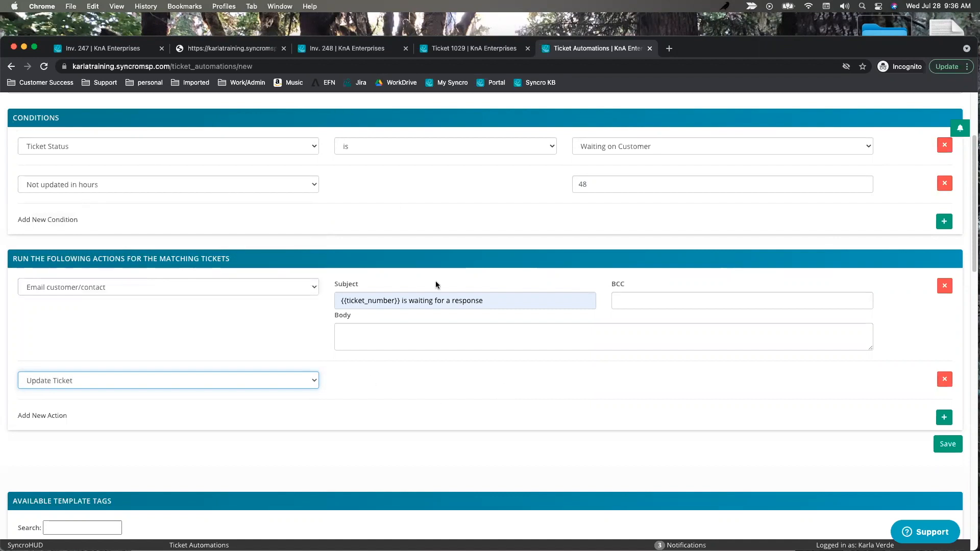
pyautogui.click(598, 184)
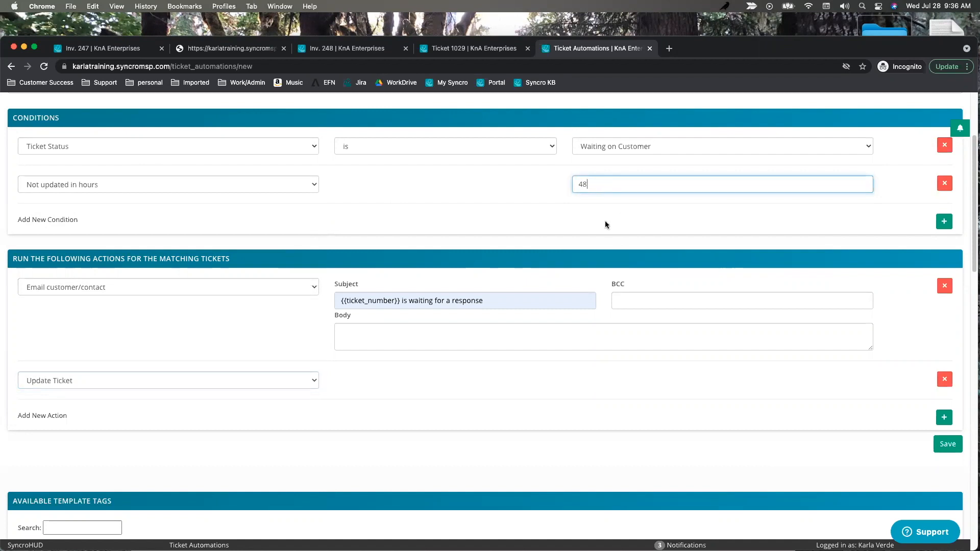
pyautogui.doubleClick(594, 183)
pyautogui.click(309, 188)
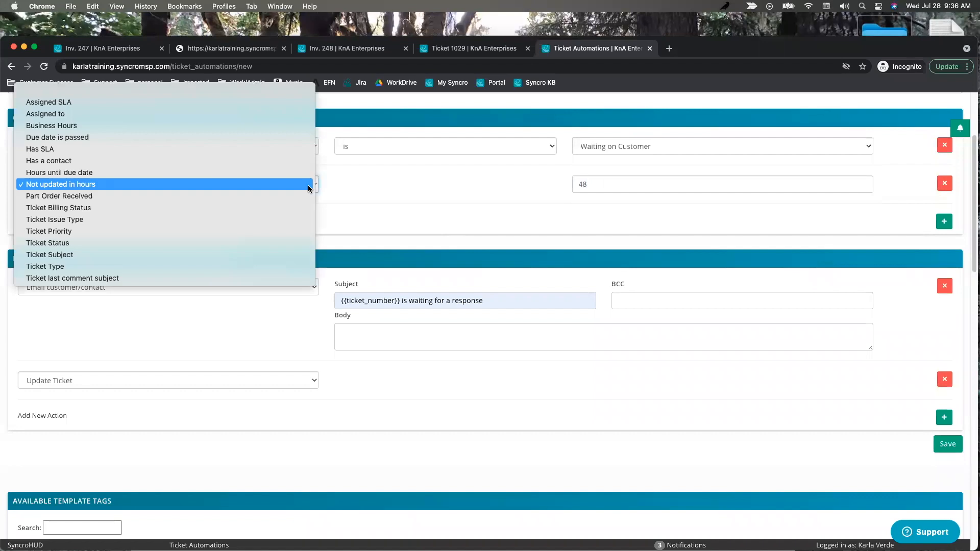
pyautogui.click(180, 244)
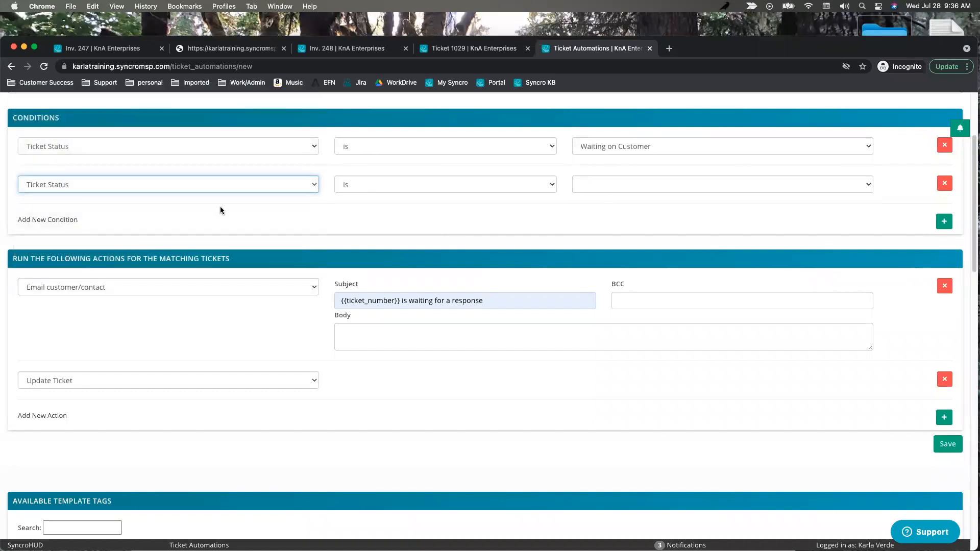
pyautogui.click(312, 186)
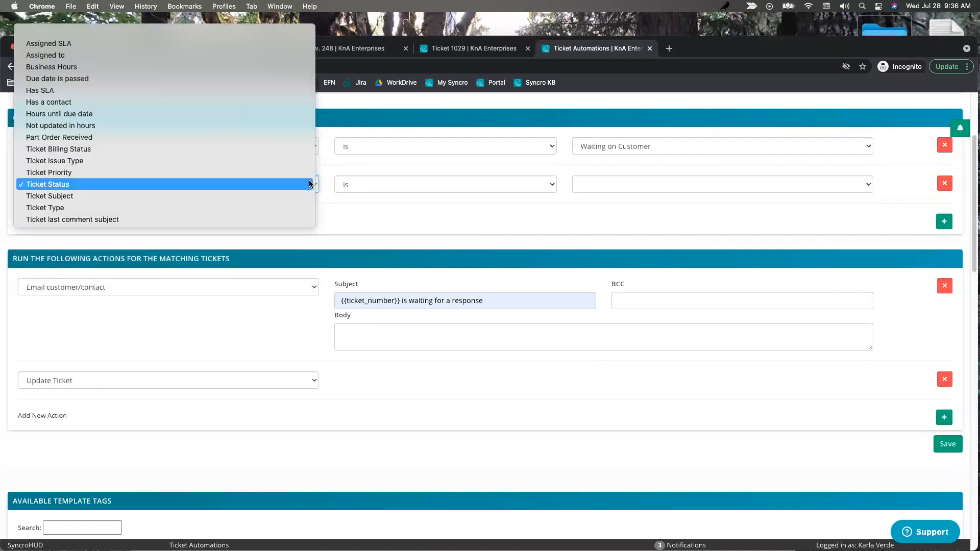
pyautogui.click(533, 222)
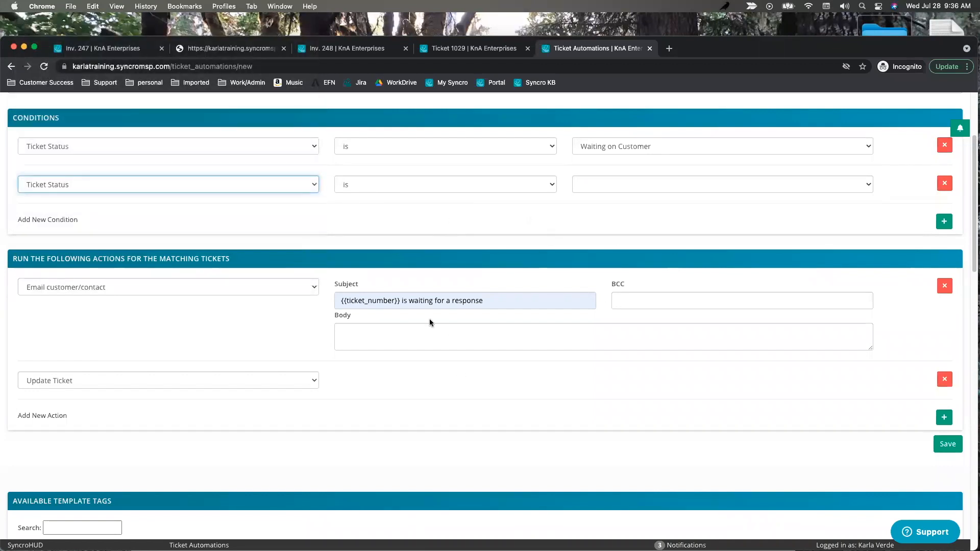
pyautogui.click(313, 186)
pyautogui.click(599, 191)
pyautogui.click(599, 191)
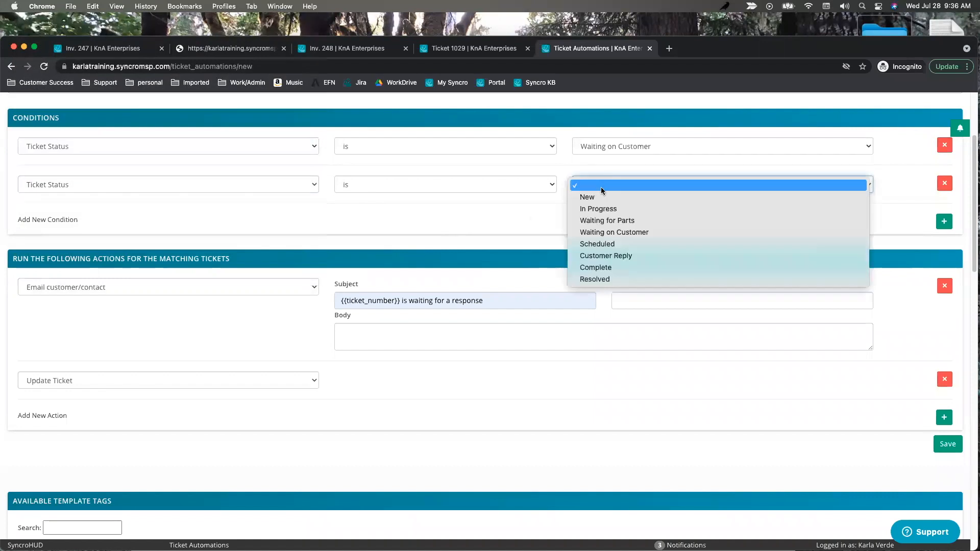
pyautogui.click(606, 255)
pyautogui.click(299, 186)
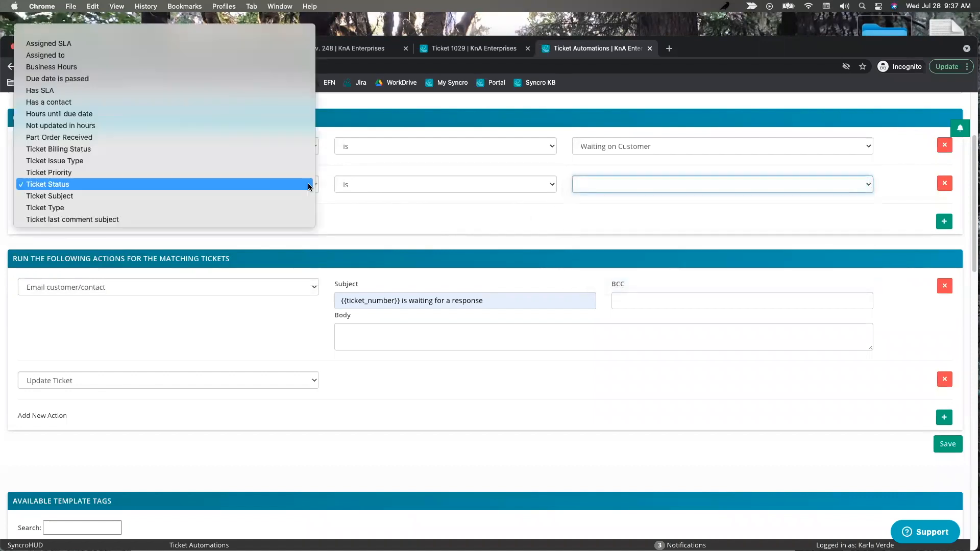
pyautogui.click(196, 126)
pyautogui.click(619, 184)
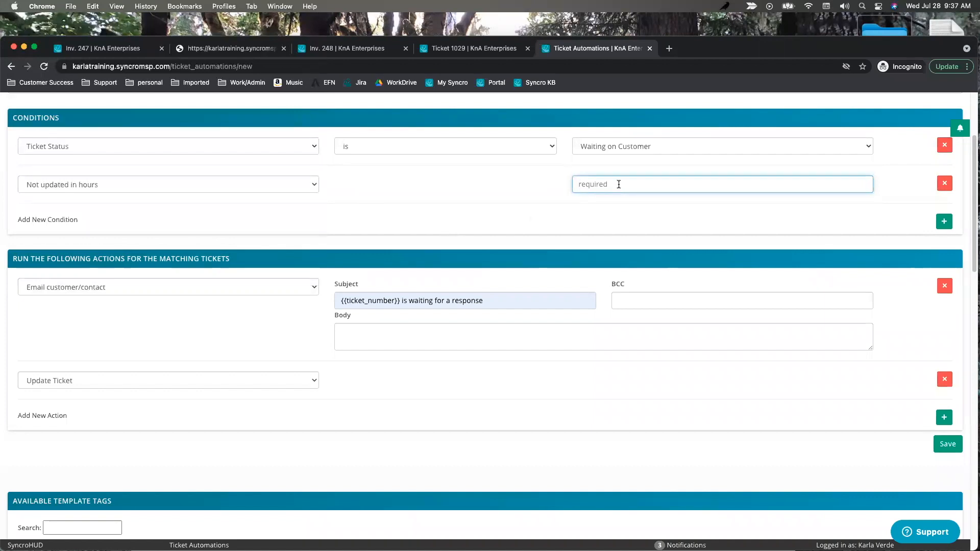
pyautogui.write('72')
pyautogui.scroll(-1, 611, 186)
pyautogui.click(514, 224)
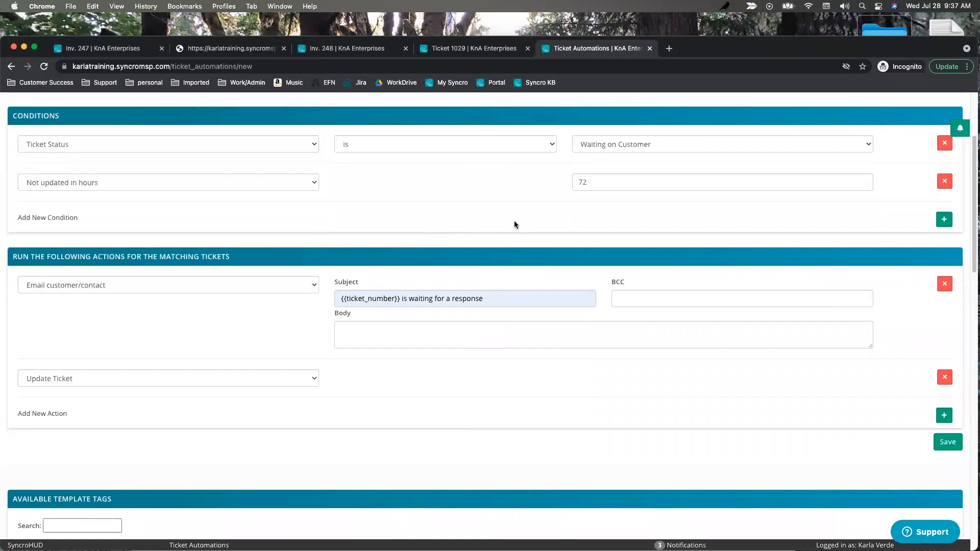
# Change the second action to Change Status with the new status Resolved.
pyautogui.click(314, 381)
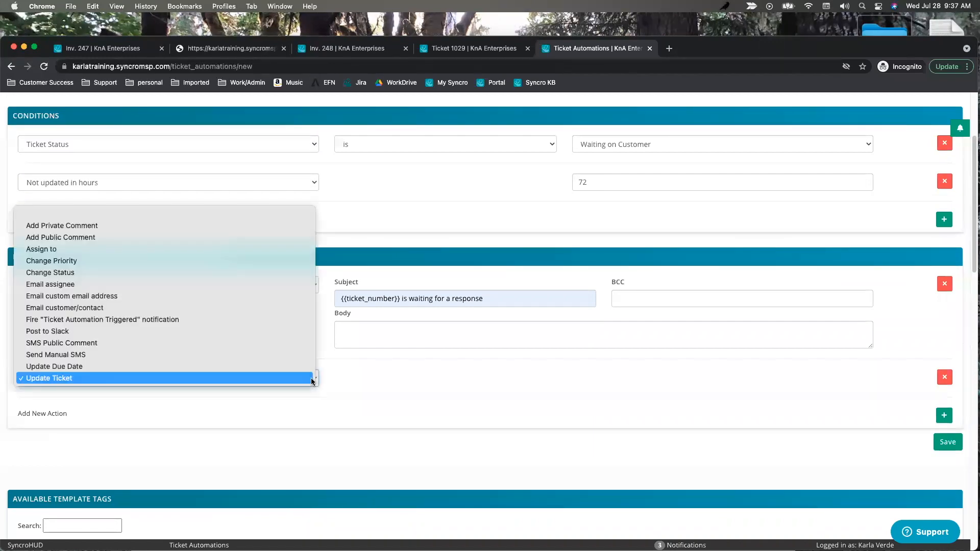
pyautogui.click(396, 238)
pyautogui.click(311, 382)
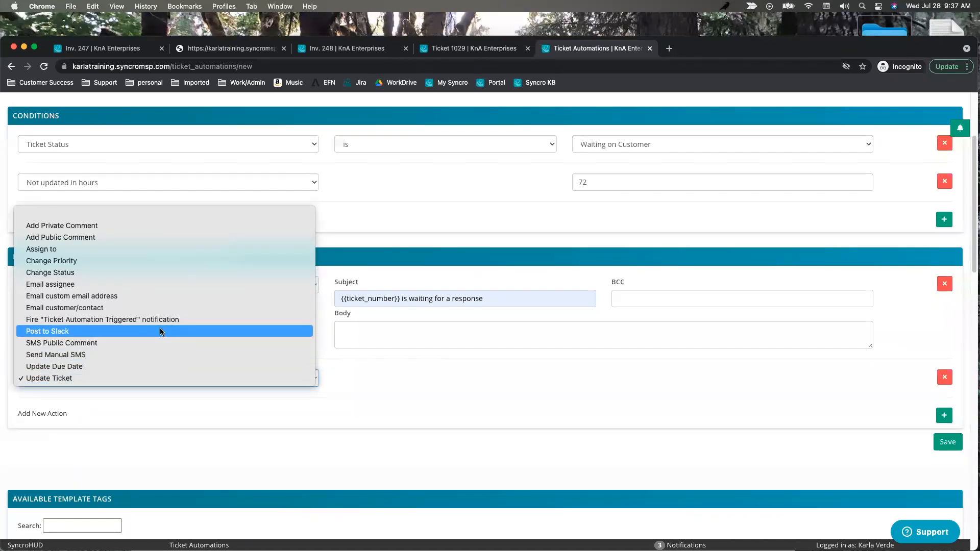
pyautogui.click(140, 273)
pyautogui.click(427, 380)
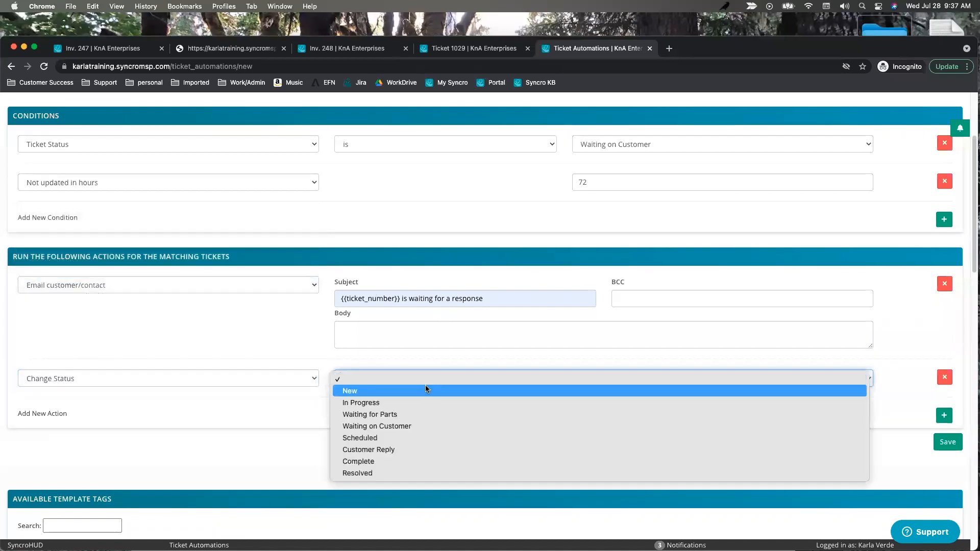
pyautogui.click(416, 438)
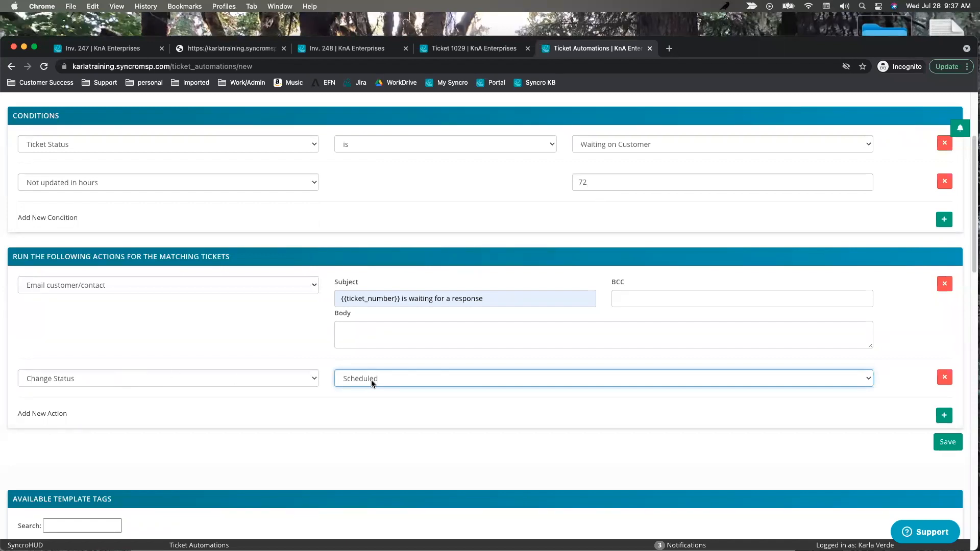
pyautogui.click(396, 383)
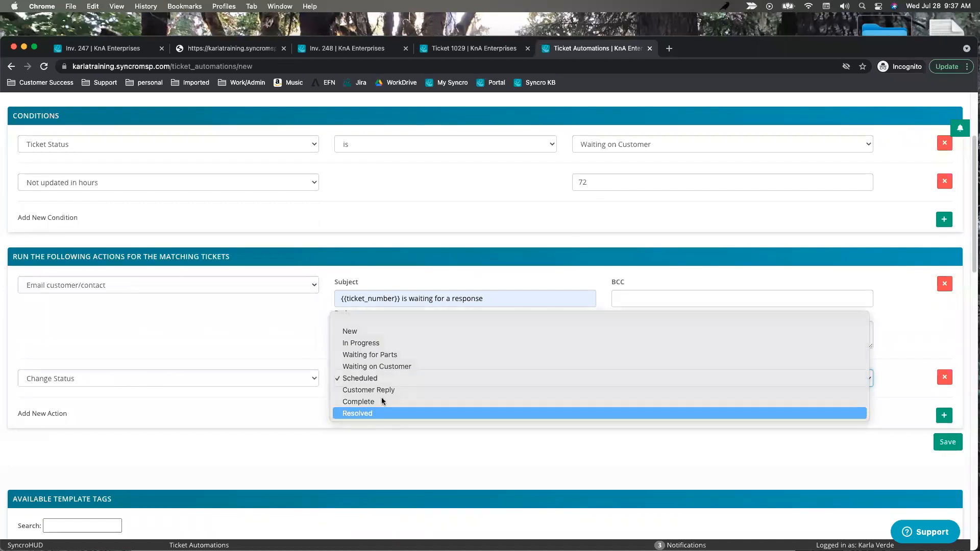
pyautogui.click(385, 413)
pyautogui.click(402, 418)
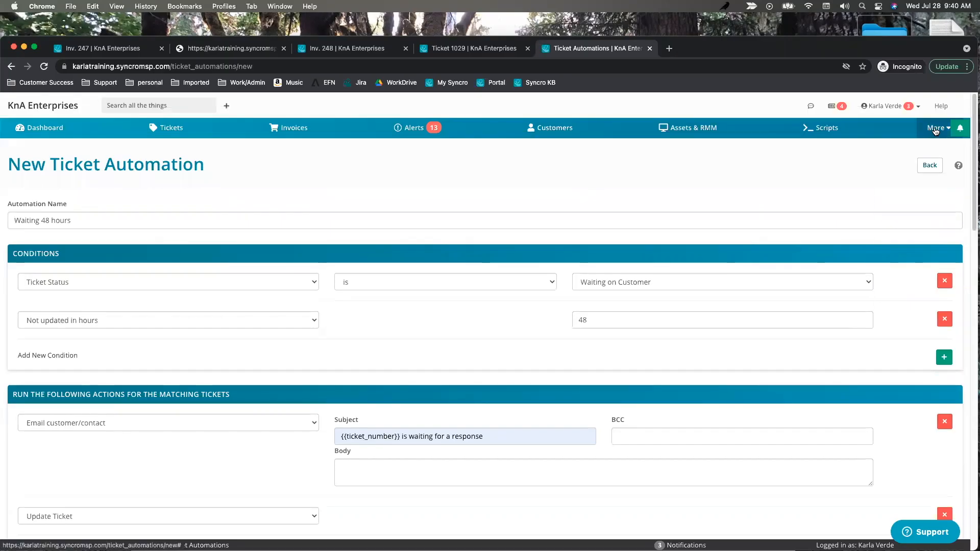
# Go to Admin and open Invoices > Preferences.
pyautogui.click(933, 131)
pyautogui.click(903, 295)
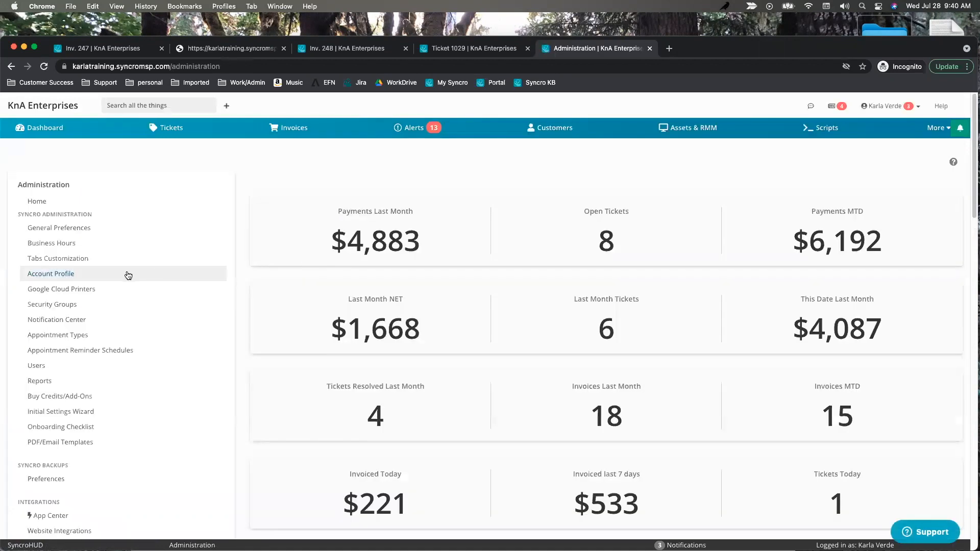
pyautogui.scroll(-6, 153, 263)
pyautogui.scroll(-5, 97, 271)
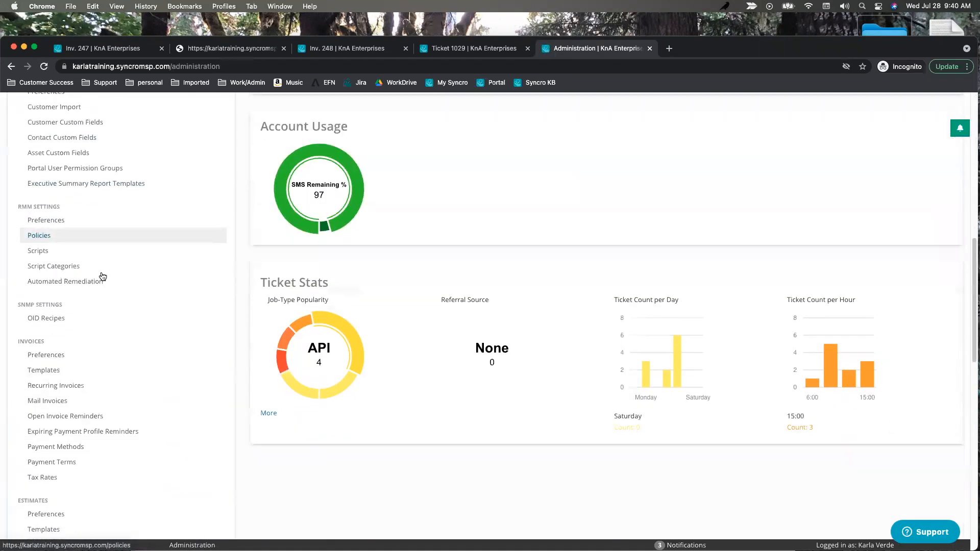
pyautogui.click(36, 358)
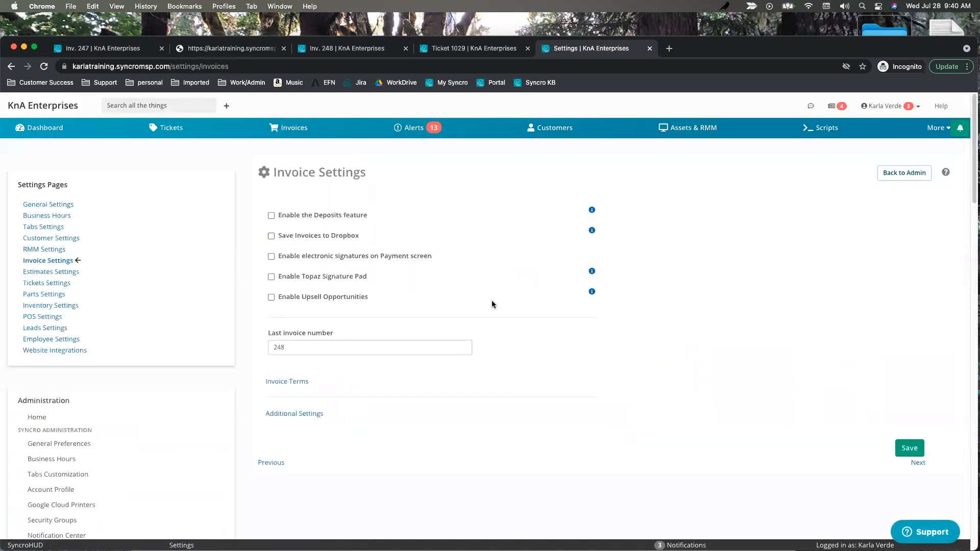
# Under Additional Settings, replace the Last invoice number 248 with 1000.
pyautogui.click(306, 415)
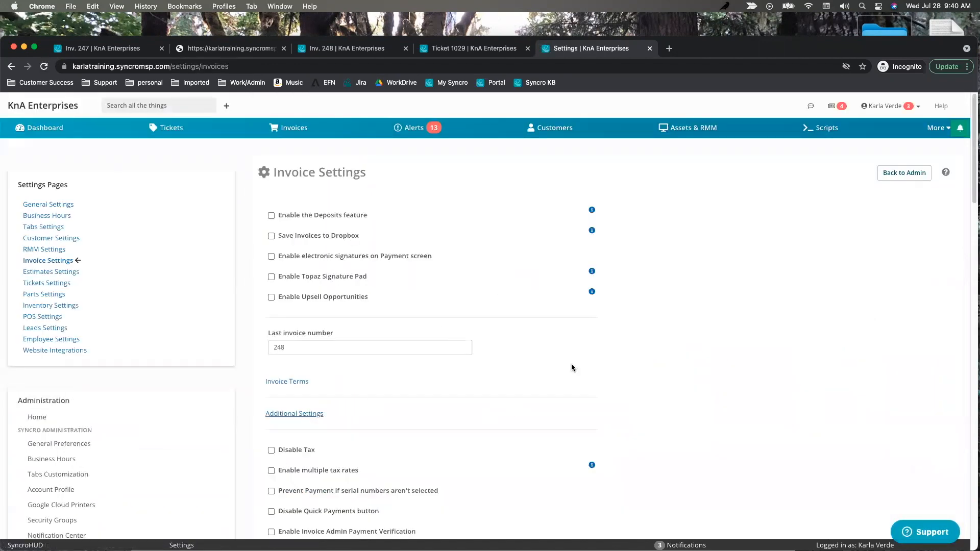
pyautogui.scroll(-2, 587, 368)
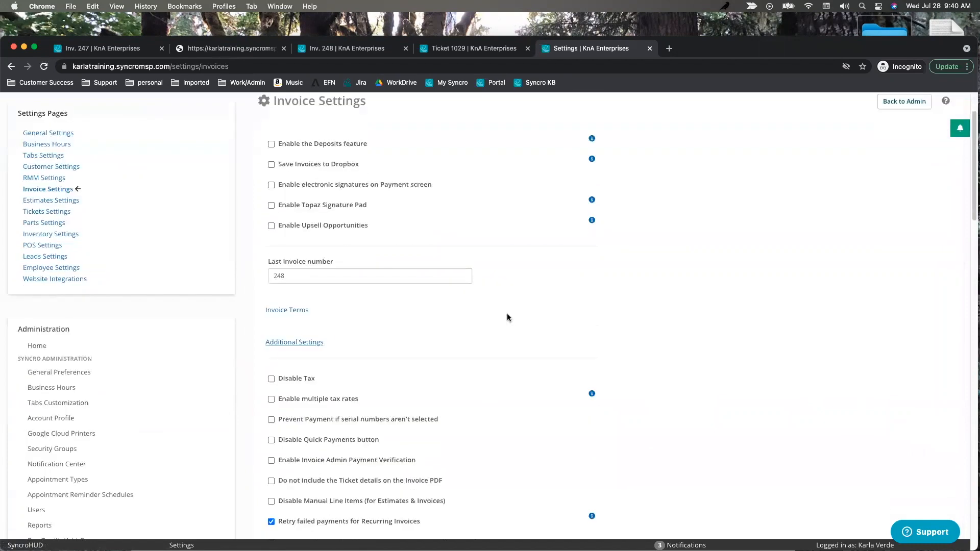
pyautogui.doubleClick(299, 275)
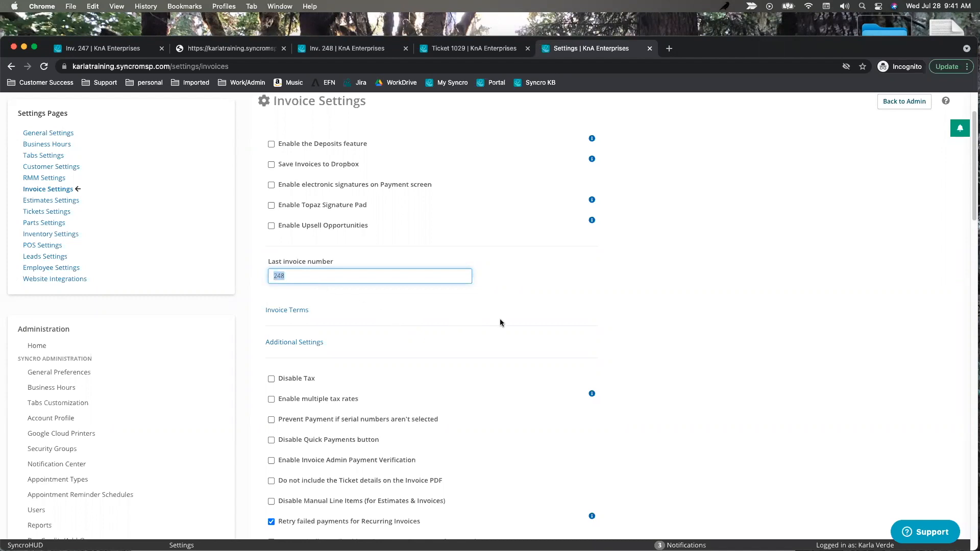
pyautogui.click(284, 275)
pyautogui.moveTo(285, 276); pyautogui.dragTo(234, 274)
pyautogui.write('1000')
pyautogui.click(556, 282)
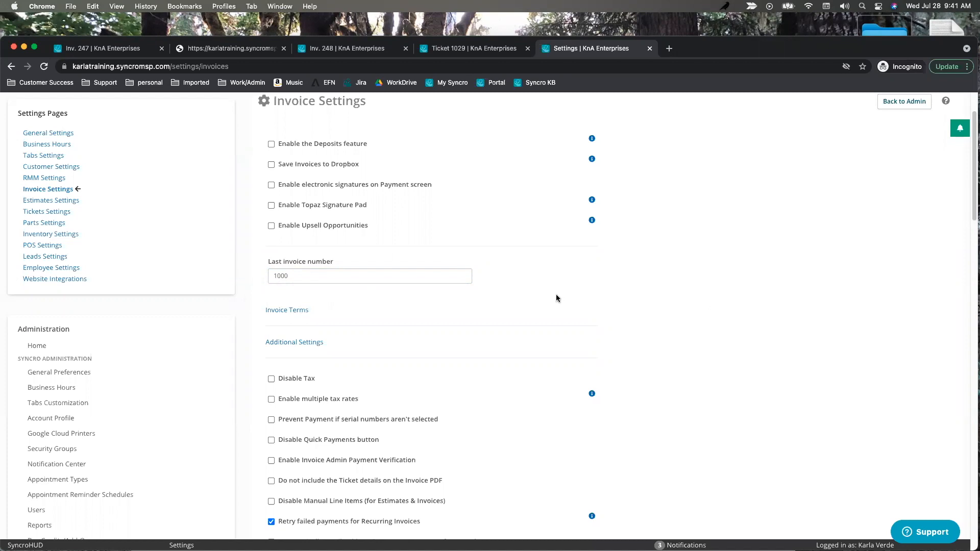
pyautogui.moveTo(310, 280); pyautogui.dragTo(221, 283)
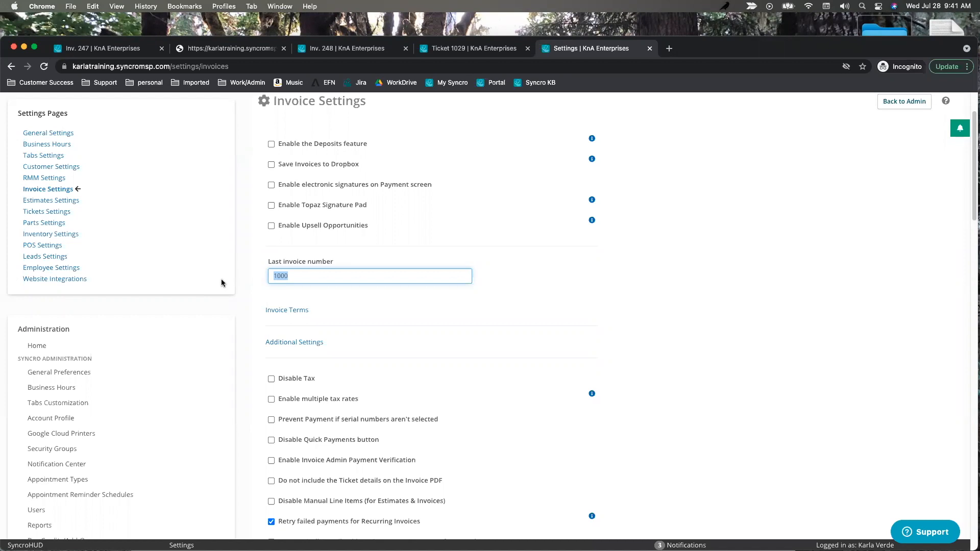
# Enter 2108000 as the Last invoice number, correcting 2107000's 7 to an 8.
pyautogui.write('210700')
pyautogui.press('BackSpace')
pyautogui.write('00')
pyautogui.doubleClick(307, 276)
pyautogui.click(287, 276)
pyautogui.press('BackSpace')
pyautogui.write('8')
# Confirm the 2108000 value and review the retry failed recurring payments option.
pyautogui.moveTo(317, 276); pyautogui.dragTo(270, 277)
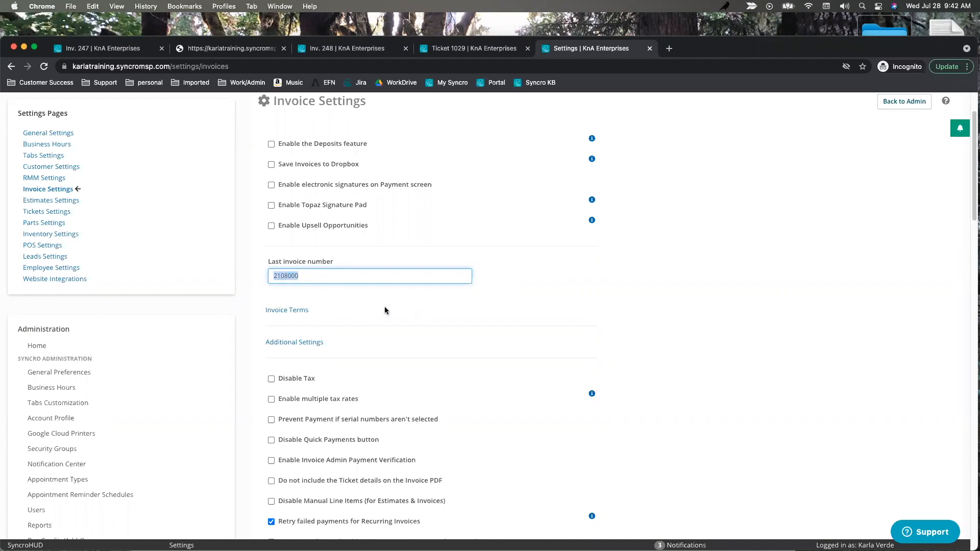
pyautogui.click(269, 276)
pyautogui.moveTo(303, 276); pyautogui.dragTo(288, 278)
pyautogui.click(365, 277)
pyautogui.scroll(-3, 703, 402)
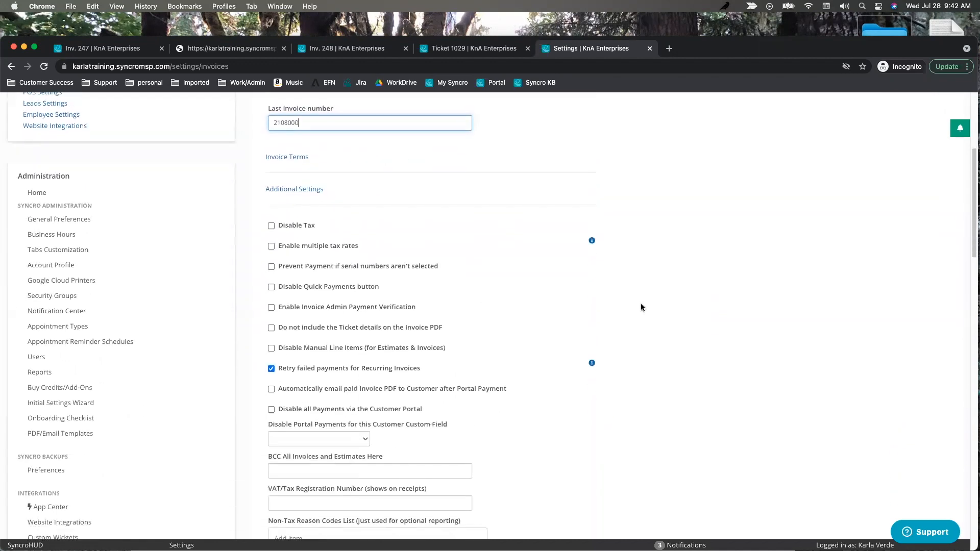
pyautogui.moveTo(422, 371); pyautogui.dragTo(280, 375)
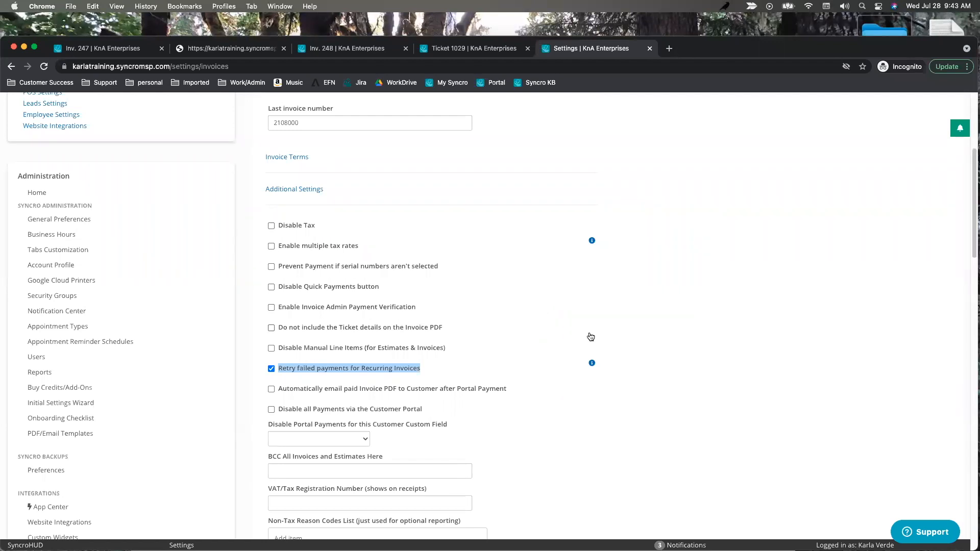
pyautogui.scroll(5, 700, 291)
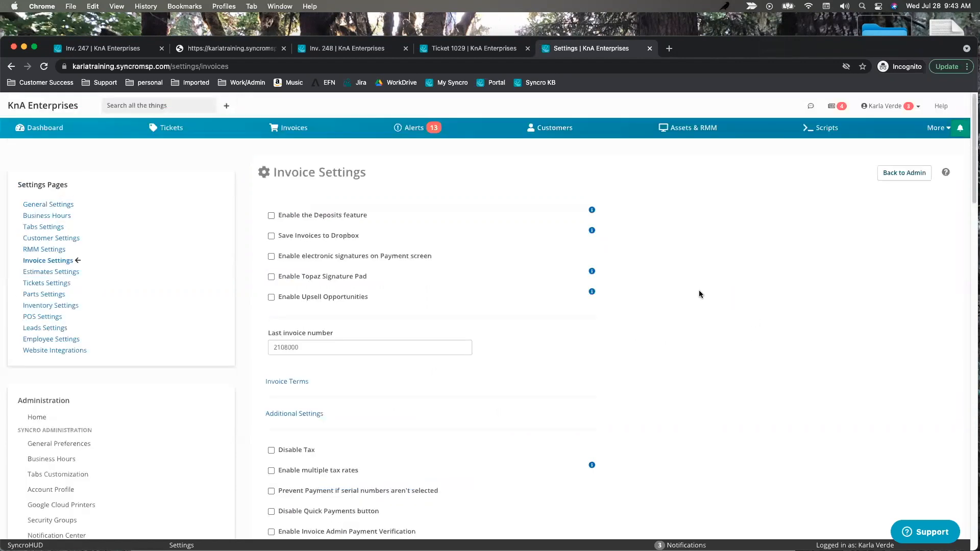
# From the Invoices list, start a + New Invoice.
pyautogui.click(290, 127)
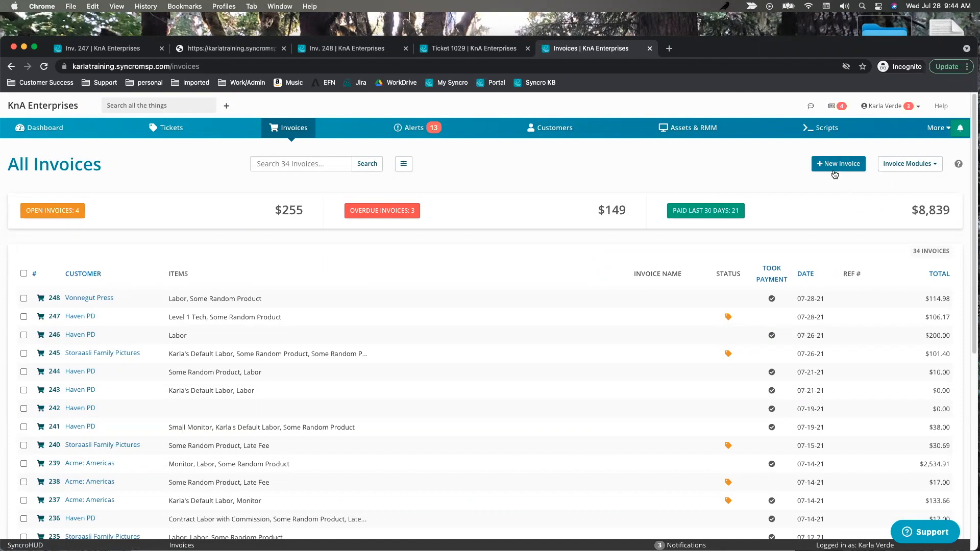
pyautogui.click(818, 165)
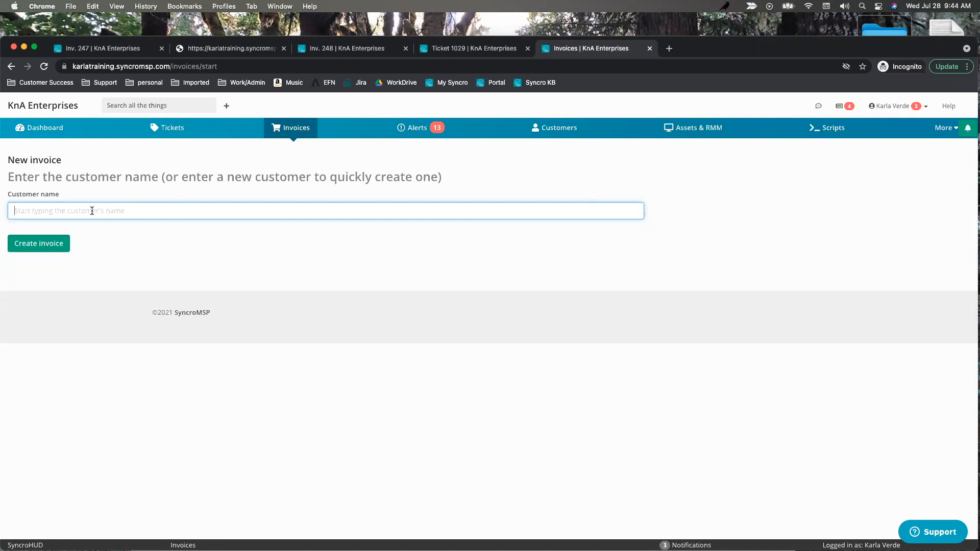
# Create a new invoice for customer Storaasli Family Pictures, found by searching 'sto'.
pyautogui.write('sto')
pyautogui.click(77, 227)
pyautogui.click(33, 244)
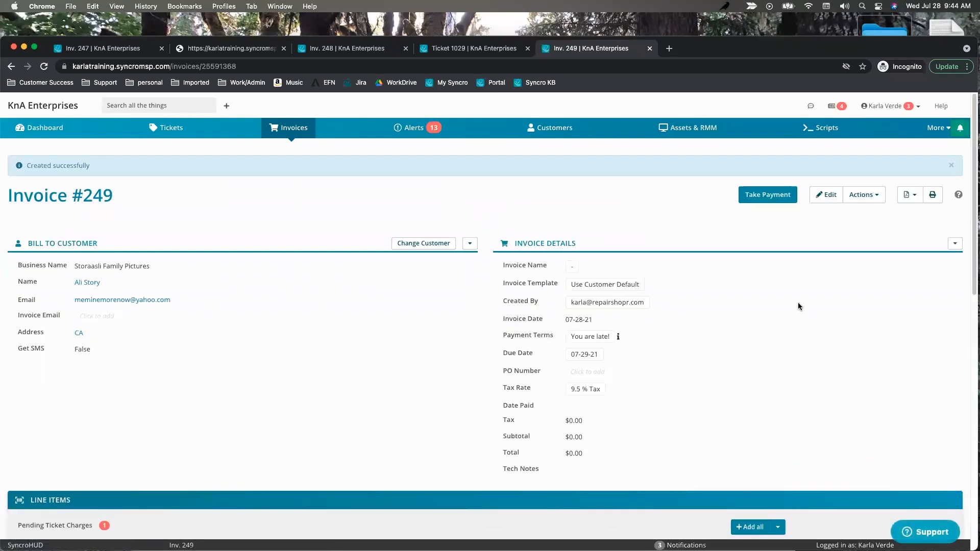
# Add ticket 1020's $200.00 labor charge to invoice #249.
pyautogui.scroll(-5, 801, 313)
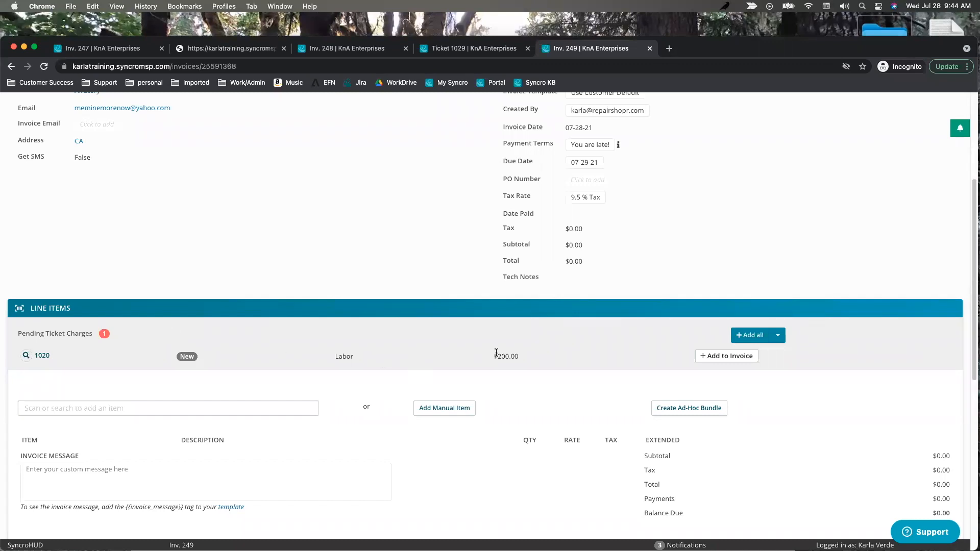
pyautogui.scroll(4, 198, 233)
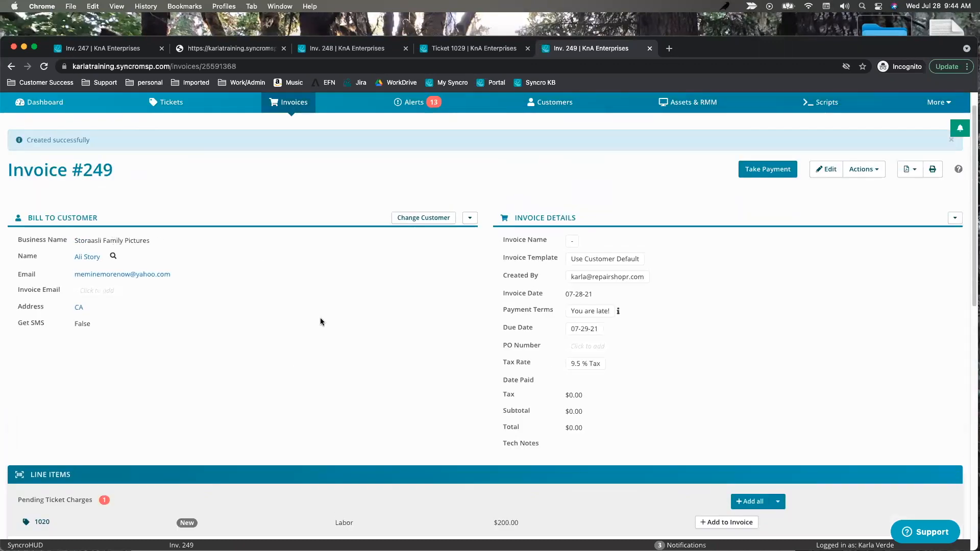
pyautogui.scroll(-4, 421, 345)
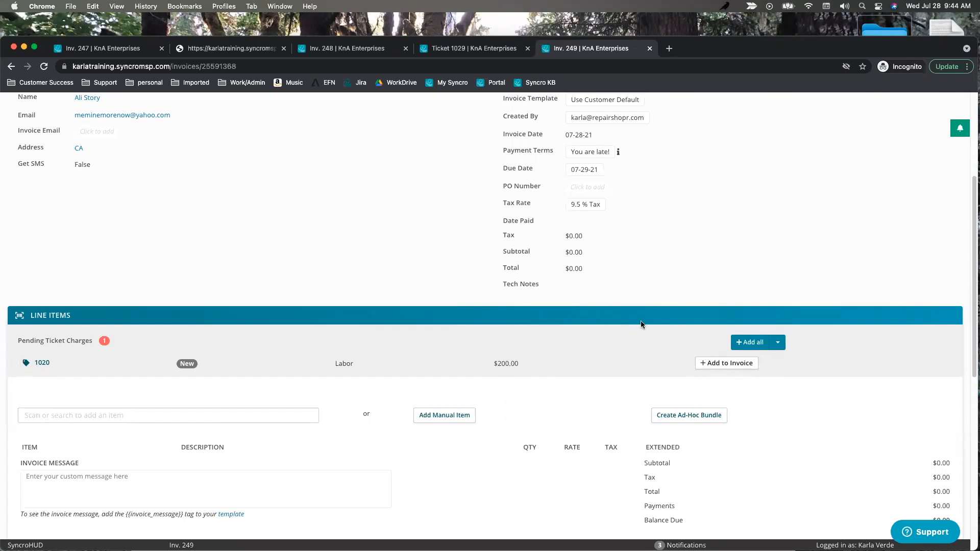
pyautogui.scroll(5, 641, 321)
pyautogui.scroll(-3, 366, 321)
pyautogui.scroll(-1, 460, 318)
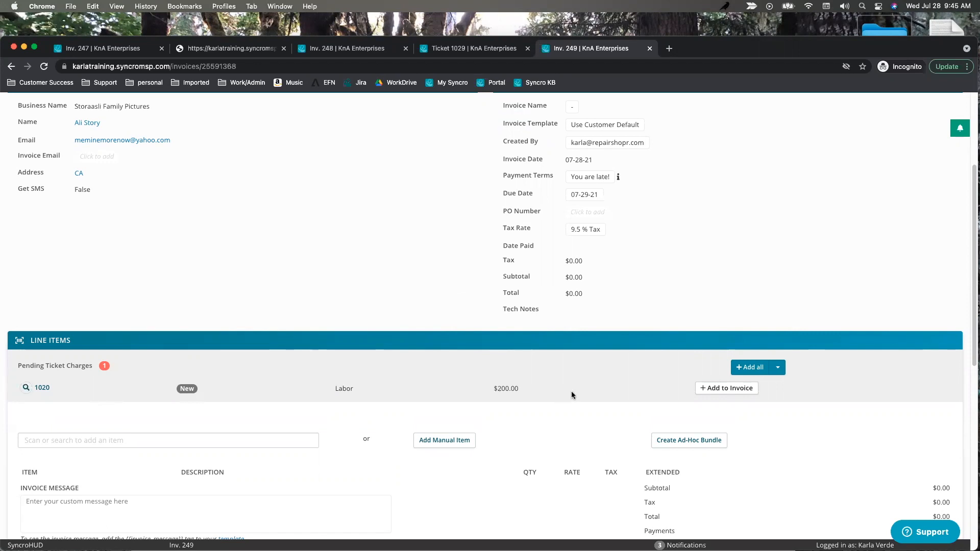
pyautogui.click(719, 388)
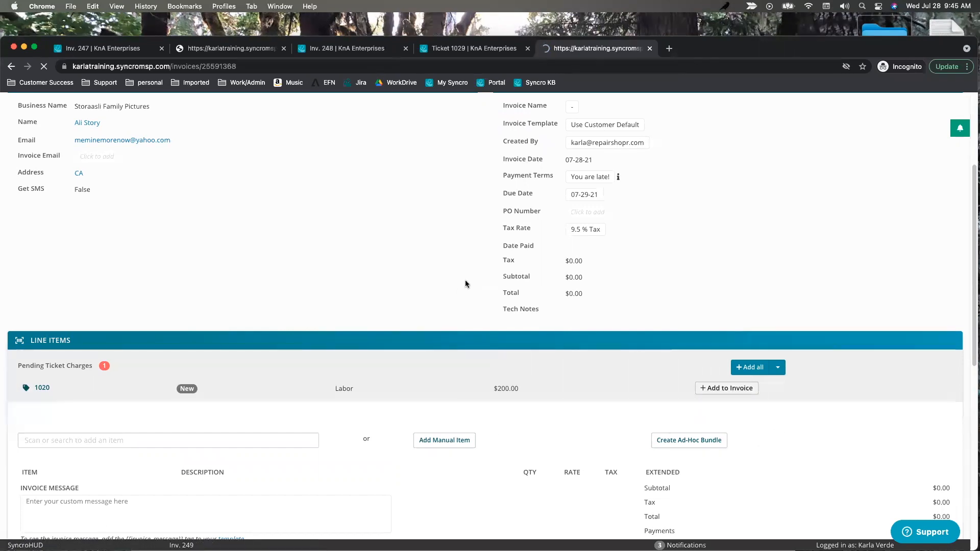
# Add a generic Labor line item with quantity 0.25 to the invoice.
pyautogui.scroll(-5, 581, 332)
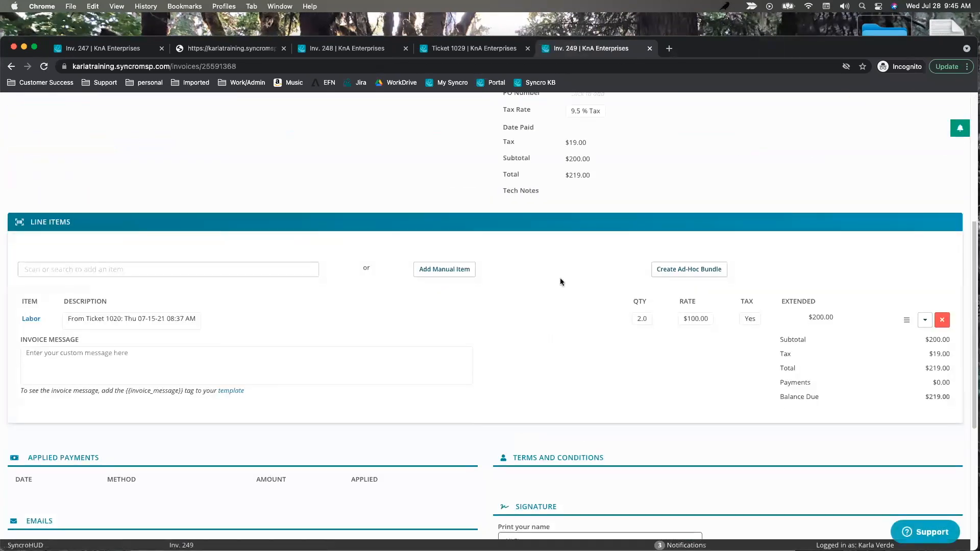
pyautogui.click(202, 271)
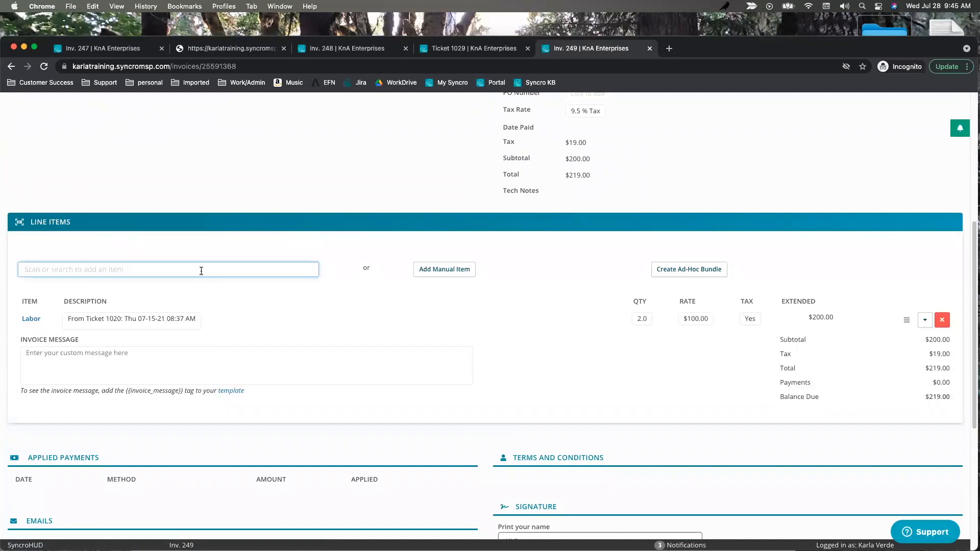
pyautogui.write('labo')
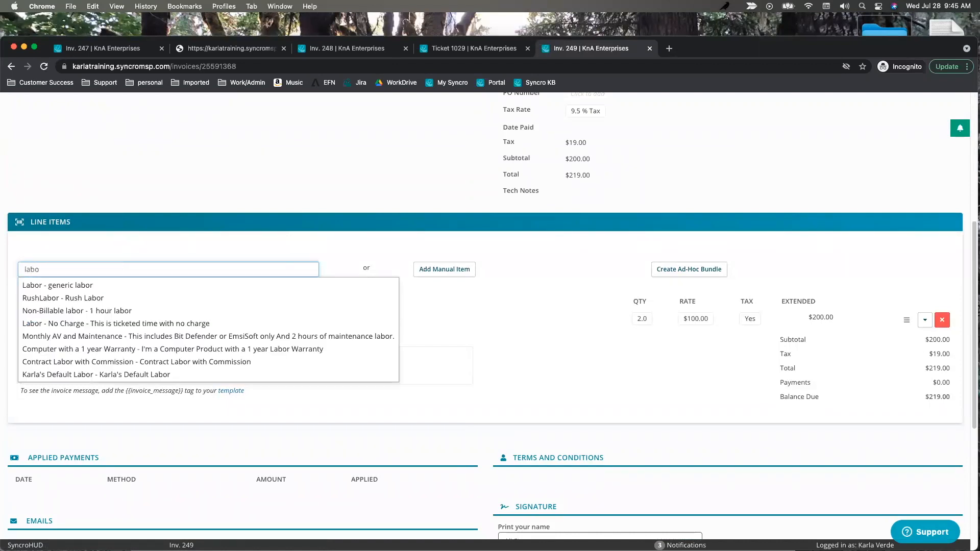
pyautogui.click(115, 285)
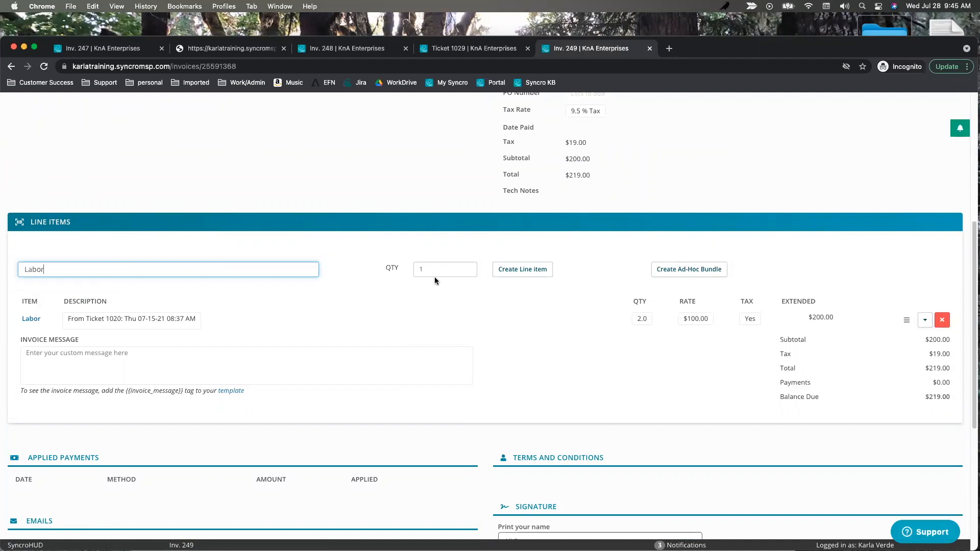
pyautogui.press('Tab')
pyautogui.write('.25')
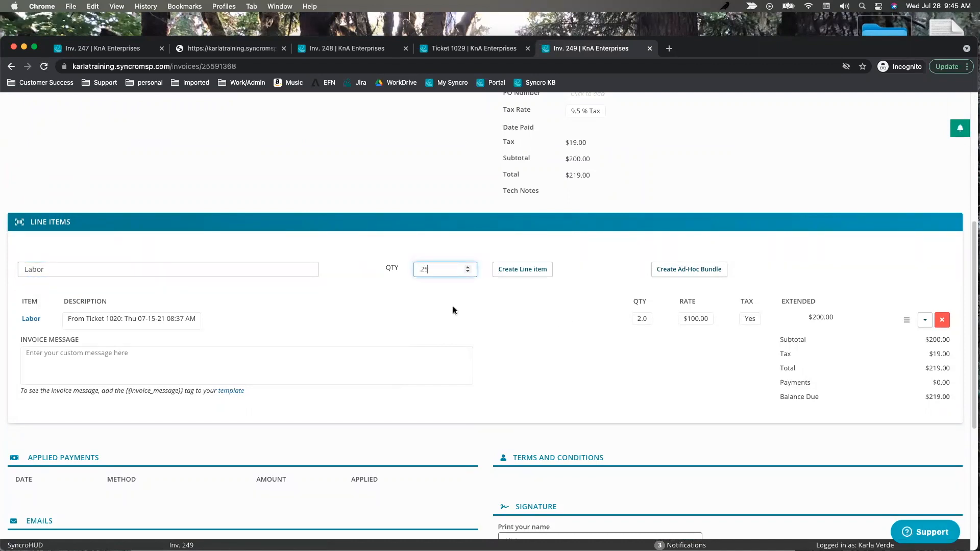
pyautogui.click(541, 273)
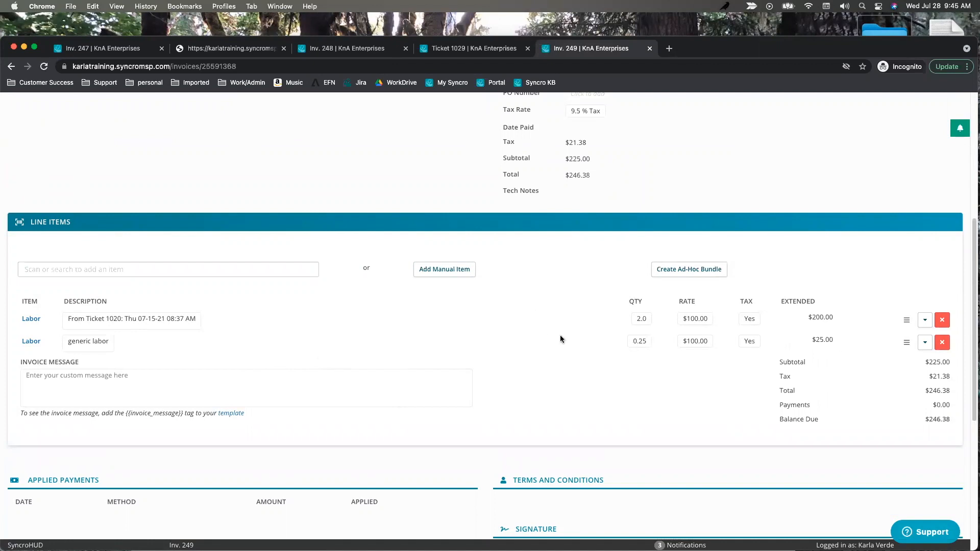
# Start taking payment for invoice #249's $246.38 total.
pyautogui.scroll(-3, 543, 368)
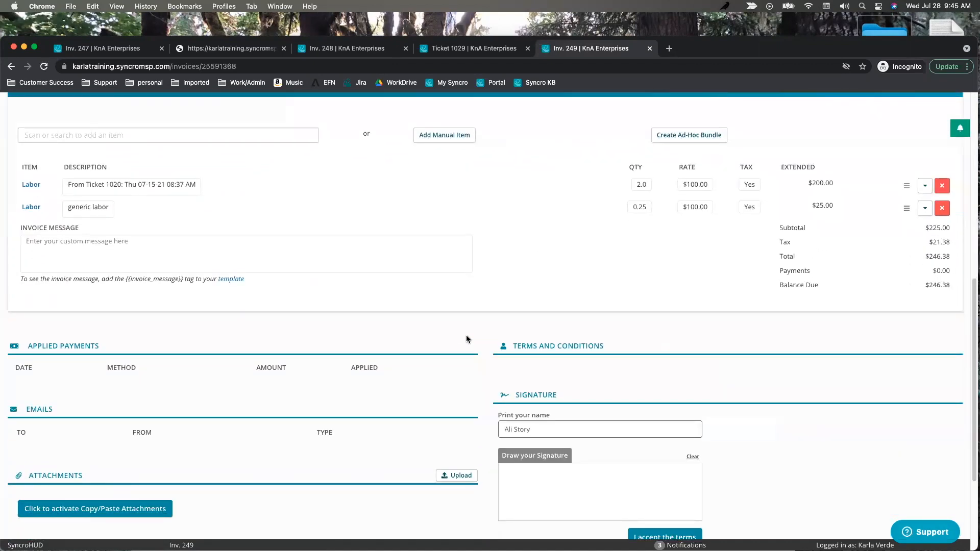
pyautogui.scroll(8, 466, 335)
pyautogui.click(771, 135)
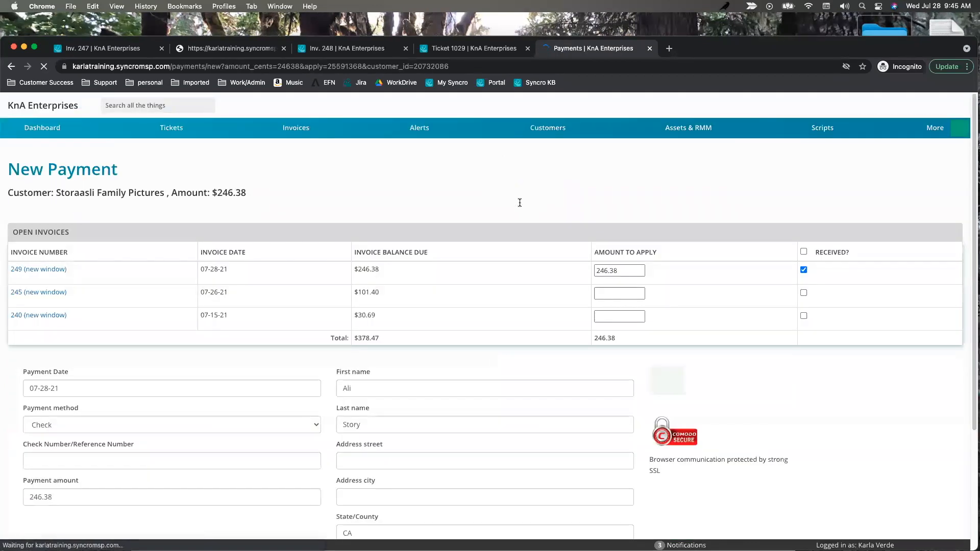
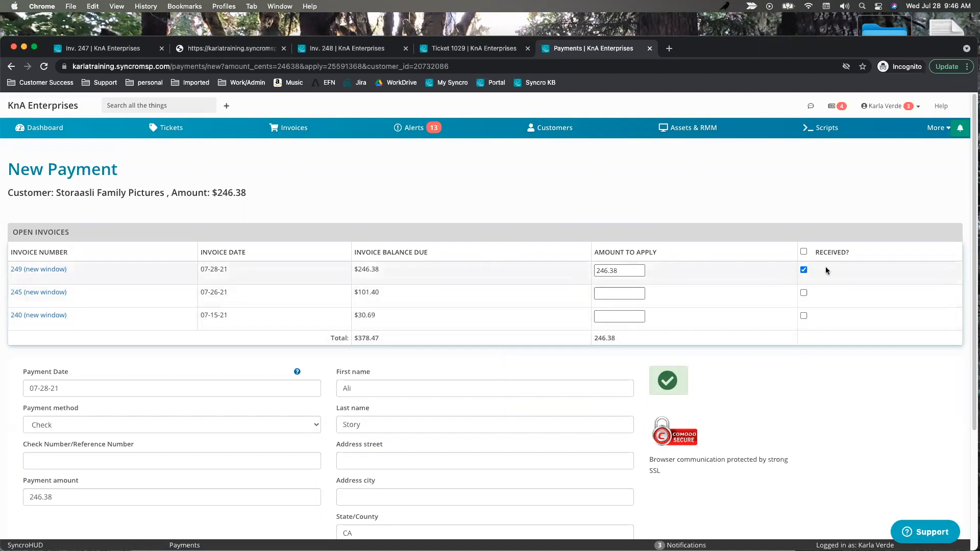
# Pay invoice 249's $246.38 via Stripe, entering the card number, expiry, CVC and ZIP.
pyautogui.scroll(-3, 75, 362)
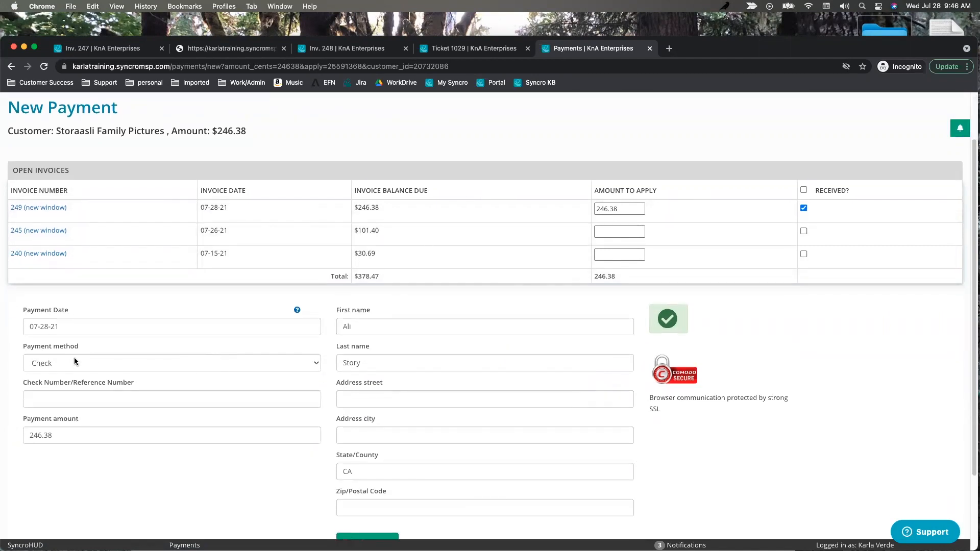
pyautogui.click(75, 362)
pyautogui.click(87, 398)
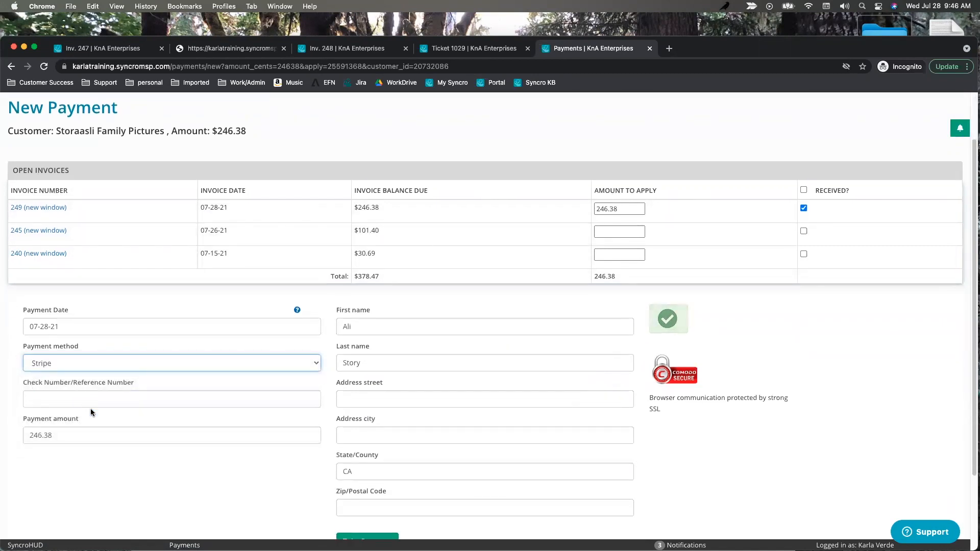
pyautogui.click(100, 400)
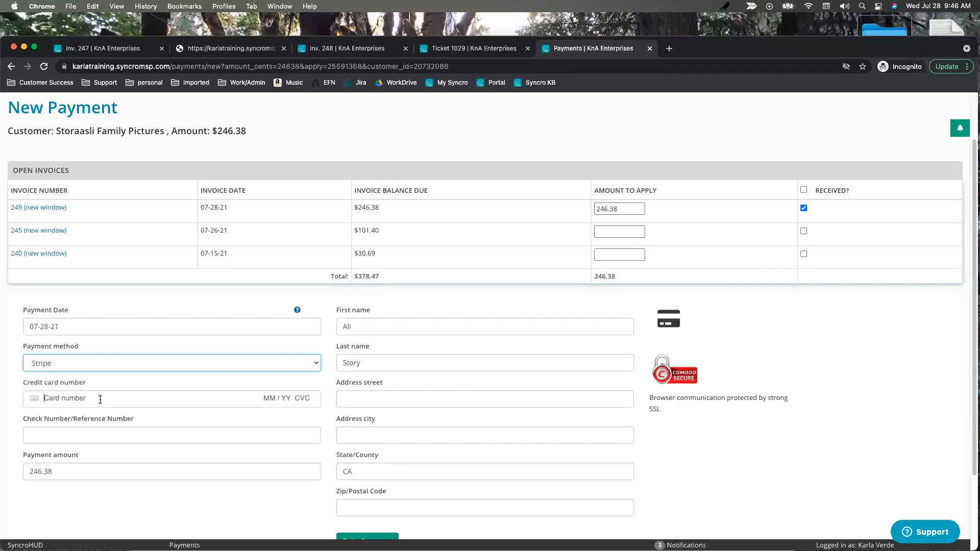
pyautogui.write('5555 5555 4444')
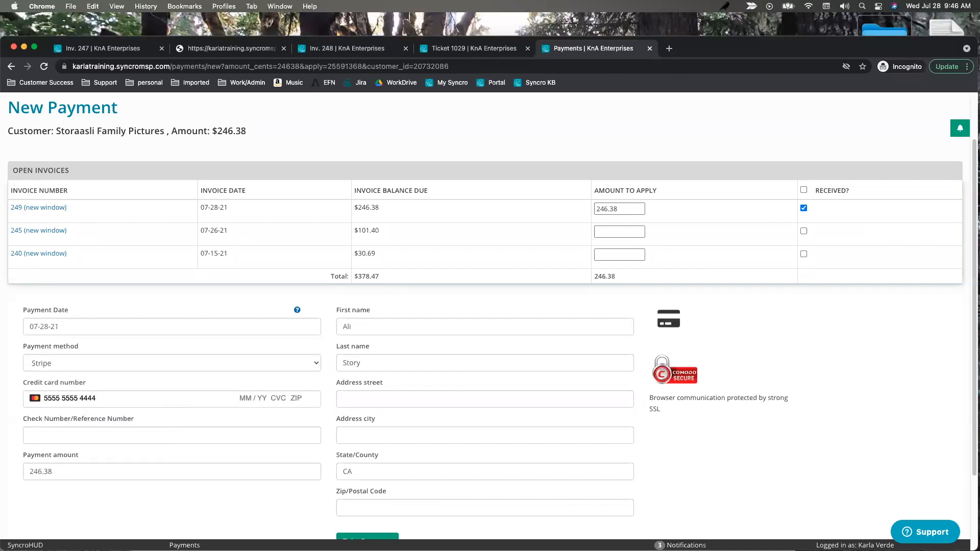
pyautogui.press('BackSpace')
pyautogui.press('BackSpace')
pyautogui.press('BackSpace')
pyautogui.press('BackSpace')
pyautogui.write('5555 4444 06 / 54 454 65445')
pyautogui.scroll(-3, 145, 415)
pyautogui.click(365, 461)
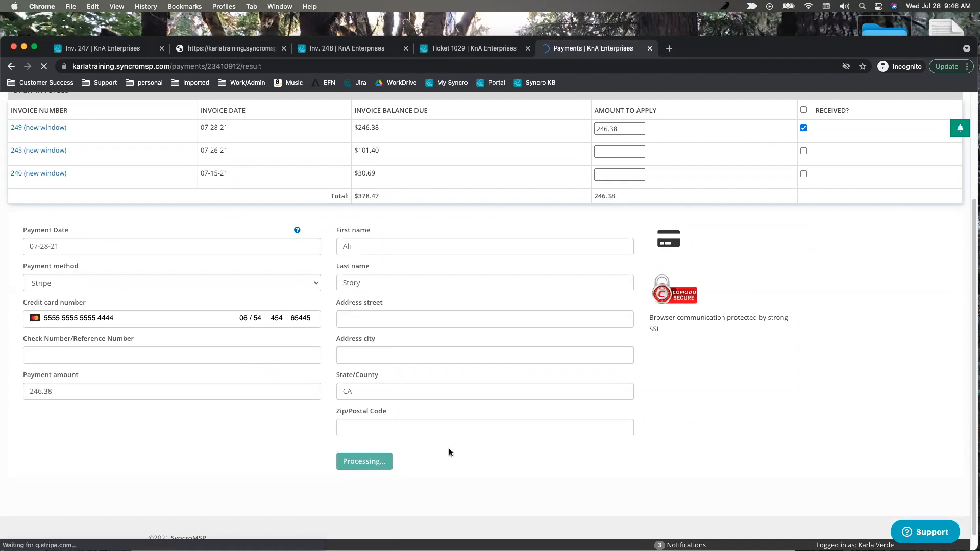
# Continue to paid invoice 249 and open its applied 07-28-21 Stripe payment record.
pyautogui.click(569, 227)
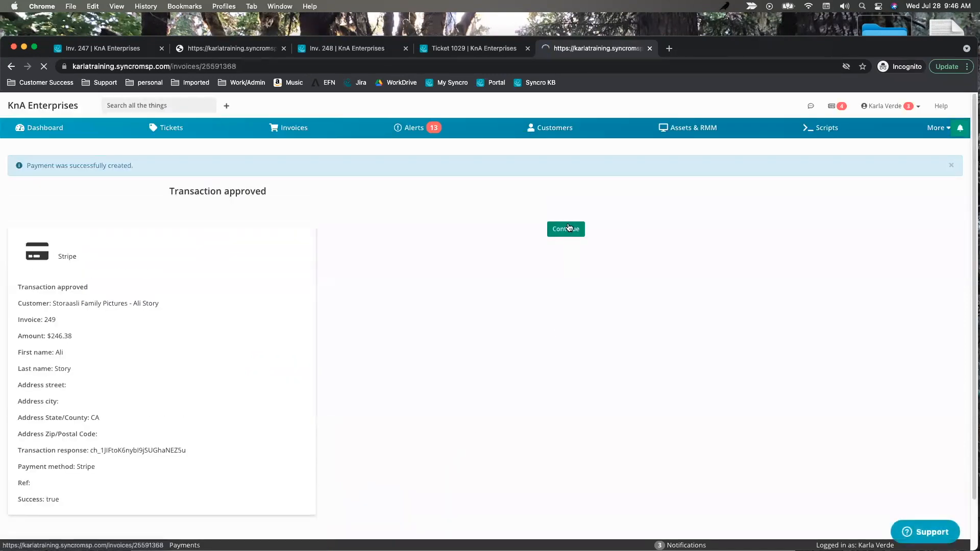
pyautogui.scroll(-5, 332, 271)
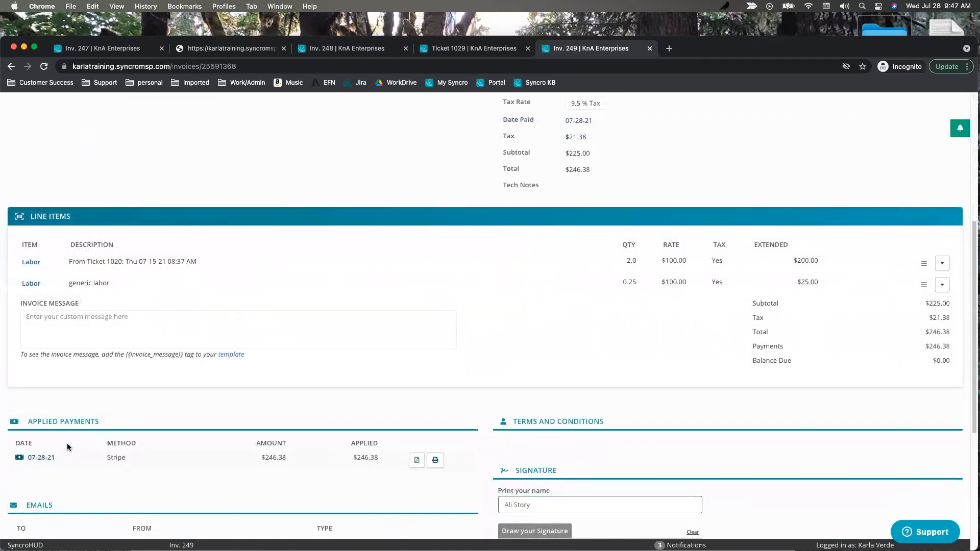
pyautogui.click(38, 461)
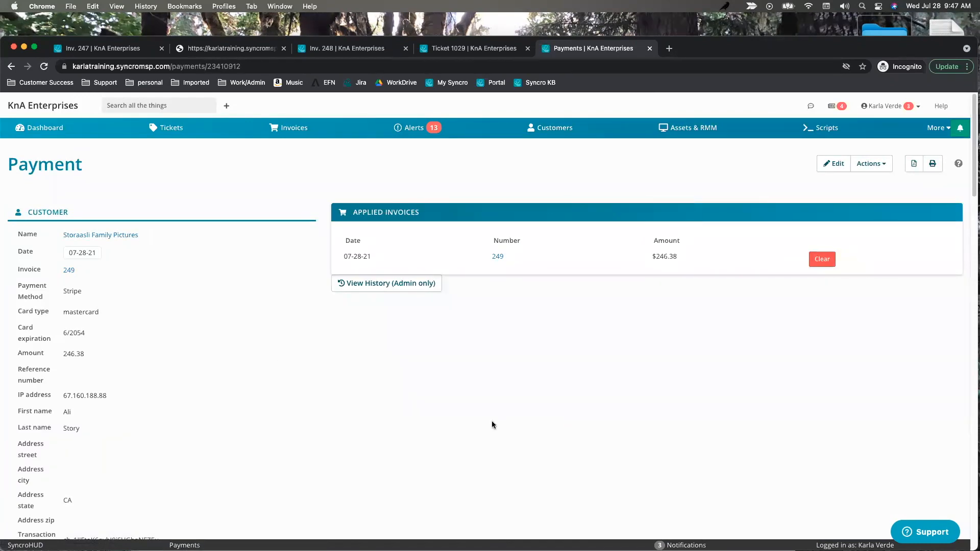
# Show the payment's admin change history and review the success true entry.
pyautogui.click(393, 284)
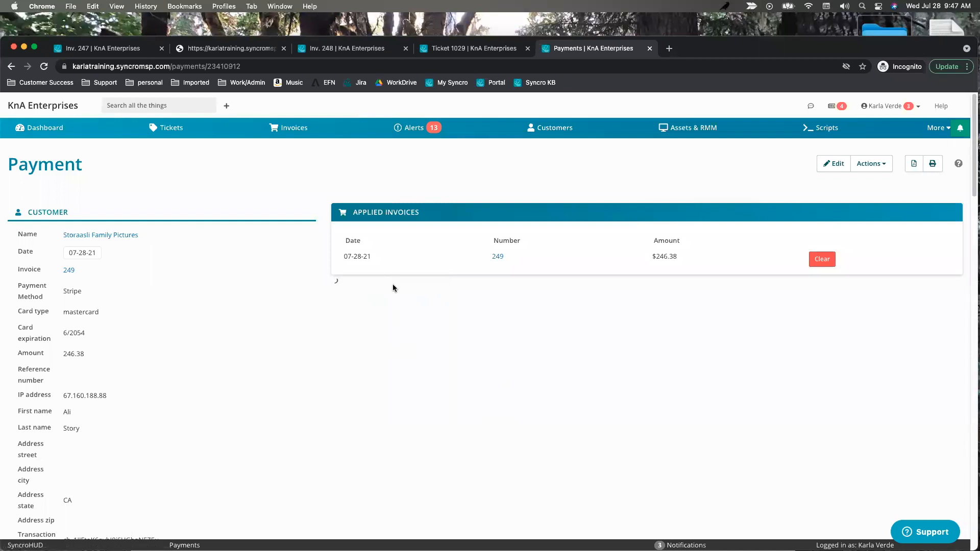
pyautogui.scroll(-3, 511, 398)
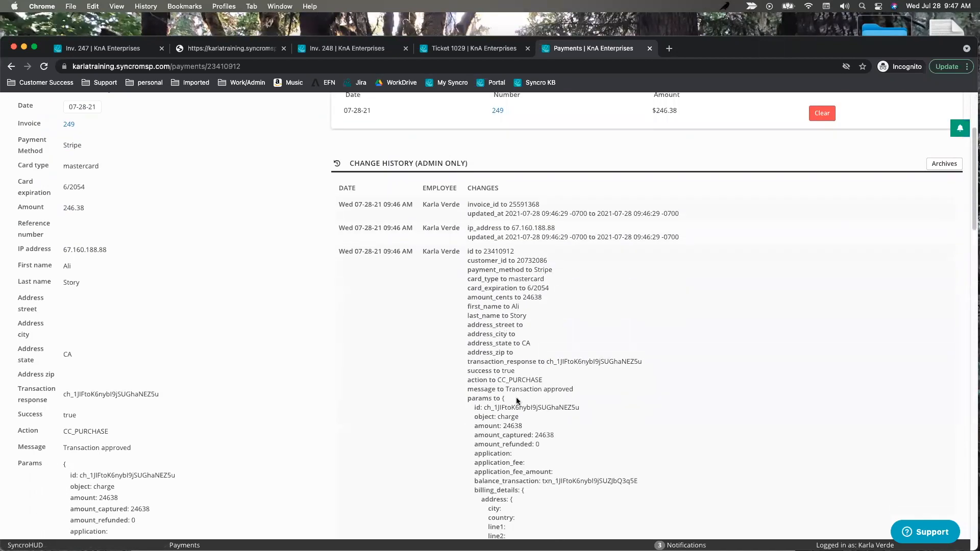
pyautogui.scroll(-1, 309, 391)
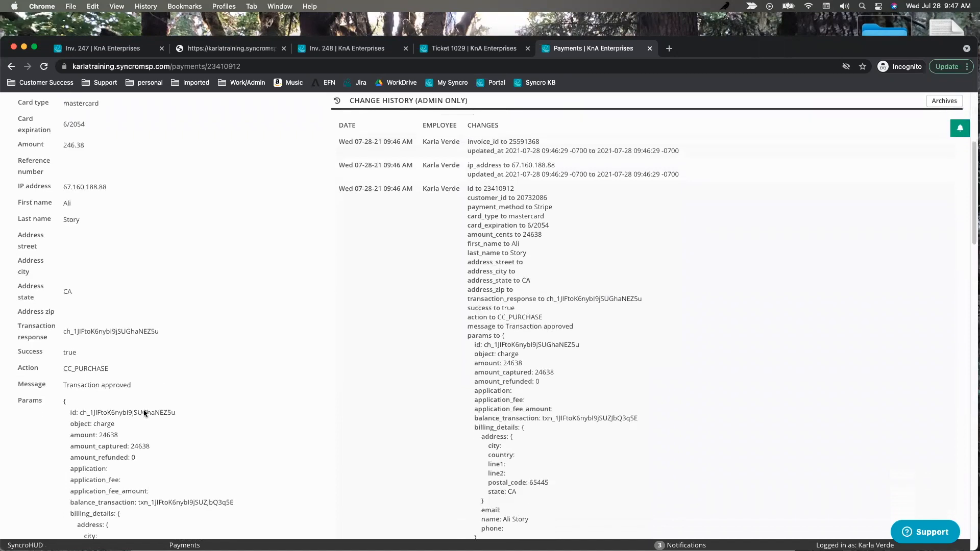
pyautogui.scroll(-1, 113, 427)
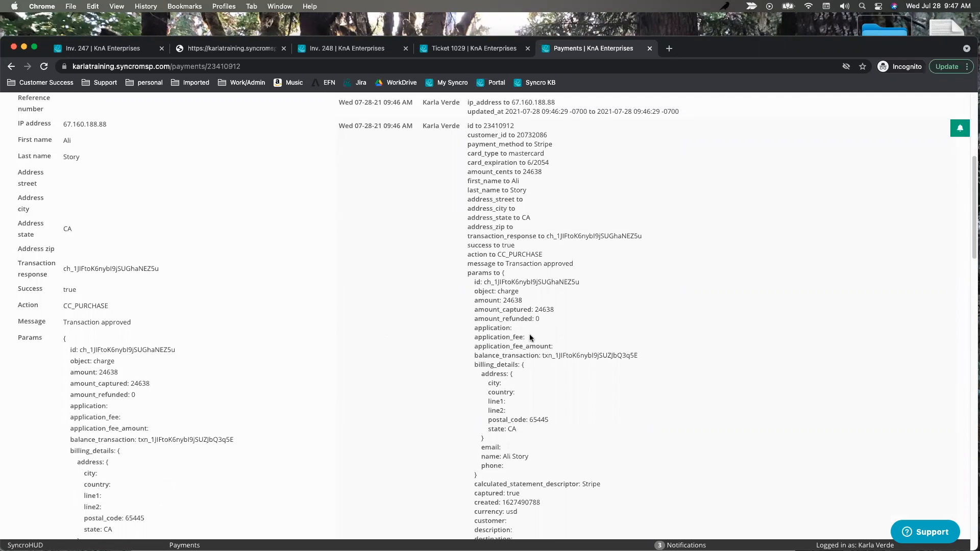
pyautogui.scroll(5, 271, 276)
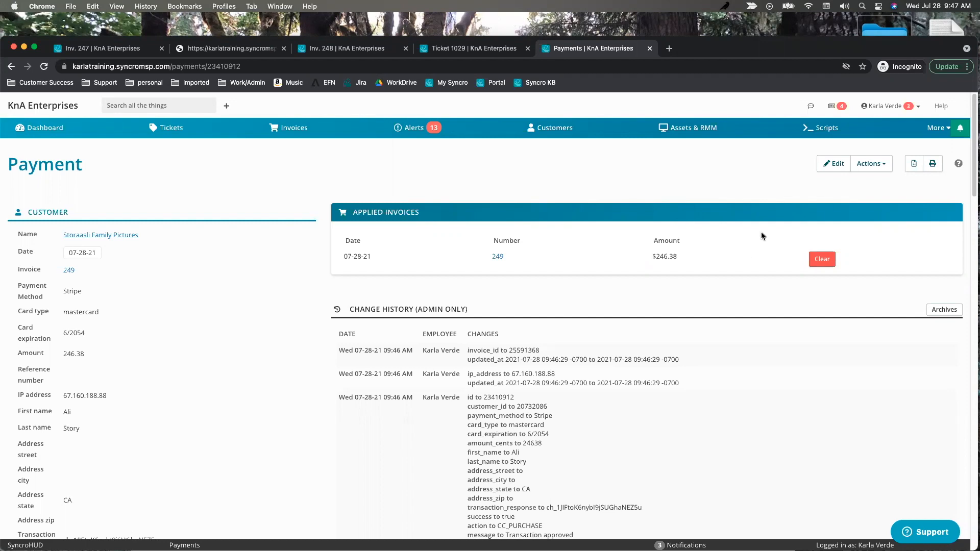
# Create a New Schedule under Recurring Invoices for customer Haven PD and proceed to its form.
pyautogui.click(932, 131)
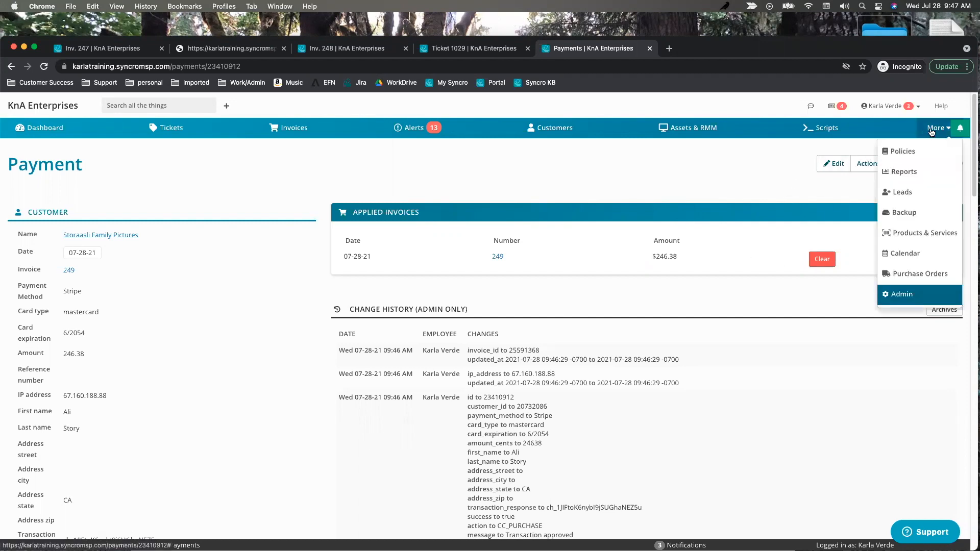
pyautogui.click(761, 188)
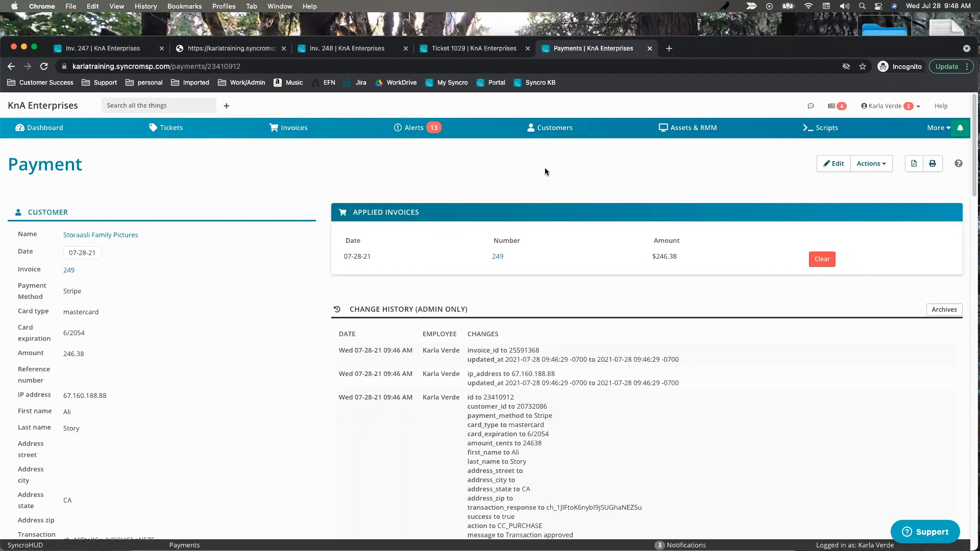
pyautogui.click(287, 132)
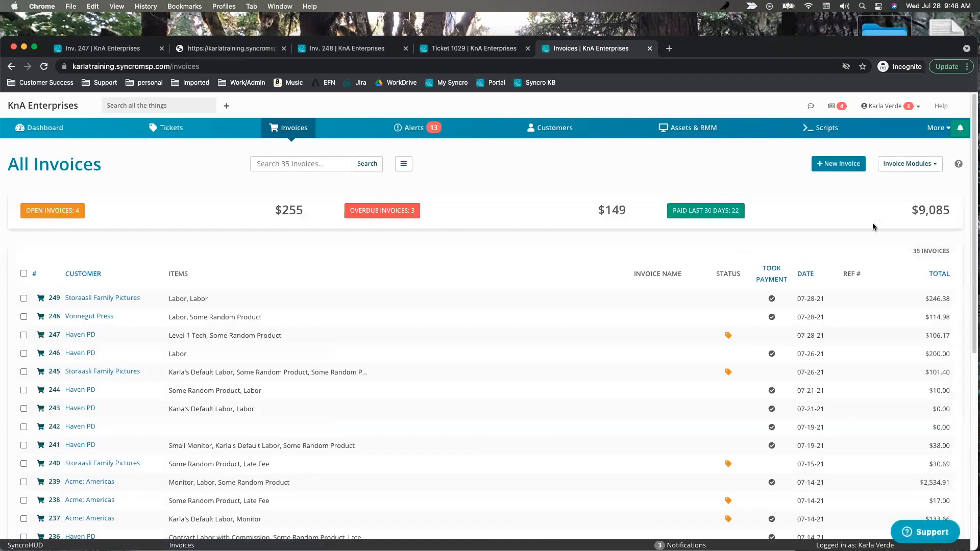
pyautogui.click(912, 167)
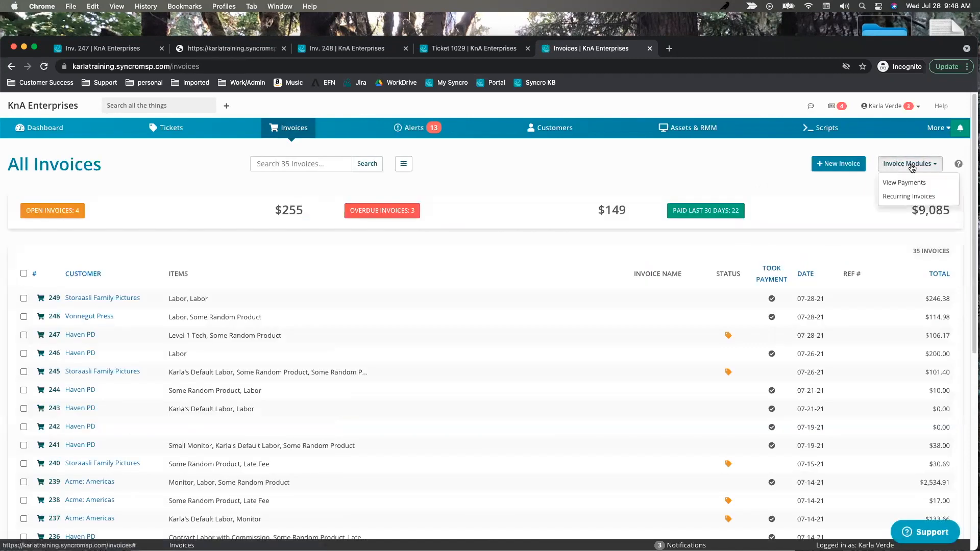
pyautogui.click(908, 199)
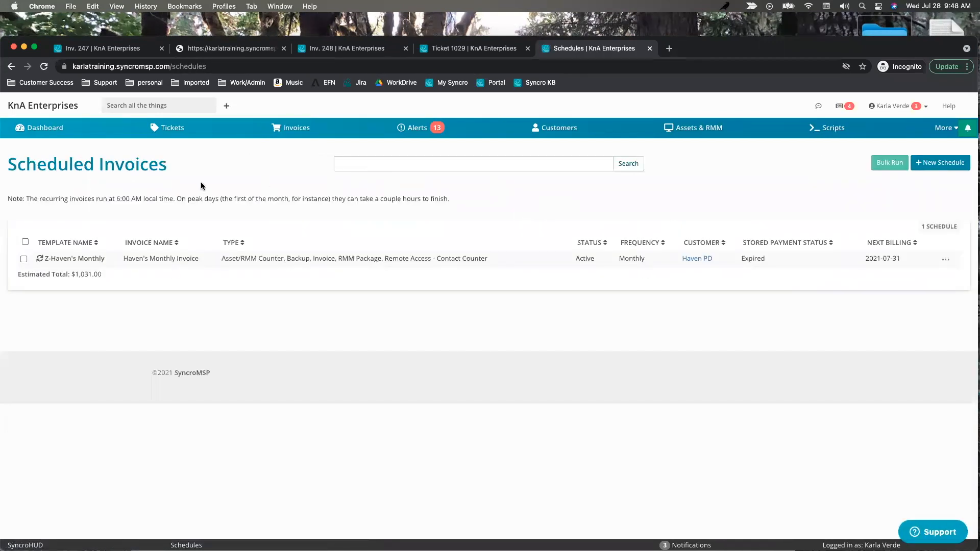
pyautogui.click(938, 164)
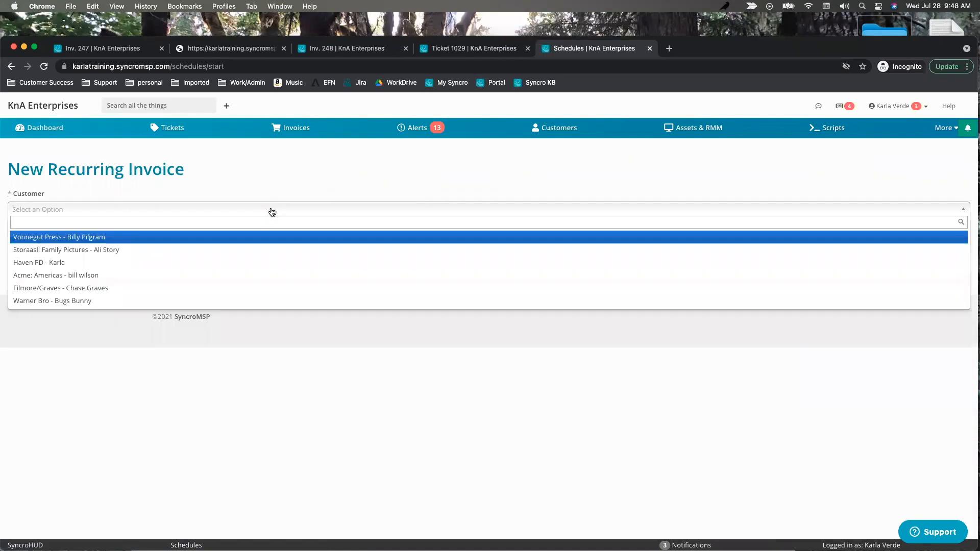
pyautogui.click(58, 263)
pyautogui.click(24, 228)
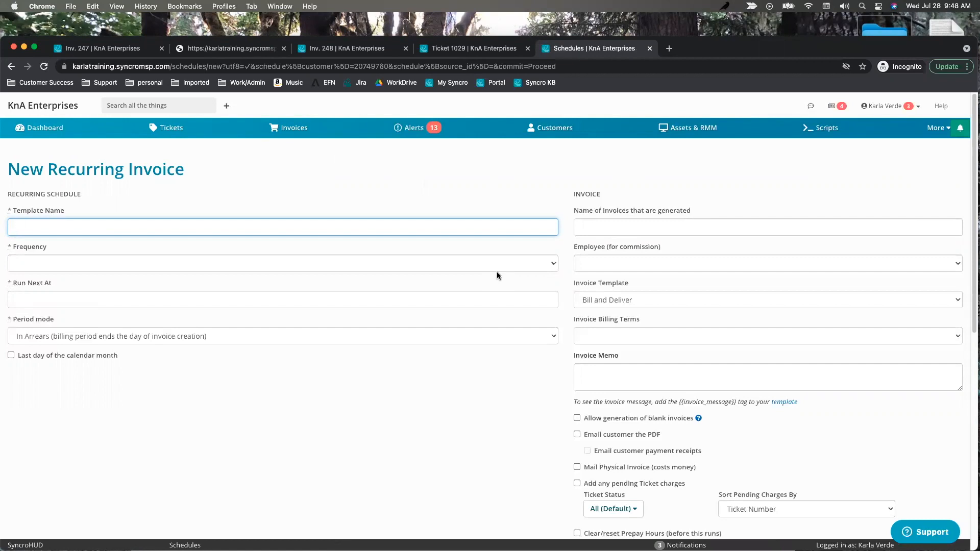
# Name the schedule "Haven's monthly prepaid" with a Monthly billing frequency.
pyautogui.write("Haven't")
pyautogui.write('s mont')
pyautogui.write('thly')
pyautogui.write(' prepaid')
pyautogui.click(38, 266)
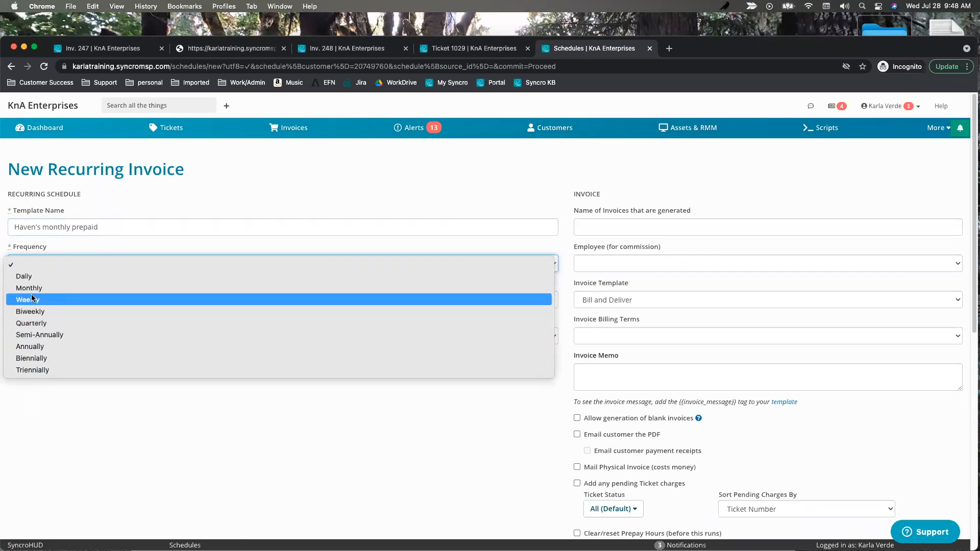
pyautogui.click(29, 289)
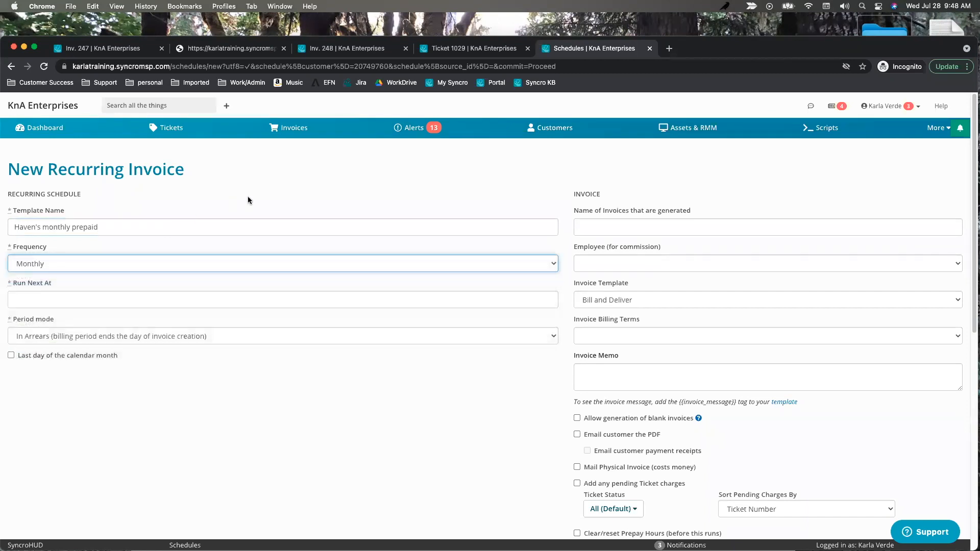
# Set the next run date to 07-31-2021.
pyautogui.click(114, 302)
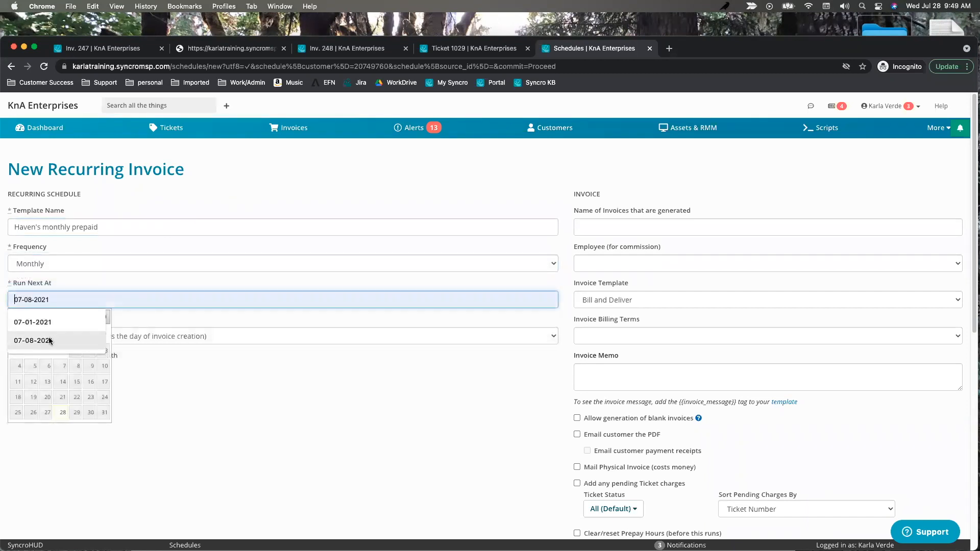
pyautogui.click(49, 382)
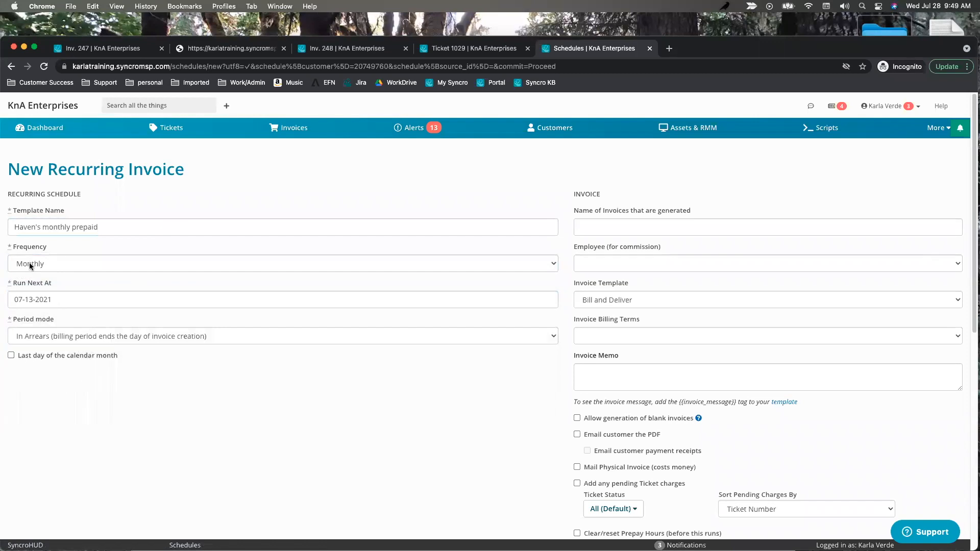
pyautogui.doubleClick(28, 300)
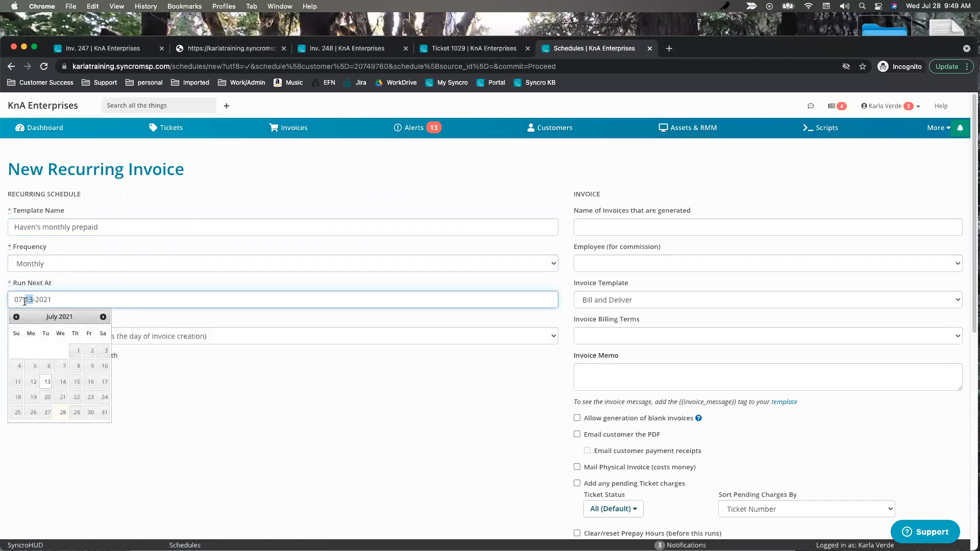
pyautogui.click(103, 318)
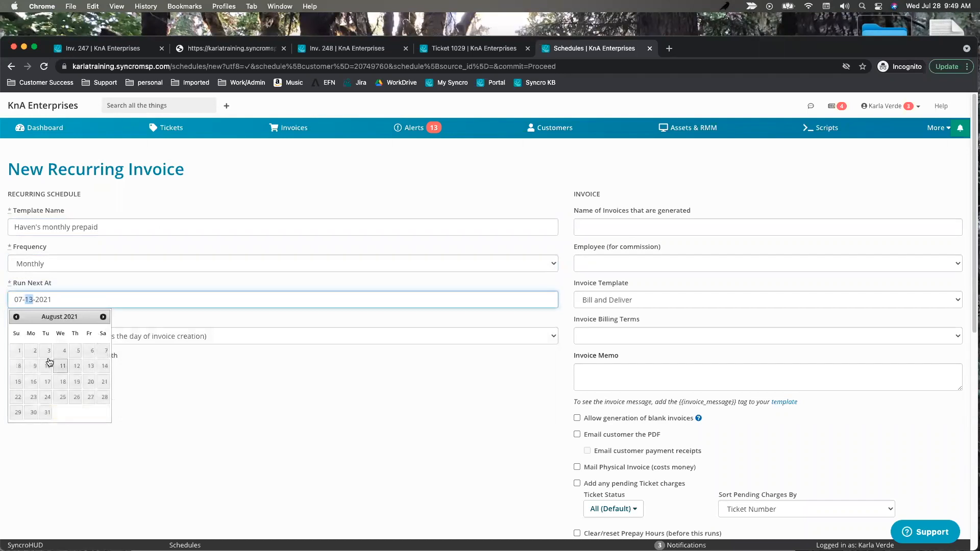
pyautogui.click(16, 351)
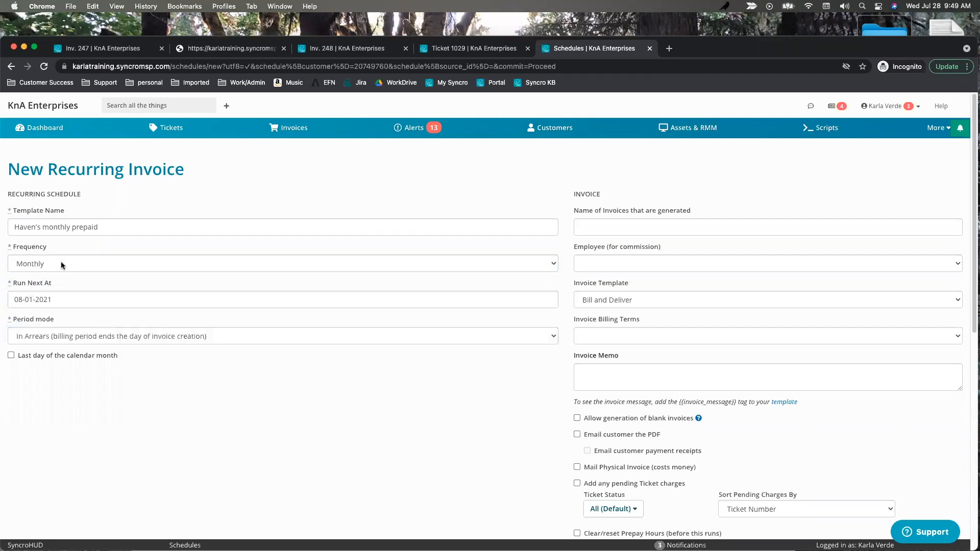
pyautogui.click(56, 301)
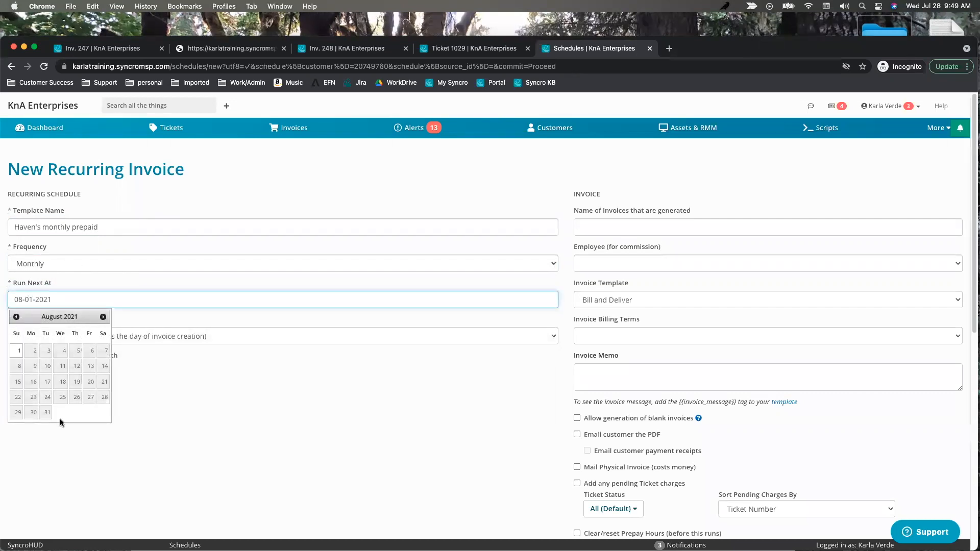
pyautogui.click(16, 317)
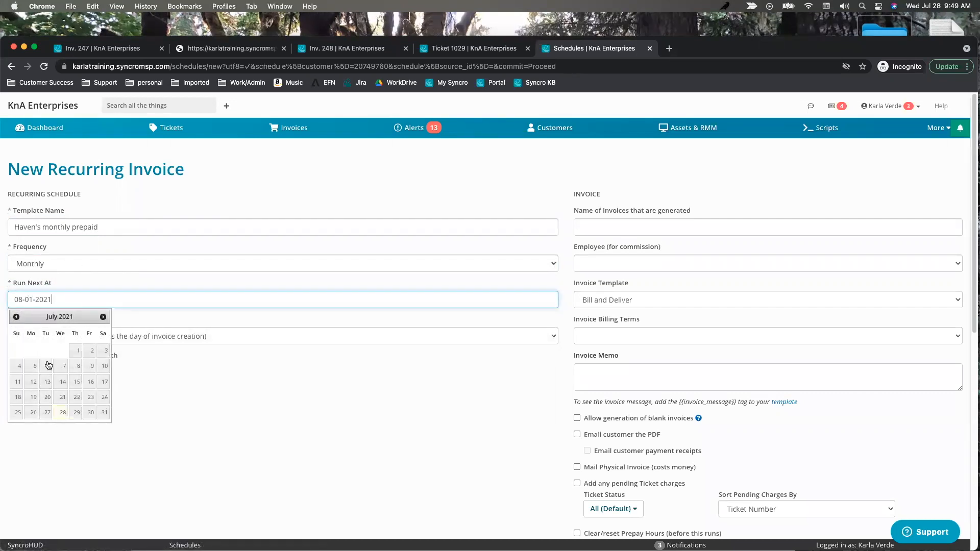
pyautogui.click(104, 412)
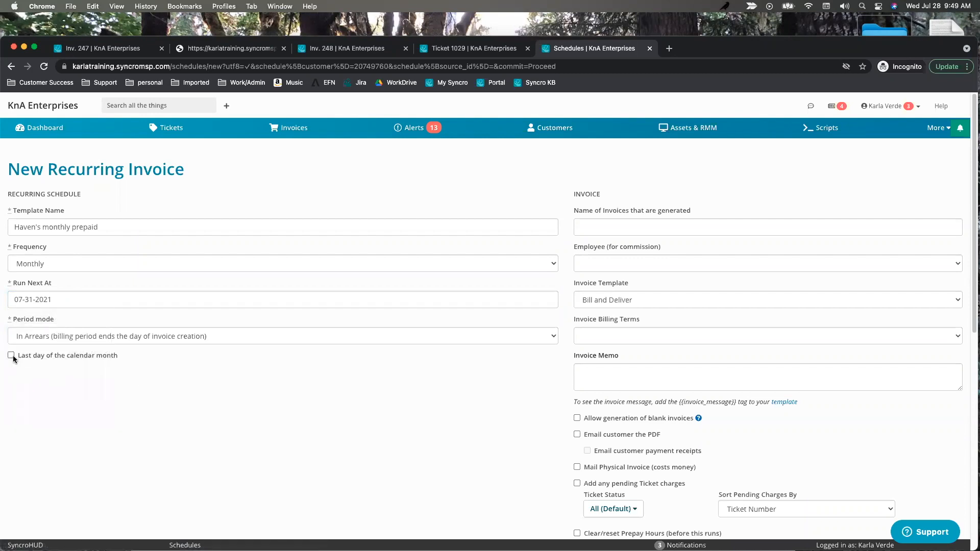
pyautogui.doubleClick(26, 301)
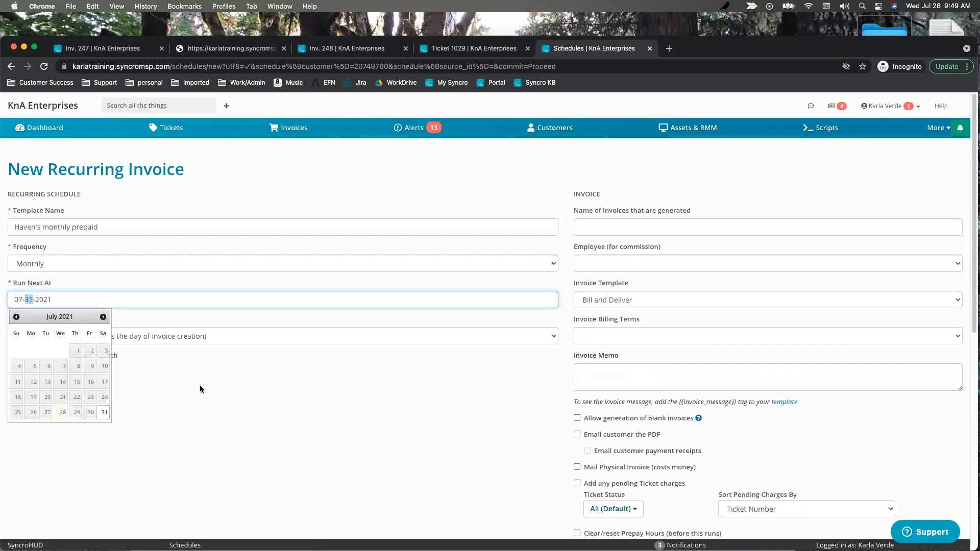
pyautogui.click(173, 401)
# Bill on the last day of the calendar month with In Advance Inclusive period mode.
pyautogui.click(10, 356)
pyautogui.click(232, 337)
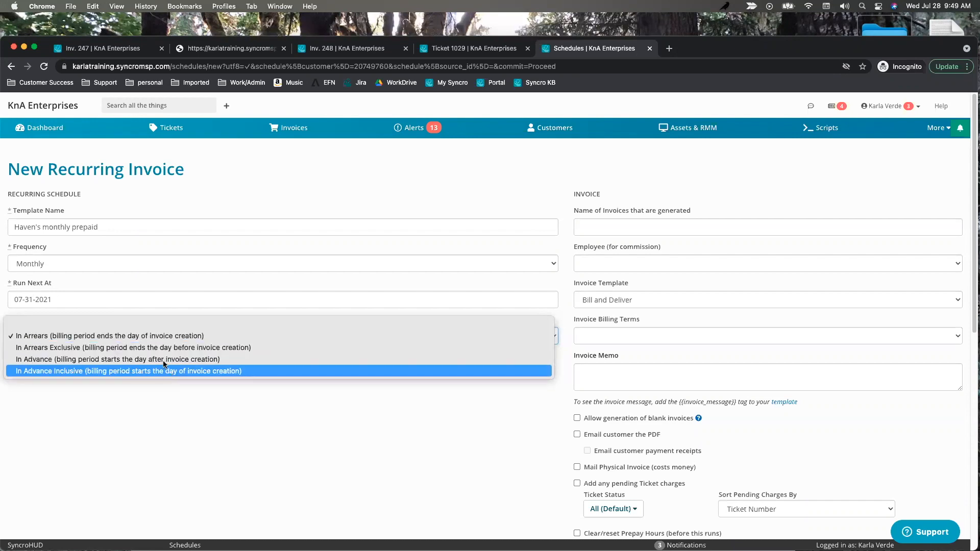
pyautogui.click(222, 429)
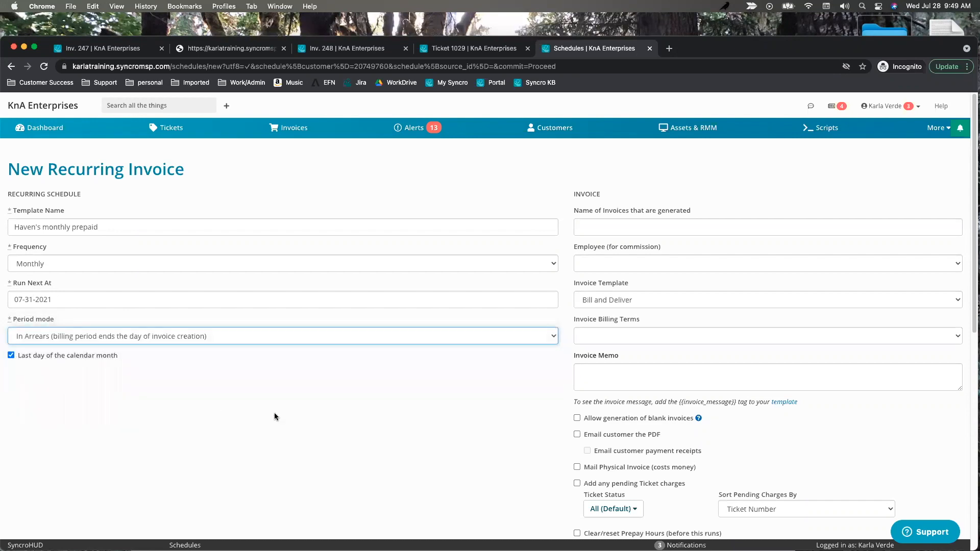
pyautogui.click(254, 336)
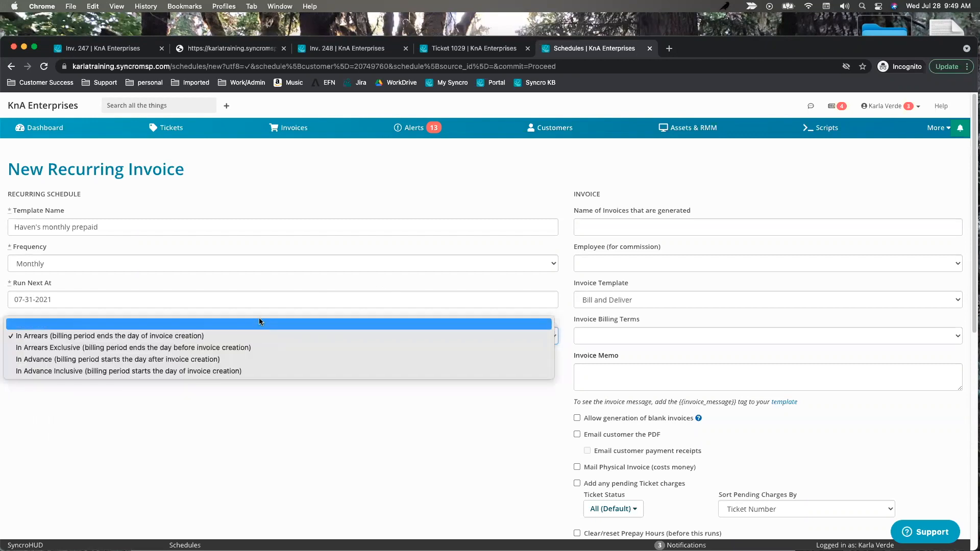
pyautogui.click(225, 371)
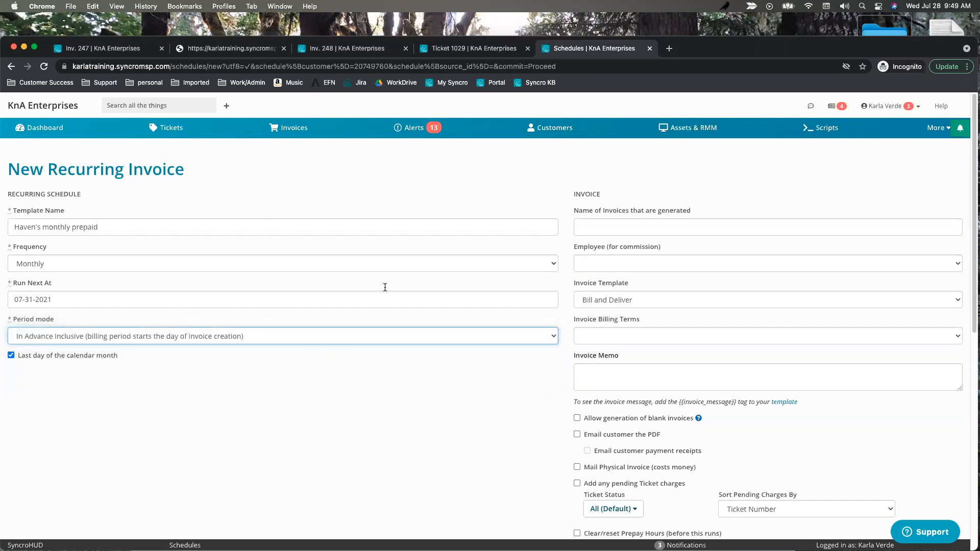
# Name invoices "haven's prepaid labor w/ discount", use 10 every 10 days terms, include pending ticket charges.
pyautogui.click(615, 225)
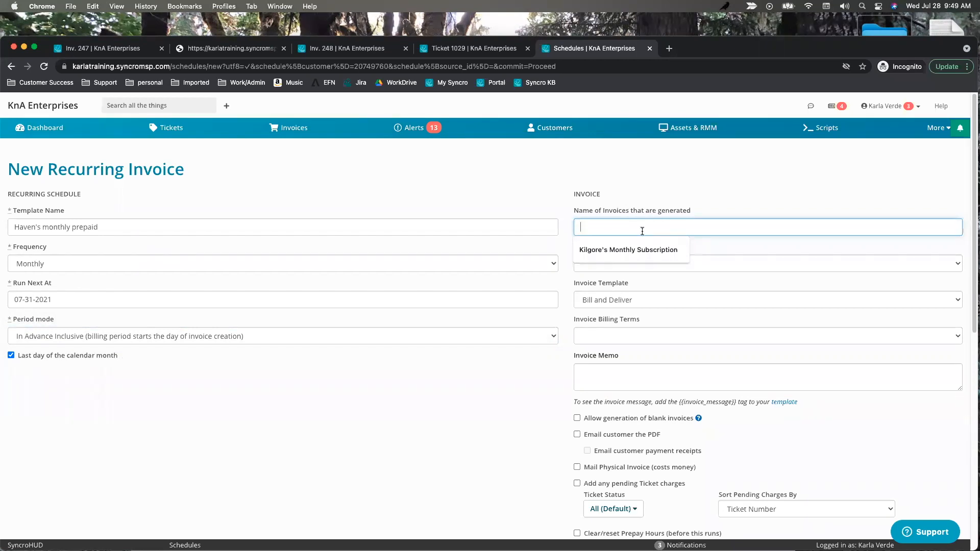
pyautogui.write("haven''s p")
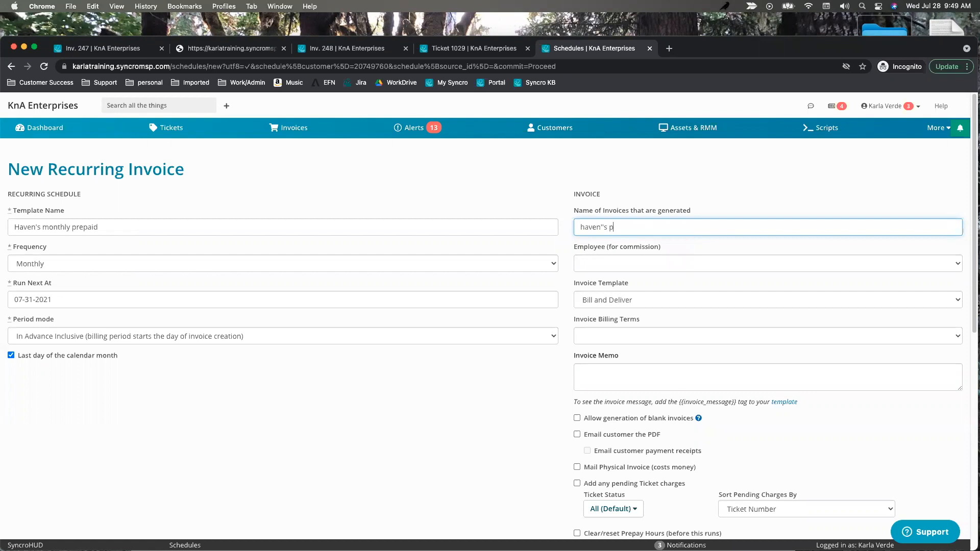
pyautogui.write('s prepaid labor w/discount')
pyautogui.click(664, 227)
pyautogui.click(611, 333)
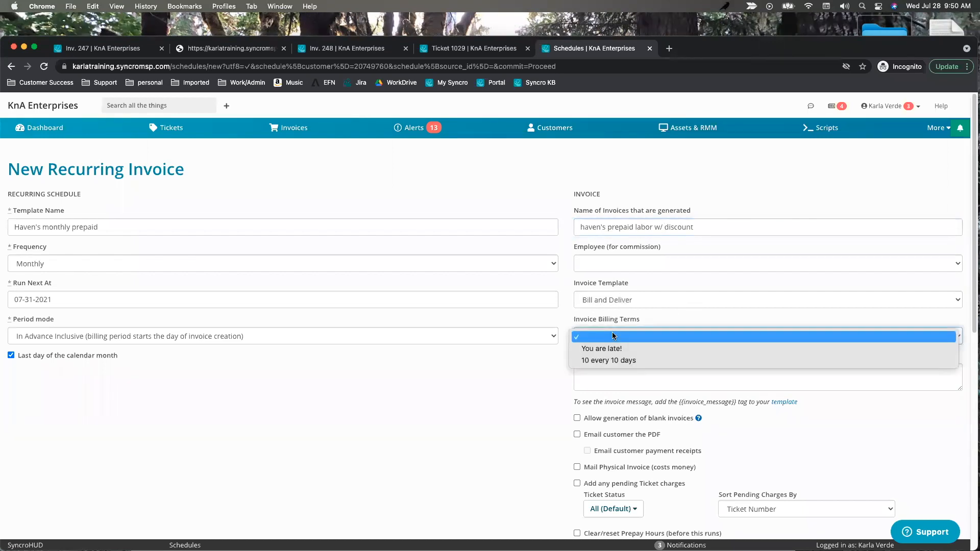
pyautogui.click(605, 362)
pyautogui.click(633, 375)
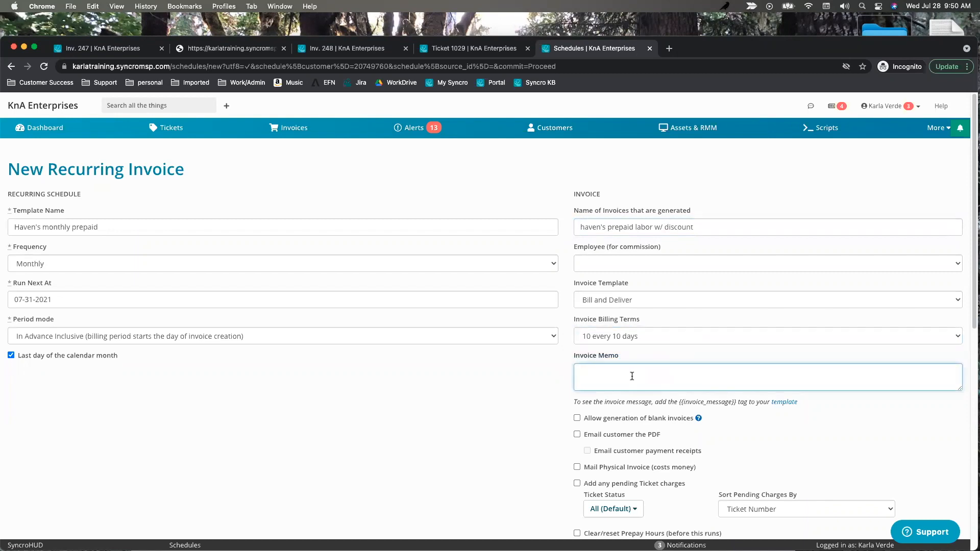
pyautogui.scroll(-2, 663, 429)
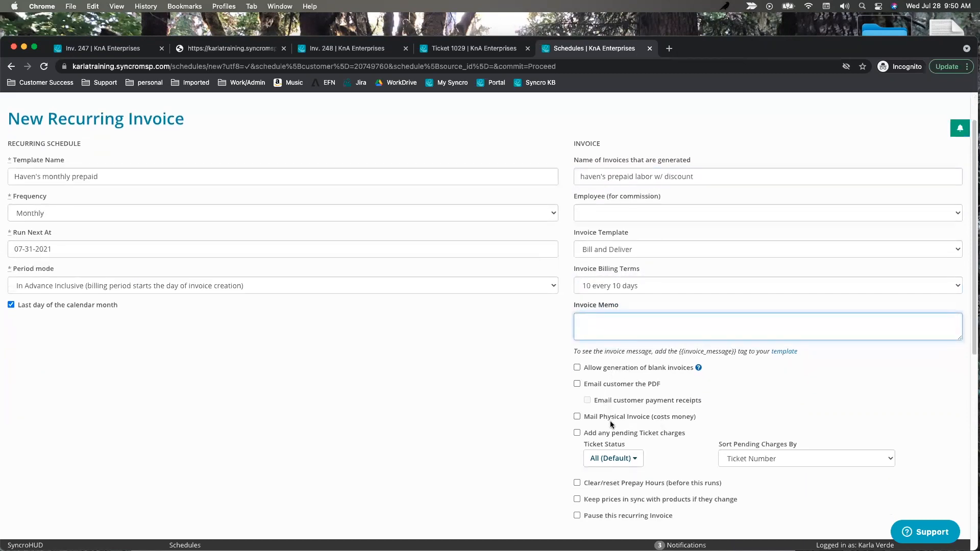
pyautogui.click(578, 434)
pyautogui.scroll(-2, 580, 375)
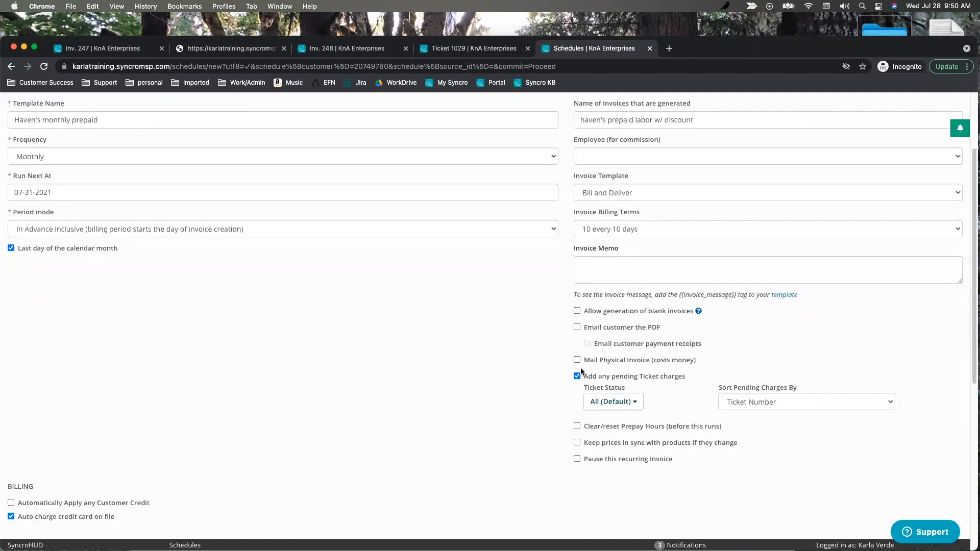
# Append '+' to the template name and restrict ticket charges to Resolved tickets.
pyautogui.click(145, 120)
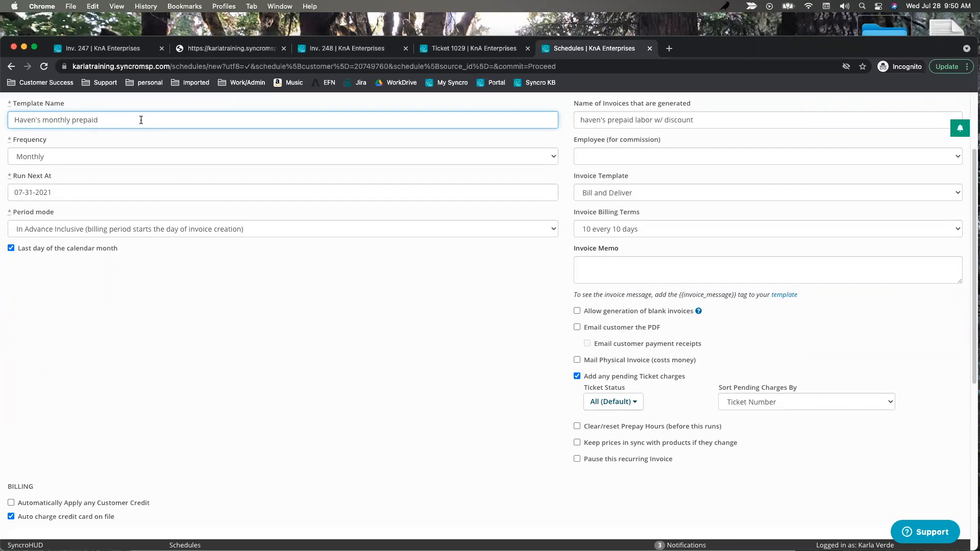
pyautogui.write('+')
pyautogui.scroll(-1, 669, 386)
pyautogui.click(612, 364)
pyautogui.click(597, 460)
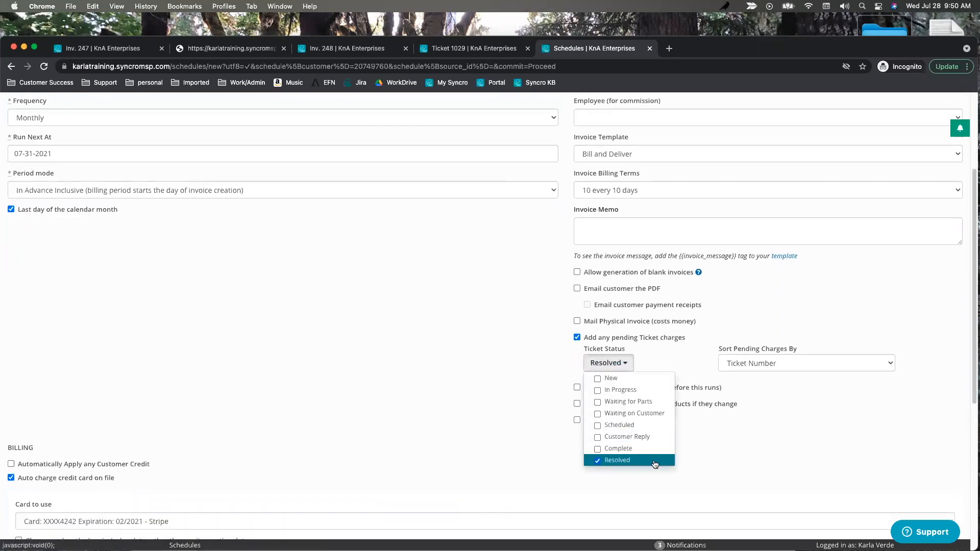
pyautogui.click(531, 380)
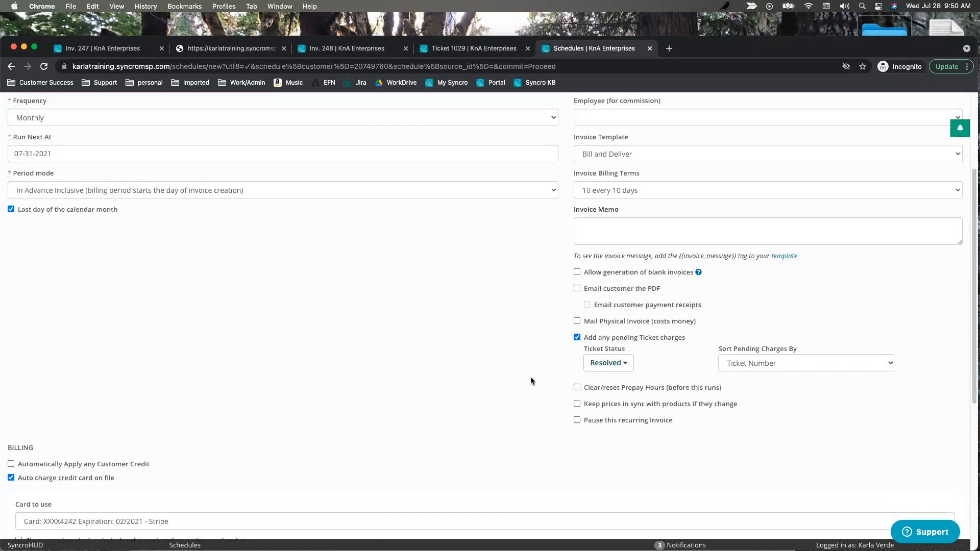
pyautogui.click(609, 363)
pyautogui.click(598, 460)
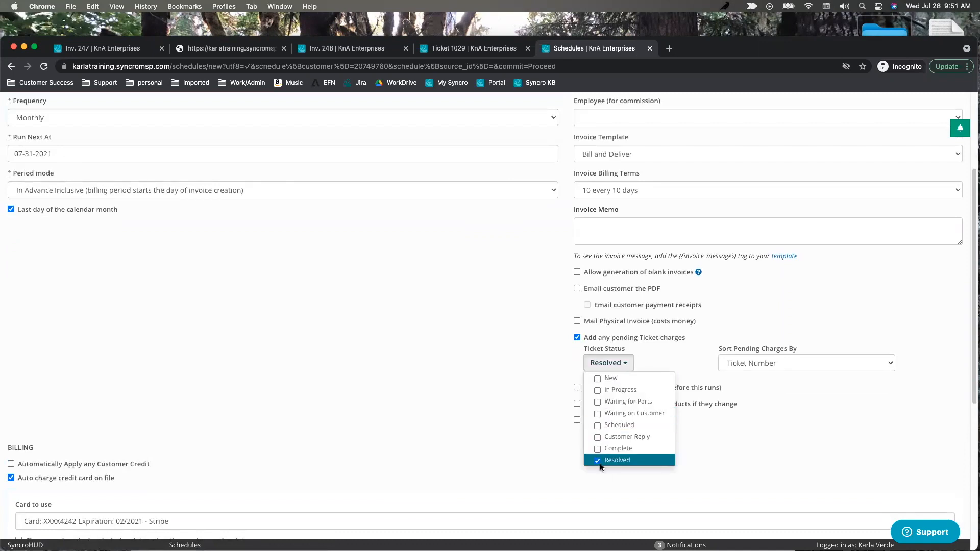
pyautogui.click(535, 365)
pyautogui.click(614, 365)
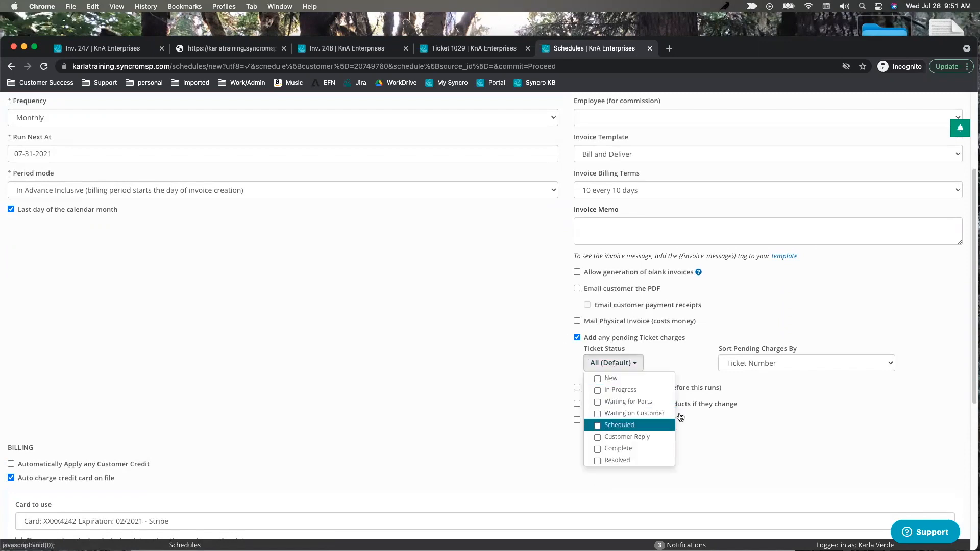
pyautogui.click(513, 361)
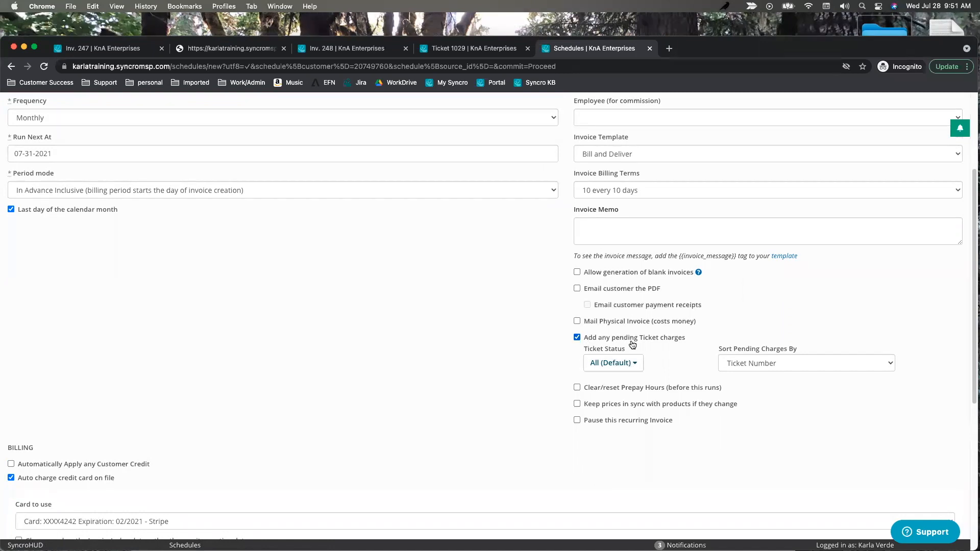
pyautogui.click(613, 363)
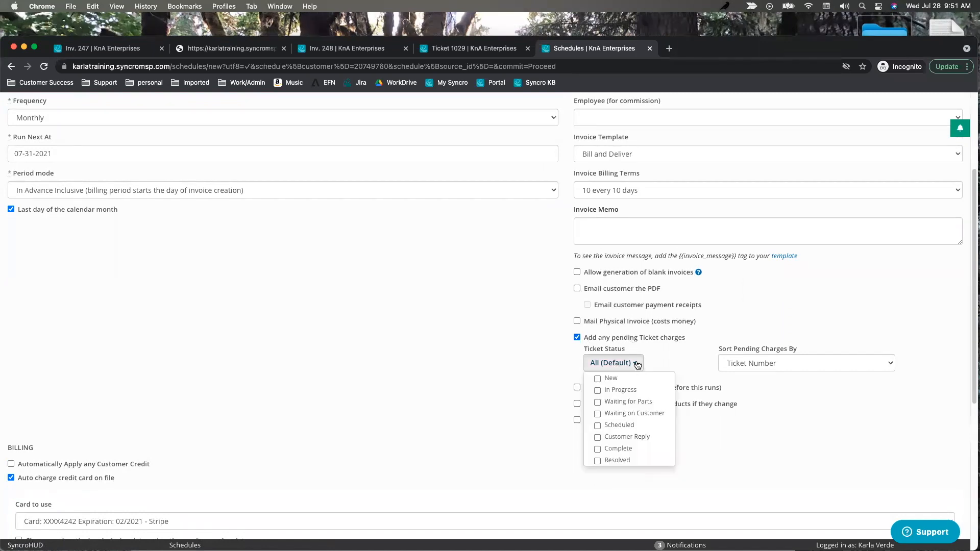
pyautogui.click(598, 461)
pyautogui.click(439, 340)
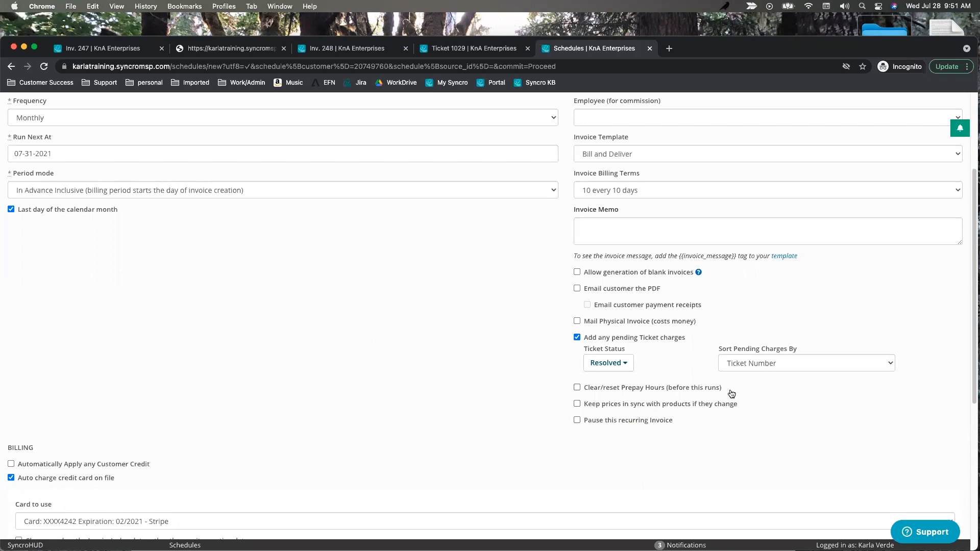
pyautogui.moveTo(732, 391); pyautogui.dragTo(586, 393)
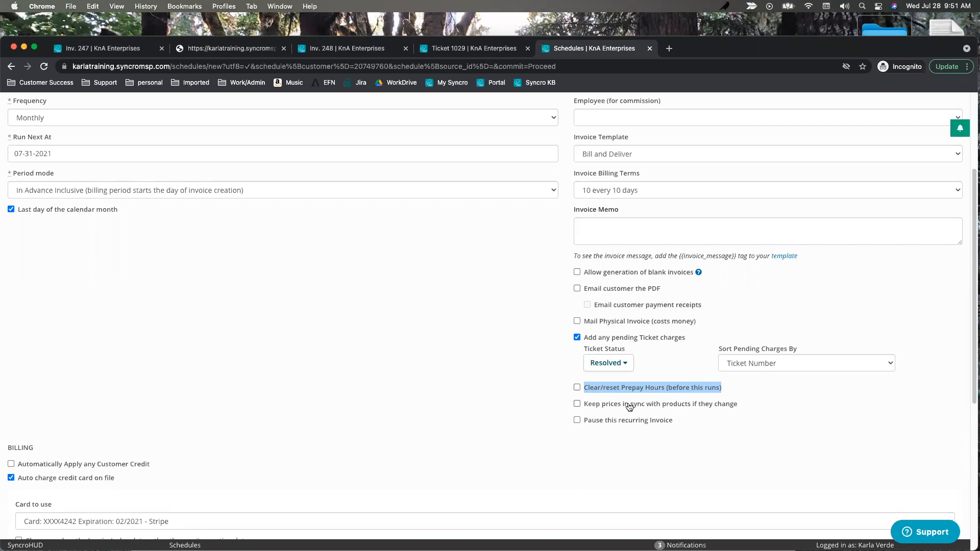
# Enable 'Clear/reset Prepay Hours' and 'Keep prices in sync with products' on the schedule.
pyautogui.click(577, 389)
pyautogui.click(578, 388)
pyautogui.click(577, 388)
pyautogui.moveTo(741, 410); pyautogui.dragTo(585, 410)
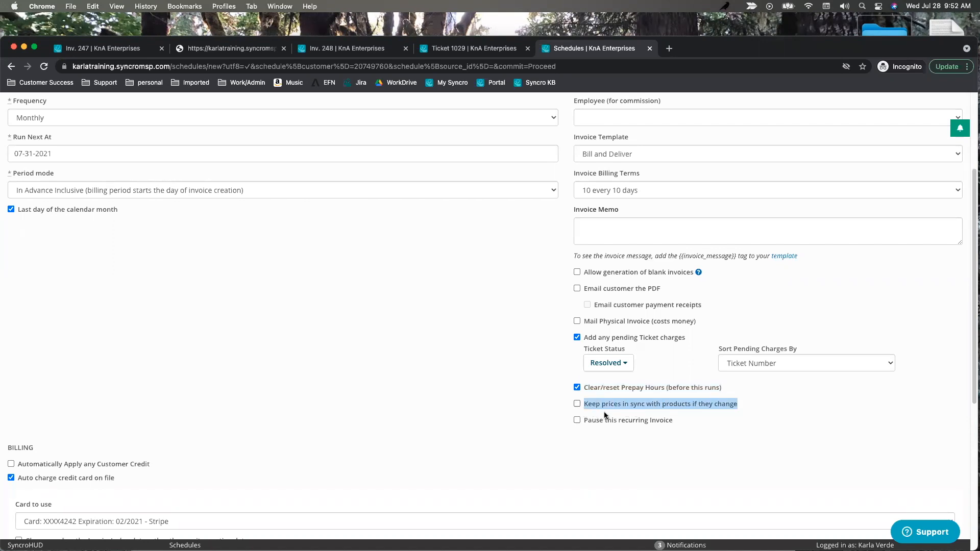
pyautogui.click(578, 404)
pyautogui.scroll(-1, 353, 421)
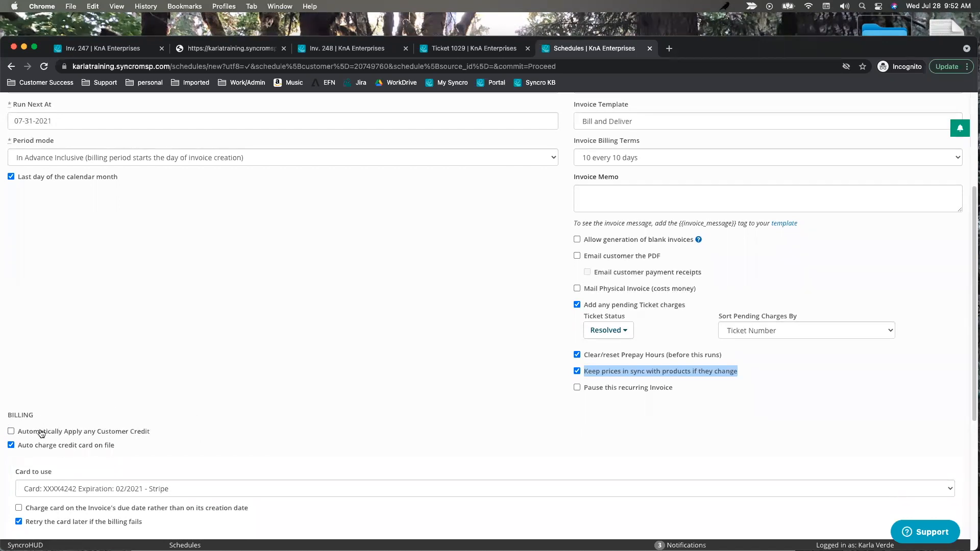
pyautogui.scroll(-2, 153, 418)
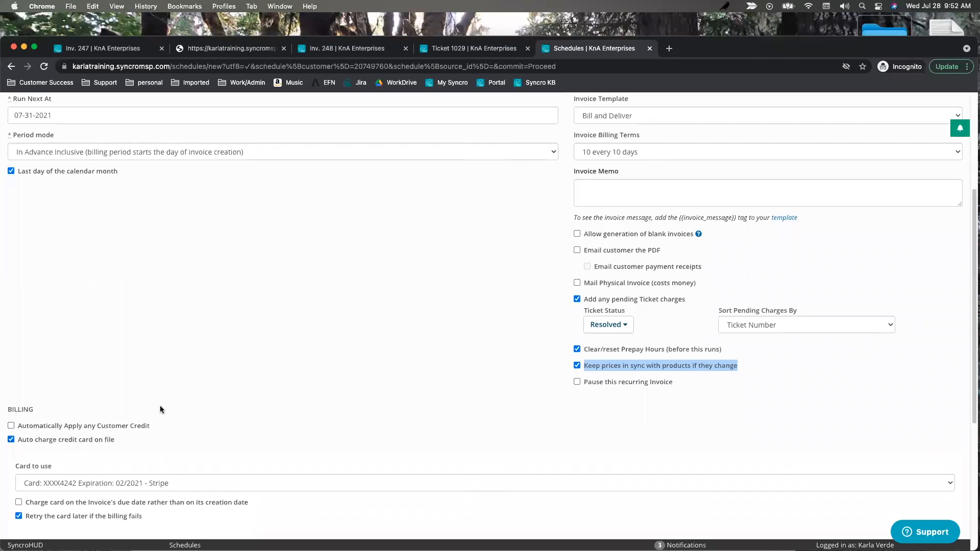
pyautogui.scroll(-4, 331, 389)
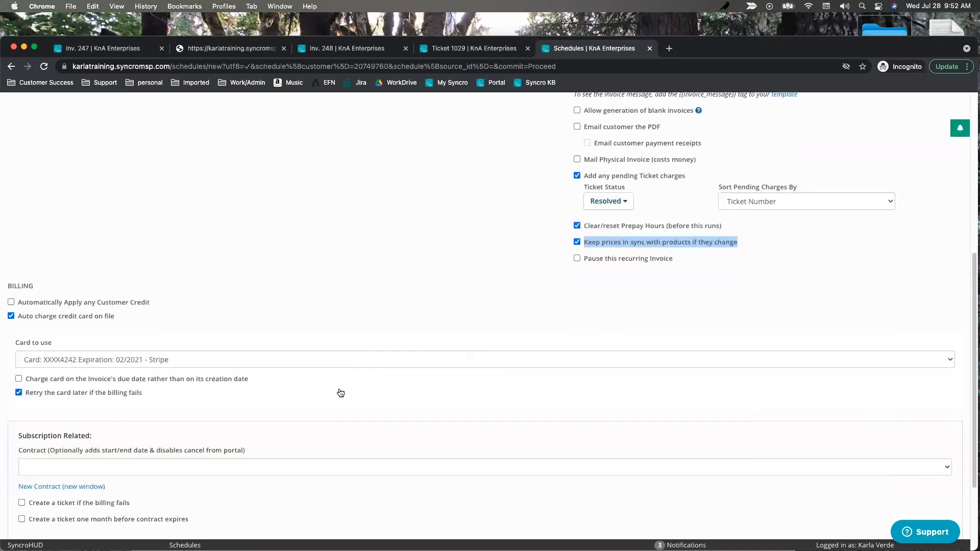
pyautogui.scroll(-4, 412, 365)
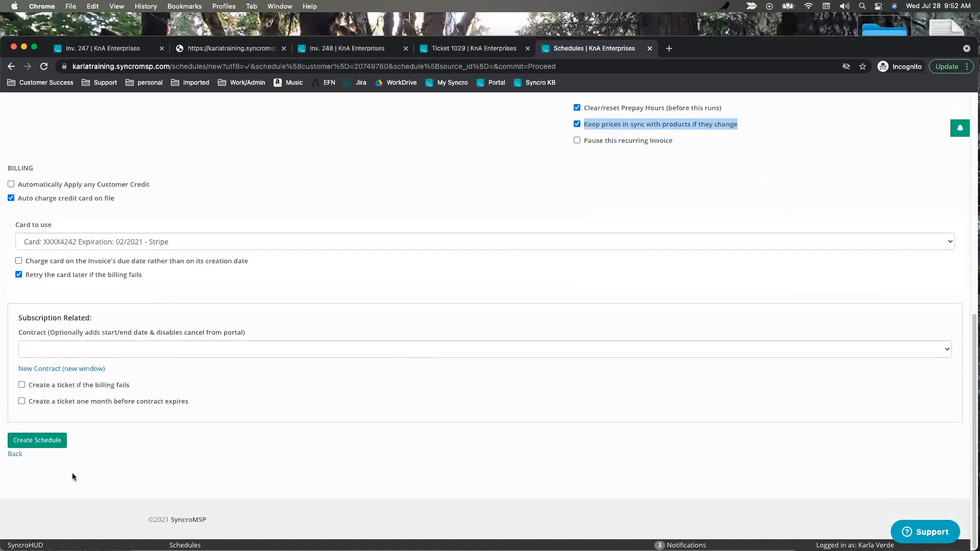
# Create the recurring invoice schedule.
pyautogui.click(46, 442)
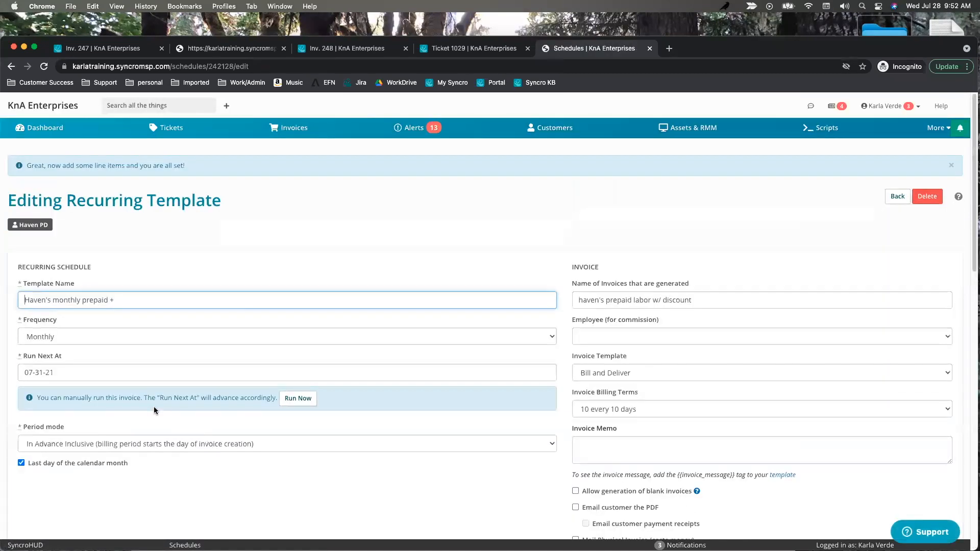
pyautogui.scroll(-10, 397, 418)
pyautogui.scroll(-5, 402, 414)
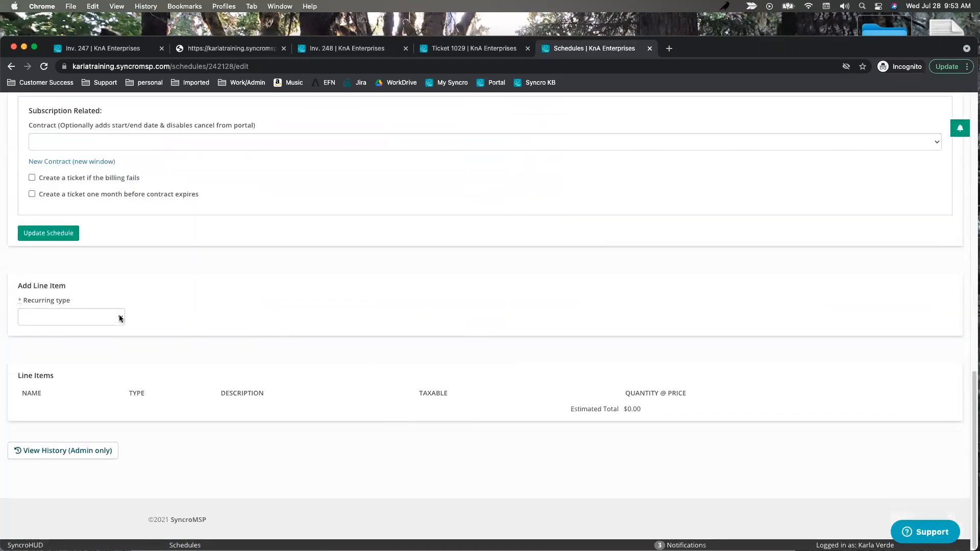
# Add a Standard Full PrePaid Time line item with quantity 10 and price 150 to the template.
pyautogui.click(119, 320)
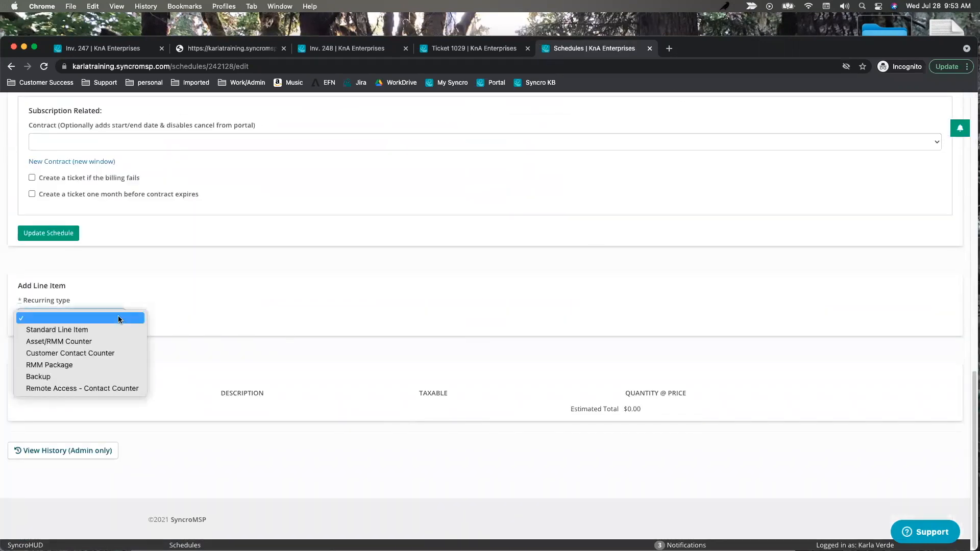
pyautogui.click(81, 330)
pyautogui.click(110, 353)
pyautogui.write('pre')
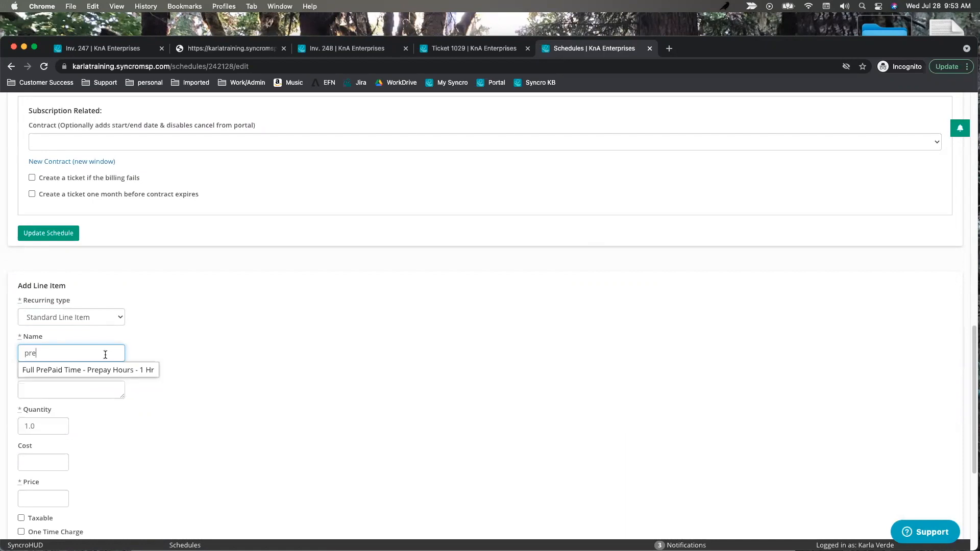
pyautogui.click(90, 370)
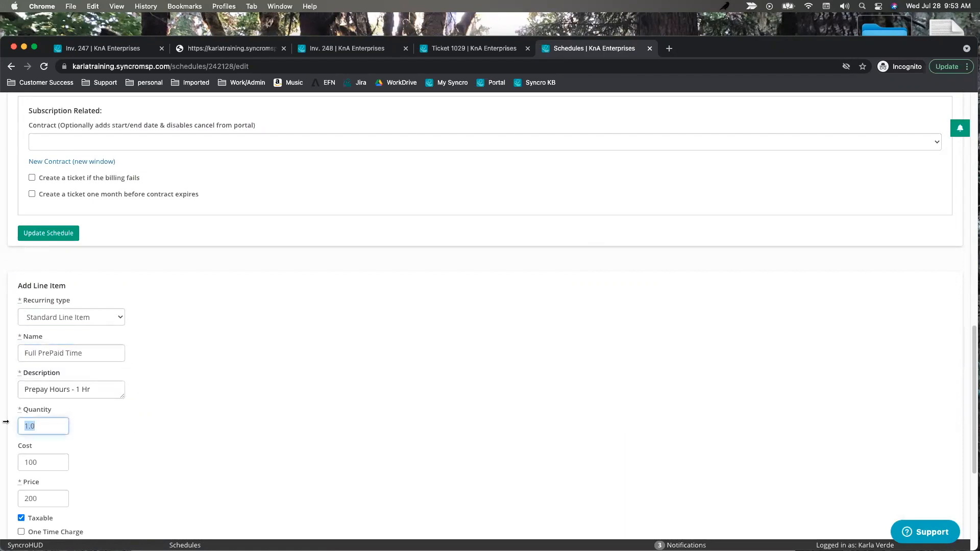
pyautogui.write('10')
pyautogui.scroll(-2, 92, 416)
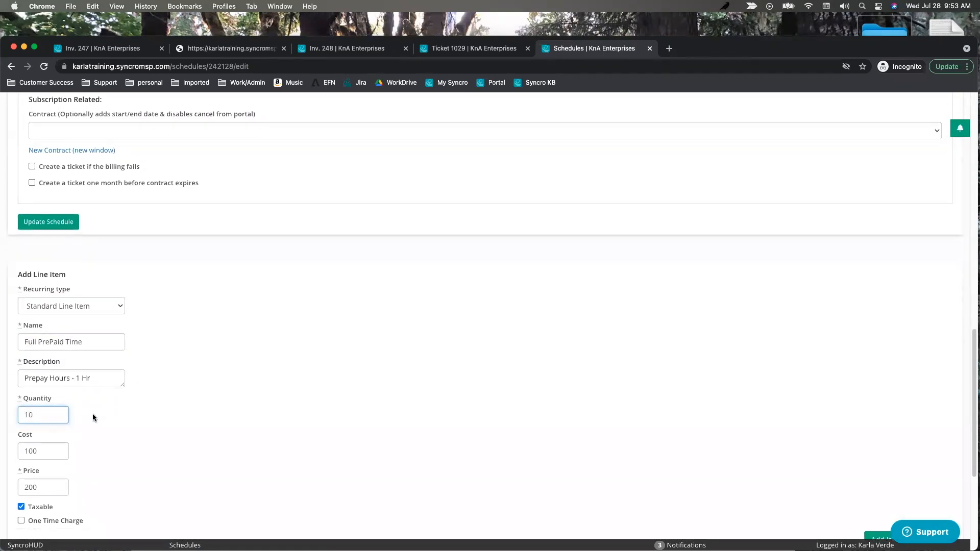
pyautogui.doubleClick(50, 459)
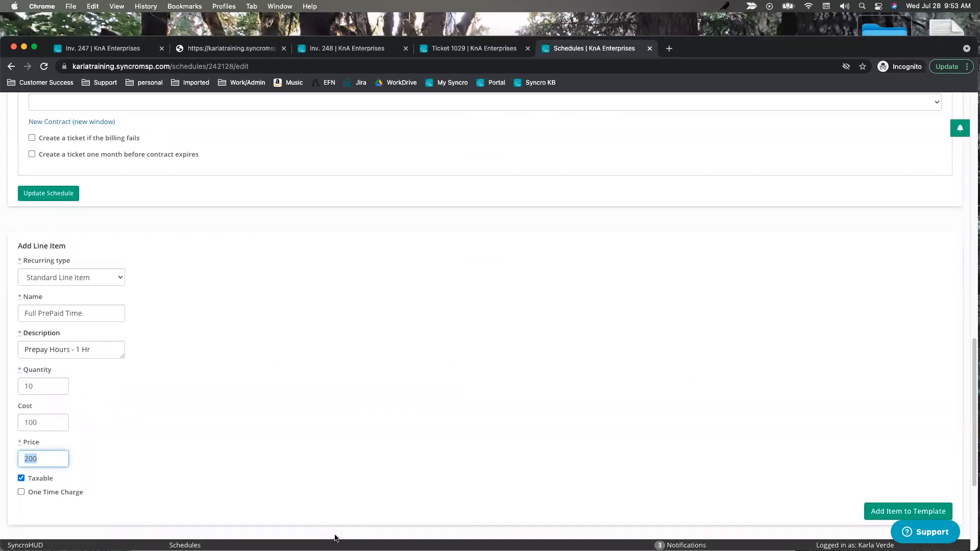
pyautogui.write('150.')
pyautogui.click(887, 513)
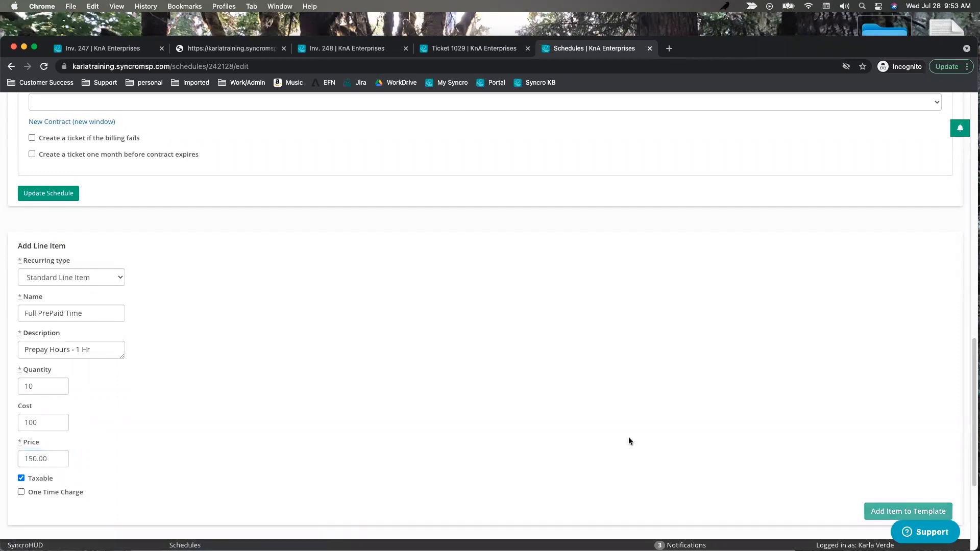
# Save the recurring schedule with Update Schedule.
pyautogui.scroll(-10, 358, 469)
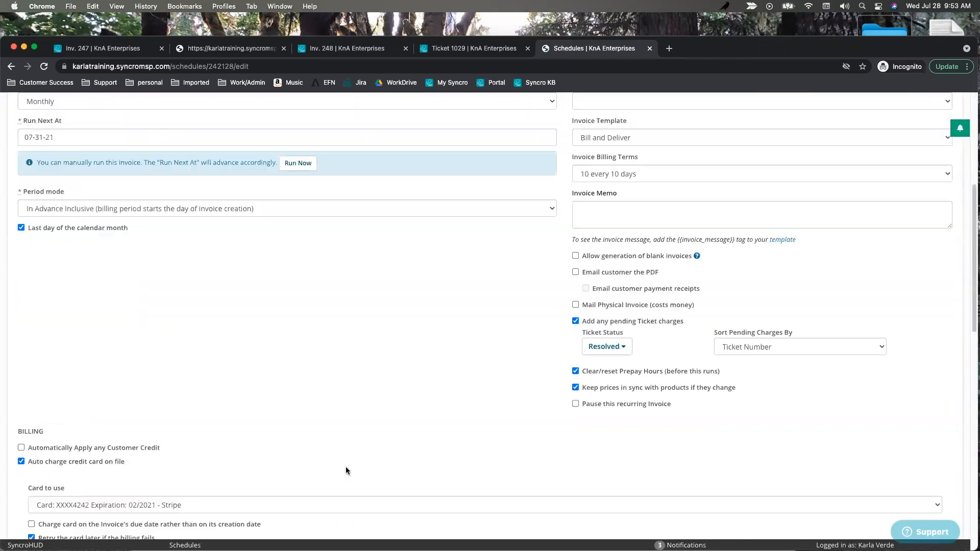
pyautogui.scroll(-5, 407, 461)
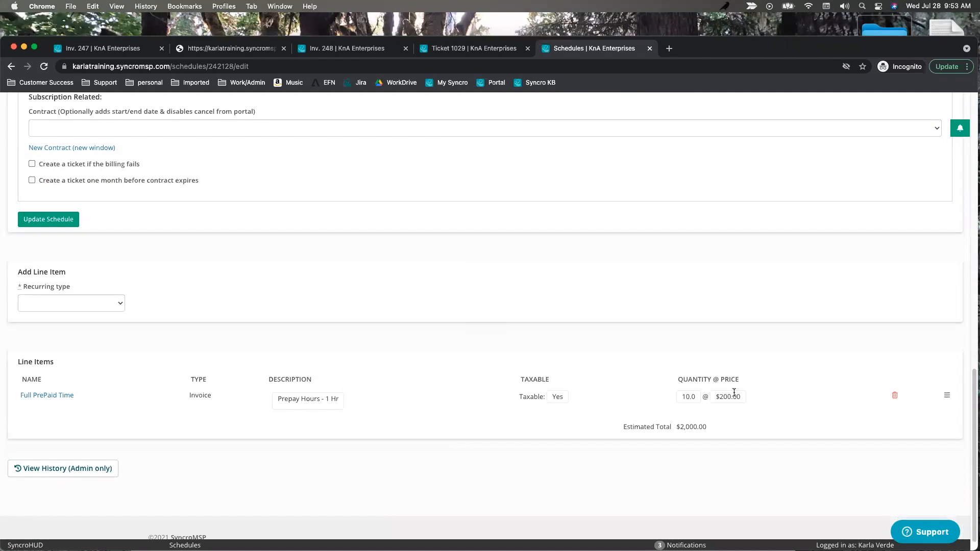
pyautogui.scroll(6, 712, 381)
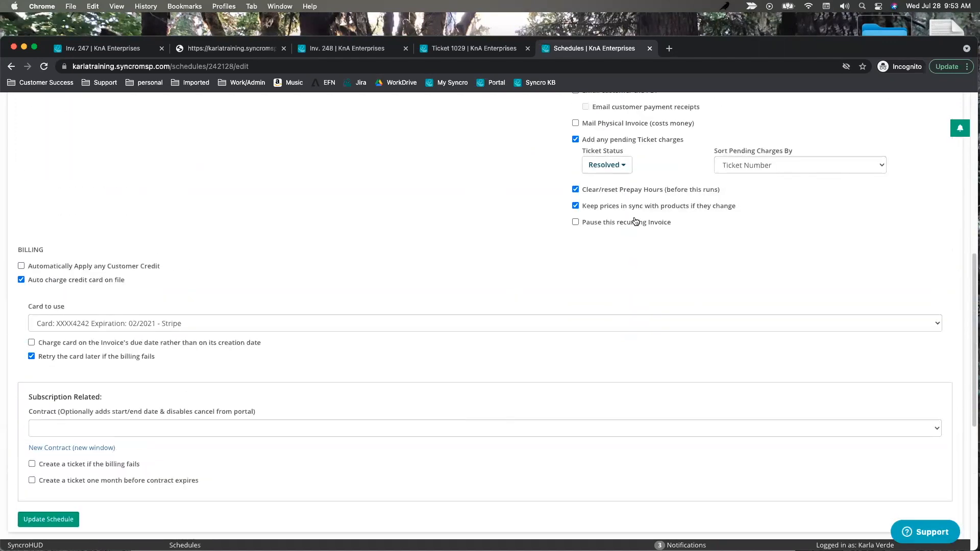
pyautogui.scroll(-6, 576, 315)
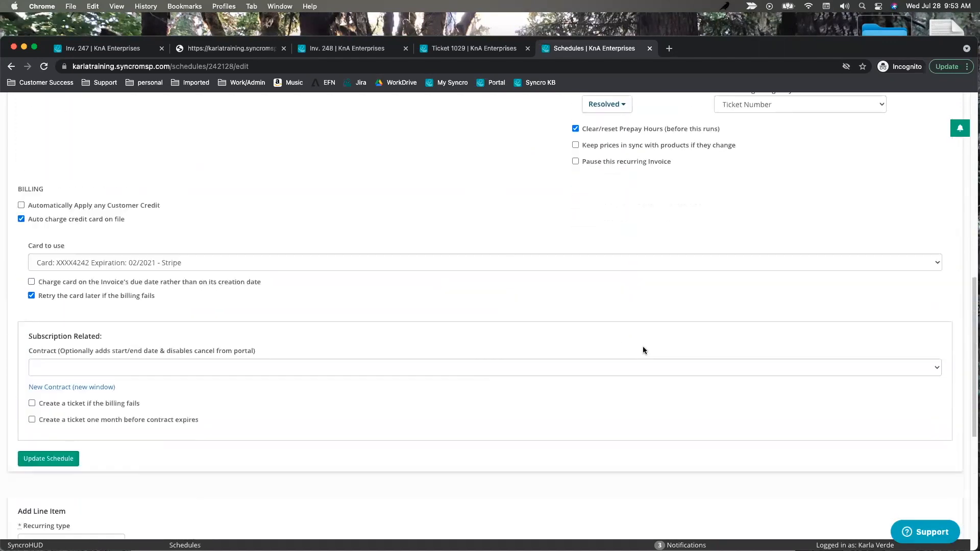
pyautogui.click(56, 209)
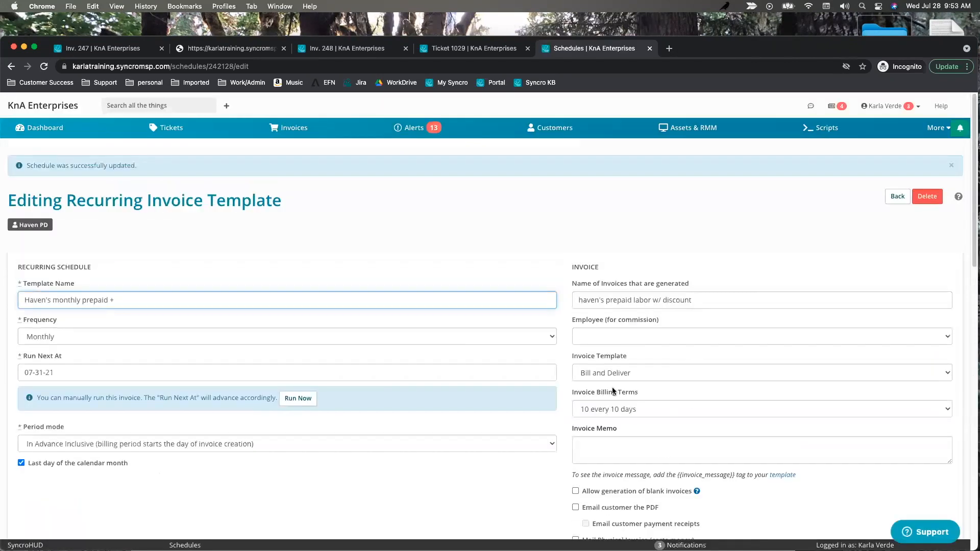
pyautogui.scroll(-6, 661, 368)
pyautogui.moveTo(740, 307); pyautogui.dragTo(713, 306)
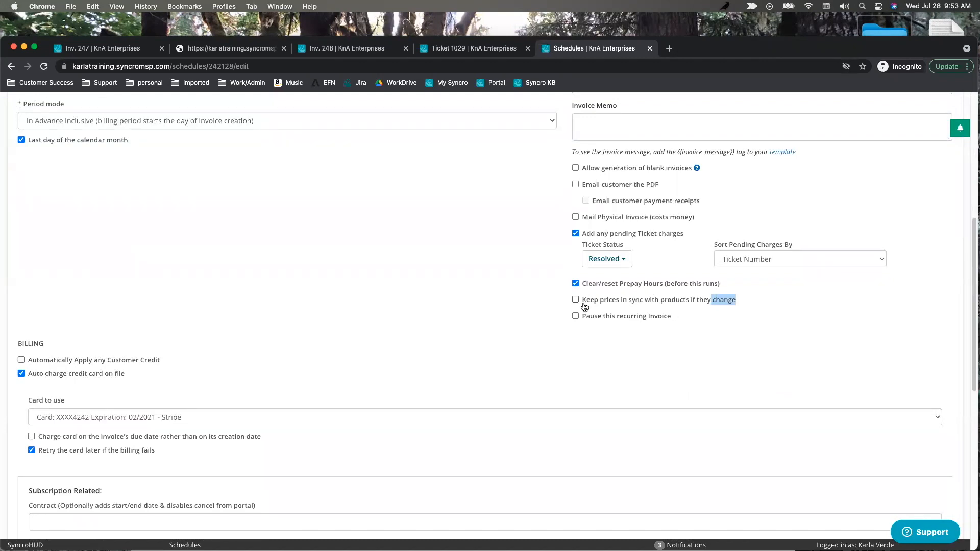
pyautogui.moveTo(583, 305); pyautogui.dragTo(689, 305)
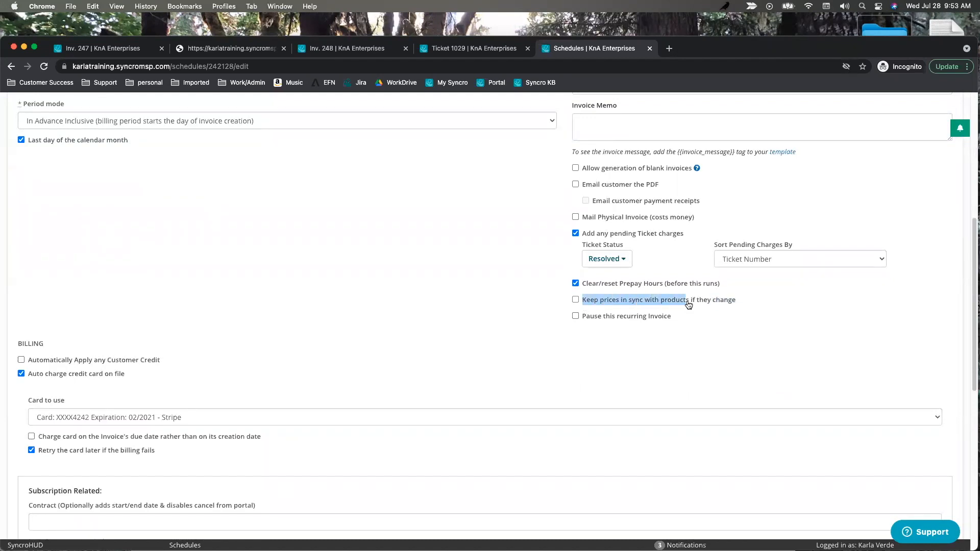
pyautogui.scroll(-6, 462, 358)
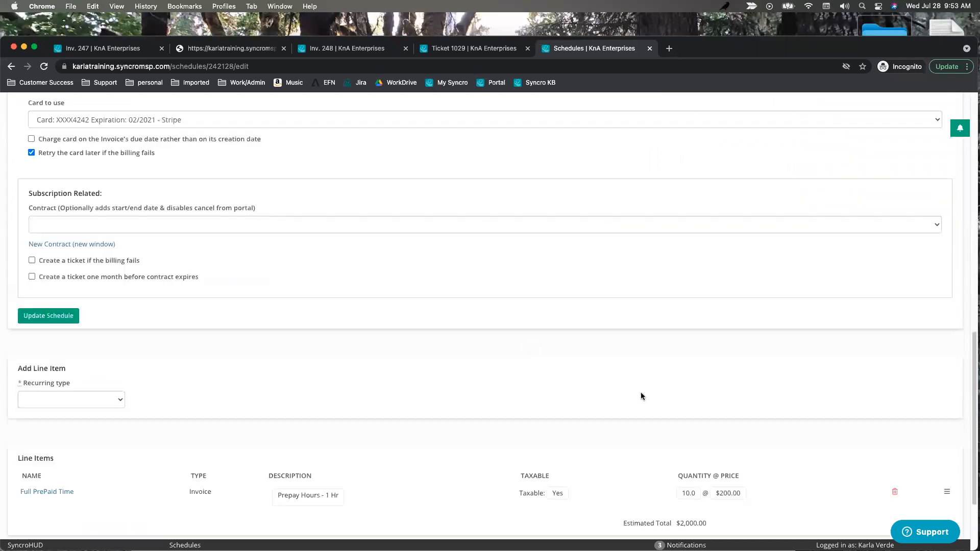
pyautogui.scroll(-2, 642, 396)
# Change the Full PrePaid Time line price from 200.0 to 150.00.
pyautogui.click(727, 378)
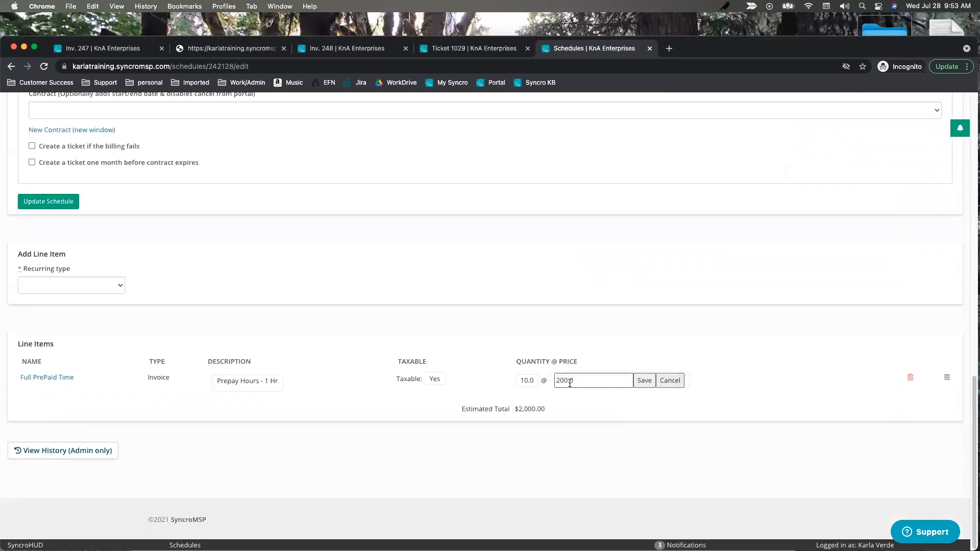
pyautogui.moveTo(580, 380); pyautogui.dragTo(525, 371)
pyautogui.write('150.00')
pyautogui.click(643, 383)
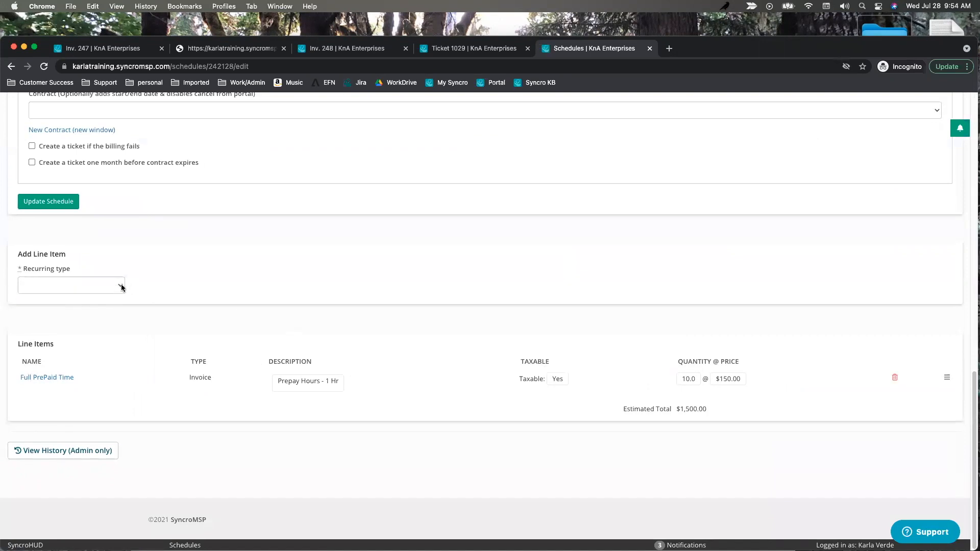
pyautogui.click(122, 287)
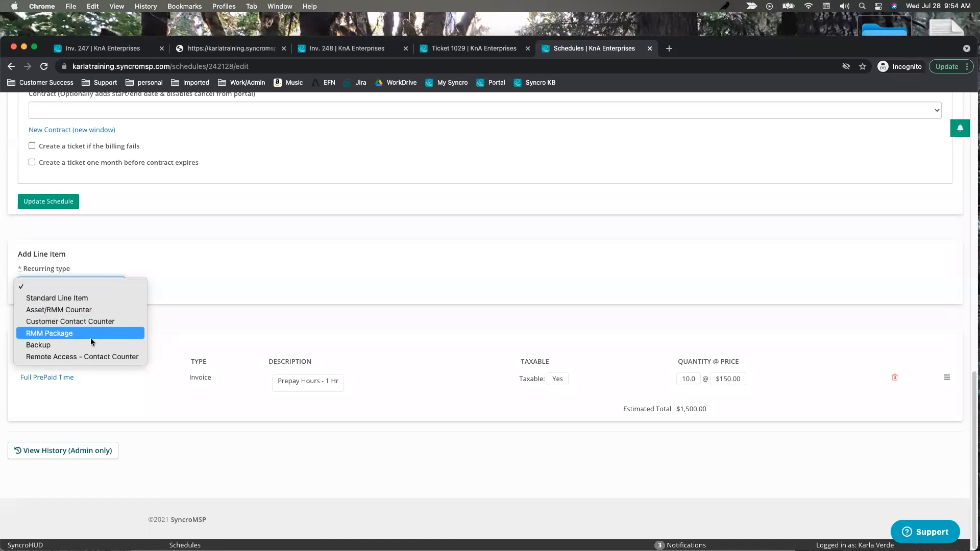
# Start a Remote Access - Contact Counter item named Remotabily, with Remotabily as description.
pyautogui.click(45, 358)
pyautogui.click(47, 322)
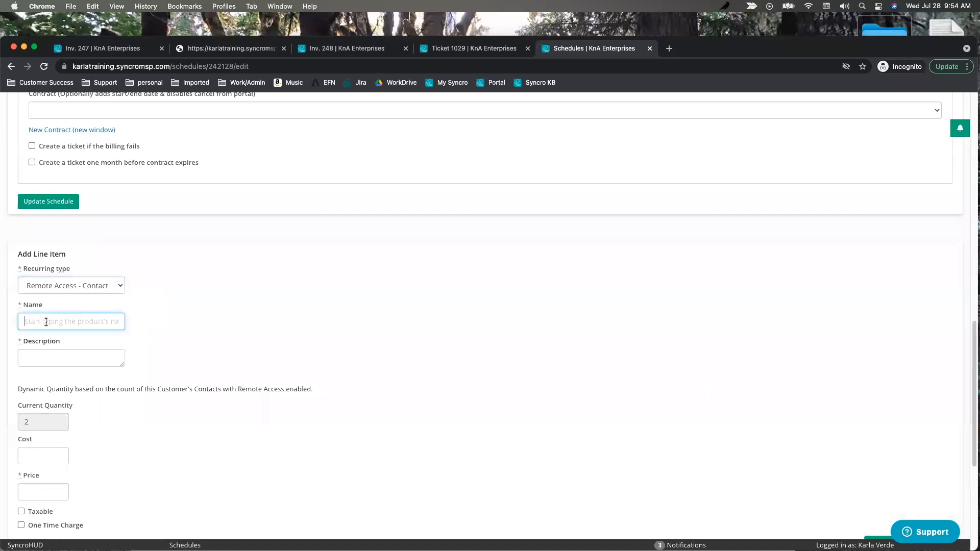
pyautogui.write('Remotabily')
pyautogui.moveTo(65, 322); pyautogui.dragTo(6, 321)
pyautogui.press('cmd+c')
pyautogui.click(41, 358)
pyautogui.press('super+v')
# Set its price to 7.0 and add it, bringing the estimated total to $1,514.00.
pyautogui.scroll(-3, 206, 339)
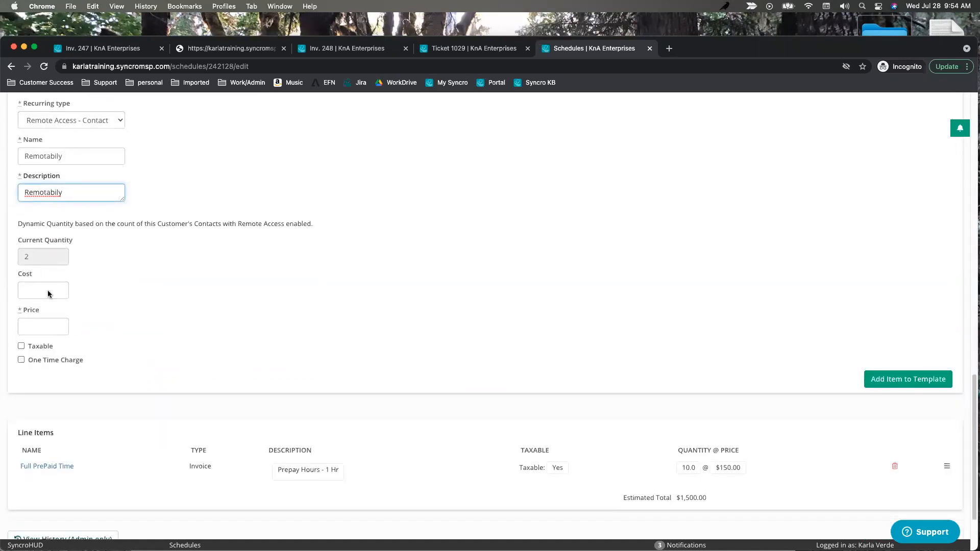
pyautogui.click(34, 326)
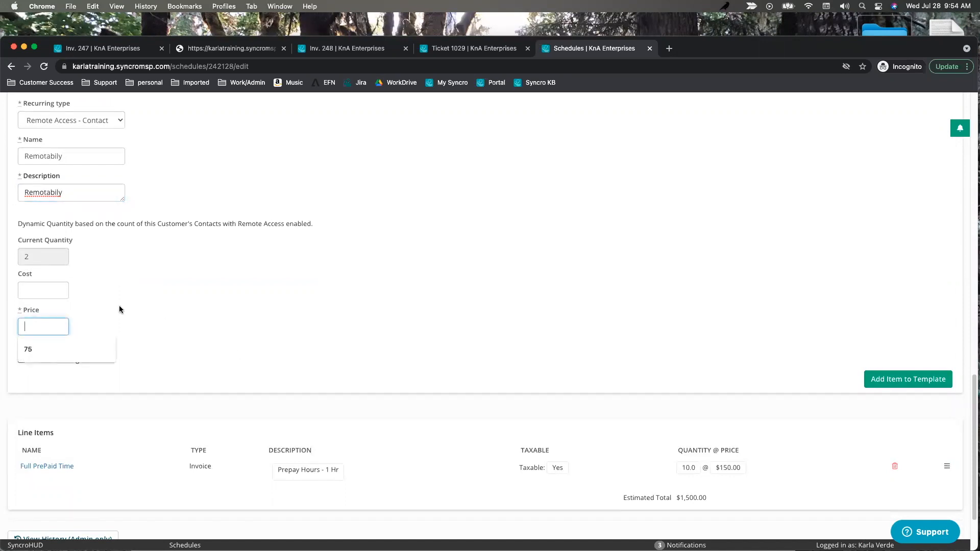
pyautogui.write('5')
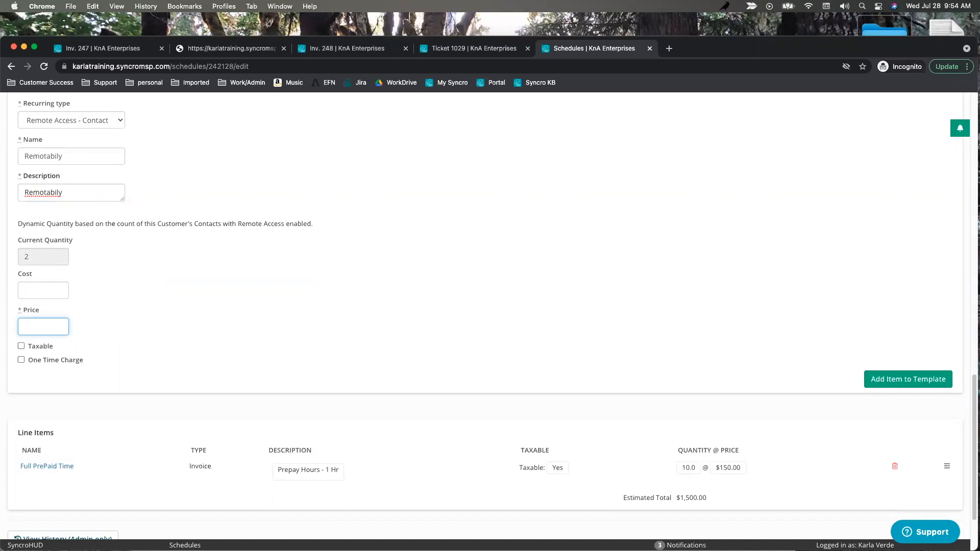
pyautogui.write('7.0')
pyautogui.click(917, 379)
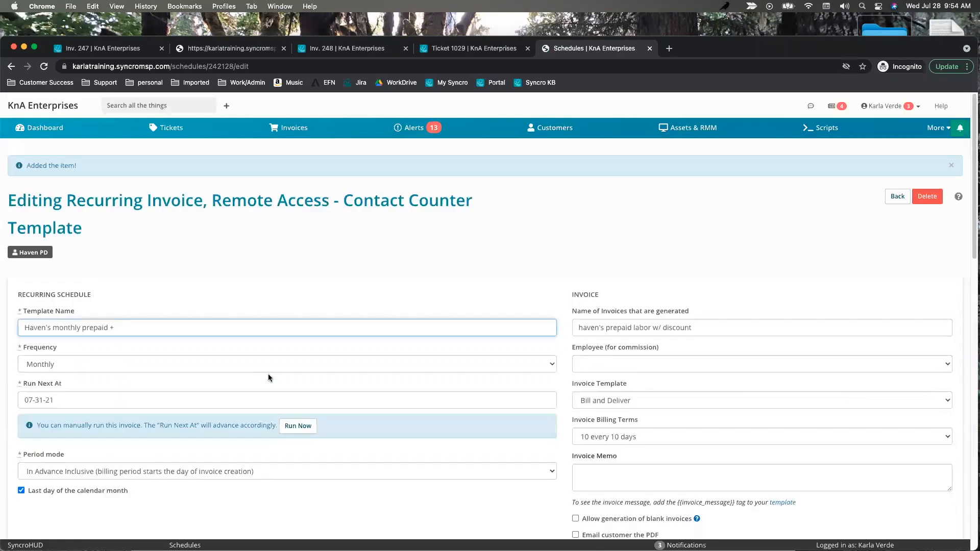
pyautogui.scroll(-7, 271, 359)
pyautogui.scroll(-9, 272, 358)
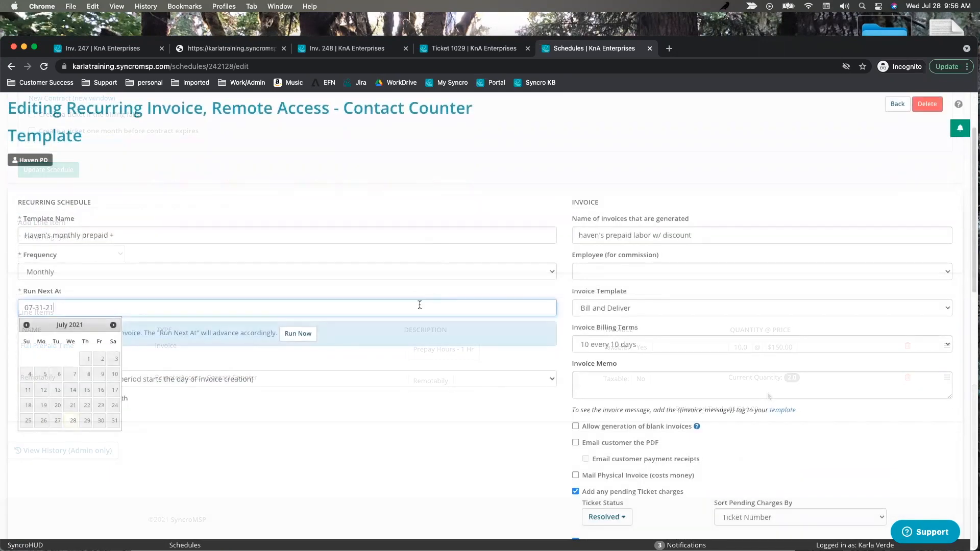
pyautogui.scroll(2, 447, 356)
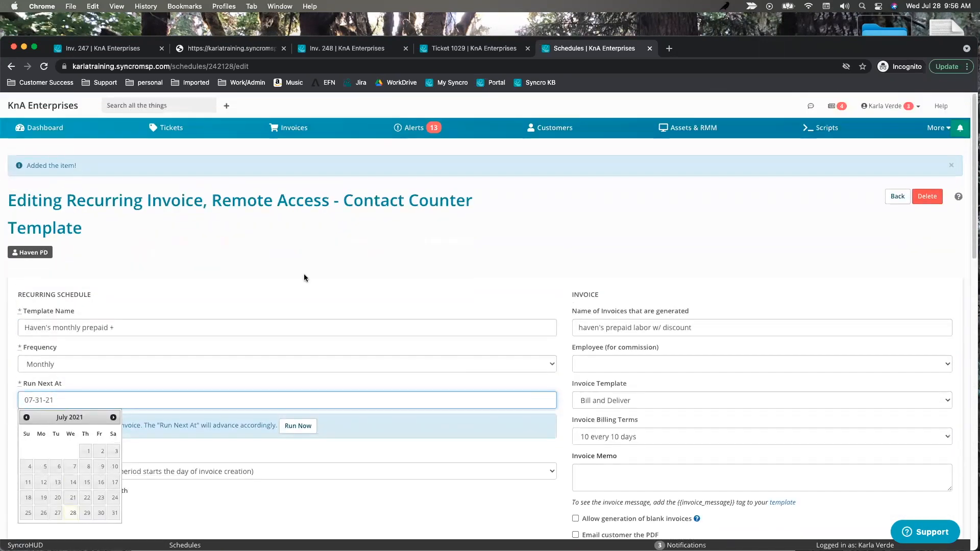
# Open paid invoice #232 ($796.00, 06-30-21) from the Z-Haven's Monthly schedule's history.
pyautogui.click(288, 128)
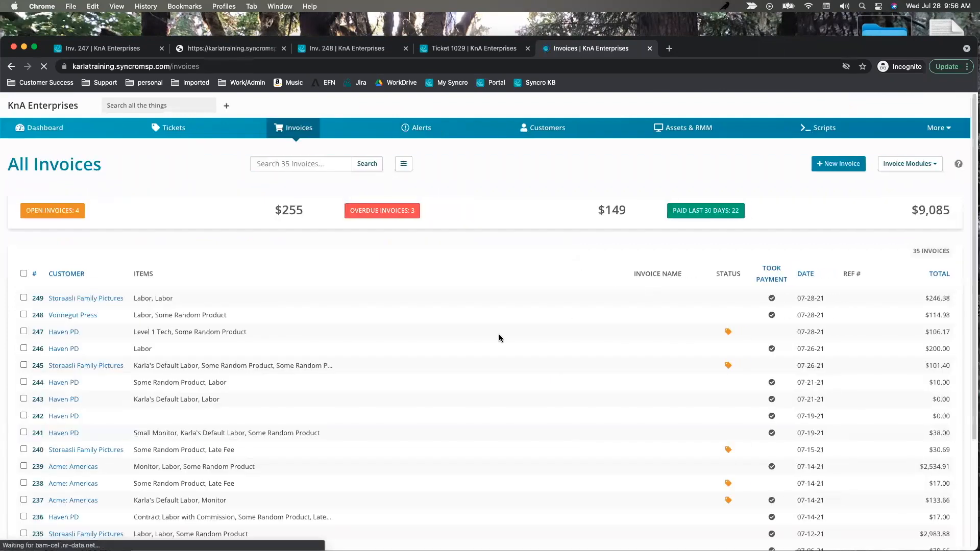
pyautogui.click(910, 164)
pyautogui.click(905, 197)
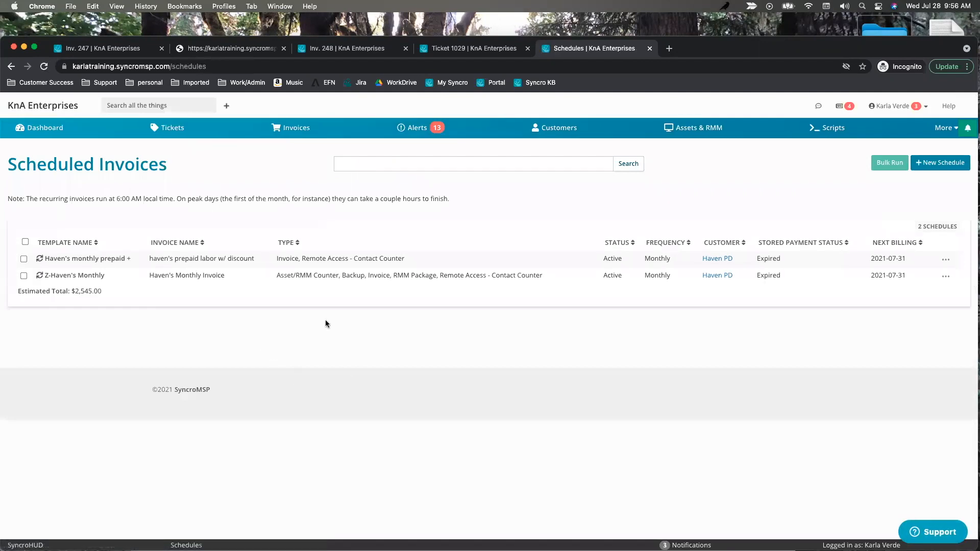
pyautogui.click(69, 276)
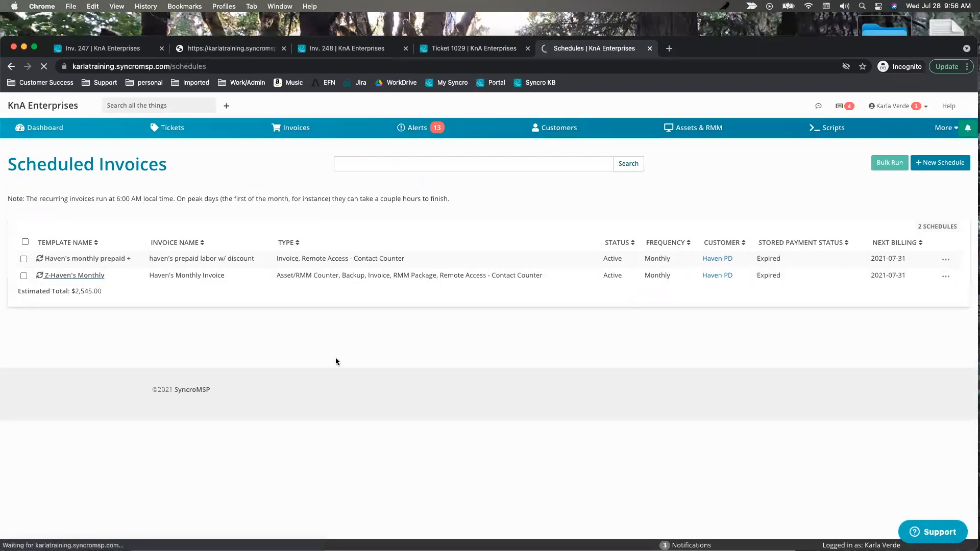
pyautogui.scroll(-15, 505, 391)
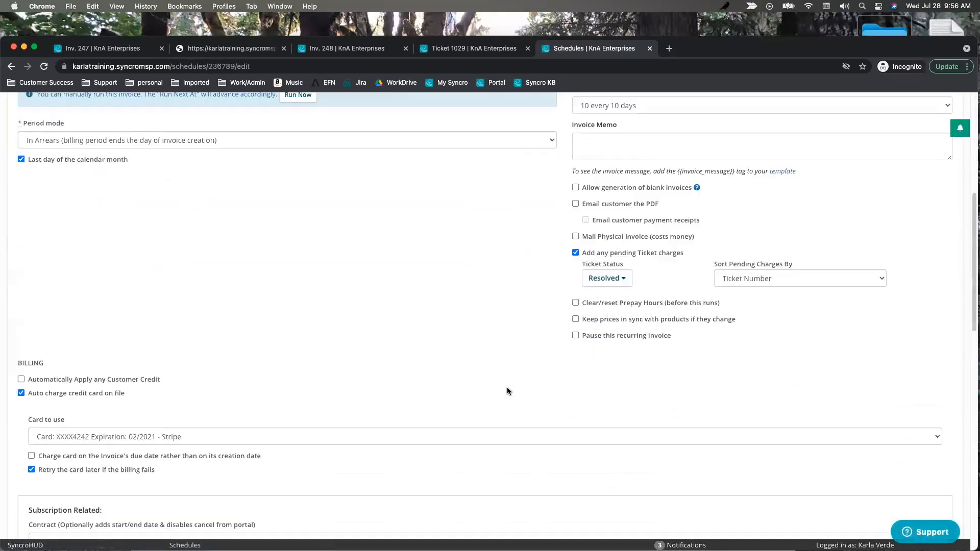
pyautogui.scroll(-3, 227, 376)
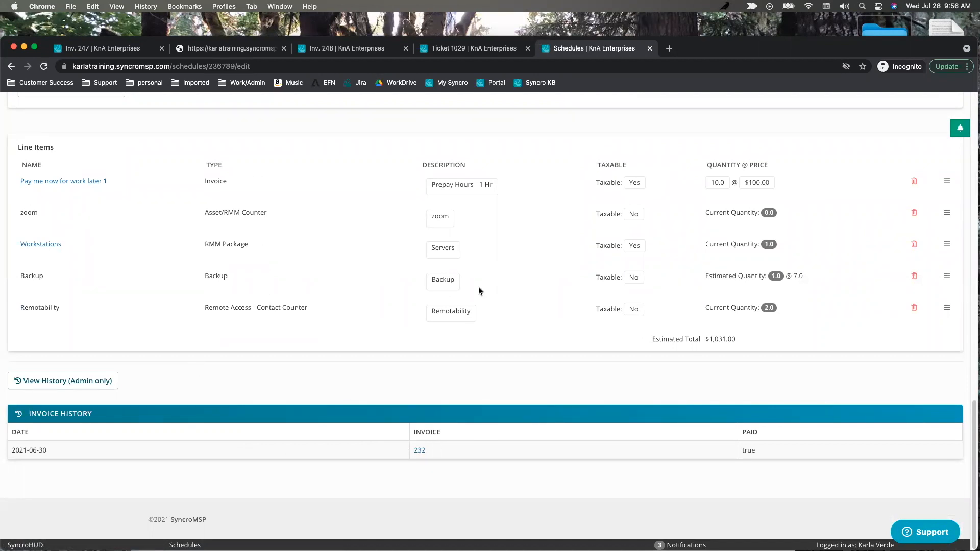
pyautogui.click(420, 451)
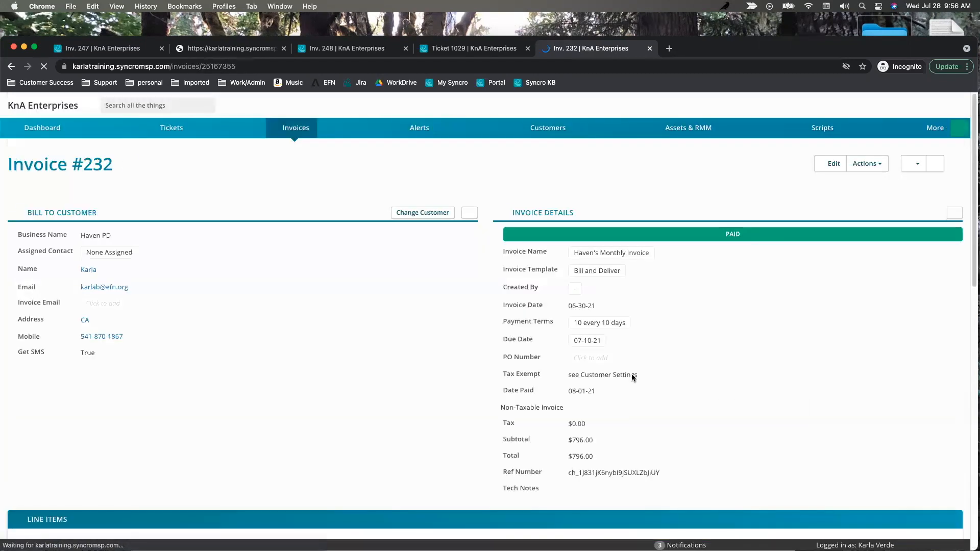